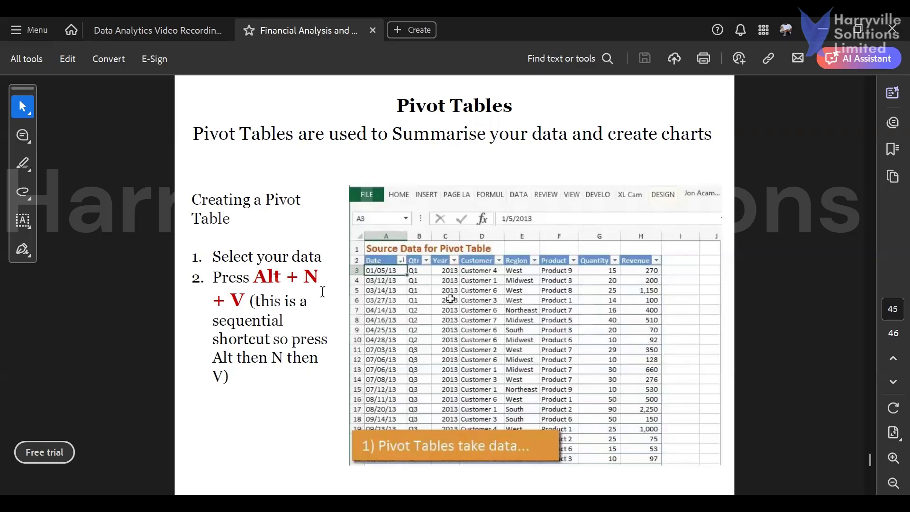
Read on to the next page of the Pivot Tables notes, and switch to the Excel workbook 4a. Excel for Analytics_Pivot Table.xlsx
scroll(323, 292, "down", 2)
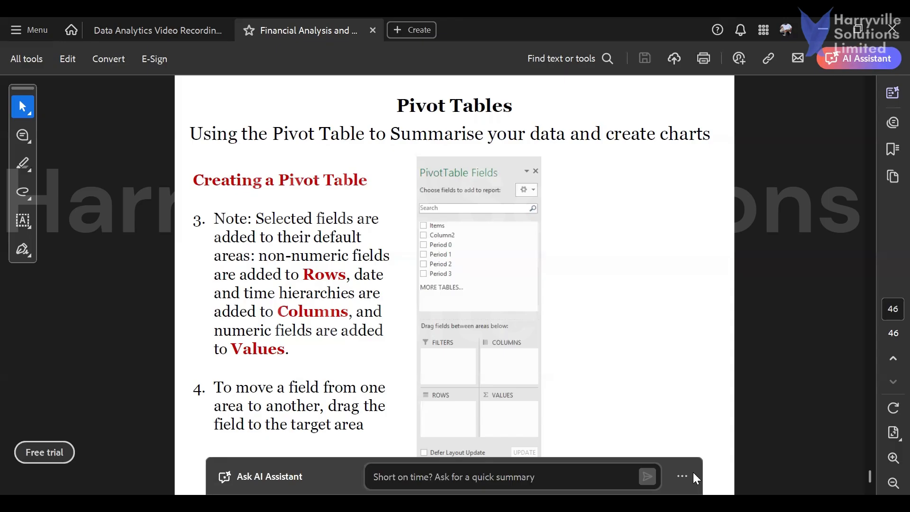
key("alt+Tab")
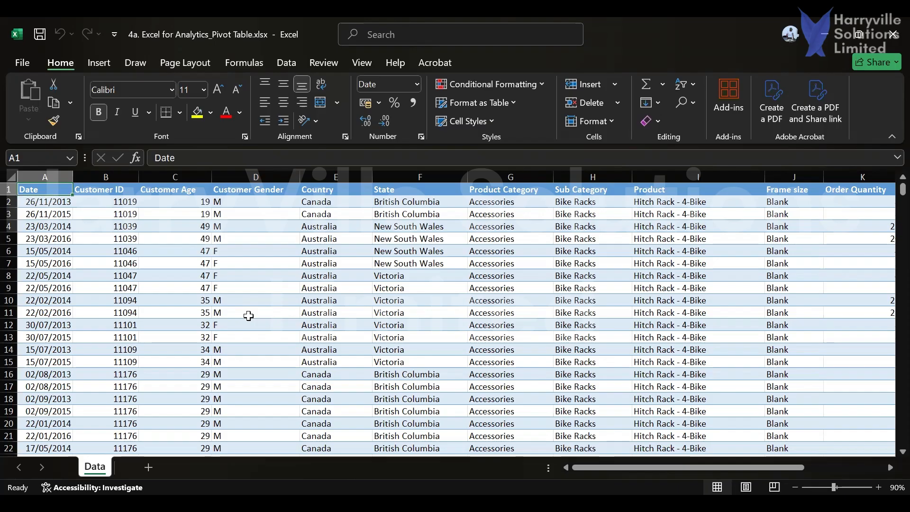
key("alt+Tab")
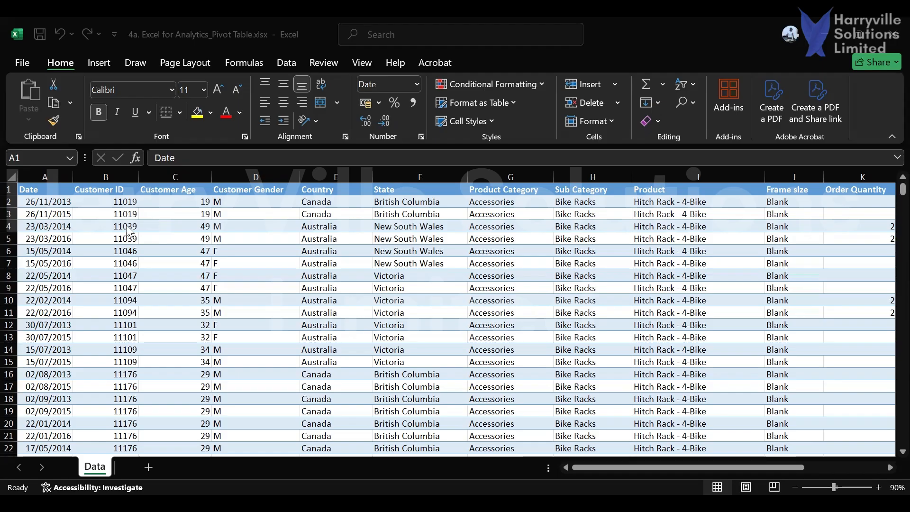
Examine the Customer ID, Customer Age, Customer Gender and Country columns of the Data sheet
left_click(105, 177)
left_click(185, 175)
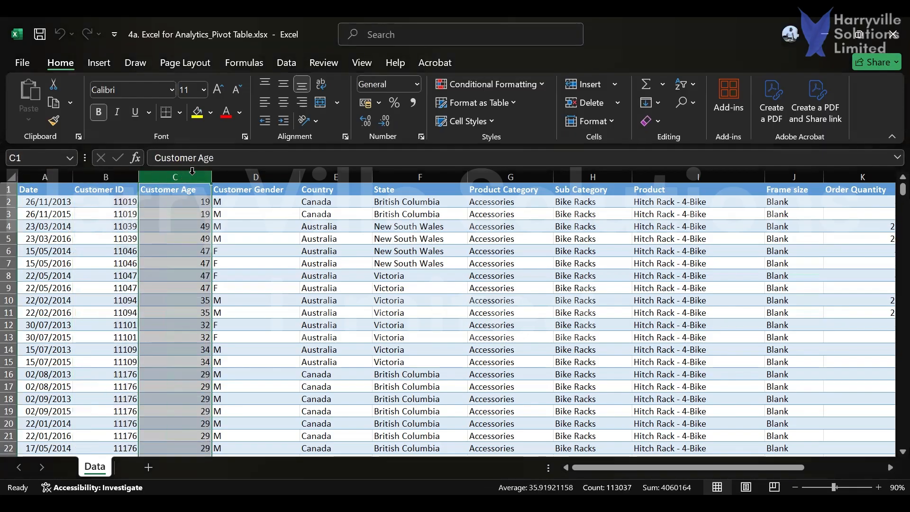
left_click(254, 175)
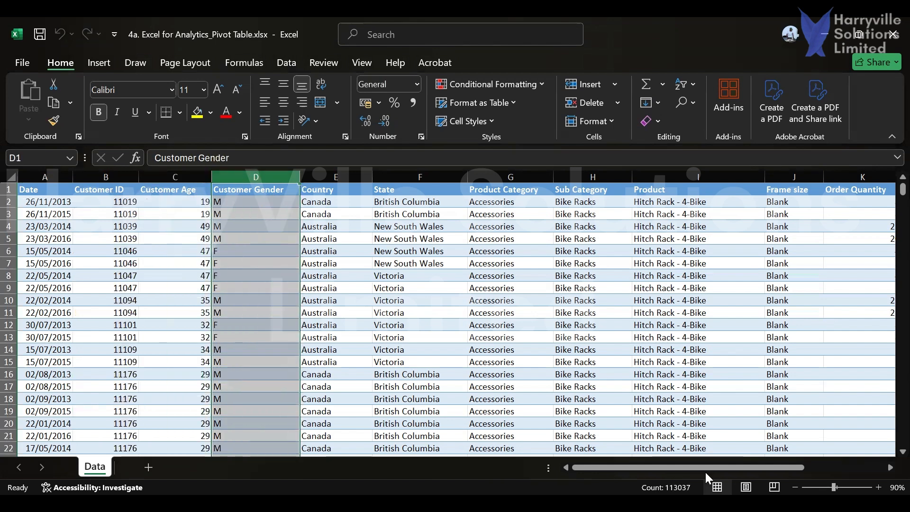
mouse_move(697, 469)
left_mouse_down()
mouse_move(791, 461)
mouse_move(705, 451)
mouse_move(697, 462)
left_mouse_up()
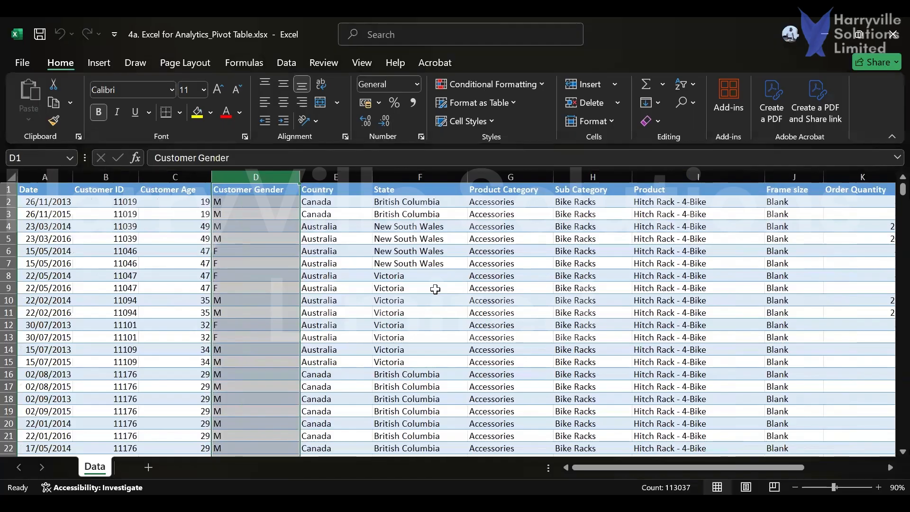
left_click(351, 250)
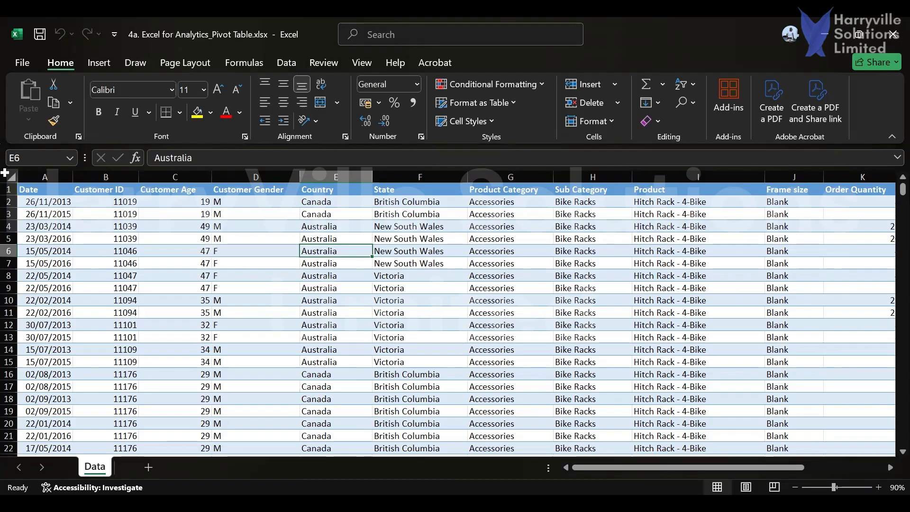
Insert three blank columns between the Date and Customer ID columns
left_click(45, 173)
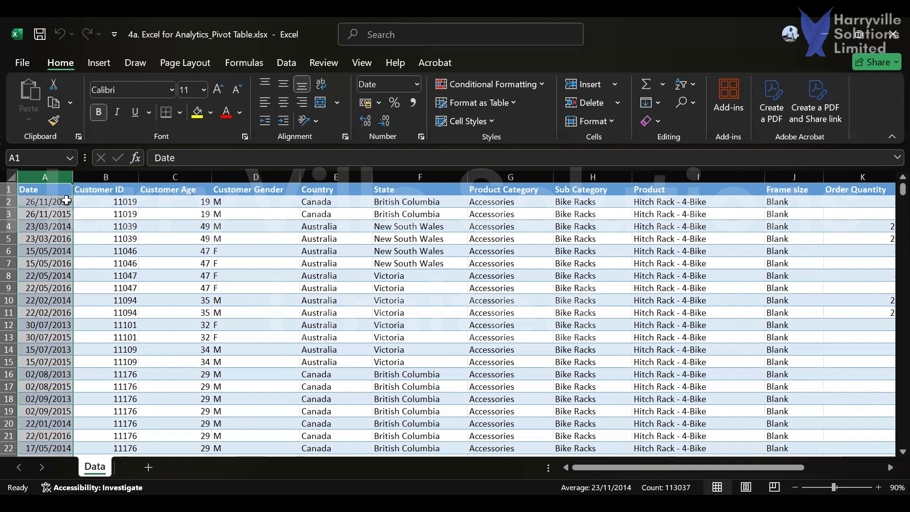
right_click(55, 173)
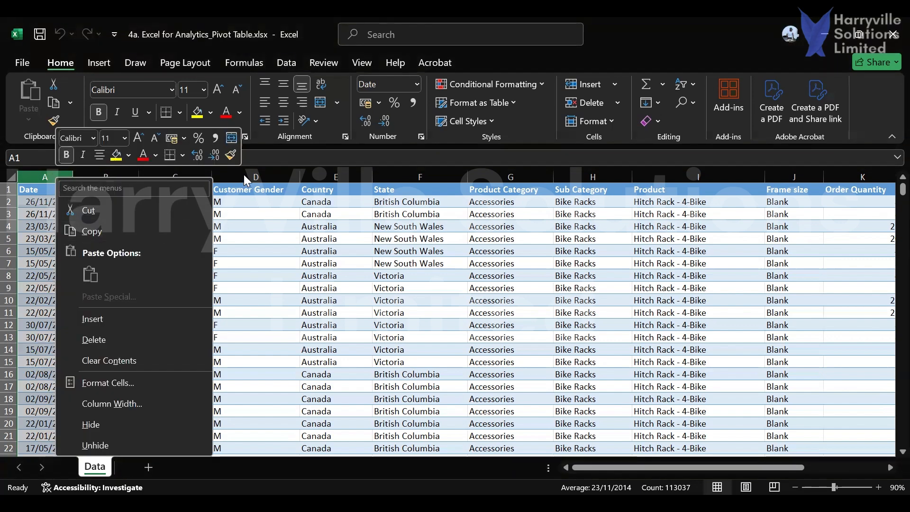
left_click(106, 173)
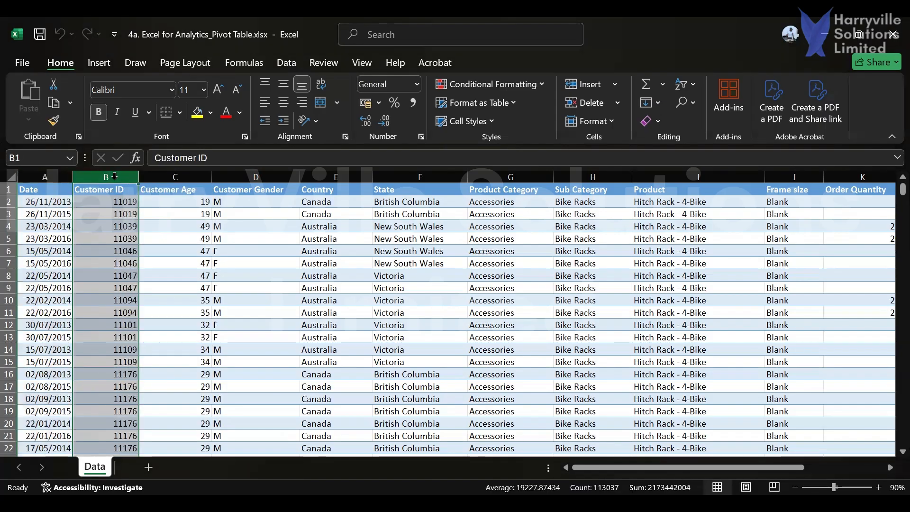
right_click(115, 175)
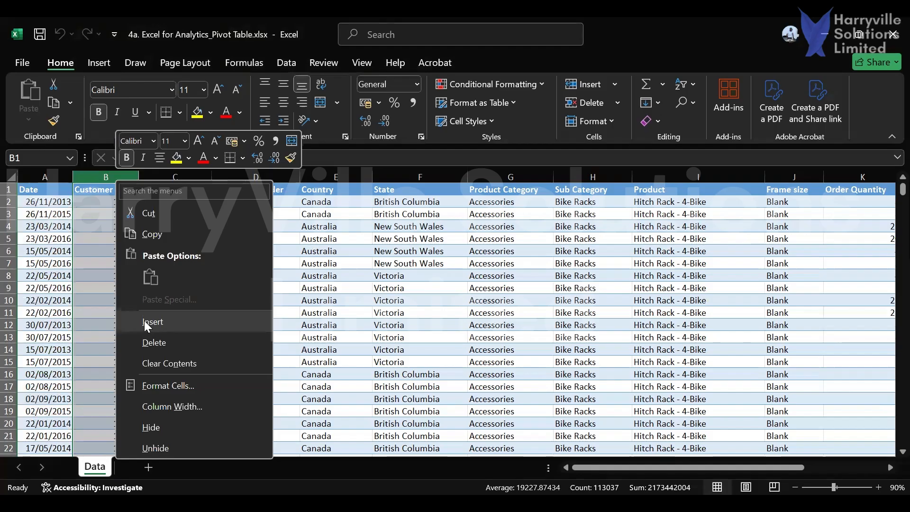
left_click(143, 321)
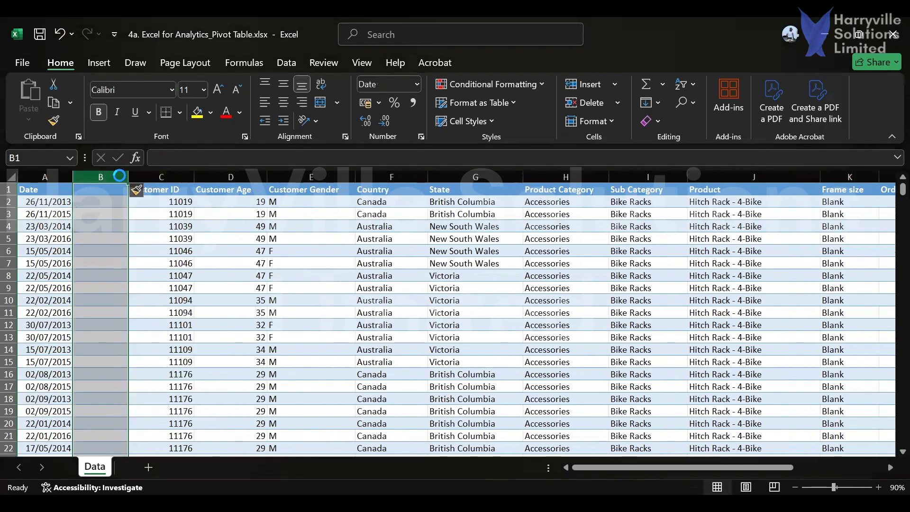
right_click(119, 176)
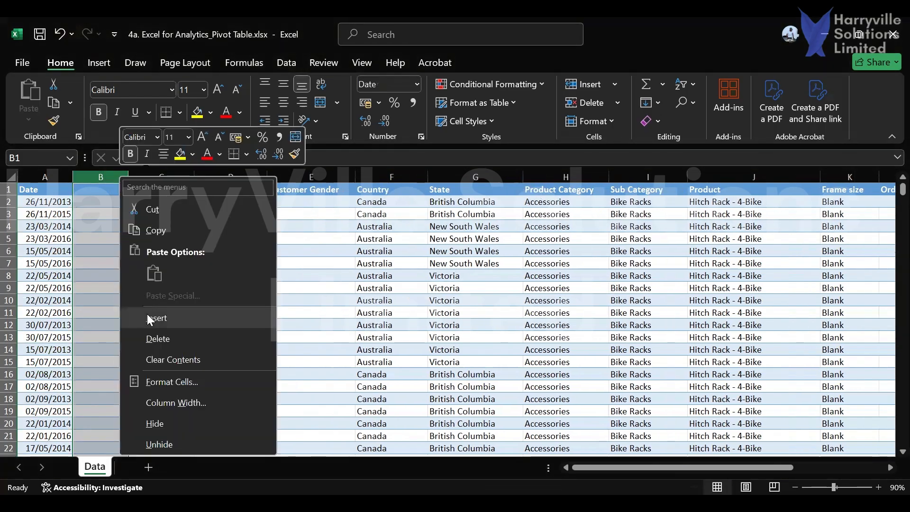
left_click(148, 317)
right_click(111, 192)
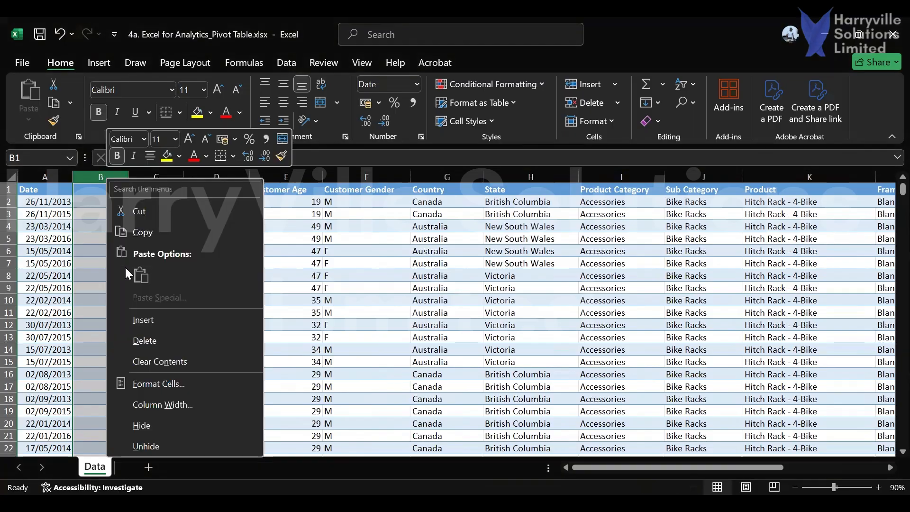
left_click(137, 318)
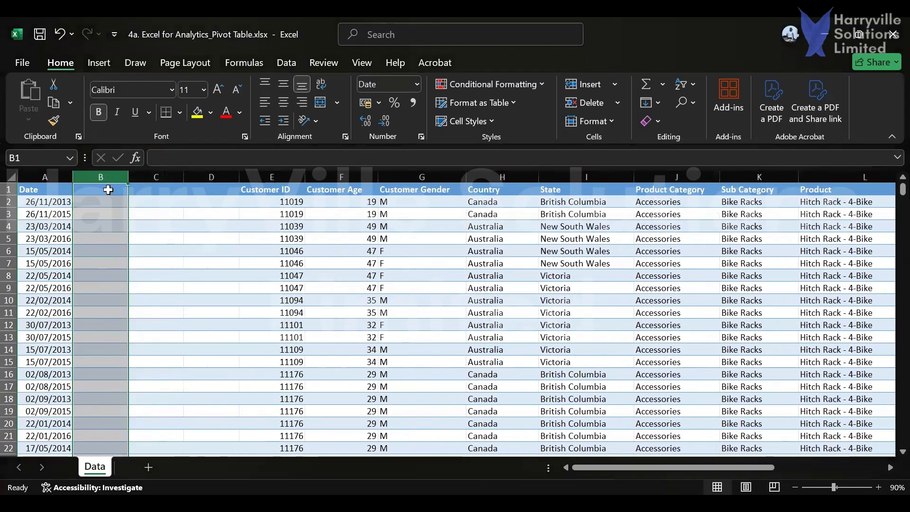
Enter the headers Day, Month and Year in cells B1, C1 and D1 of the new columns
left_click(108, 189)
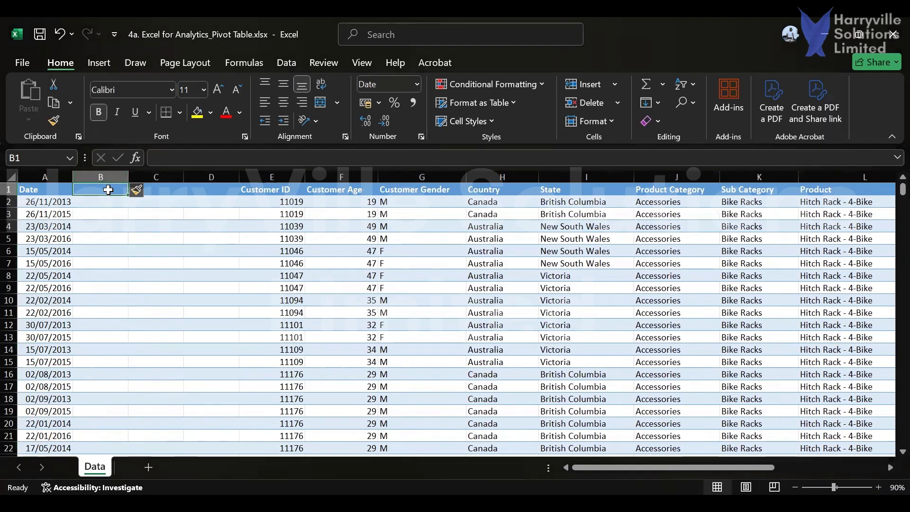
type("Day")
key("Tab")
type("Month")
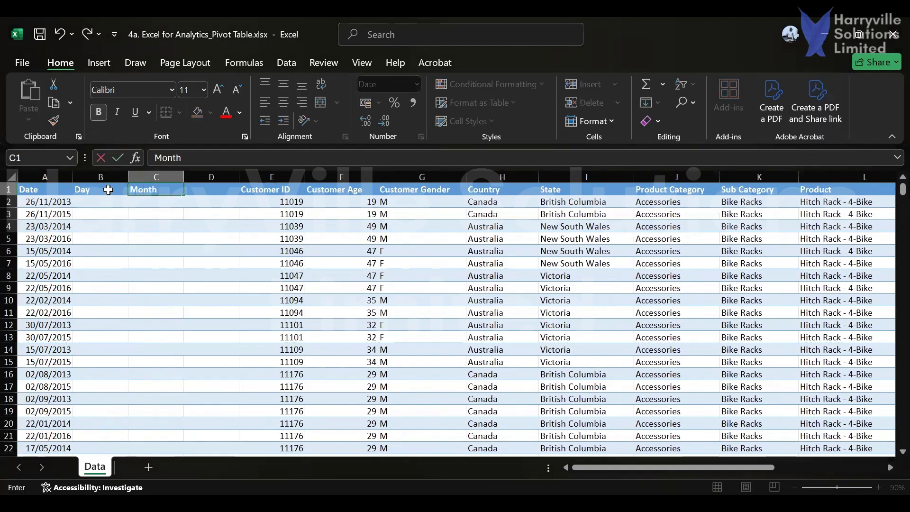
key("Tab")
type("Year")
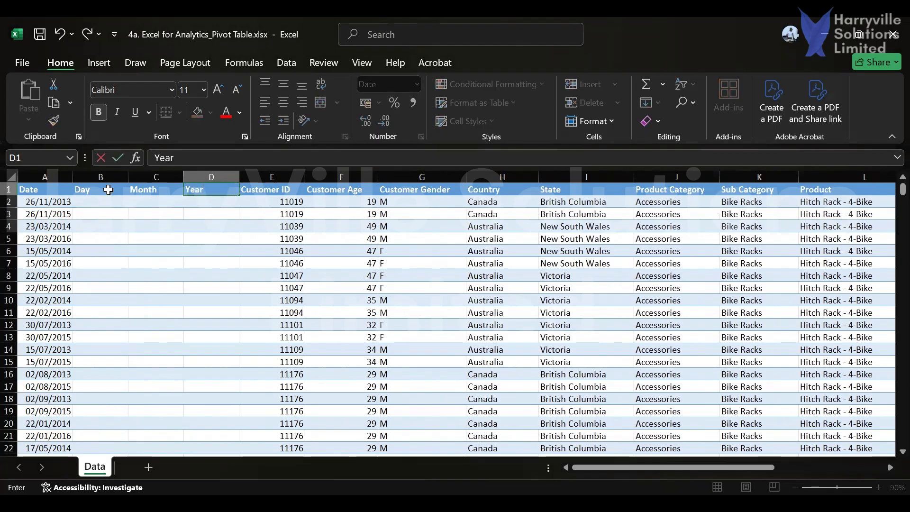
key("Return")
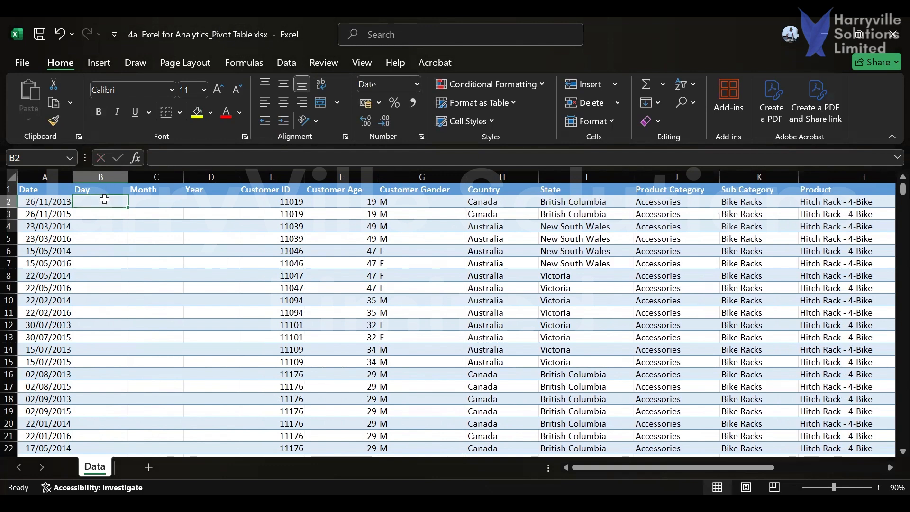
Enter =TEXT(A2, "dddd") in B2 to extract the weekday name, and fill it down the whole Day column
type("=t")
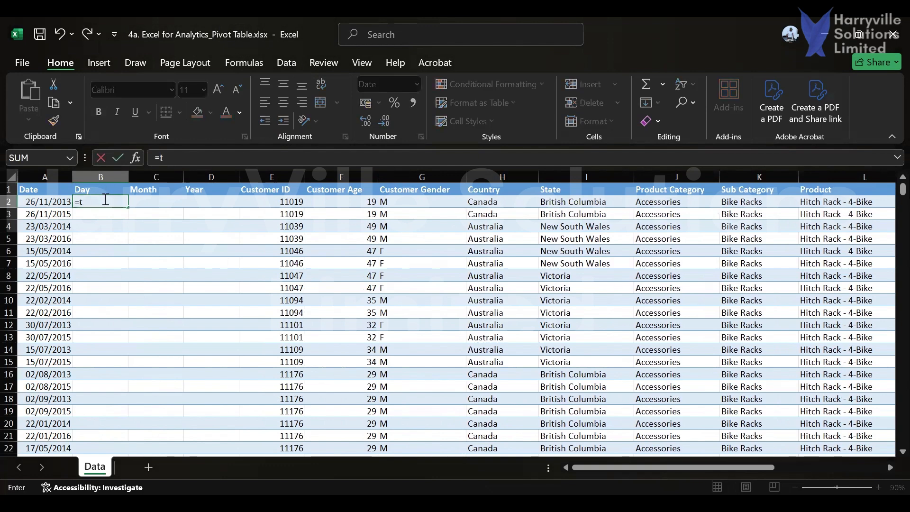
type("EXT(")
left_click(53, 201)
type(", \"d")
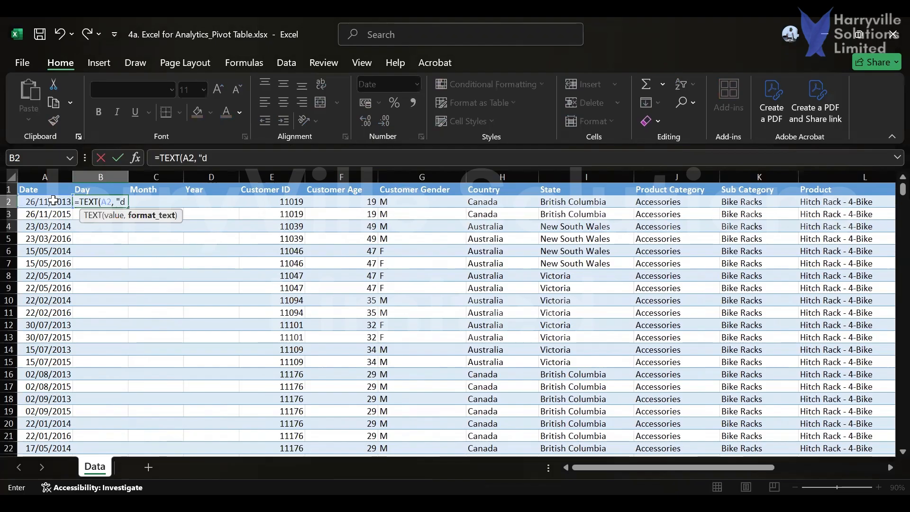
type("dd\")")
key("BackSpace")
key("BackSpace")
type("d)")
key("BackSpace")
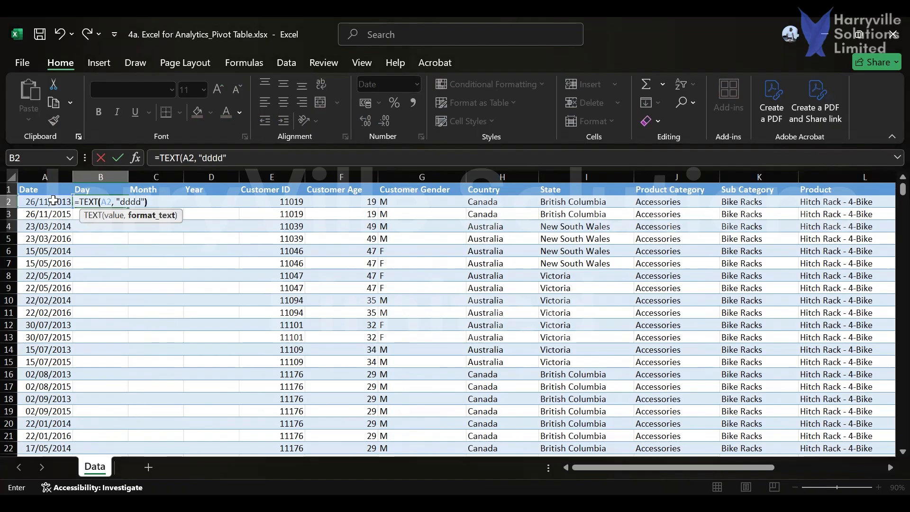
type(")")
key("Return")
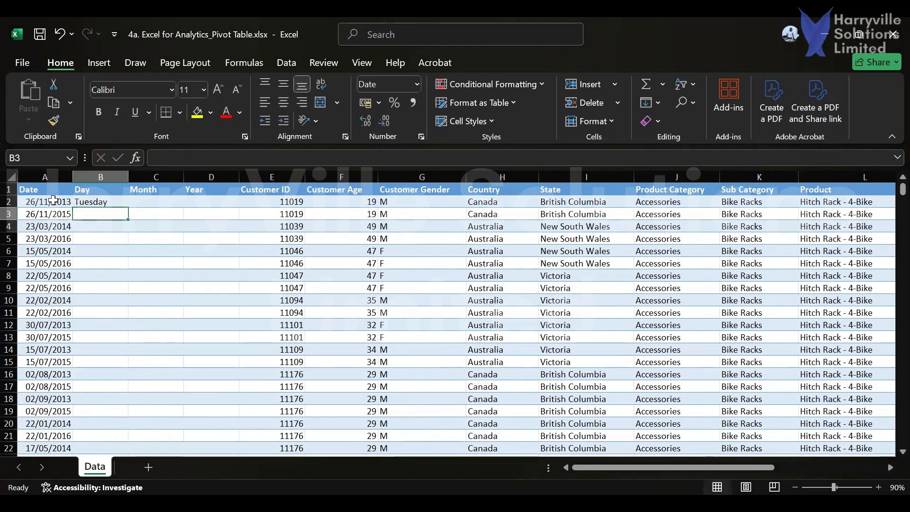
left_click(85, 202)
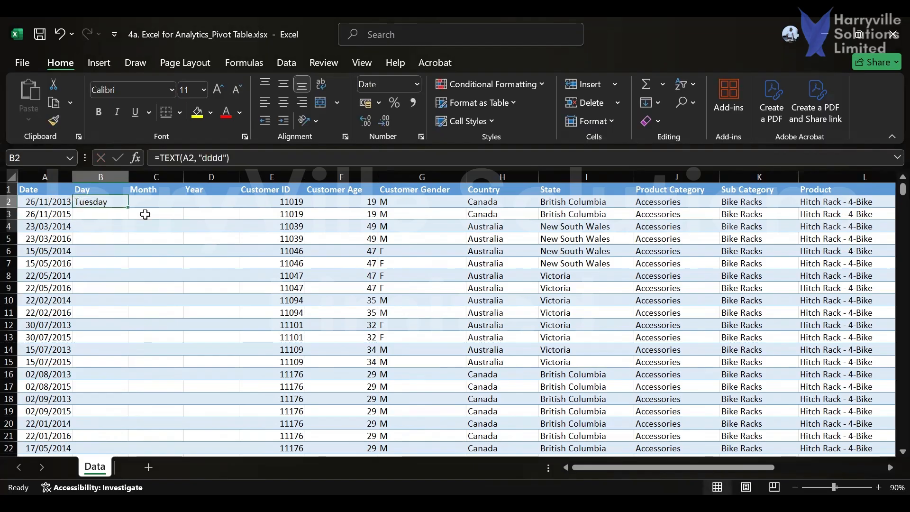
double_click(130, 209)
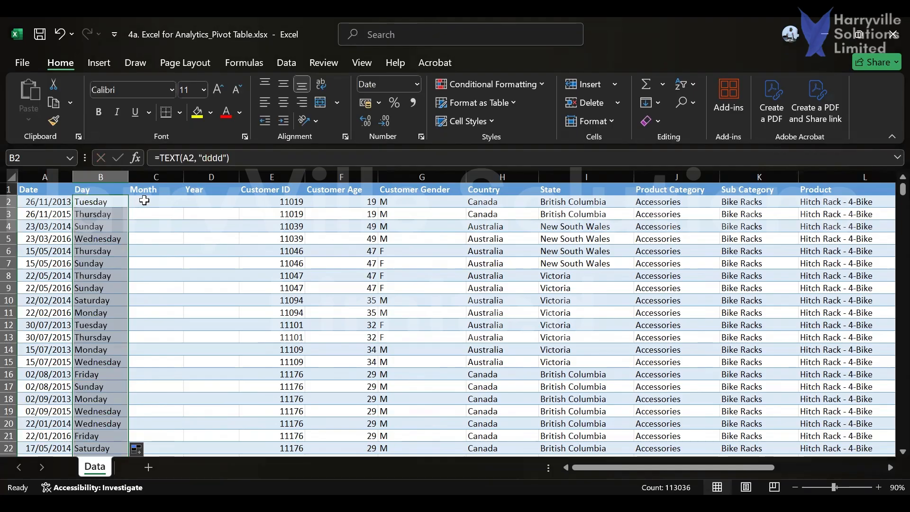
Enter =TEXT(A2, "mmmm") in C2 to extract the month name, and fill it down the whole Month column
left_click(144, 200)
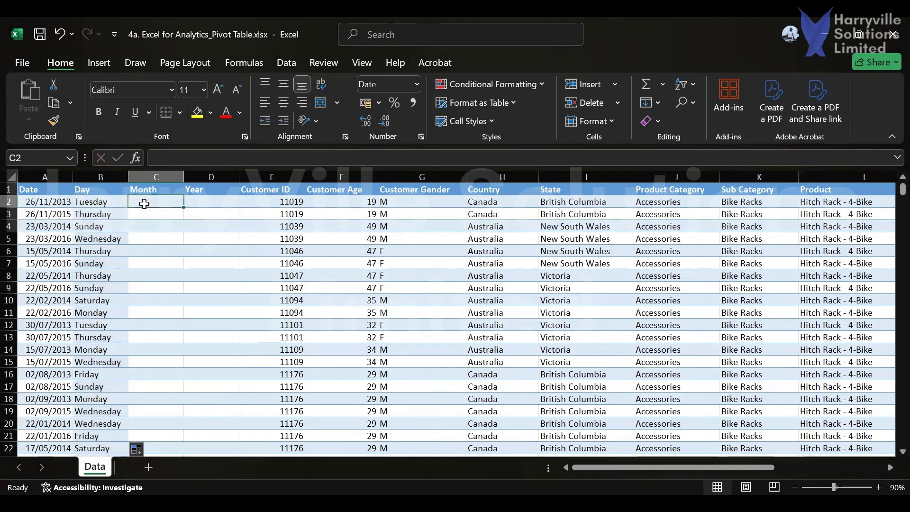
type("=")
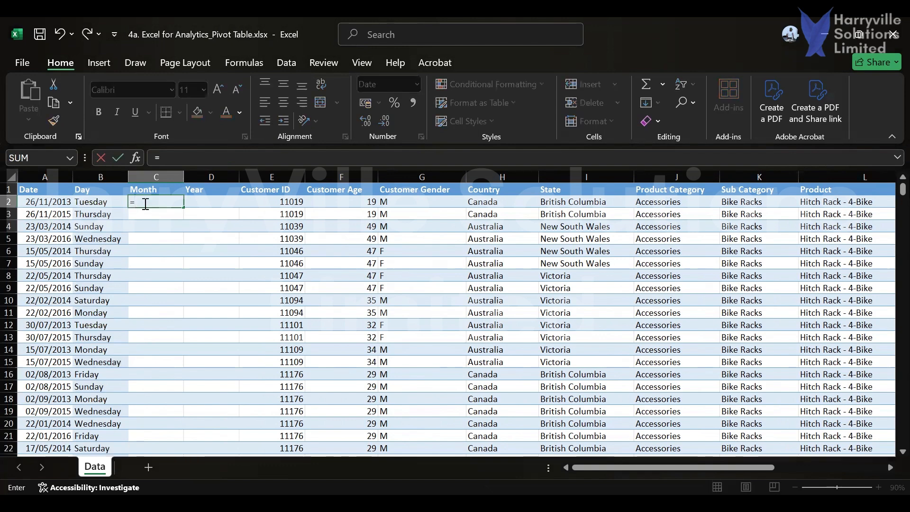
type("TEXT(")
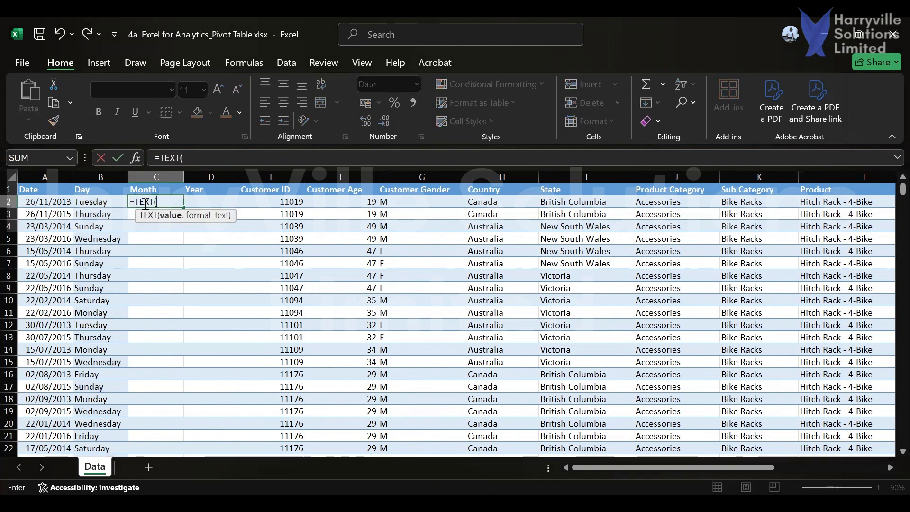
left_click(44, 203)
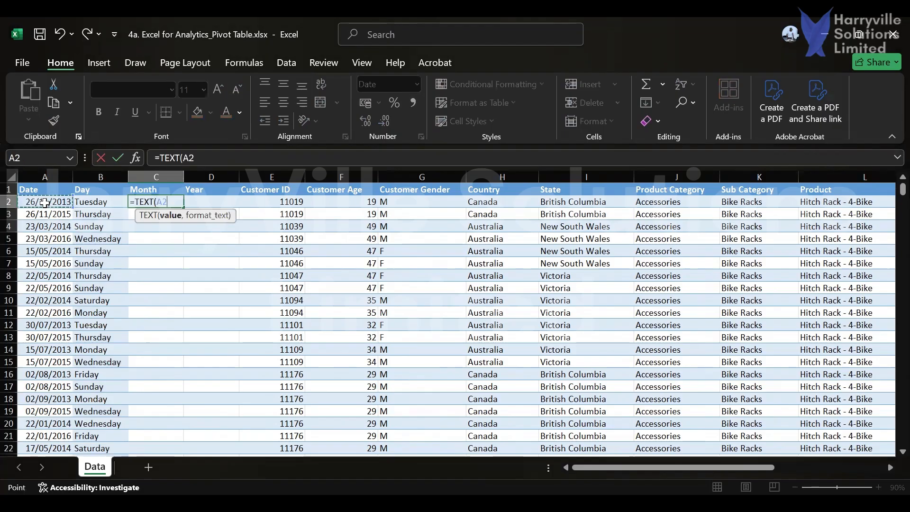
type(",")
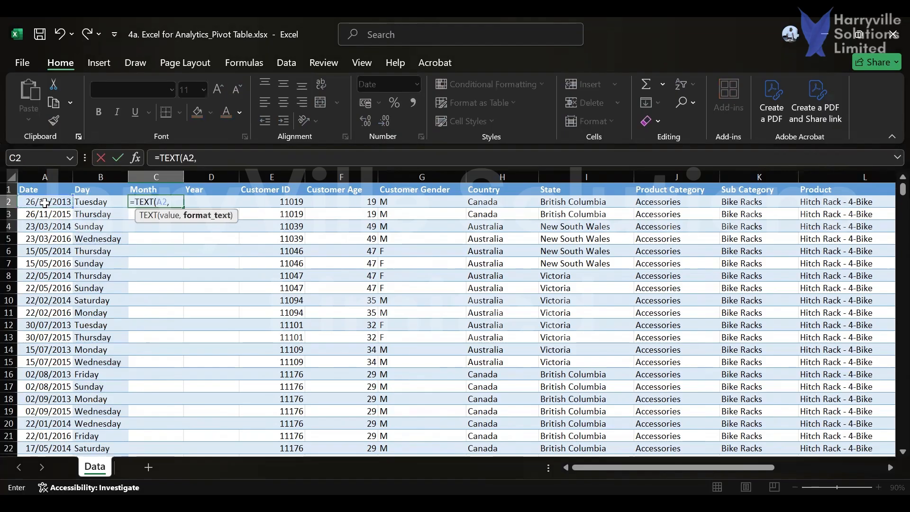
type(" \"mmmm\")")
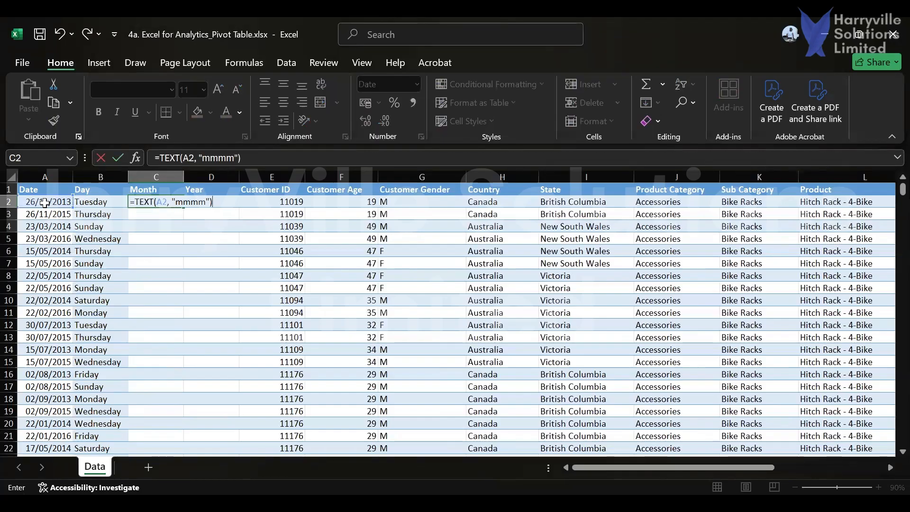
key("ctrl+Return")
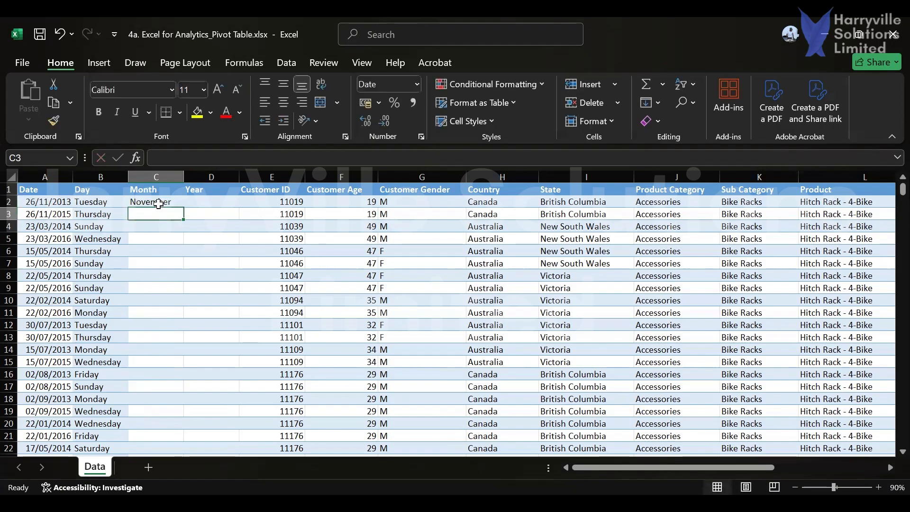
double_click(184, 208)
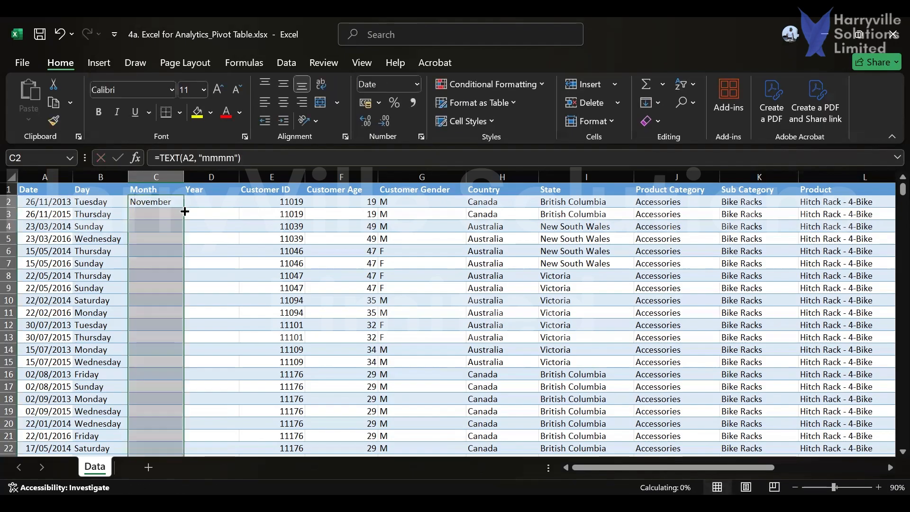
Enter =TEXT(A2, "yyyy") in D2 to extract the year, and fill it down the whole Year column
left_click(194, 201)
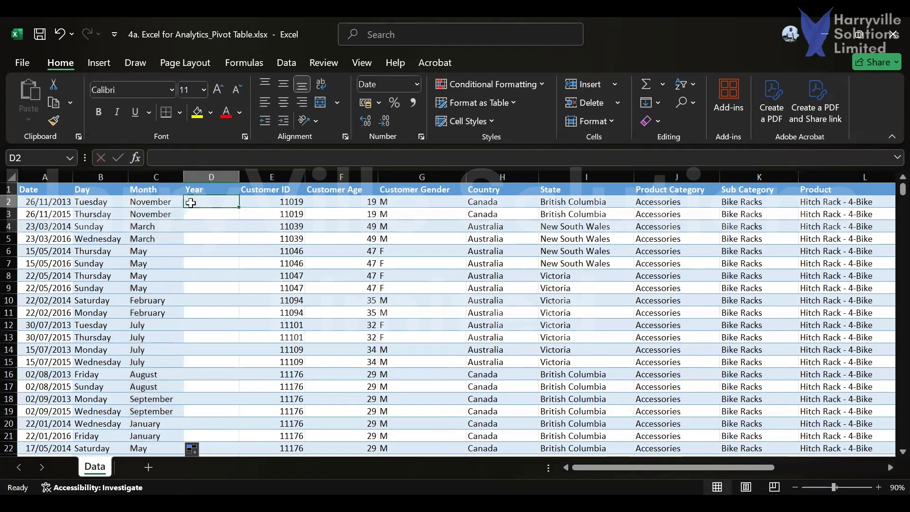
type("=")
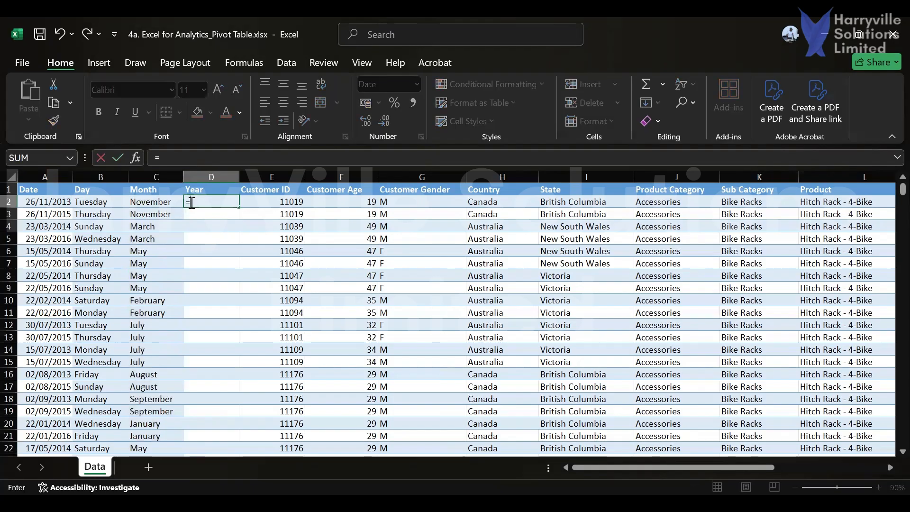
type("TEXT(")
left_click(35, 206)
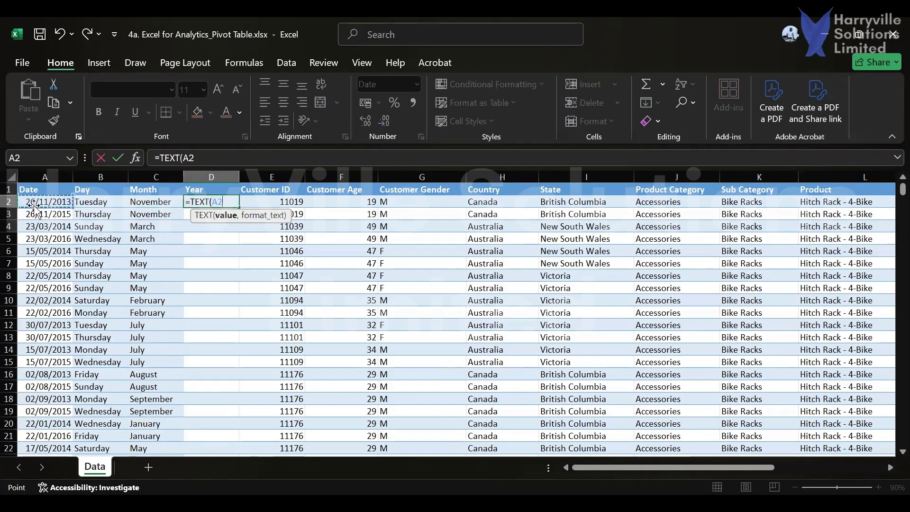
type(",")
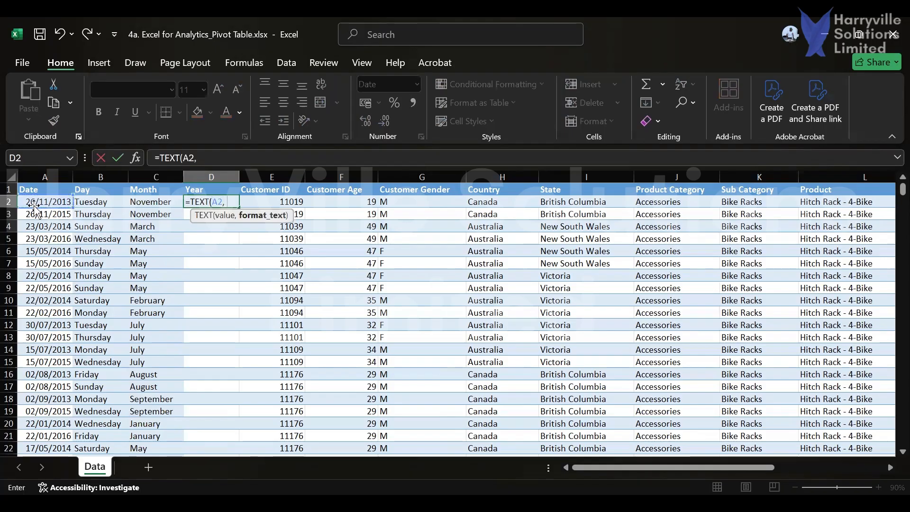
type(" \"yyyy\")")
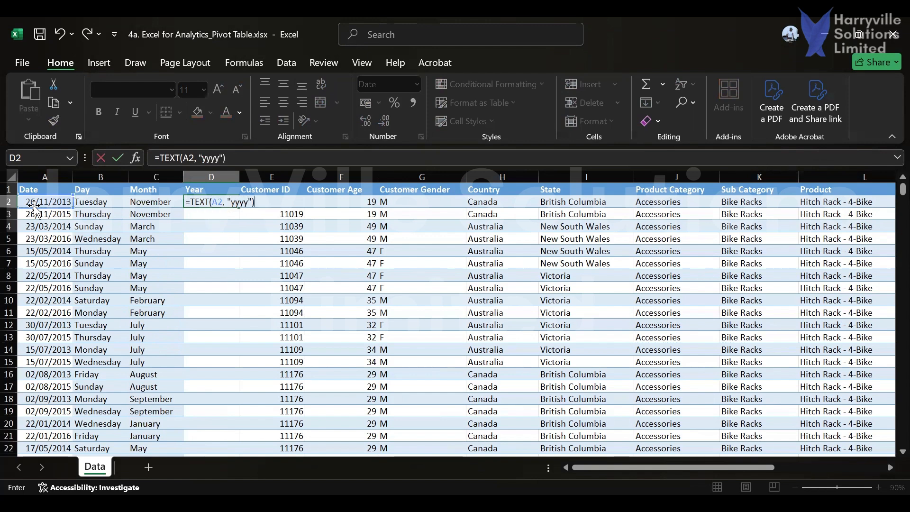
key("Return")
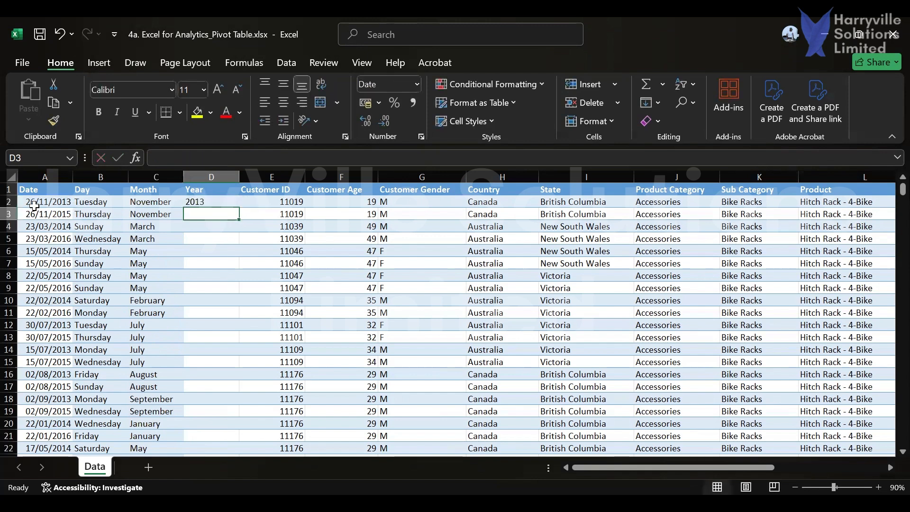
left_click(194, 203)
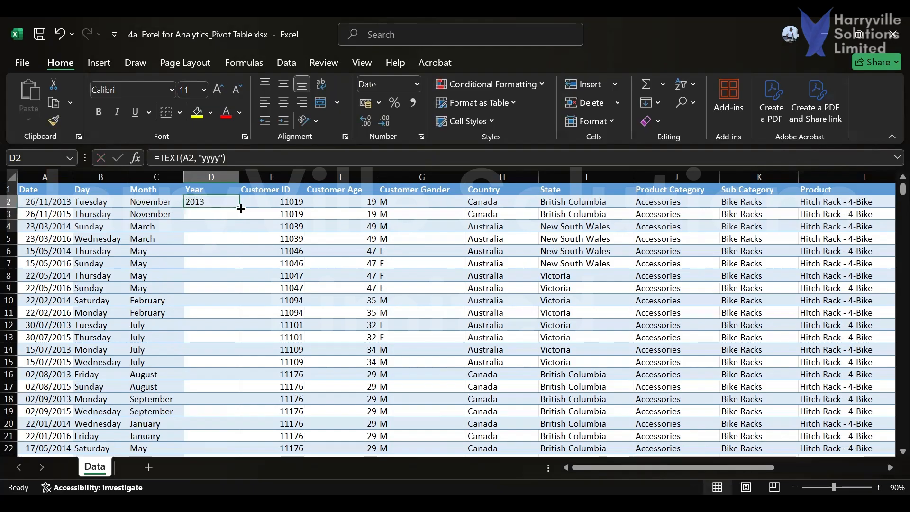
double_click(238, 209)
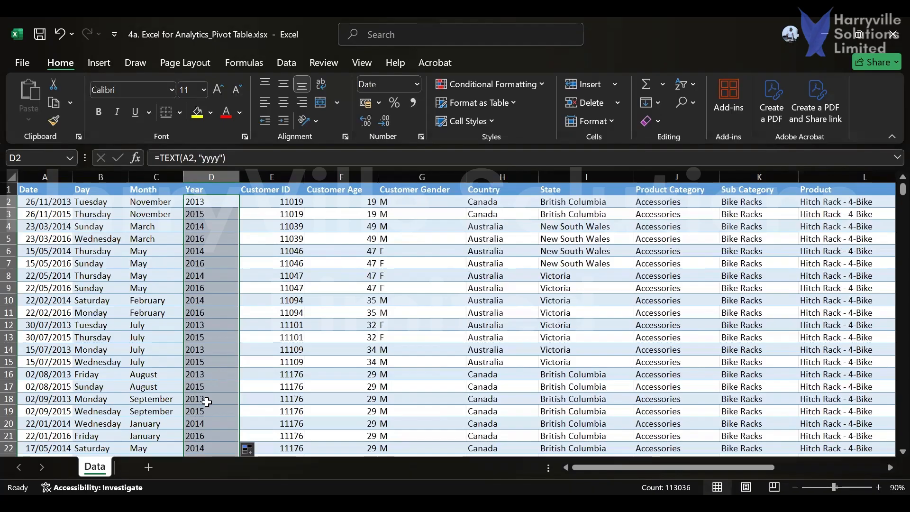
left_click(193, 274)
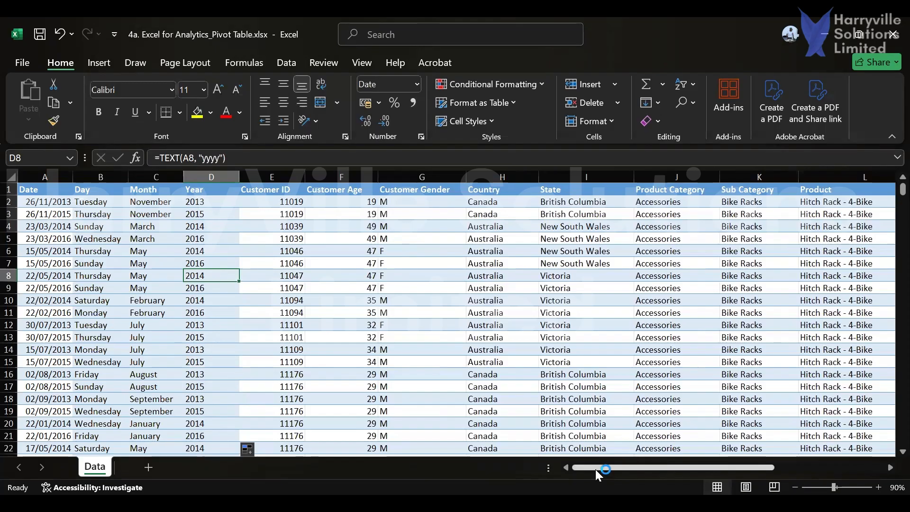
mouse_move(598, 468)
left_mouse_down()
mouse_move(753, 474)
mouse_move(585, 457)
left_mouse_up()
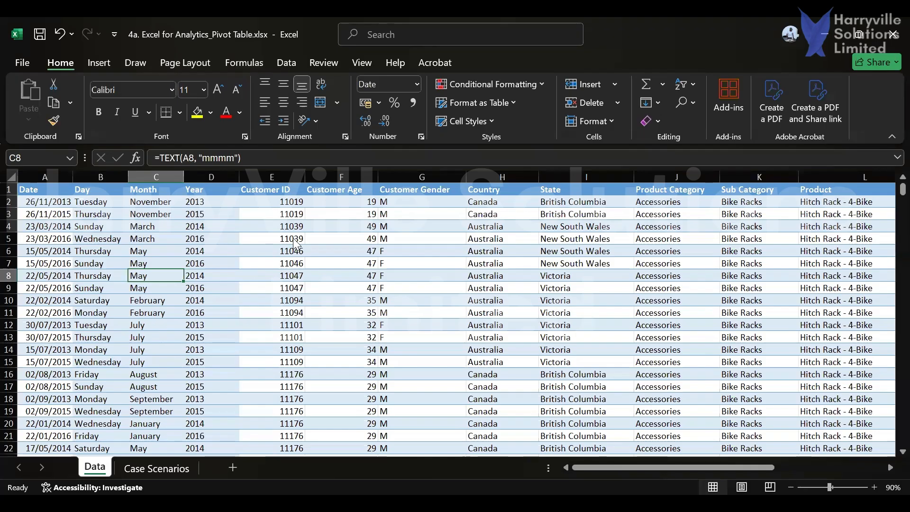
key("alt+Tab")
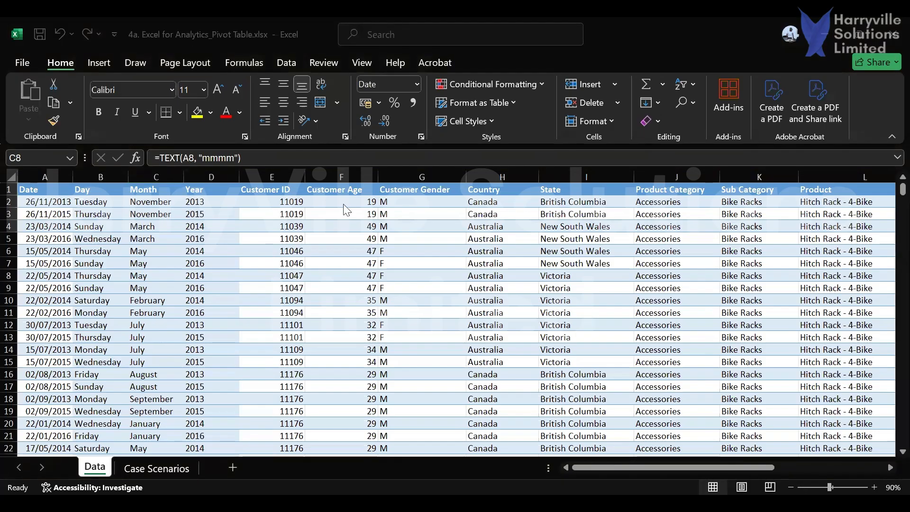
left_click(407, 201)
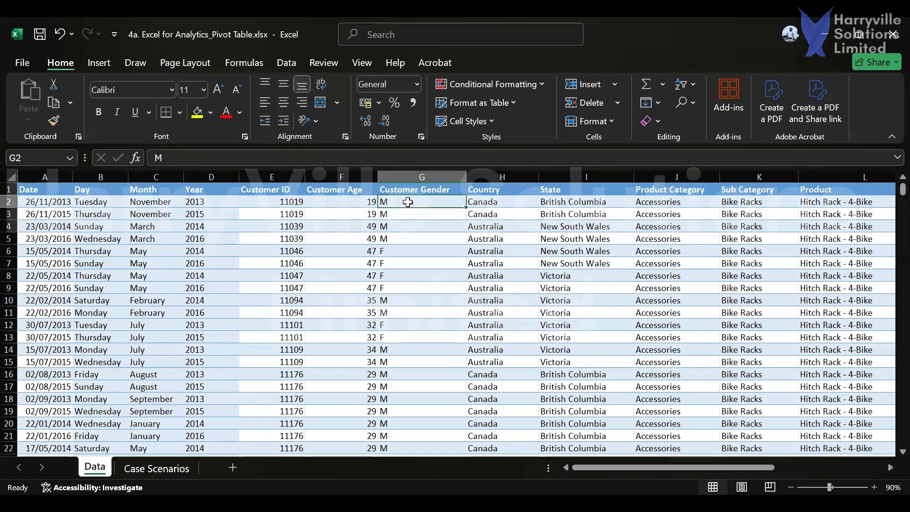
key("Up")
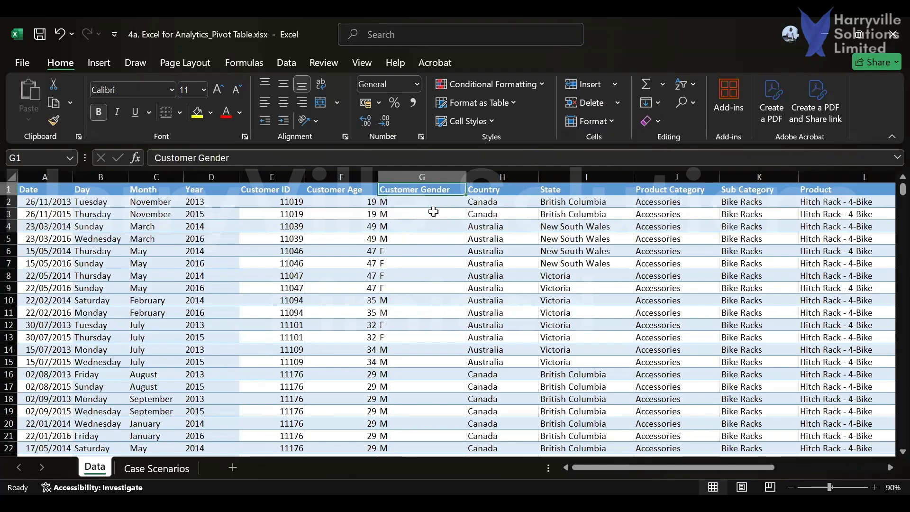
left_click_drag(660, 469, 686, 469)
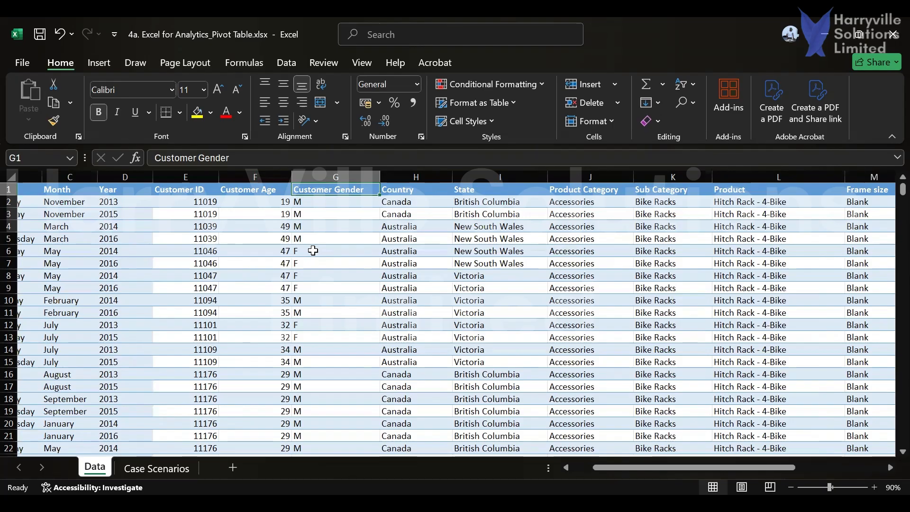
Select all the Customer Gender values from G2 down to the last row of data
left_click(316, 203)
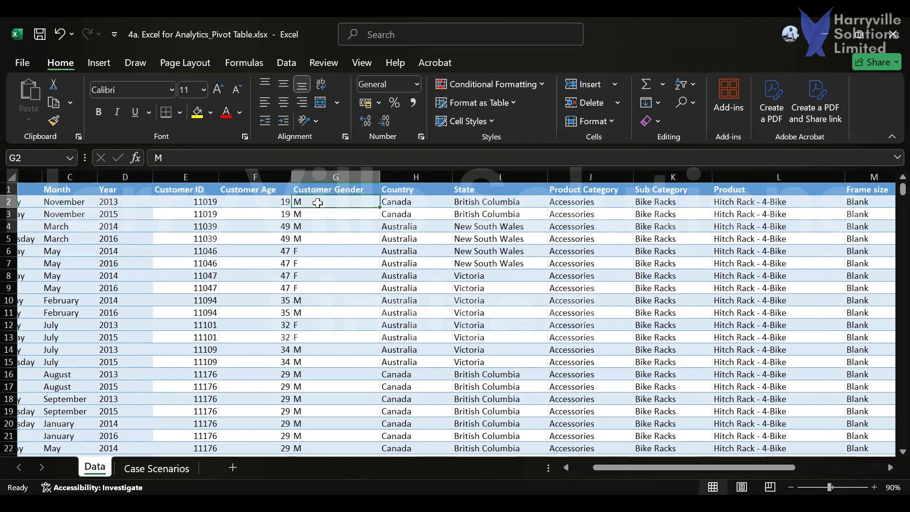
key("ctrl+a")
left_click(318, 202)
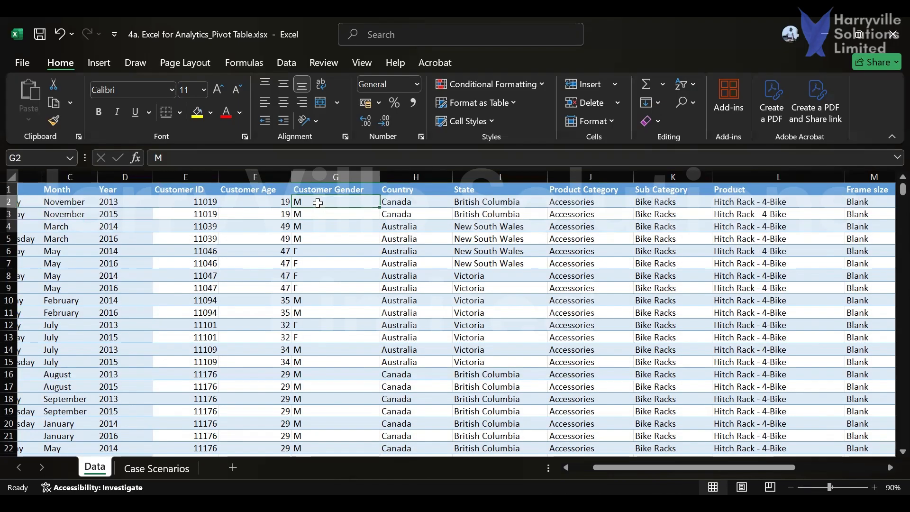
key("ctrl+shift+Down")
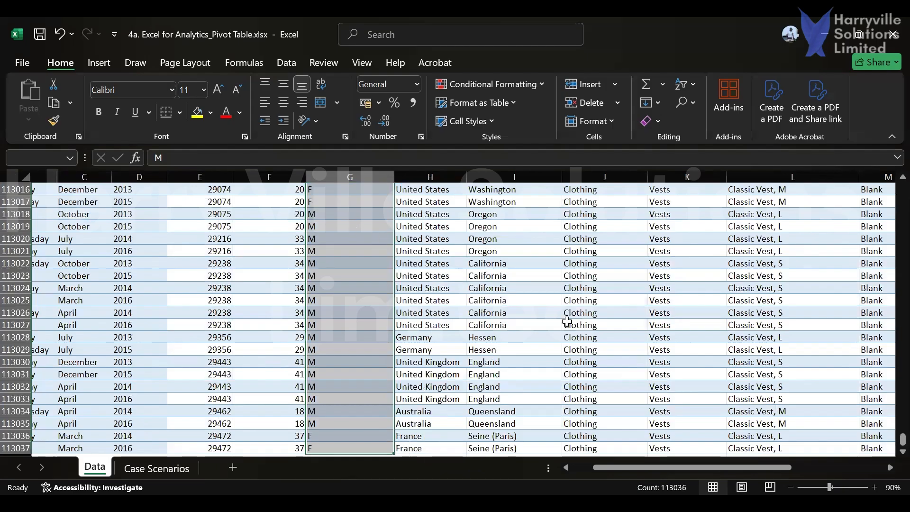
left_click_drag(902, 440, 890, 179)
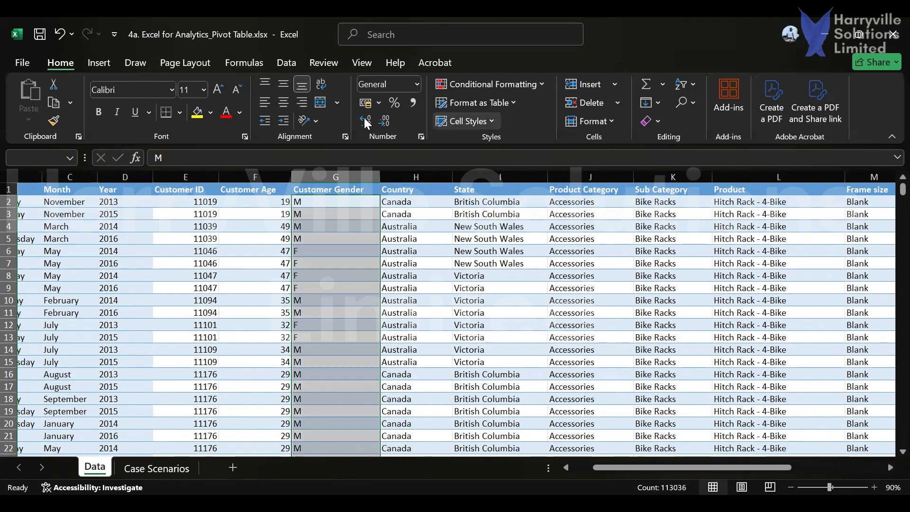
left_click(104, 62)
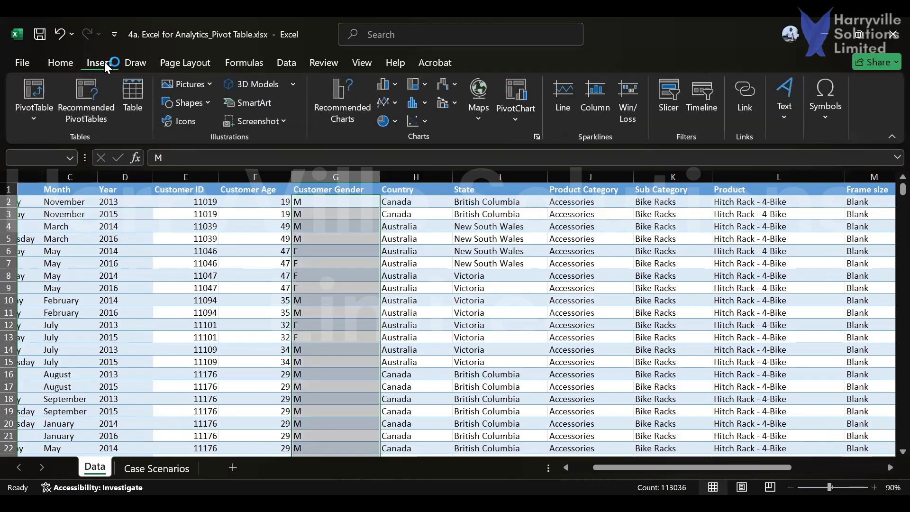
left_click(63, 63)
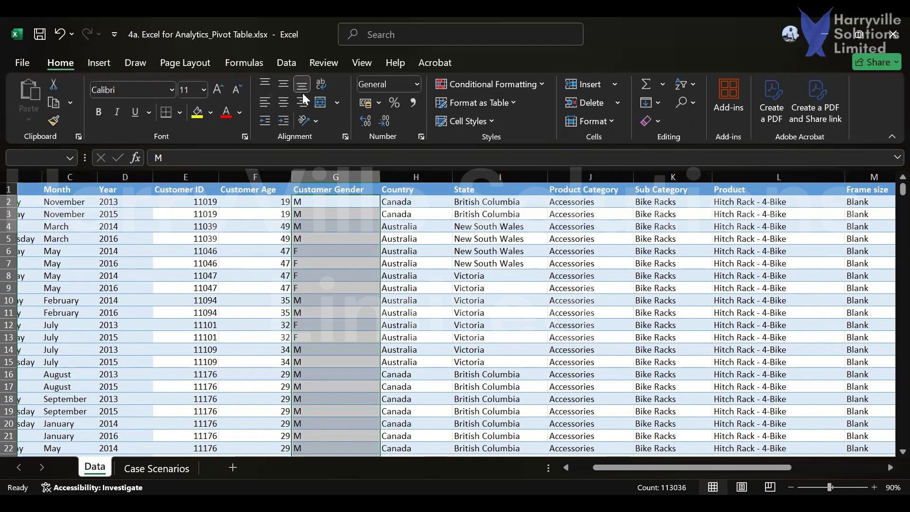
Replace every M with Male in the selected gender cells, matching case and entire cell contents
left_click(693, 100)
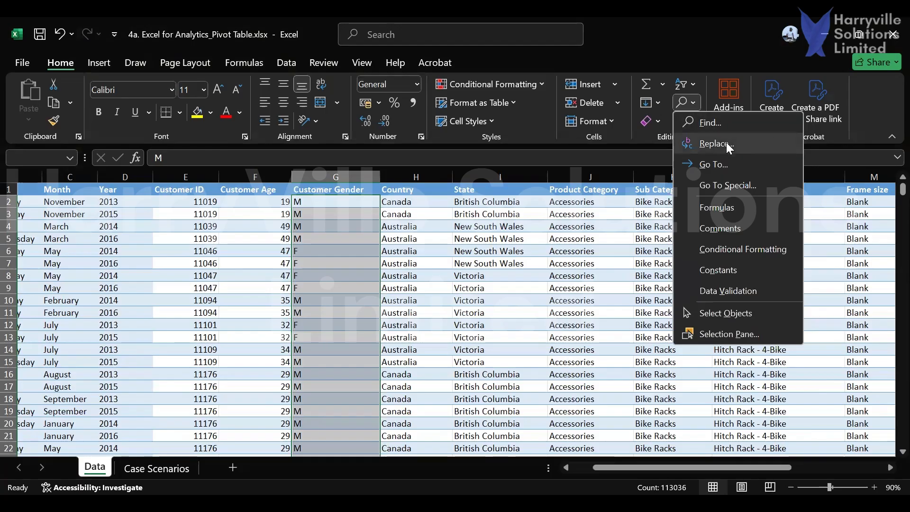
left_click(711, 143)
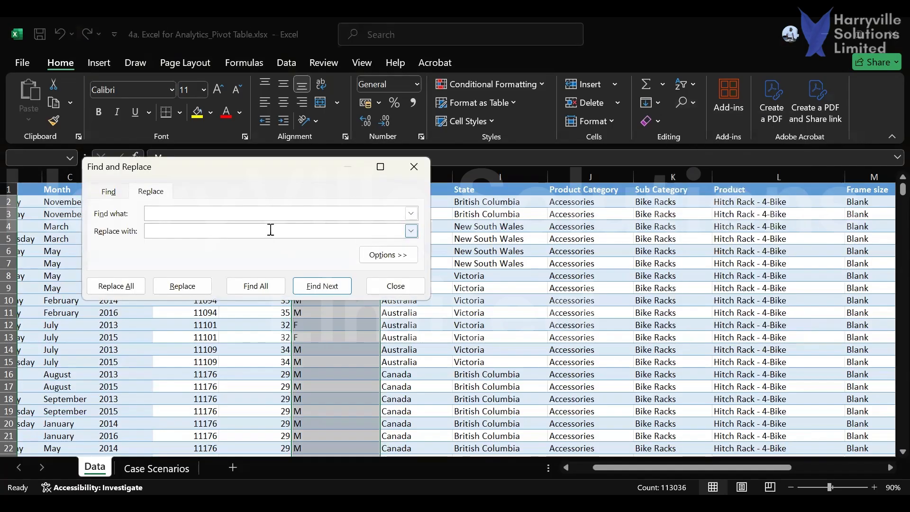
type("M")
left_click(243, 234)
type("Male")
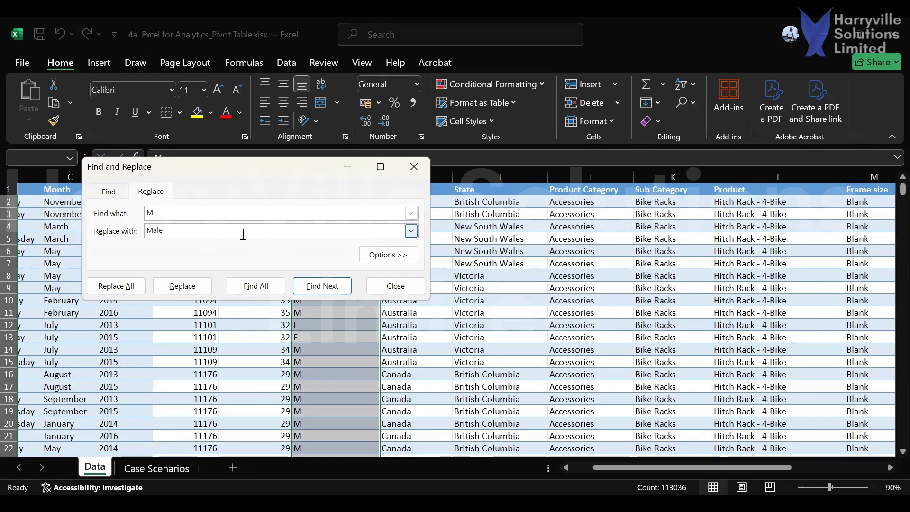
left_click(373, 256)
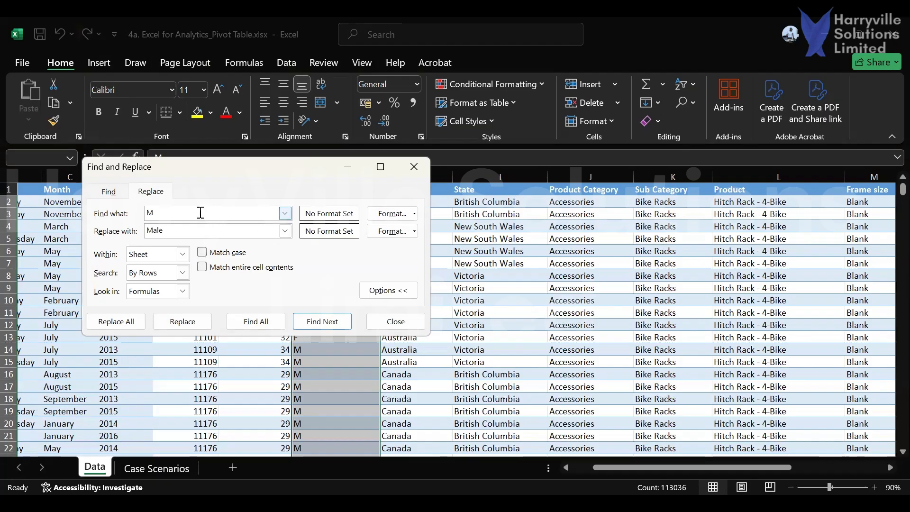
left_click(198, 230)
left_click(202, 252)
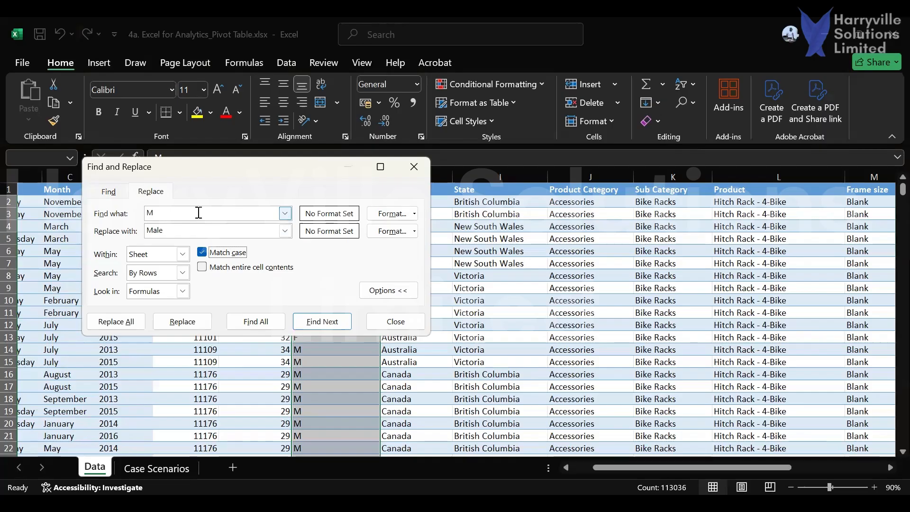
left_click(202, 268)
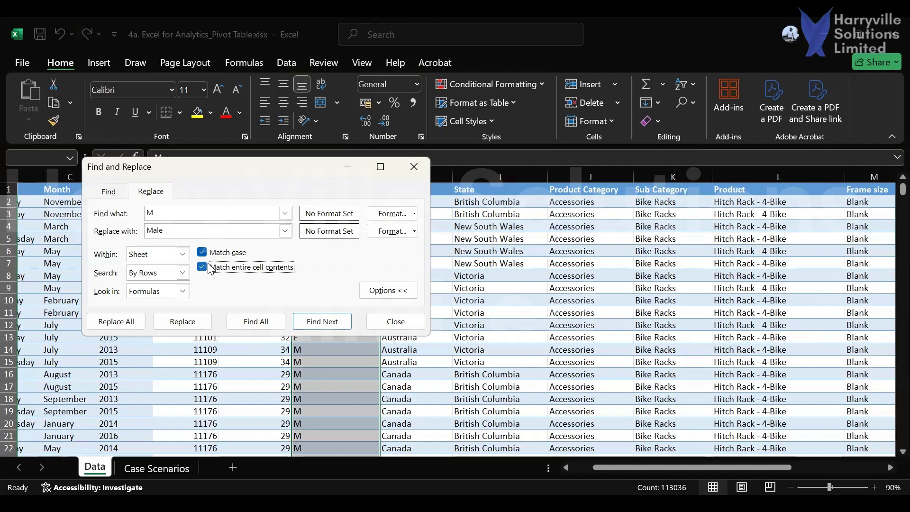
left_click(106, 321)
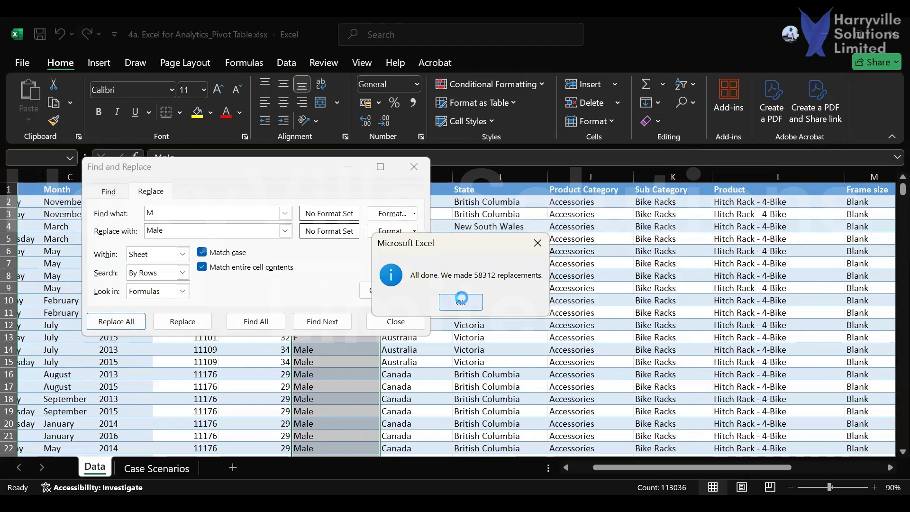
left_click(458, 303)
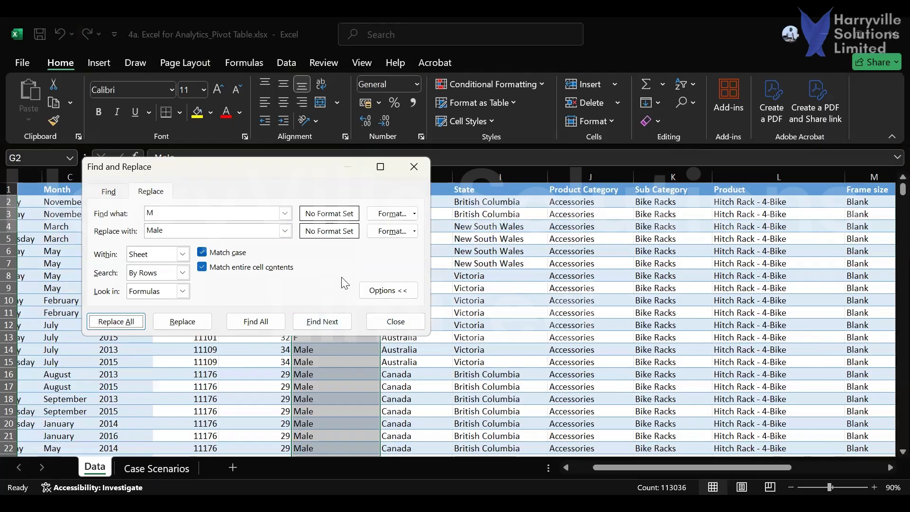
left_click(395, 327)
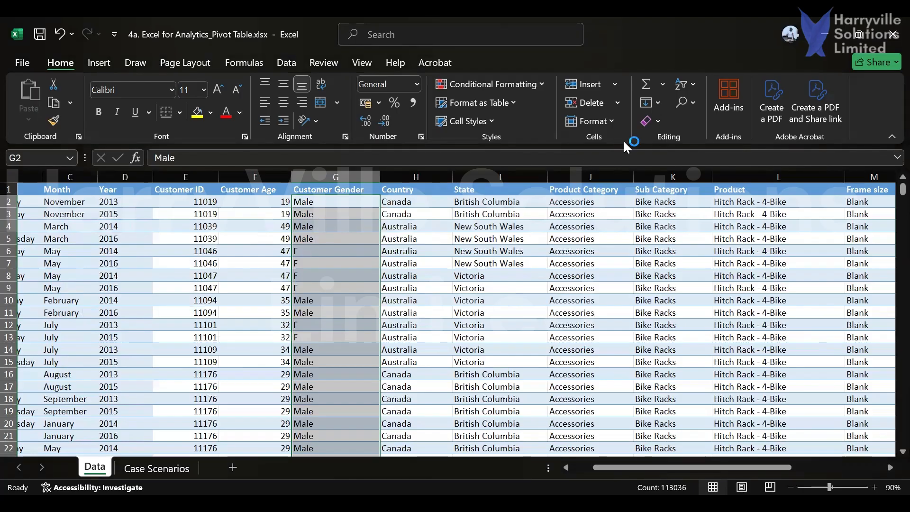
Replace every F with Female in the selected gender cells, keeping the case and entire-cell matching
left_click(693, 101)
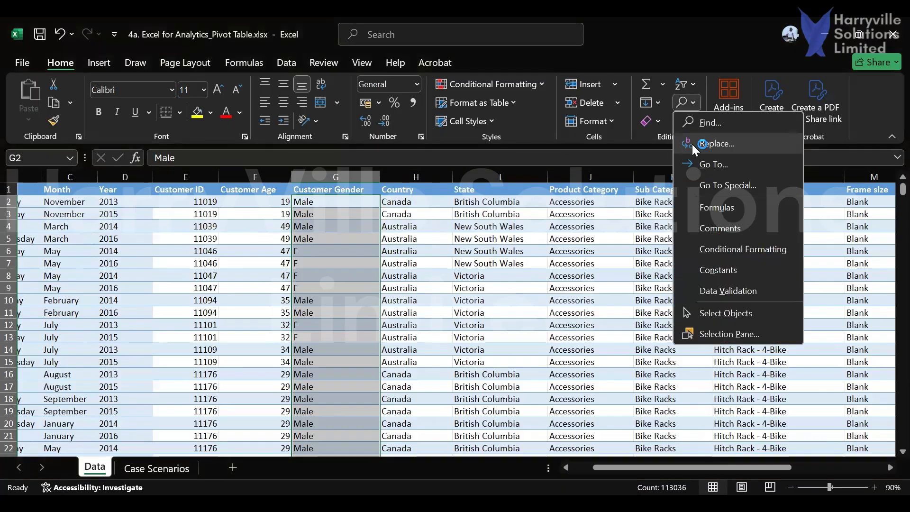
left_click(693, 145)
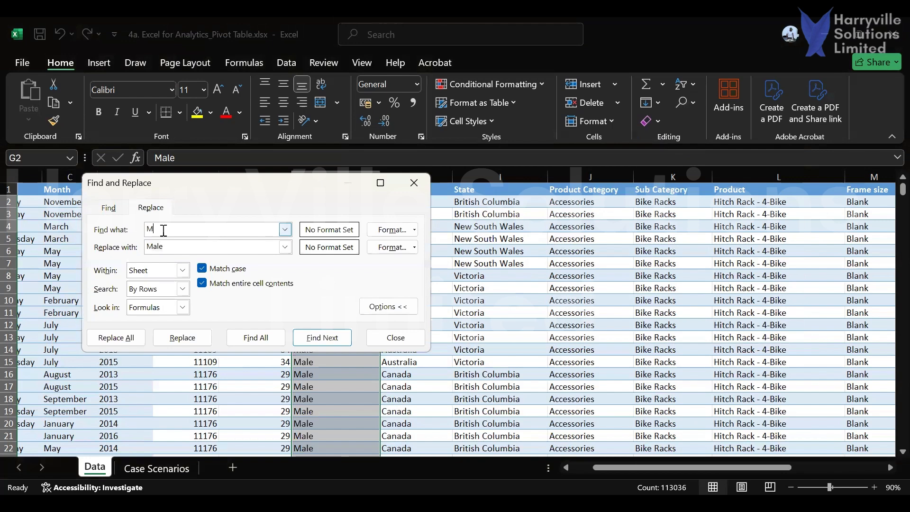
key("BackSpace")
type("F")
left_click(152, 247)
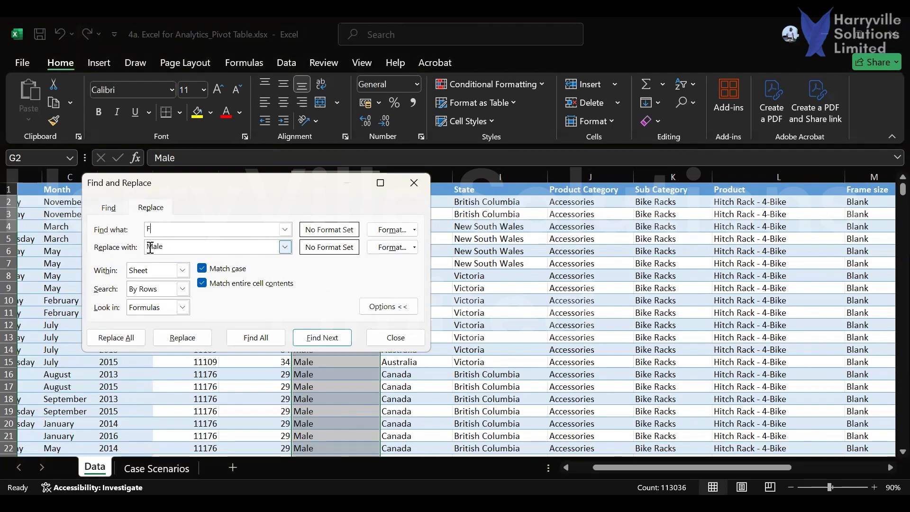
key("BackSpace")
key("BackSpace")
key("BackSpace")
key("BackSpace")
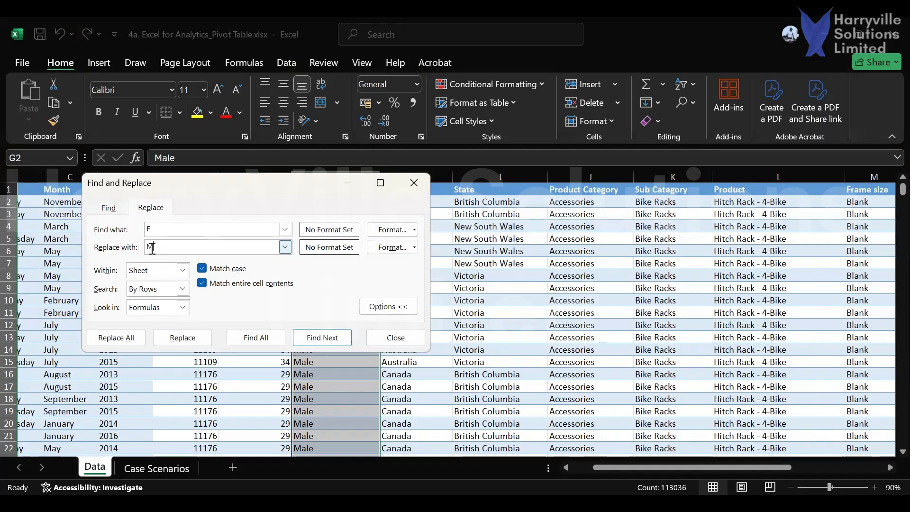
type("Females")
key("BackSpace")
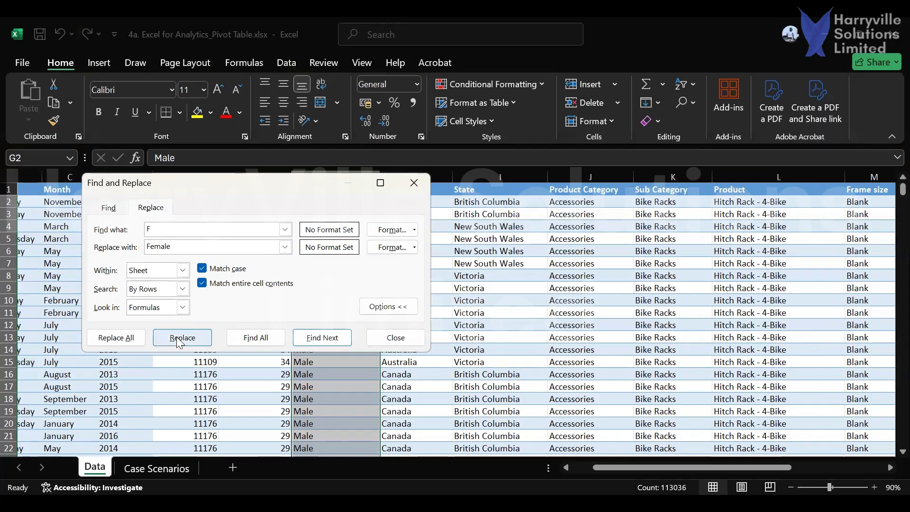
left_click(130, 339)
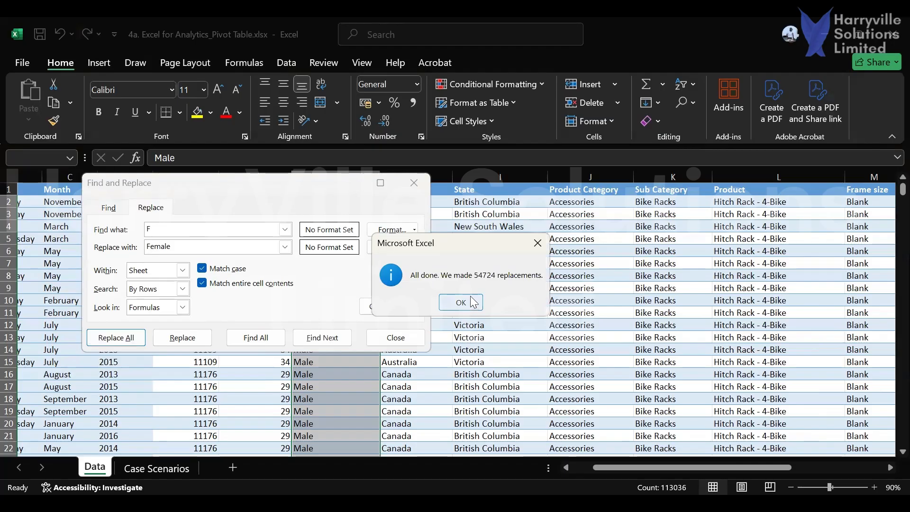
Close the finished replacement and its dialog, and return to the Customer Gender header in G1
left_click(472, 302)
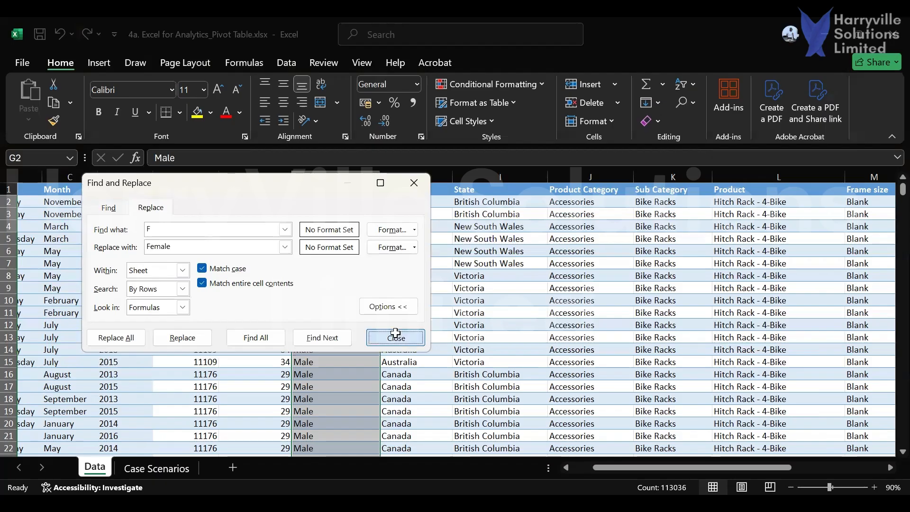
left_click(396, 332)
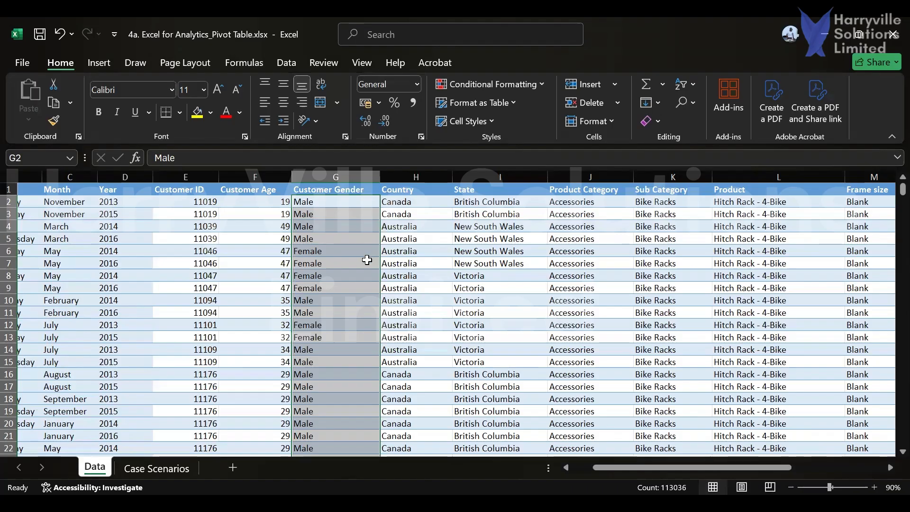
key("Up")
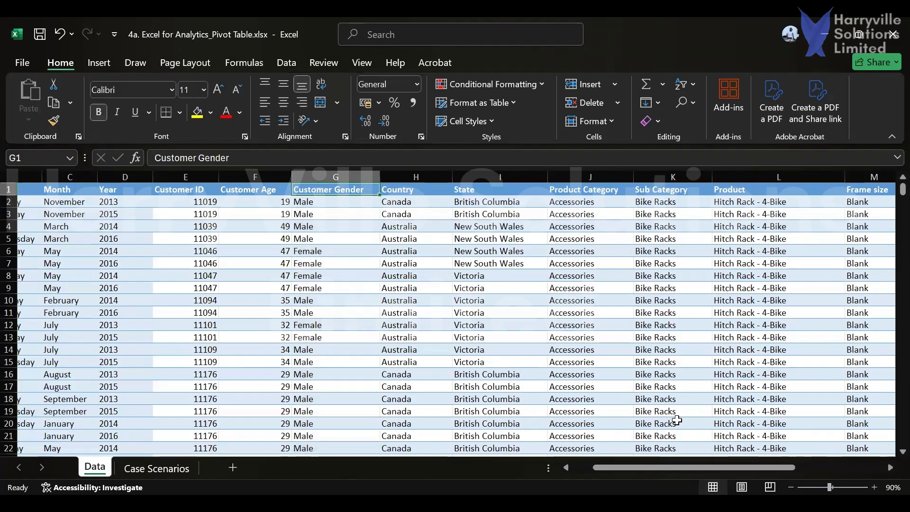
Check the Day, Month and Year columns at the start of the data, and save the workbook
left_click_drag(606, 469, 580, 469)
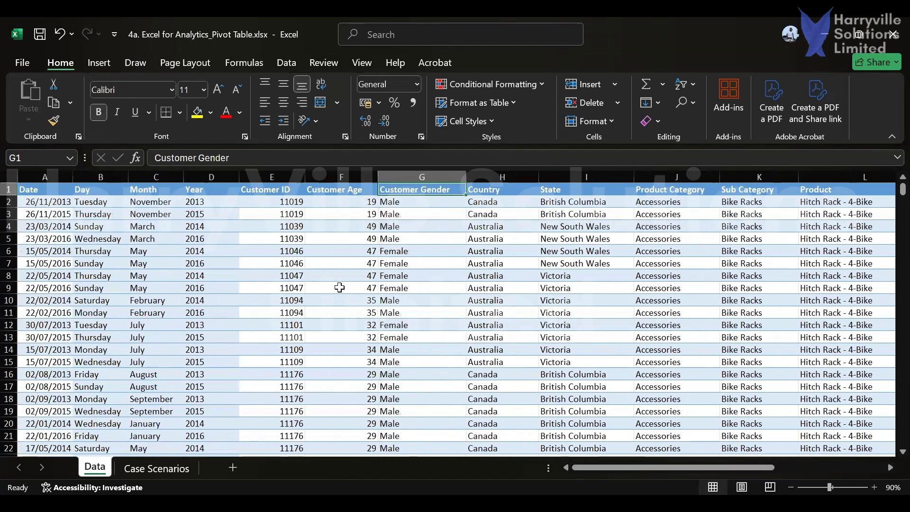
left_click(102, 190)
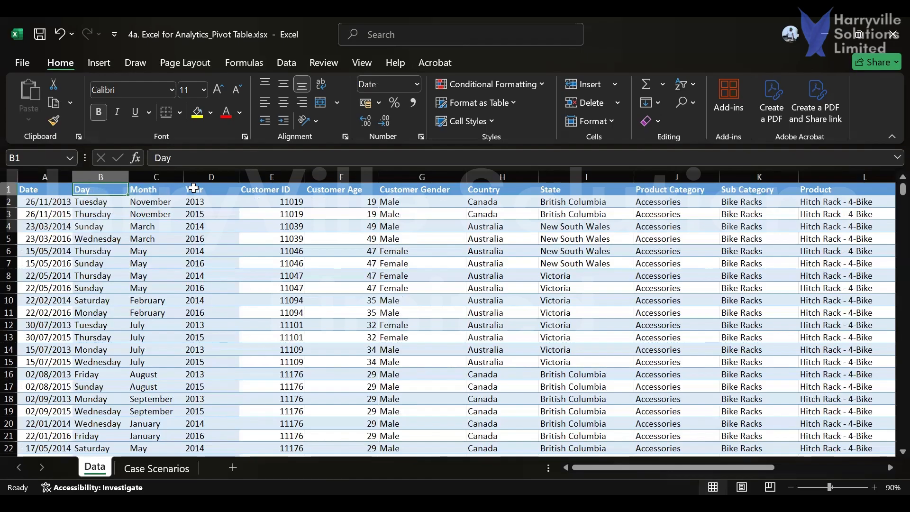
left_click(156, 190)
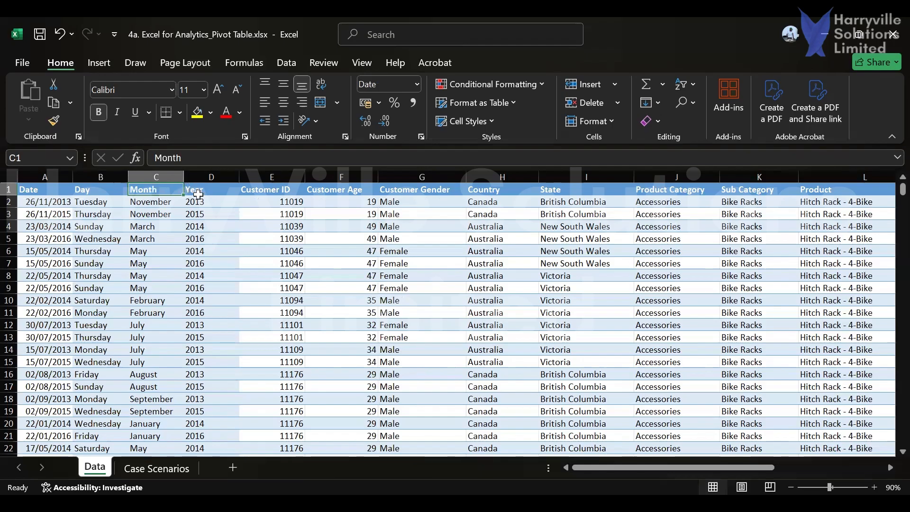
left_click(203, 198)
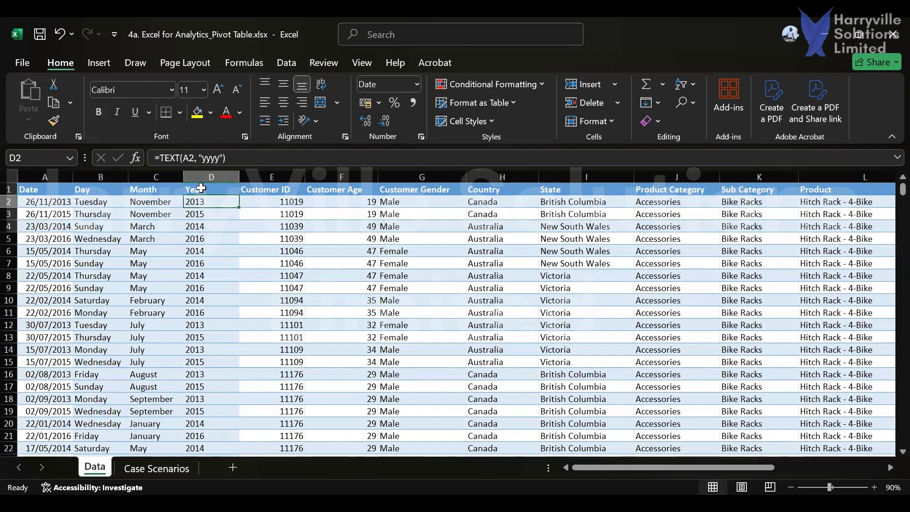
left_click(200, 189)
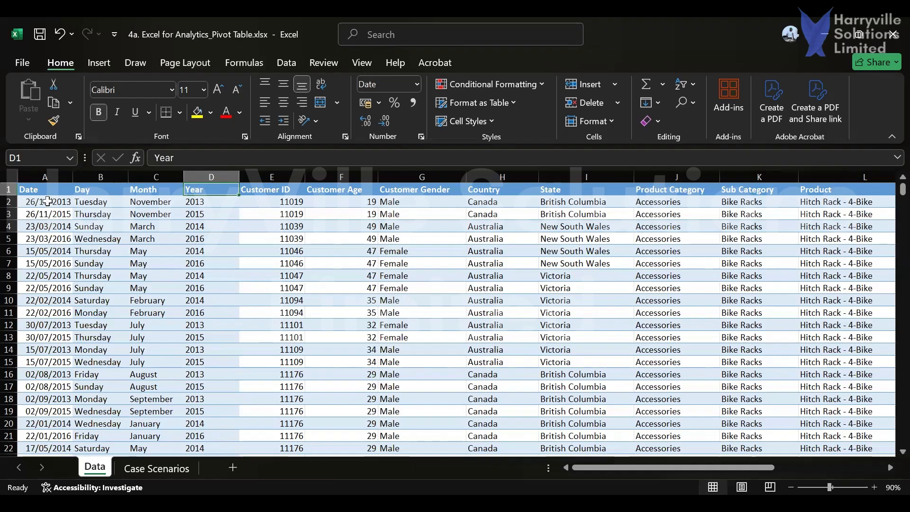
left_click(40, 34)
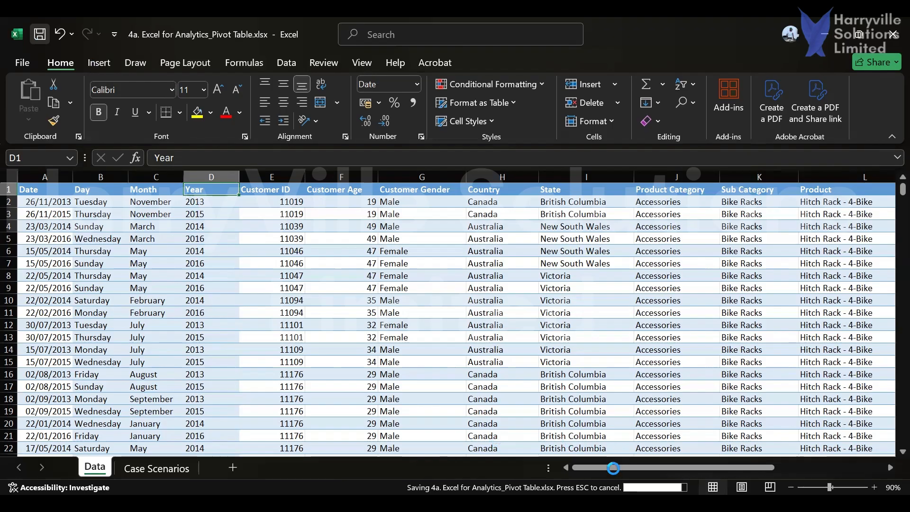
Select the whole Unit Cost column and apply the Currency number format to it
left_click(613, 468)
left_click_drag(614, 468, 737, 461)
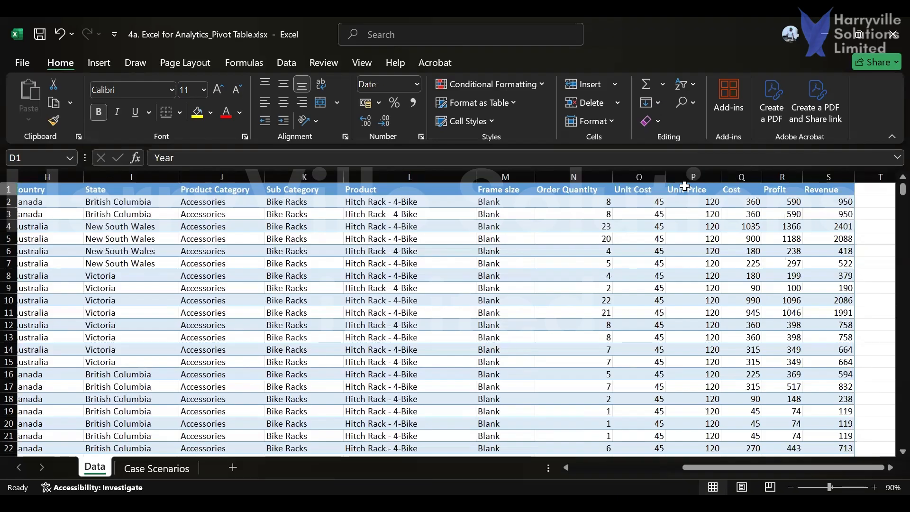
left_click(635, 175)
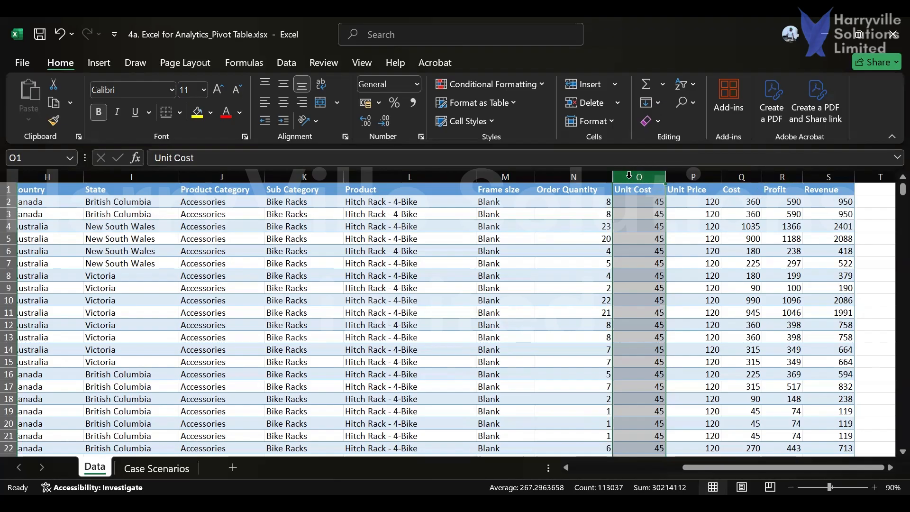
left_click(416, 85)
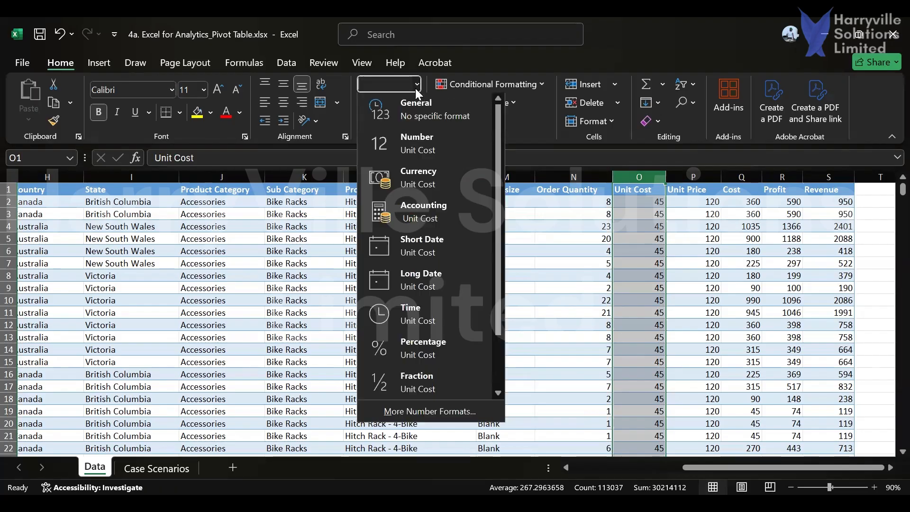
left_click(401, 180)
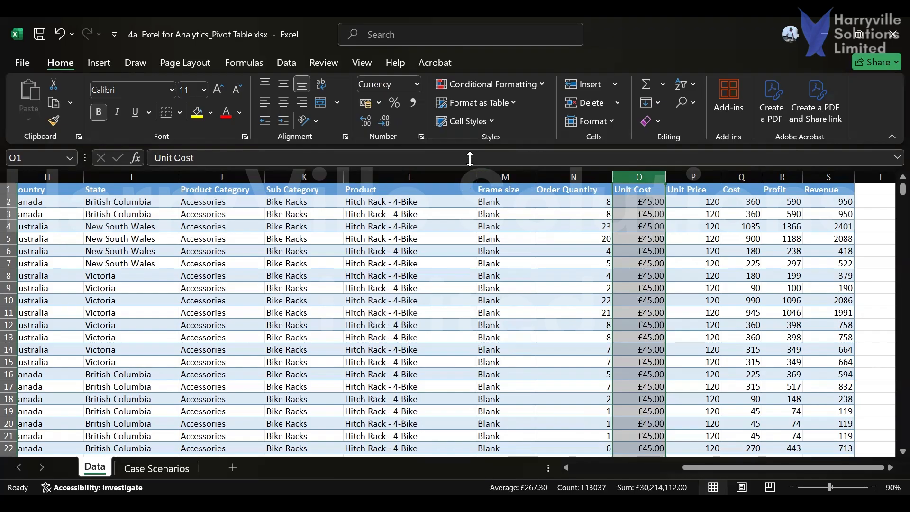
Set the Unit Cost column's currency symbol to $ English (Canada) with 0 decimal places
left_click(420, 136)
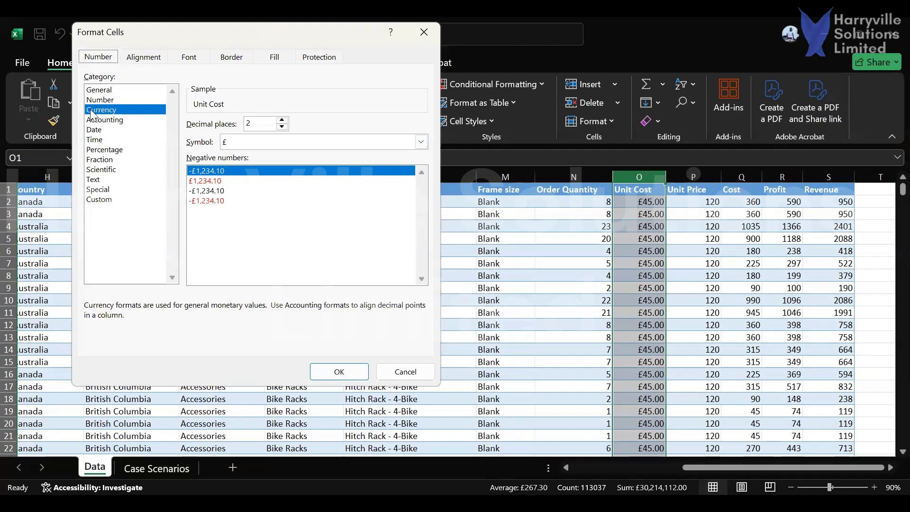
left_click(290, 144)
scroll(267, 231, "down", 1)
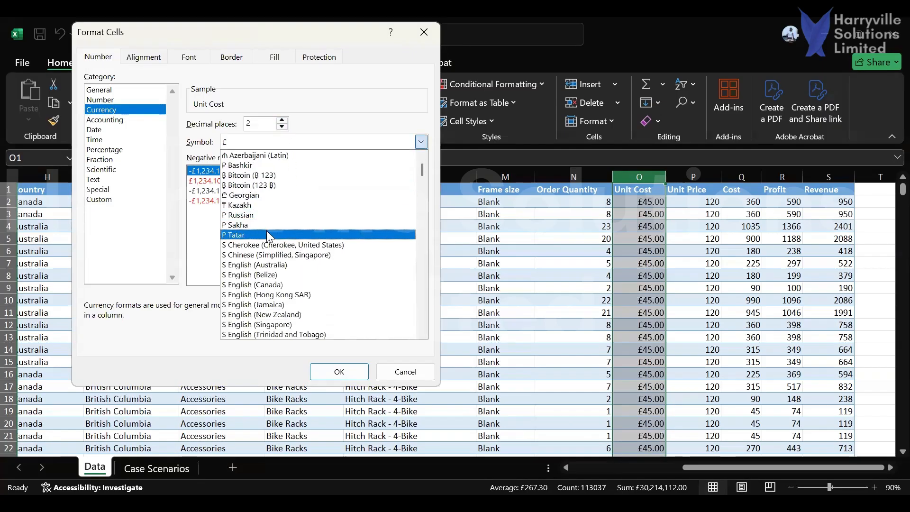
scroll(267, 229, "down", 3)
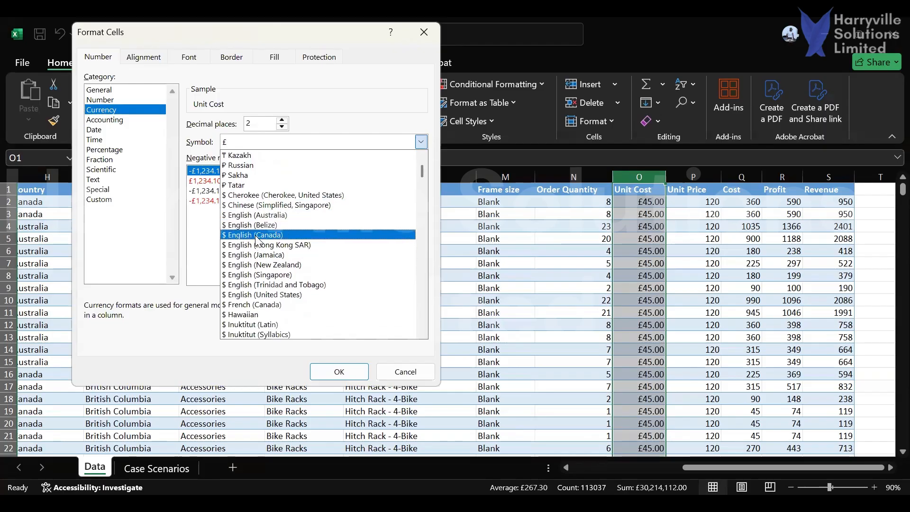
left_click(257, 235)
left_click(282, 126)
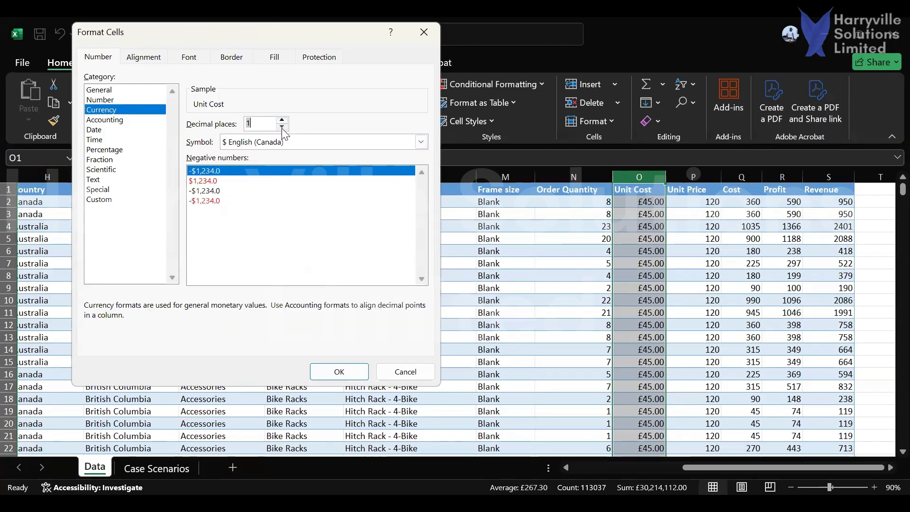
left_click(282, 126)
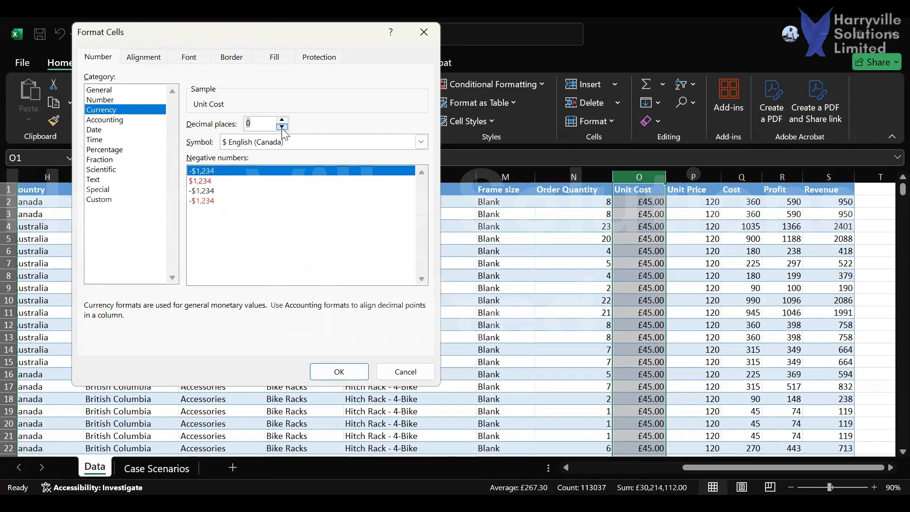
left_click(337, 372)
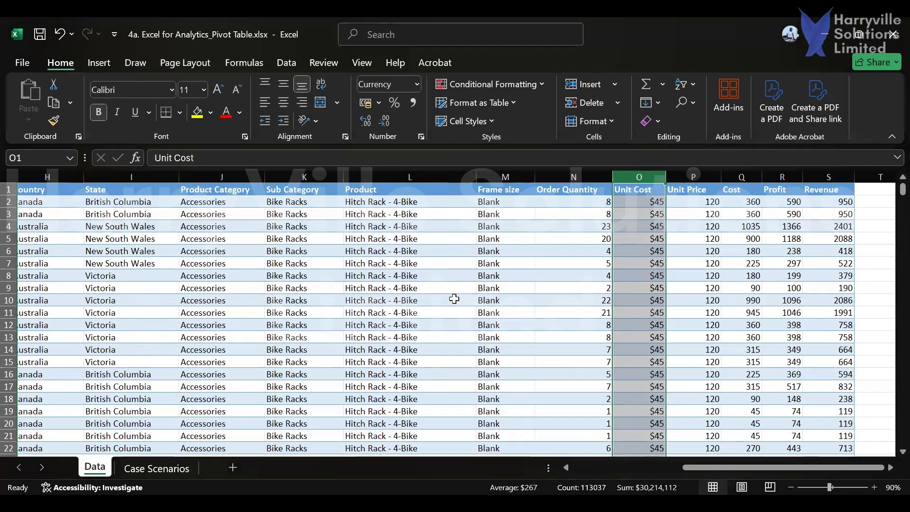
Apply the $ English (United States) accounting format to the Unit Cost column and reduce it to no decimal places
left_click(378, 103)
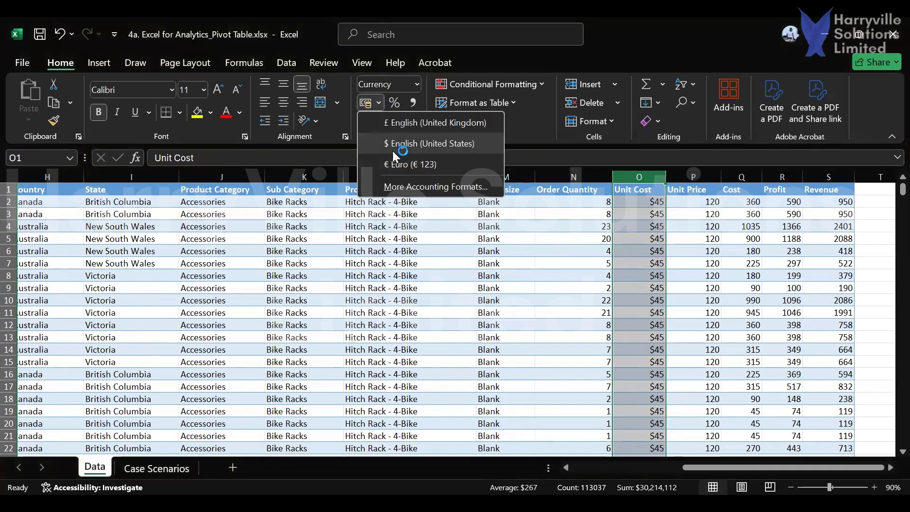
left_click(395, 146)
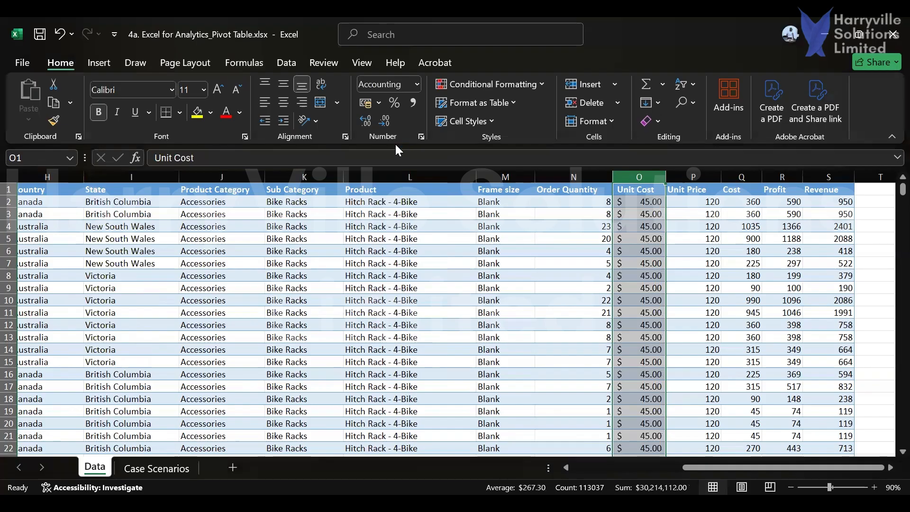
left_click(383, 122)
left_click(383, 121)
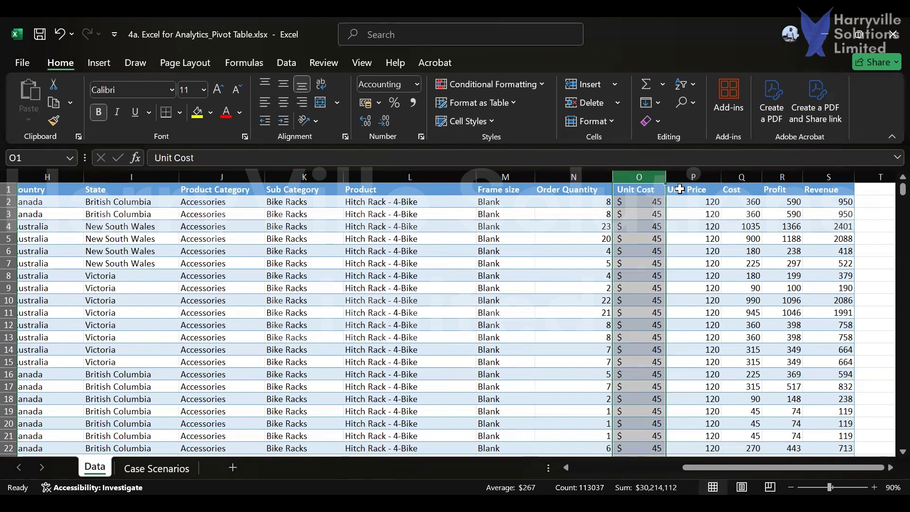
Format the Unit Price, Cost, Profit and Revenue columns as $ English (United States) accounting without decimals, and save the workbook
left_click(683, 173)
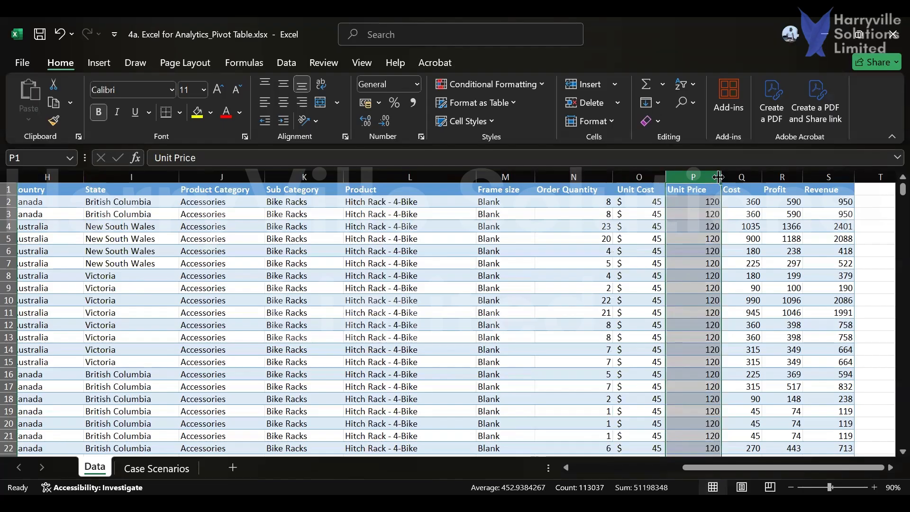
left_click_drag(718, 176, 819, 171)
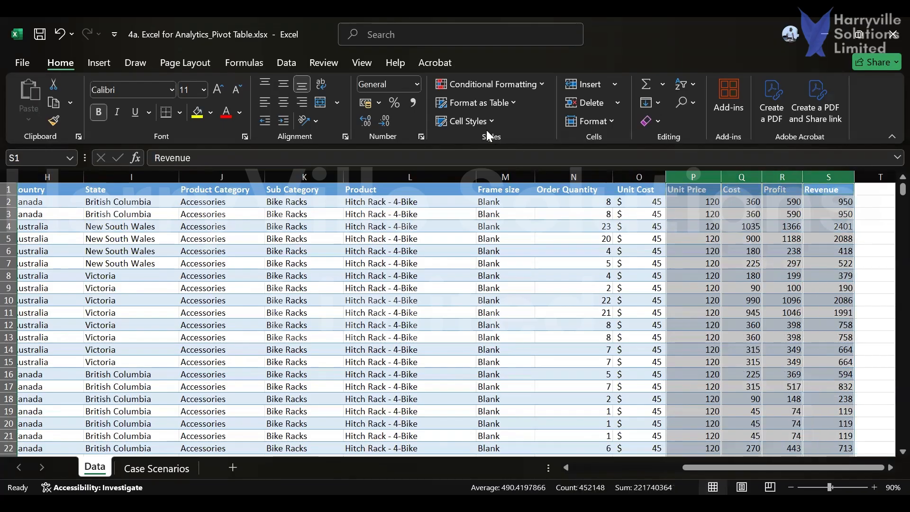
left_click(380, 102)
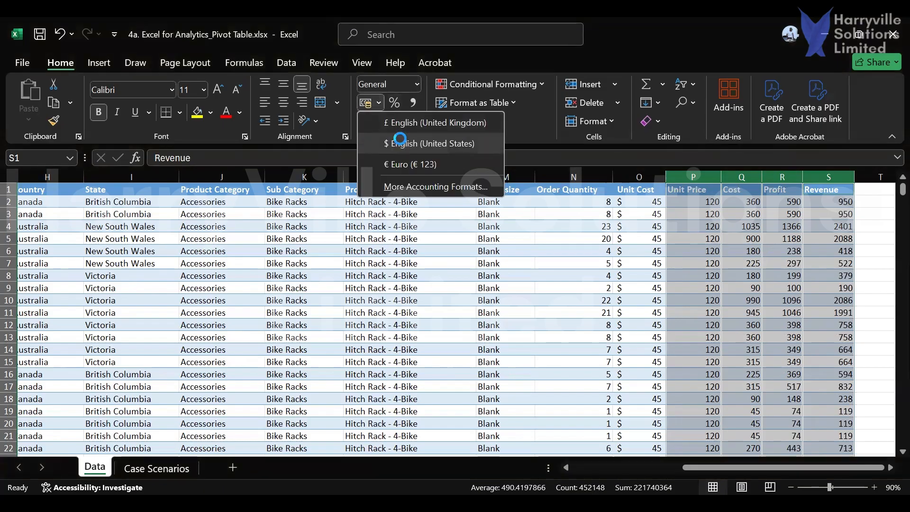
left_click(400, 143)
left_click(386, 122)
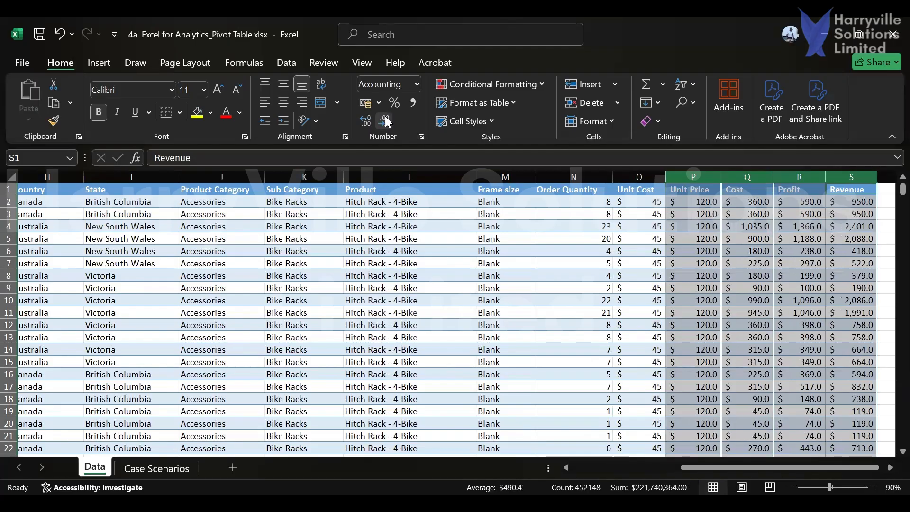
left_click(387, 122)
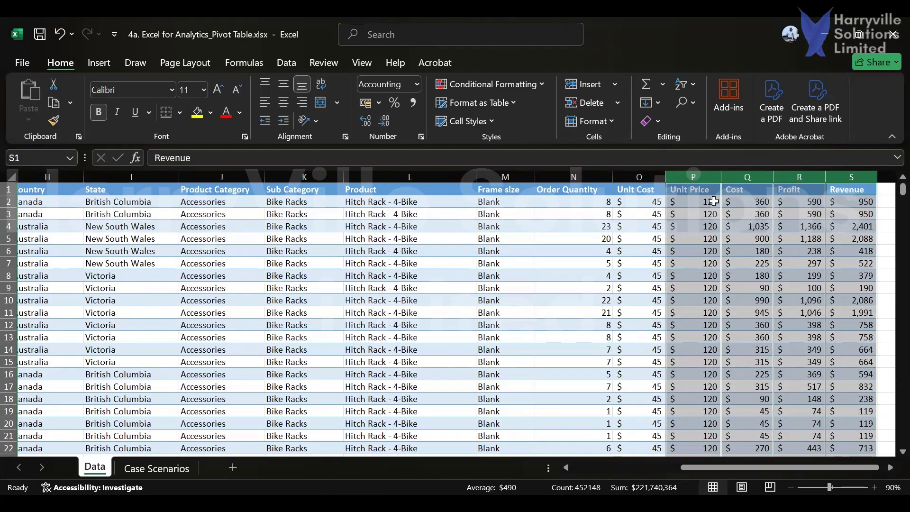
left_click(40, 34)
Examine the Order Quantity column and review the case questions on the Case Scenarios sheet against the columns of the Data sheet
left_click(584, 176)
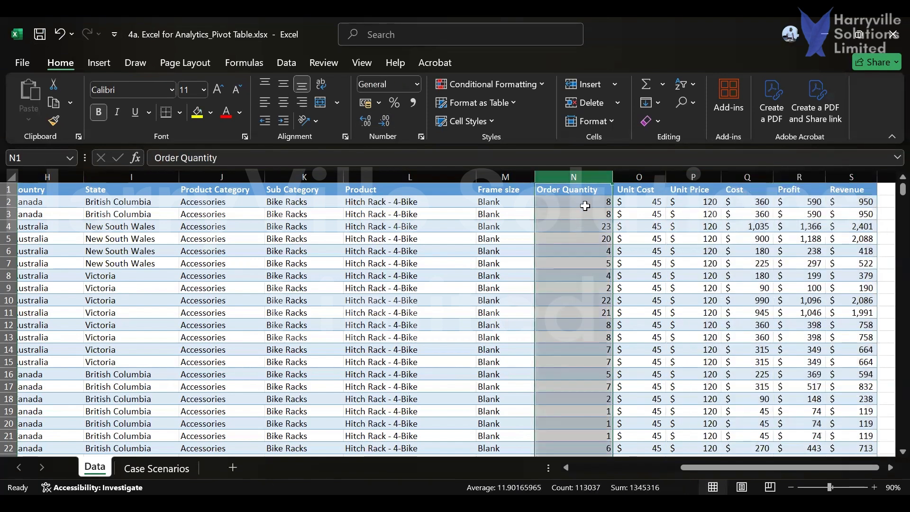
left_click(582, 199)
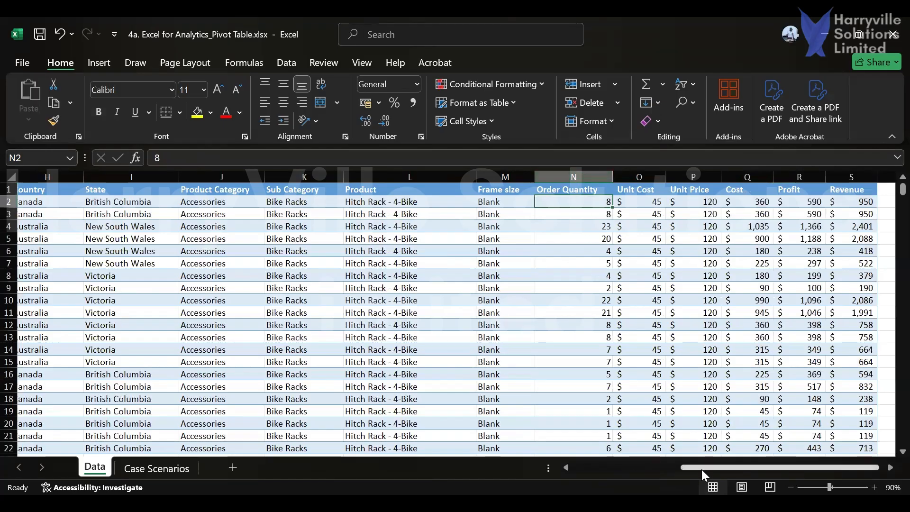
left_click_drag(701, 470, 584, 464)
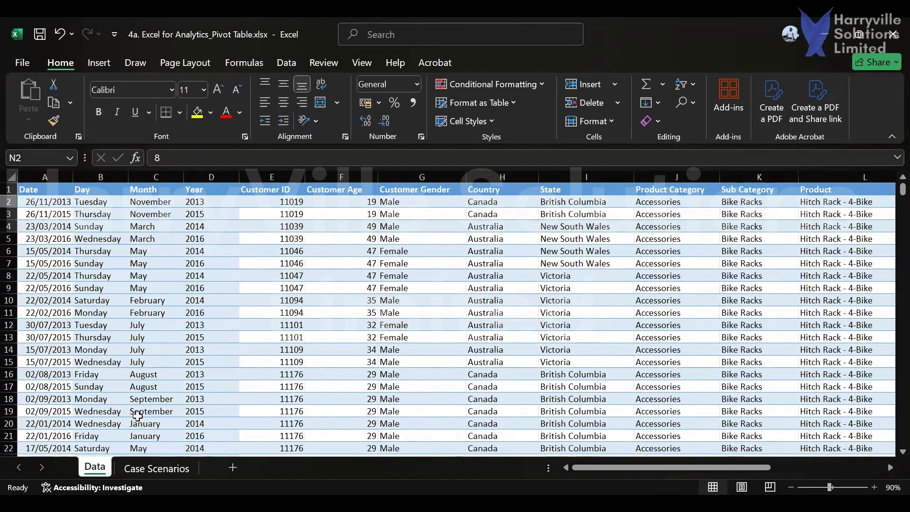
left_click(150, 470)
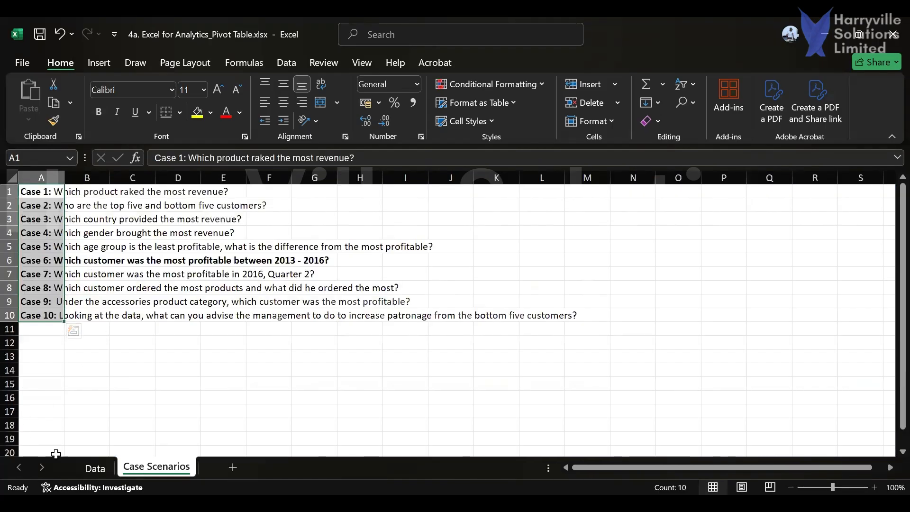
left_click(87, 468)
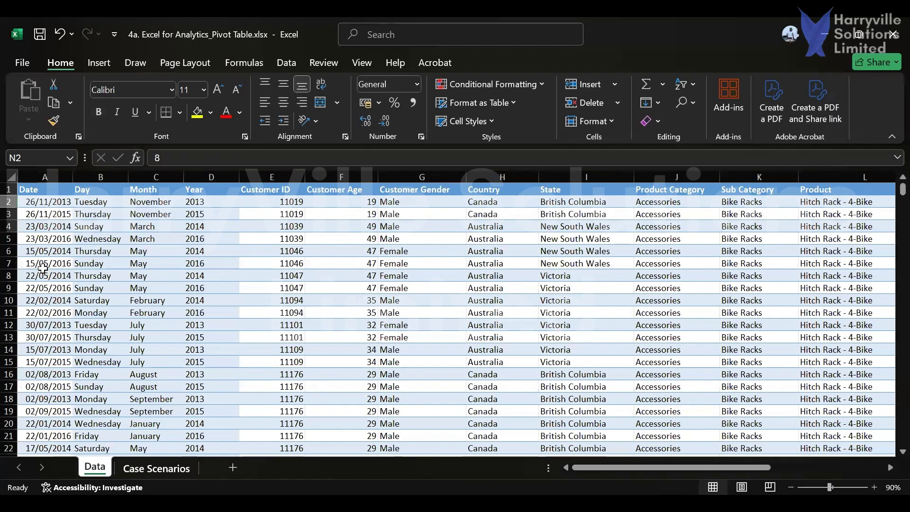
left_click(137, 468)
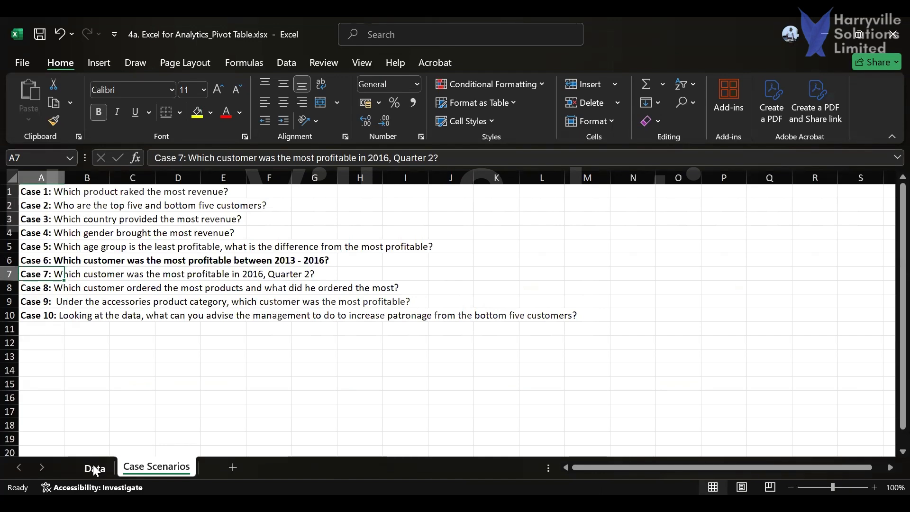
left_click(95, 468)
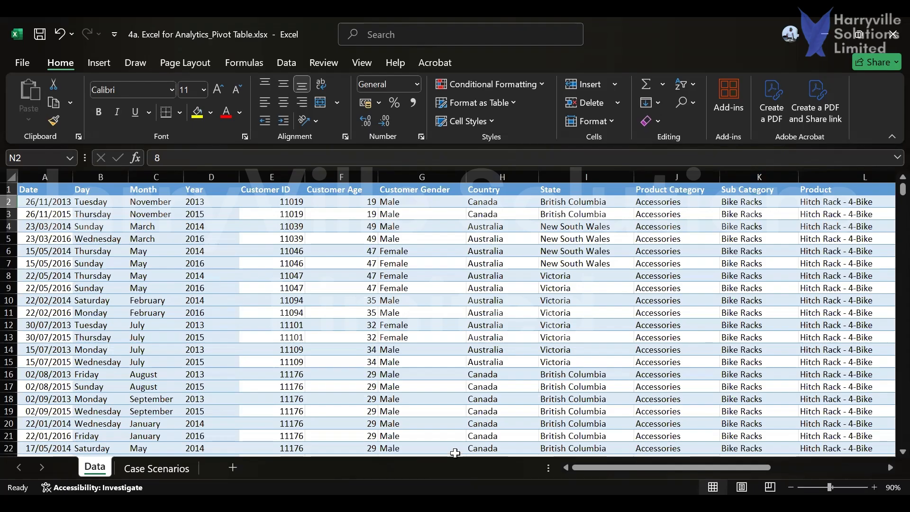
left_click_drag(582, 468, 507, 464)
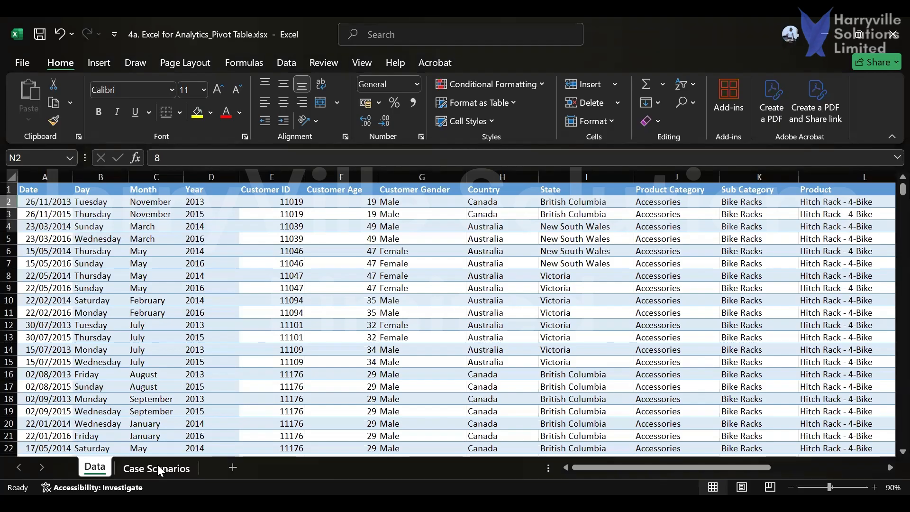
Convert the whole data range $A$1:$S$113037 on the Data sheet into a table with headers
left_click(158, 468)
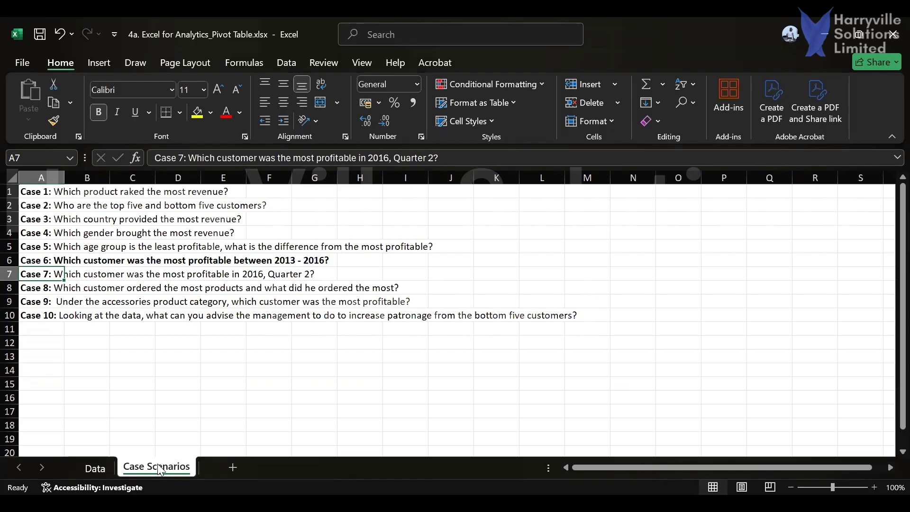
left_click(96, 470)
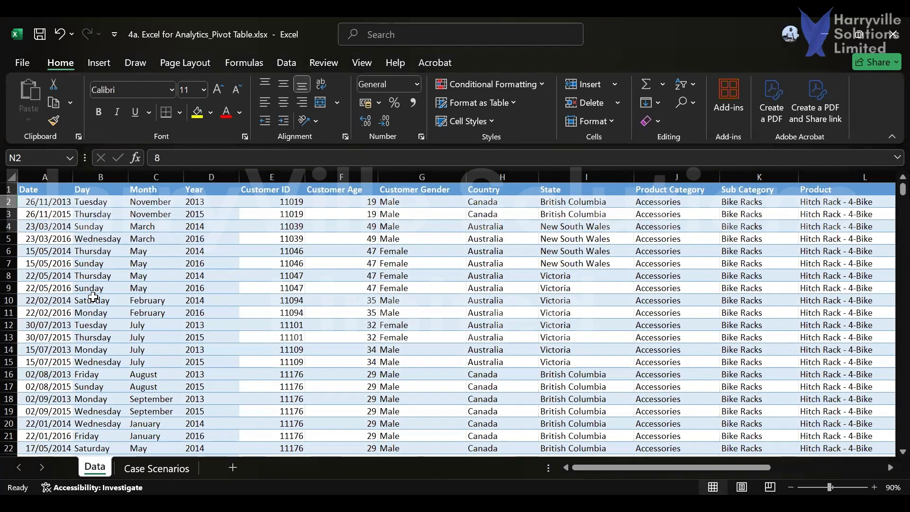
left_click(94, 291)
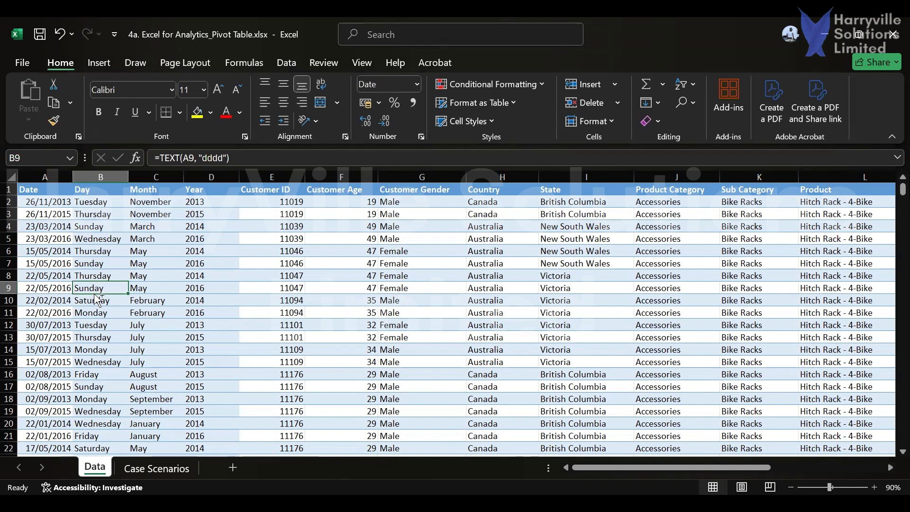
key("ctrl+a")
left_click(94, 291)
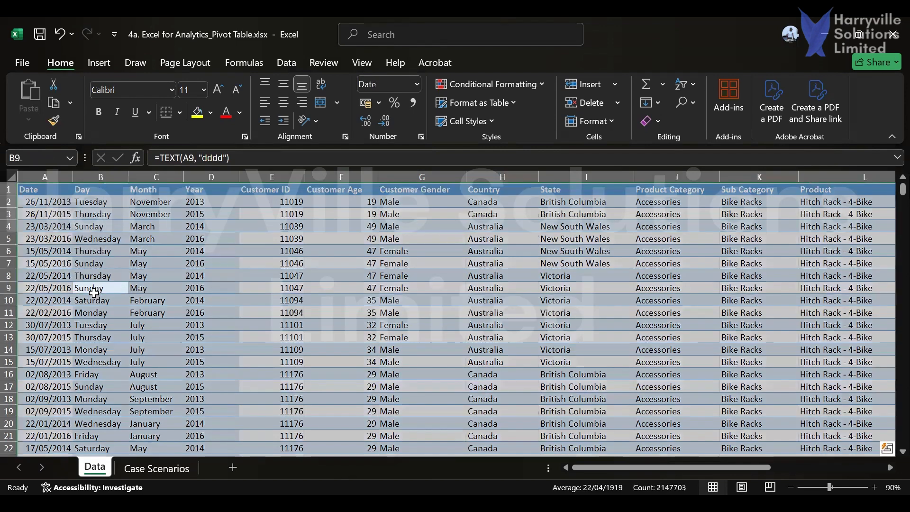
key("ctrl+t")
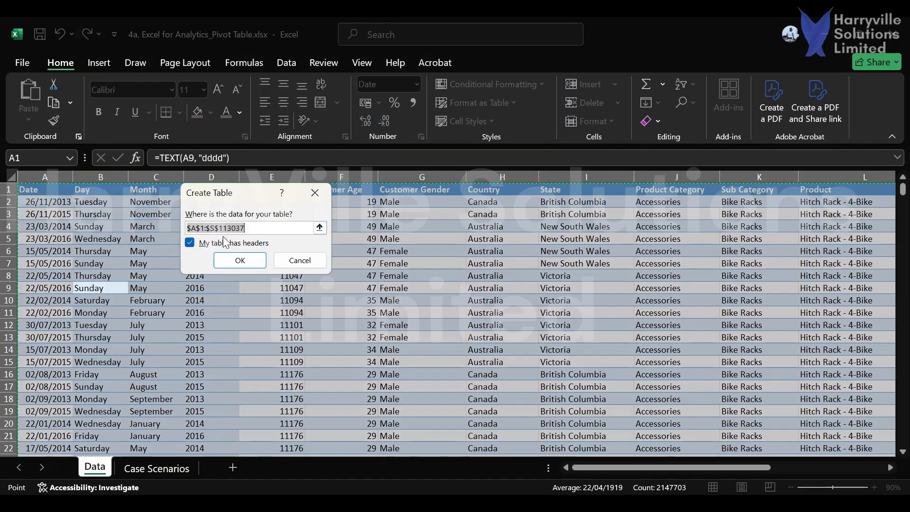
left_click(241, 261)
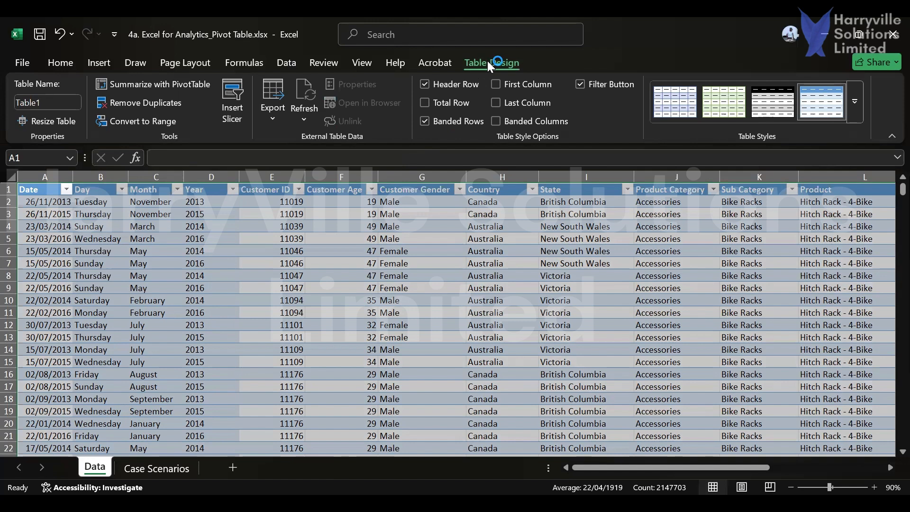
Name the new table Dataset and save the workbook
left_click(95, 387)
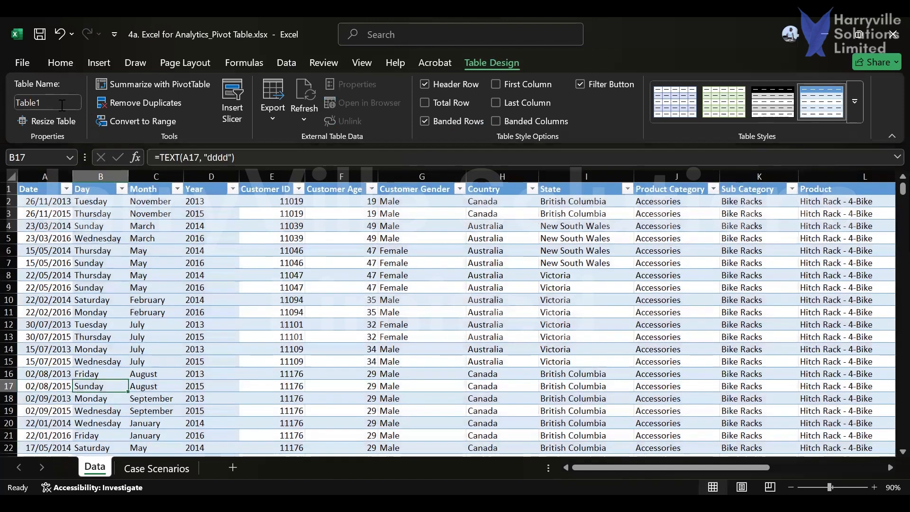
left_click(61, 105)
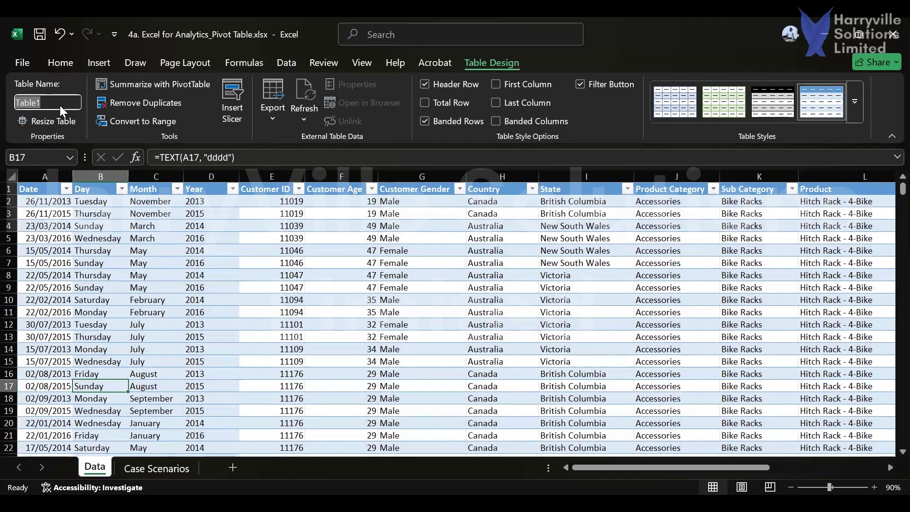
type("Dataset")
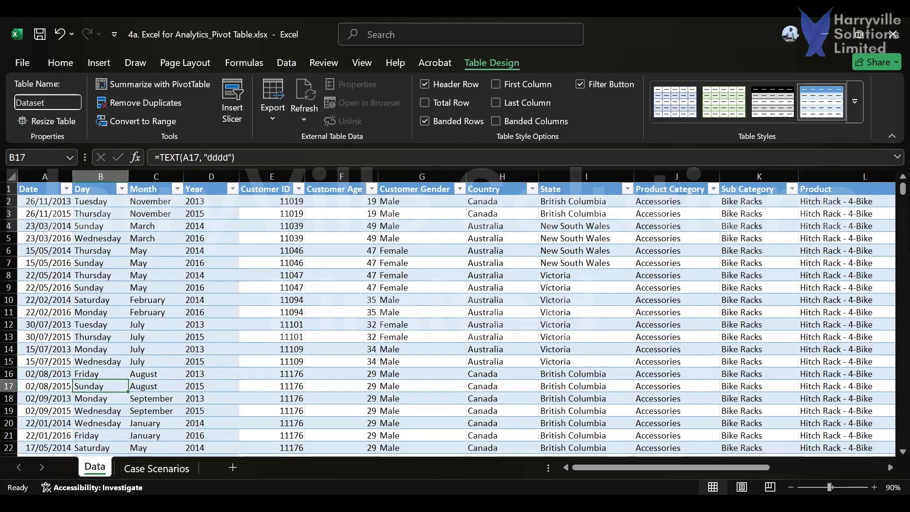
key("Return")
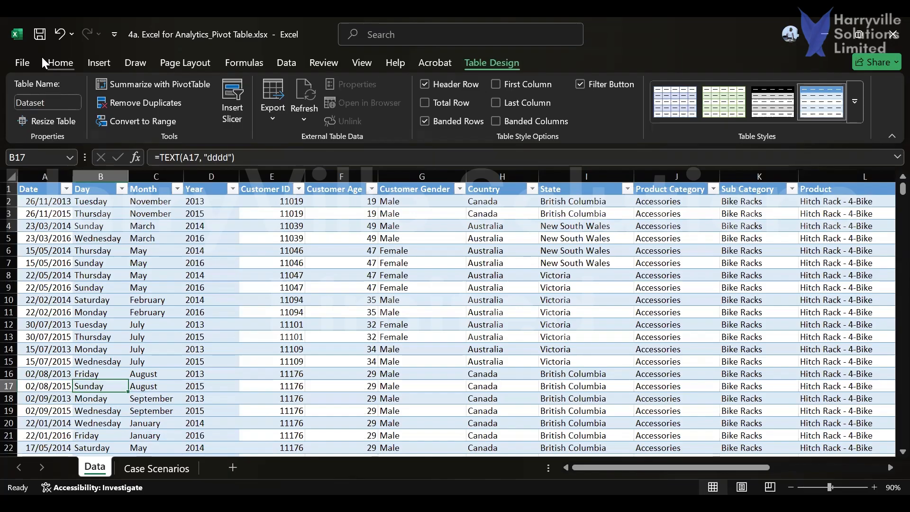
left_click(37, 37)
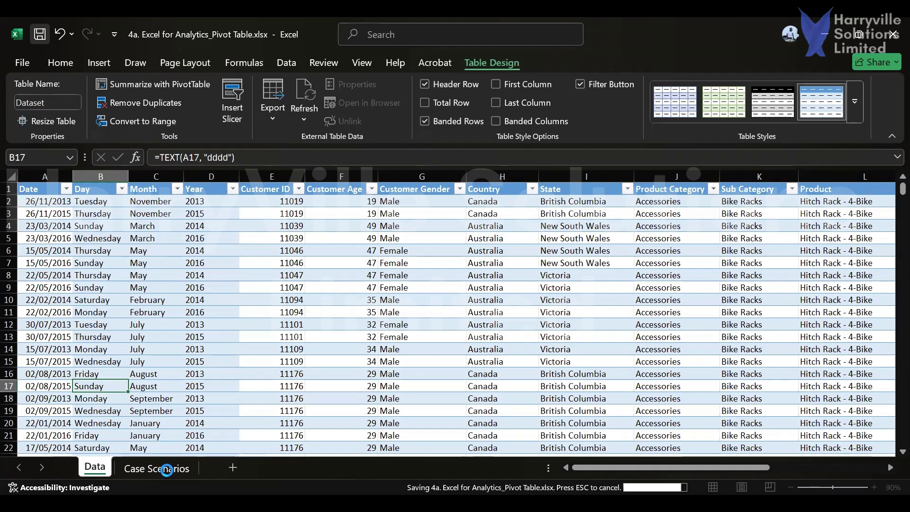
Increase the font size of all ten case questions on the Case Scenarios sheet to 16
left_click(157, 469)
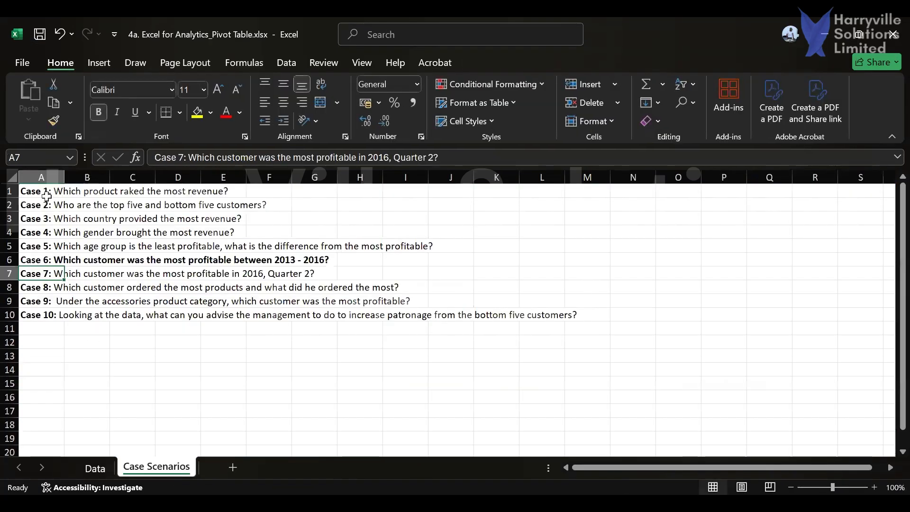
left_click(26, 192)
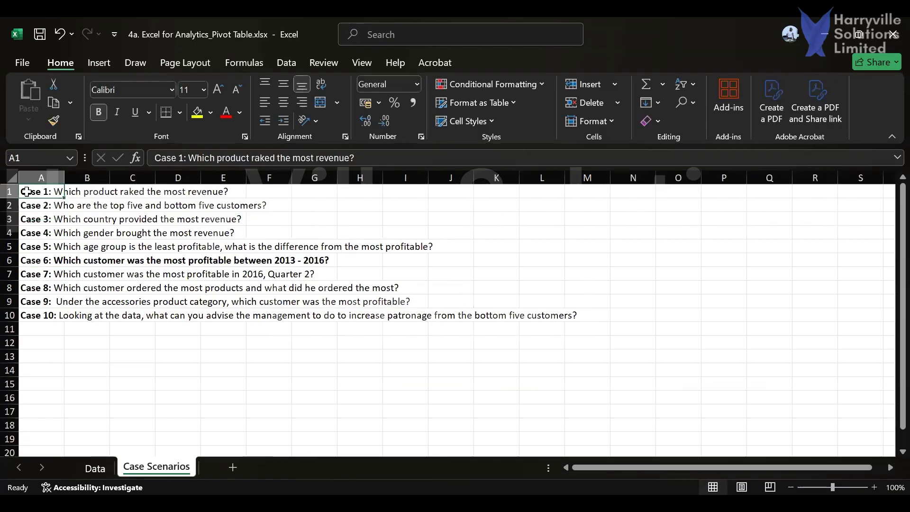
key("ctrl+shift+Down")
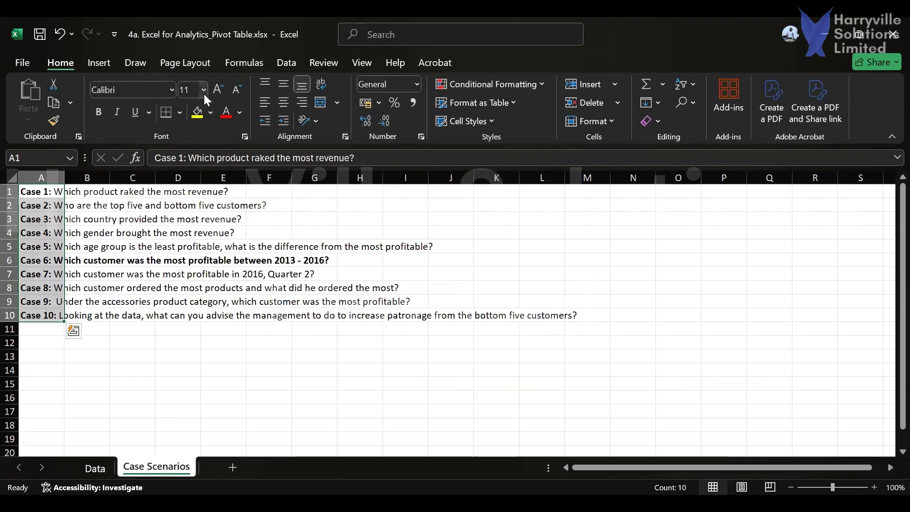
left_click(218, 93)
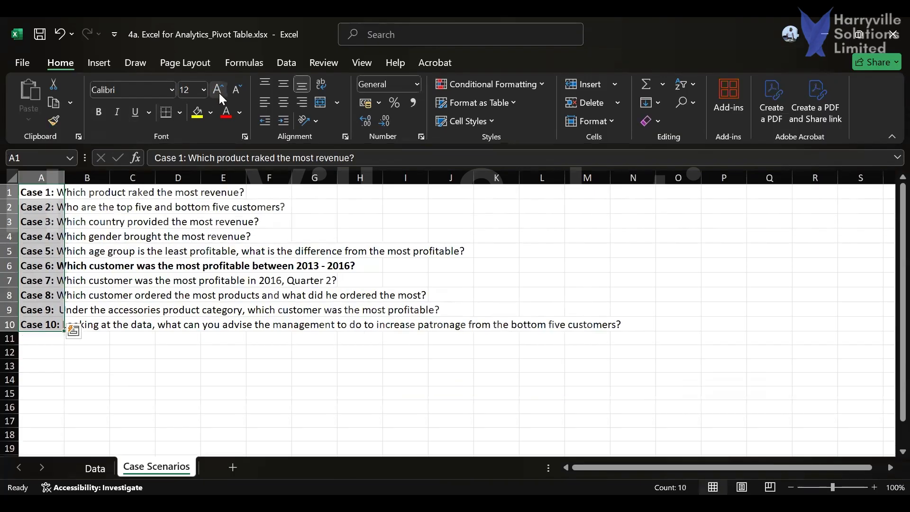
left_click(219, 93)
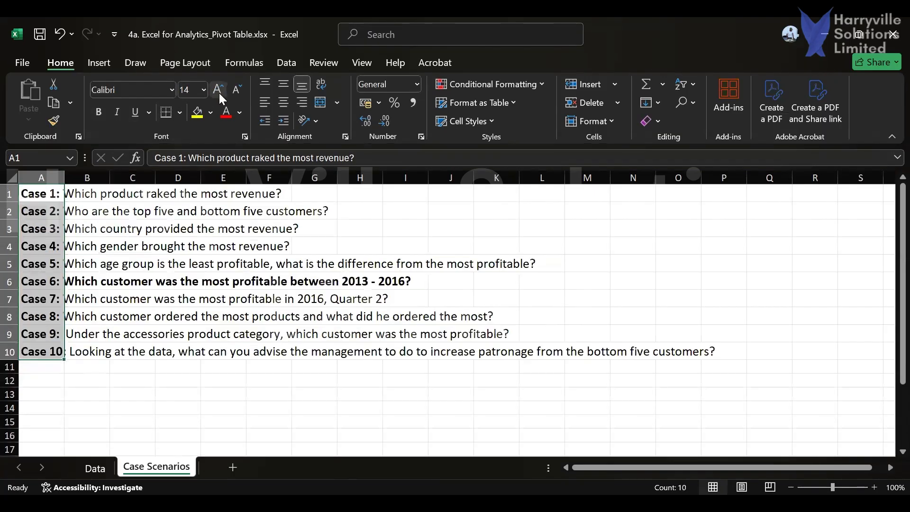
left_click(219, 93)
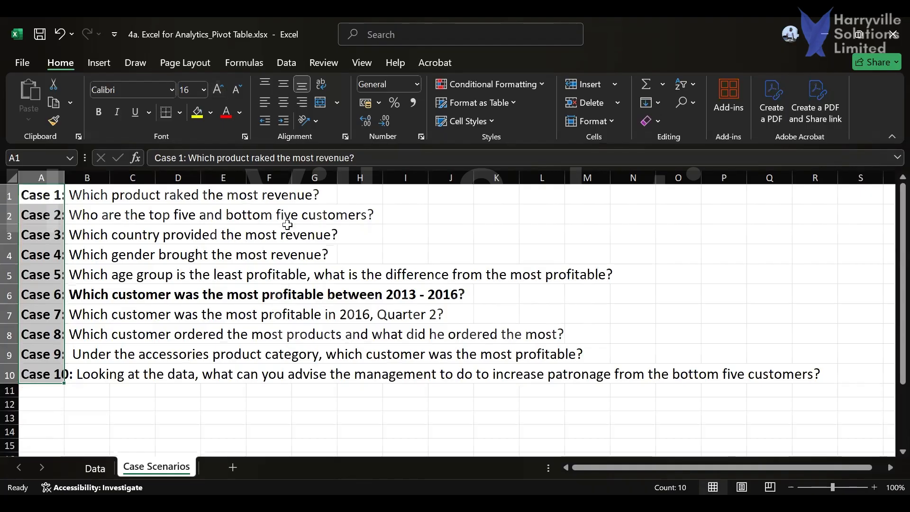
left_click(97, 468)
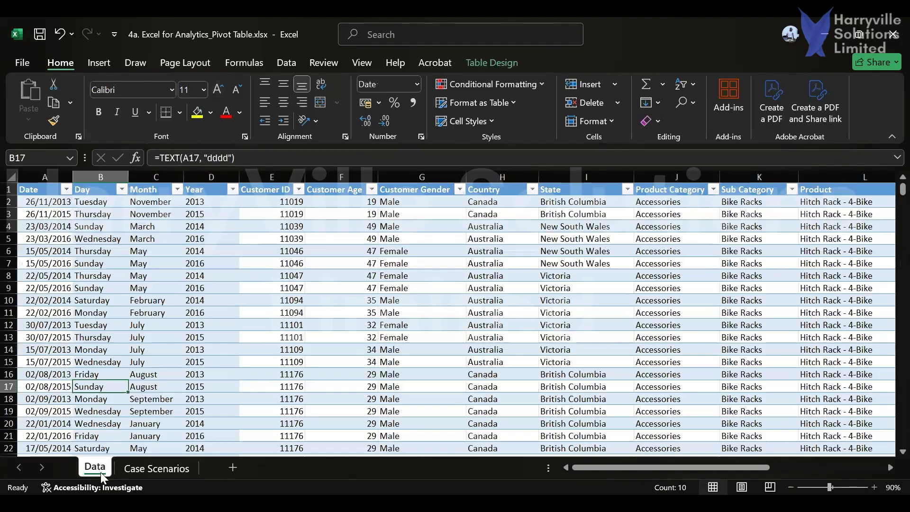
key("ctrl+Page_Up")
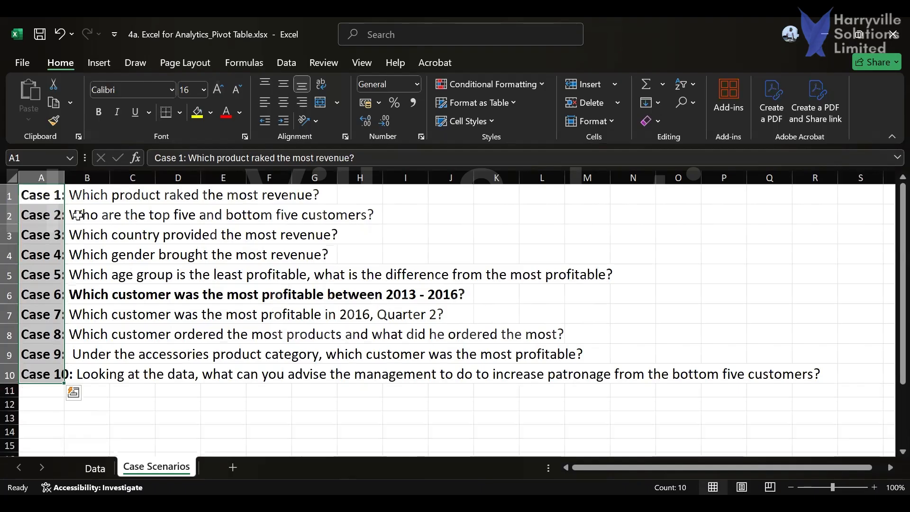
left_click(87, 237)
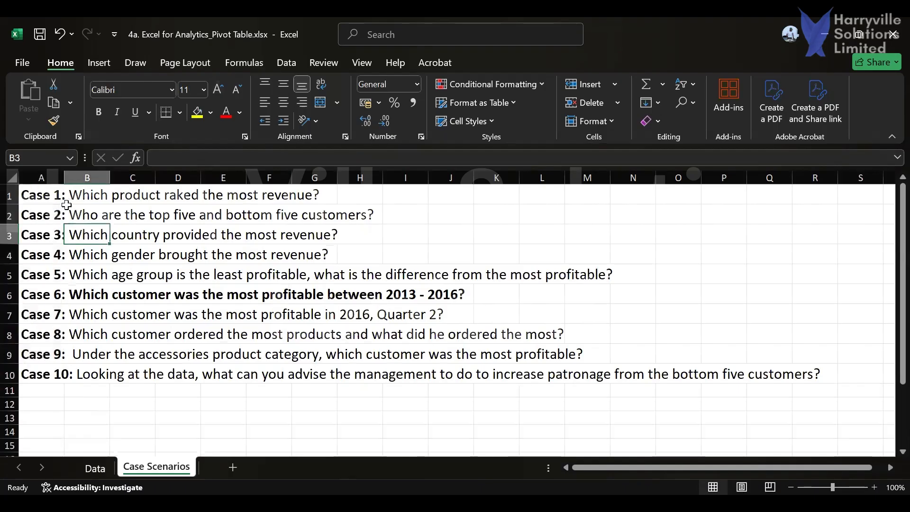
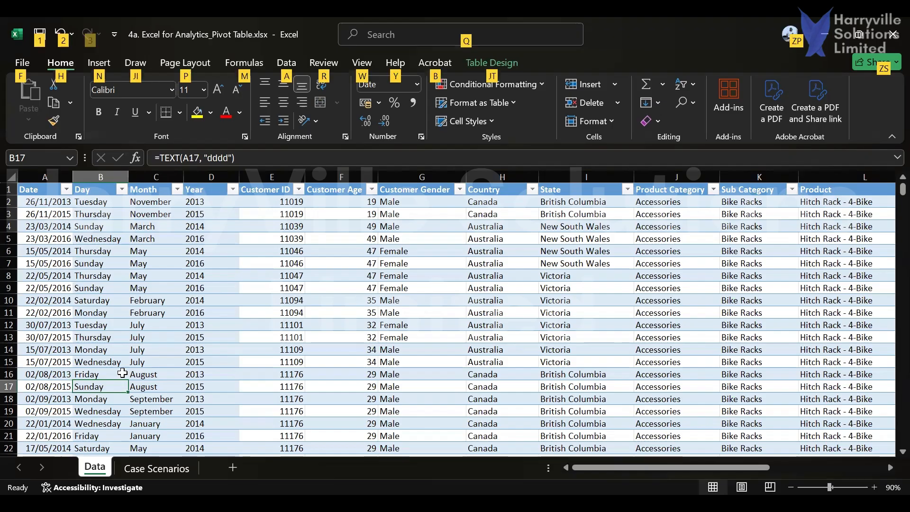
key("n")
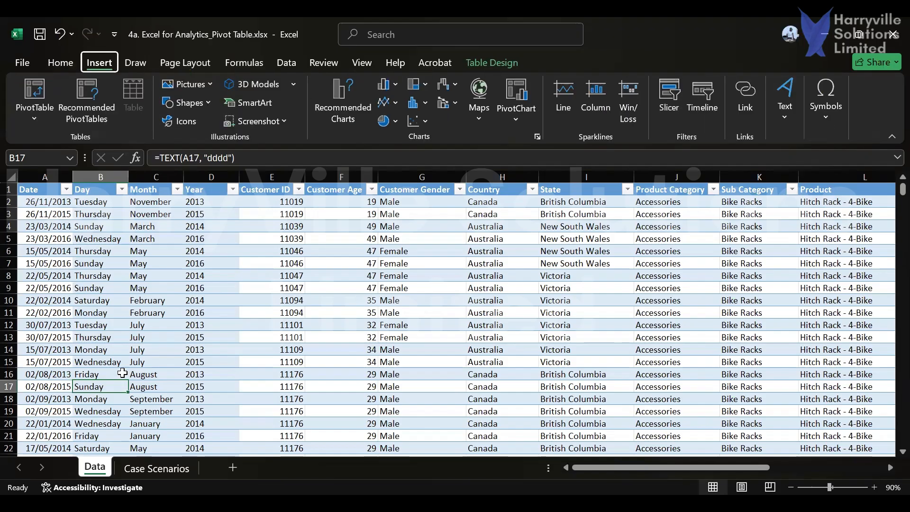
key("n")
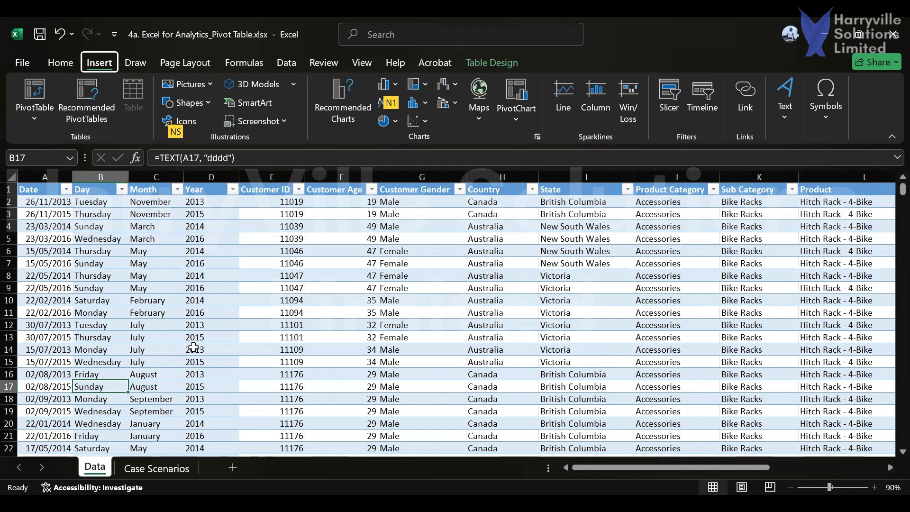
left_click(193, 347)
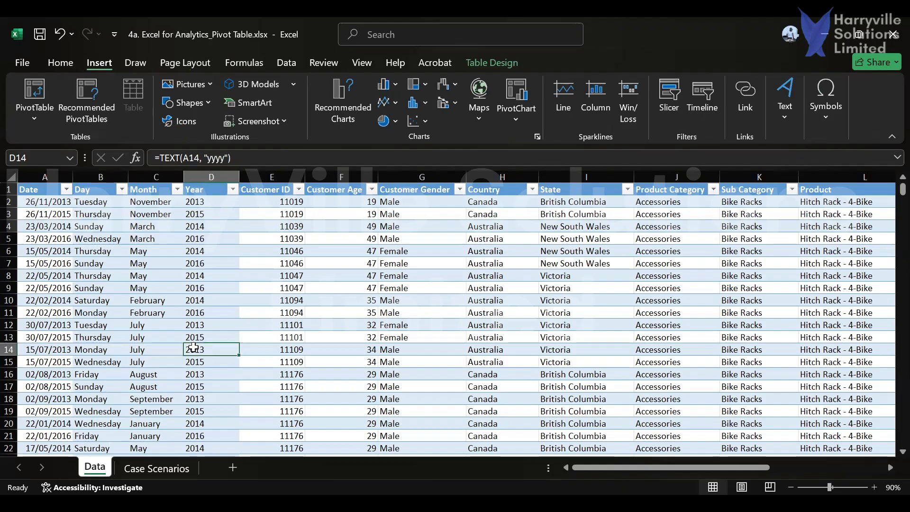
Insert a PivotTable based on the Dataset table, placed on a new worksheet
key("alt")
key("n")
key("v")
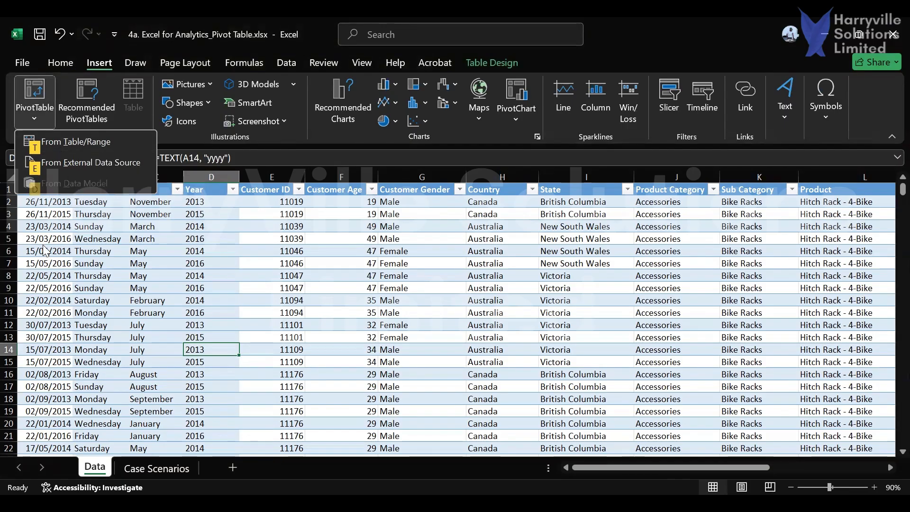
left_click(80, 144)
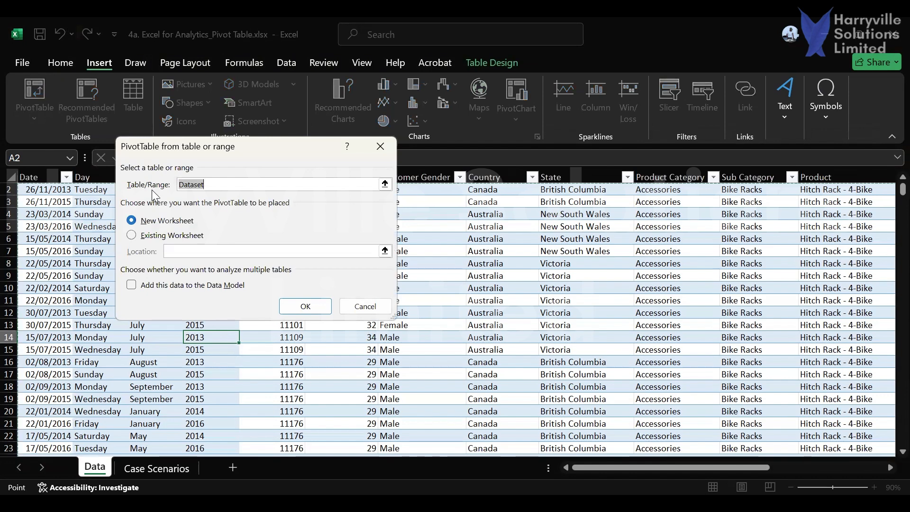
left_click(205, 183)
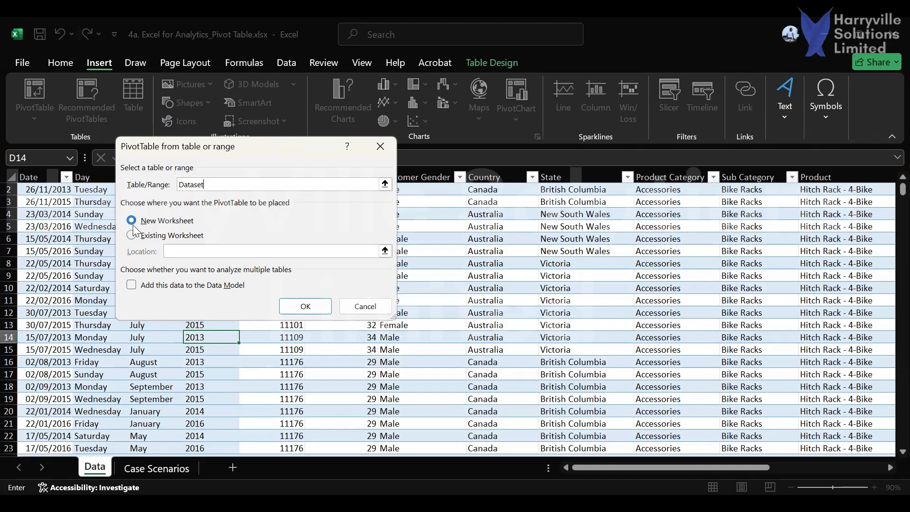
left_click(305, 307)
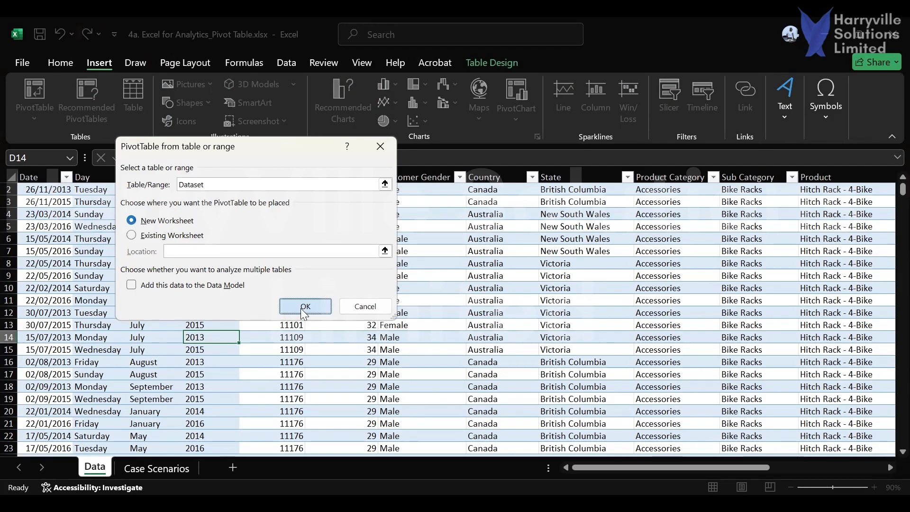
left_click(305, 307)
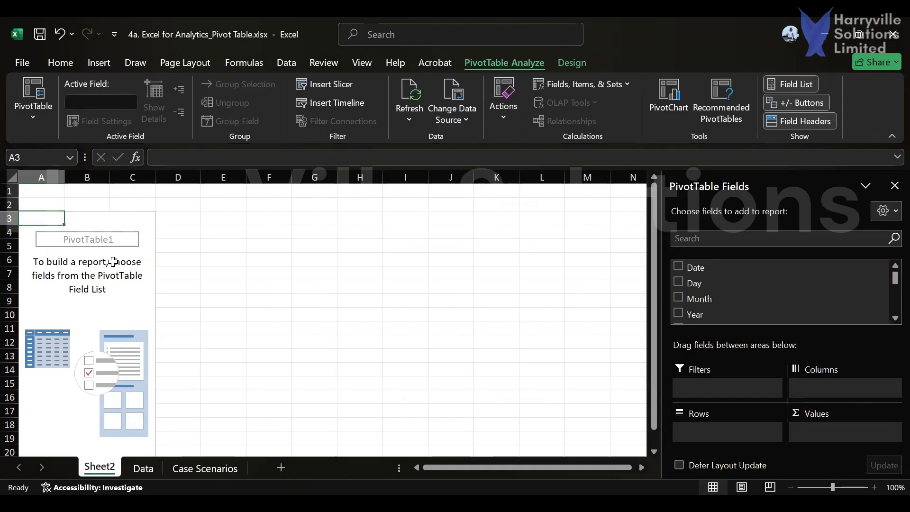
left_click(54, 67)
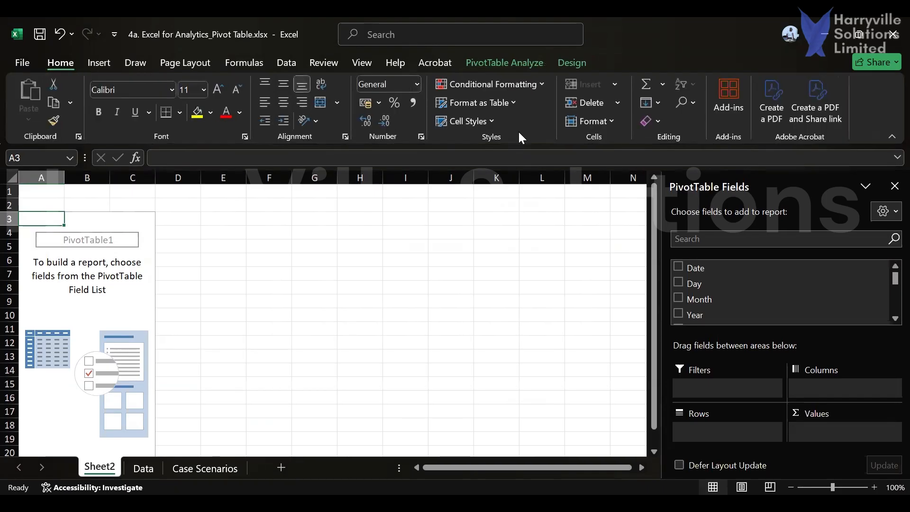
left_click(508, 67)
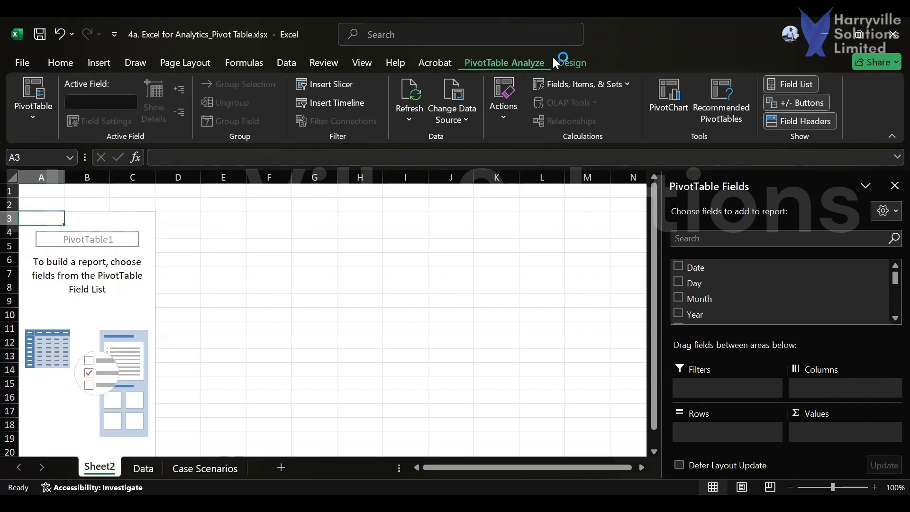
left_click(568, 60)
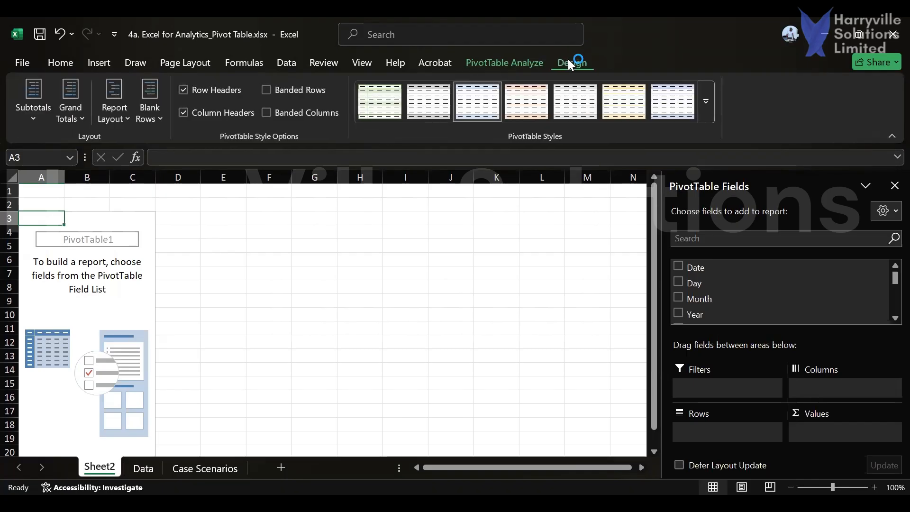
left_click(531, 62)
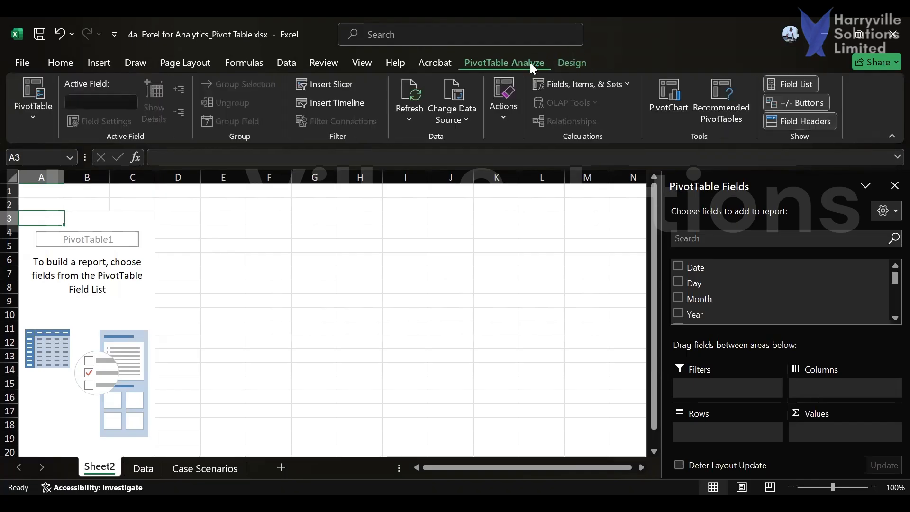
left_click(32, 117)
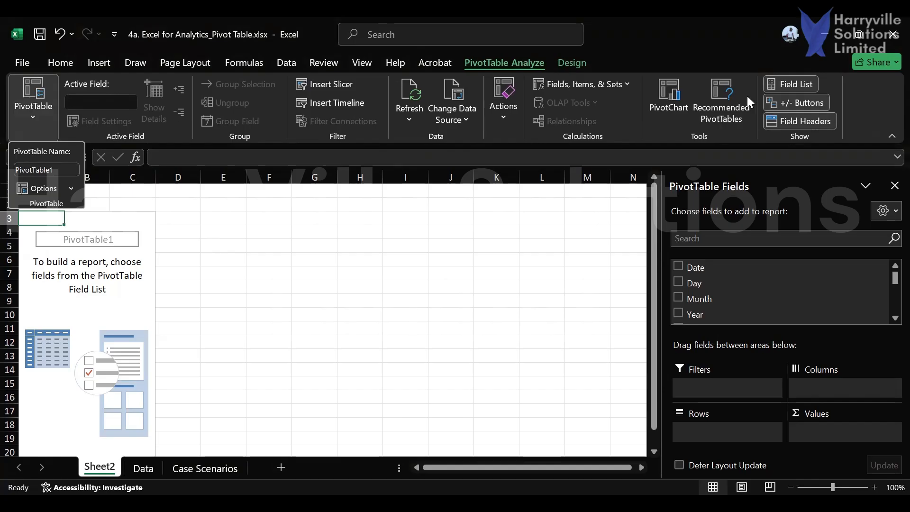
left_click(573, 63)
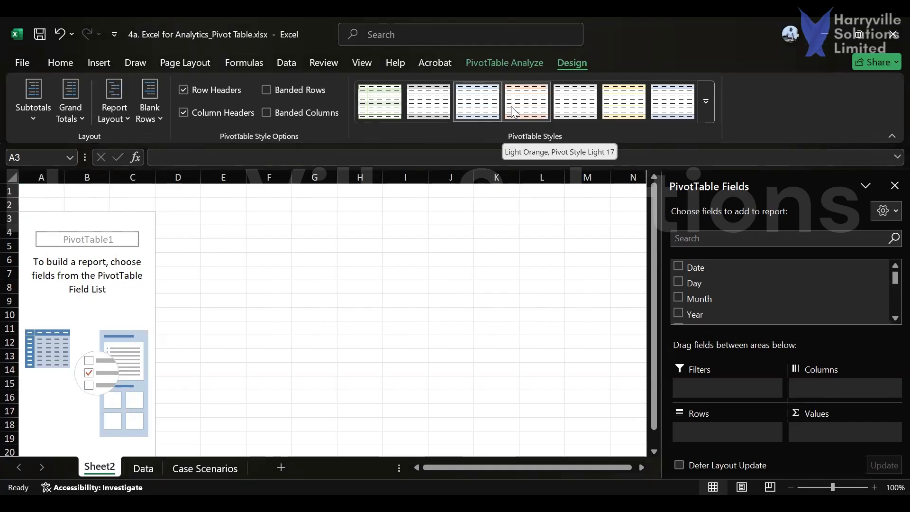
Rename the new pivot table as Case 1 PivtoTable
left_click(505, 65)
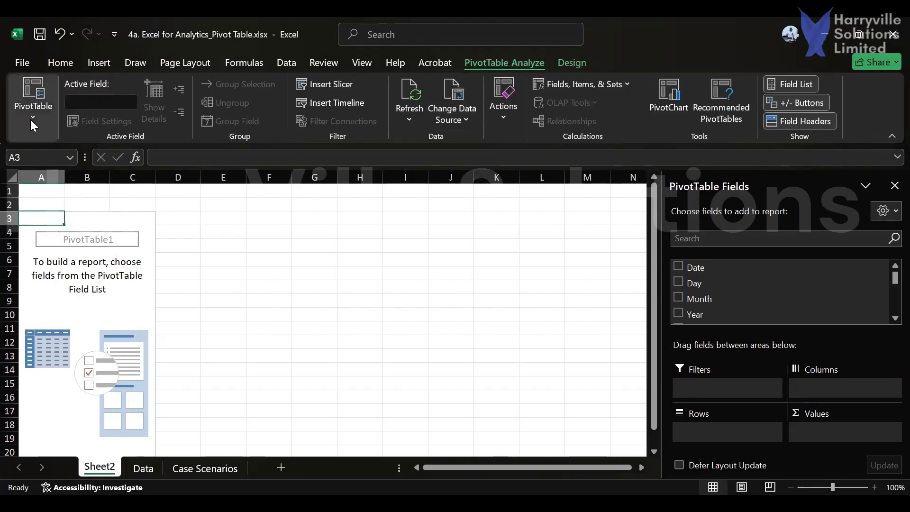
left_click(30, 119)
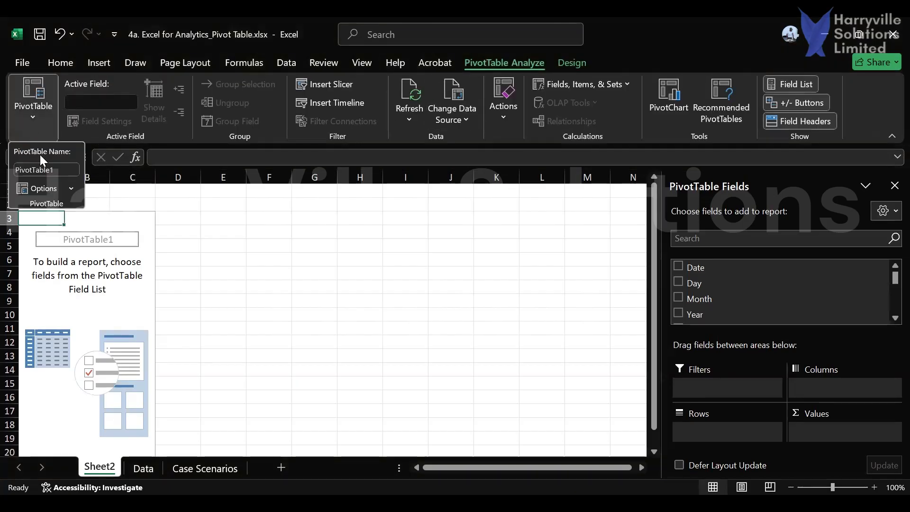
double_click(62, 168)
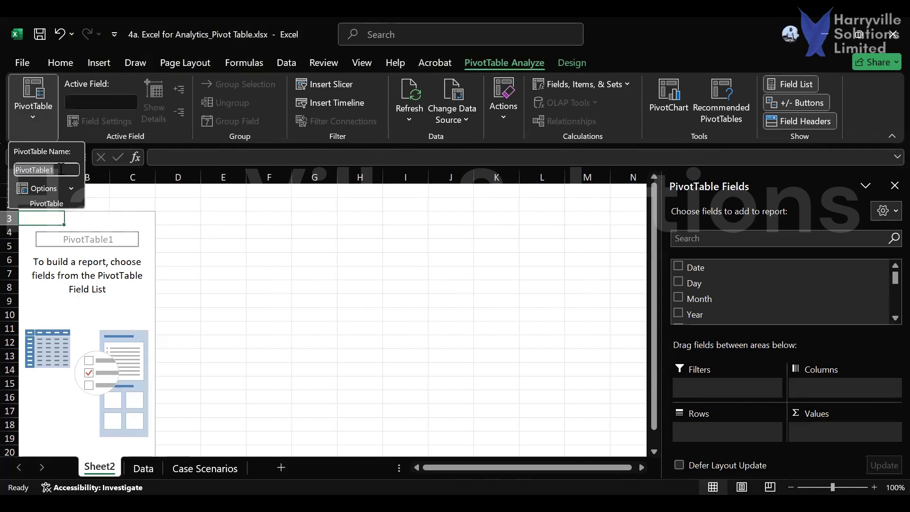
key("BackSpace")
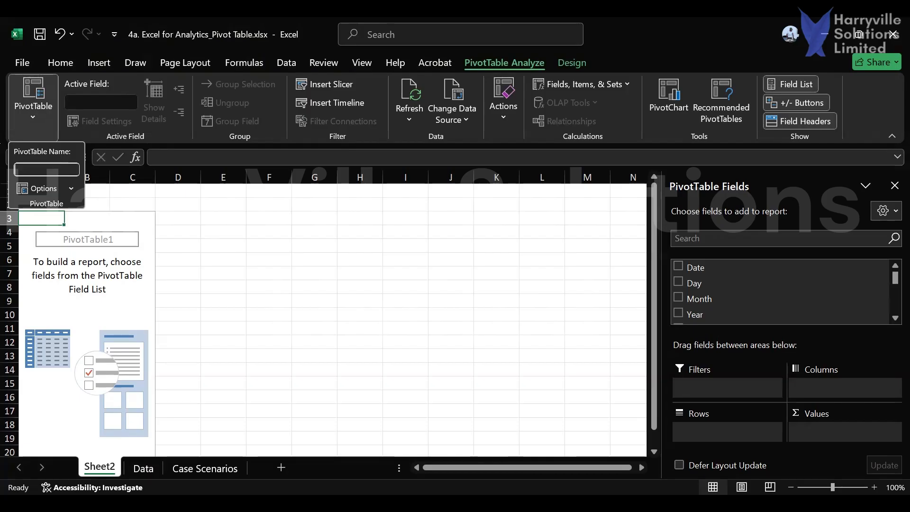
type("Case 1")
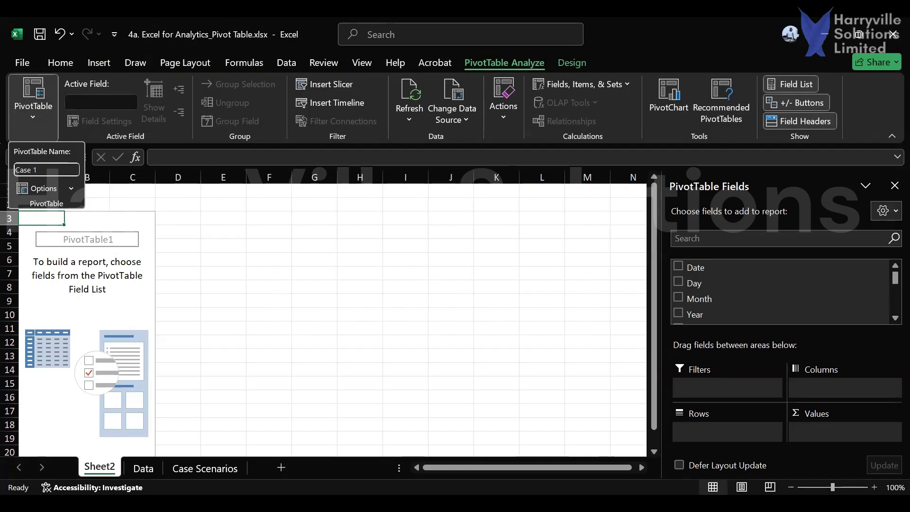
type(" PivtoTable")
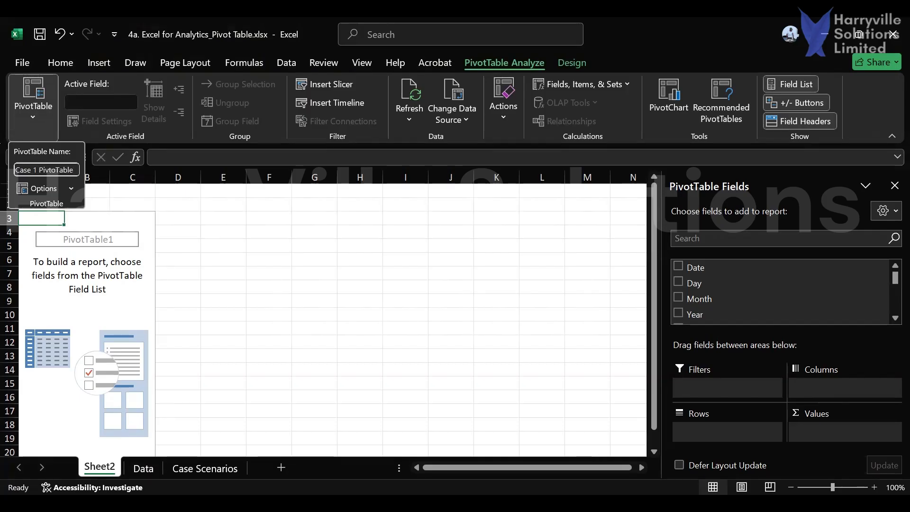
key("Return")
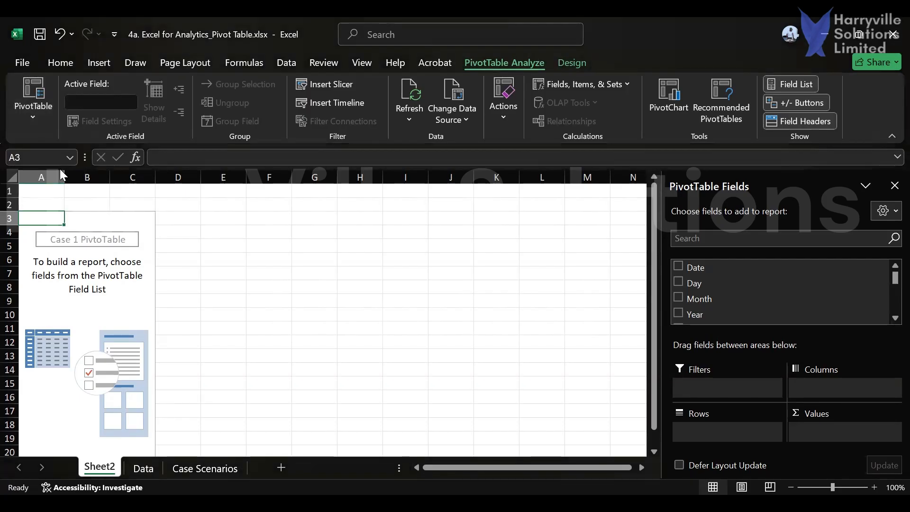
left_click(28, 125)
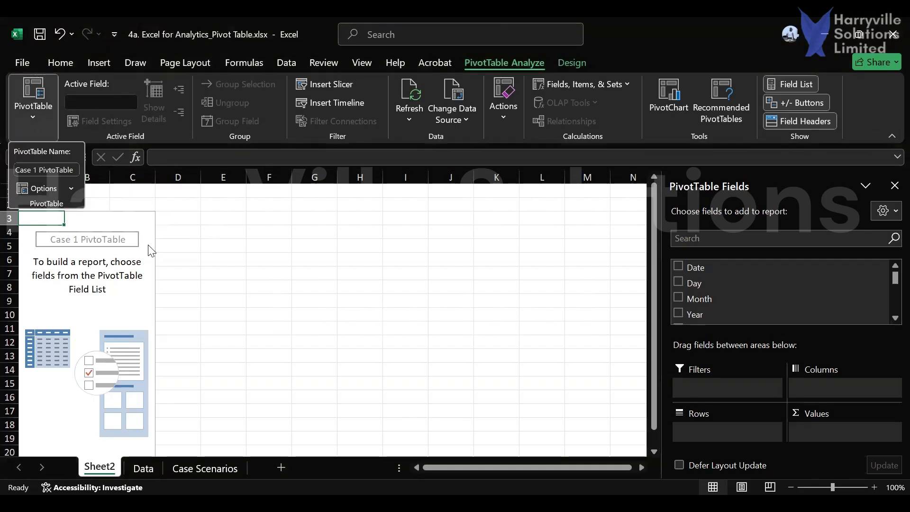
left_click(169, 118)
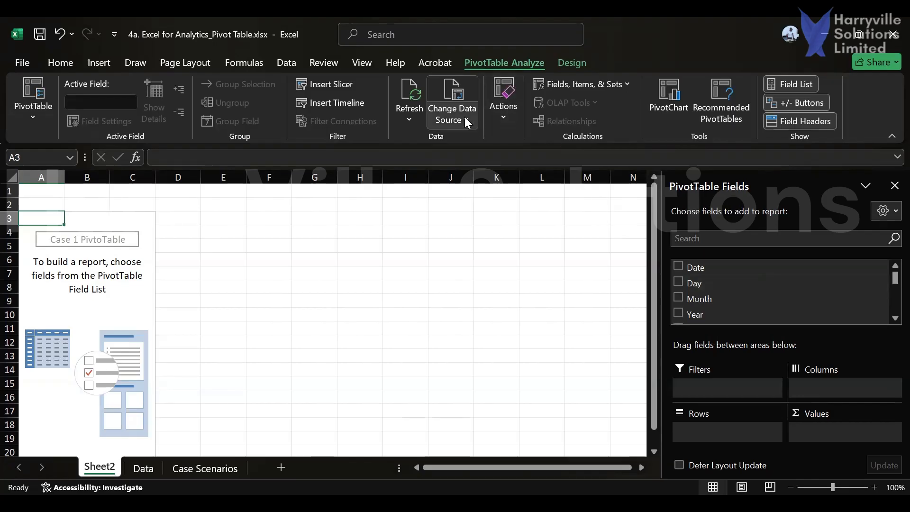
left_click(501, 118)
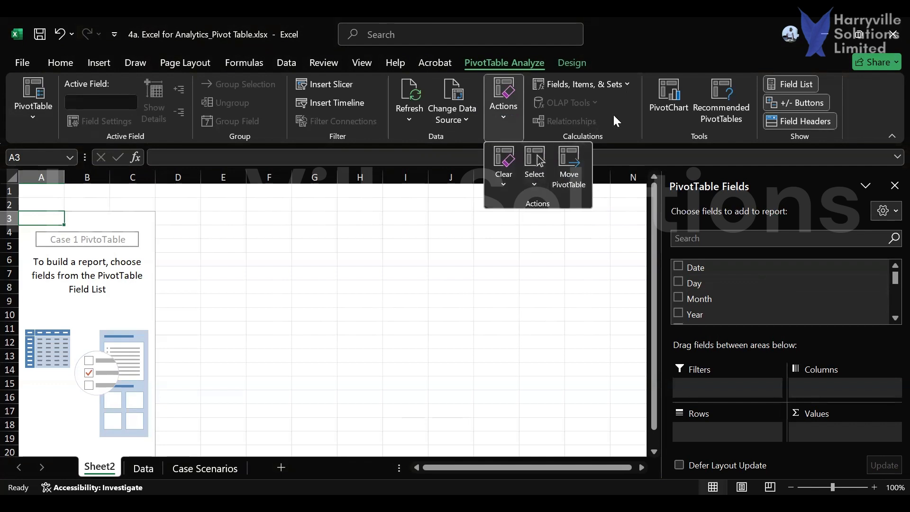
left_click(627, 84)
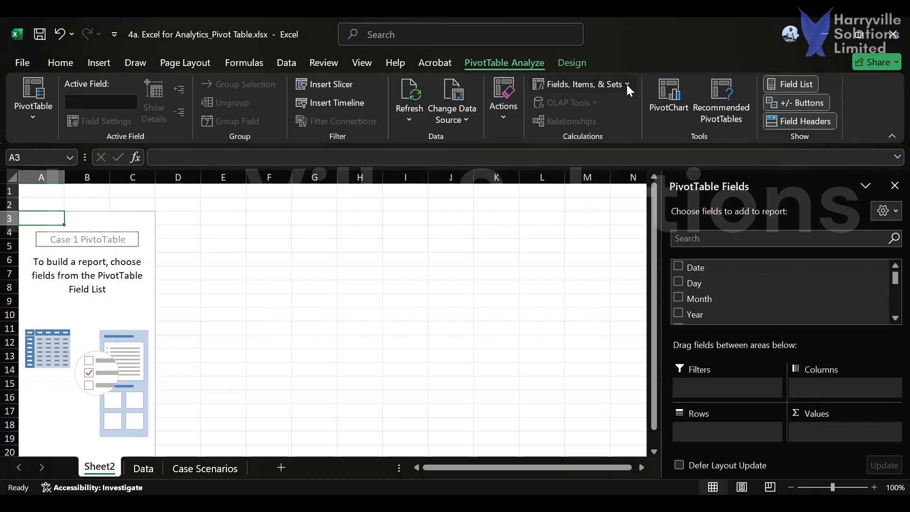
left_click(627, 85)
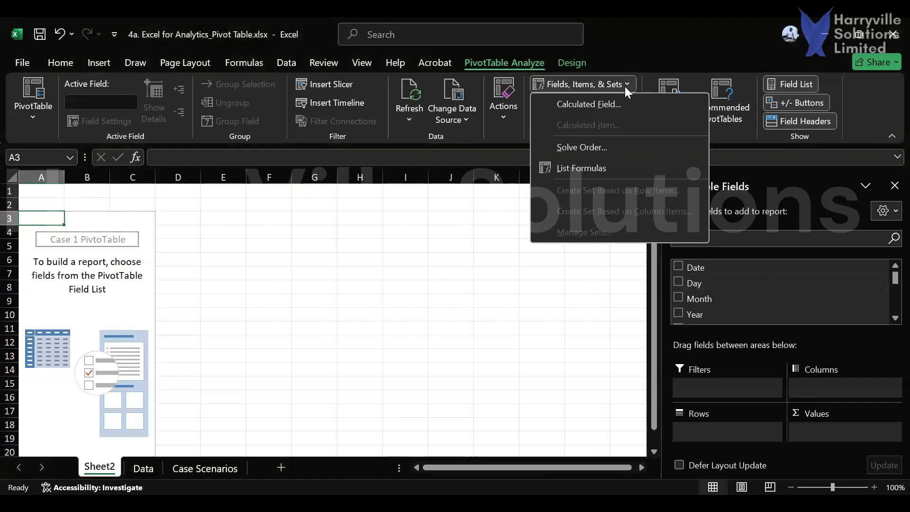
left_click(512, 215)
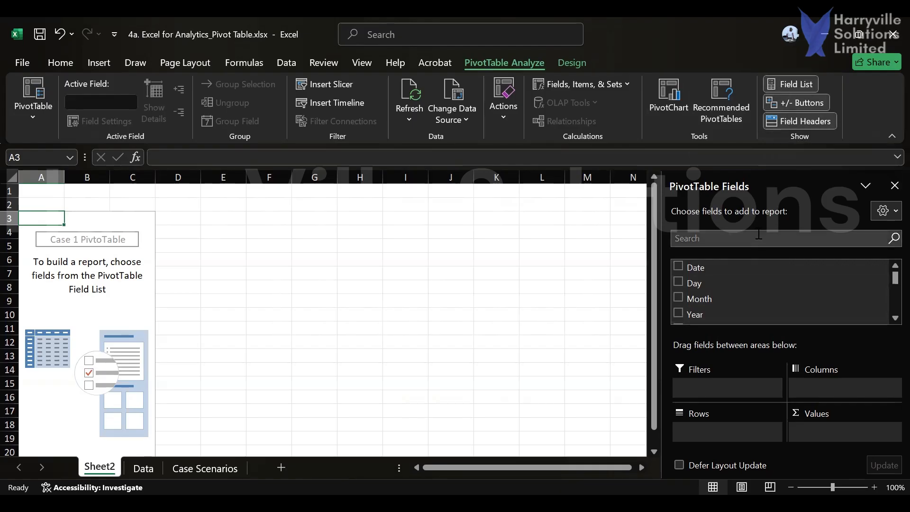
Hide the PivotTable field list and show it again
left_click(894, 186)
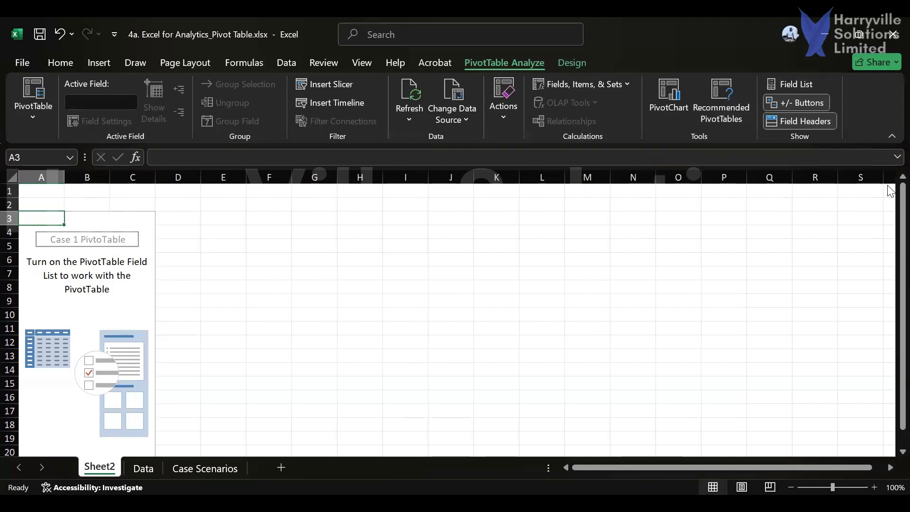
left_click(788, 86)
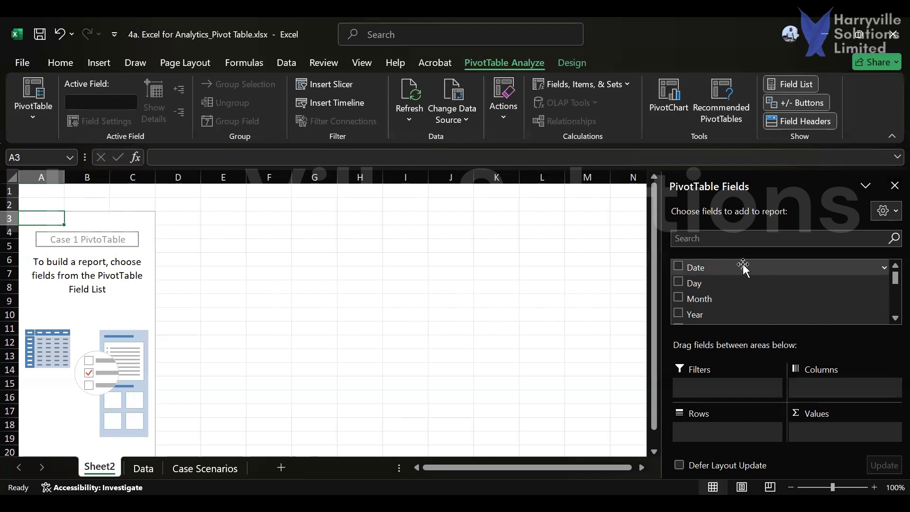
Look through all the Dataset fields available for building the pivot table
scroll(732, 278, "down", 5)
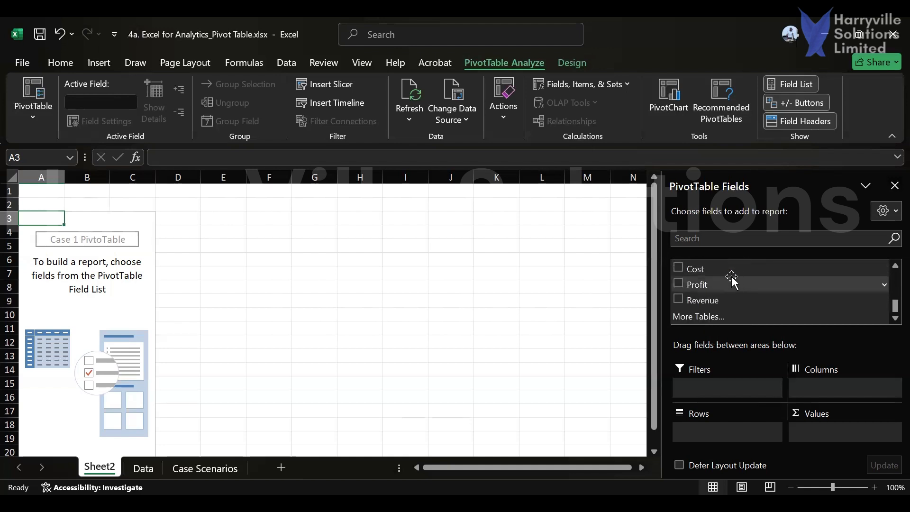
scroll(734, 280, "up", 6)
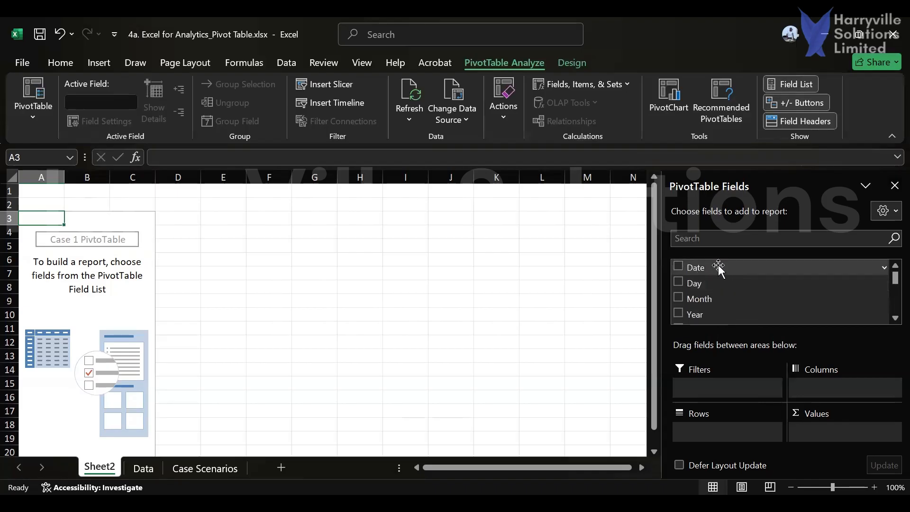
scroll(711, 280, "down", 5)
scroll(710, 282, "down", 1)
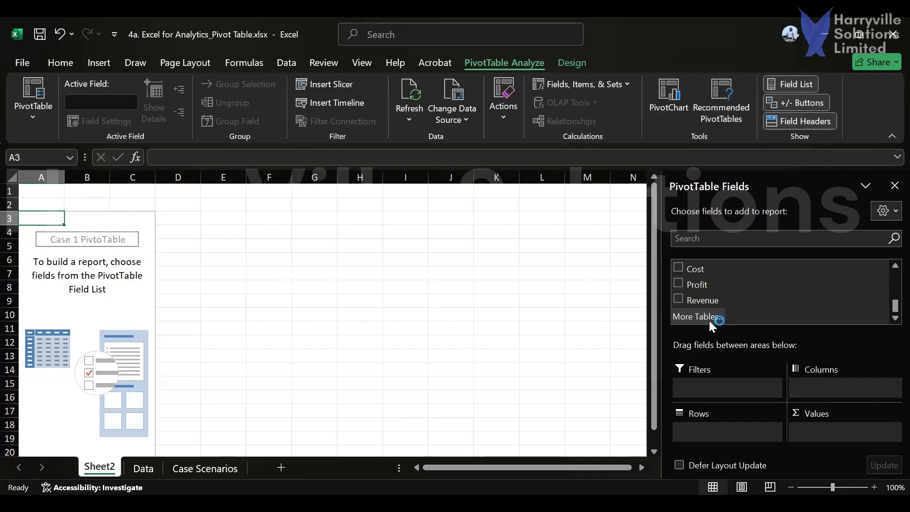
scroll(707, 300, "up", 5)
scroll(708, 299, "up", 1)
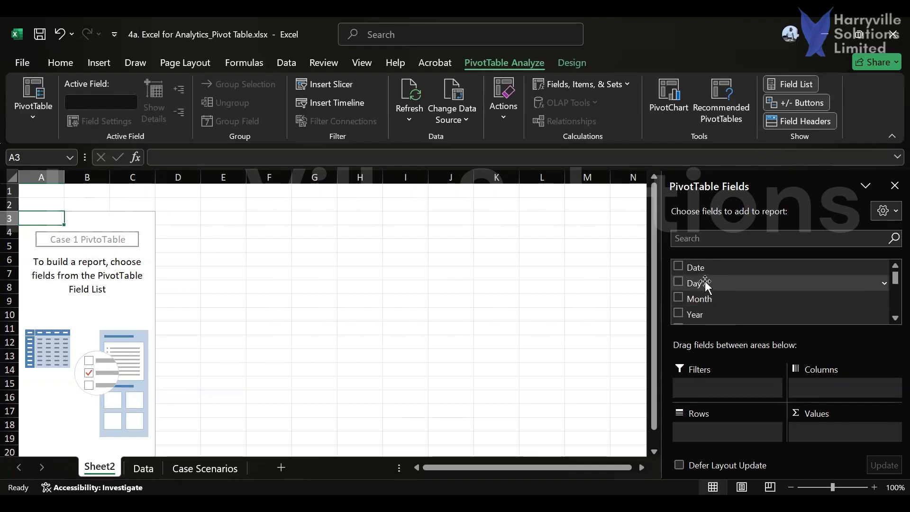
scroll(720, 315, "down", 5)
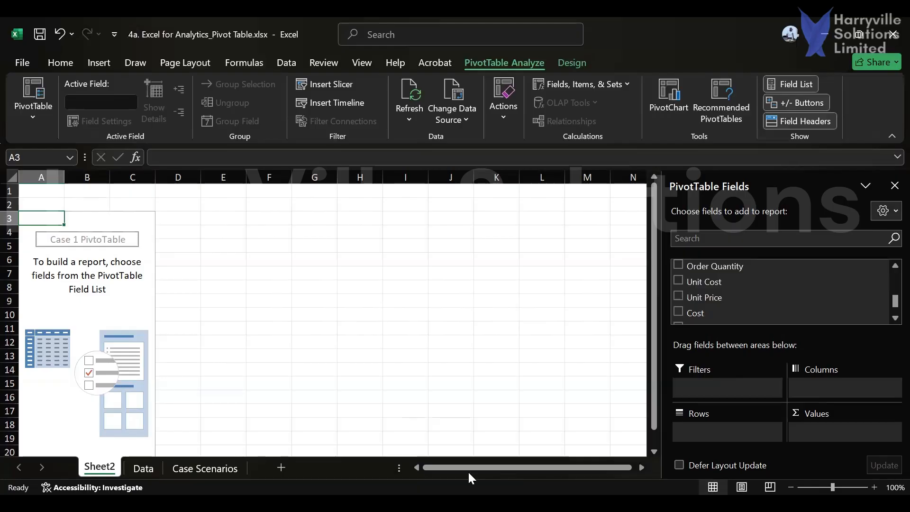
Check the first question on the Case Scenarios sheet and rename the pivot table's worksheet Sheet2 as Case 1
left_click(195, 469)
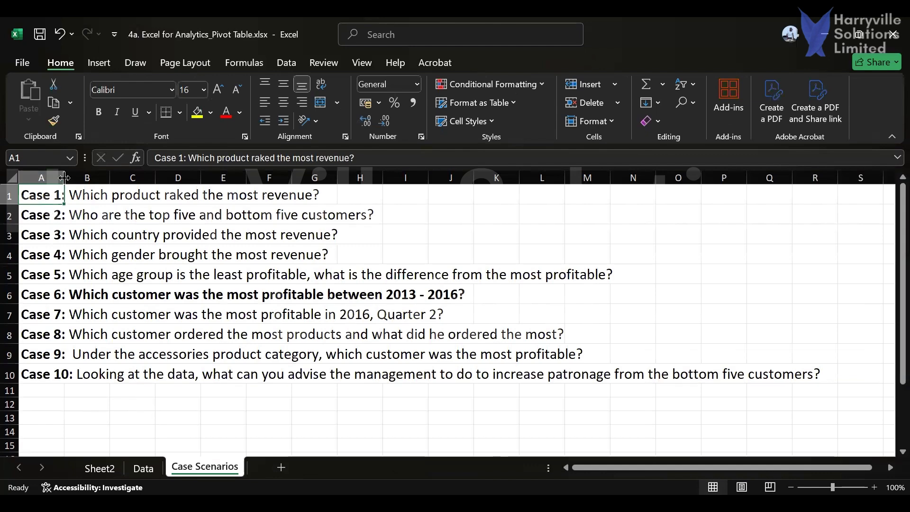
left_click(114, 466)
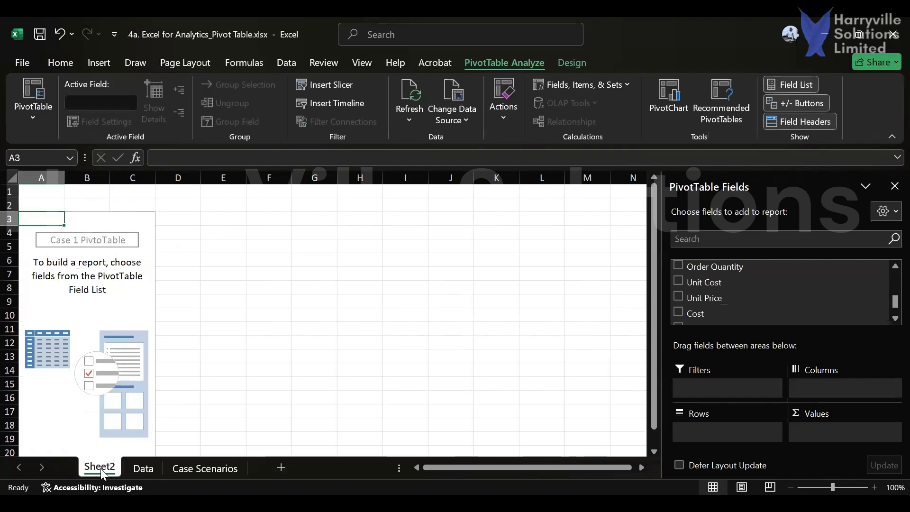
double_click(101, 468)
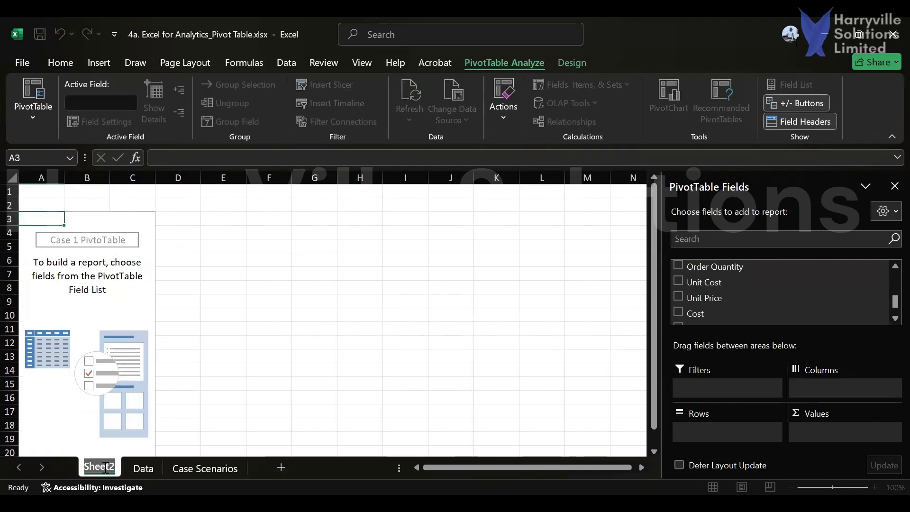
type("Case1")
key("Return")
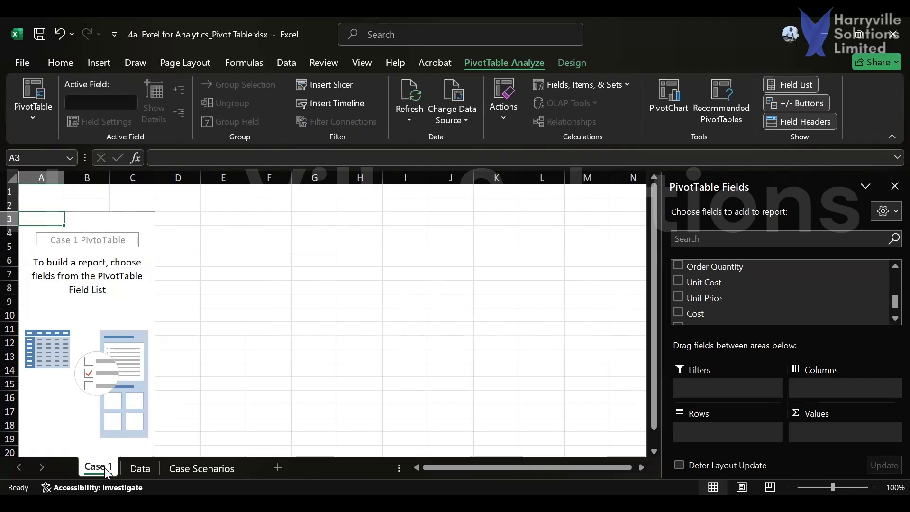
double_click(99, 468)
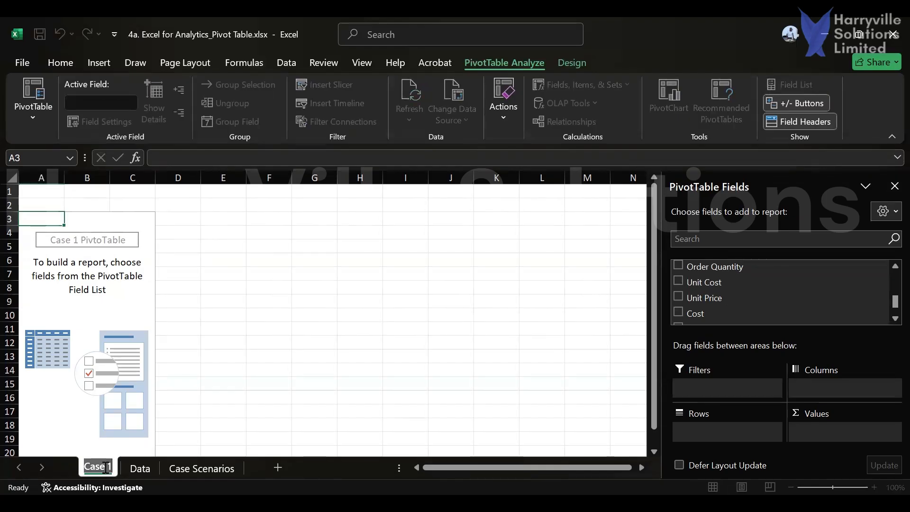
key("Return")
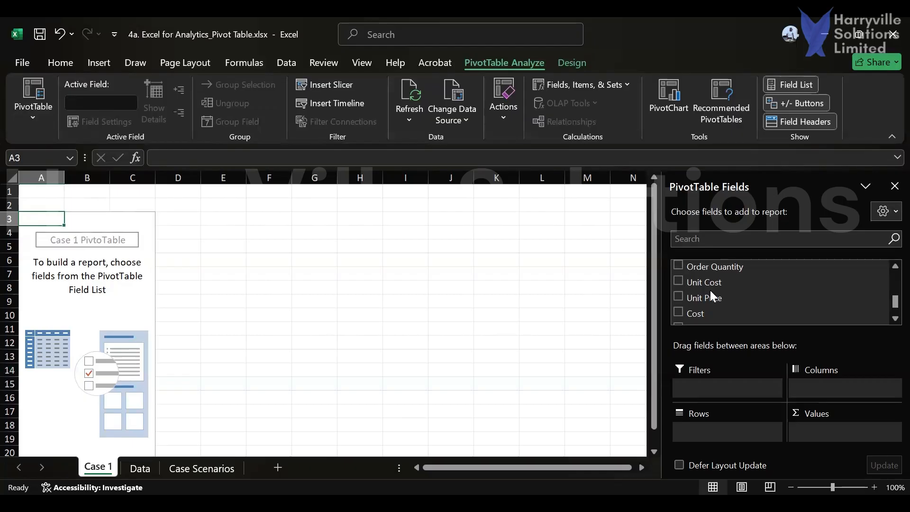
Add the Product field to the rows of the Case 1 pivot table
scroll(745, 301, "up", 5)
scroll(747, 302, "down", 1)
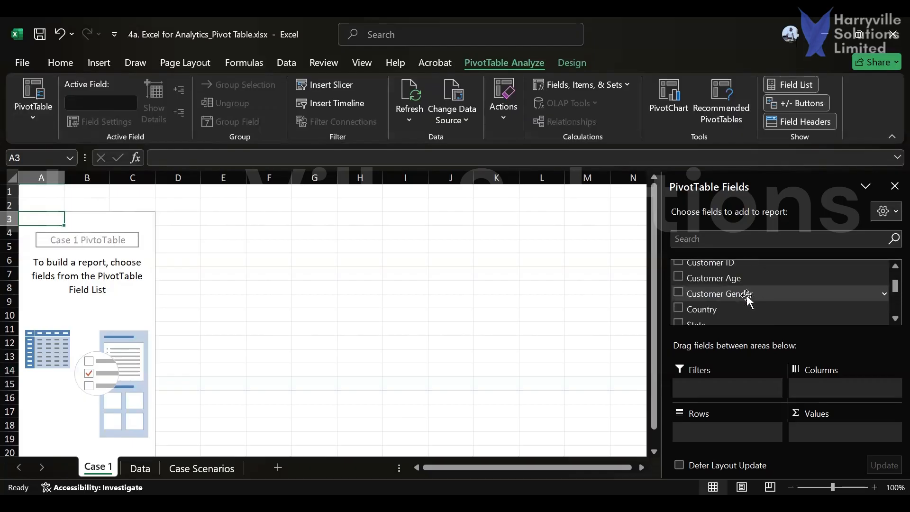
scroll(747, 302, "down", 2)
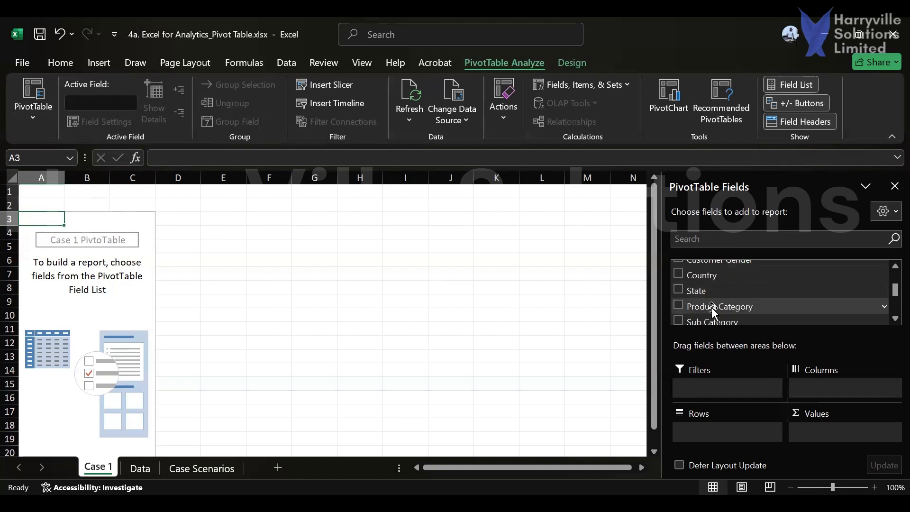
scroll(713, 306, "down", 4)
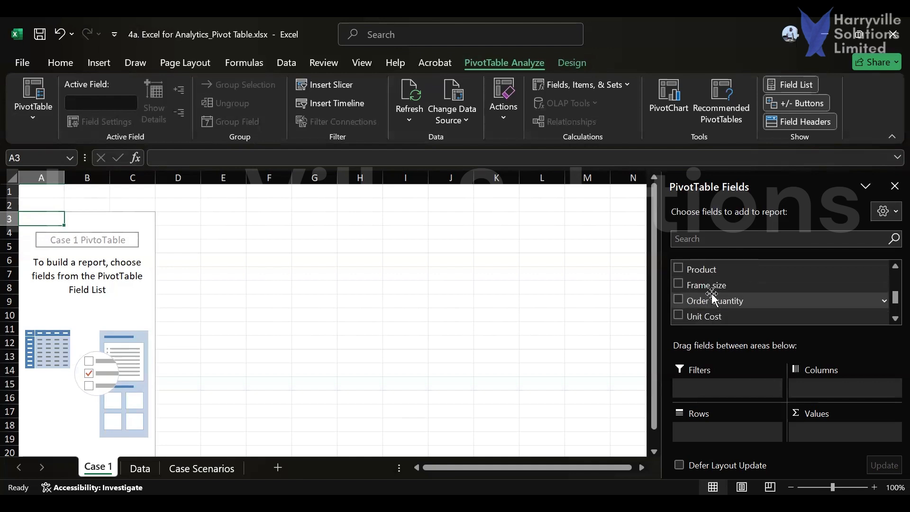
left_click(678, 269)
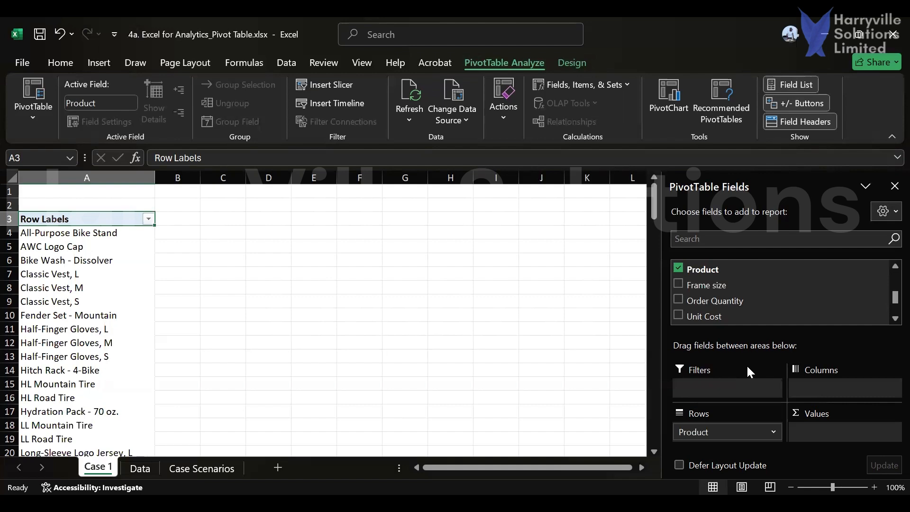
left_click_drag(681, 273, 719, 434)
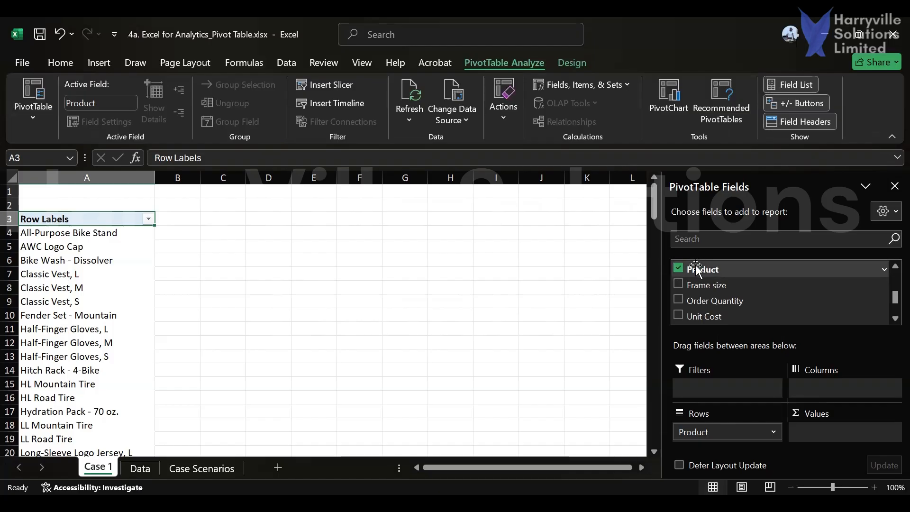
Add the Revenue field to the pivot table's values as a sum and look through the revenue per product
scroll(701, 299, "down", 3)
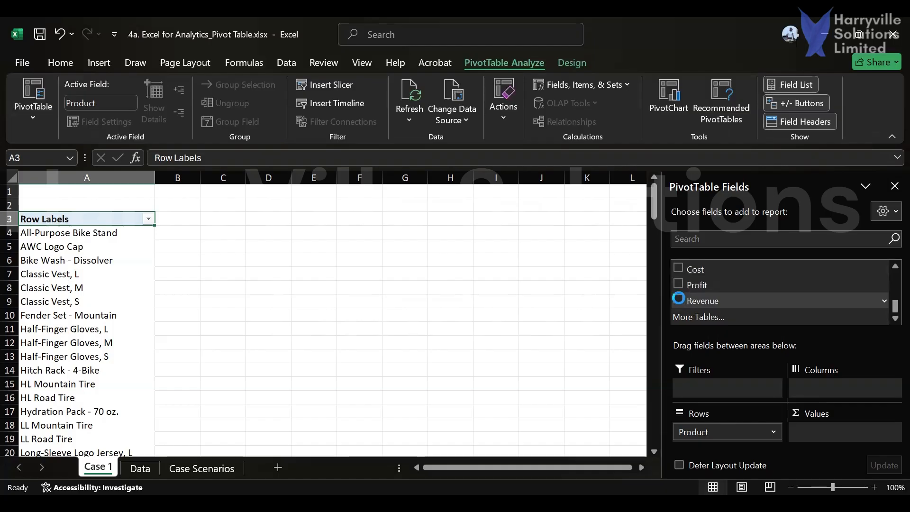
left_click(679, 299)
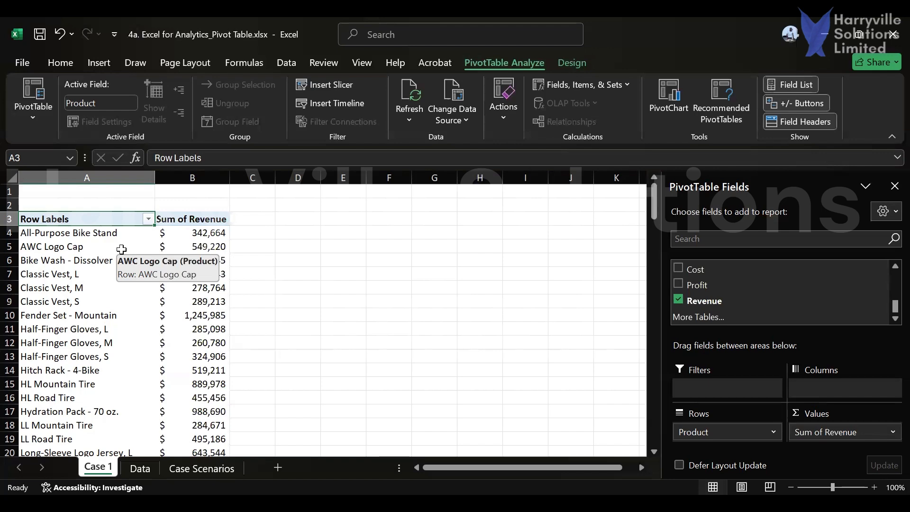
scroll(121, 249, "down", 20)
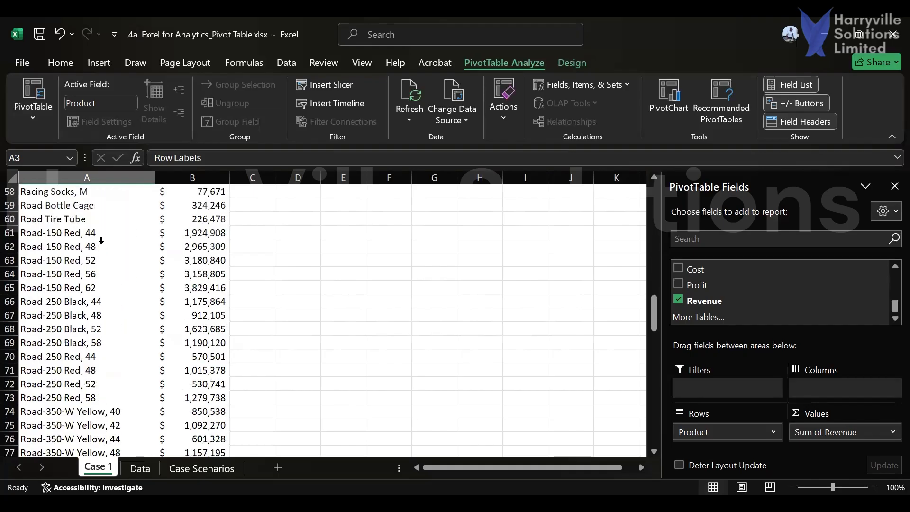
scroll(103, 237, "up", 9)
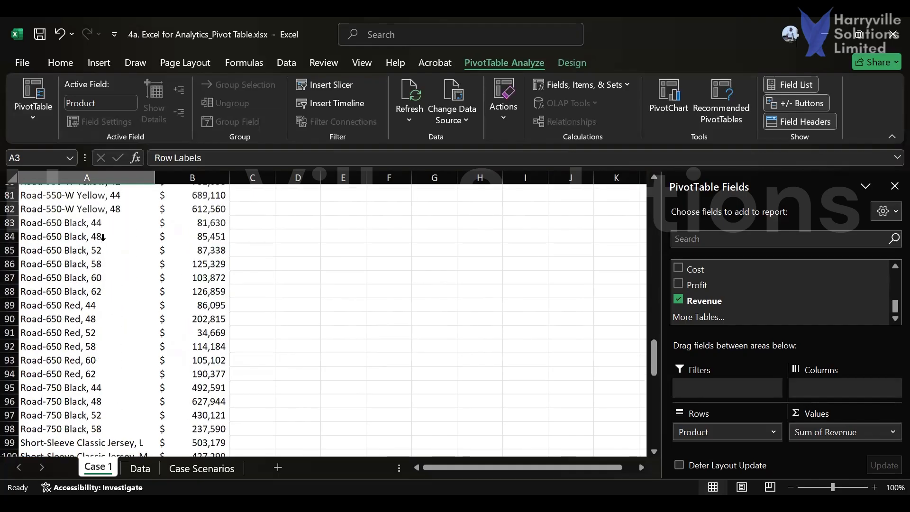
scroll(103, 237, "up", 18)
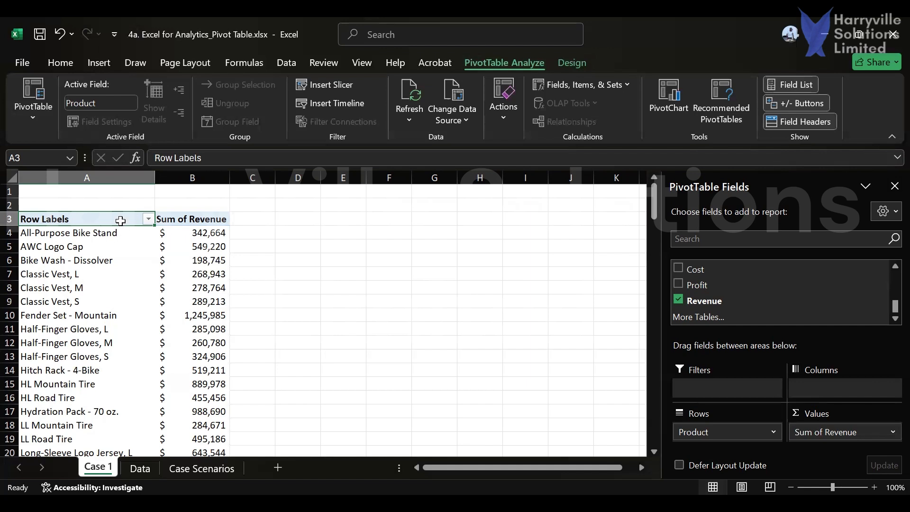
left_click(182, 219)
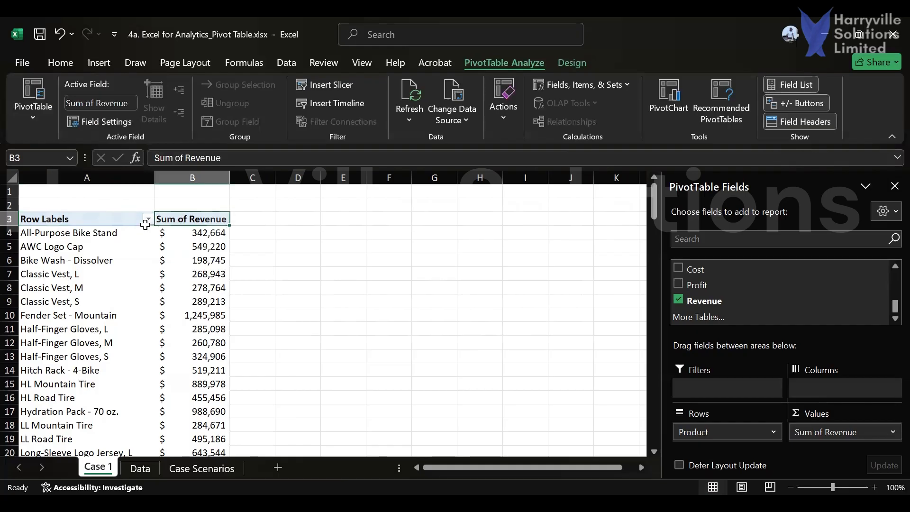
left_click(88, 252)
left_click(89, 247)
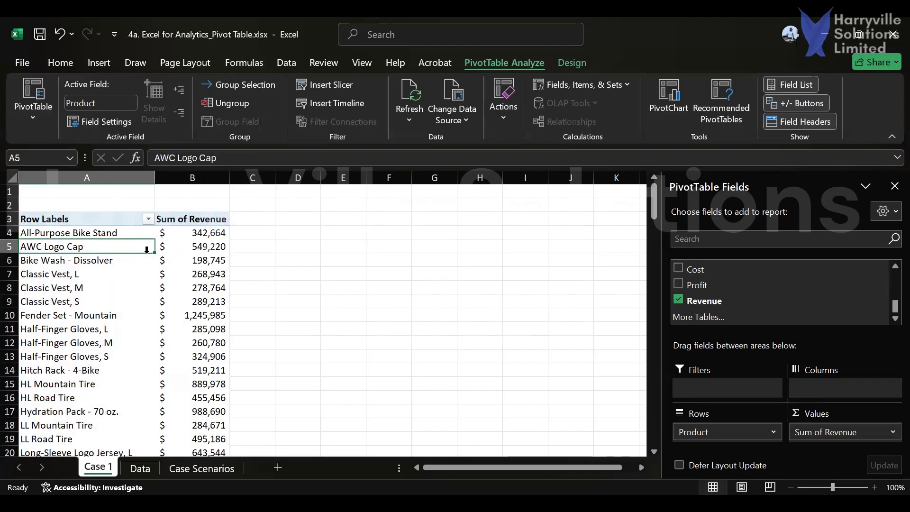
left_click(170, 257)
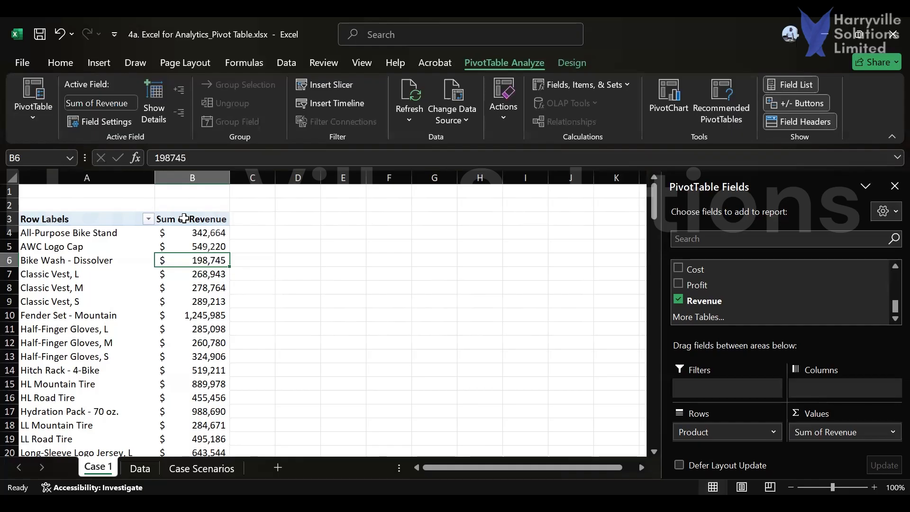
Filter the pivot table's products with a Top 10 value filter set to the top 5 items by Sum of Revenue
left_click(148, 219)
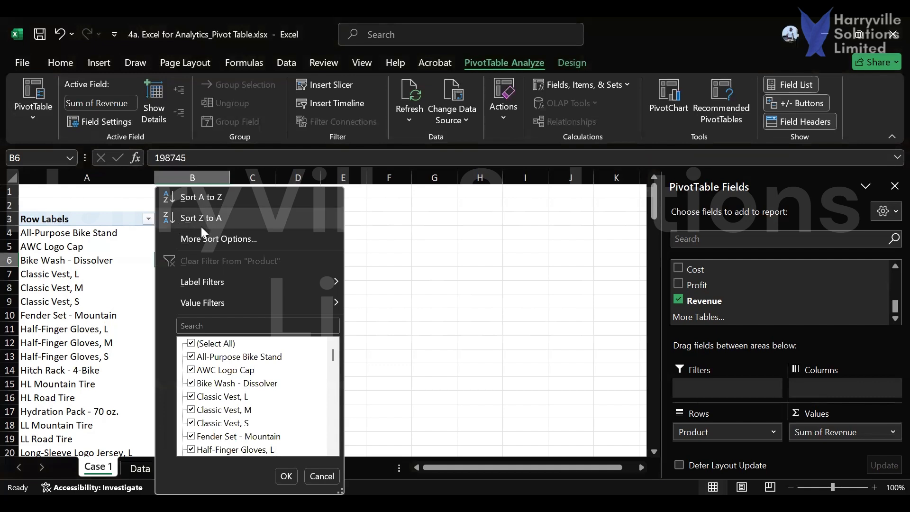
left_click(191, 279)
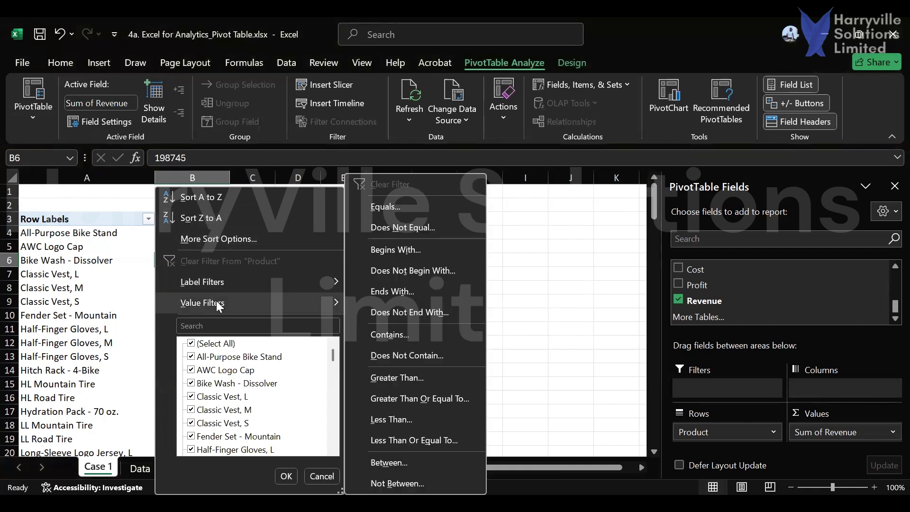
left_click(217, 301)
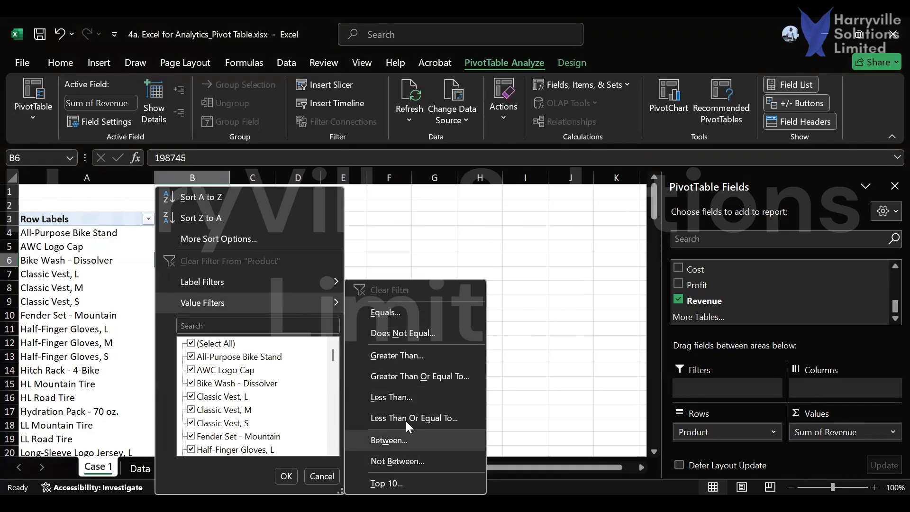
left_click(398, 478)
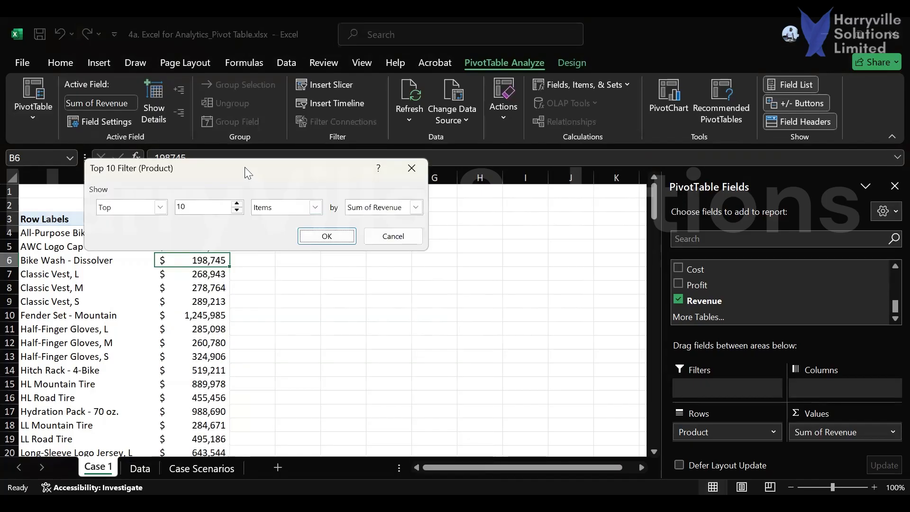
left_click_drag(245, 167, 432, 152)
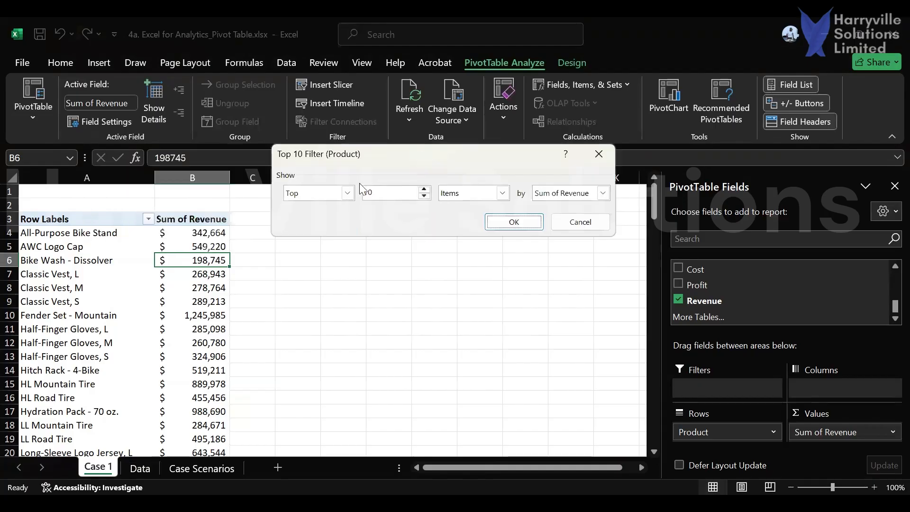
left_click(348, 194)
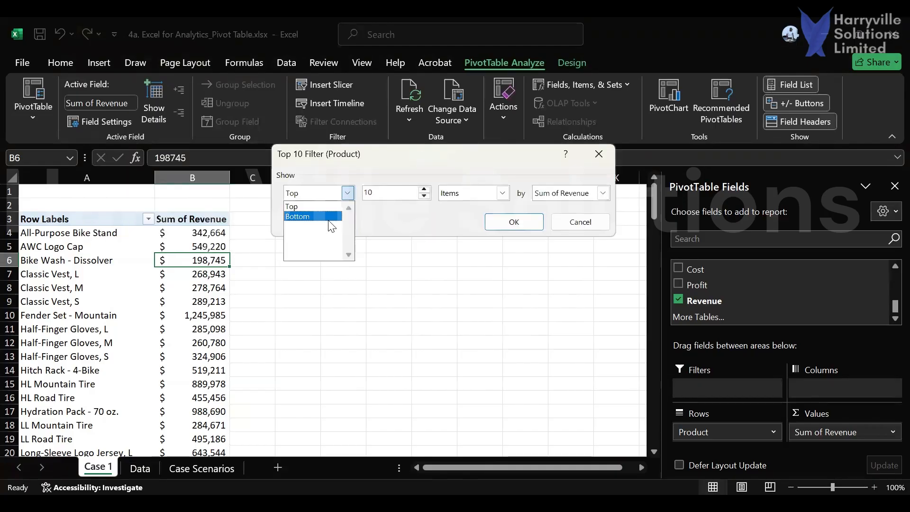
left_click(379, 193)
key("BackSpace")
key("BackSpace")
type("5")
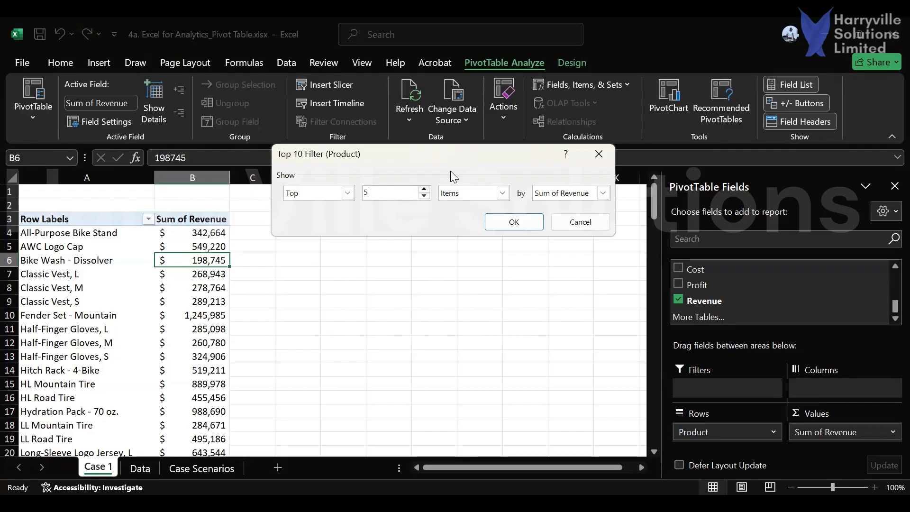
left_click(502, 194)
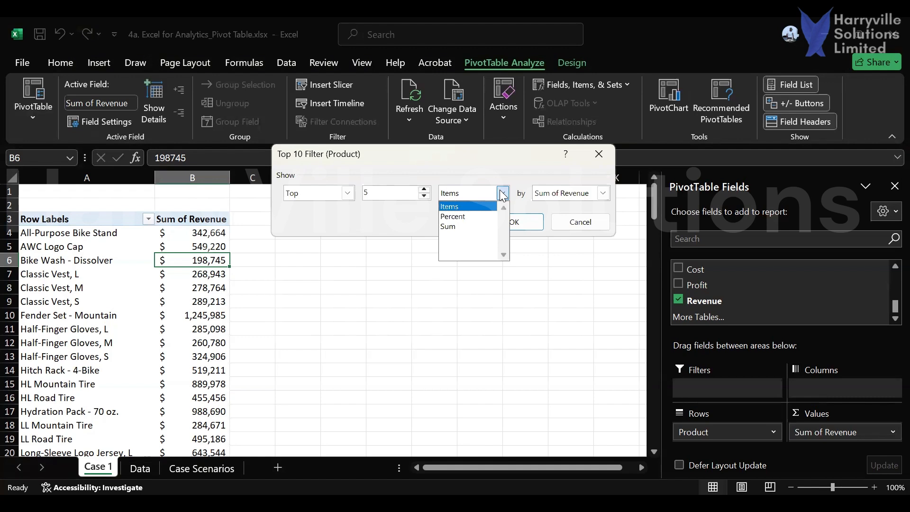
left_click(502, 194)
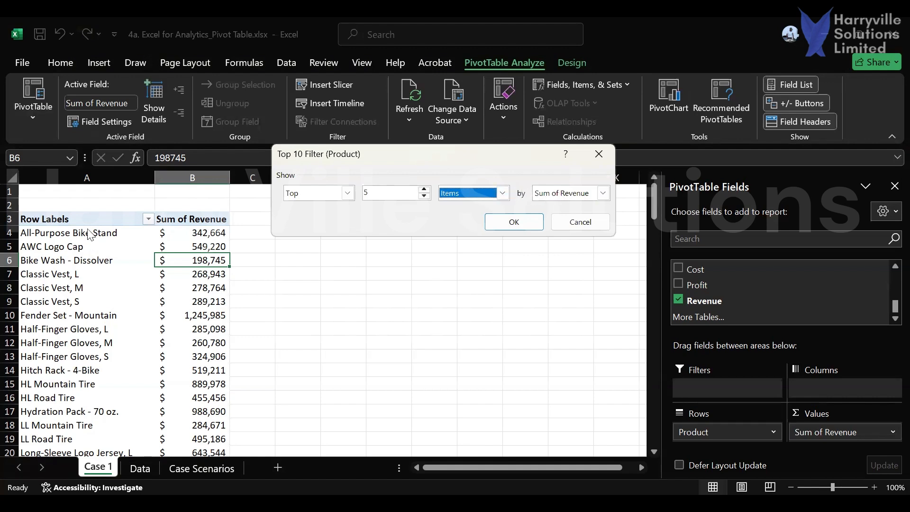
left_click(603, 195)
left_click(528, 221)
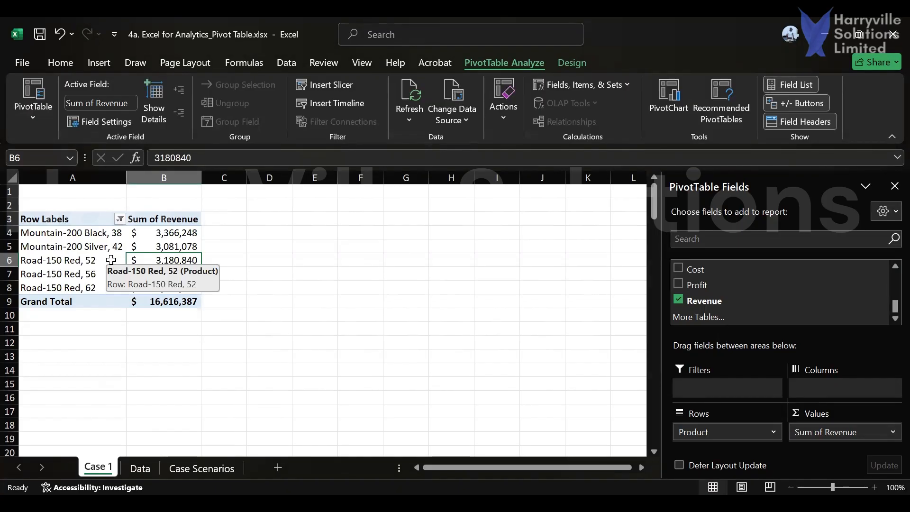
Sort the five products' Sum of Revenue values from largest to smallest
left_click(171, 232)
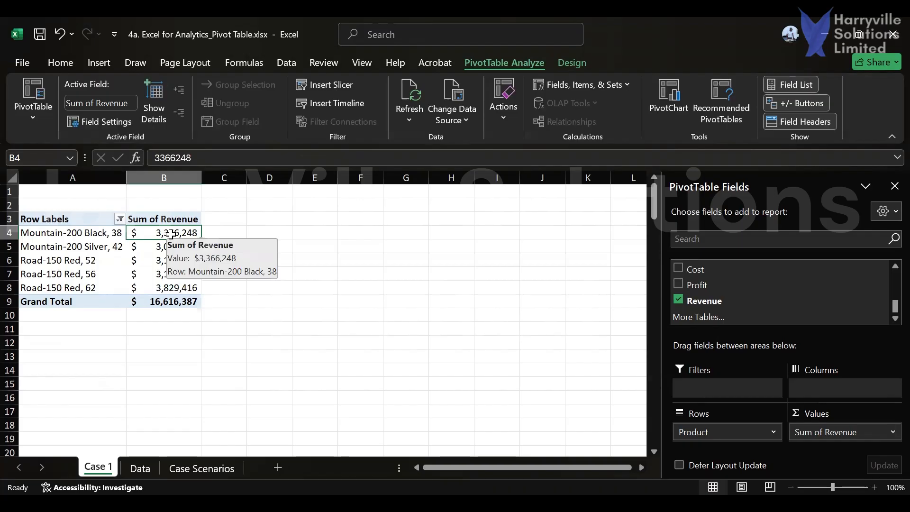
key("shift+Down")
key("shift+Down")
key("shift+Down")
key("shift+Down")
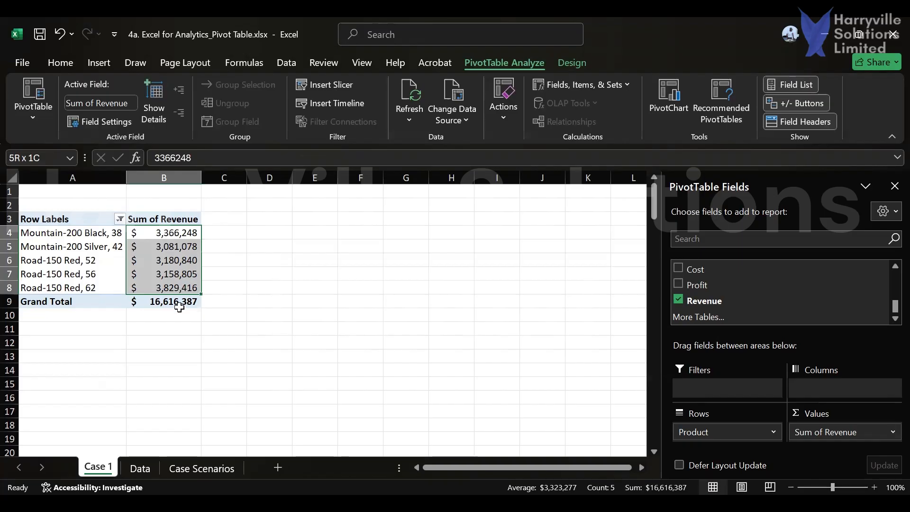
mouse_move(179, 307)
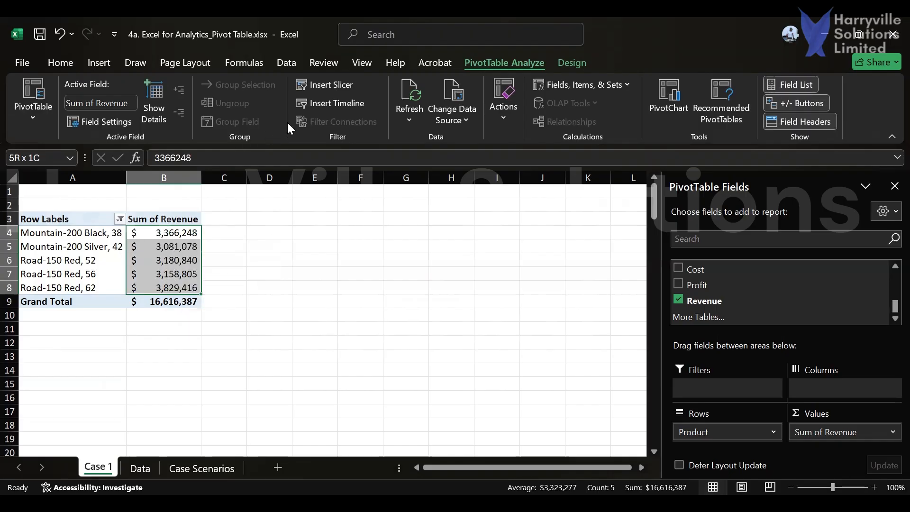
left_click(59, 62)
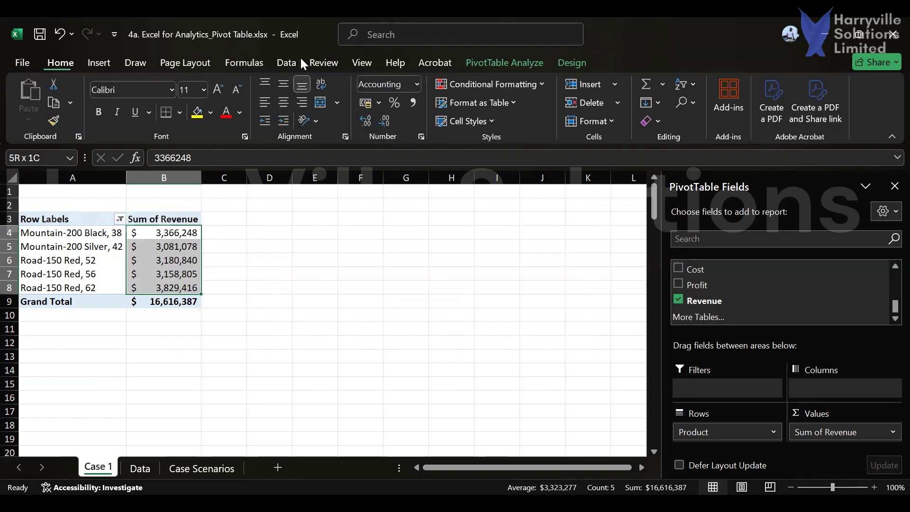
left_click(696, 85)
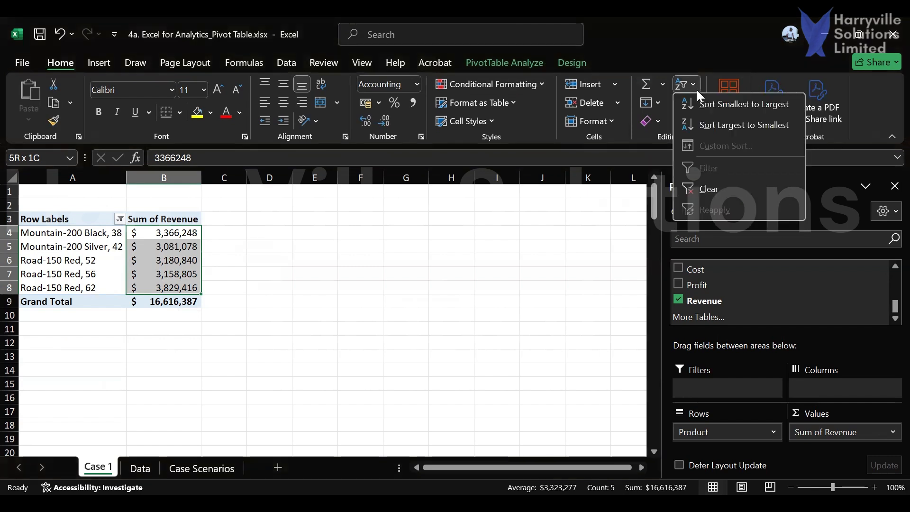
left_click(711, 122)
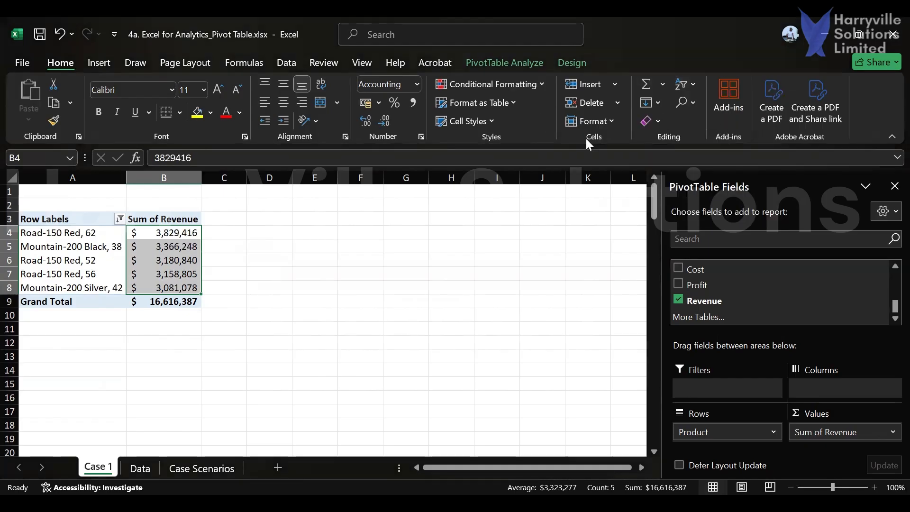
Format the Road-150 Red, 62 row in bold at font size 14 and widen columns A and B
left_click(176, 235)
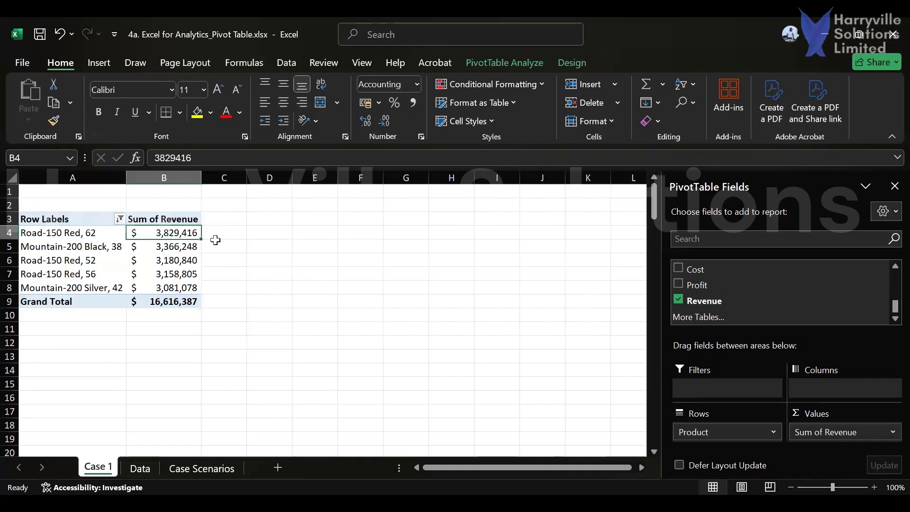
key("shift+Left")
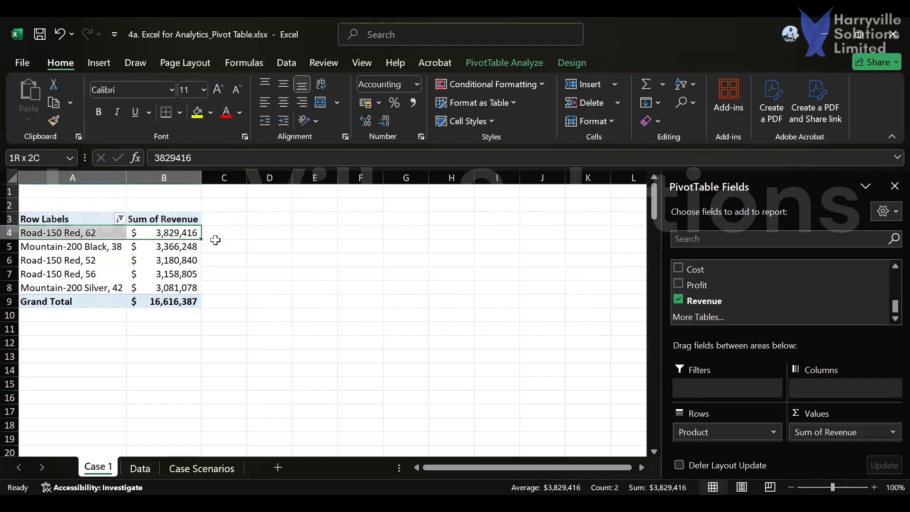
key("ctrl+b")
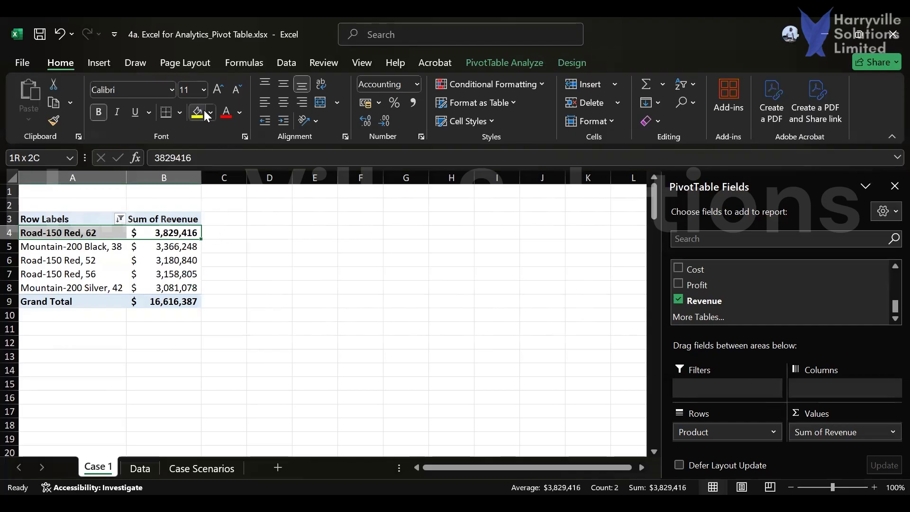
left_click(216, 95)
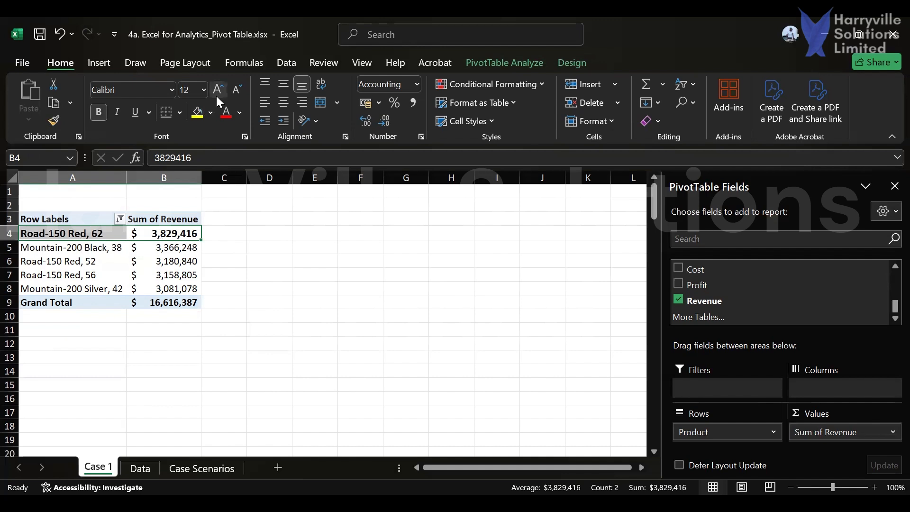
left_click(216, 96)
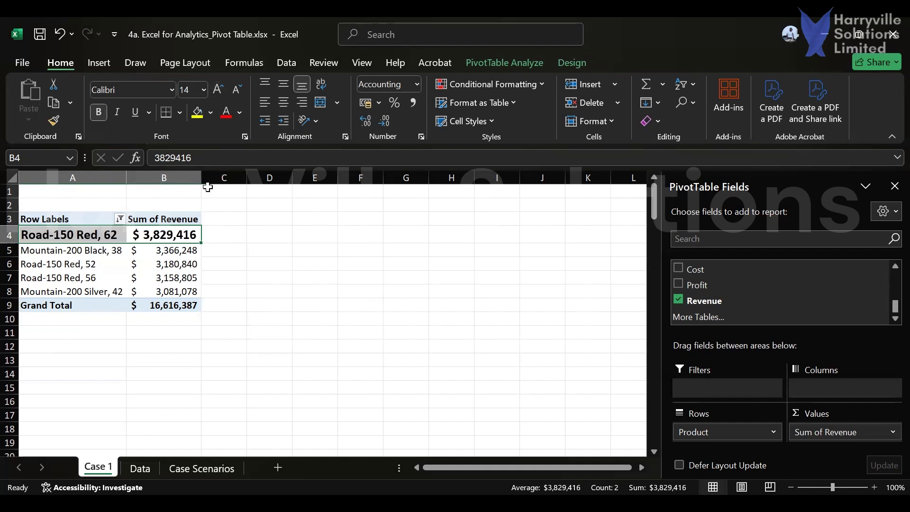
left_click_drag(203, 177, 216, 177)
left_click_drag(127, 176, 145, 177)
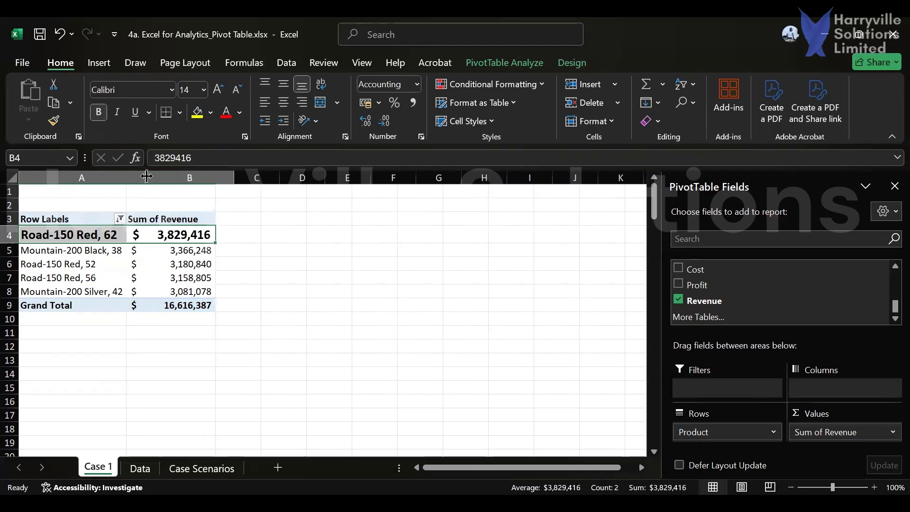
Move the whole pivot table down three rows so that its header row starts in A6
left_click(97, 226)
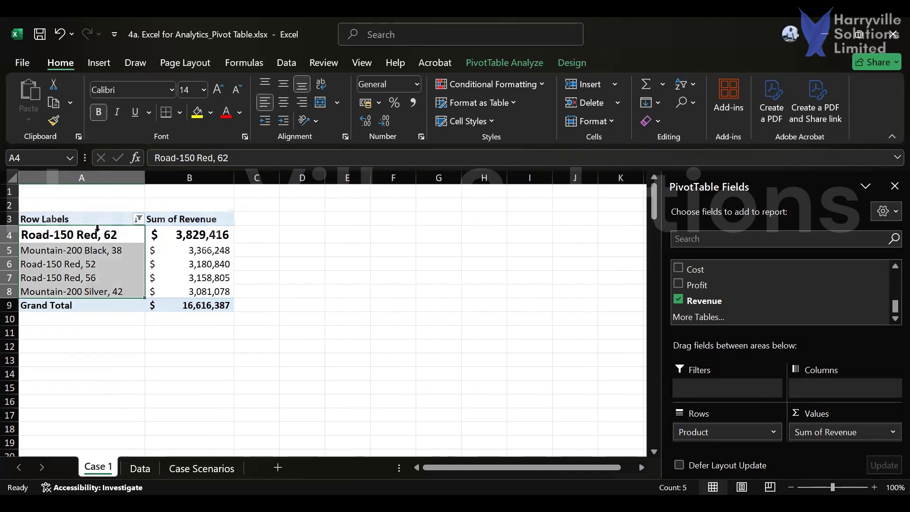
key("ctrl+a")
left_click_drag(94, 212, 116, 267)
Enter "Case 1: Which Product raked the Most Revenue?" in A1, with only "Case 1:" in bold
left_click(44, 192)
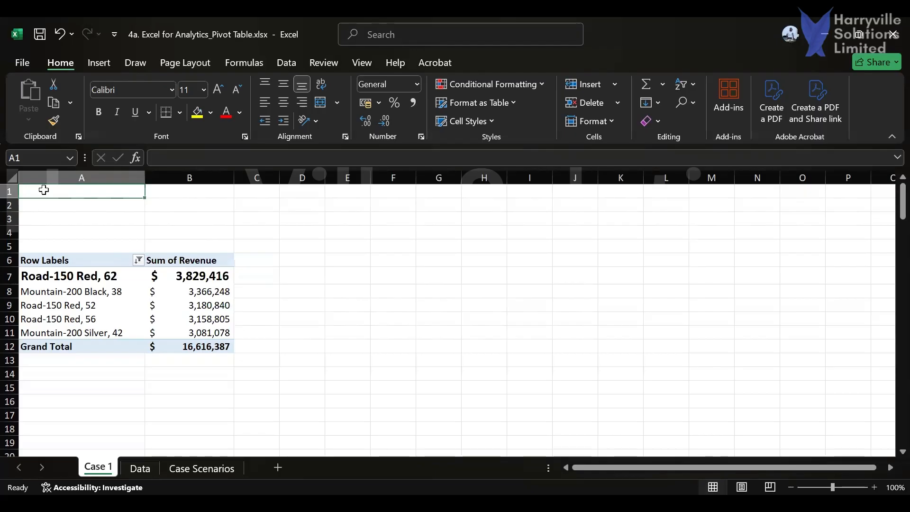
key("ctrl+b")
type("Cas")
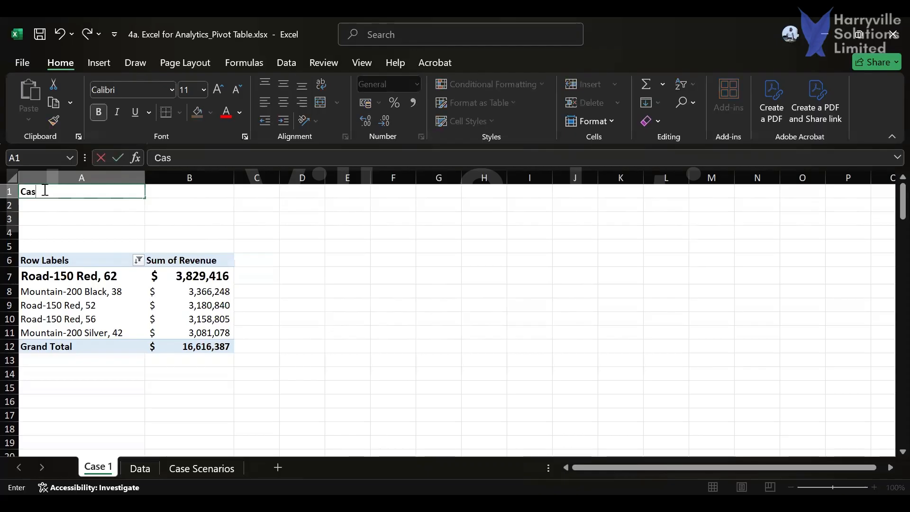
type("e 1:")
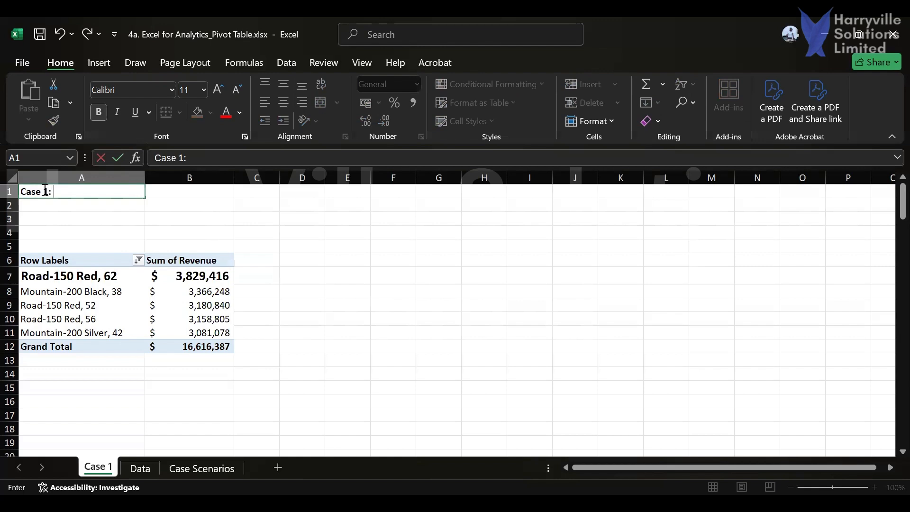
type(" Wj")
key("BackSpace")
key("BackSpace")
key("ctrl+b")
type("Wh")
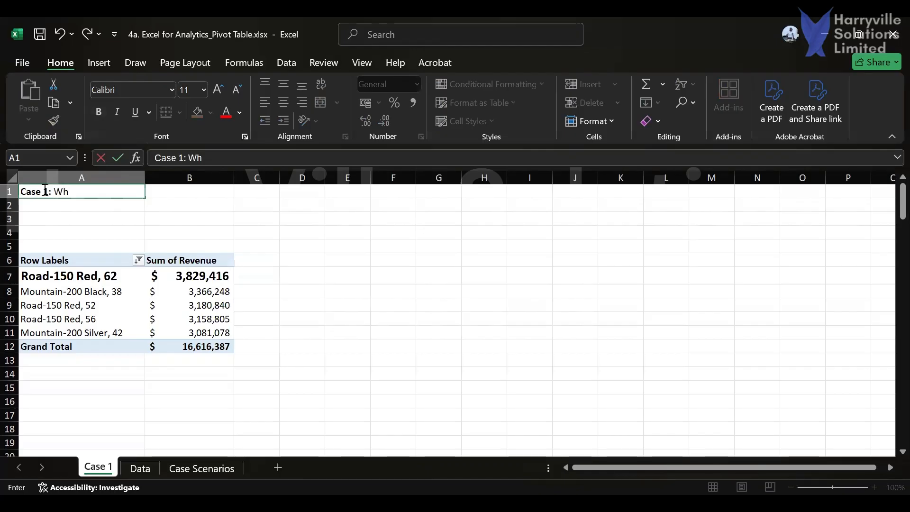
type("ich Prod")
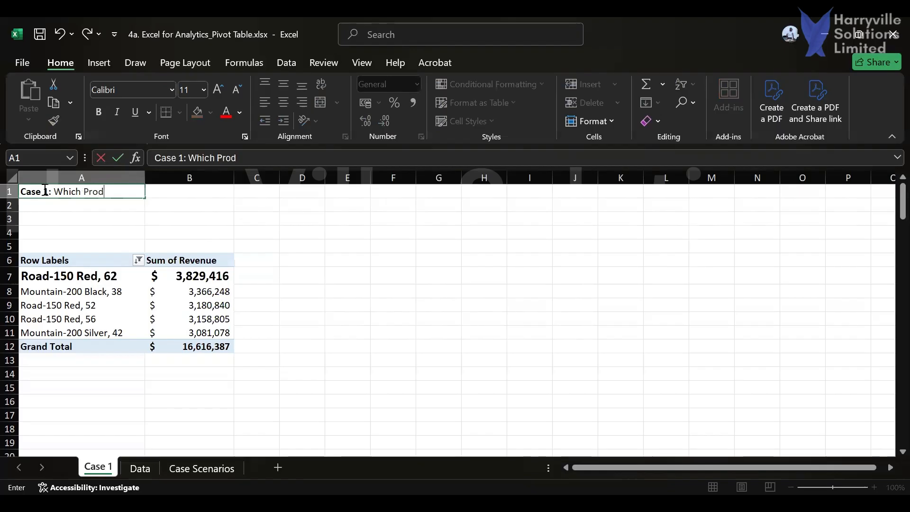
type("uct raked the Most Revenue?")
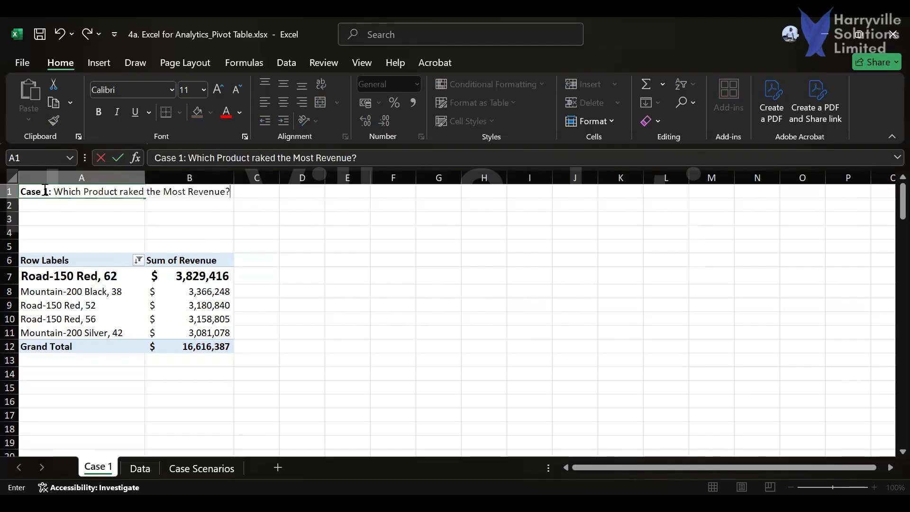
key("Return")
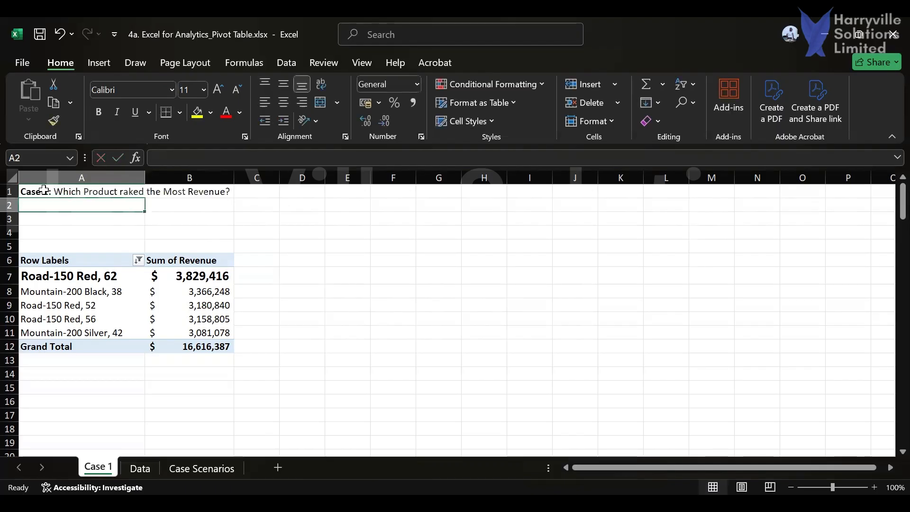
left_click(66, 244)
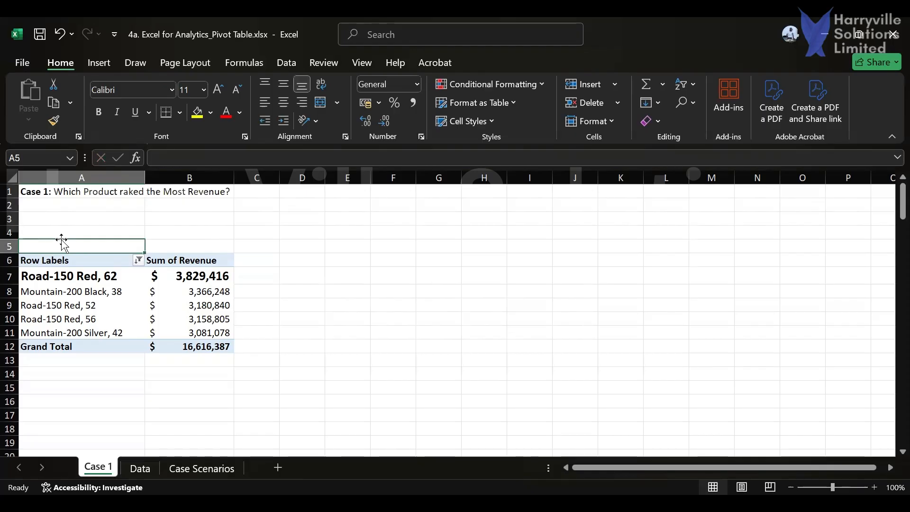
Enter the heading "Top 5 Products with the Most Revenue" in bold in A4
key("Up")
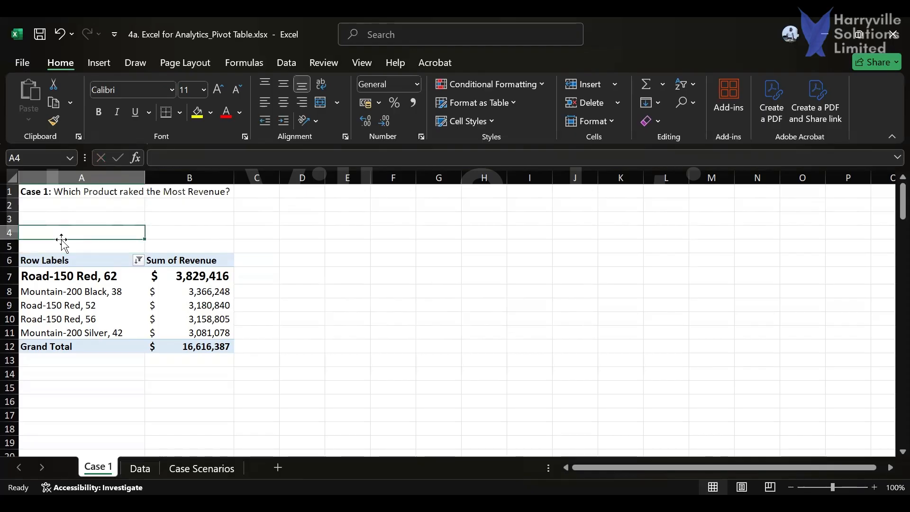
key("ctrl+b")
type("Top 5")
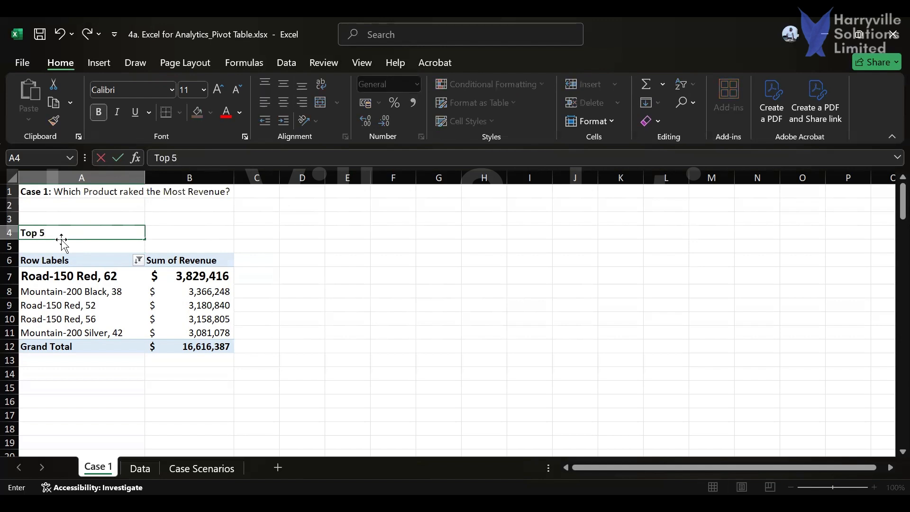
type(" Products with the ")
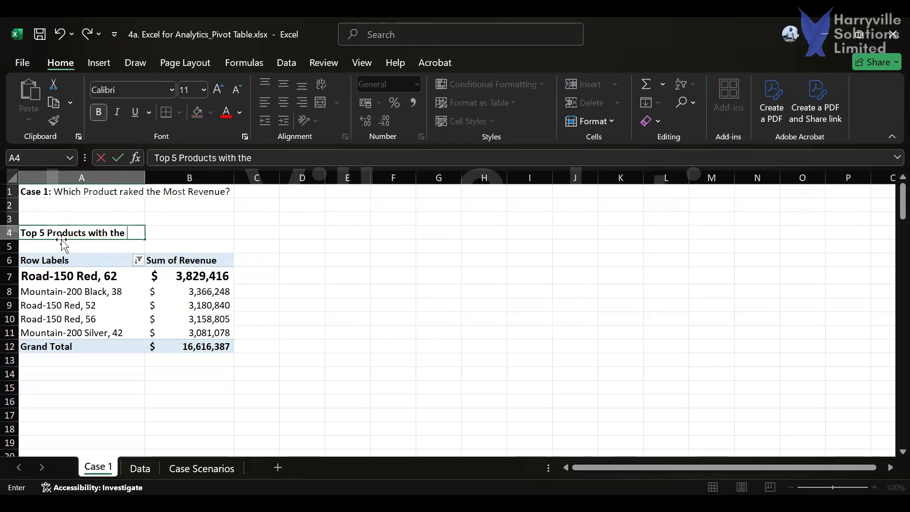
type("Most Revenue")
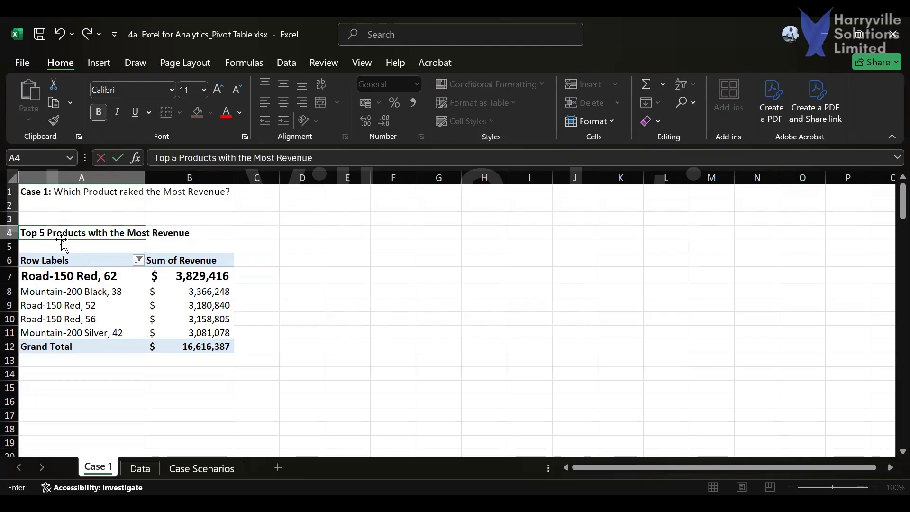
key("Return")
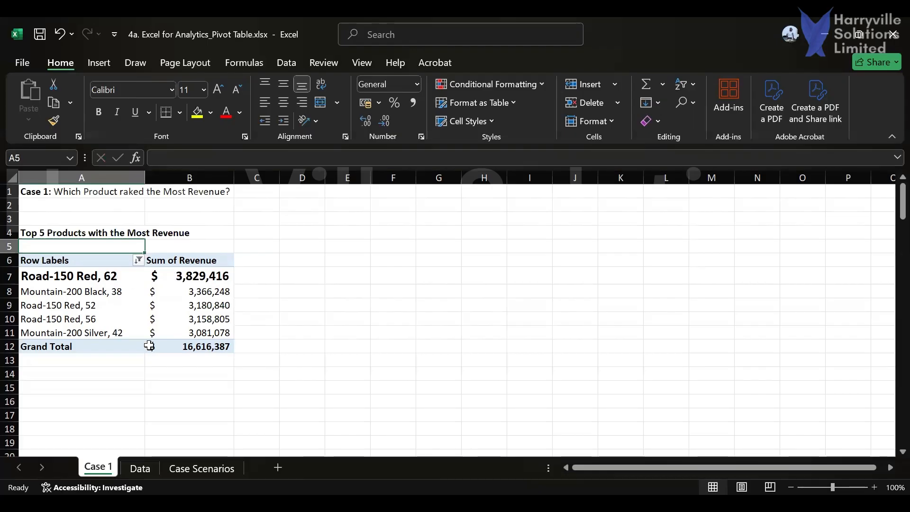
Enter "Insight: According to the data, ROAD-150 RED, 62 IS THE Product with the most Revenue" in A15, with only the product name in bold
left_click(49, 389)
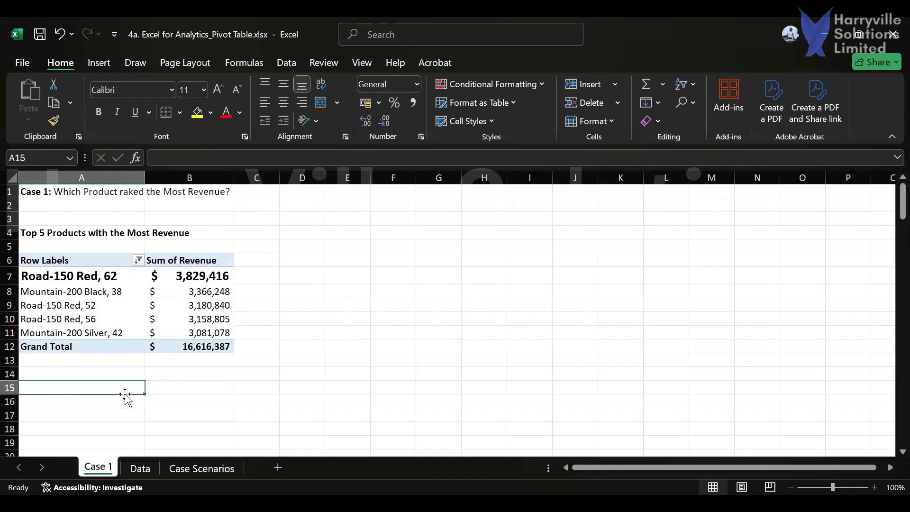
type("Insight")
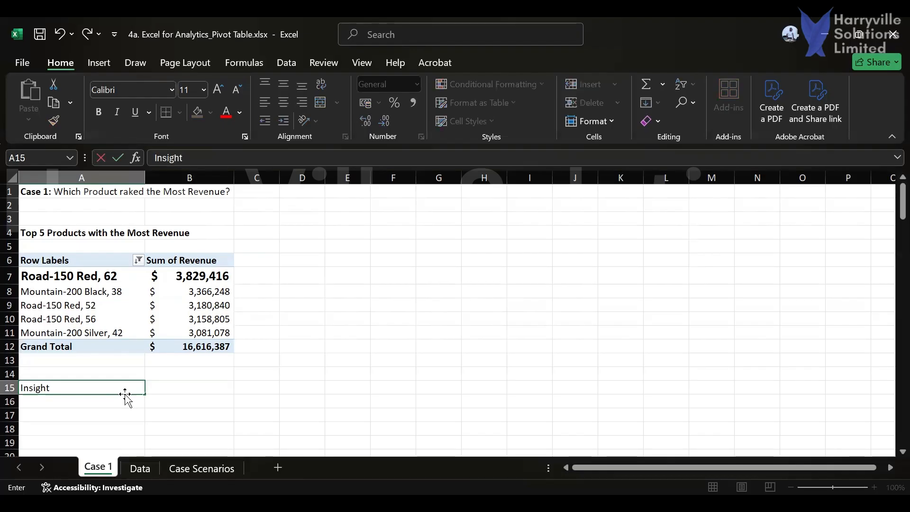
type(": According to the data")
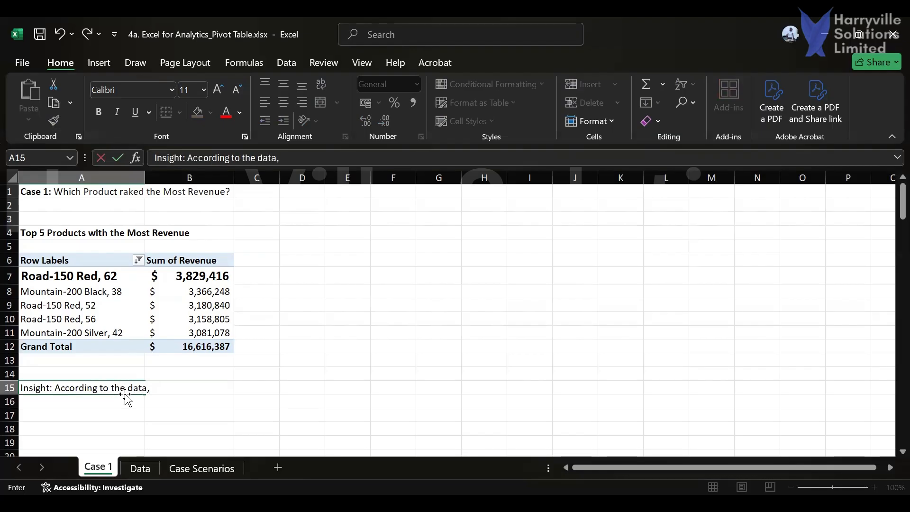
type(",")
key("ctrl+b")
type("ROAD")
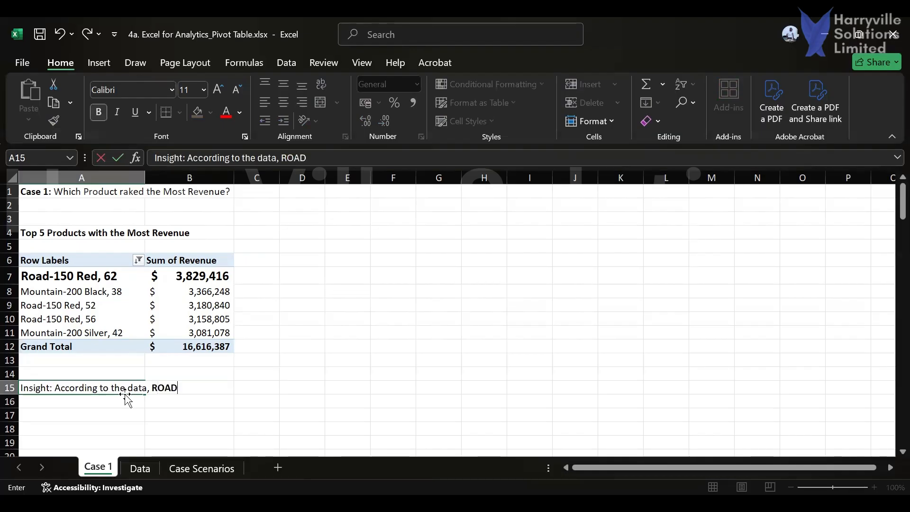
type("-A")
key("BackSpace")
type("150")
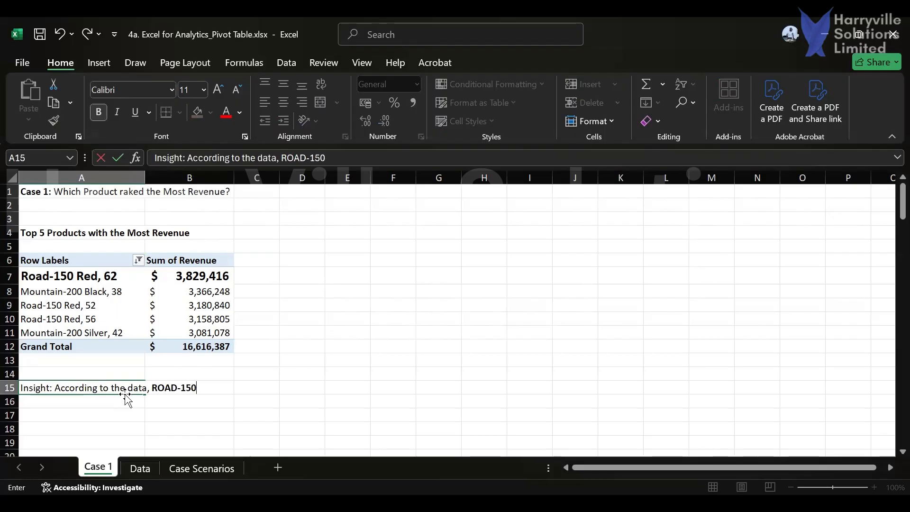
type(" RED,")
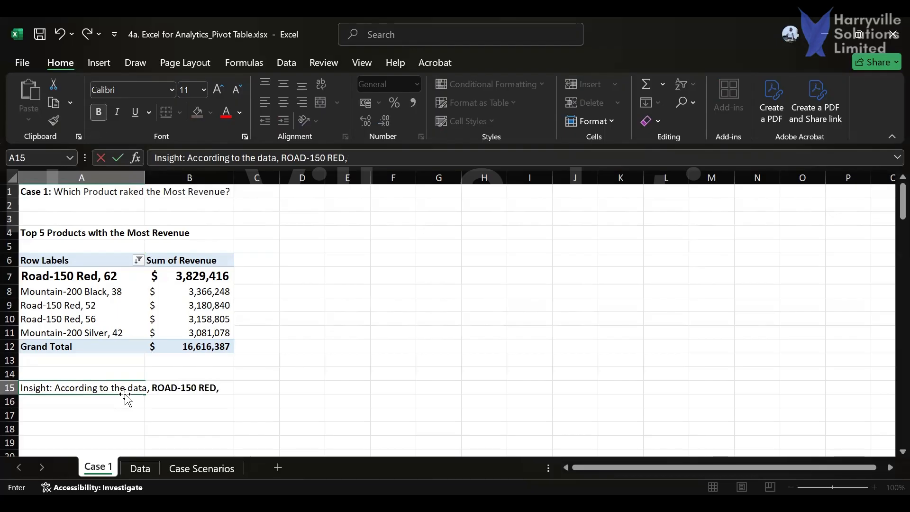
type(" 62")
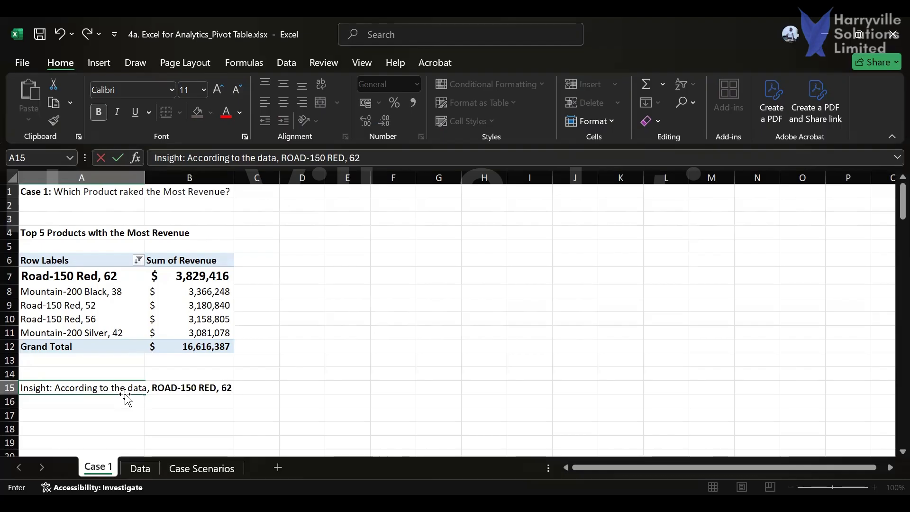
key("ctrl+b")
type("IS THE")
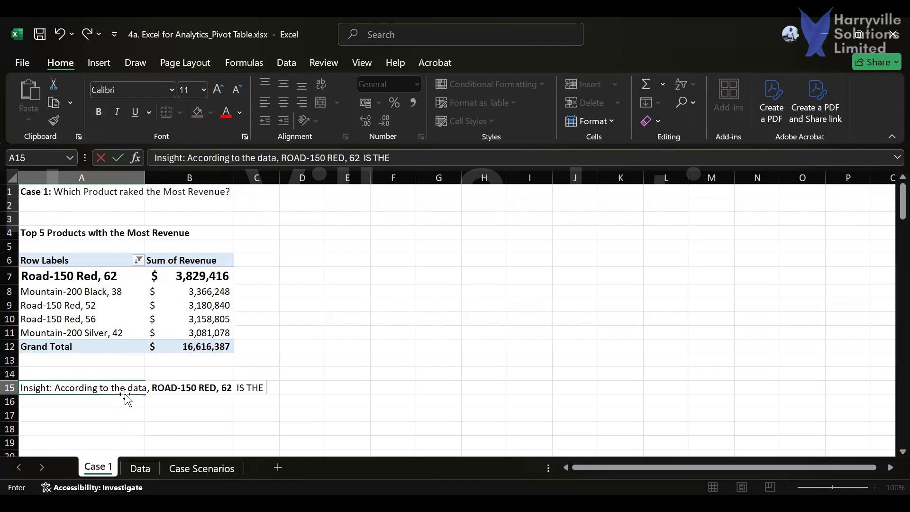
type(" pRODUCT")
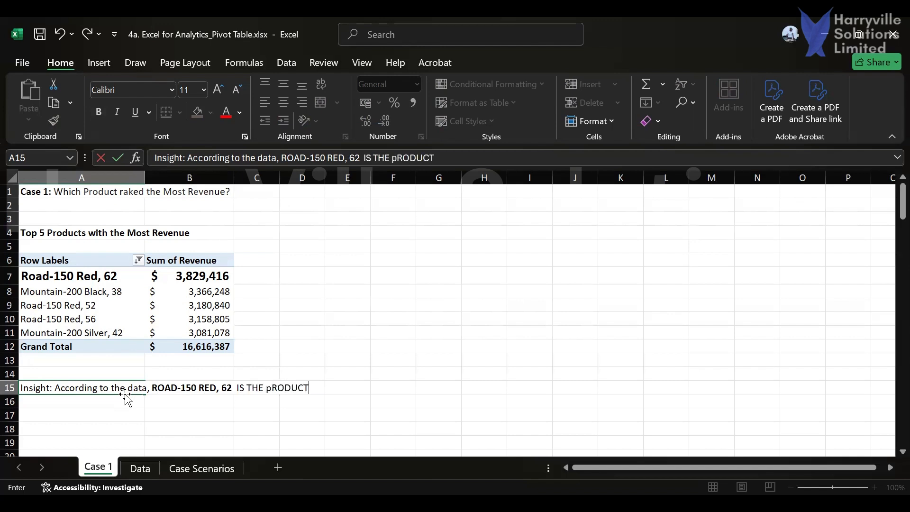
type(" with the")
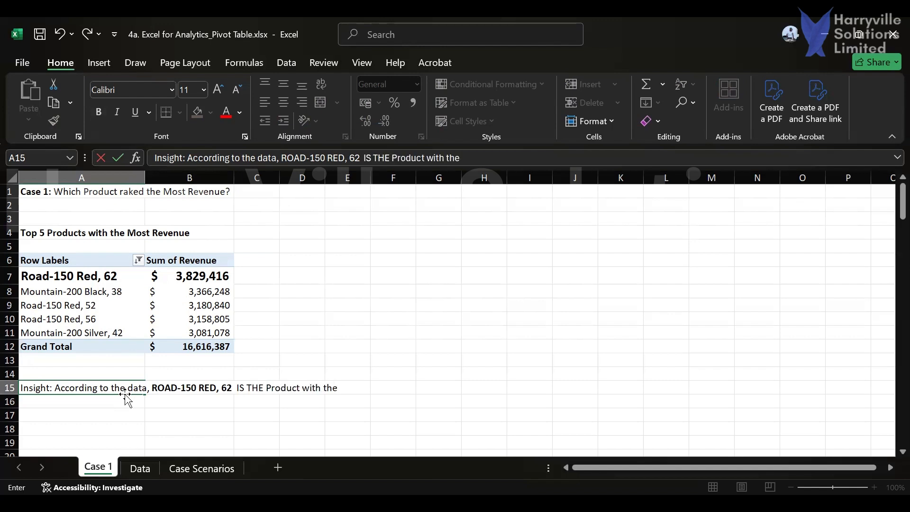
type(" most Revenue")
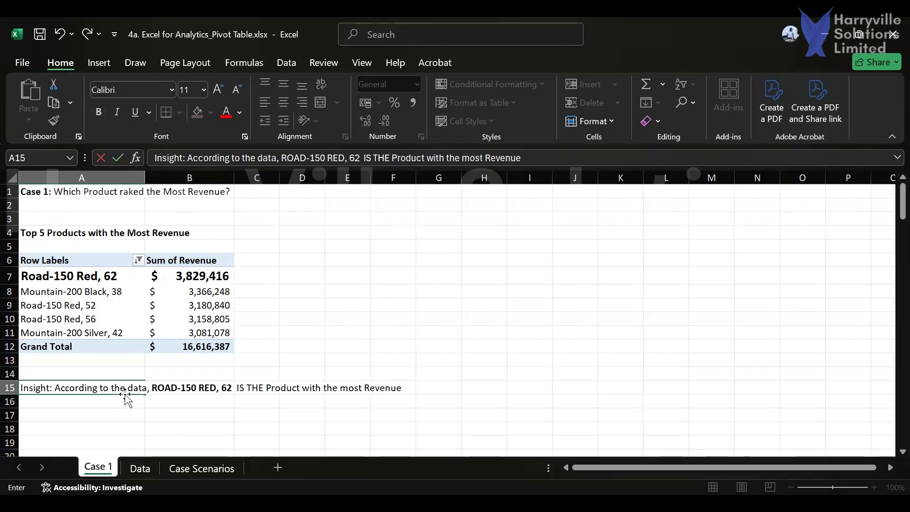
key("Return")
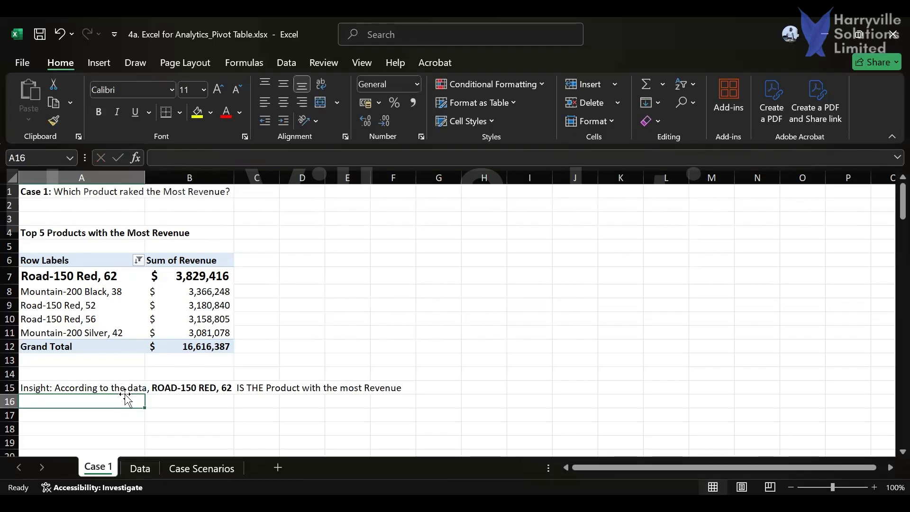
Continue the insight in A16 with "with a total sum of $3,829,416", with only the amount in bold, and save the workbook
type("with a total ")
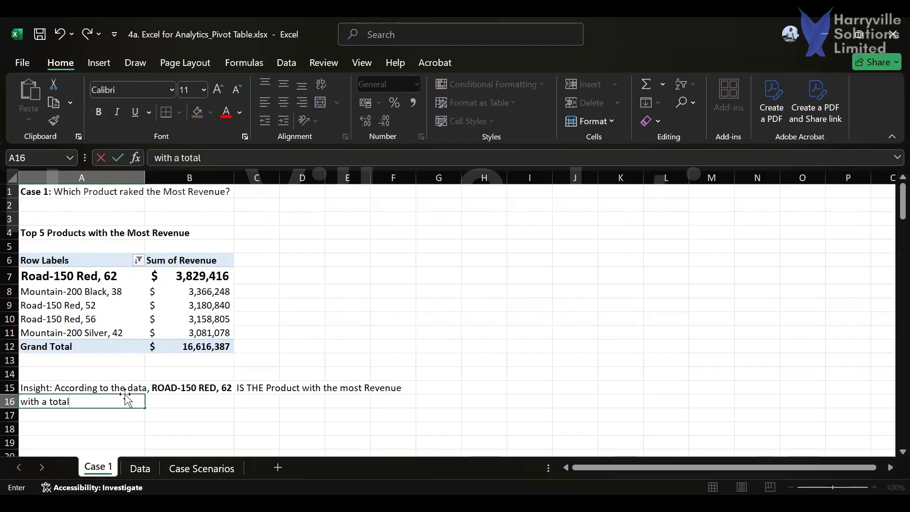
type("sum of")
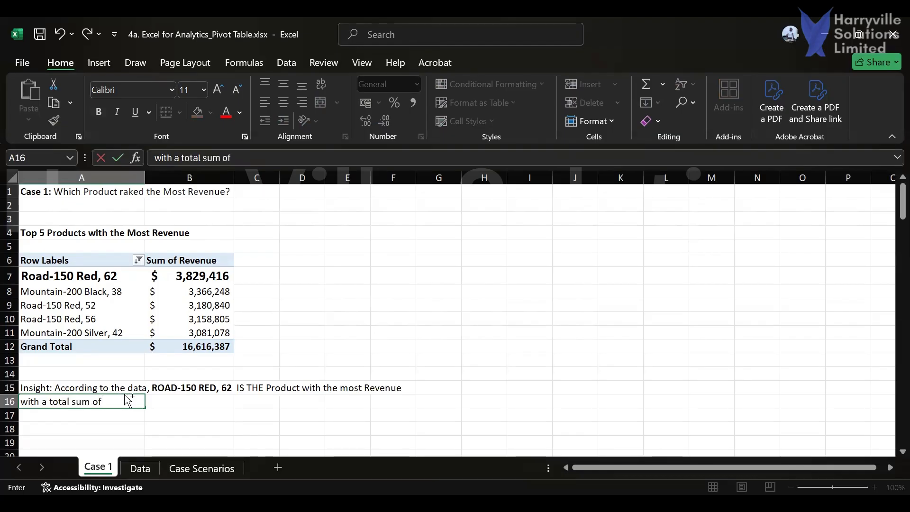
key("ctrl+b")
type("$")
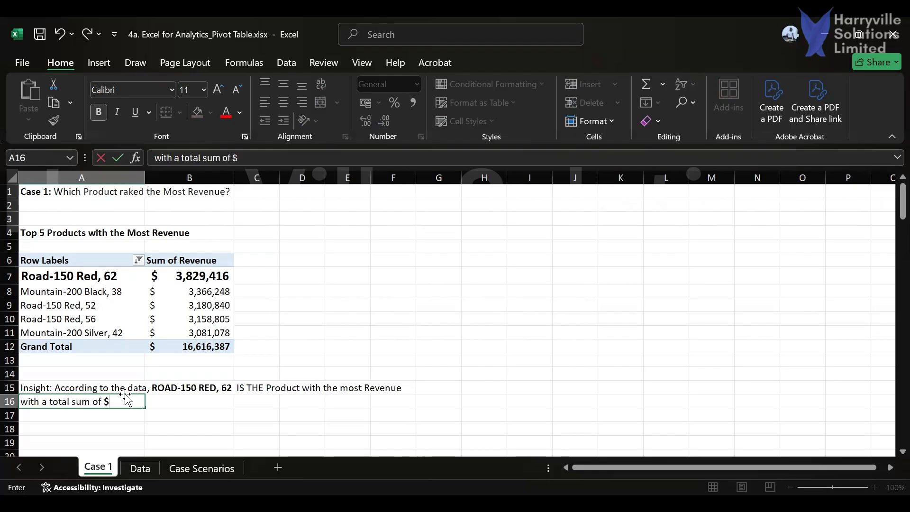
type("3,829,416")
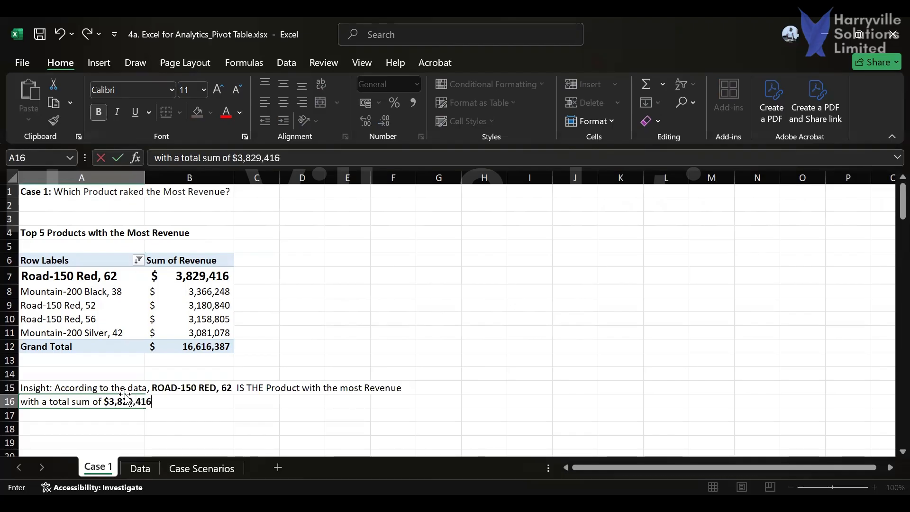
key("Return")
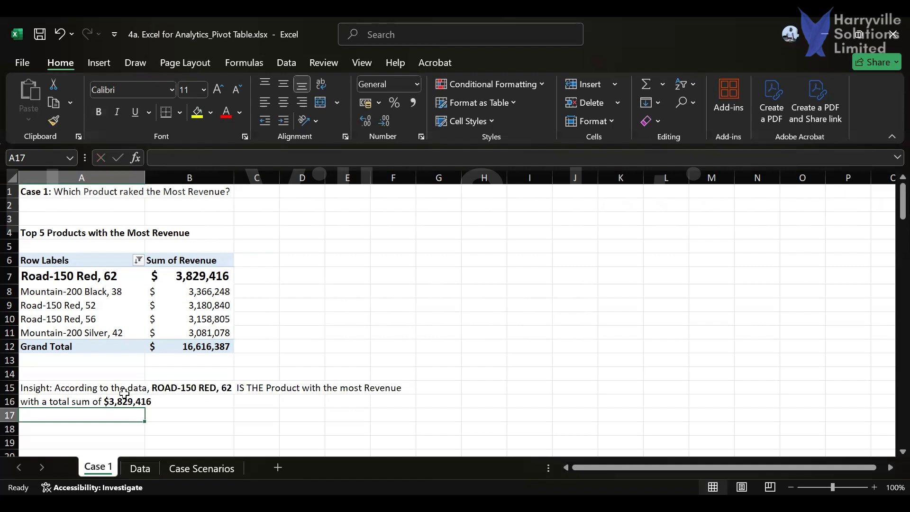
key("ctrl+s")
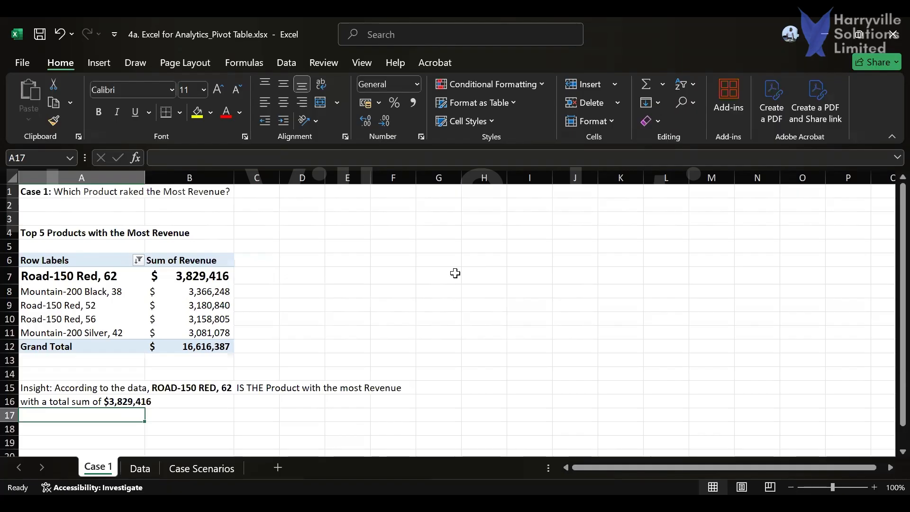
Shorten the pivot table's Sum of Revenue header in B6 to " Revenue", keeping the leading space
left_click(176, 278)
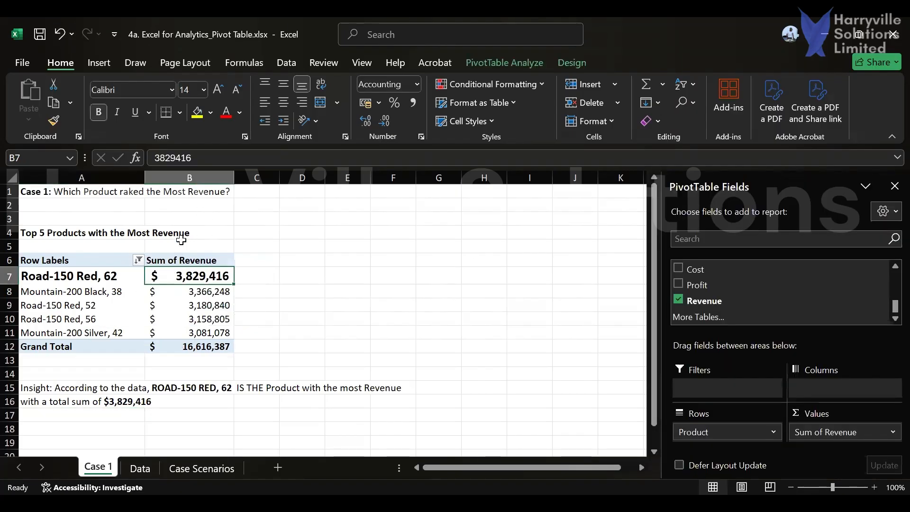
left_click(196, 261)
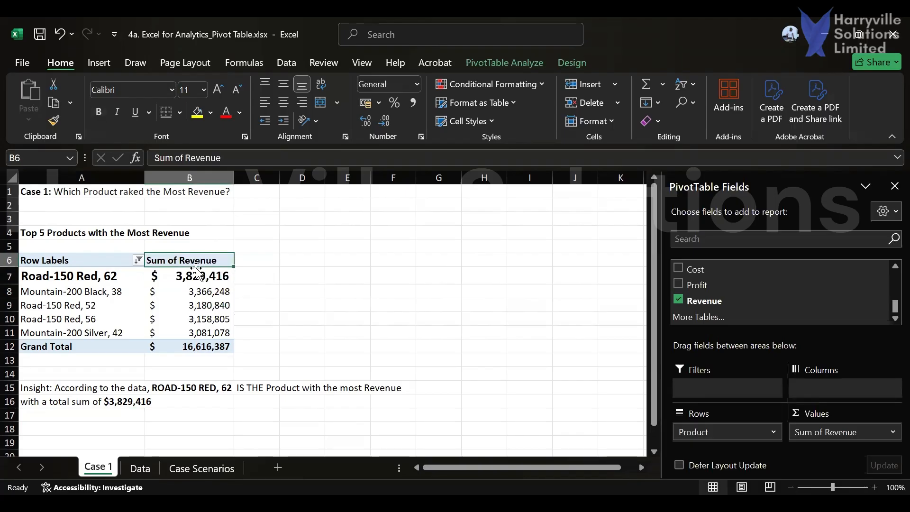
left_click(182, 157)
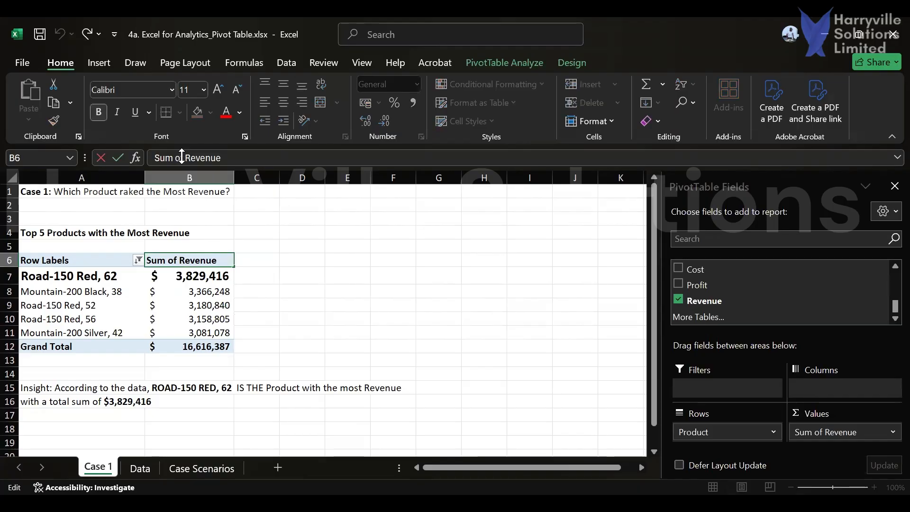
key("Delete")
key("BackSpace")
key("BackSpace")
key("BackSpace")
key("BackSpace")
key("BackSpace")
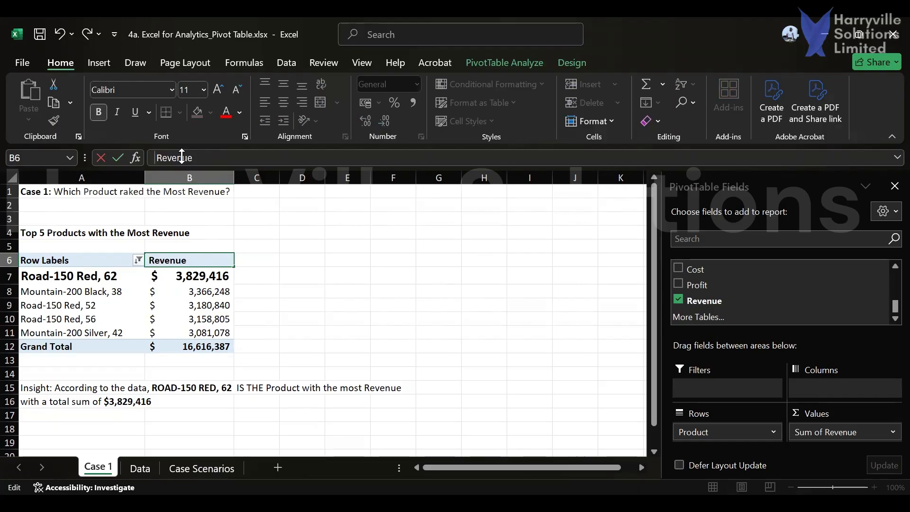
key("Return")
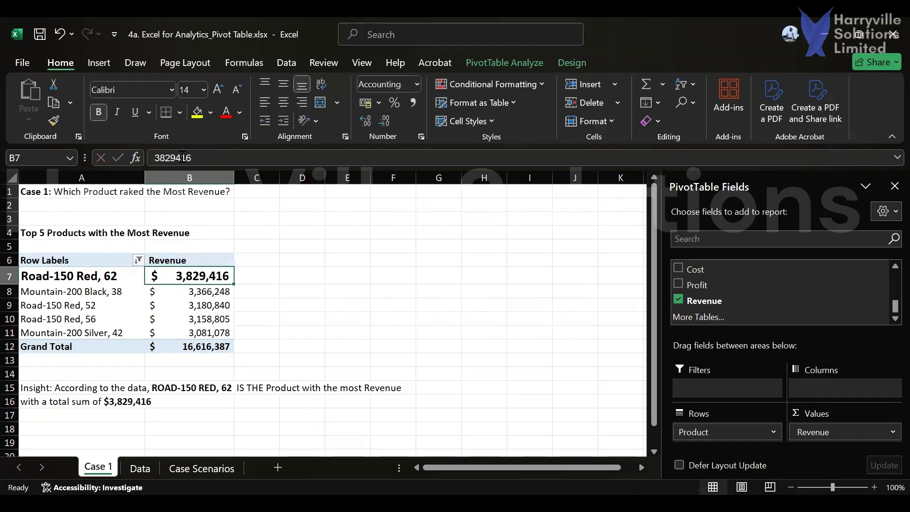
Rename the pivot table's Row Labels header in A6 as "Products" and save the workbook
left_click(63, 262)
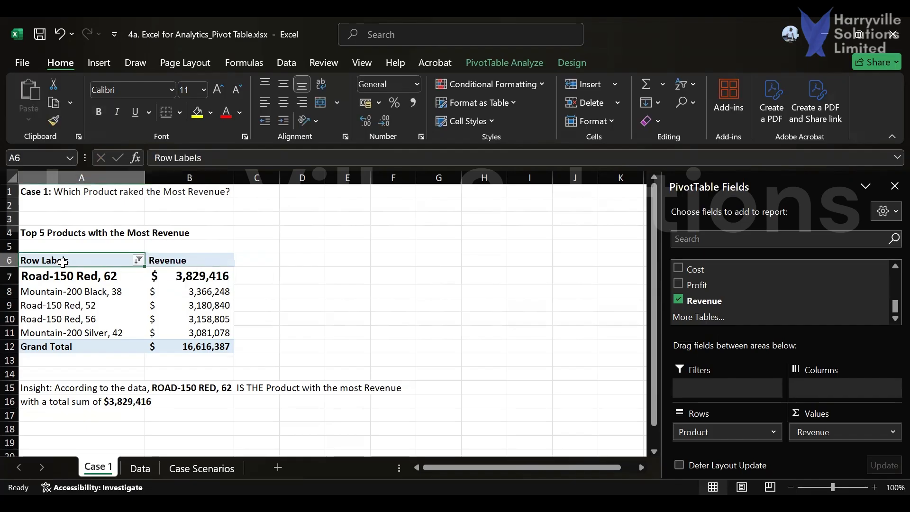
left_click(287, 157)
key("BackSpace")
key("BackSpace")
key("BackSpace")
key("BackSpace")
key("BackSpace")
key("BackSpace")
key("BackSpace")
key("BackSpace")
key("BackSpace")
key("BackSpace")
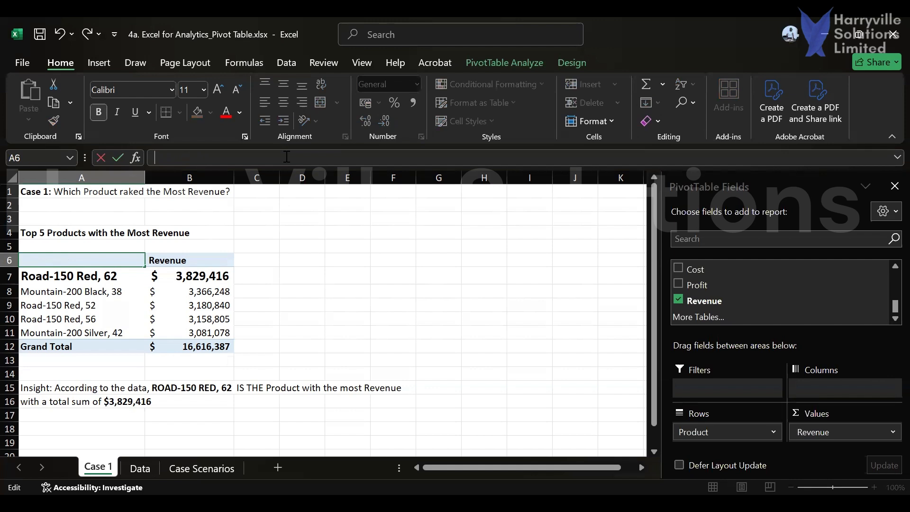
type("Products")
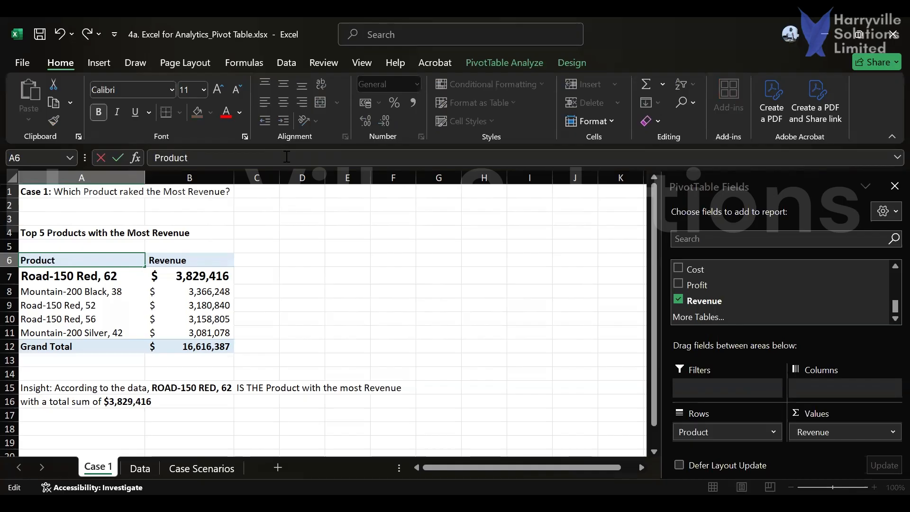
key("Return")
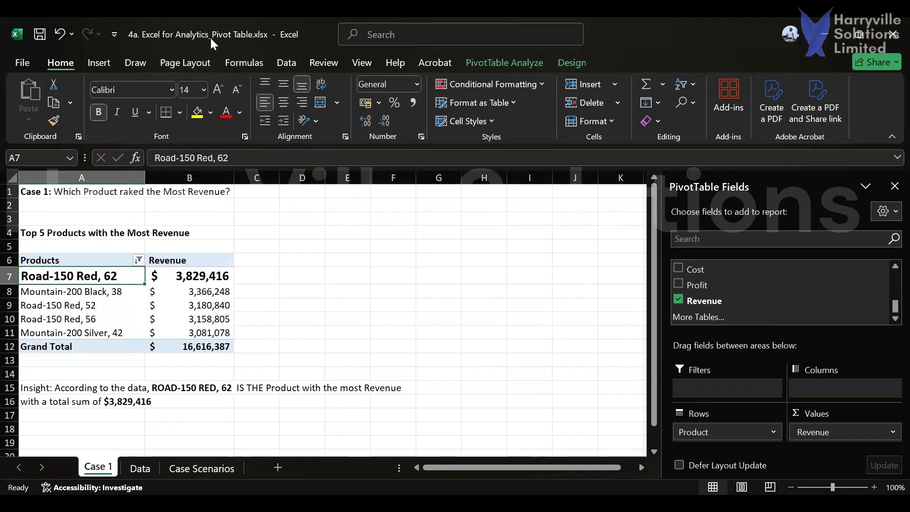
left_click(42, 33)
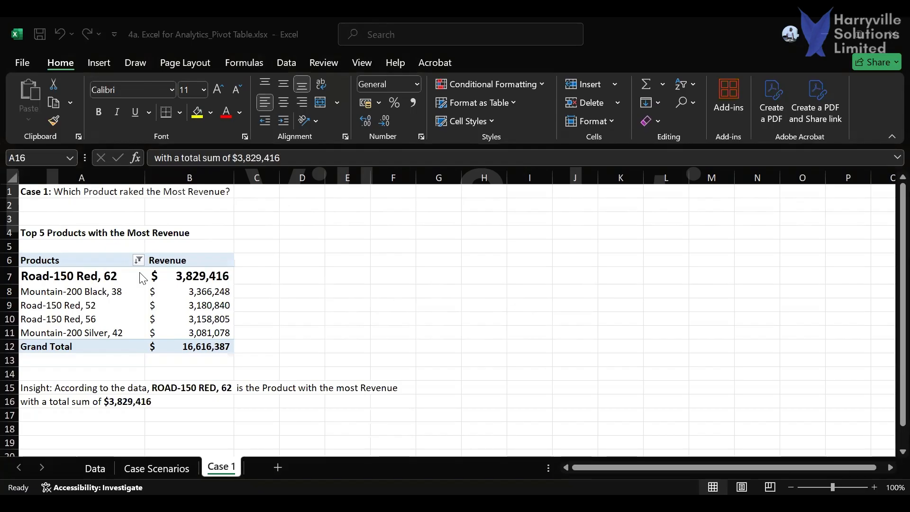
Review the list of questions on the Case Scenarios sheet and return to the Case 1 sheet
left_click(146, 472)
left_click(141, 468)
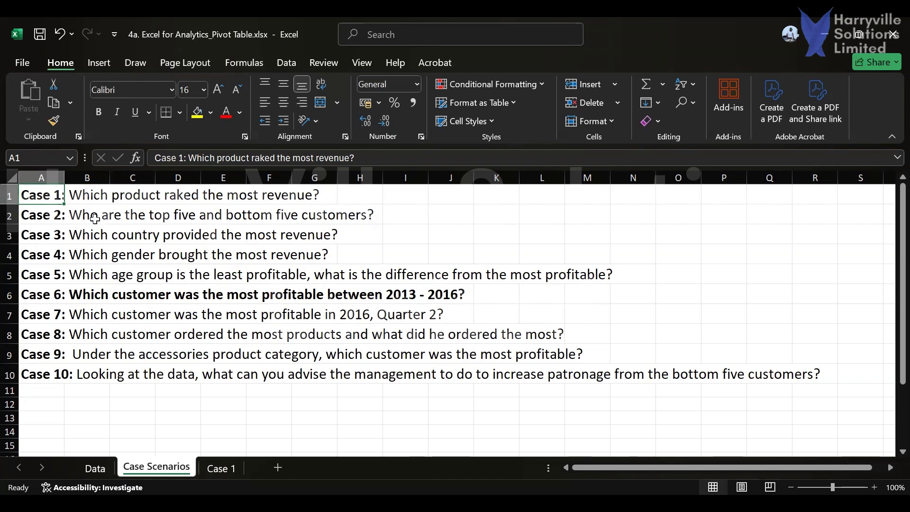
left_click(223, 469)
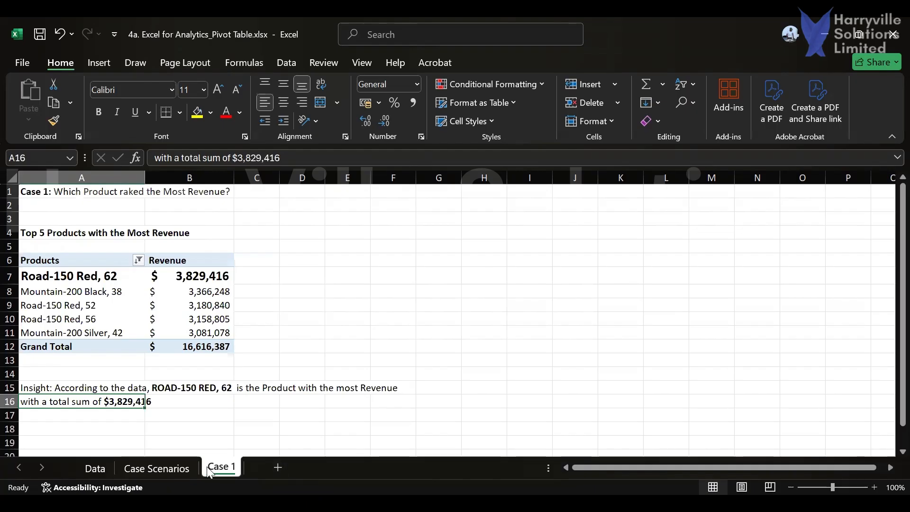
left_click(104, 469)
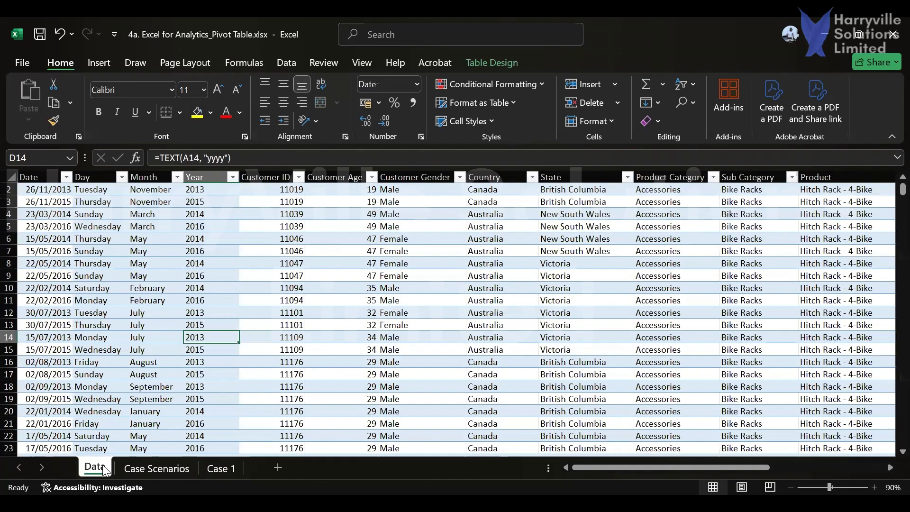
left_click(129, 313)
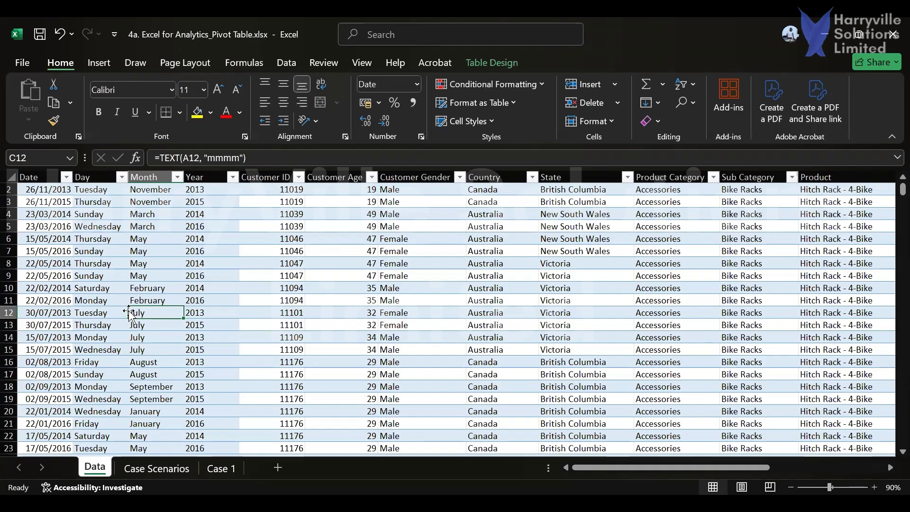
key("alt+d")
key("p")
key("alt+n")
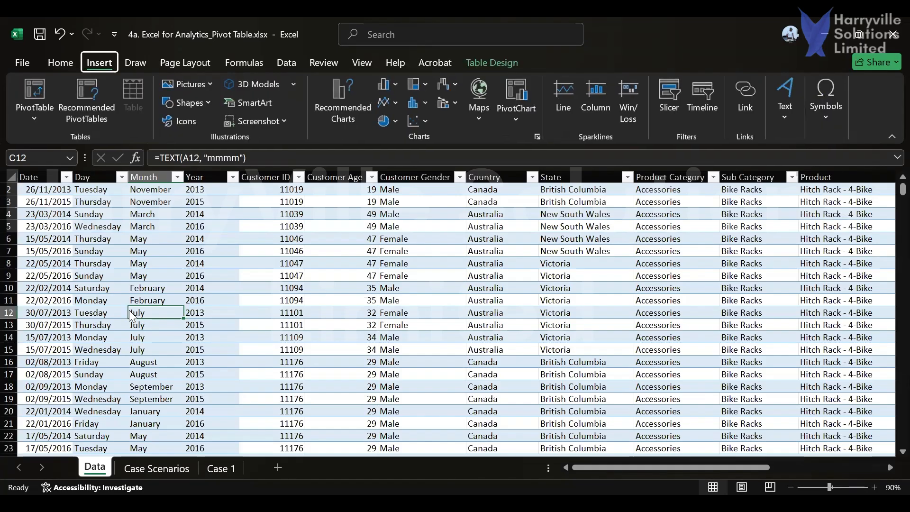
key("v")
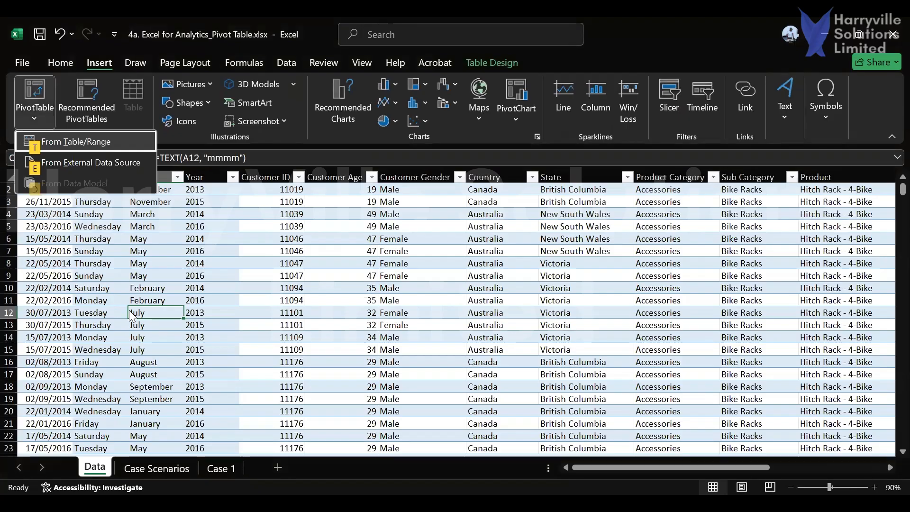
key("Escape")
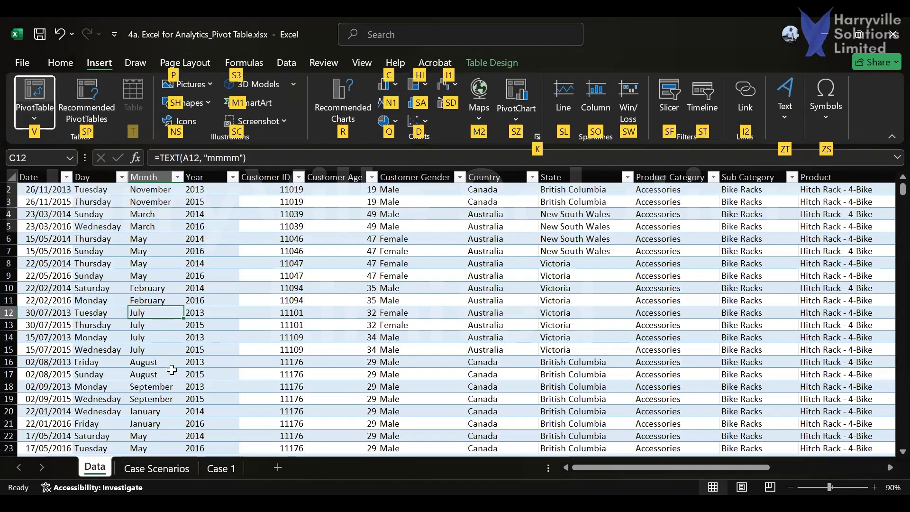
Add a new worksheet and insert a pivot table at its cell A7, using the Dataset table as the source
left_click(278, 468)
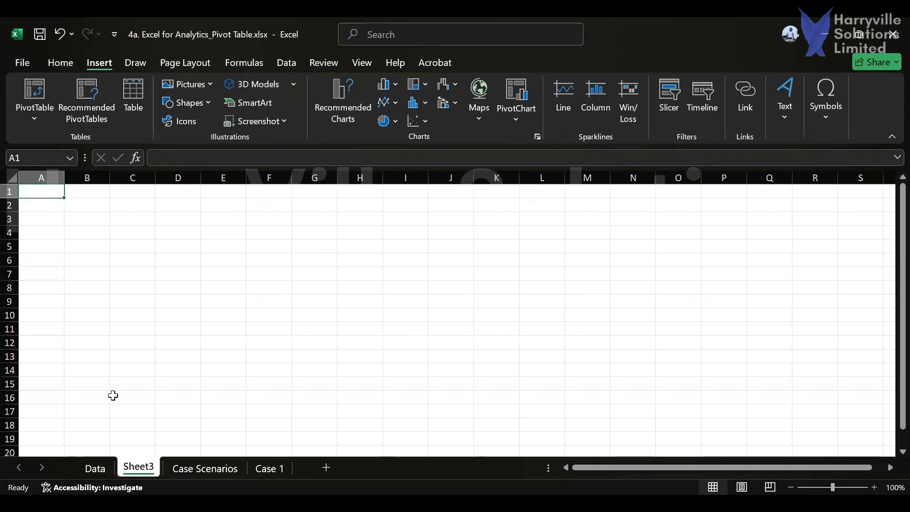
left_click(41, 272)
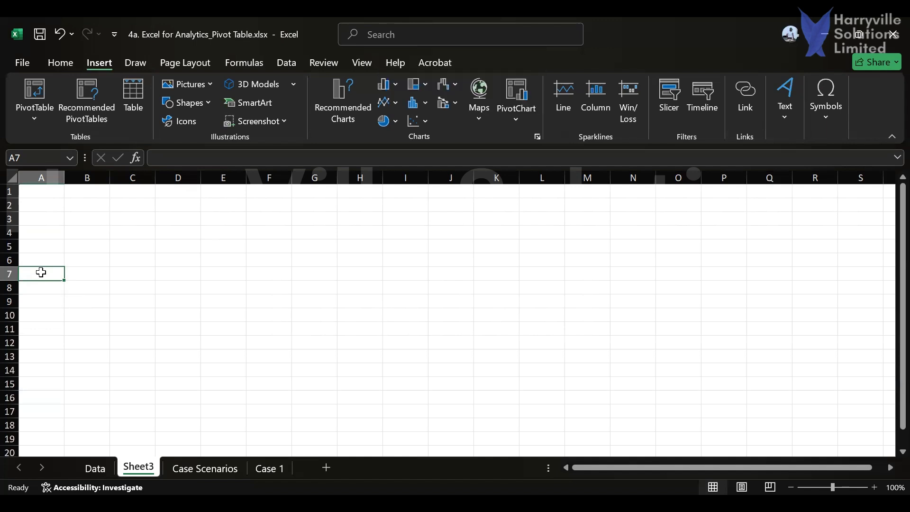
key("alt")
key("n")
key("v")
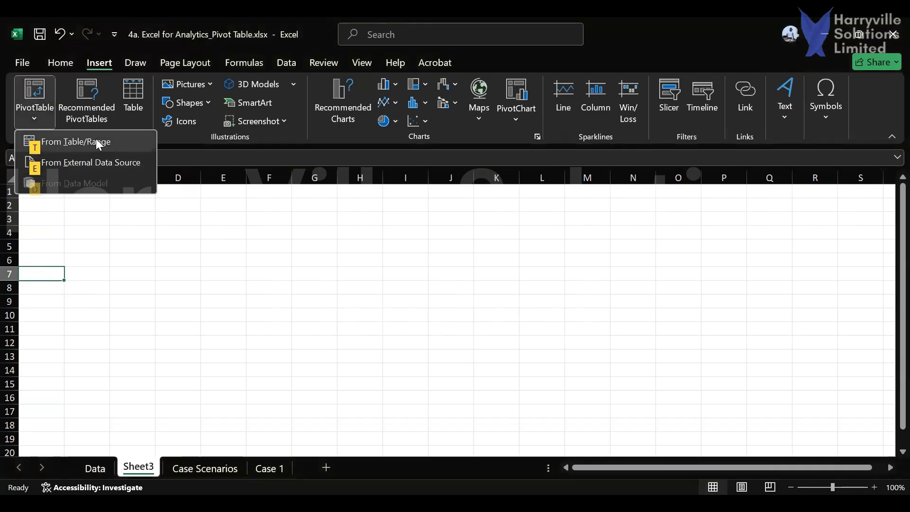
key("t")
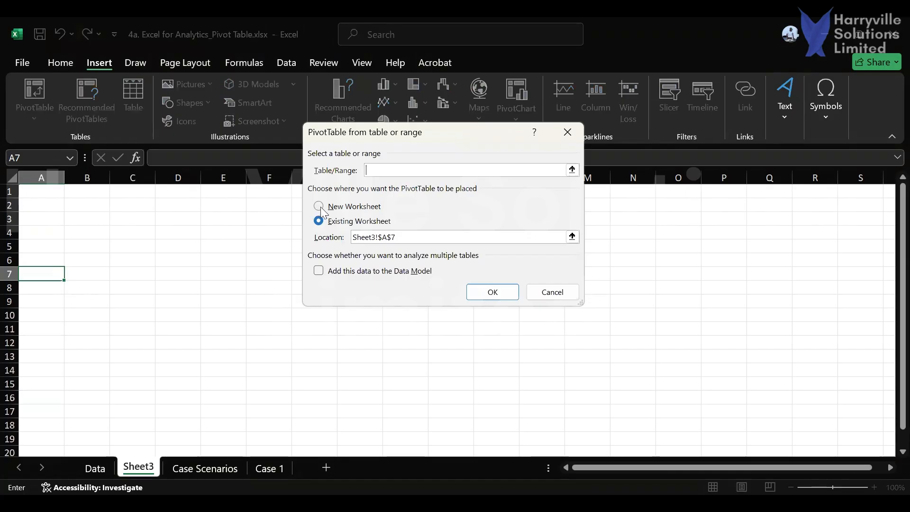
type("Dataset")
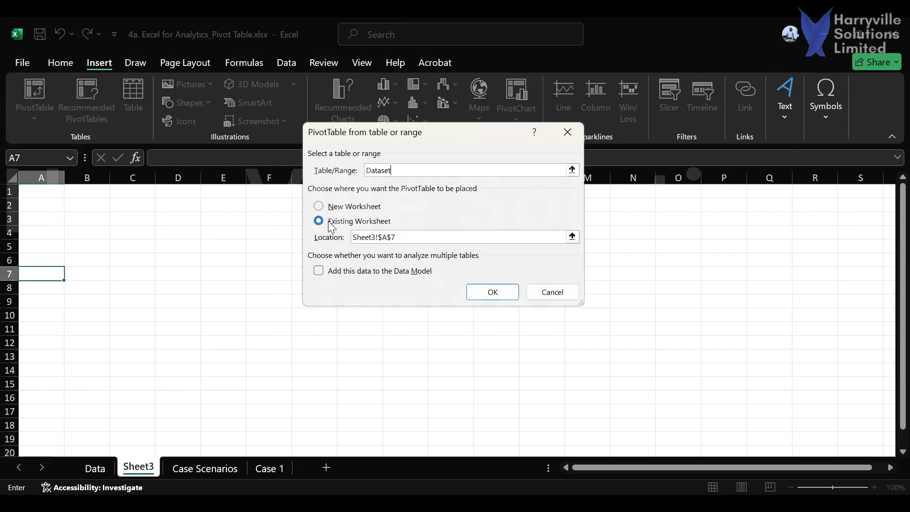
left_click(495, 293)
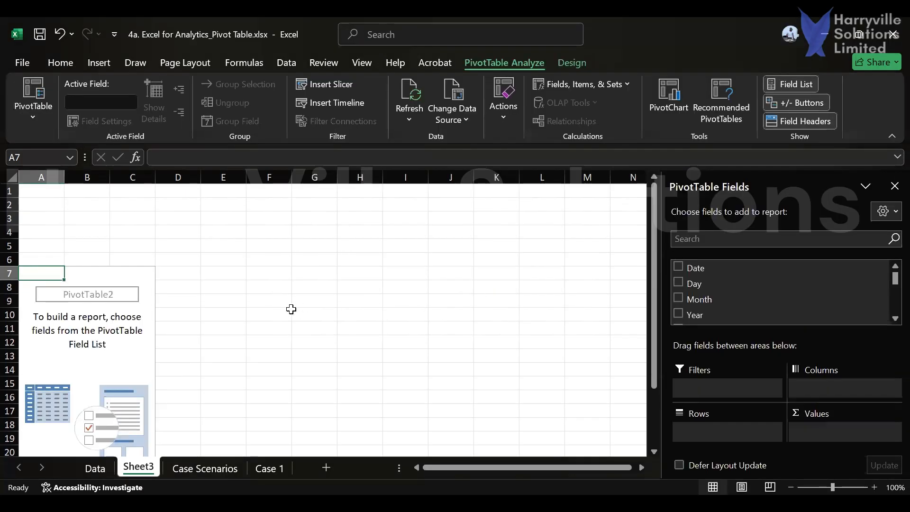
Rename the new pivot table worksheet as "Case 2"
double_click(134, 466)
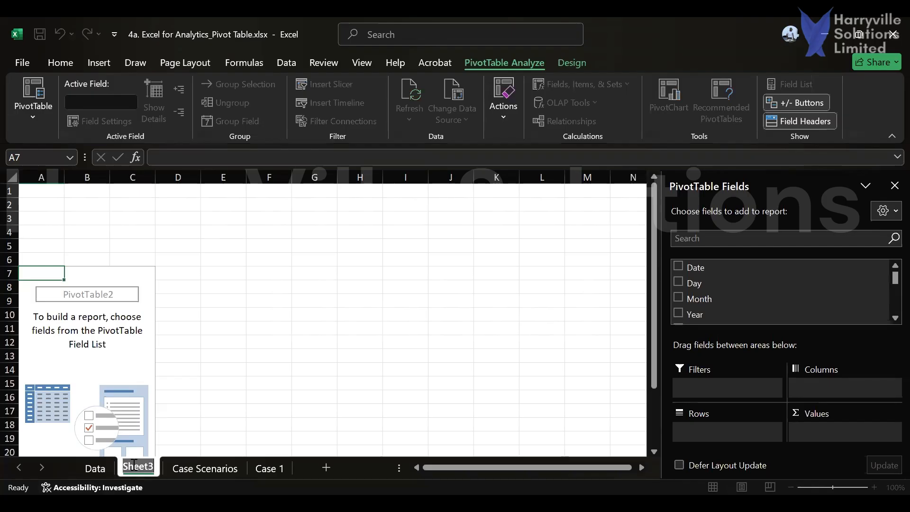
type("Case 2")
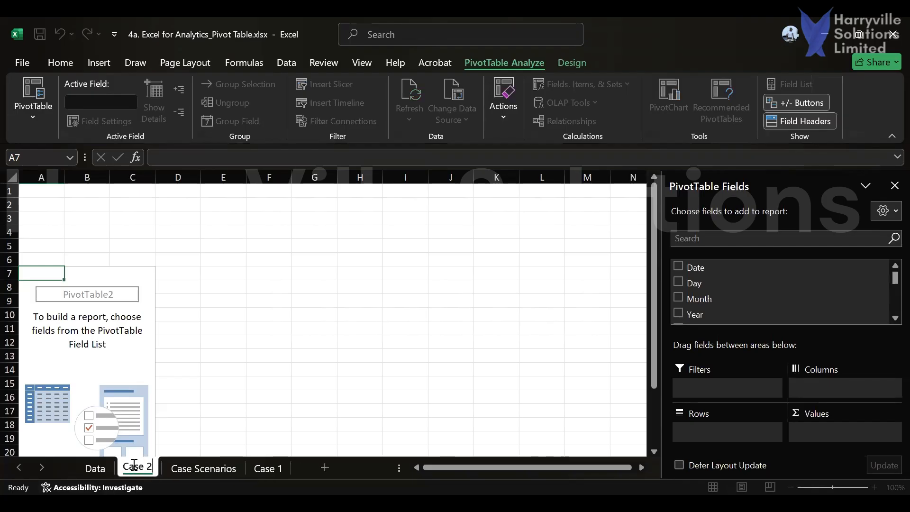
key("Return")
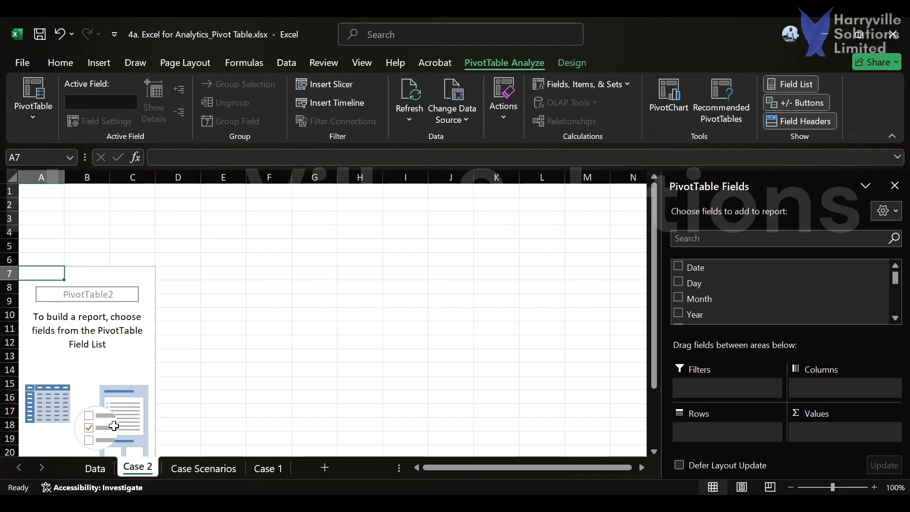
Read the Case 2 question on the Case Scenarios sheet and examine the Data sheet's columns, particularly Customer ID and Revenue
left_click(188, 471)
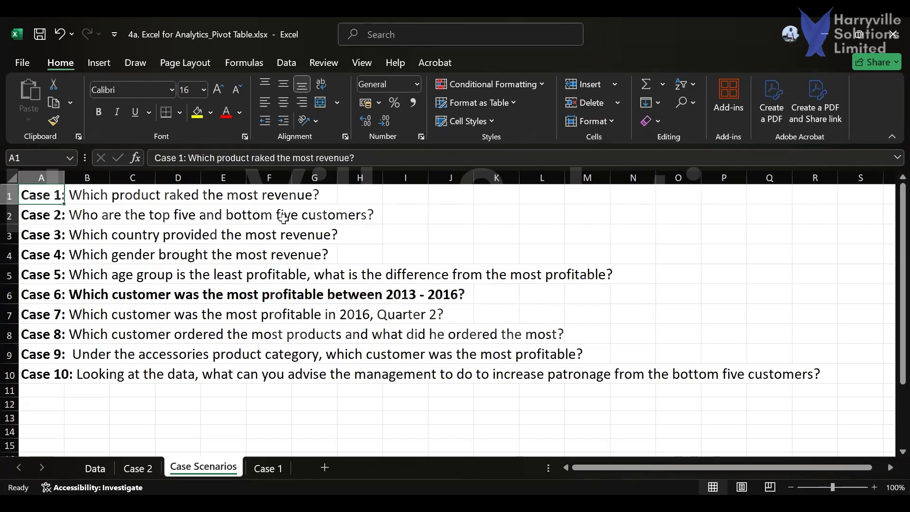
left_click(101, 463)
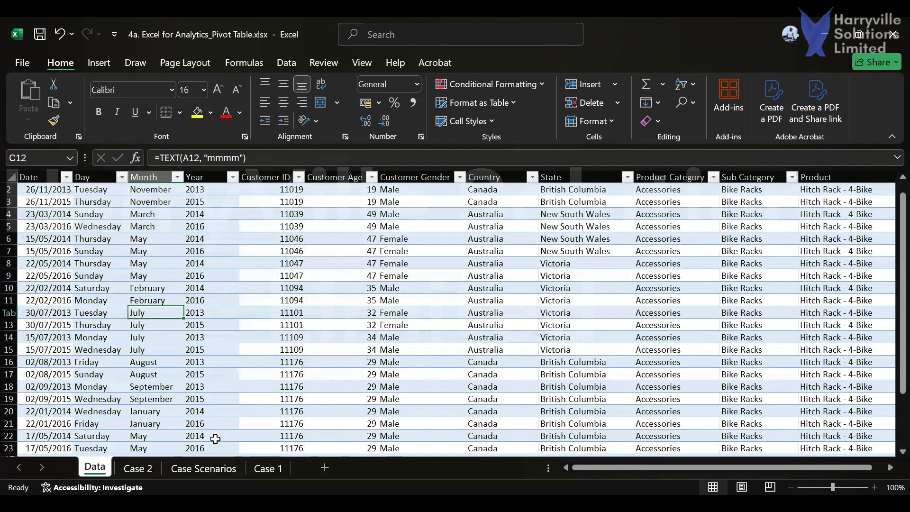
left_click_drag(601, 468, 733, 460)
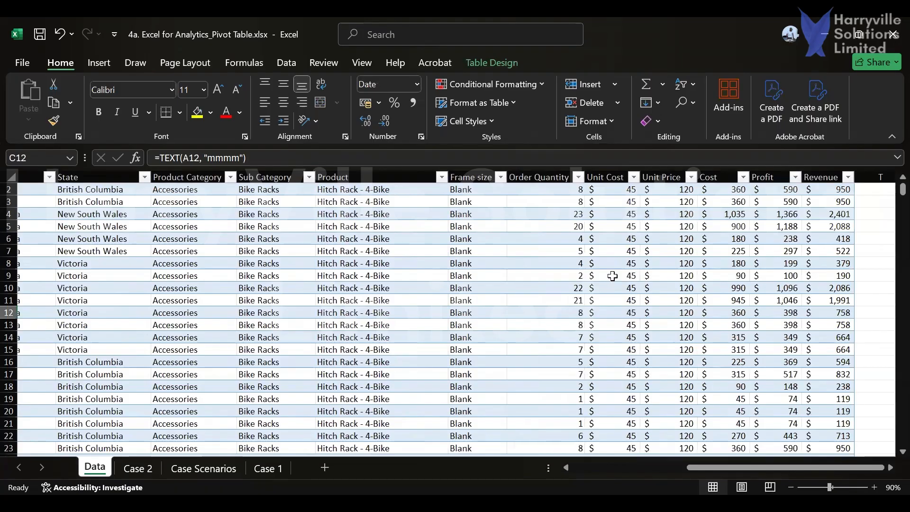
scroll(612, 276, "up", 1)
scroll(613, 275, "up", 1)
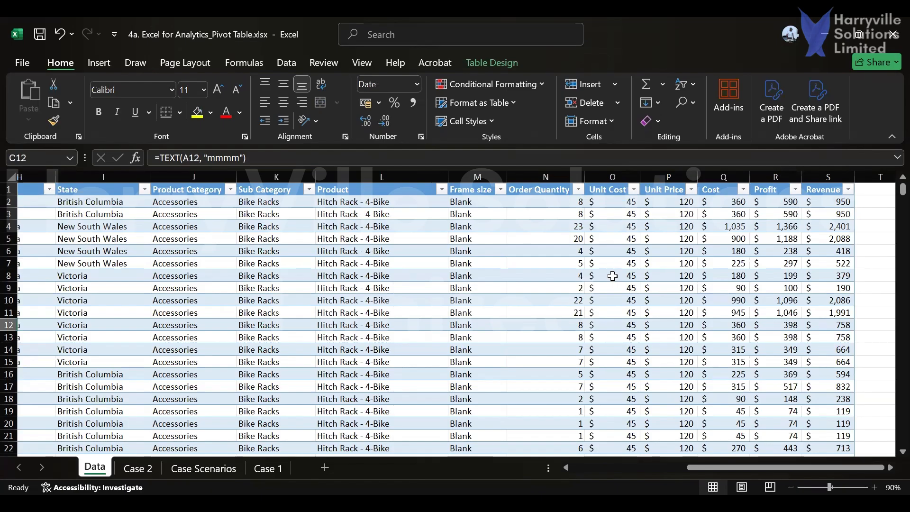
left_click(832, 202)
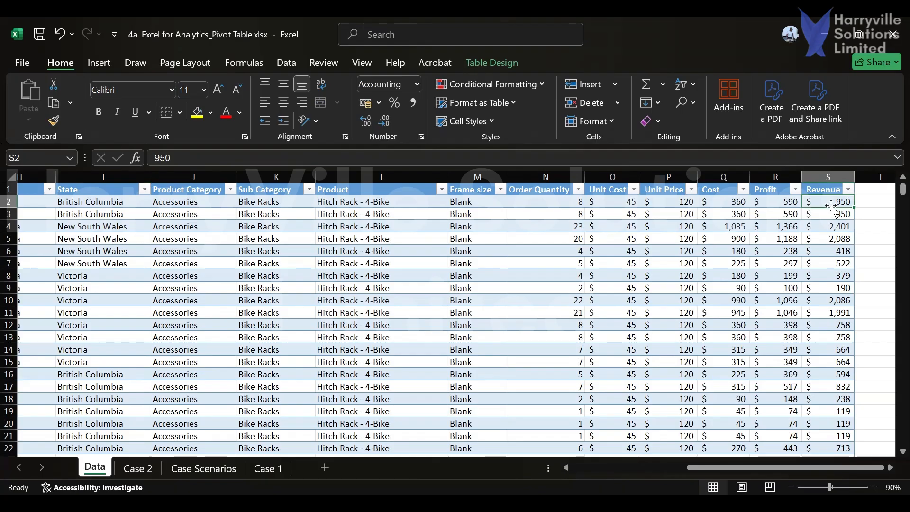
key("Left")
key("Left")
key("ctrl+Left")
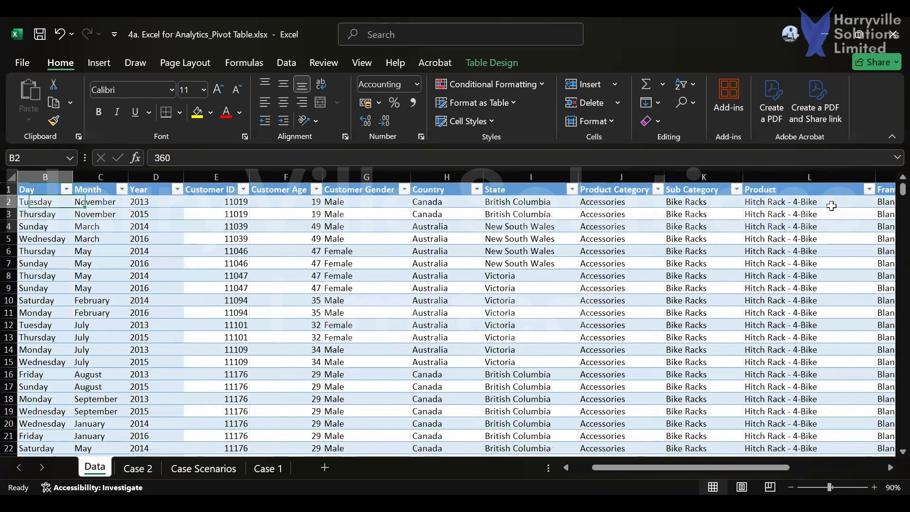
key("Left")
key("Right")
key("Right")
key("Right")
key("Right")
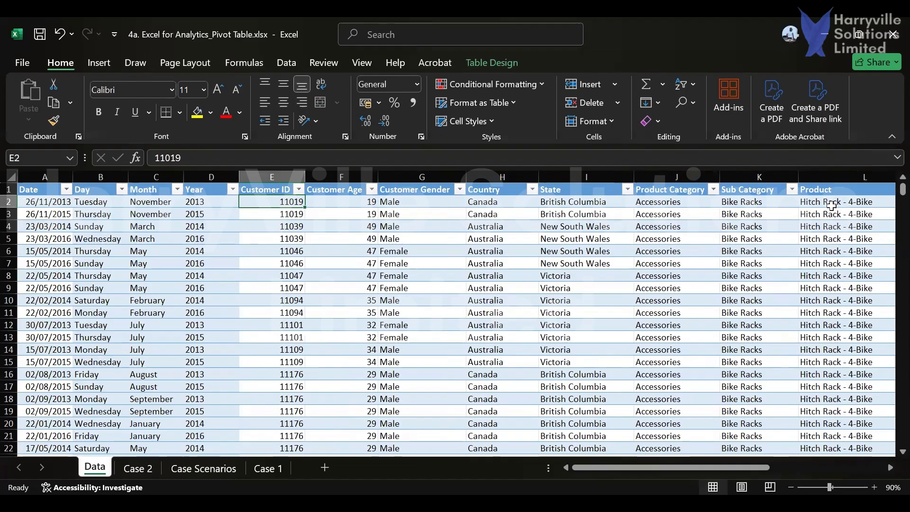
scroll(831, 205, "right", 3)
scroll(830, 205, "right", 2)
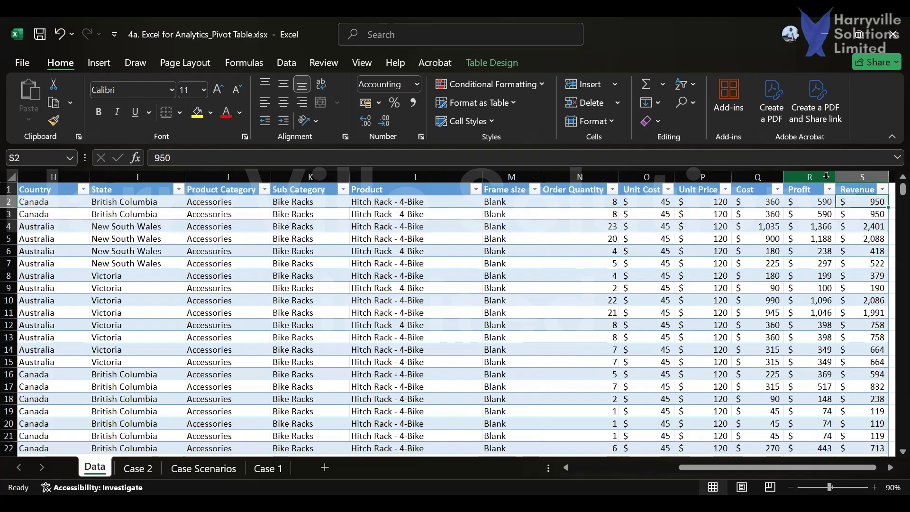
Add the Customer ID field to the pivot table on the Case 2 sheet
left_click(138, 469)
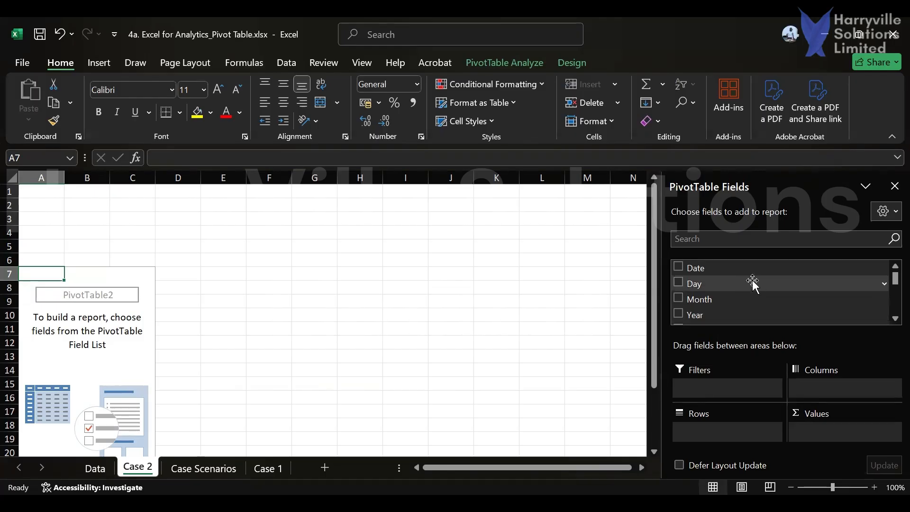
scroll(739, 280, "down", 4)
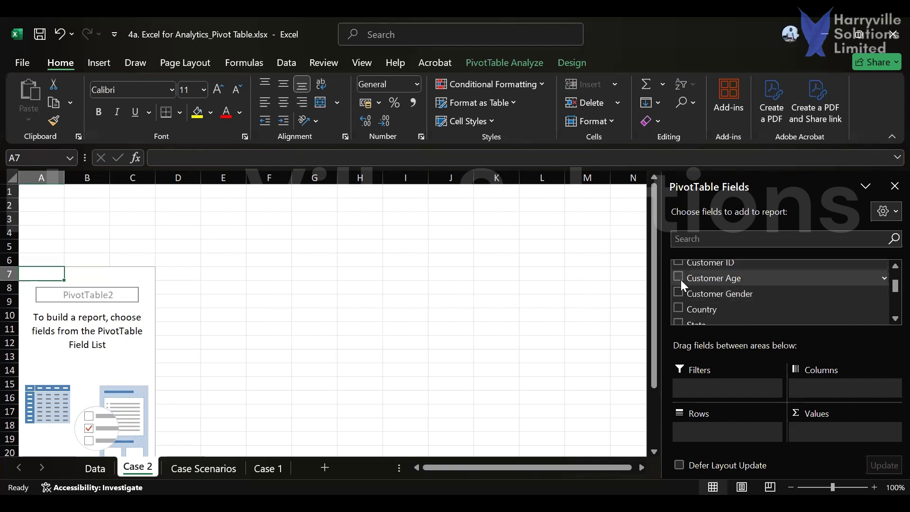
left_click(677, 262)
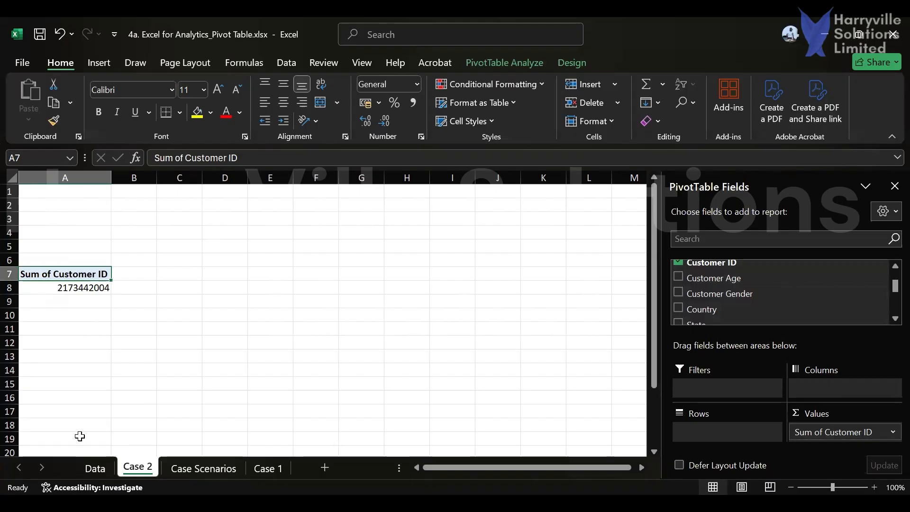
Set the number format of the whole Customer ID column on the Data sheet to Text
left_click(95, 468)
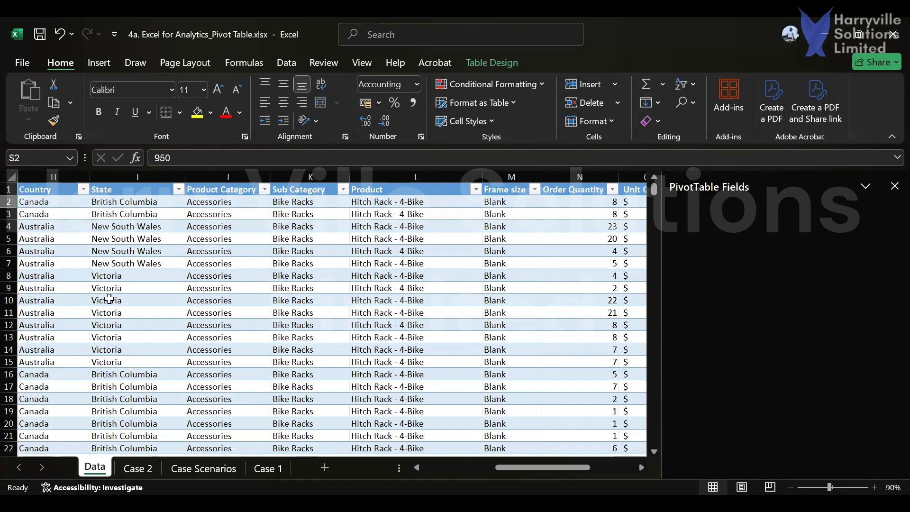
left_click_drag(750, 467, 602, 470)
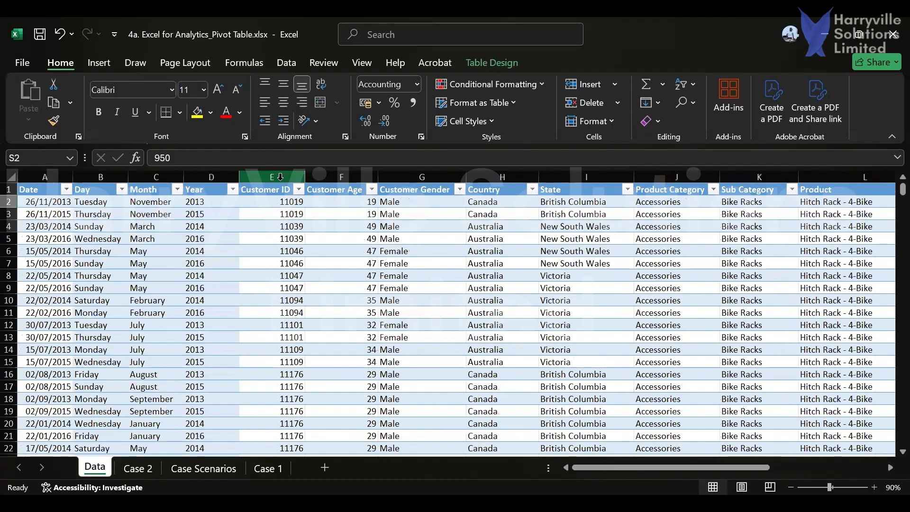
left_click(282, 177)
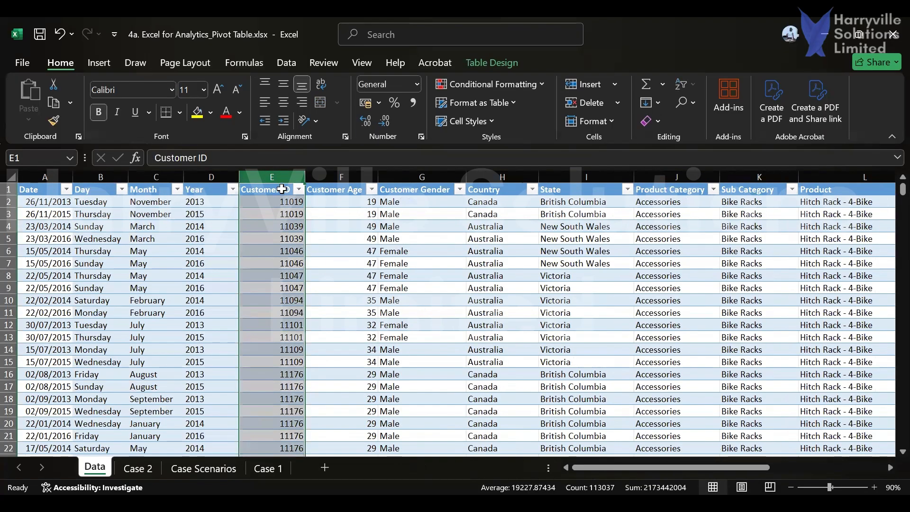
left_click(282, 189)
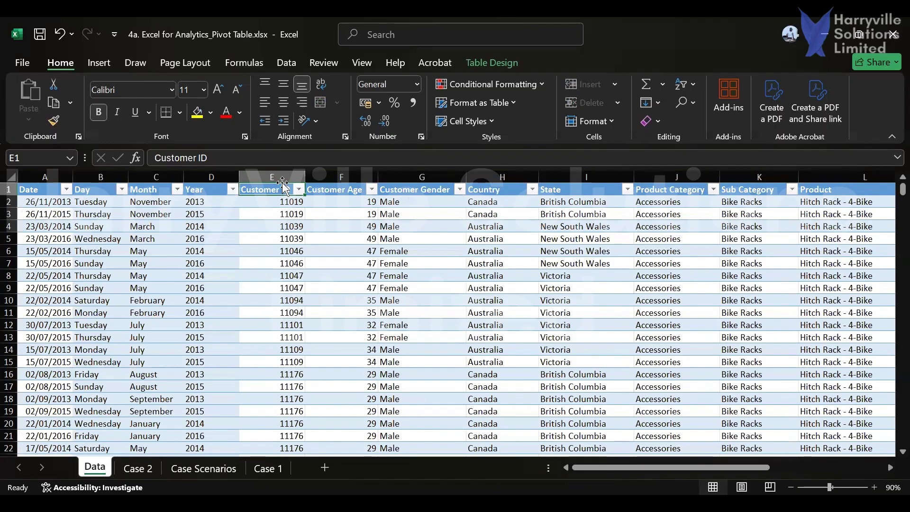
left_click(284, 175)
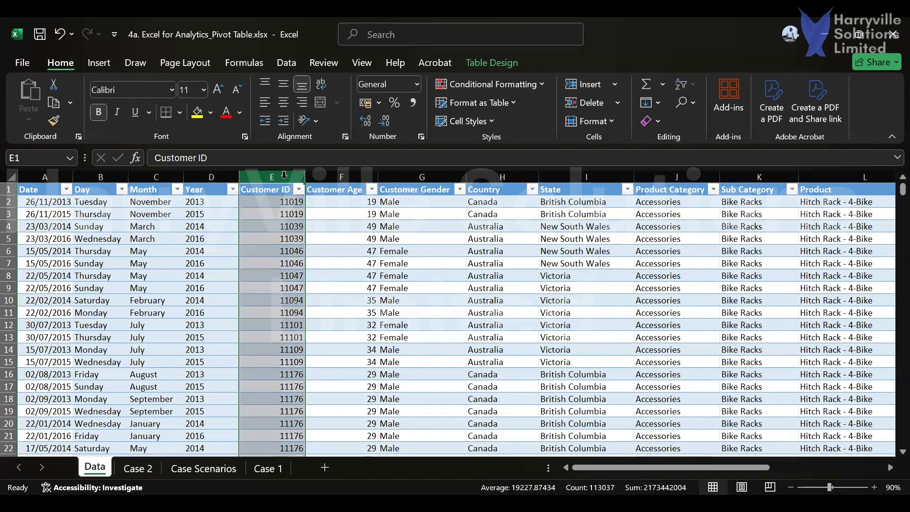
left_click(415, 84)
scroll(397, 314, "down", 2)
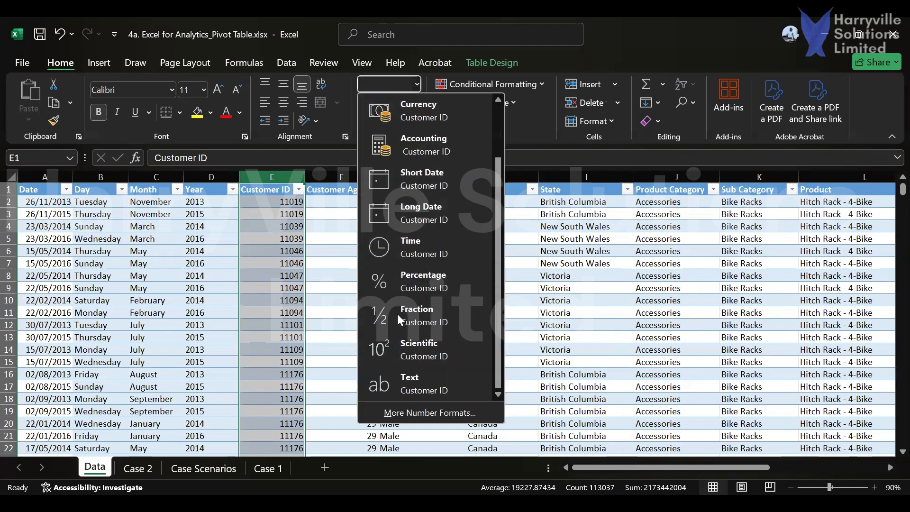
left_click(400, 374)
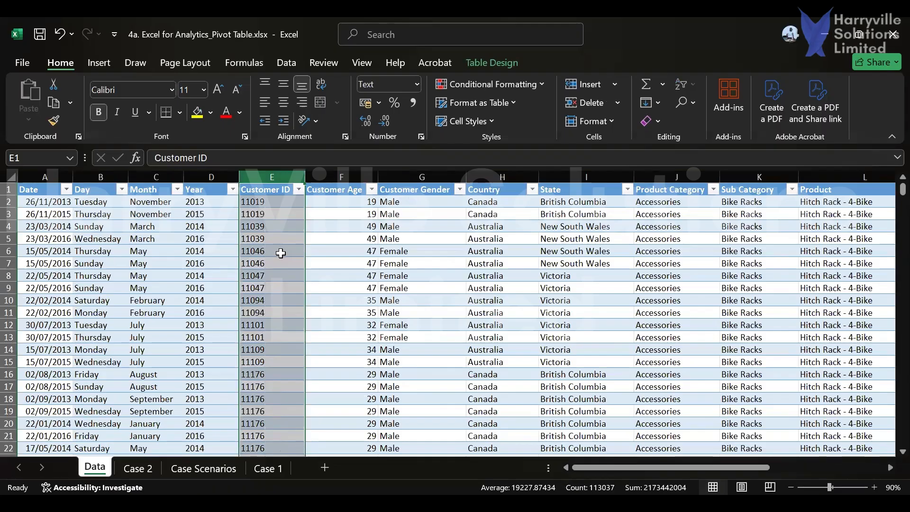
Refresh all of the workbook's data connections and pivot tables
left_click(185, 64)
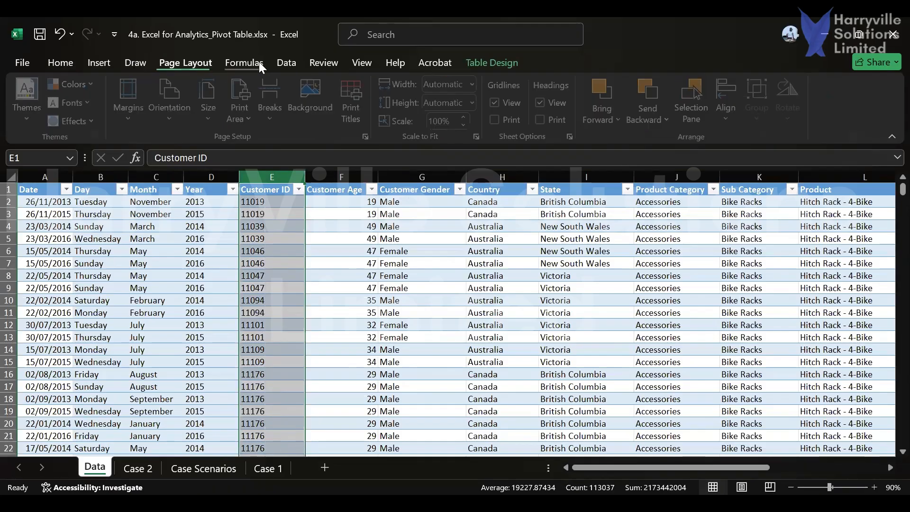
left_click(286, 63)
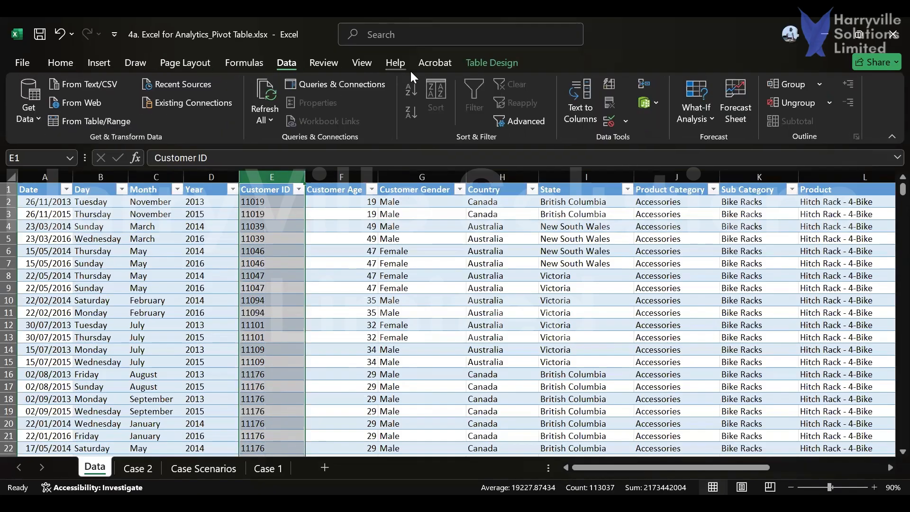
left_click(264, 98)
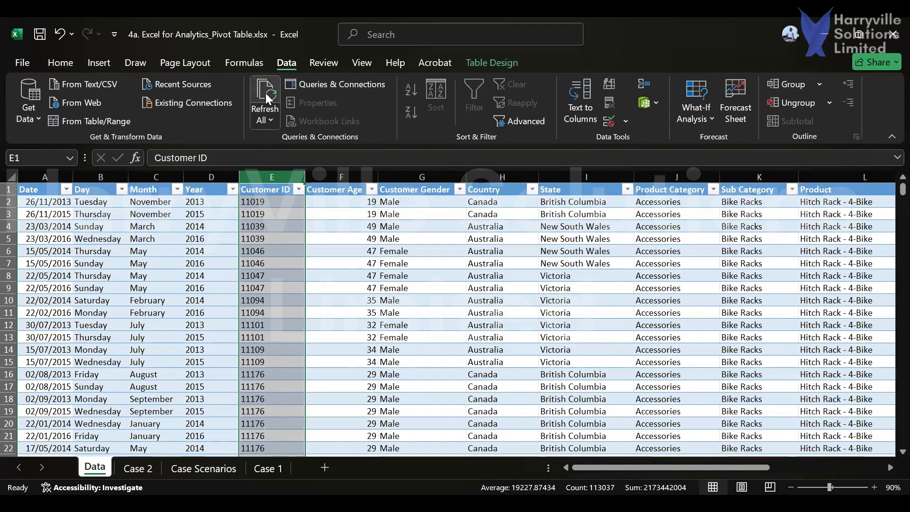
Run Refresh All once more on the workbook and return to the Case 2 sheet
left_click(266, 121)
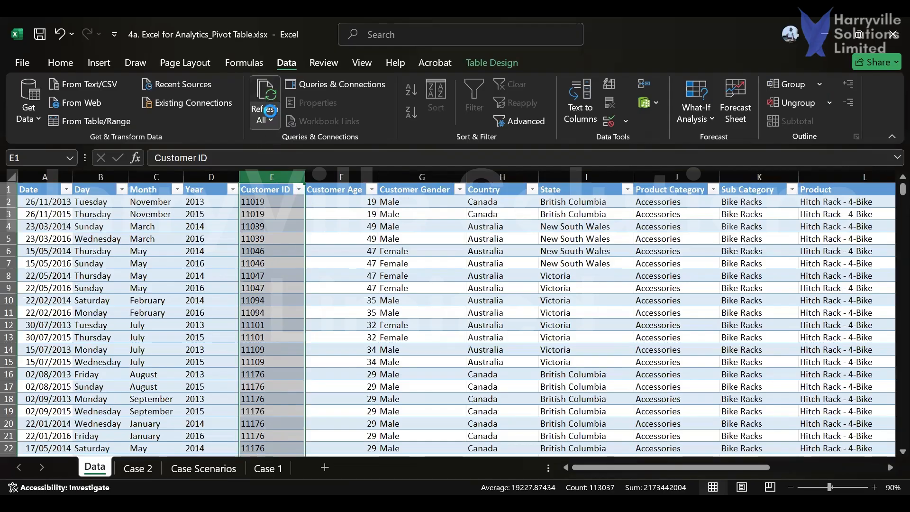
left_click(273, 124)
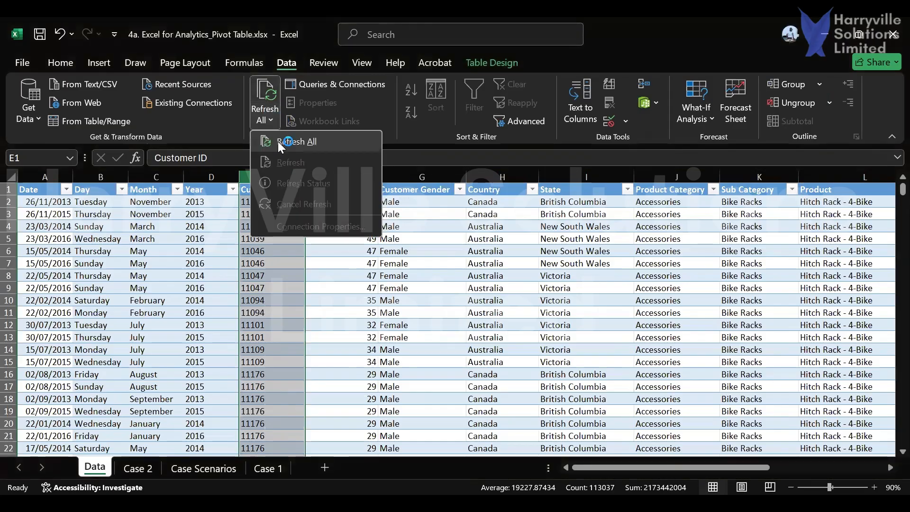
left_click(294, 141)
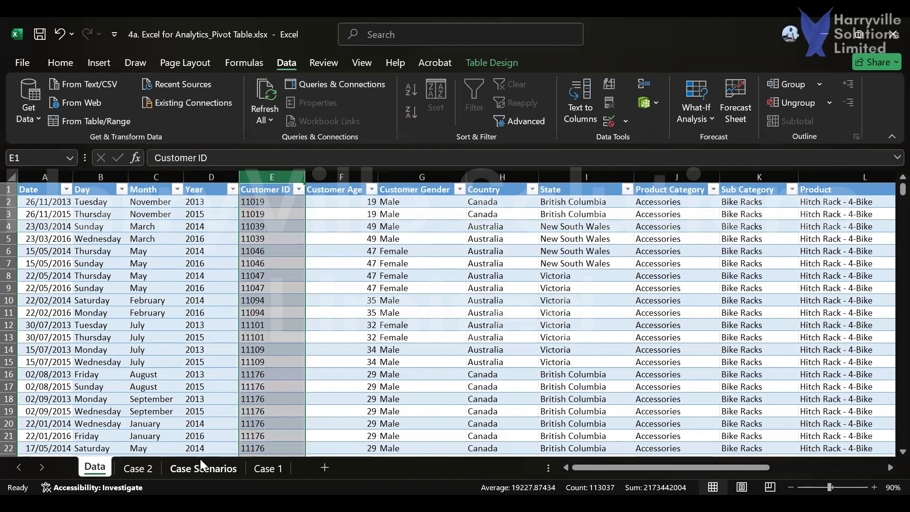
left_click(135, 468)
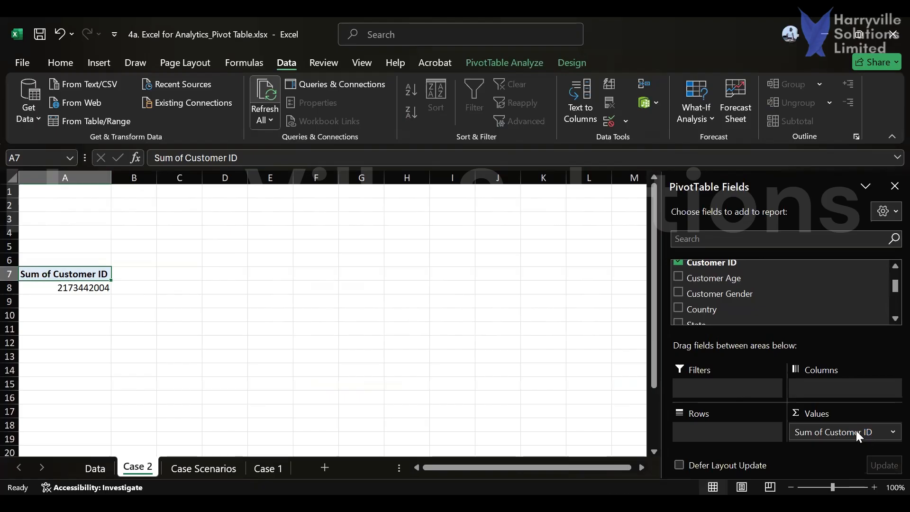
Take the Customer ID field out of the pivot table's values and place it in the rows area instead
left_click(677, 262)
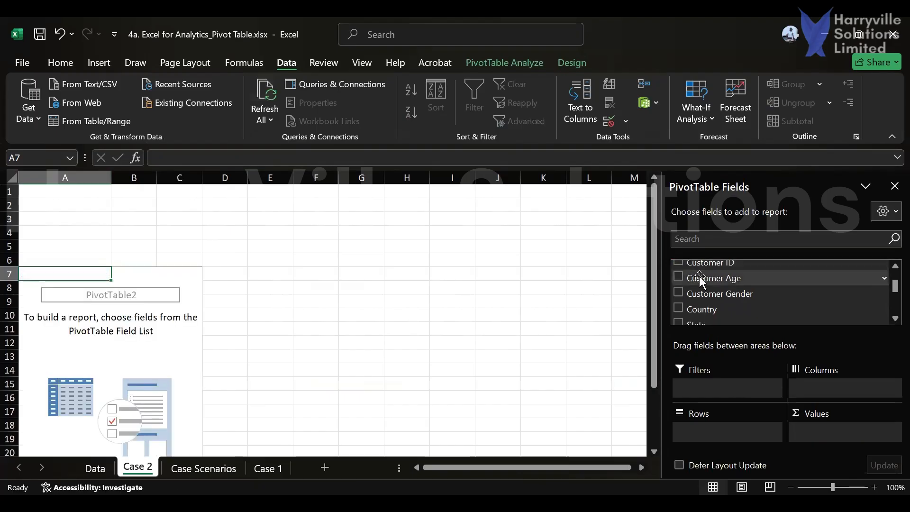
left_click(677, 262)
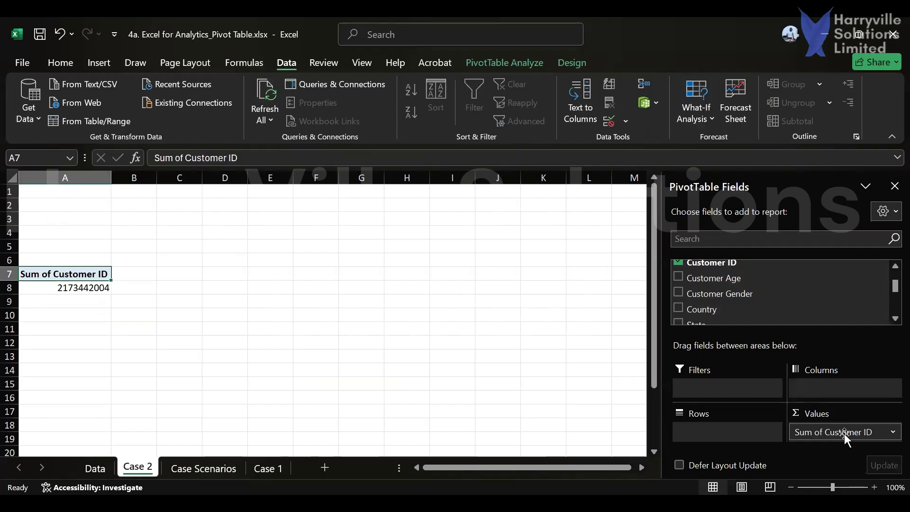
left_click(678, 262)
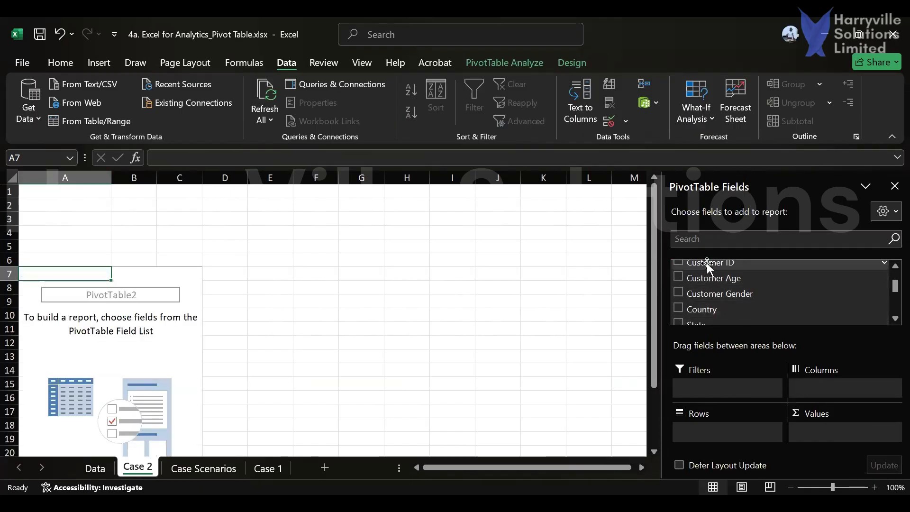
left_click_drag(707, 262, 721, 425)
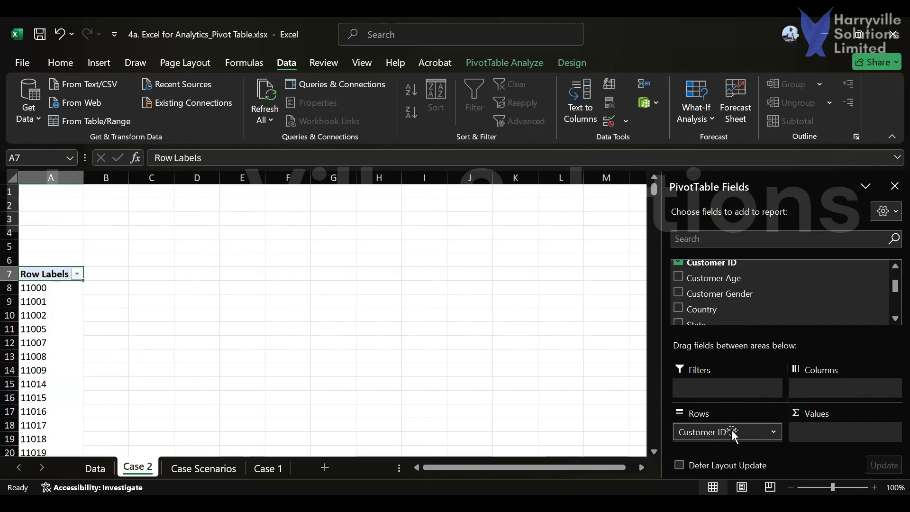
Try the Customer ID field in the columns area, look across the layout, and move the field back to rows
left_click_drag(732, 429, 823, 389)
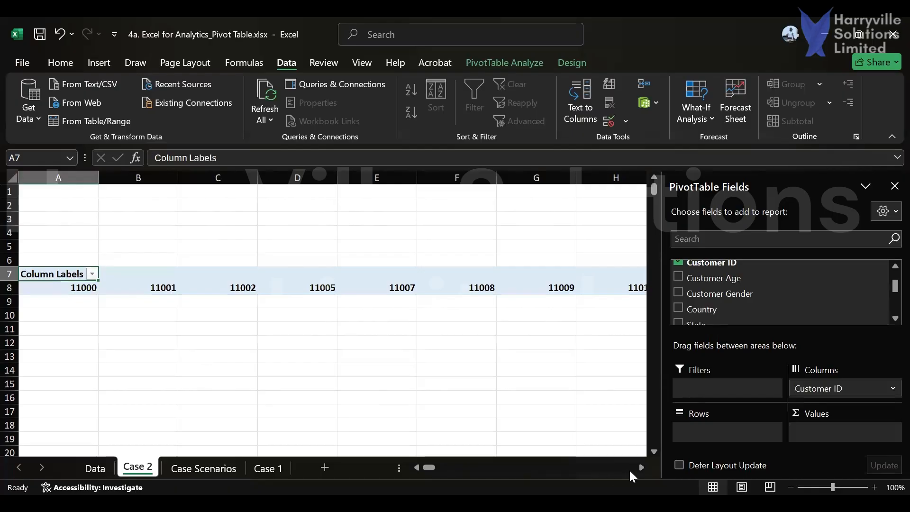
left_click_drag(642, 469, 642, 468)
left_click_drag(433, 468, 550, 469)
left_click_drag(853, 391, 724, 432)
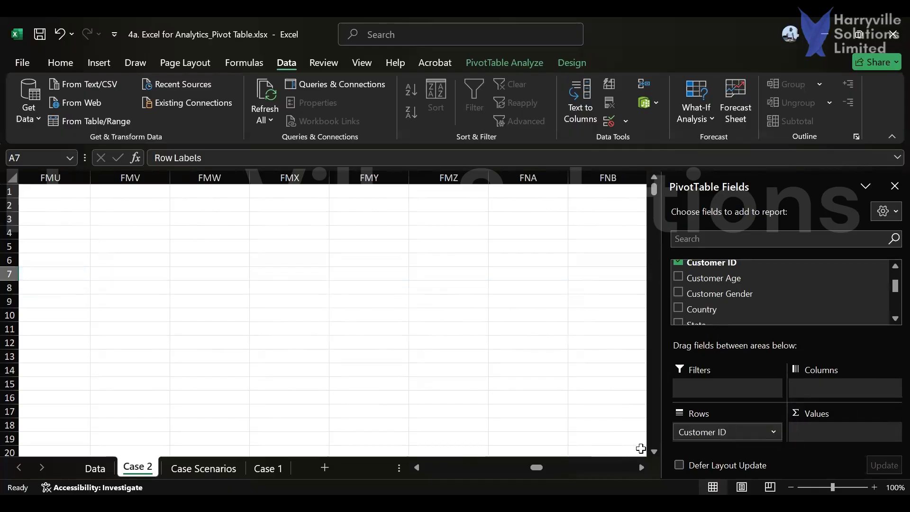
left_click_drag(531, 469, 429, 469)
Add the Revenue field to the Case 2 pivot table as summed values for each customer
left_click(88, 302)
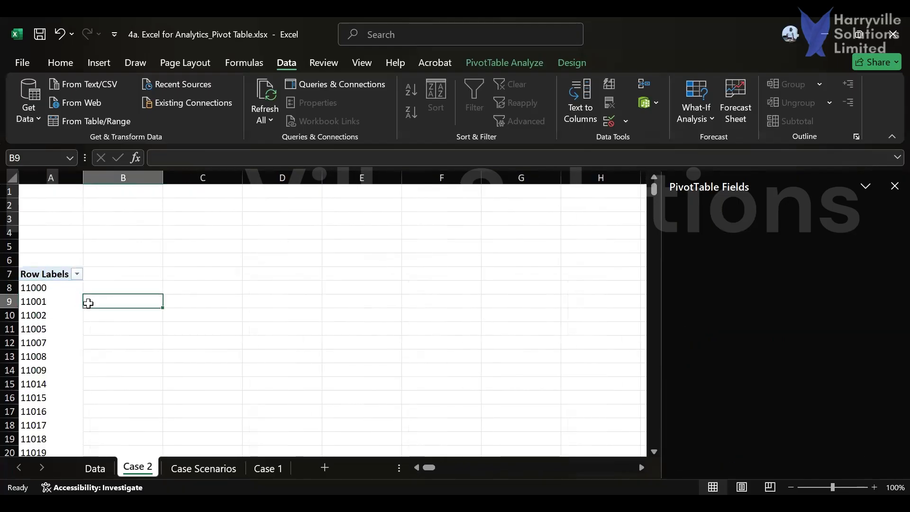
left_click(59, 302)
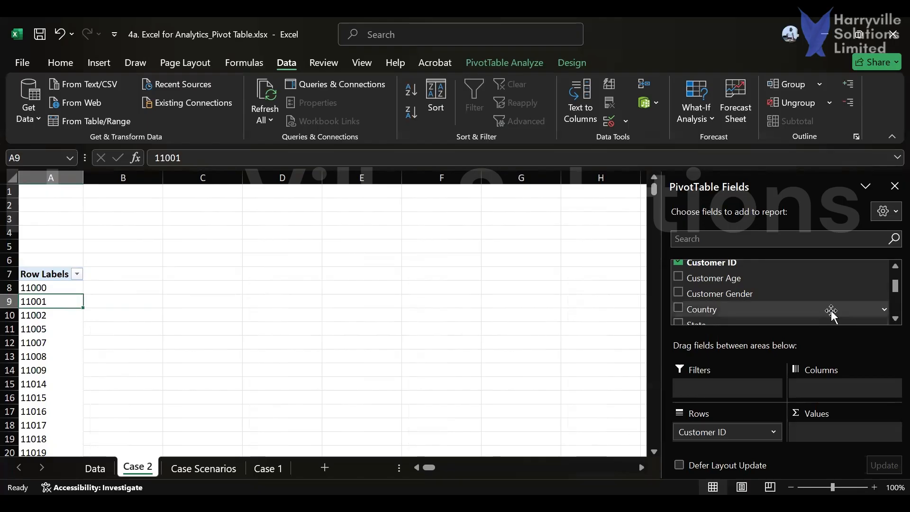
scroll(817, 287, "down", 5)
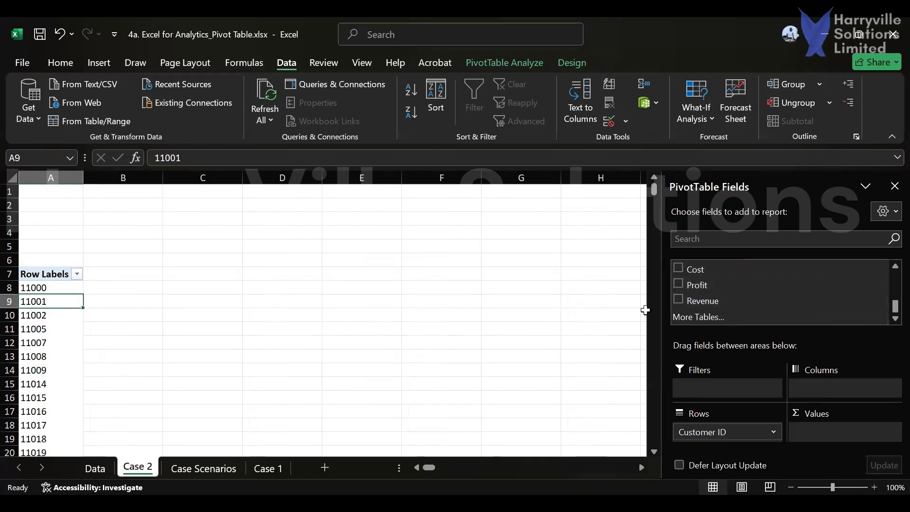
left_click(679, 299)
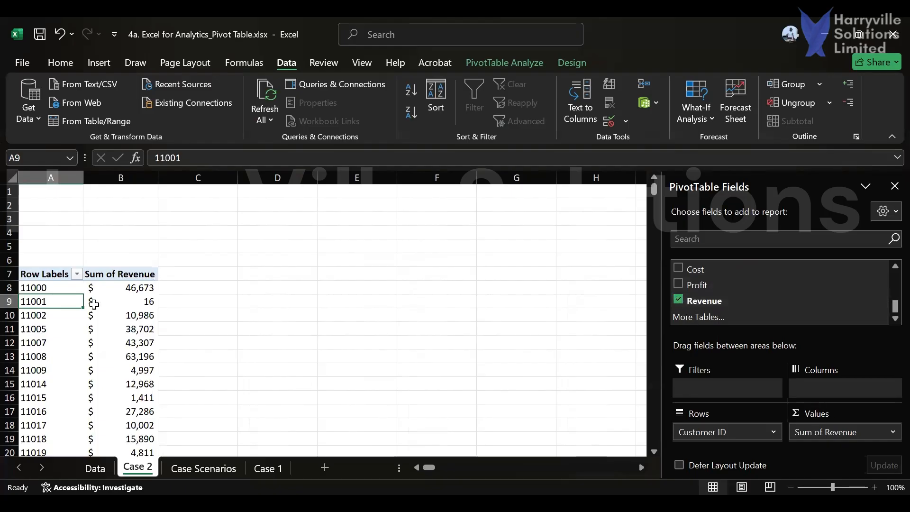
mouse_move(94, 304)
mouse_move(129, 290)
Check the Case 1 pivot table for reference and filter the Case 2 customer rows to the top 5 items by Sum of Revenue
left_click(266, 451)
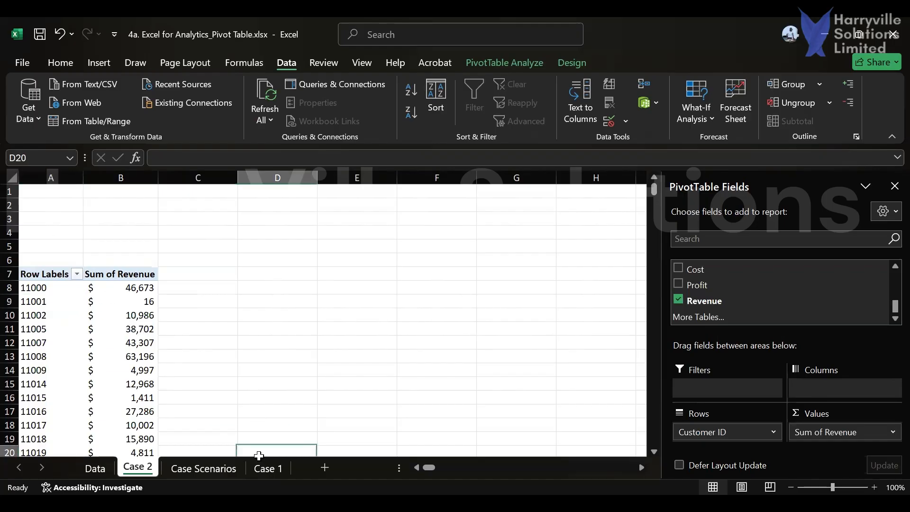
left_click(266, 468)
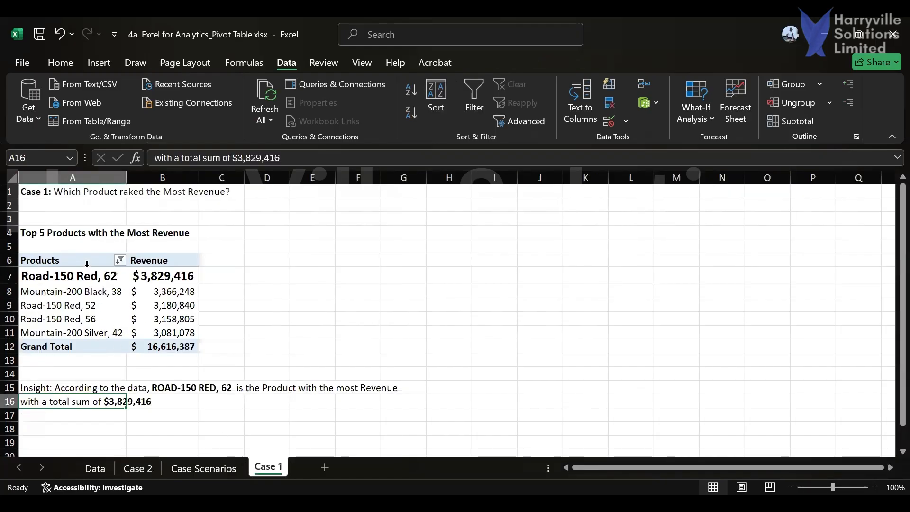
left_click(137, 469)
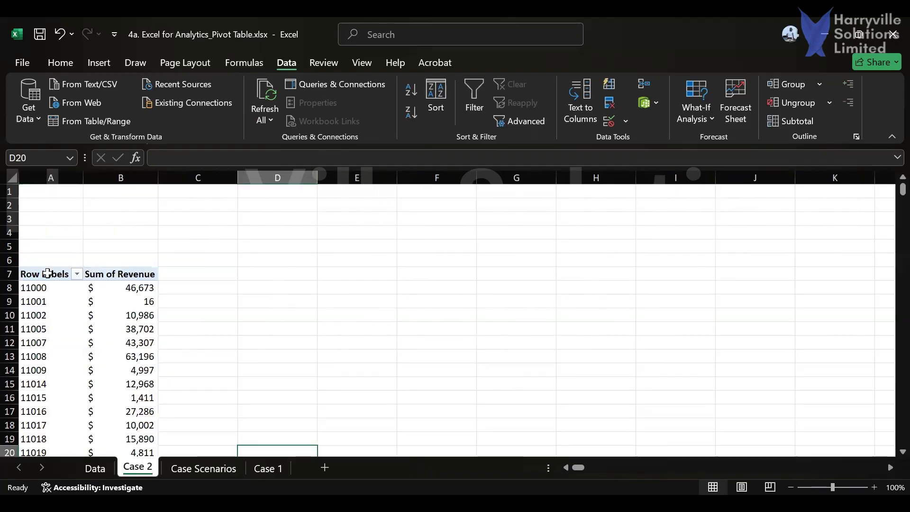
left_click(76, 274)
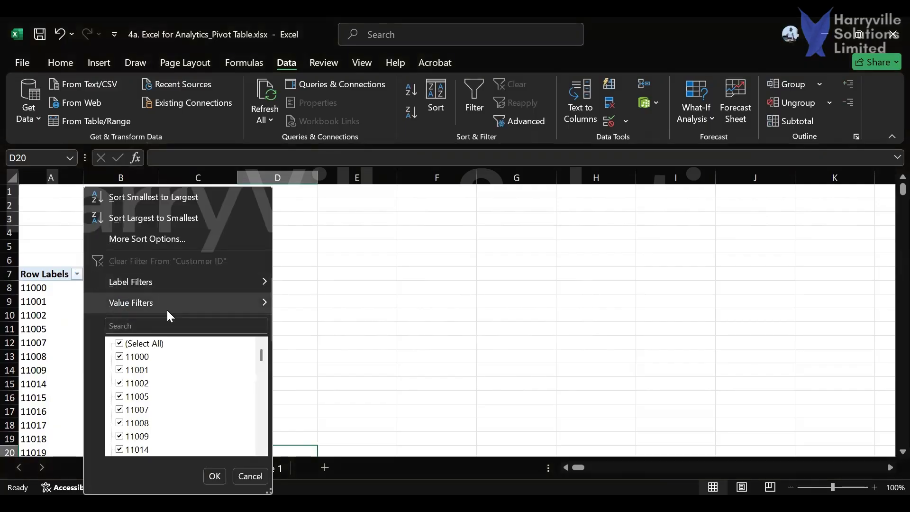
mouse_move(167, 310)
left_click(293, 472)
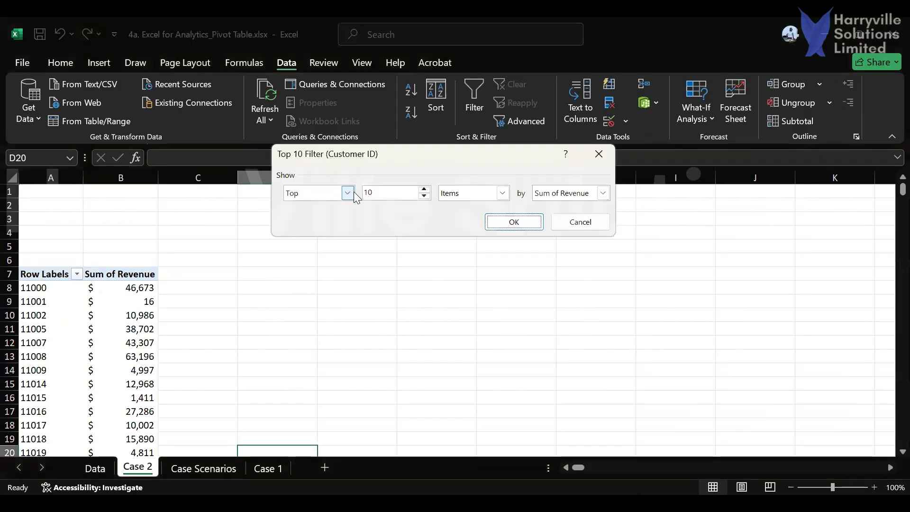
left_click(388, 194)
key("BackSpace")
key("BackSpace")
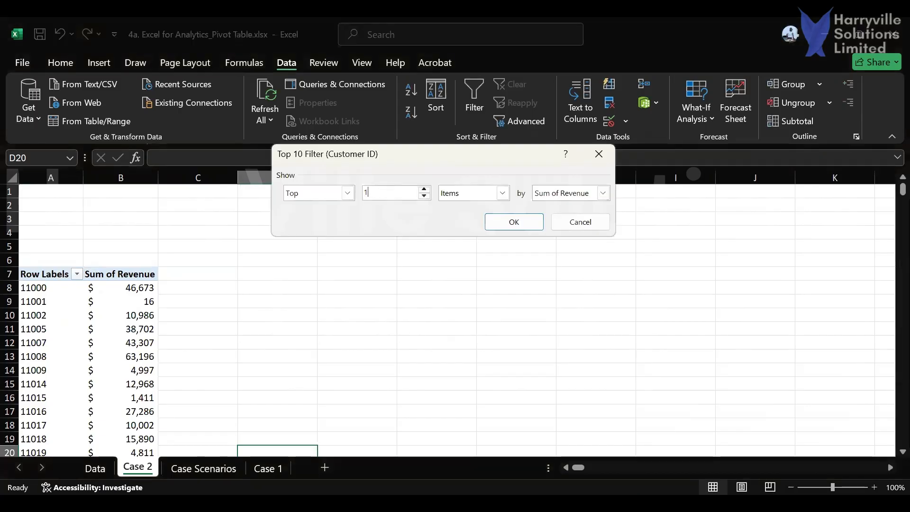
type("5")
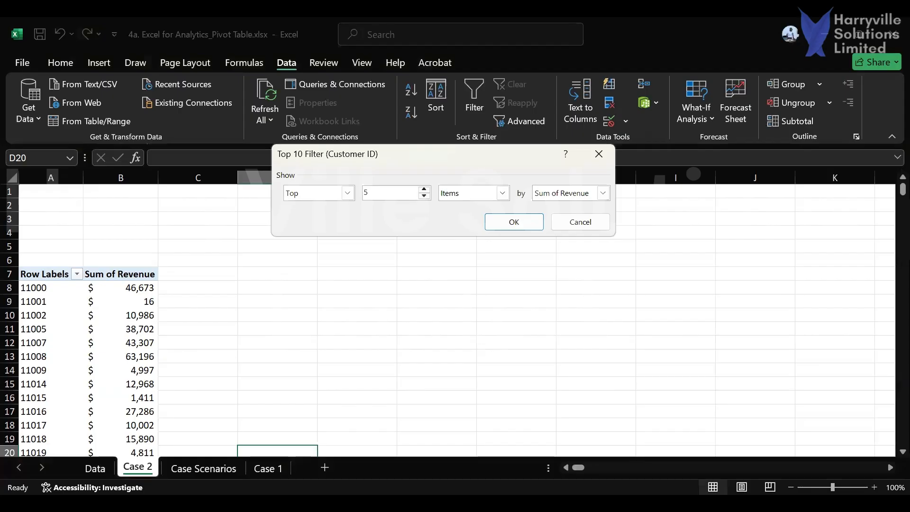
left_click(514, 221)
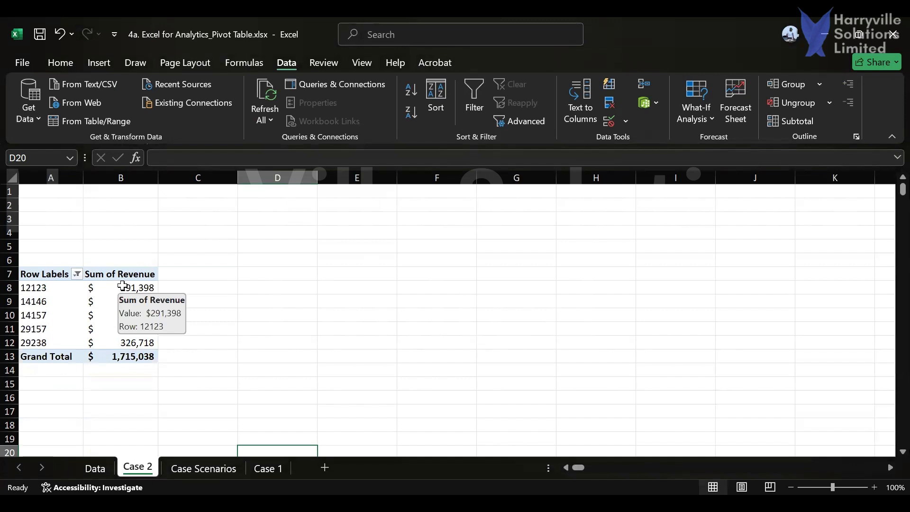
Sort the five customers' Sum of Revenue values from largest to smallest, leaving the Grand Total out of the selection
left_click(122, 285)
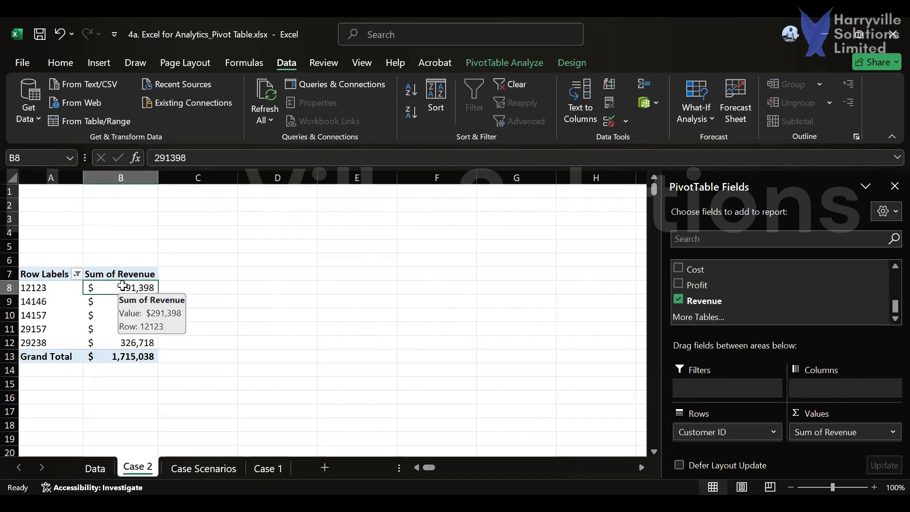
key("ctrl+shift+Down")
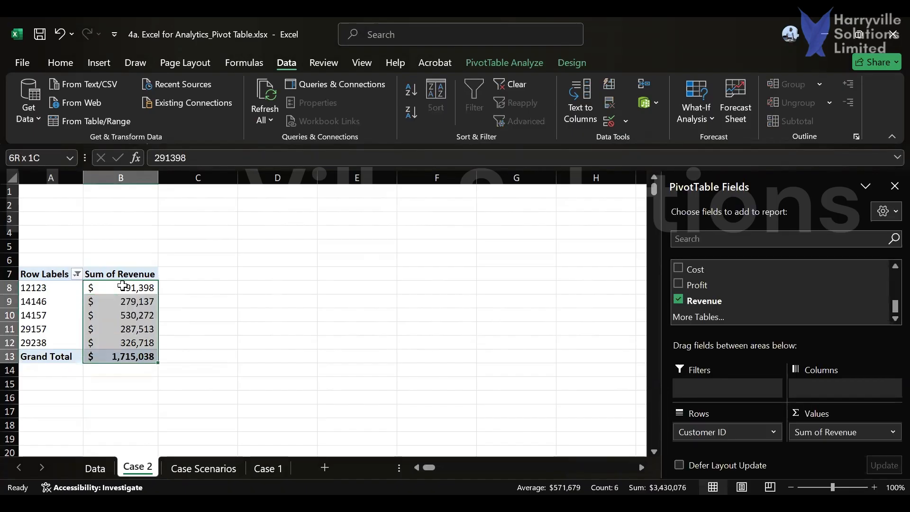
key("shift+Up")
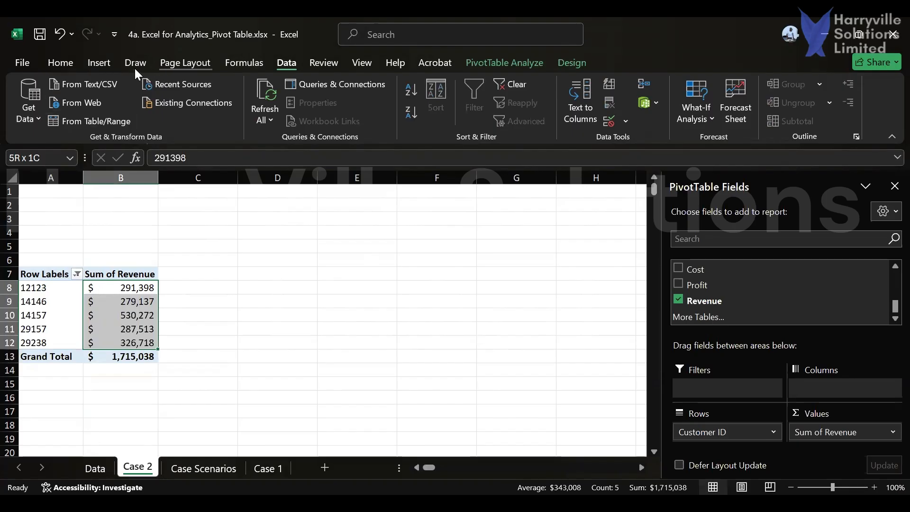
left_click(62, 64)
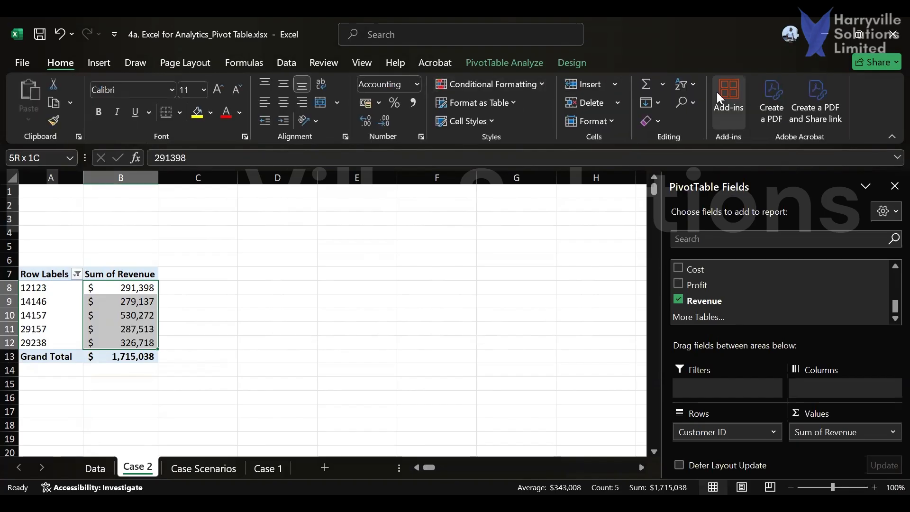
left_click(693, 85)
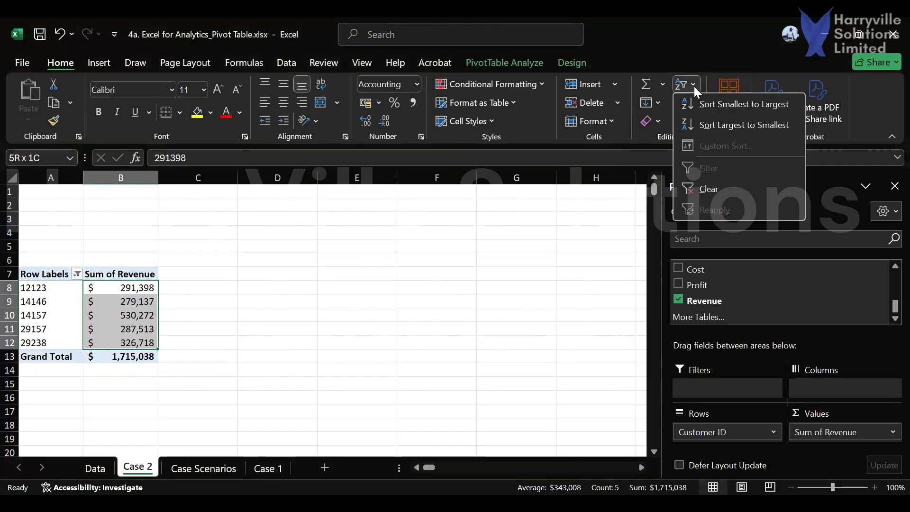
left_click(708, 129)
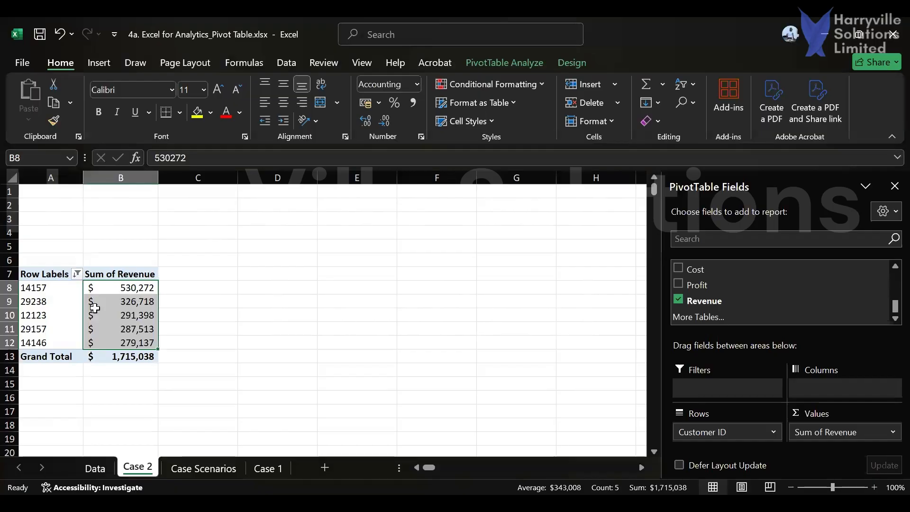
Make the highest-revenue customer's ID and revenue cells bold and enlarge their font to size 14
left_click(67, 287)
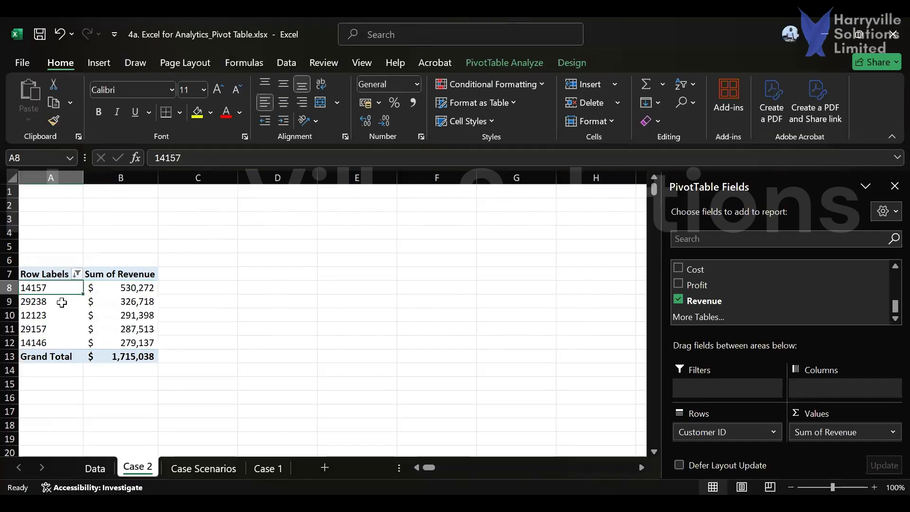
mouse_move(138, 285)
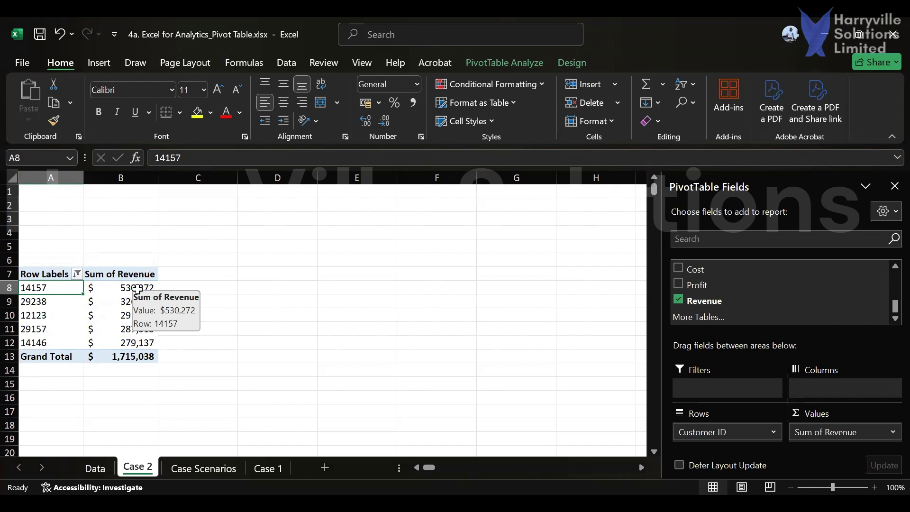
left_click(138, 290)
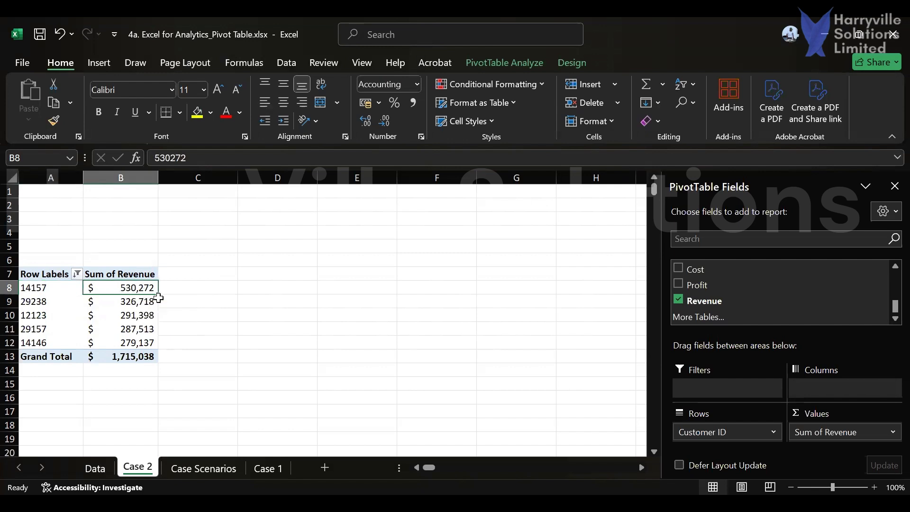
key("shift+Left")
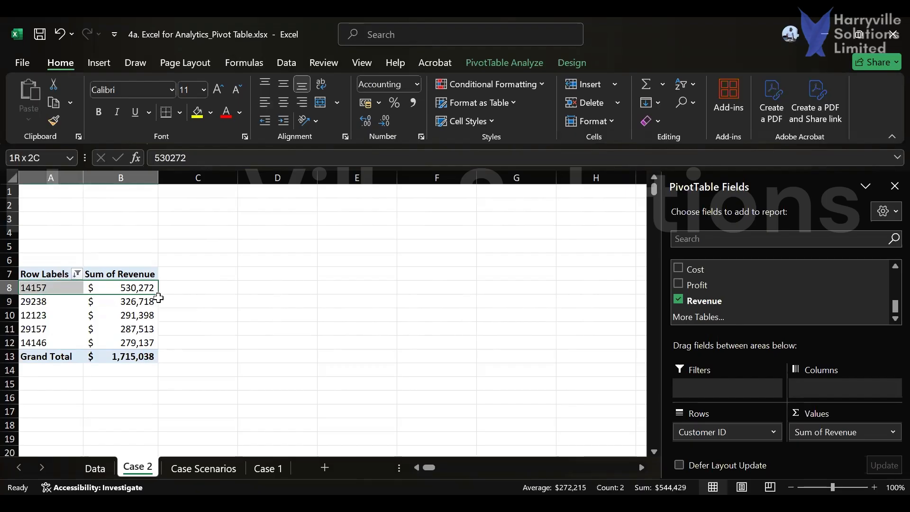
key("ctrl+b")
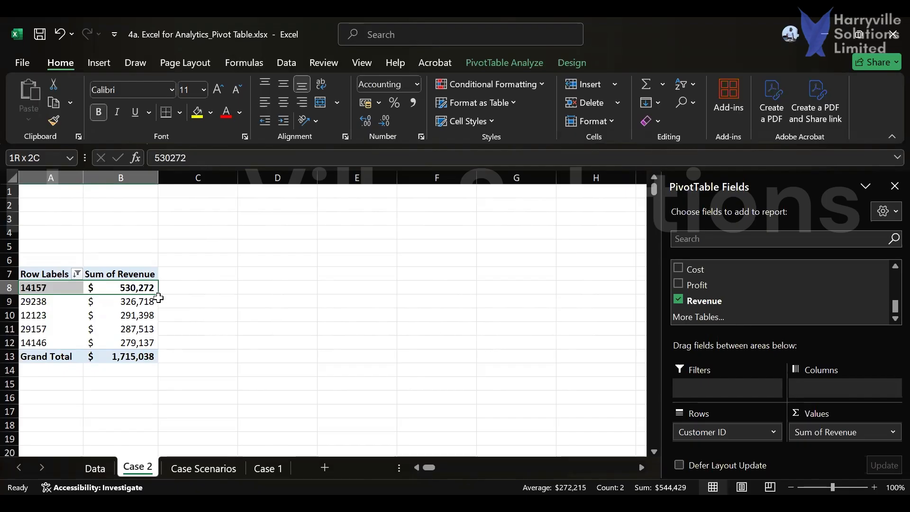
left_click(219, 92)
left_click(219, 93)
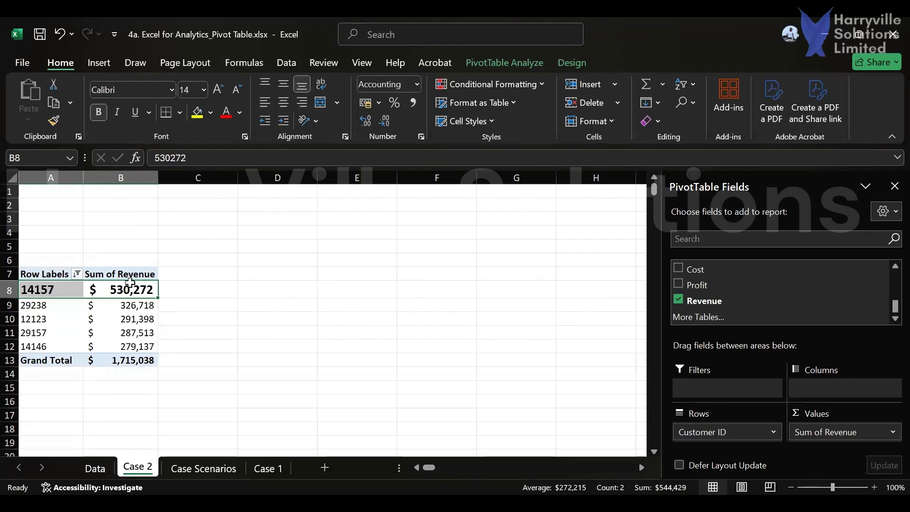
Rename the Sum of Revenue header in the Case 2 pivot table as Revenue, keeping the space in front of it
left_click(122, 274)
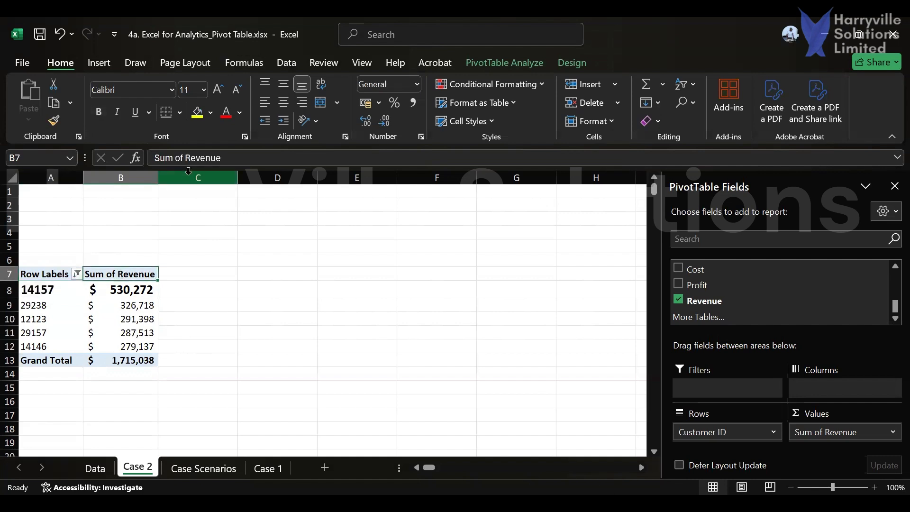
left_click(183, 158)
key("BackSpace")
key("BackSpace")
key("BackSpace")
key("BackSpace")
key("BackSpace")
key("BackSpace")
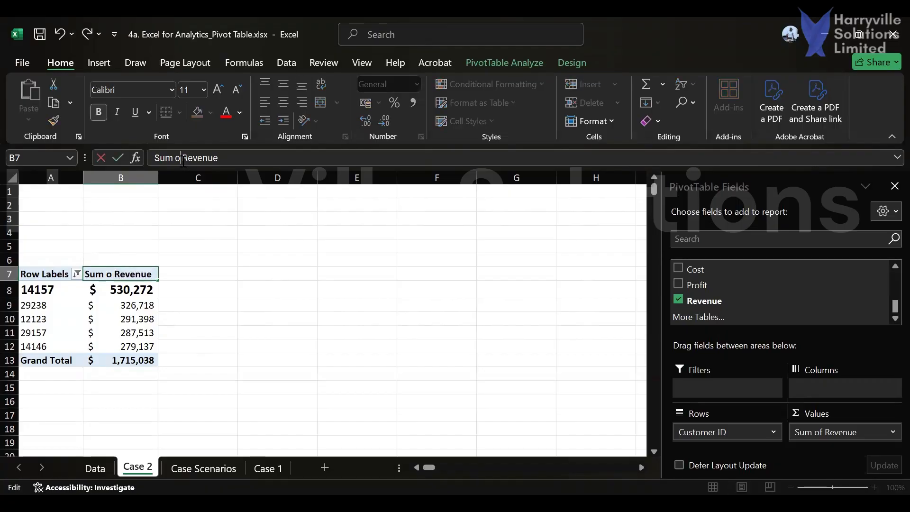
key("Return")
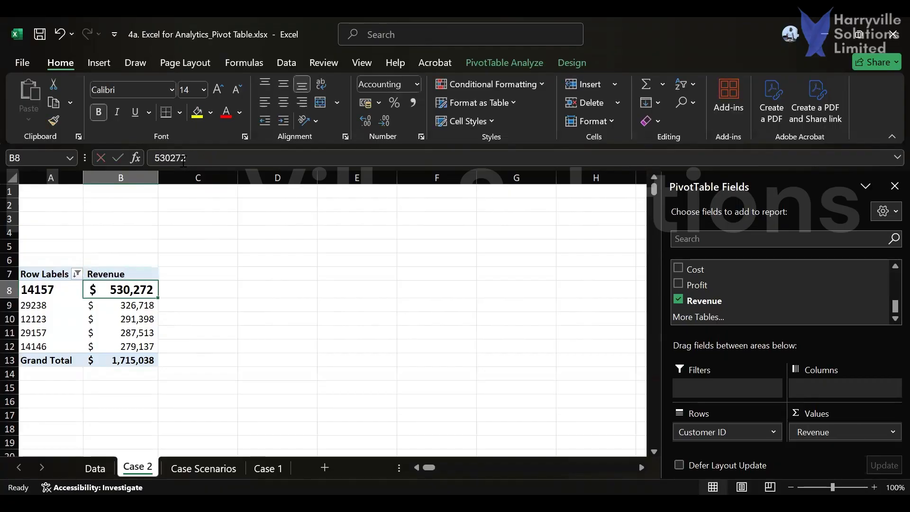
Rename the Row Labels header of the Case 2 pivot table as Customers
left_click(58, 274)
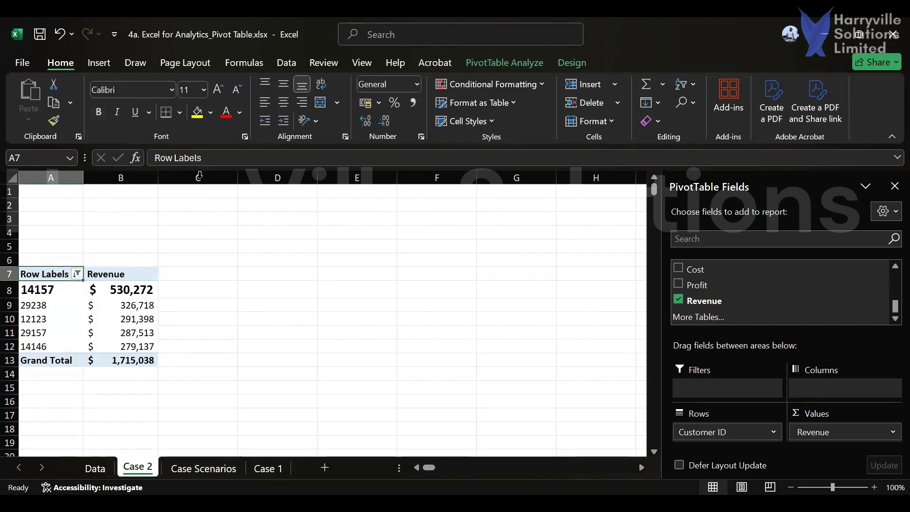
left_click(213, 163)
key("BackSpace")
key("BackSpace")
key("BackSpace")
key("BackSpace")
key("BackSpace")
key("BackSpace")
key("BackSpace")
key("BackSpace")
key("BackSpace")
key("BackSpace")
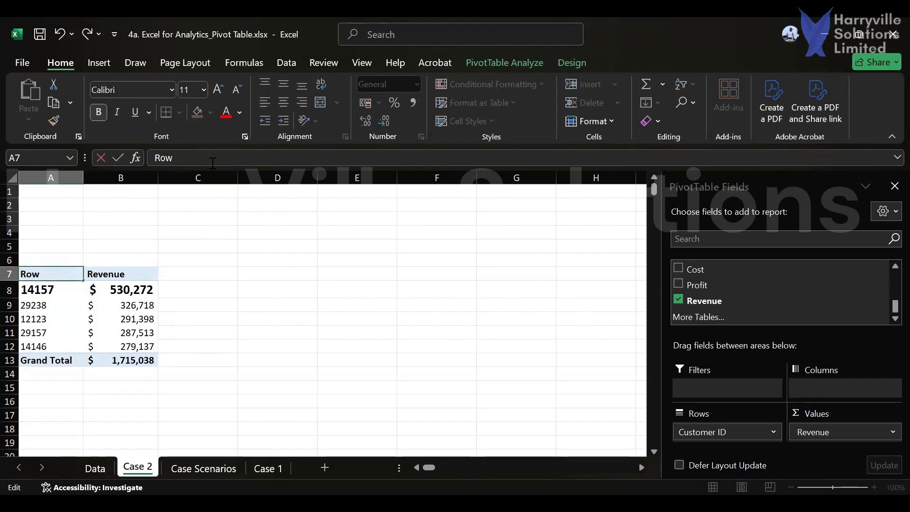
type("Customers")
key("Return")
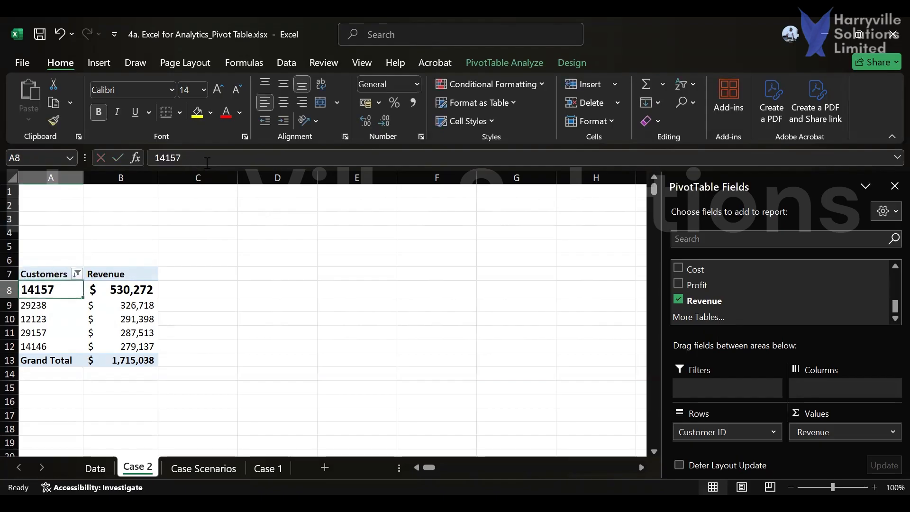
Enter "Case 2: Who are te Top 5 and Bottom 5 Customers?" in cell A1, with only "Case 2:" in bold
left_click(53, 204)
left_click(54, 192)
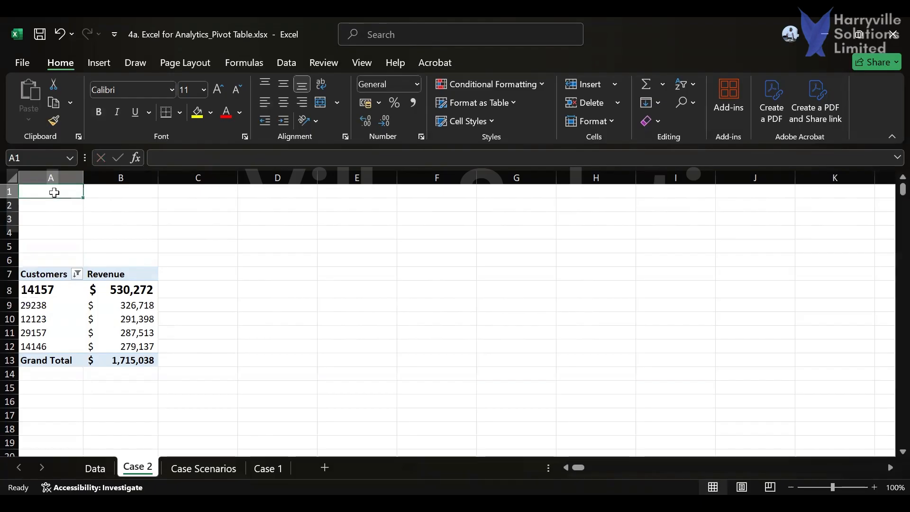
key("ctrl+b")
type("Cse")
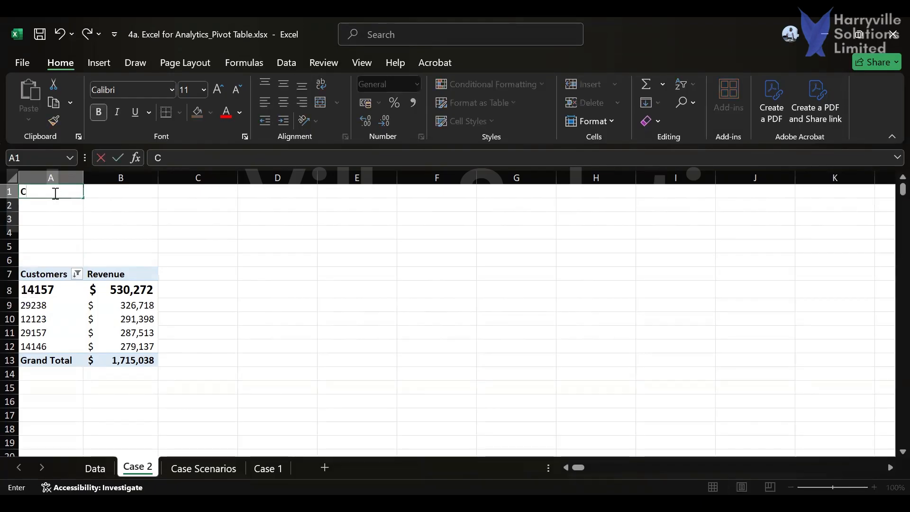
key("BackSpace")
key("BackSpace")
type("ase 2:")
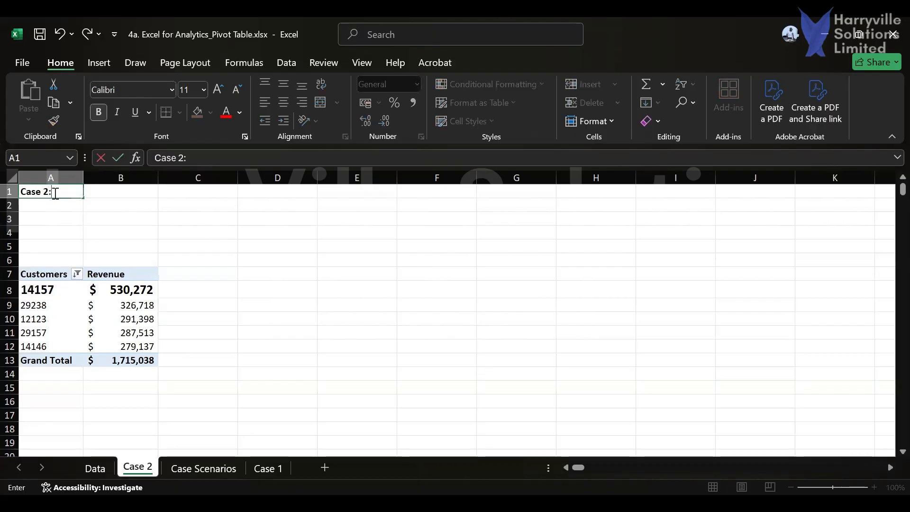
key("ctrl+b")
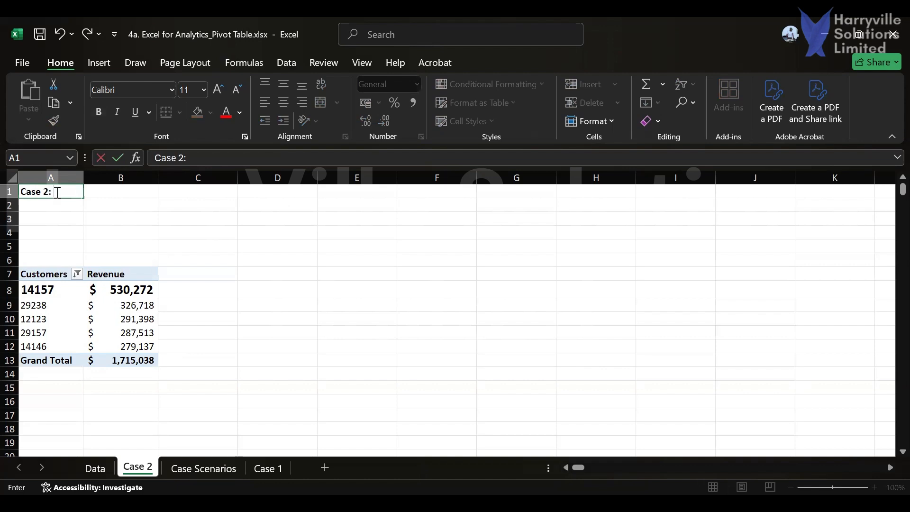
type("Who are te Top 5 and")
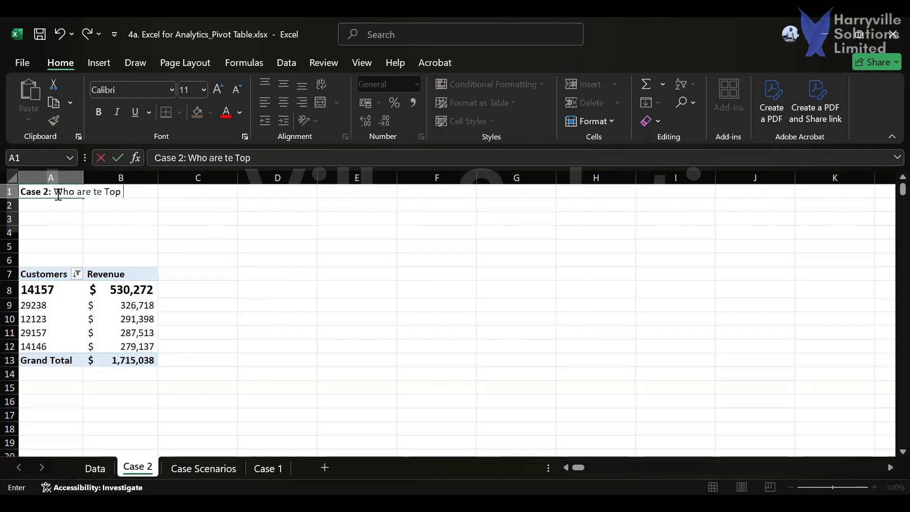
type(" Bottom 5 Cust")
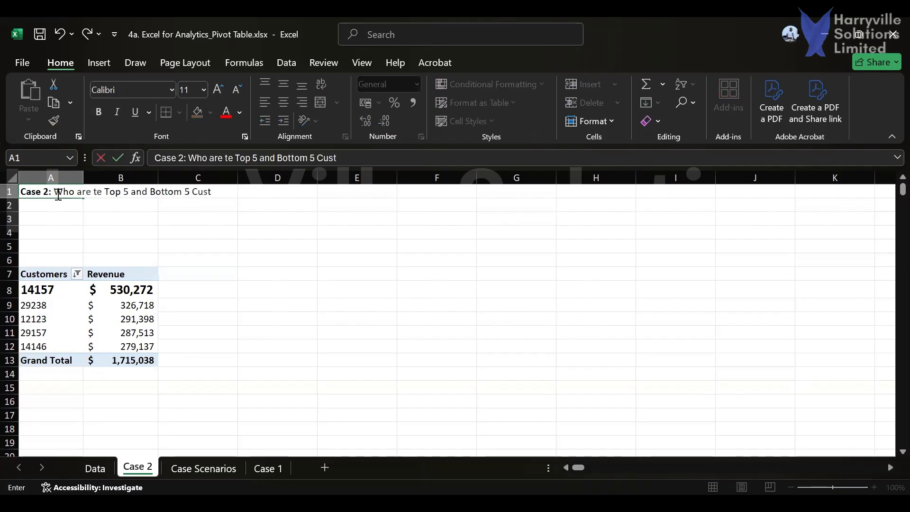
type("omers")
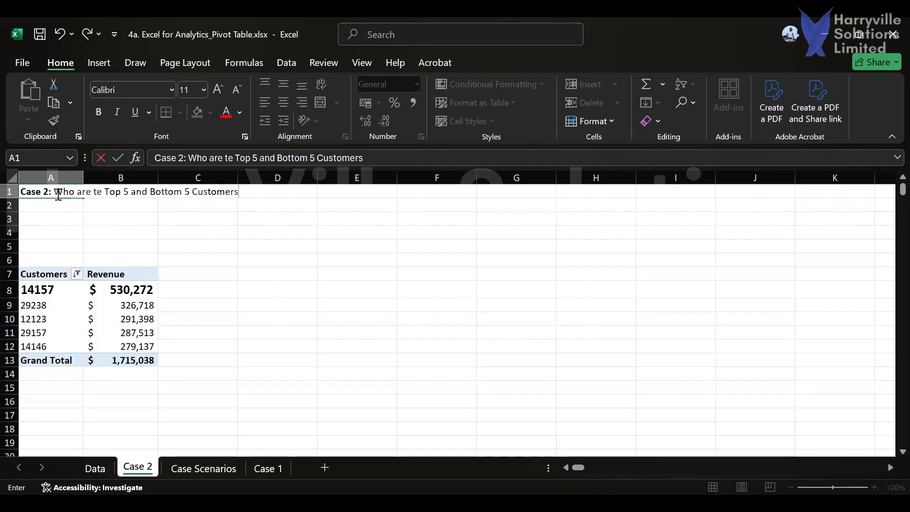
type("?")
key("Return")
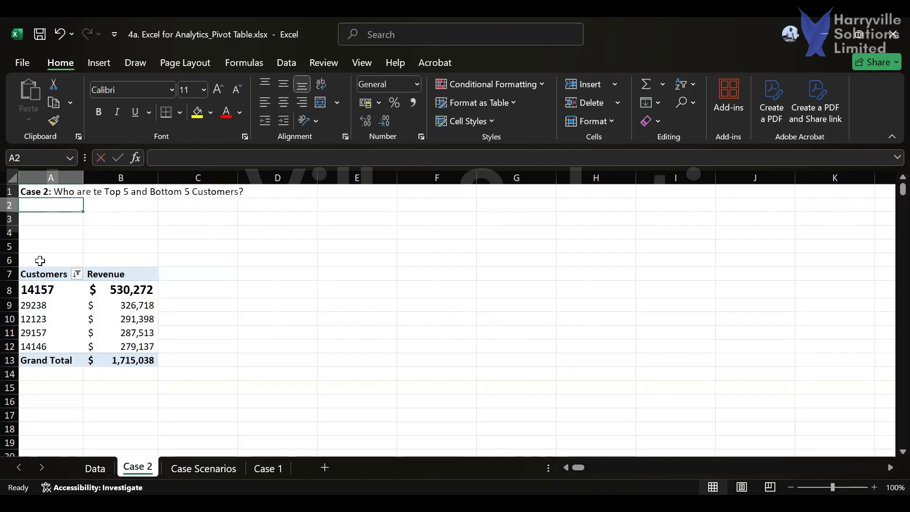
Add the bold label "Top 5 Customers" in cell A5 above the pivot table
left_click(34, 247)
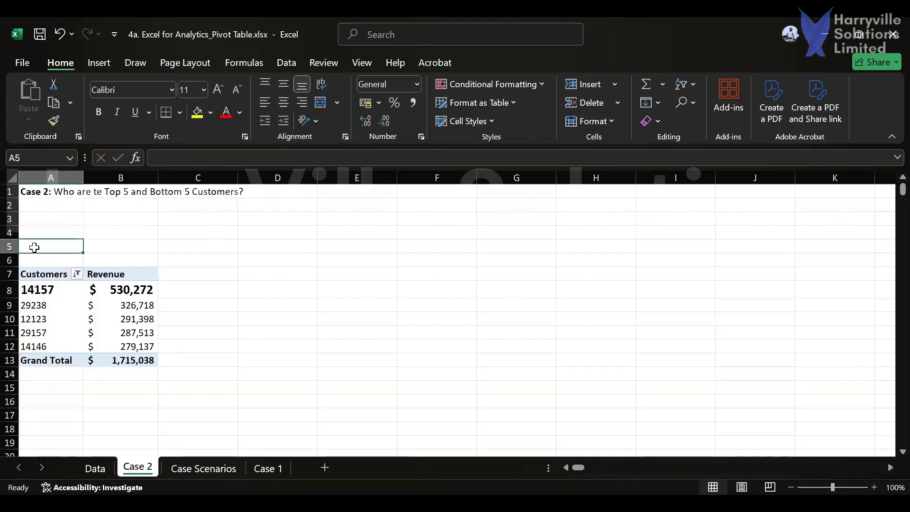
key("ctrl+b")
type("Top 5 Customers")
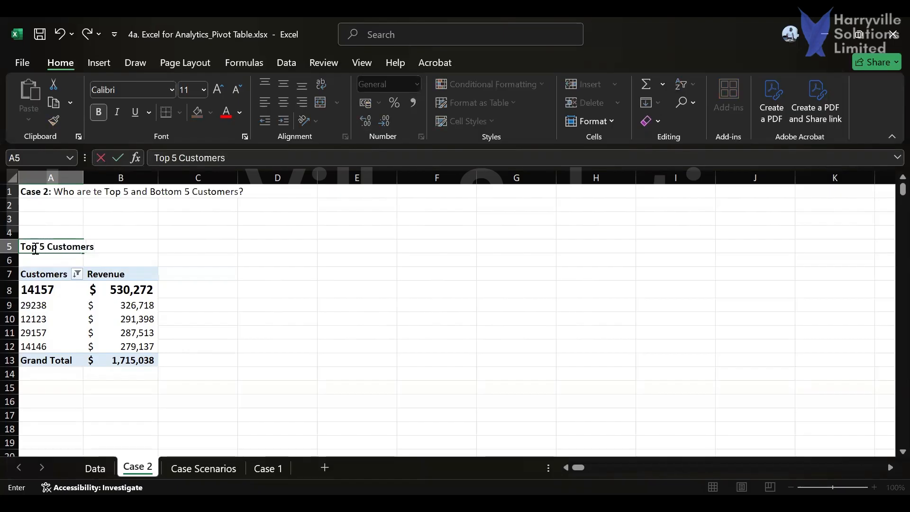
key("Return")
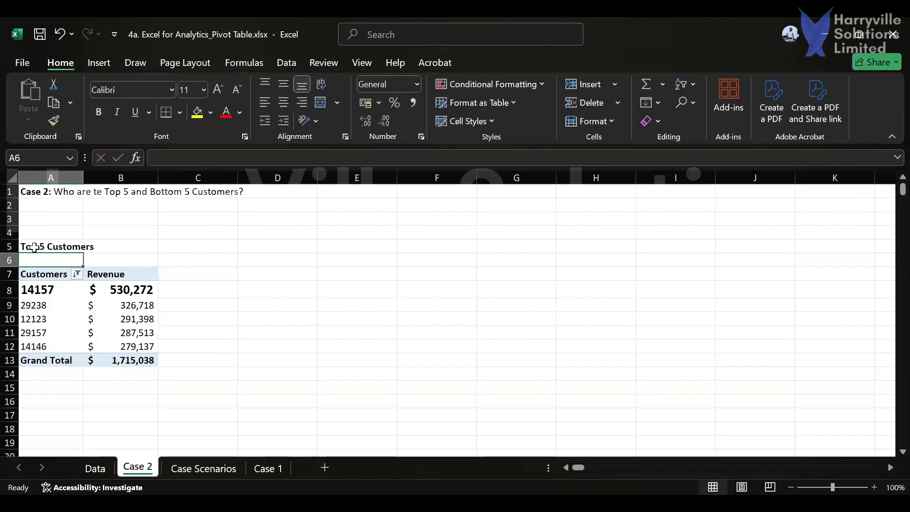
Copy the entire top five customers pivot table and paste the duplicate at cell D7
mouse_move(91, 285)
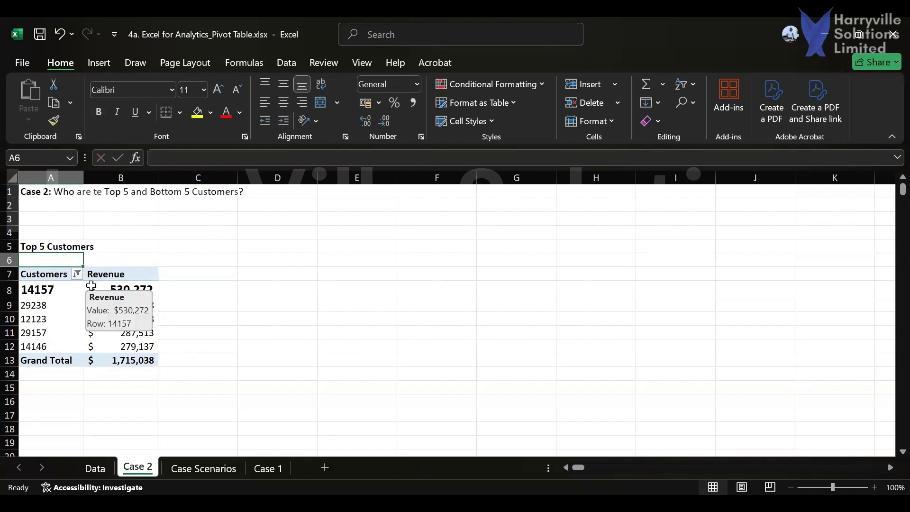
key("Down")
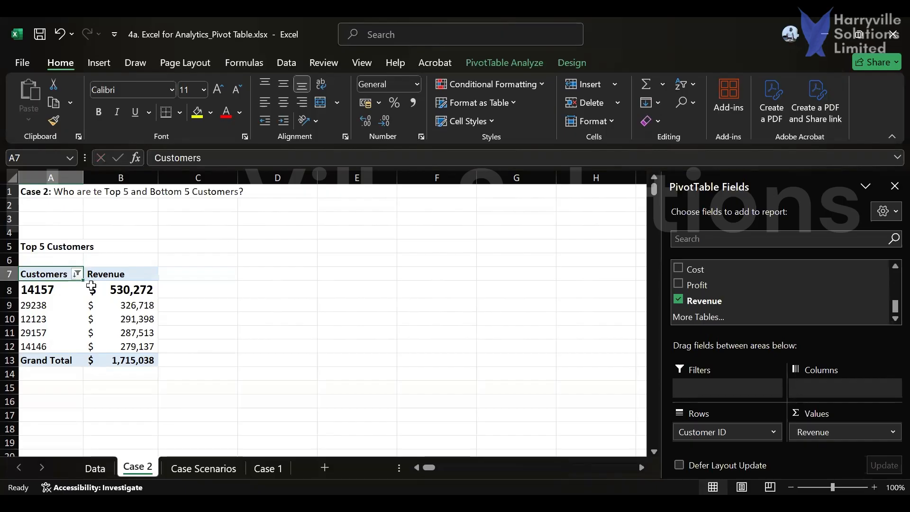
left_click(271, 274)
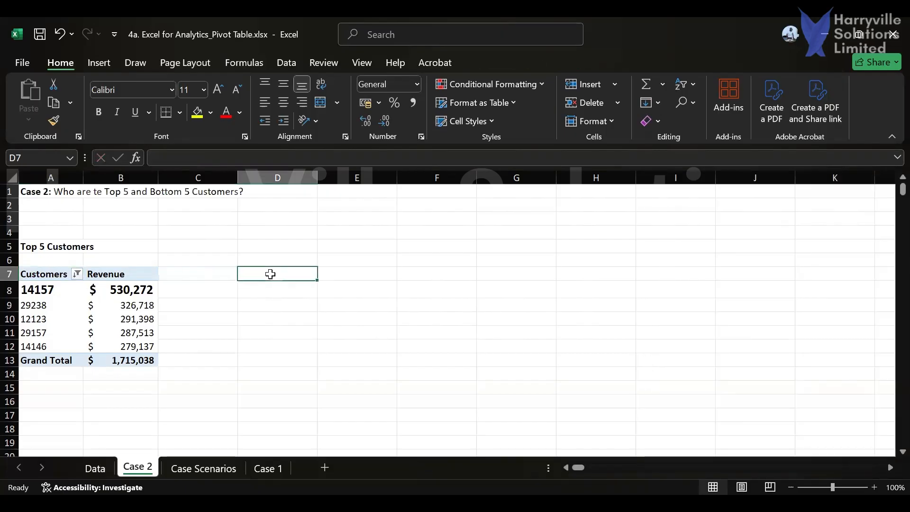
left_click(38, 306)
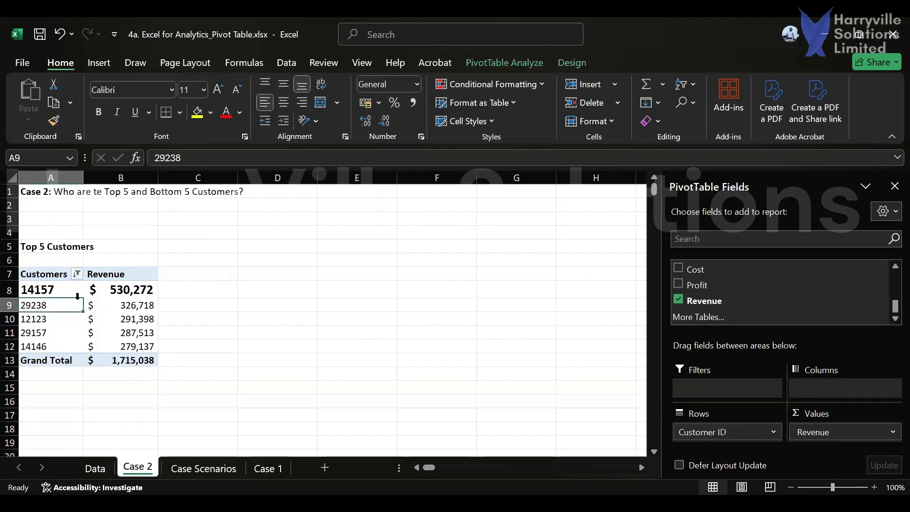
key("ctrl+a")
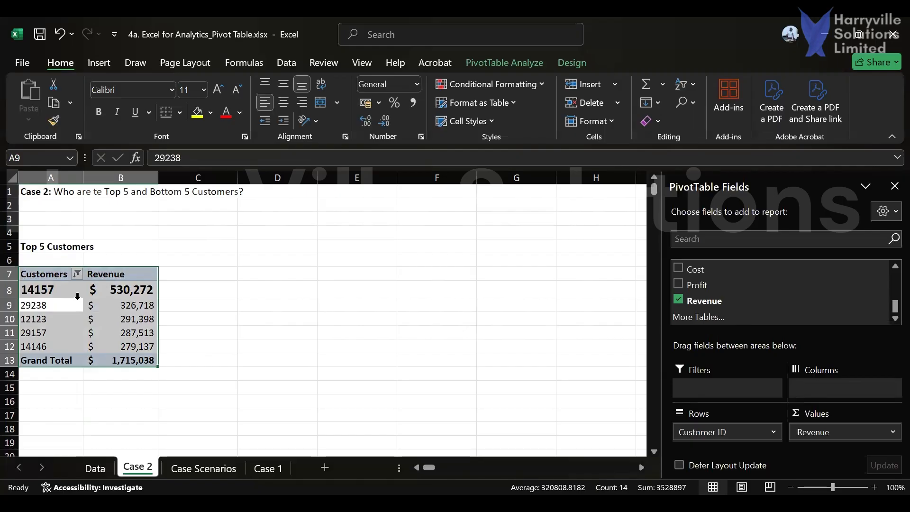
key("ctrl+c")
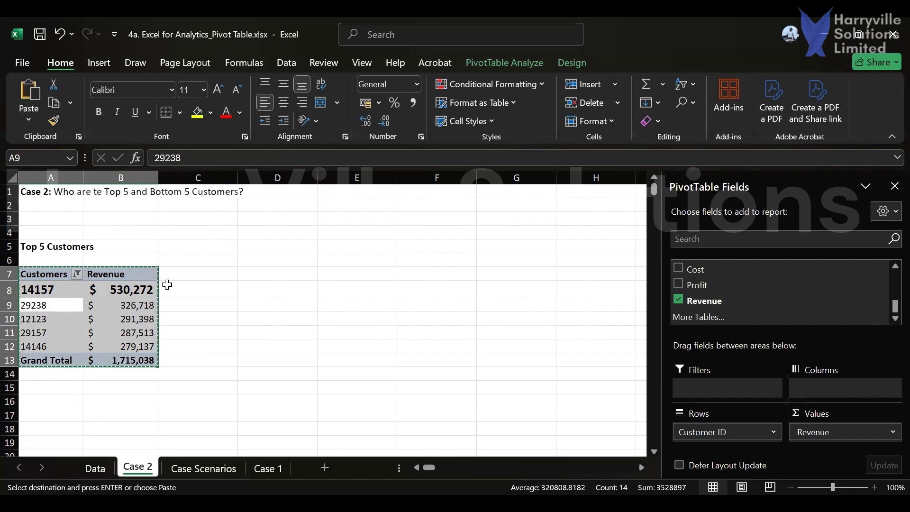
left_click(250, 276)
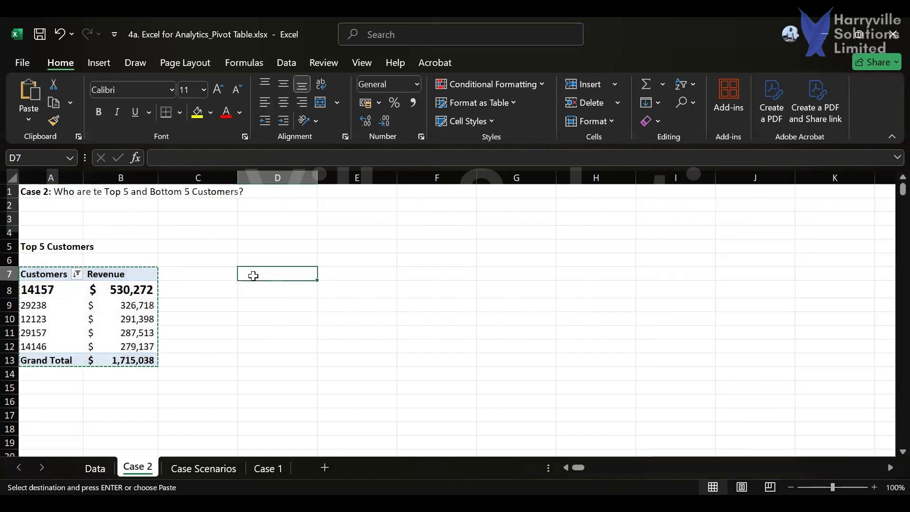
key("ctrl+v")
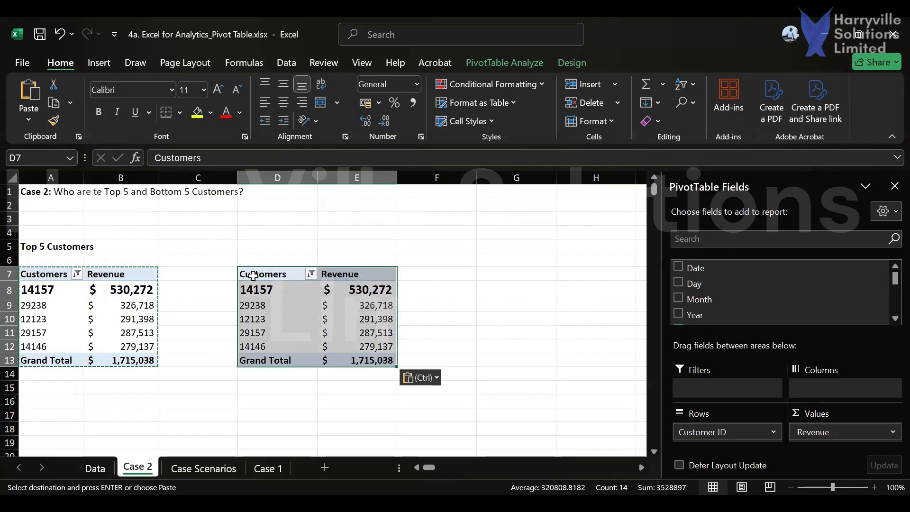
key("Escape")
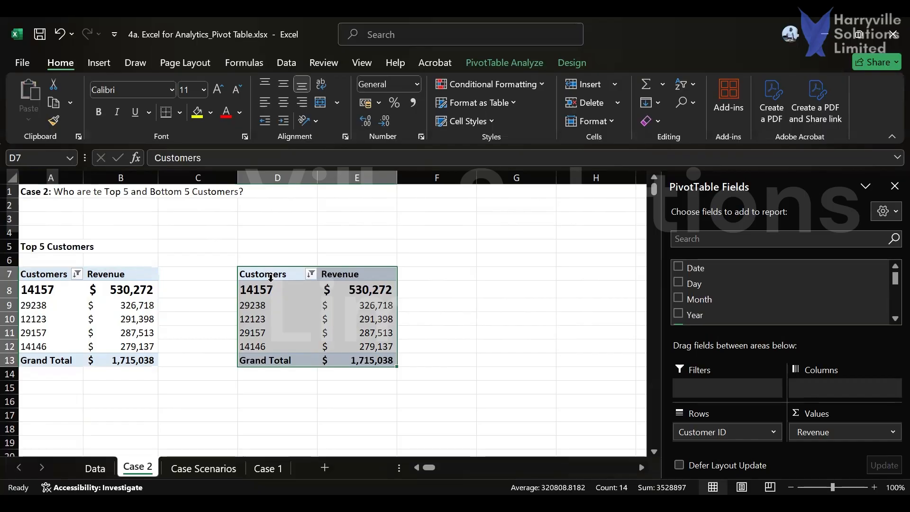
Filter the copied pivot table's customers to the bottom 5 items by Revenue and widen column D
left_click(311, 274)
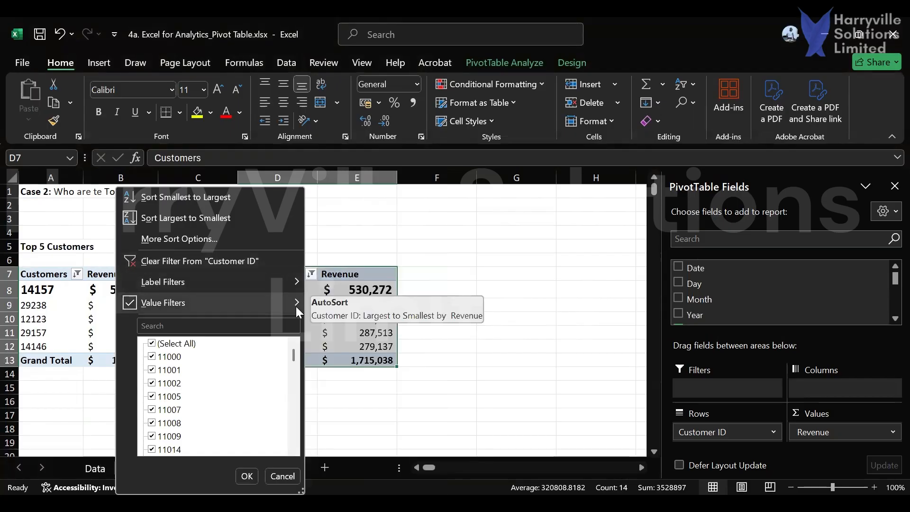
mouse_move(297, 307)
left_click(344, 474)
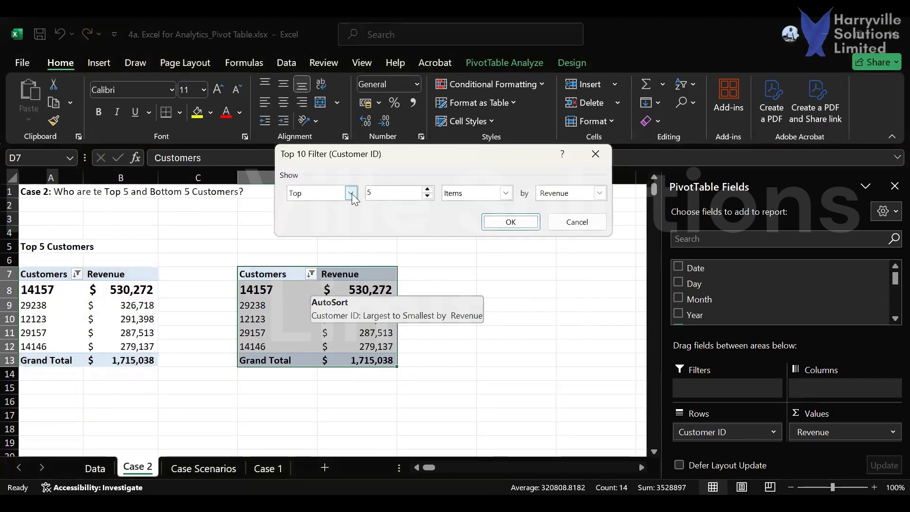
left_click(351, 193)
left_click(323, 215)
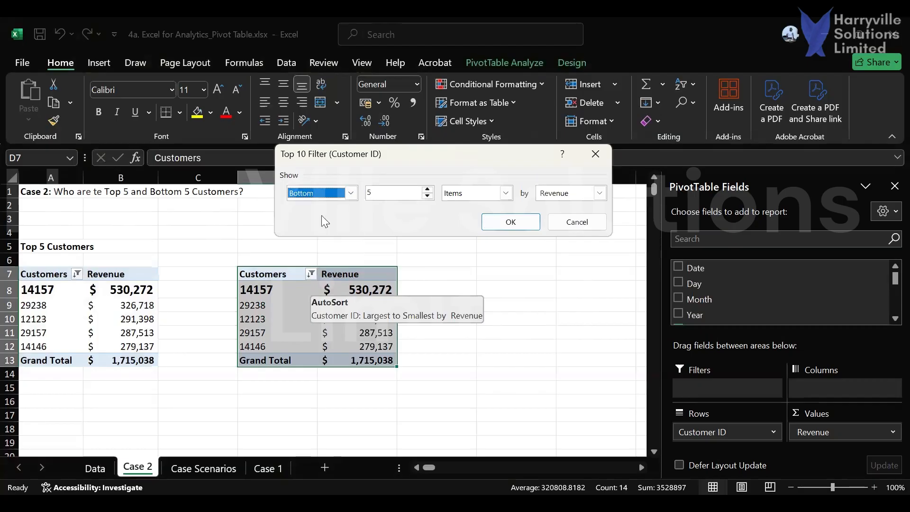
left_click(508, 222)
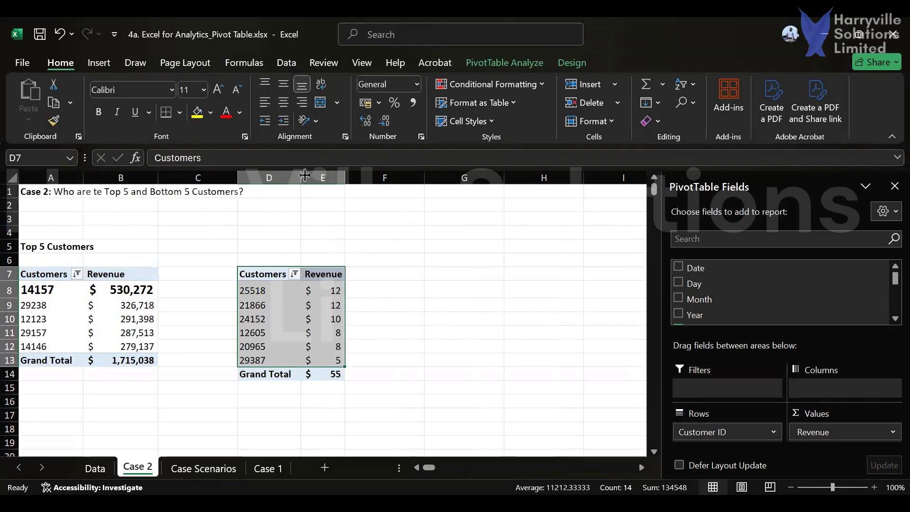
left_click_drag(302, 176, 366, 176)
left_click(298, 319)
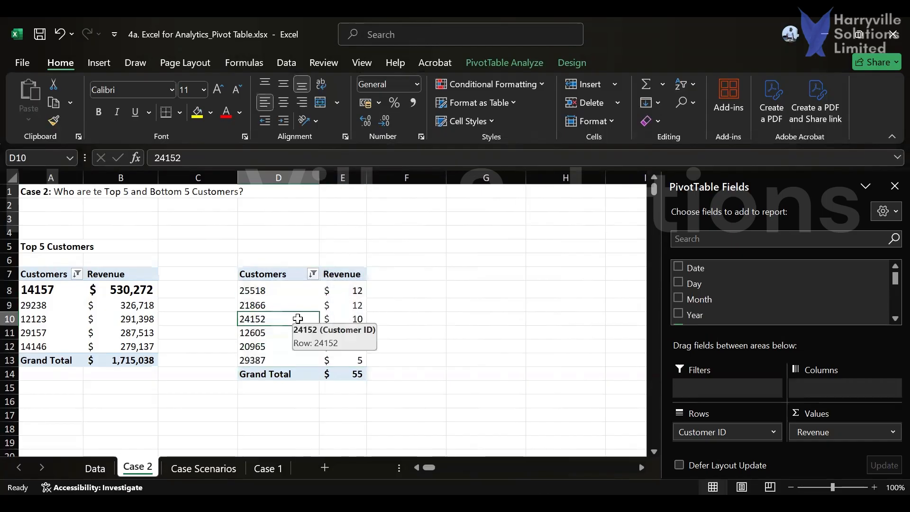
Sort the bottom five customers pivot table by Revenue from smallest to largest
left_click(278, 290)
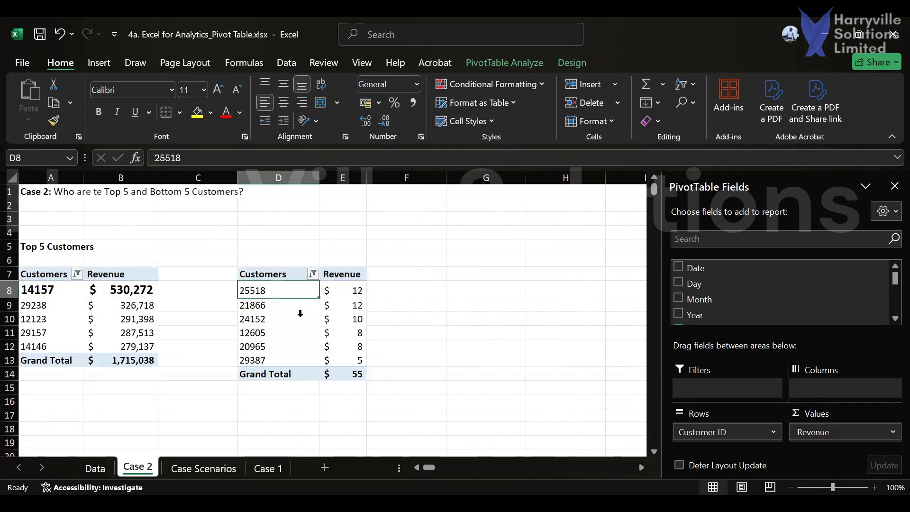
left_click(341, 292)
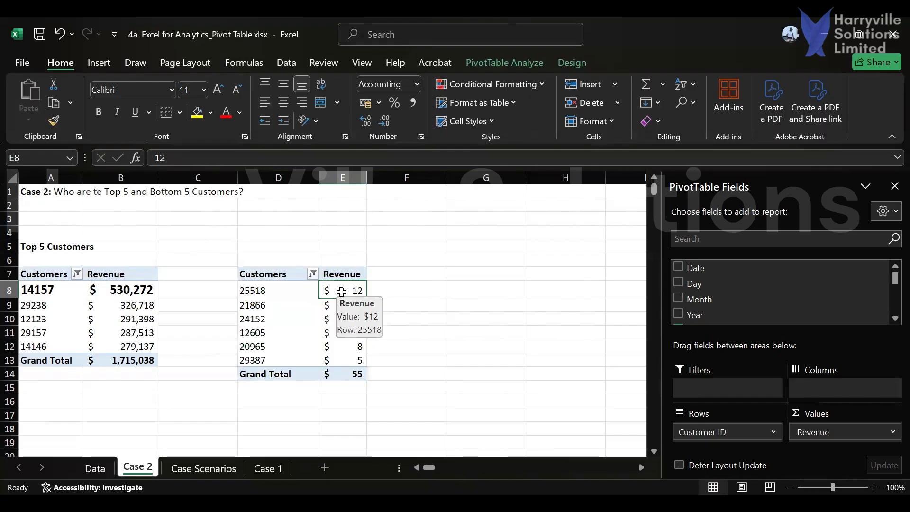
key("ctrl+shift+Down")
key("shift+Up")
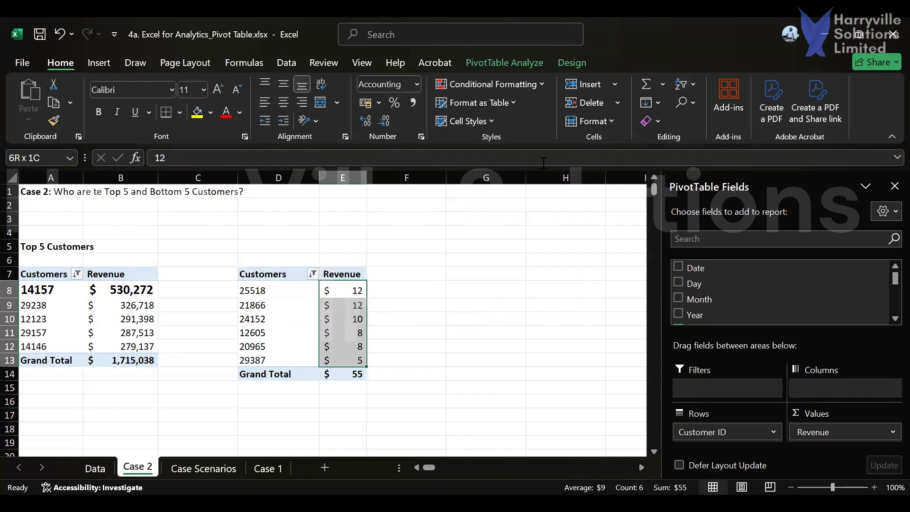
left_click(693, 80)
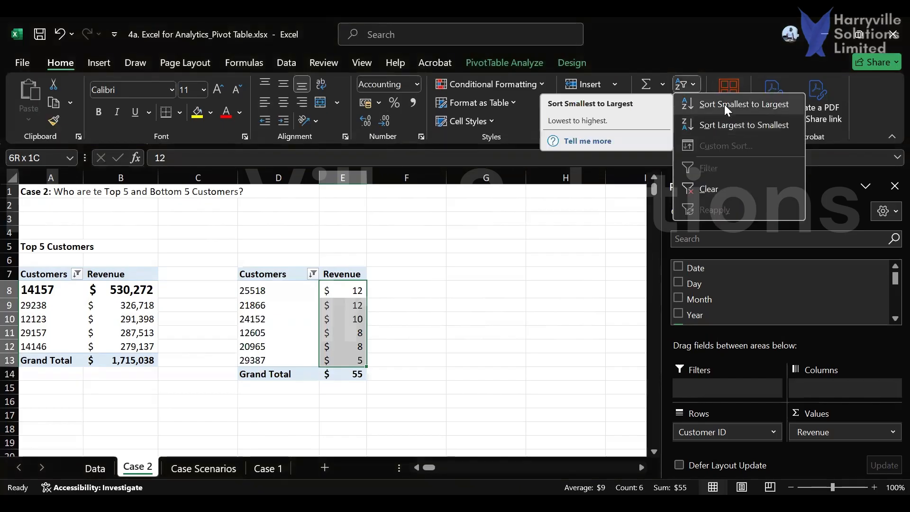
left_click(725, 104)
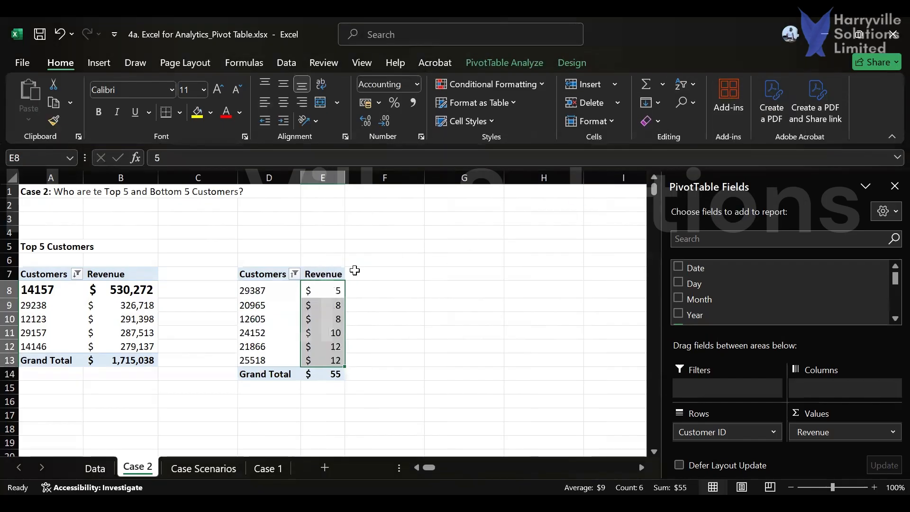
Emphasize the first customer row of the bottom five table, cells D8:E8, with bold and font size 14
left_click(261, 290)
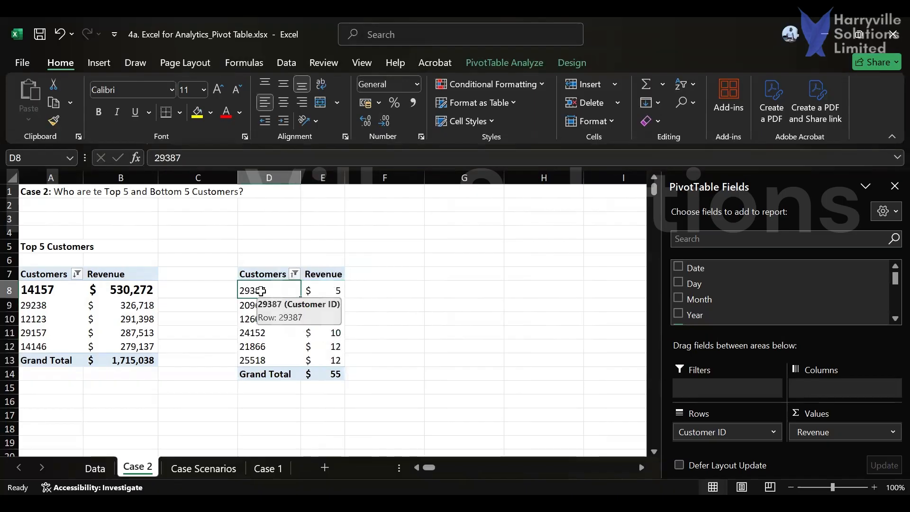
key("shift+Right")
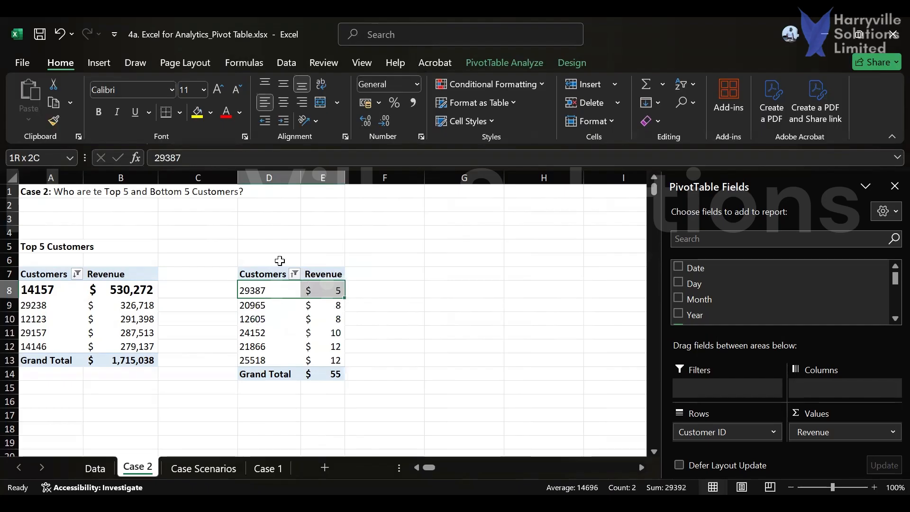
key("ctrl+b")
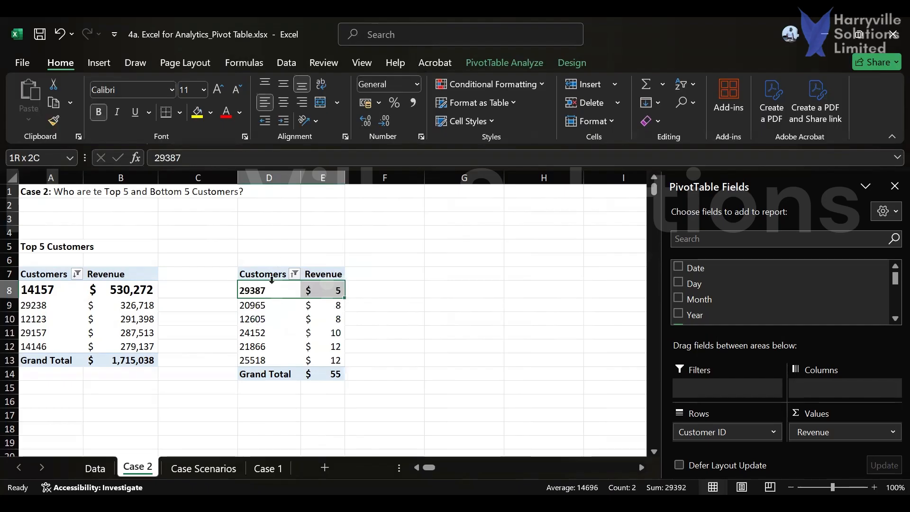
left_click(217, 91)
left_click(217, 91)
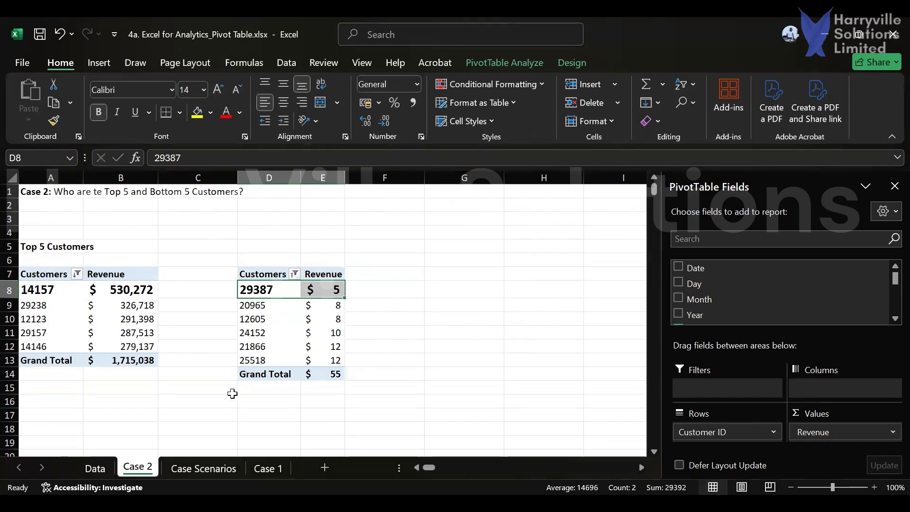
Add the bold label "Bottom 5 Customers" in cell D5 above the second pivot table
left_click(247, 246)
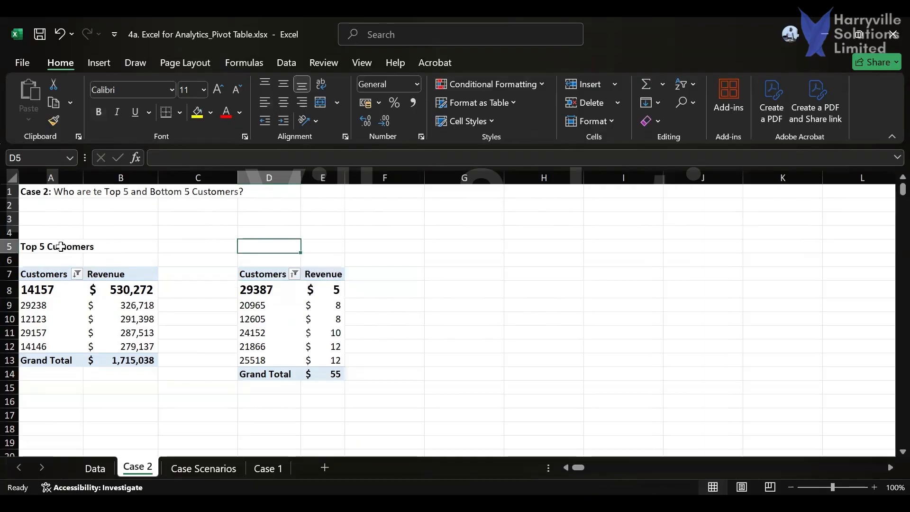
key("ctrl+b")
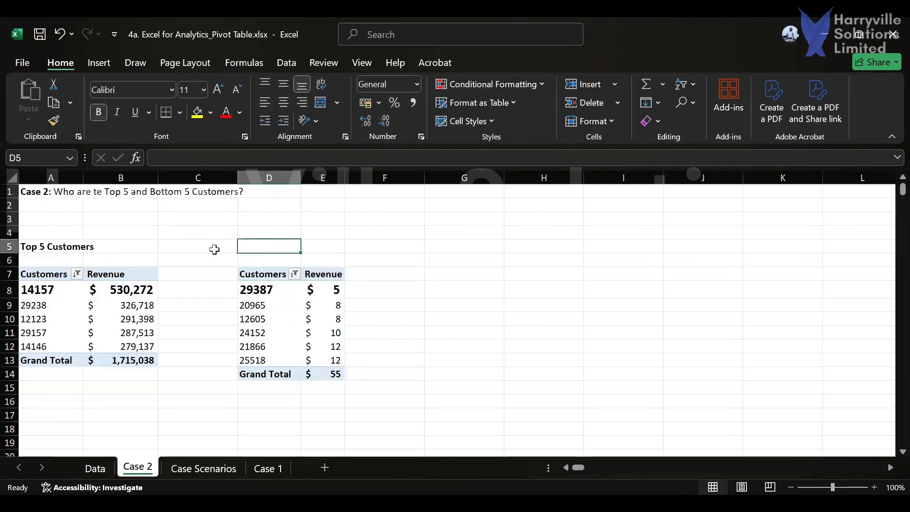
type("Botto")
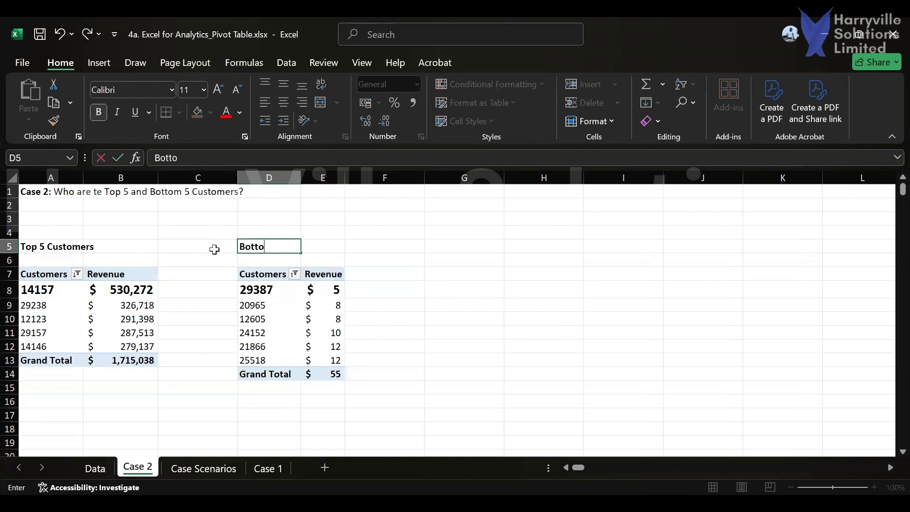
type("m 5 Customers")
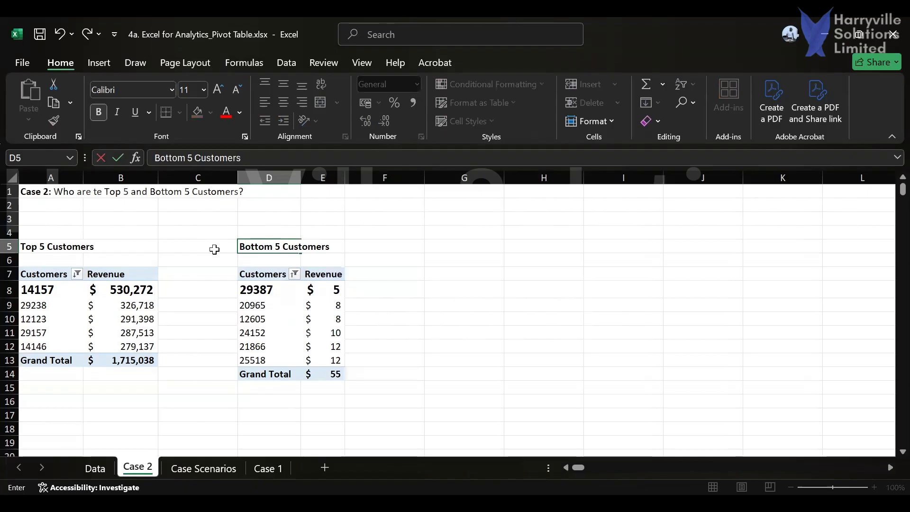
key("Return")
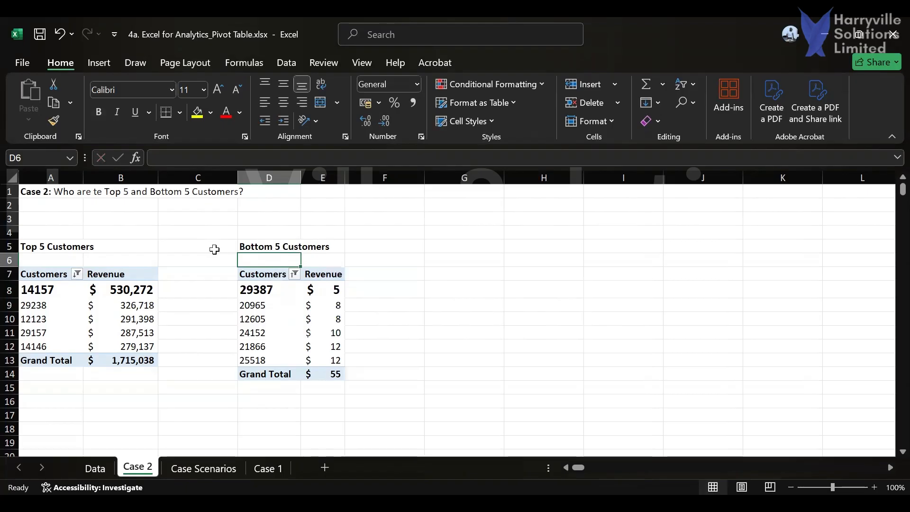
scroll(129, 302, "down", 1)
scroll(129, 302, "down", 2)
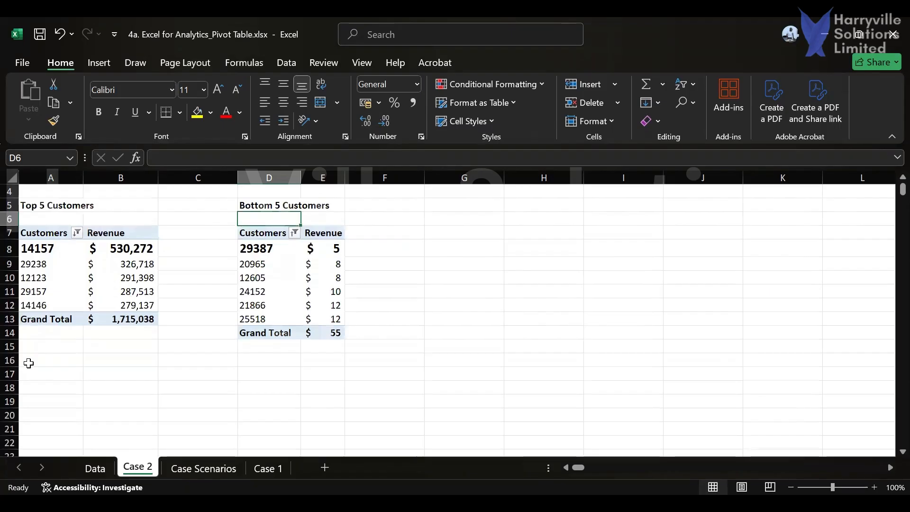
left_click(29, 362)
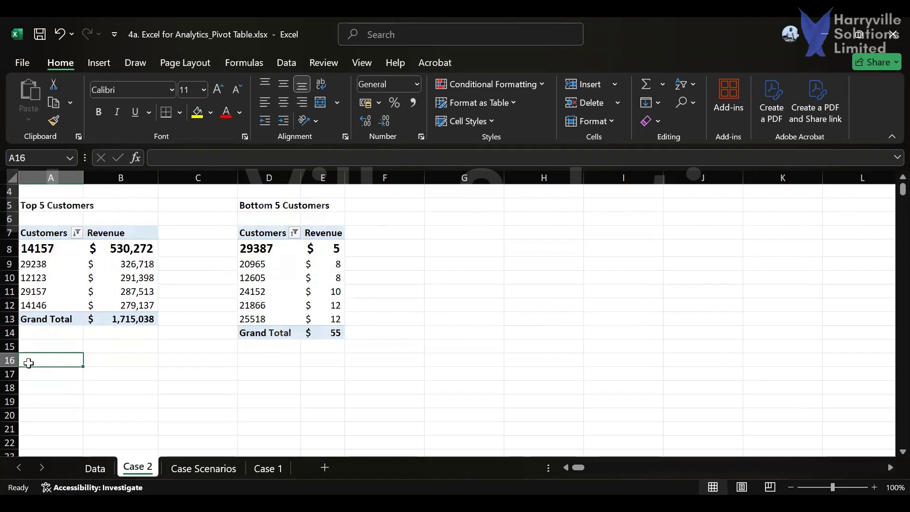
type("Isi")
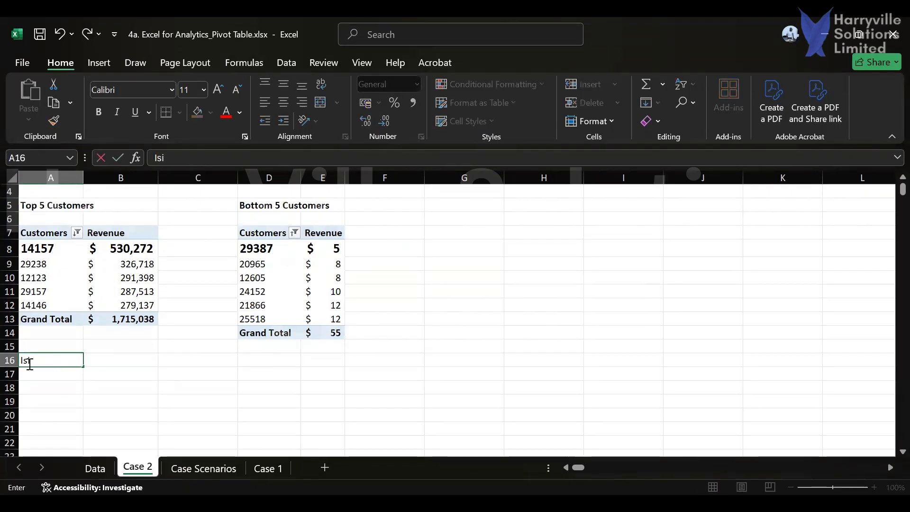
type("ht")
key("BackSpace")
key("BackSpace")
key("BackSpace")
key("BackSpace")
type("n")
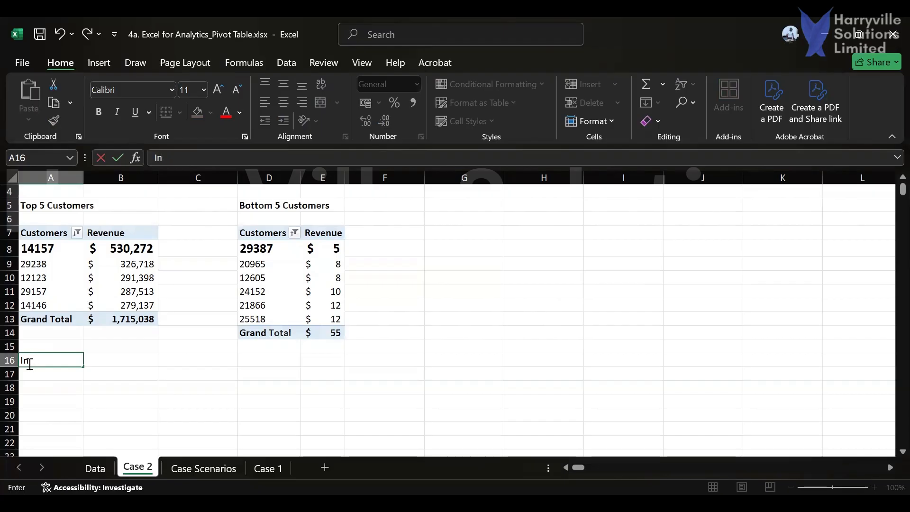
type("sight: ")
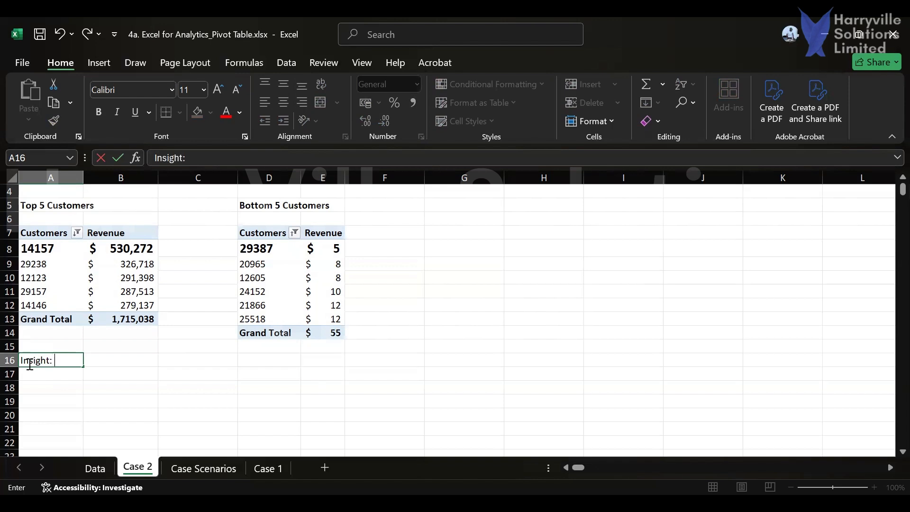
type("C")
type("ustom")
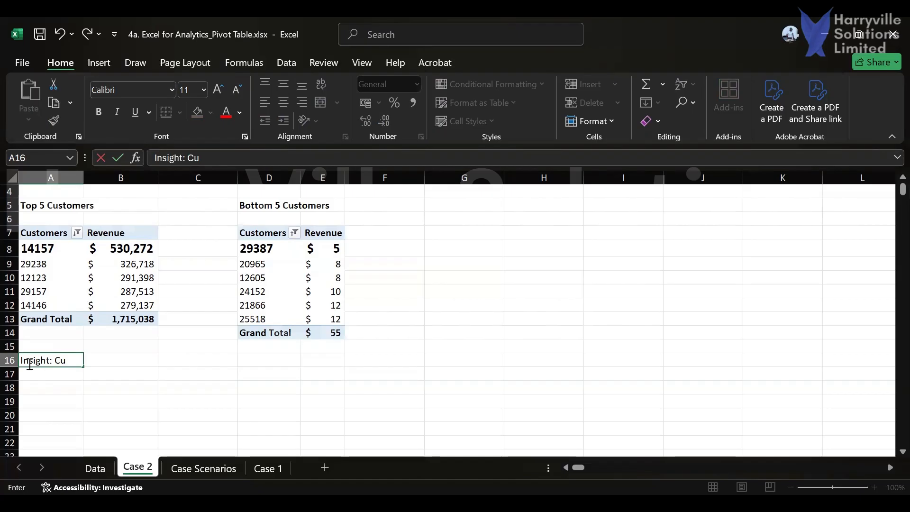
key("BackSpace")
key("BackSpace")
key("BackSpace")
key("BackSpace")
key("BackSpace")
key("BackSpace")
key("BackSpace")
key("BackSpace")
key("BackSpace")
key("BackSpace")
key("BackSpace")
key("BackSpace")
key("BackSpace")
key("BackSpace")
key("BackSpace")
key("Escape")
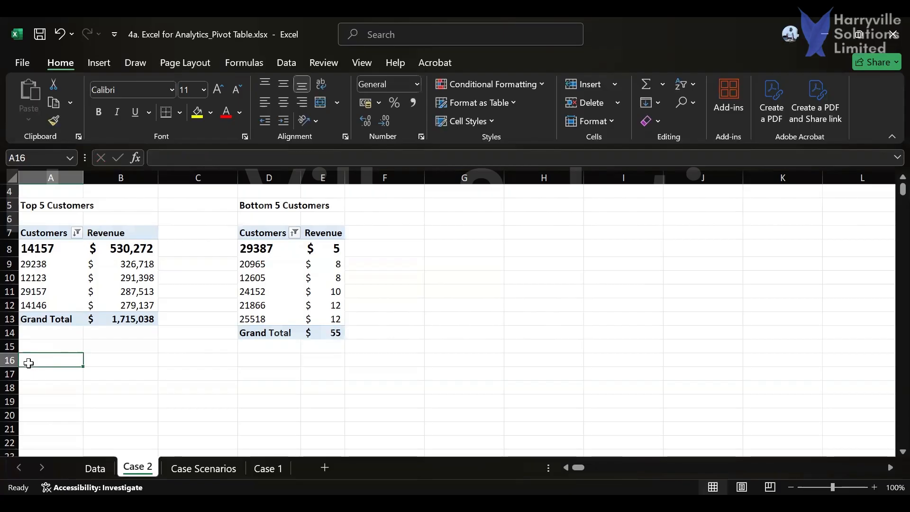
scroll(77, 337, "up", 1)
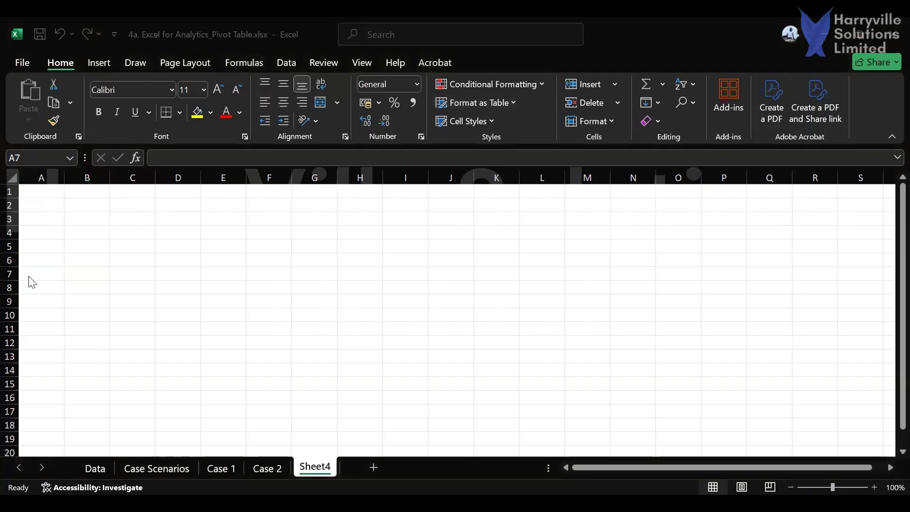
Check the Case 3 question in Case Scenarios and insert a pivot table from the Dataset table at cell A7 of Sheet4
left_click(159, 468)
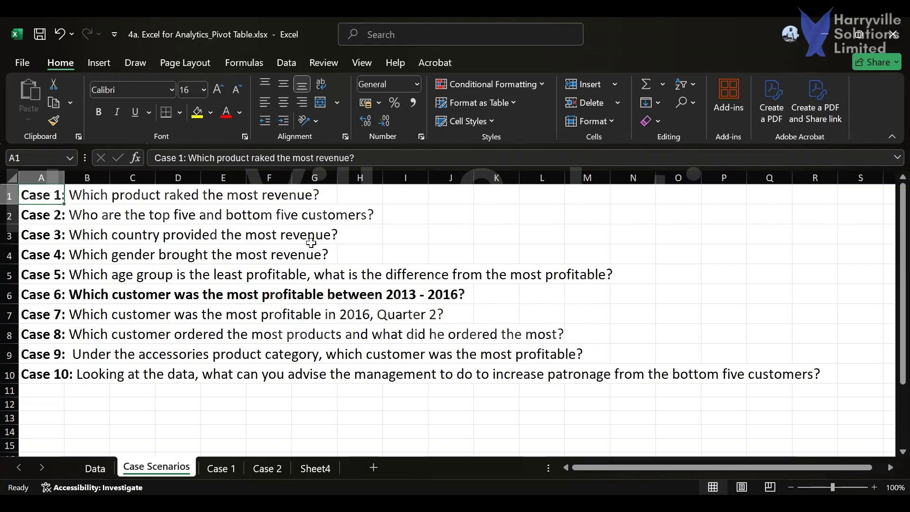
left_click(315, 469)
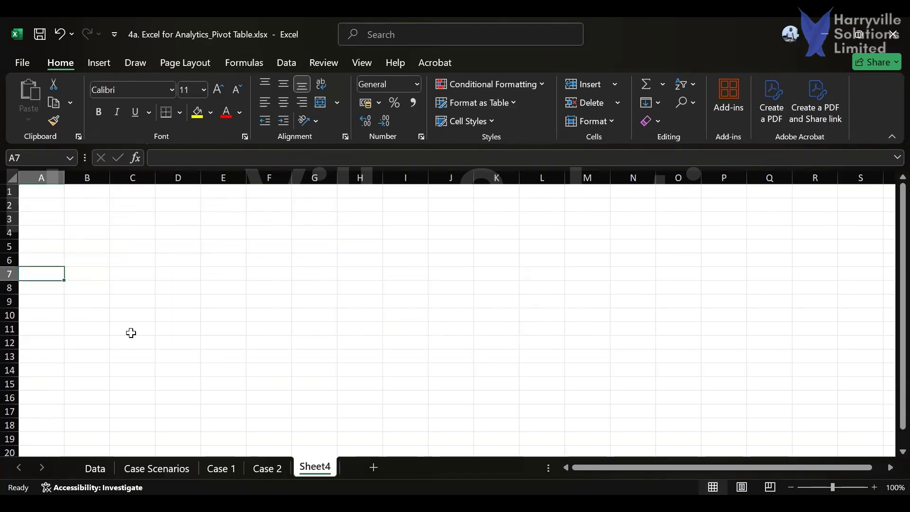
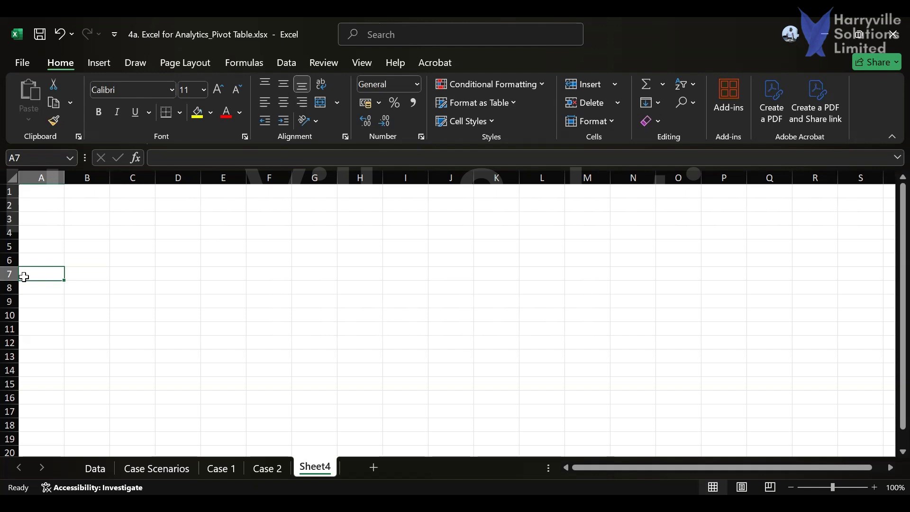
left_click(99, 62)
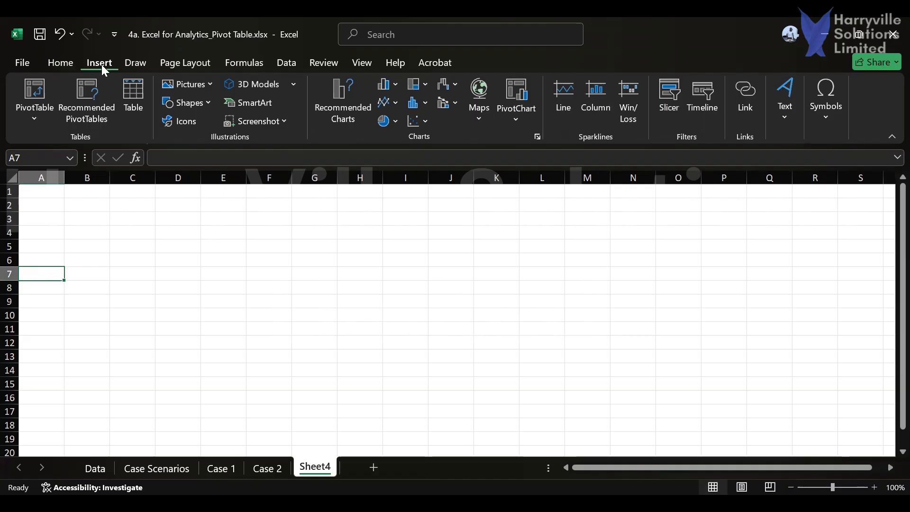
left_click(41, 122)
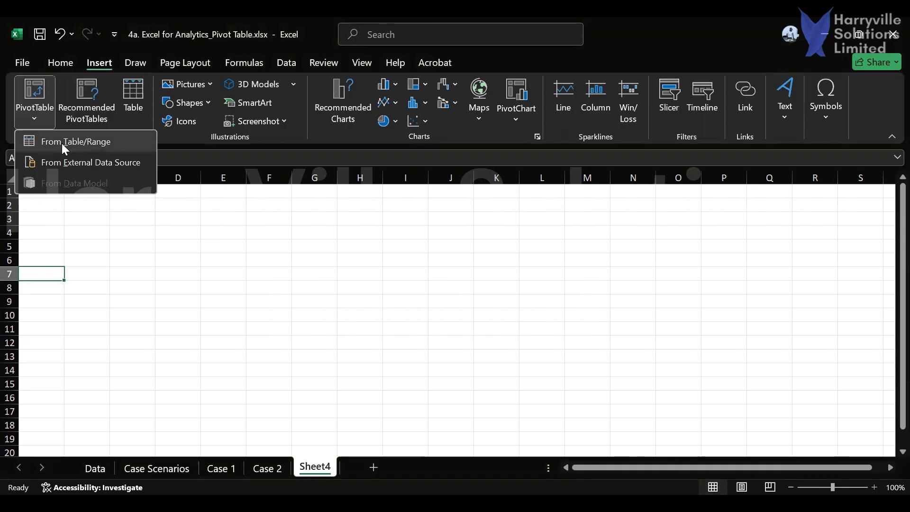
left_click(65, 142)
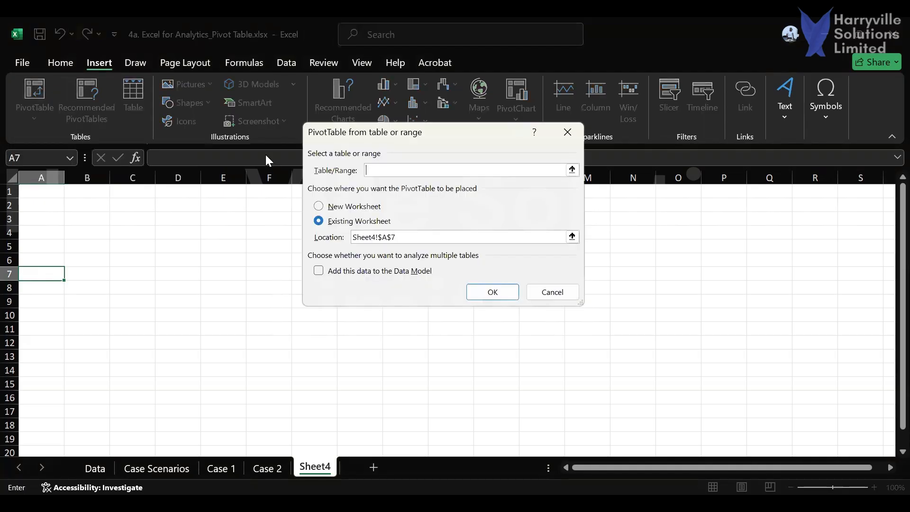
type("da")
key("BackSpace")
key("BackSpace")
type("Dataset")
left_click(501, 291)
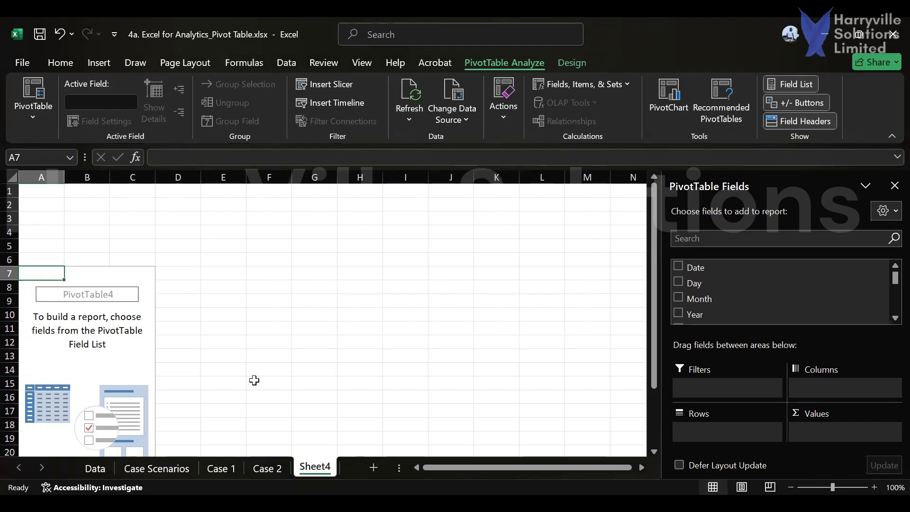
Rename Sheet4 as "Case 3"
double_click(312, 467)
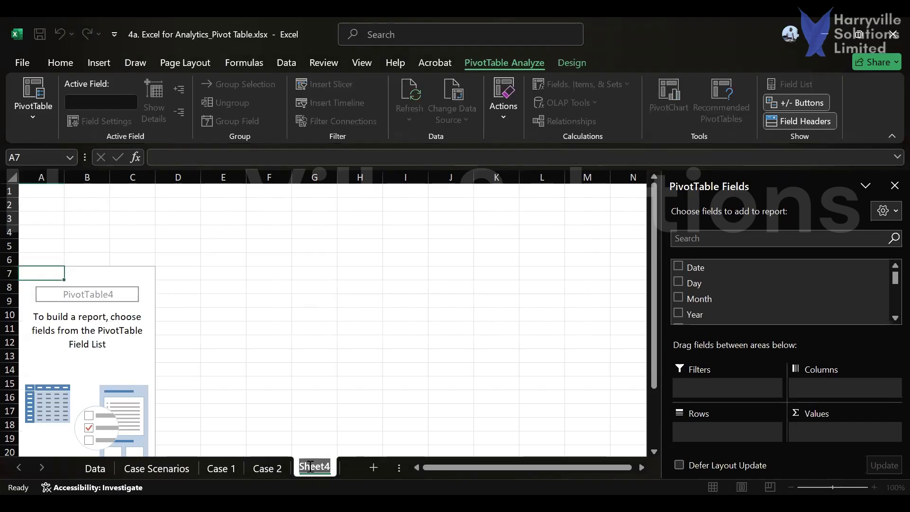
type("Case 3")
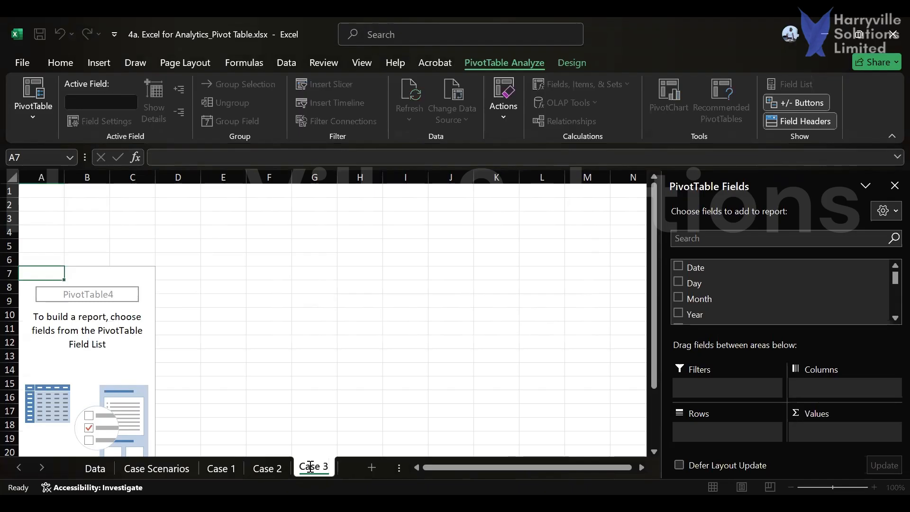
key("Return")
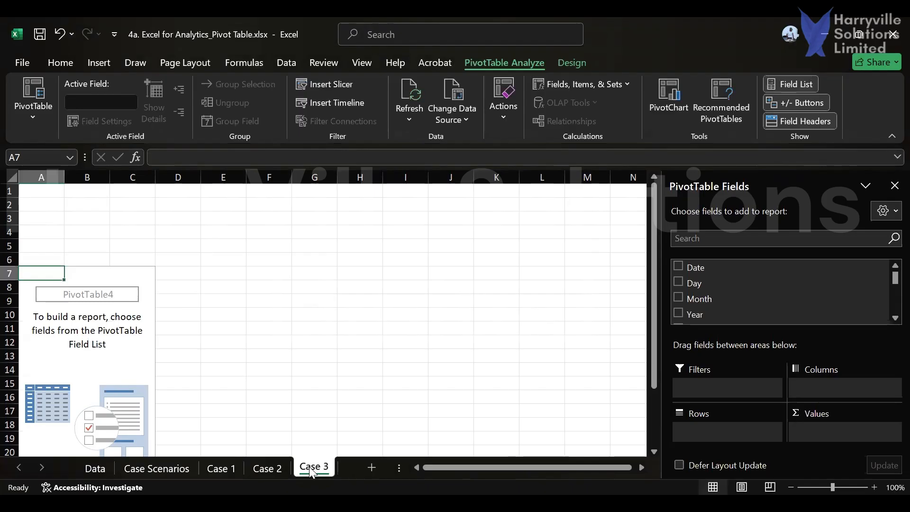
Recheck the Case 3 question, and build the Case 3 pivot table with Country as rows and the sum of Revenue as values
left_click(149, 469)
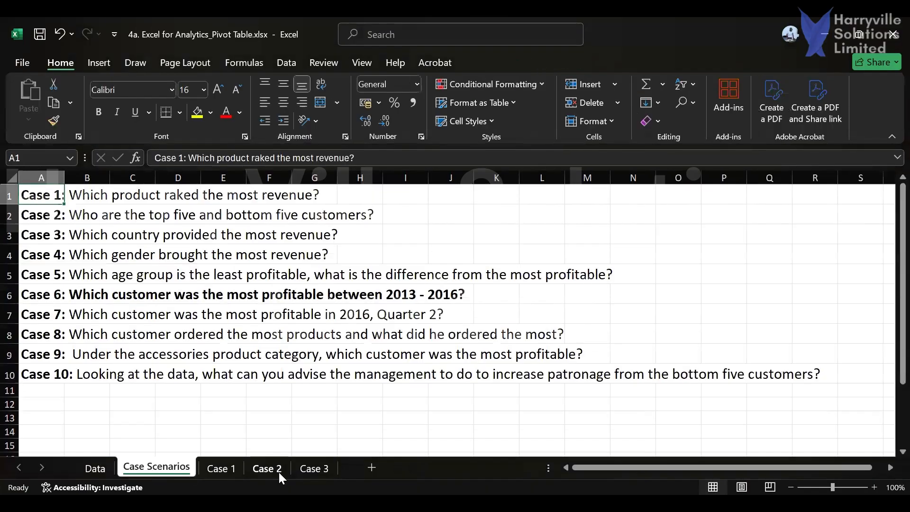
left_click(306, 472)
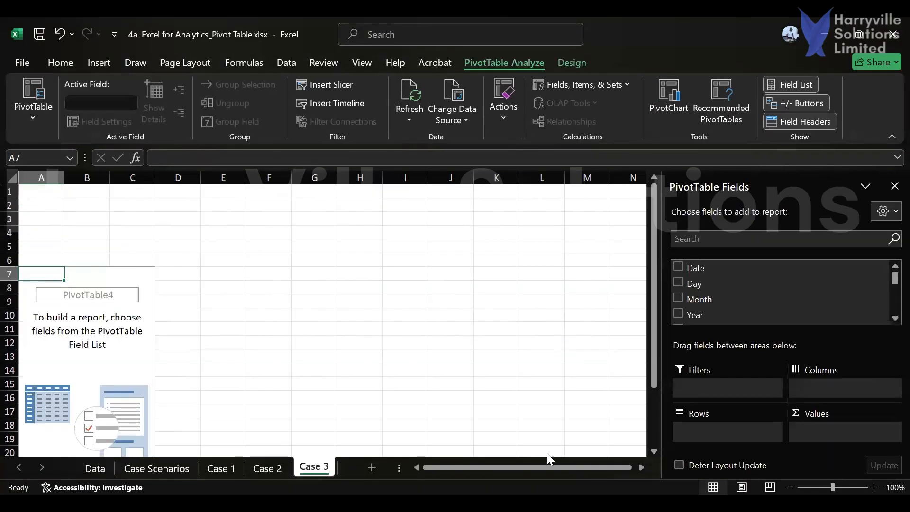
scroll(724, 284, "down", 3)
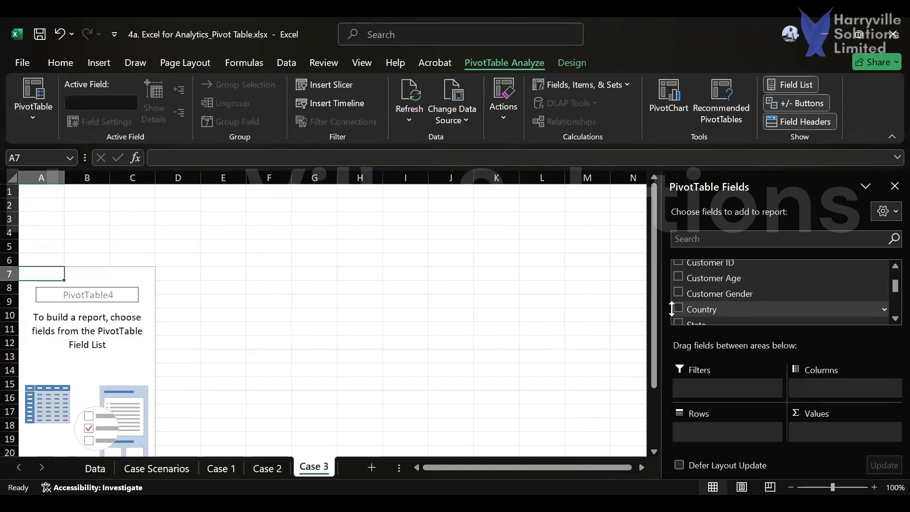
left_click(679, 308)
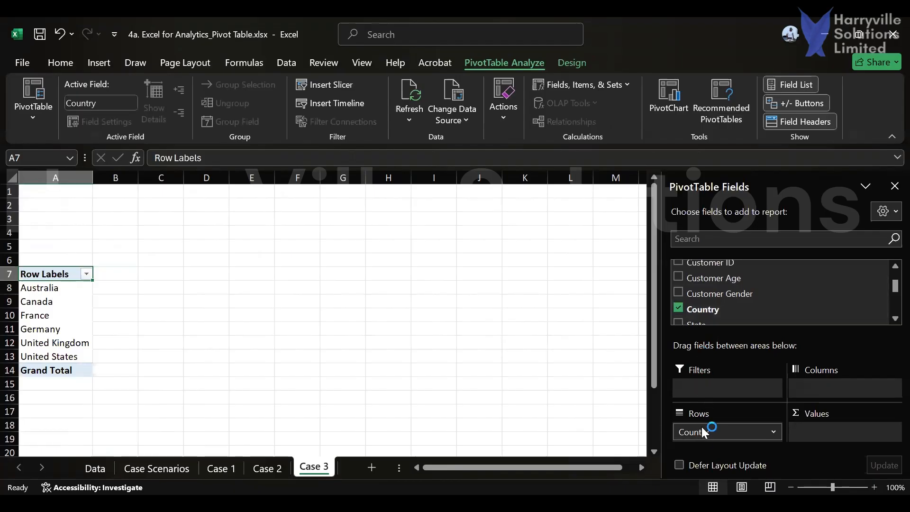
scroll(733, 297, "down", 5)
left_click(679, 300)
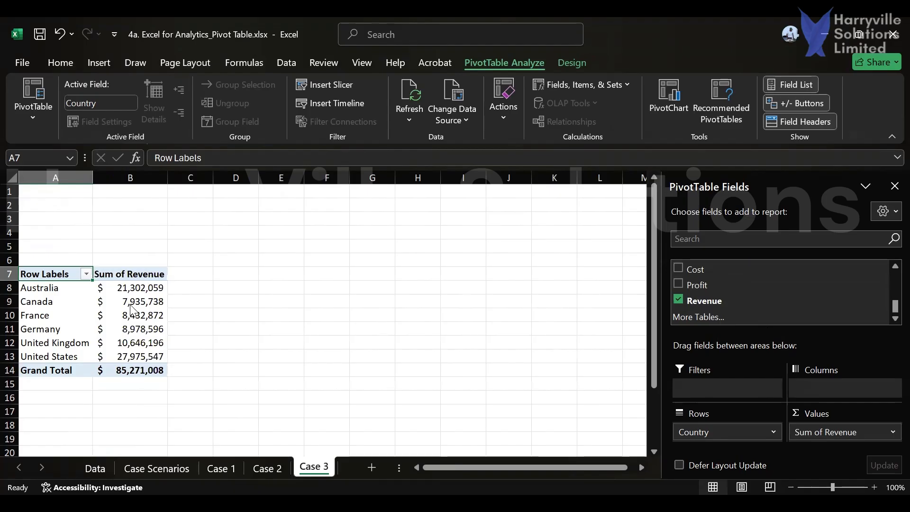
Sort the country revenue values in B8:B13 from largest to smallest
mouse_move(131, 309)
mouse_move(60, 356)
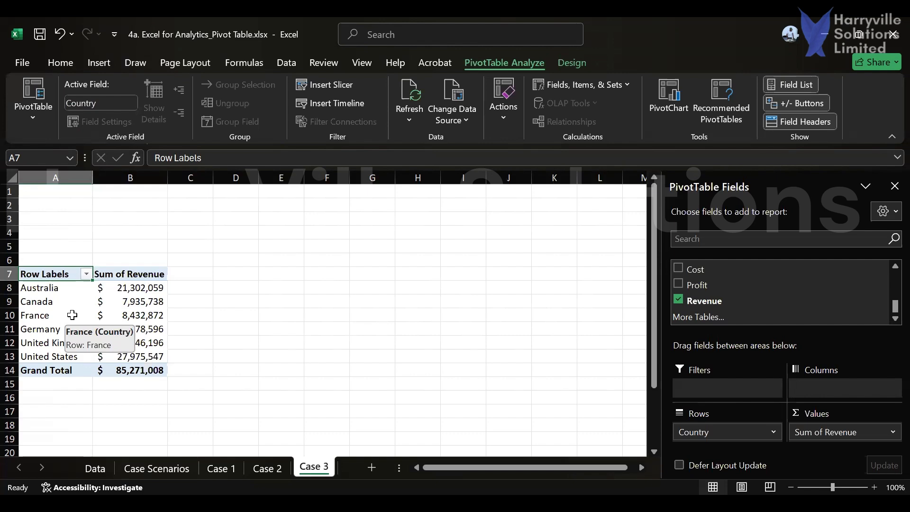
left_click(139, 291)
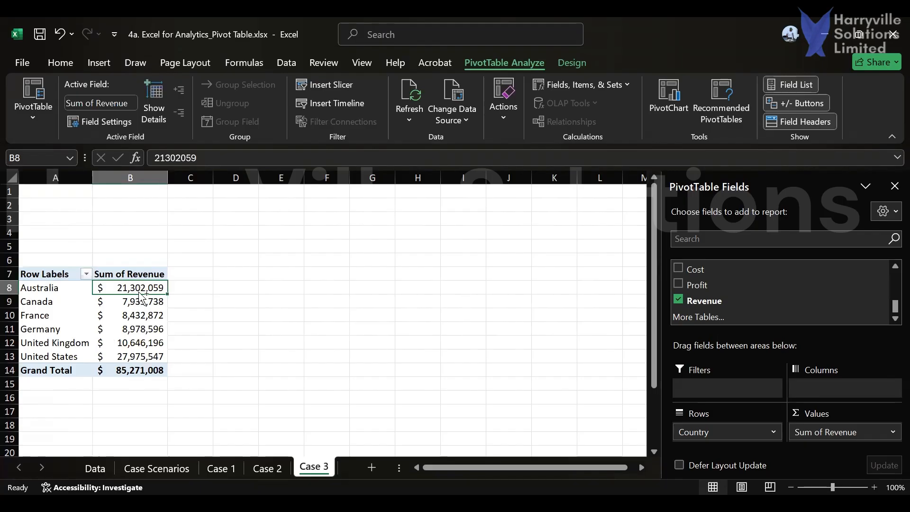
key("shift+Down")
key("shift+Down")
key("shift+Down")
key("shift+Down")
key("shift+Down")
key("shift+Down")
key("shift+Up")
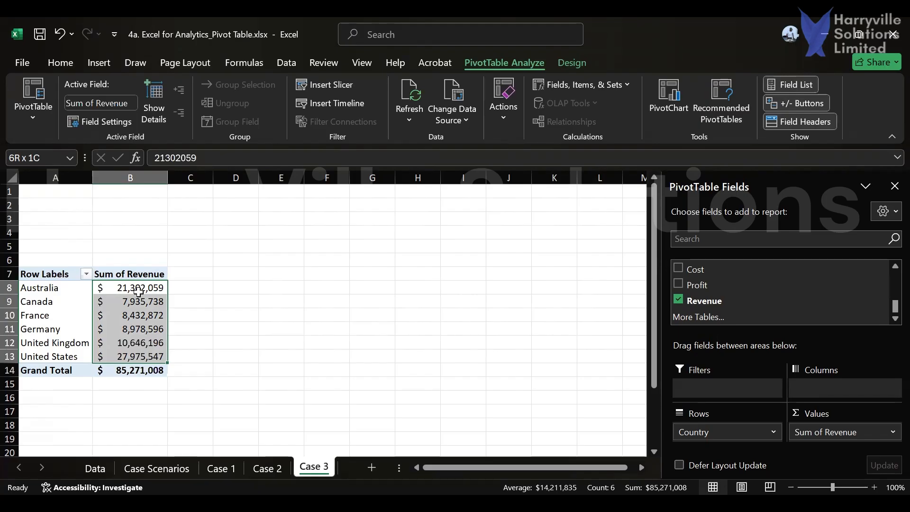
left_click(53, 61)
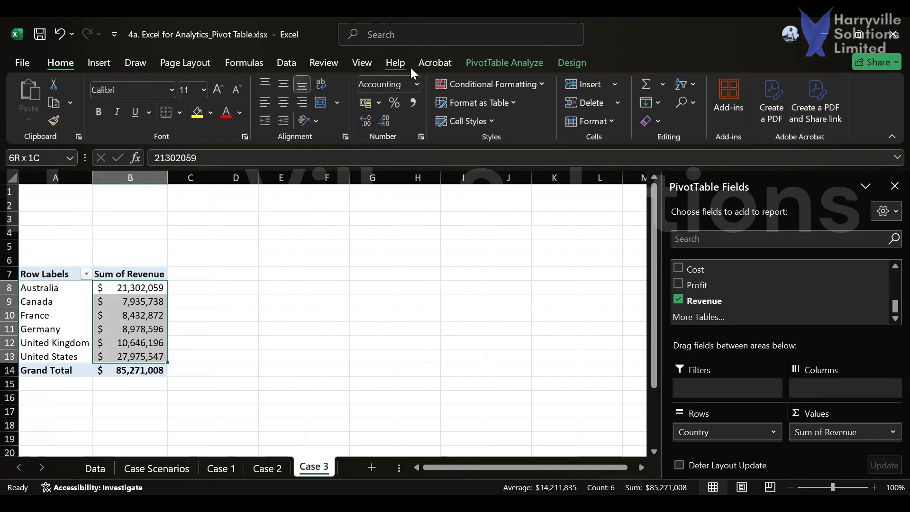
left_click(692, 88)
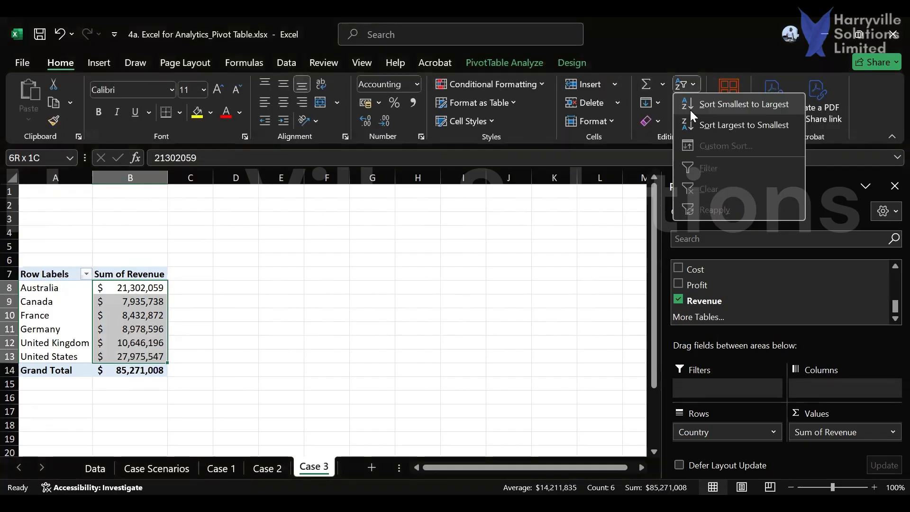
left_click(701, 124)
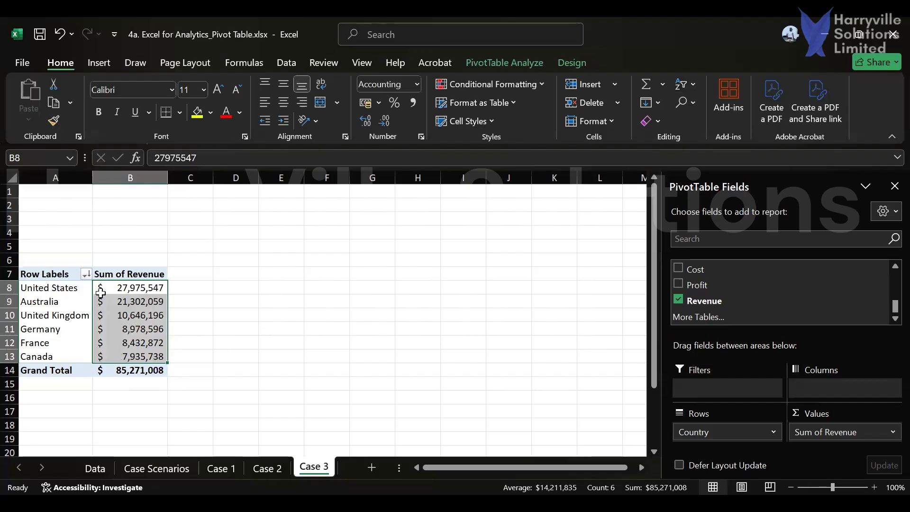
Emphasize the first country row, cells A8:B8, with bold and font size 14, and widen column A to fit the country name
mouse_move(98, 294)
left_click(64, 288)
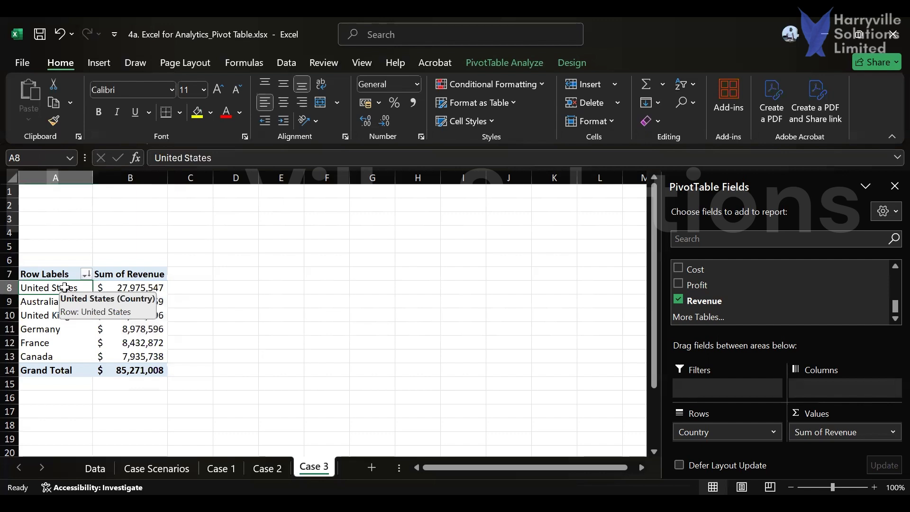
key("shift+Right")
key("ctrl+b")
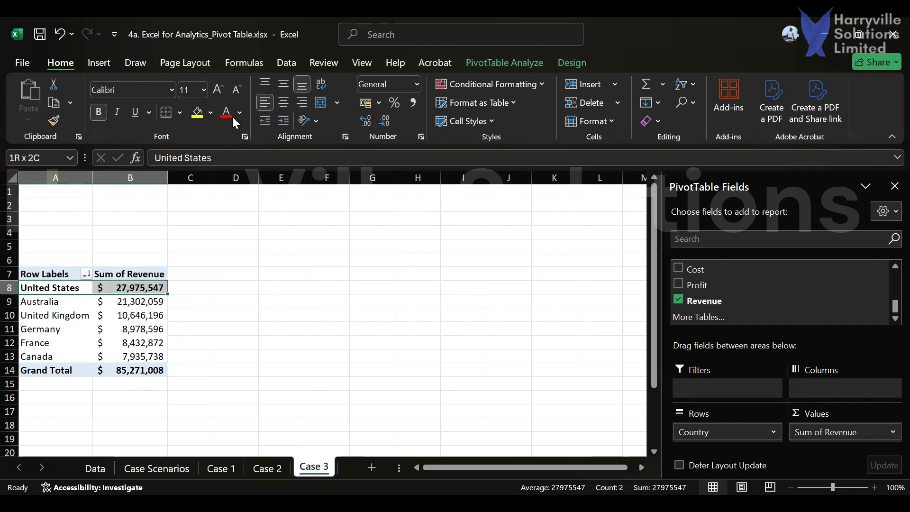
left_click(218, 90)
left_click(219, 90)
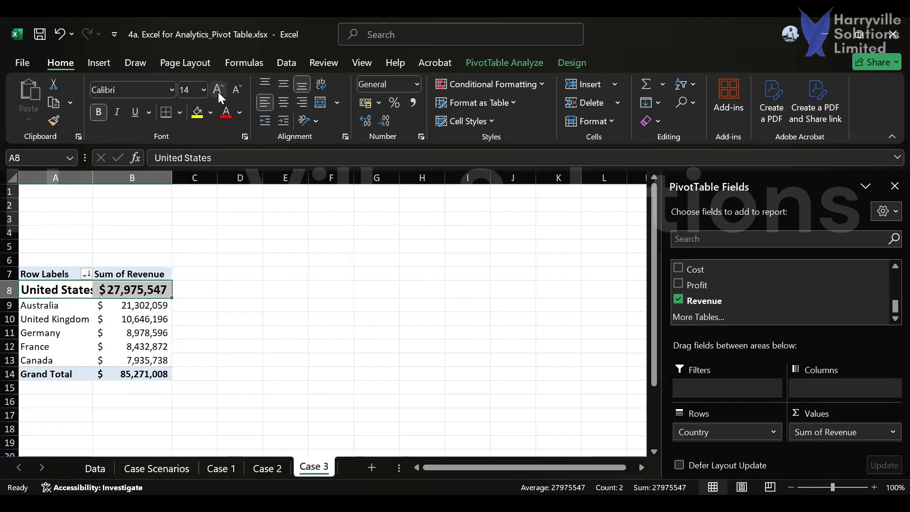
left_click_drag(93, 178, 115, 178)
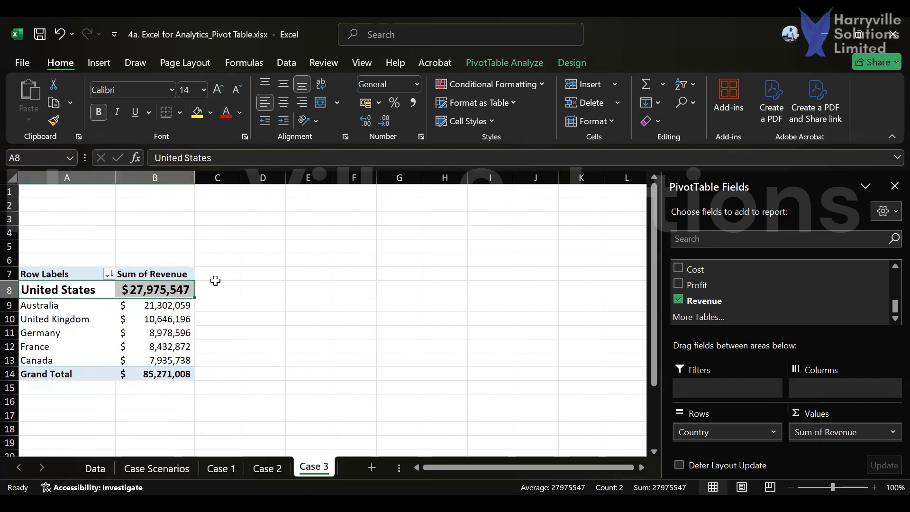
Shorten the pivot table's value header in cell B7 to " Revenue", keeping the leading space
left_click(162, 273)
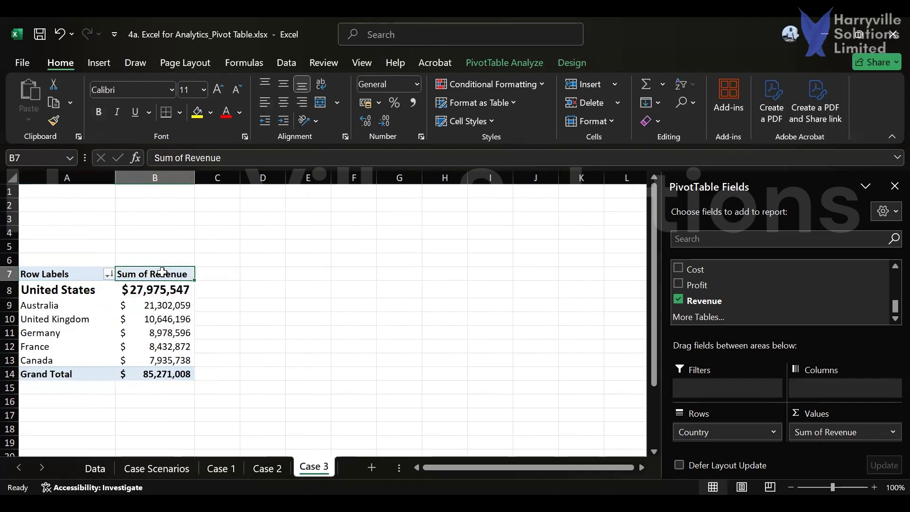
left_click(183, 158)
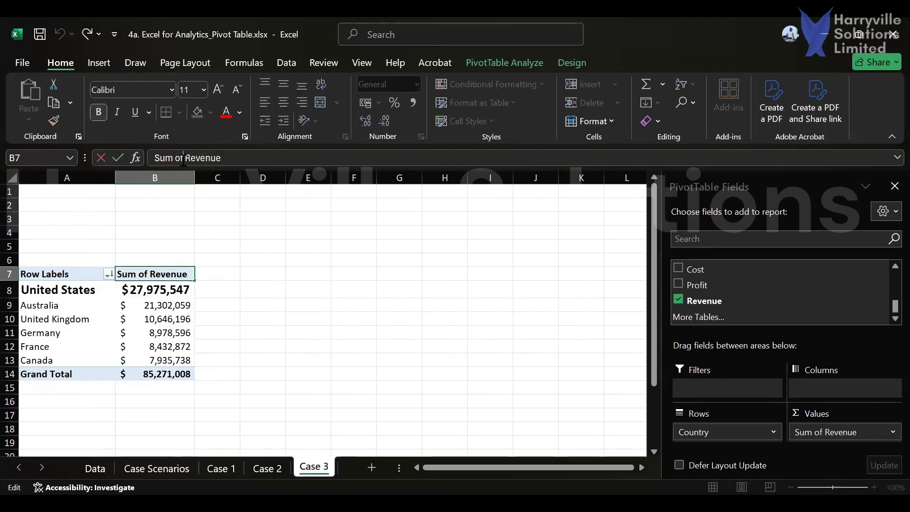
key("BackSpace")
key("BackSpace")
key("BackSpace")
key("BackSpace")
key("BackSpace")
key("BackSpace")
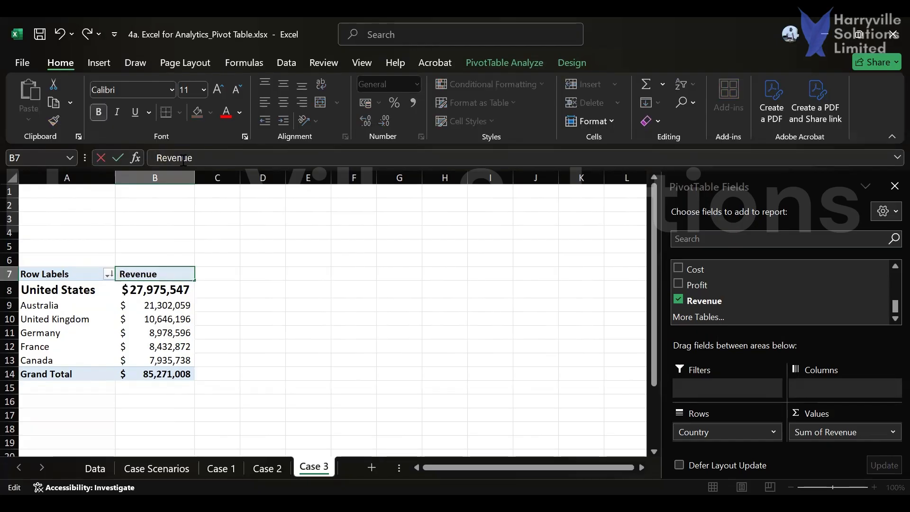
Confirm Revenue as the pivot table's value header in B7 and rename the row labels header in A7 to Country
key("Return")
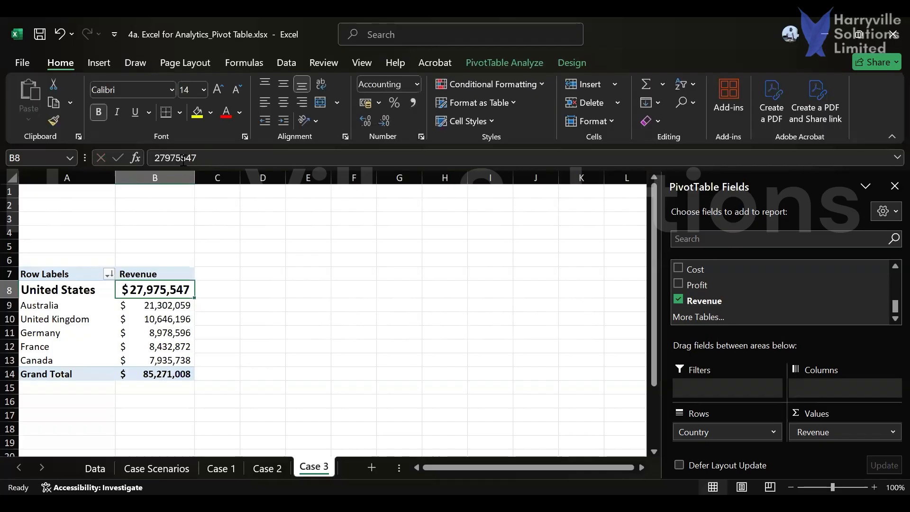
left_click(214, 160)
key("BackSpace")
key("BackSpace")
key("BackSpace")
key("BackSpace")
key("BackSpace")
key("BackSpace")
key("BackSpace")
key("BackSpace")
key("BackSpace")
key("BackSpace")
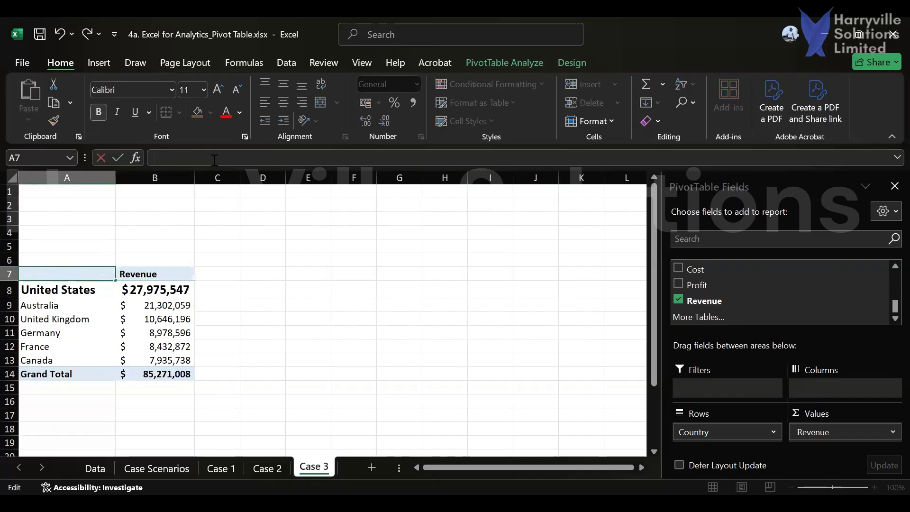
type("Country")
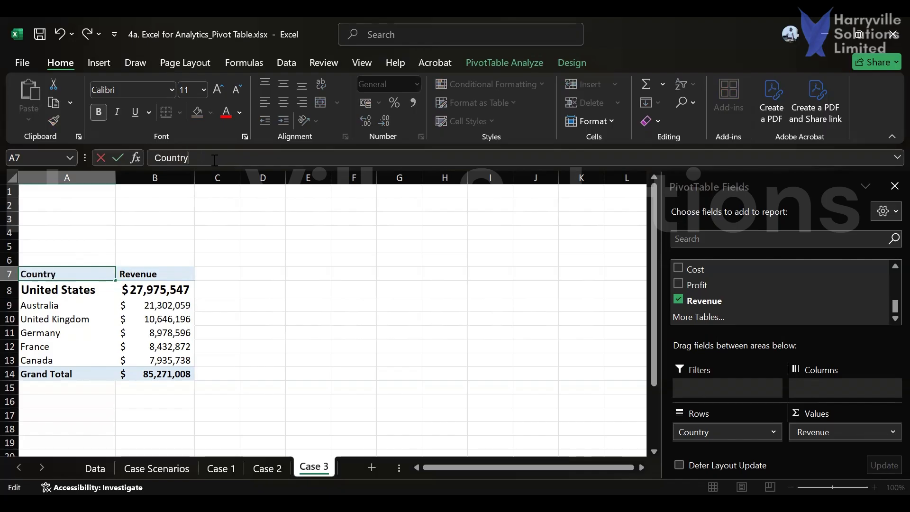
key("Return")
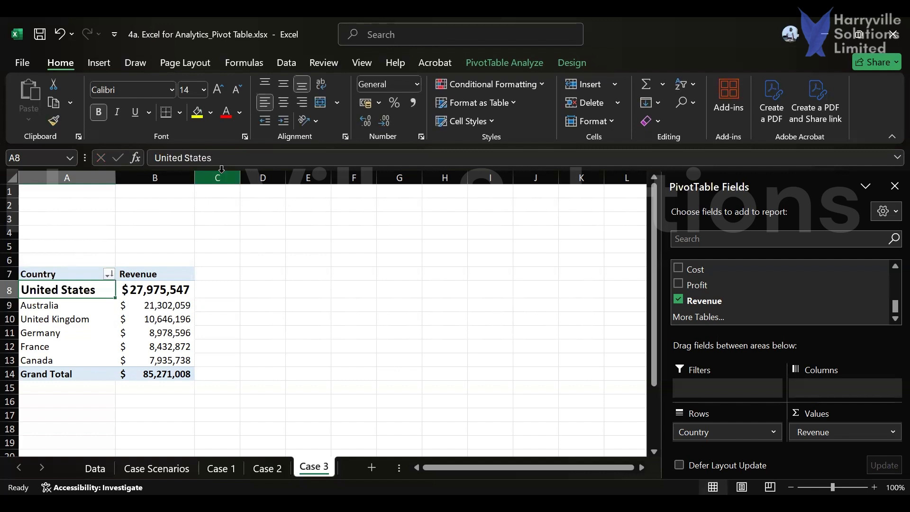
Enter "Insight: The UNITED STATES is the country with the most Revenue" in cell A17, with only UNITED STATES in bold
left_click(29, 413)
type("In")
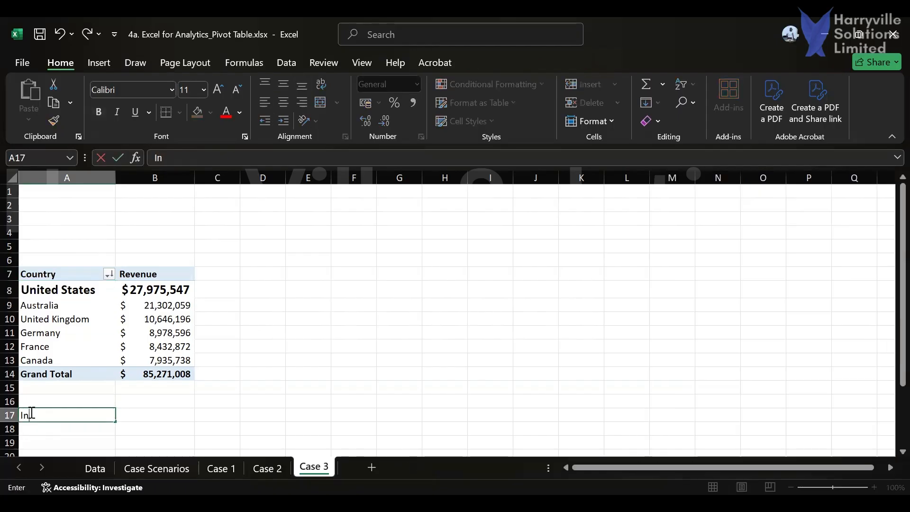
type("sight: The")
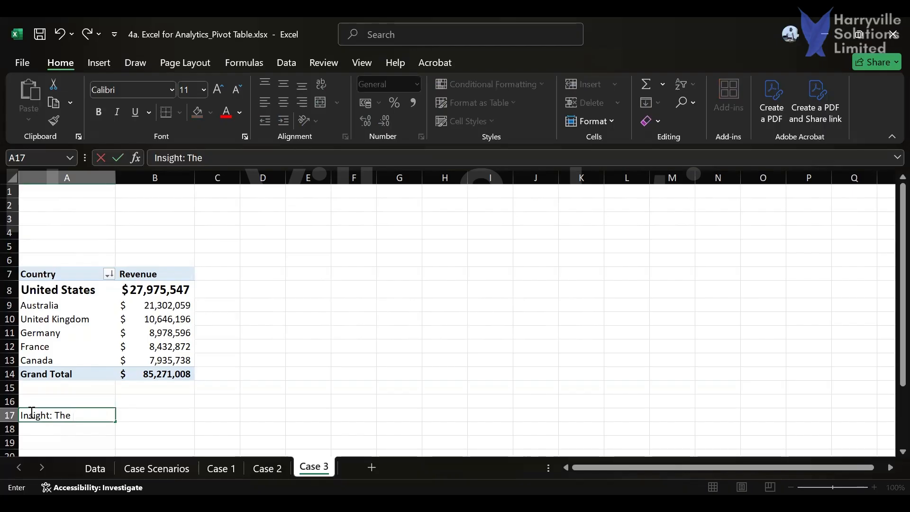
key("ctrl+b")
type("UNIT")
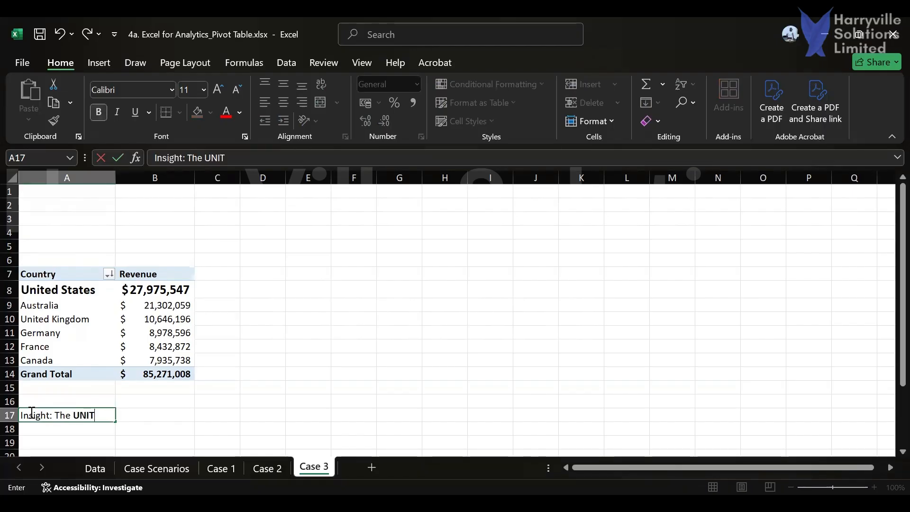
type("ED STATES")
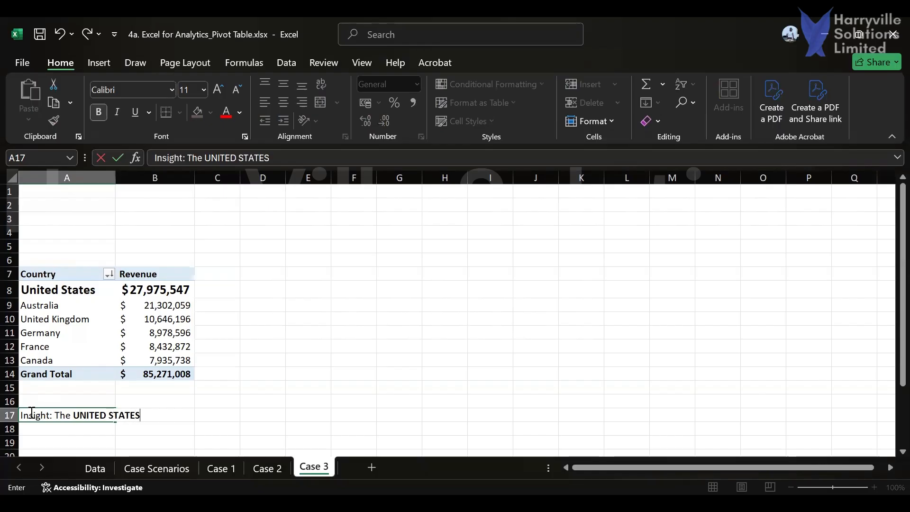
key("ctrl+b")
type("is")
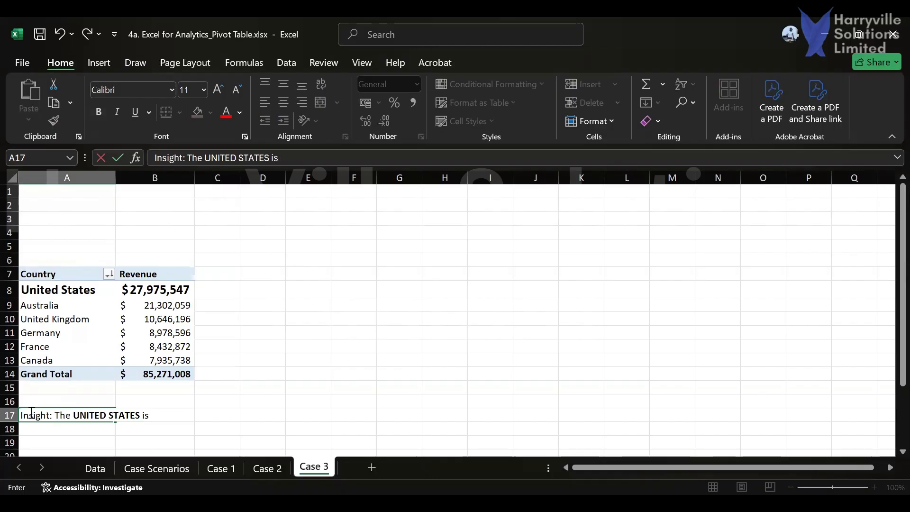
type(" the country with the most Revenue")
key("Return")
Continue the insight in cell A18 with "with a total revenue of $27,975,547", making the amount bold
type("with a T")
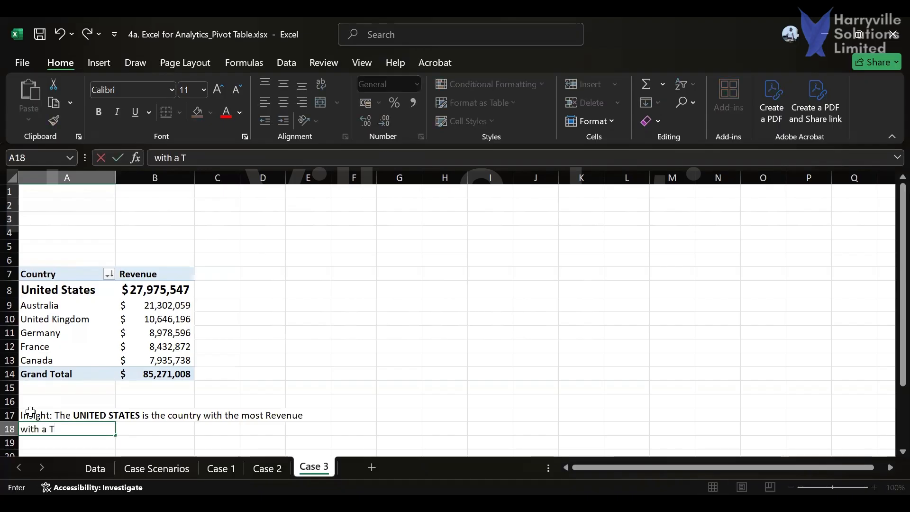
key("BackSpace")
type("total revenue of")
key("ctrl+b")
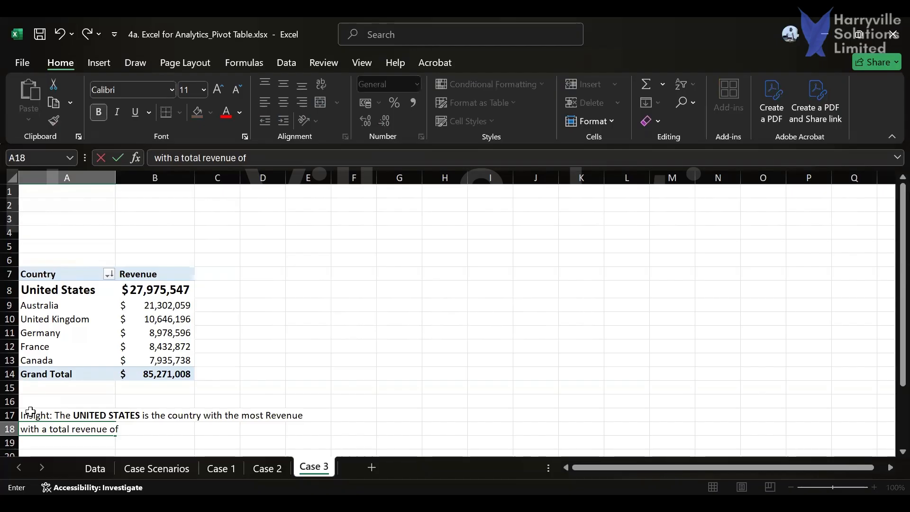
type("$27,9")
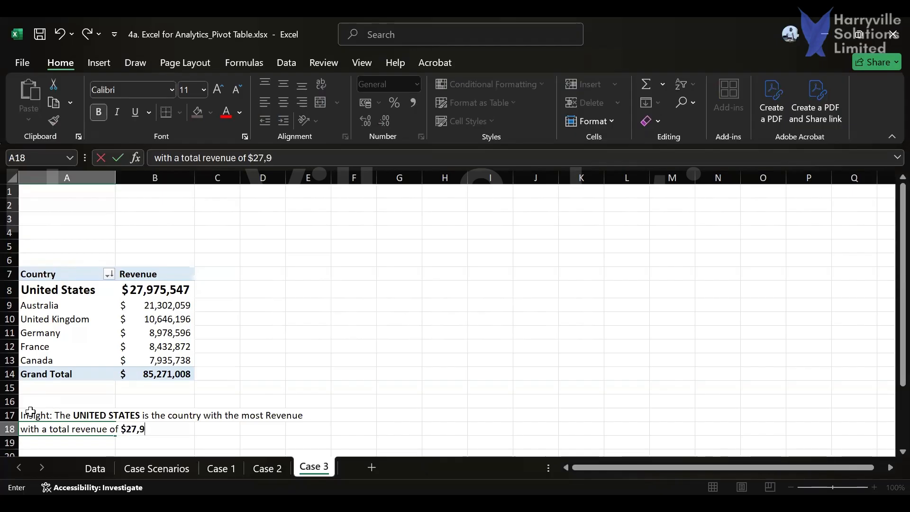
type("75,547")
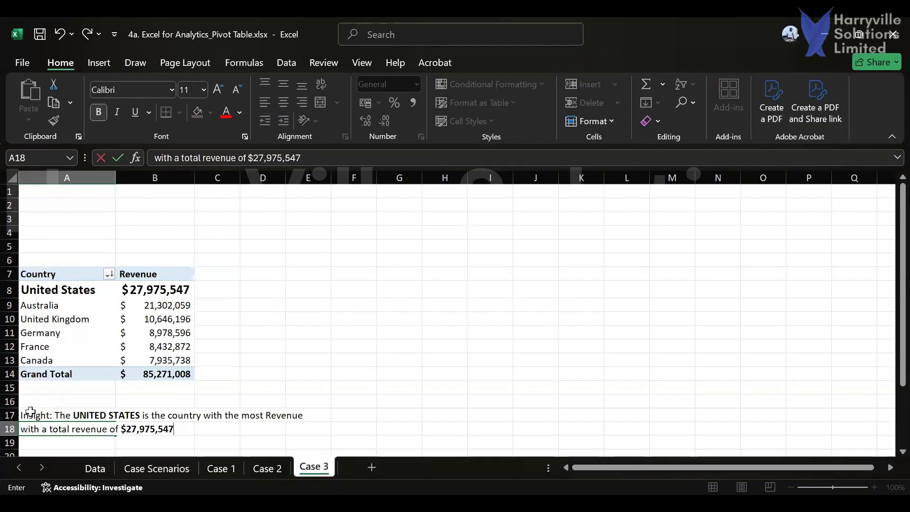
key("Return")
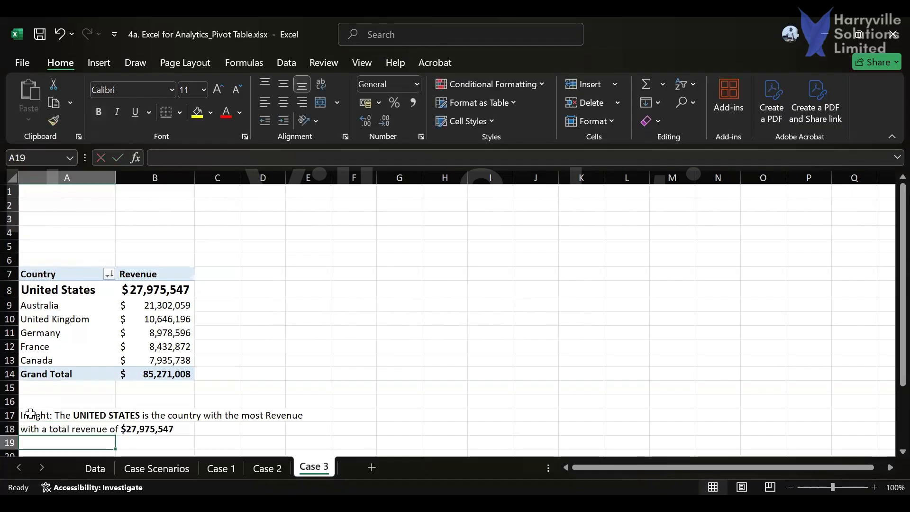
Begin the sheet heading in cell A1 with "Case 3:" in bold, followed by "Which country" in regular weight
left_click(52, 189)
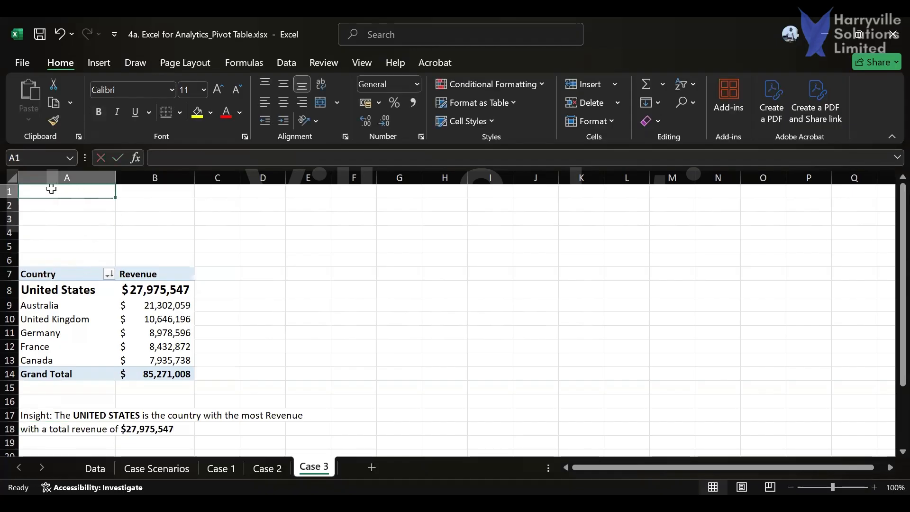
key("ctrl+b")
type("Case")
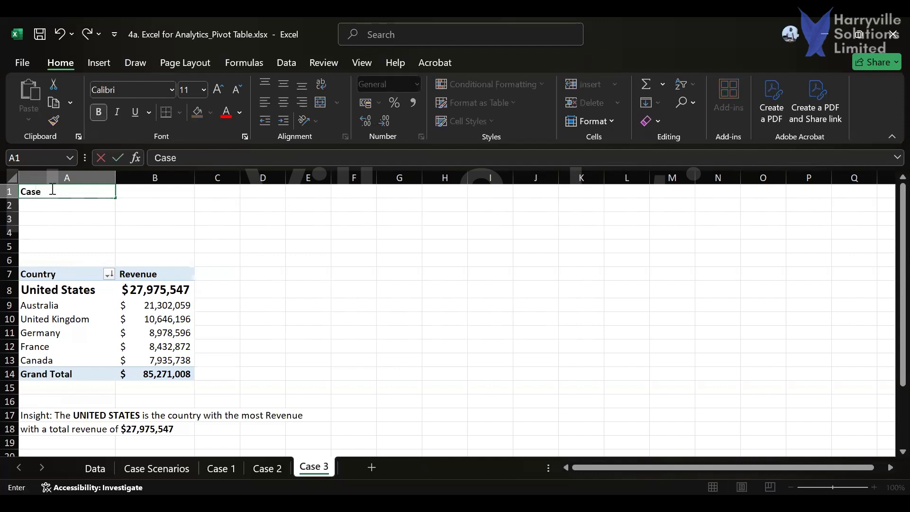
type(" 3:")
key("ctrl+b")
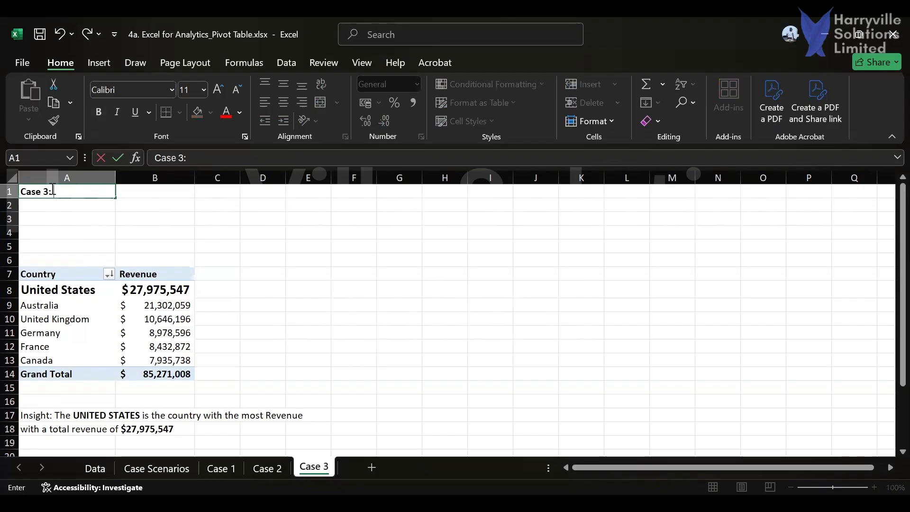
type("Which country")
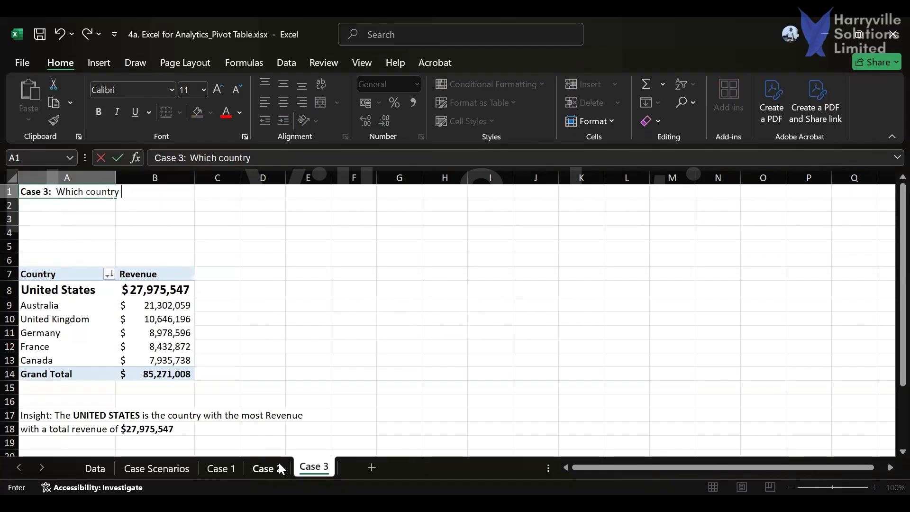
Check the Case 3 question on the Case Scenarios sheet and complete the A1 heading with "provided the Most Revenue?" in bold
left_click(163, 467)
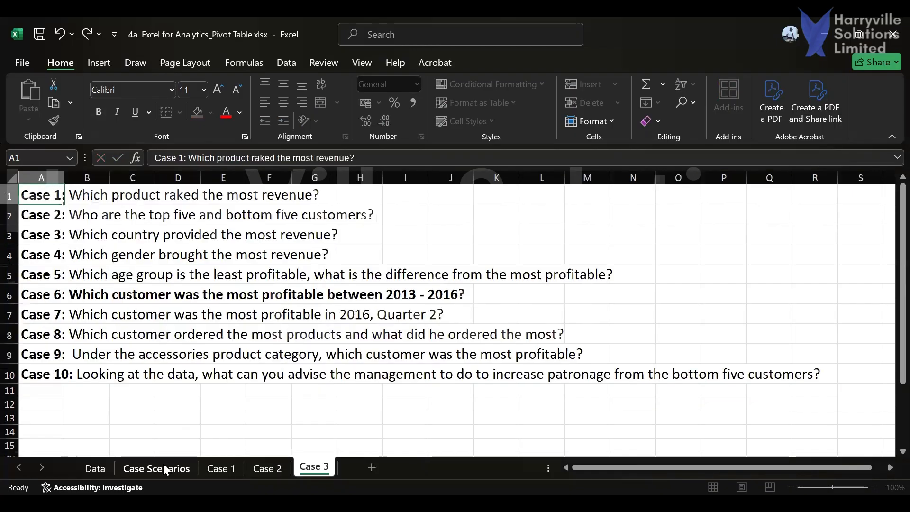
left_click(307, 472)
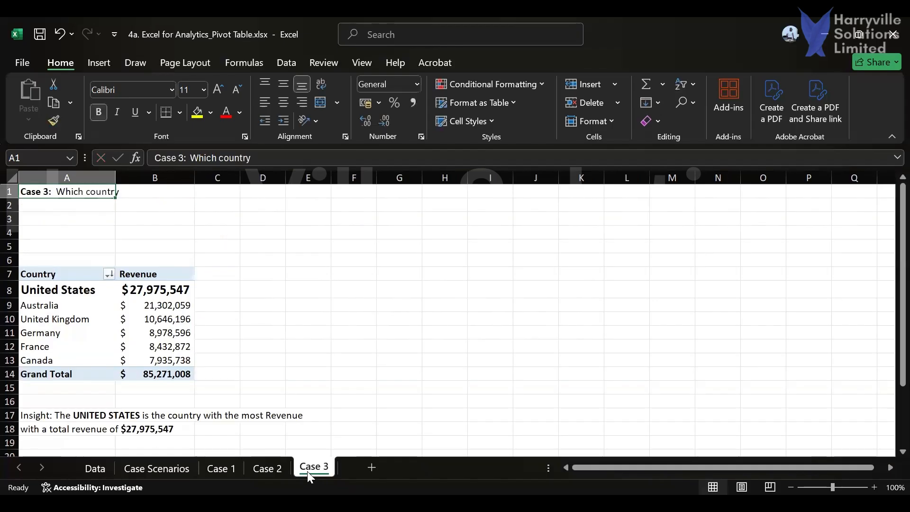
left_click(283, 153)
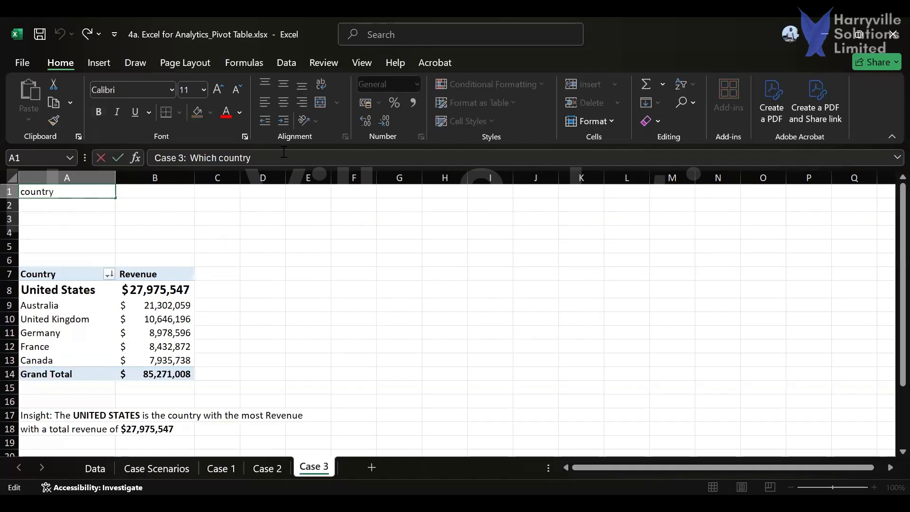
key("ctrl+b")
type("provided the Most Revenue")
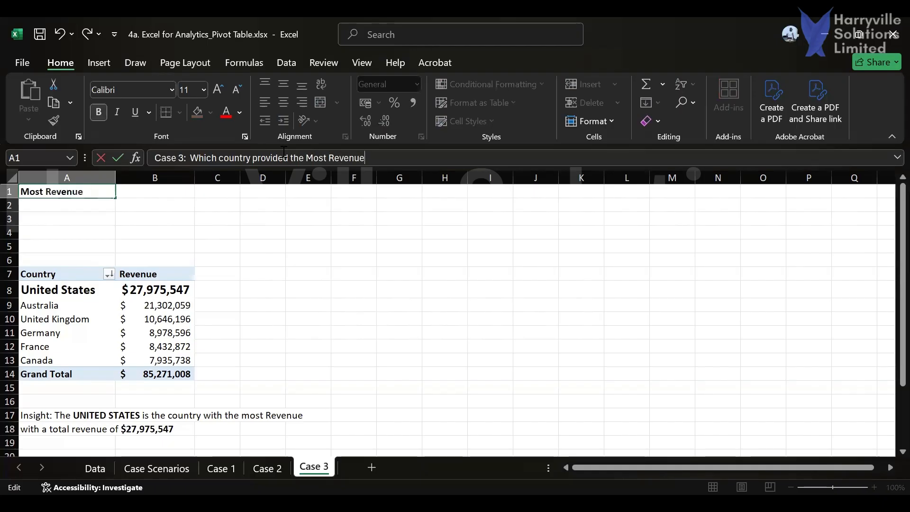
type("?")
key("Return")
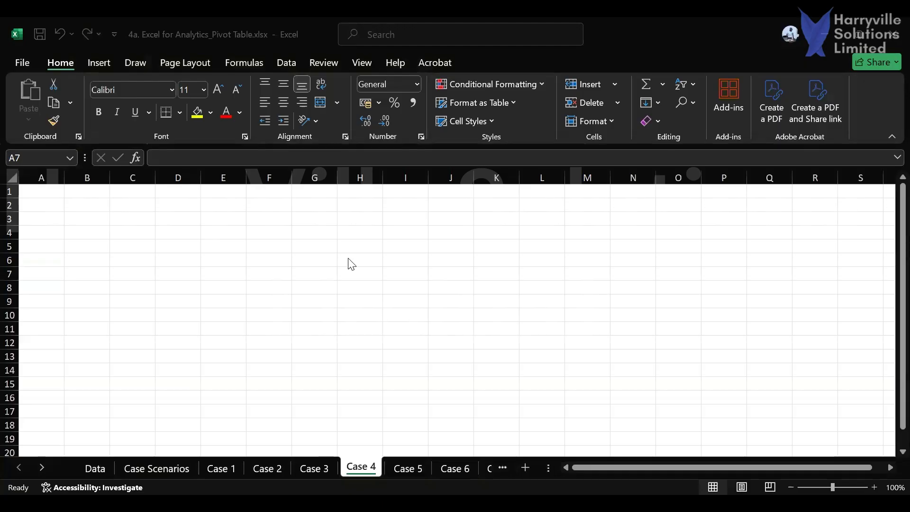
Copy the Case 4 question from the Case Scenarios sheet into cell A1 of the Case 4 sheet and reduce its font size to 12
left_click(49, 279)
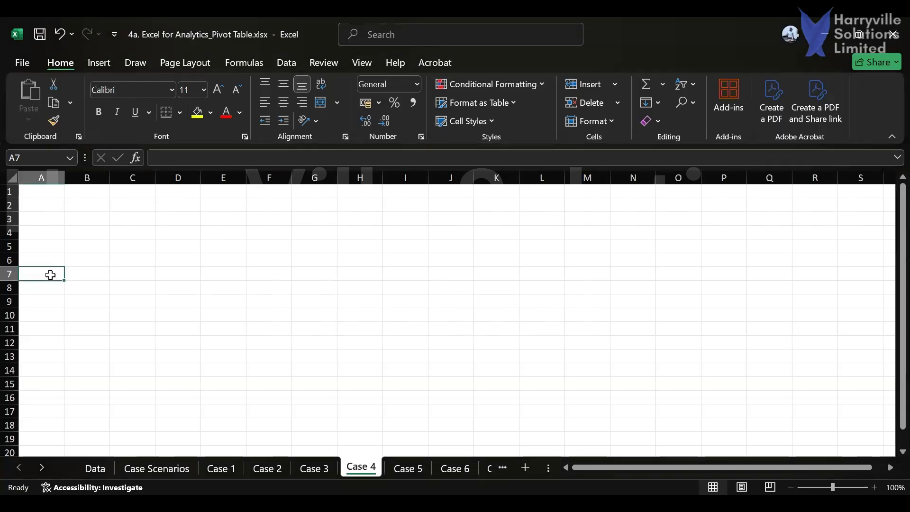
left_click(157, 468)
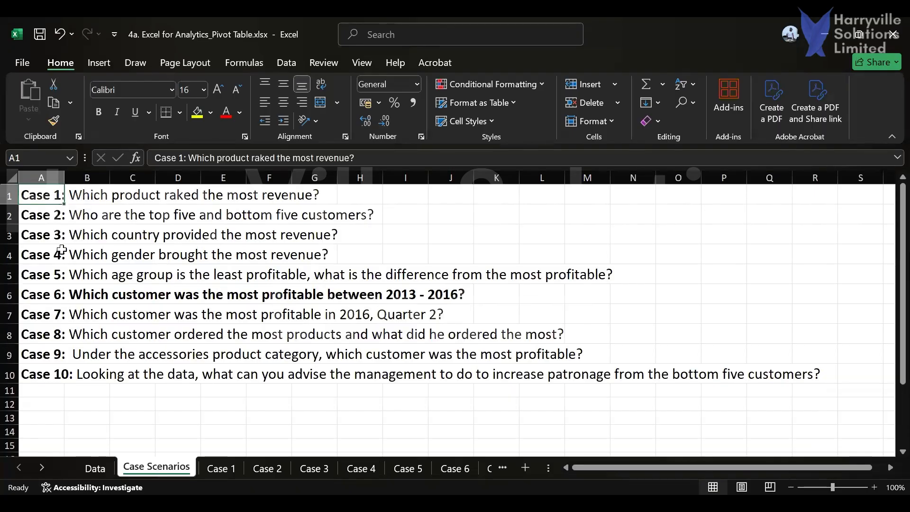
left_click(39, 255)
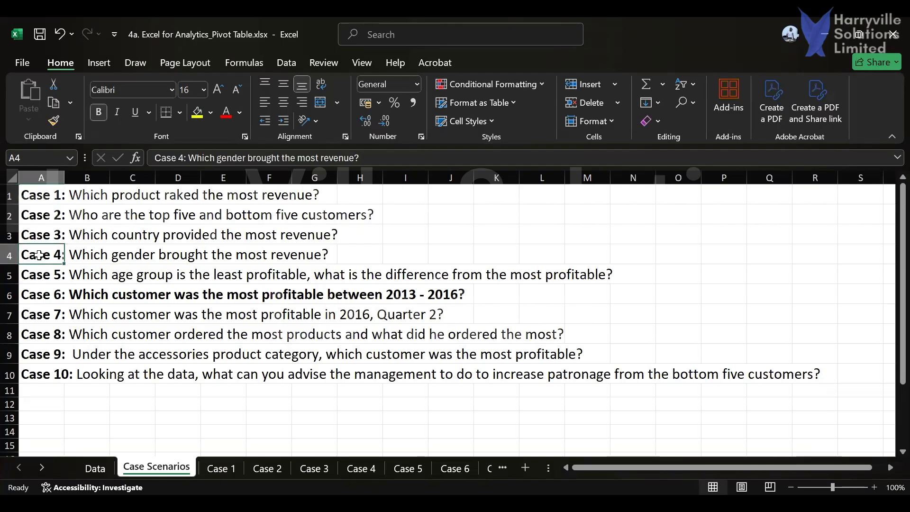
key("ctrl+c")
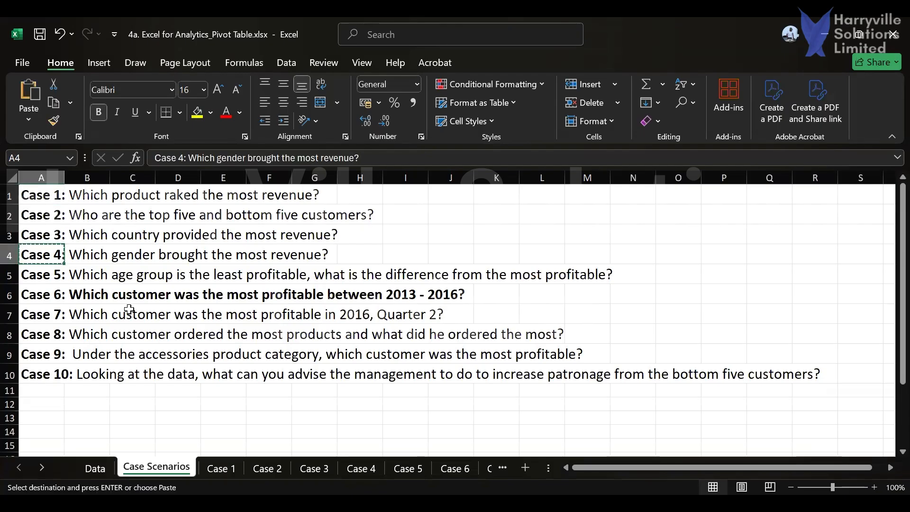
left_click(361, 468)
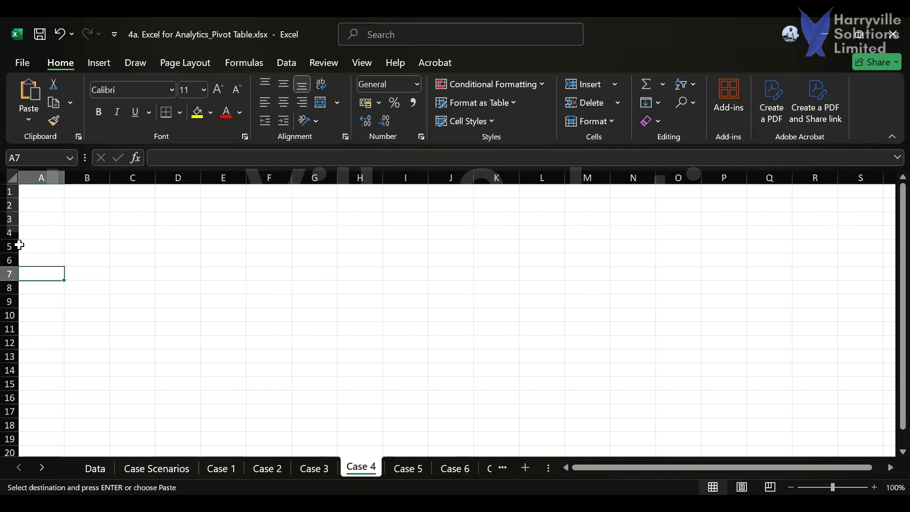
left_click(34, 191)
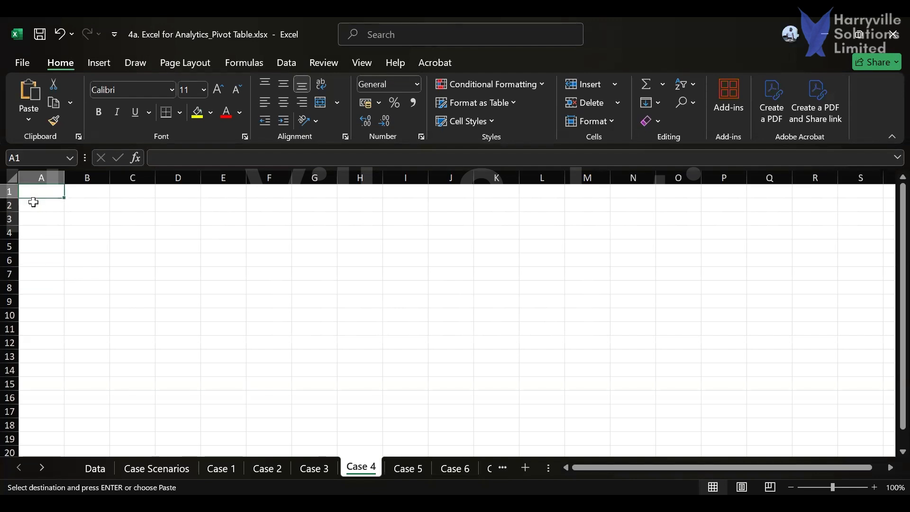
key("ctrl+v")
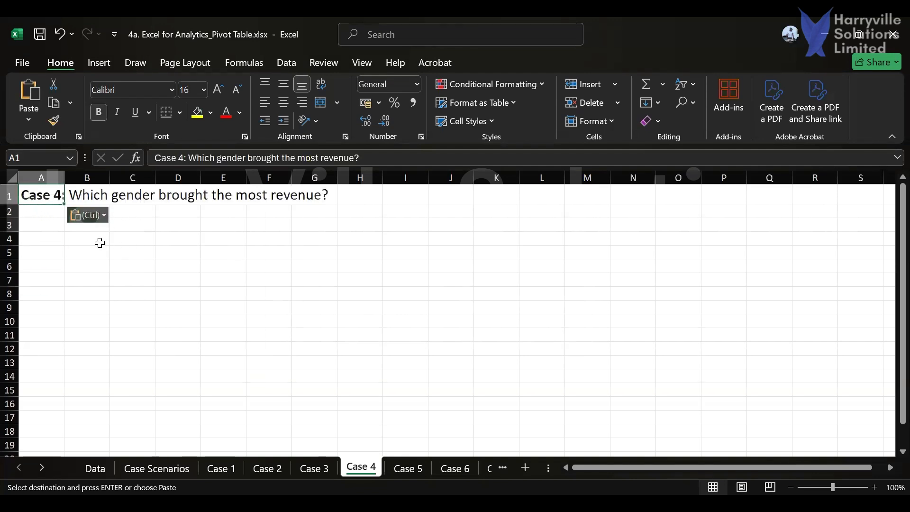
left_click(237, 94)
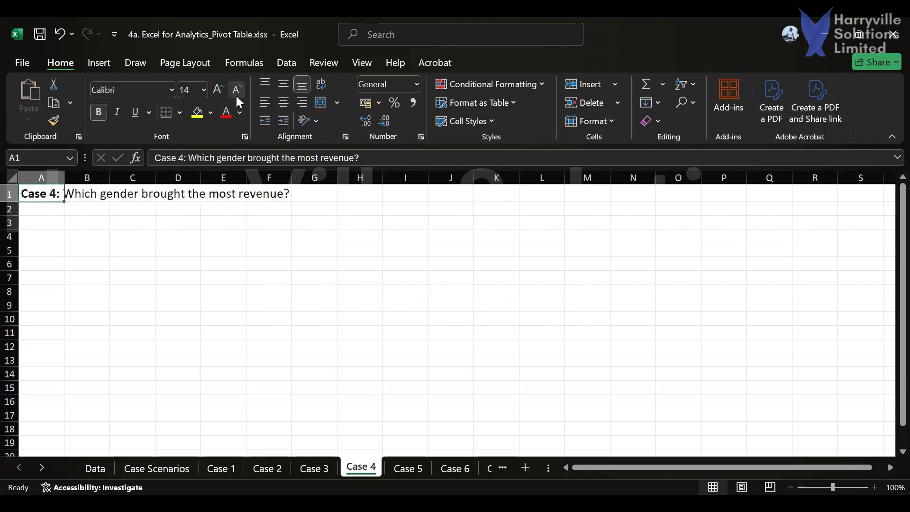
left_click(235, 96)
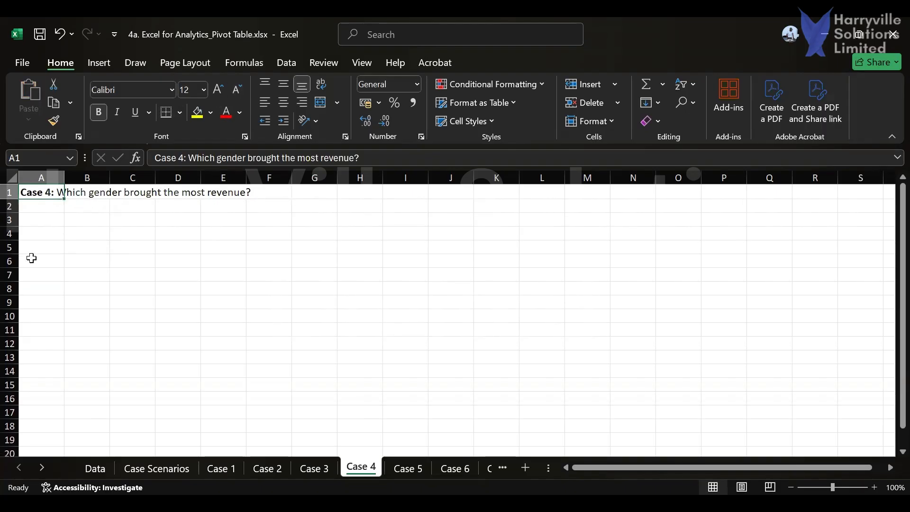
Insert a pivot table based on the table range Dataset at cell A7 of the Case 4 sheet
left_click(27, 278)
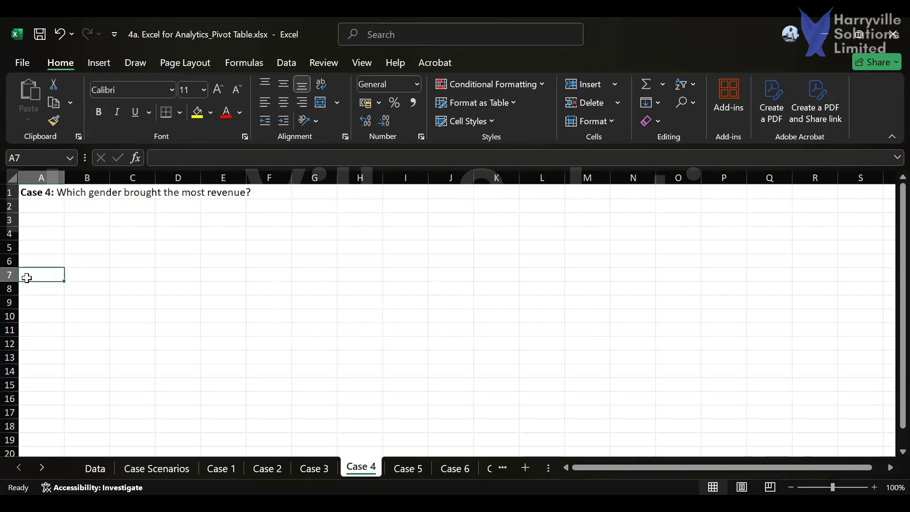
key("alt+d")
key("p")
key("alt+n")
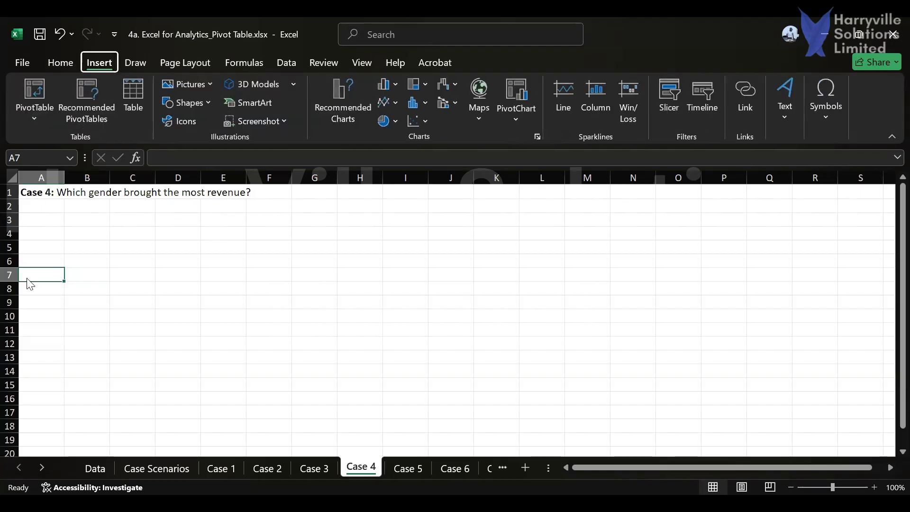
key("v")
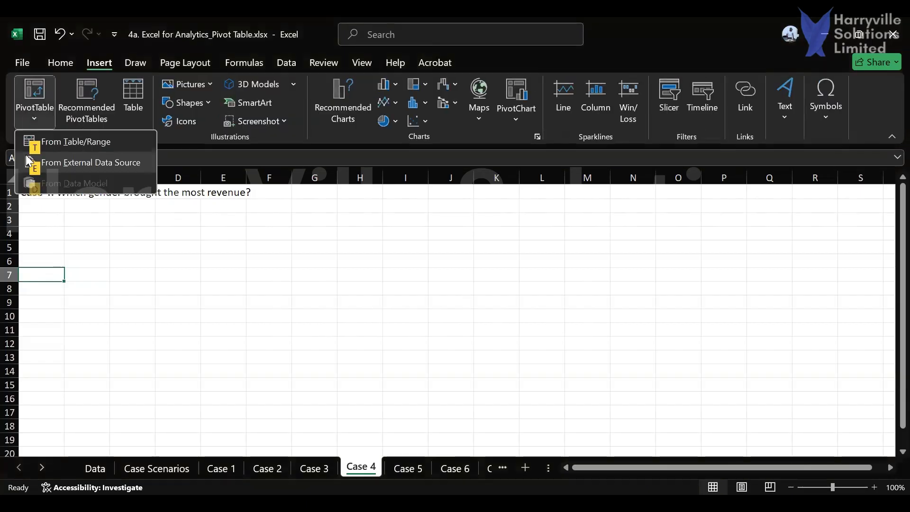
left_click(64, 138)
type("Dataset")
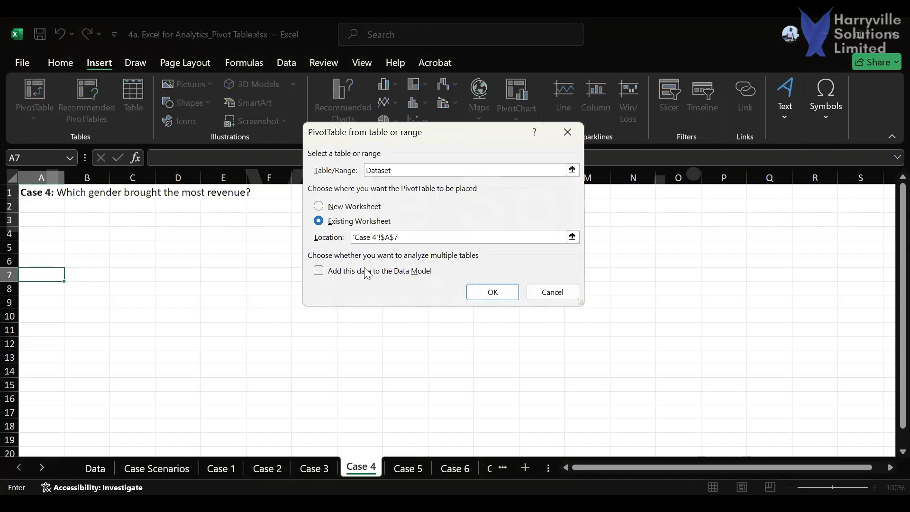
left_click(493, 291)
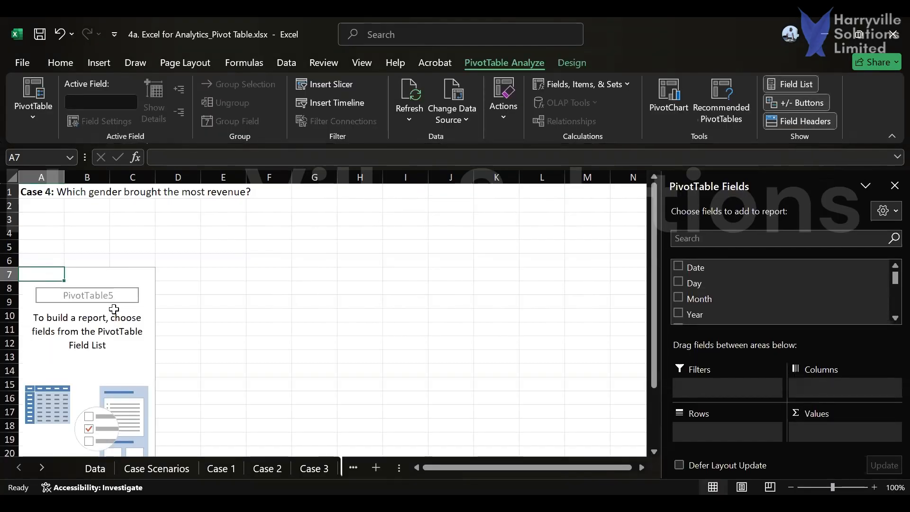
Add Customer Gender to the pivot table's rows and Revenue to its values
scroll(714, 313, "down", 1)
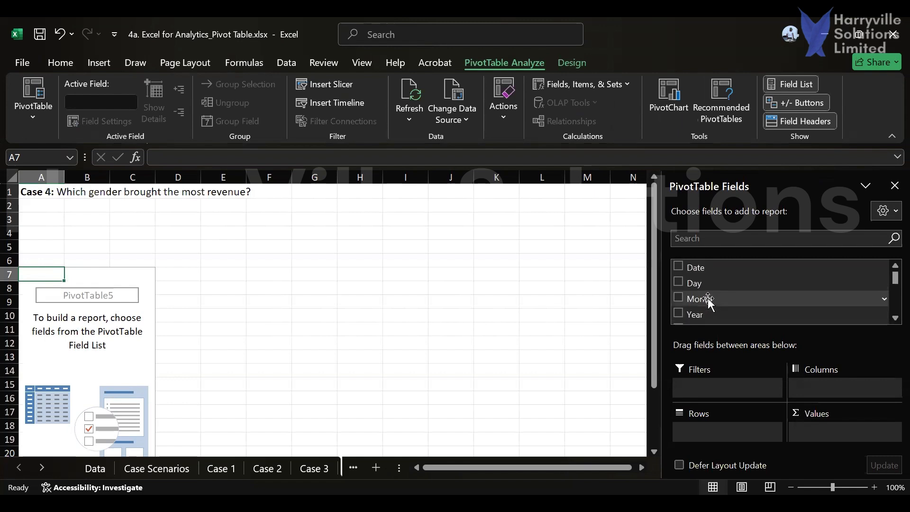
scroll(710, 304, "down", 1)
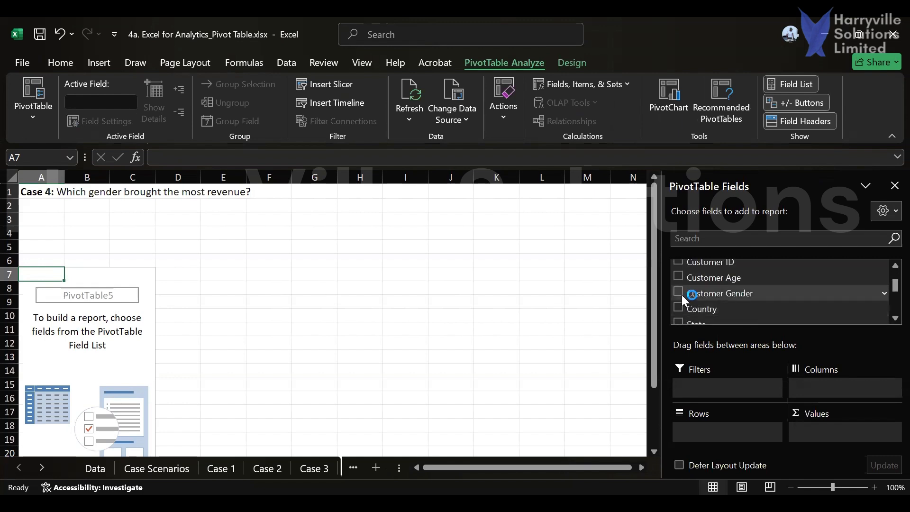
left_click(678, 292)
scroll(685, 299, "down", 5)
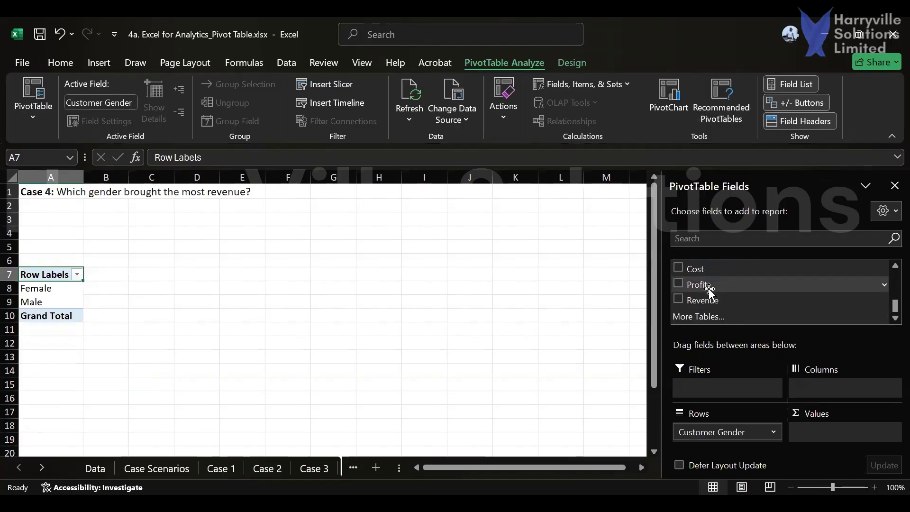
left_click(678, 299)
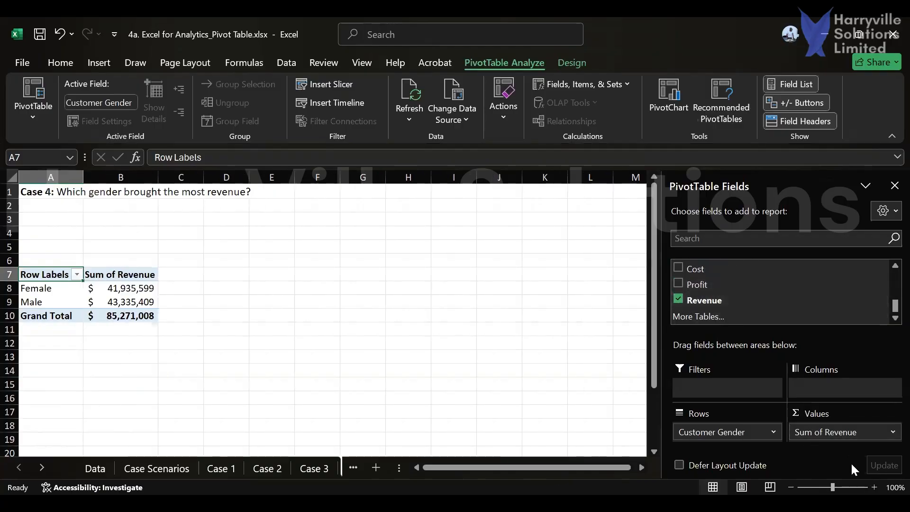
Sort the pivot table's gender rows by revenue from largest to smallest
mouse_move(115, 291)
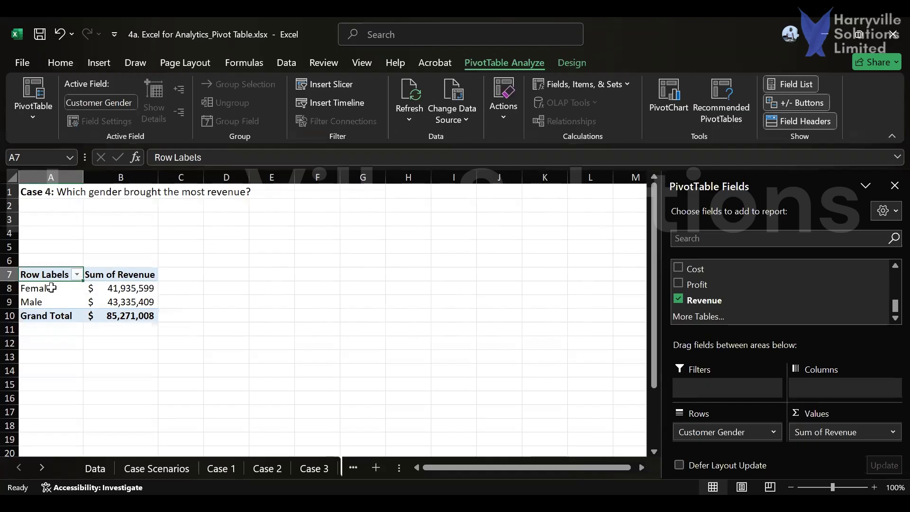
left_click(119, 288)
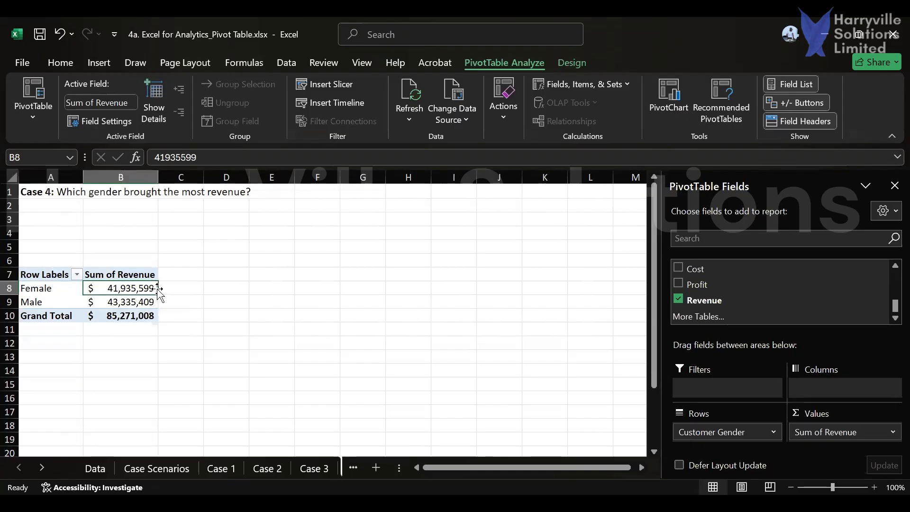
key("shift+Down")
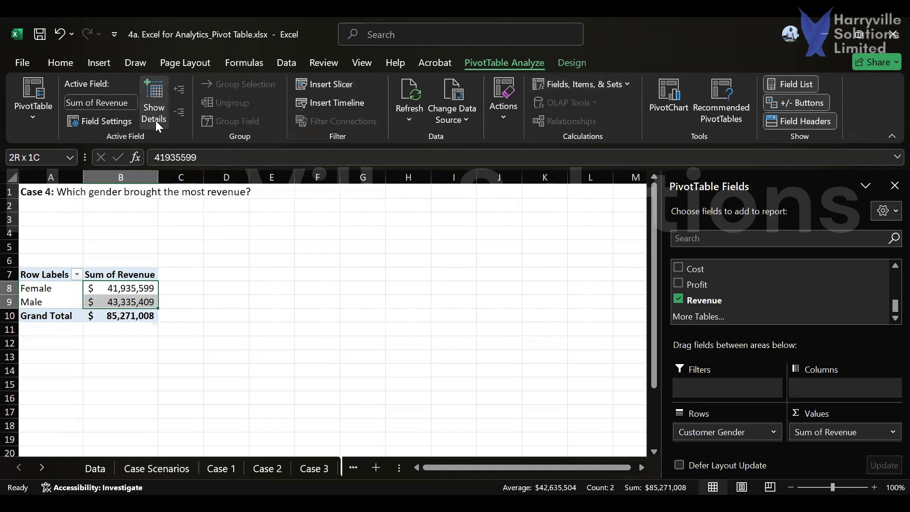
left_click(61, 63)
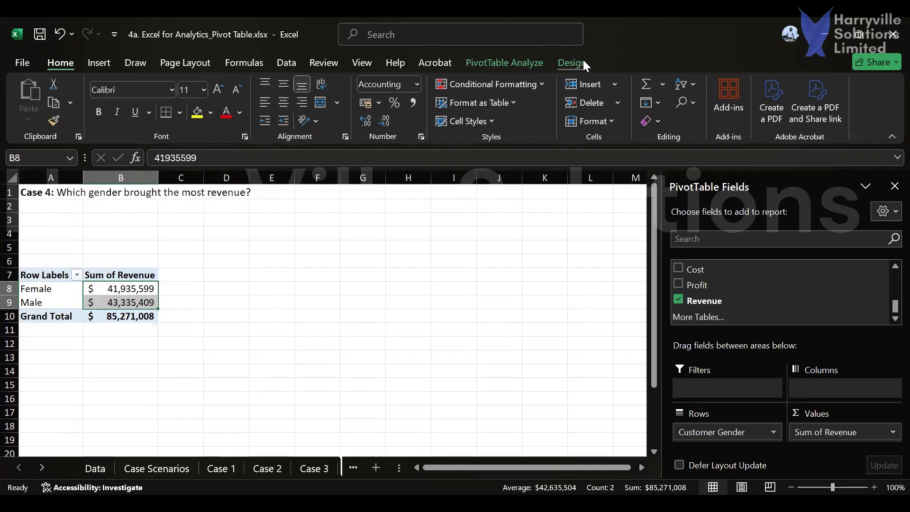
left_click(686, 85)
left_click(690, 124)
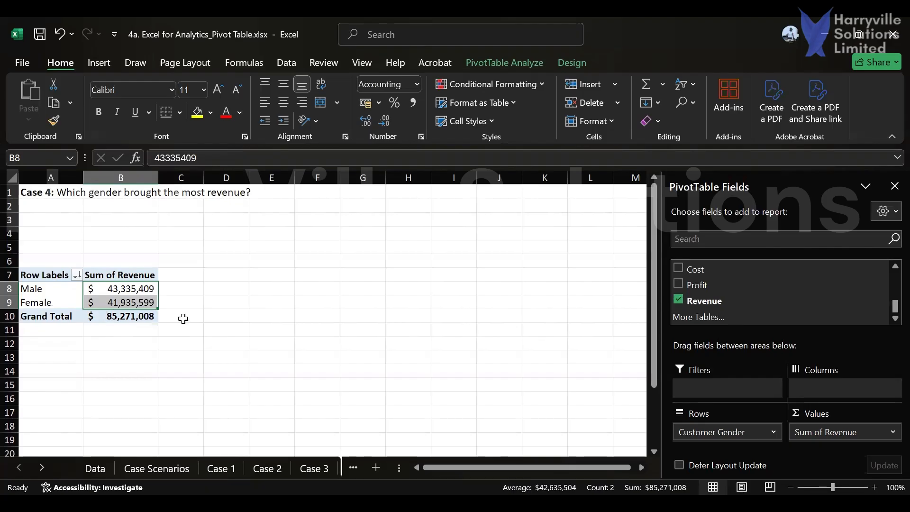
Shorten the pivot table's value header in cell B7 to "Revenue", keeping the leading space
left_click(132, 276)
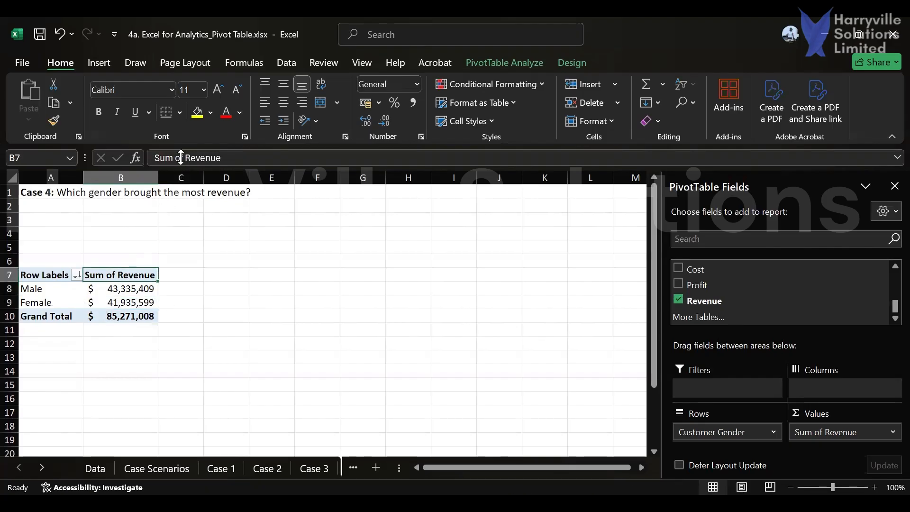
left_click(182, 158)
key("BackSpace")
key("BackSpace")
key("BackSpace")
key("BackSpace")
key("BackSpace")
key("BackSpace")
key("Return")
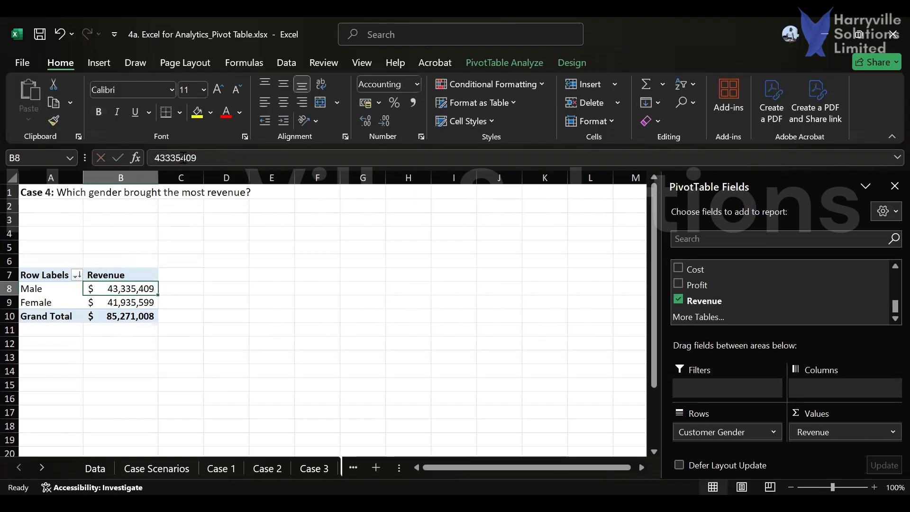
Rename the pivot table's row header in cell A7 as "Gender"
left_click(62, 279)
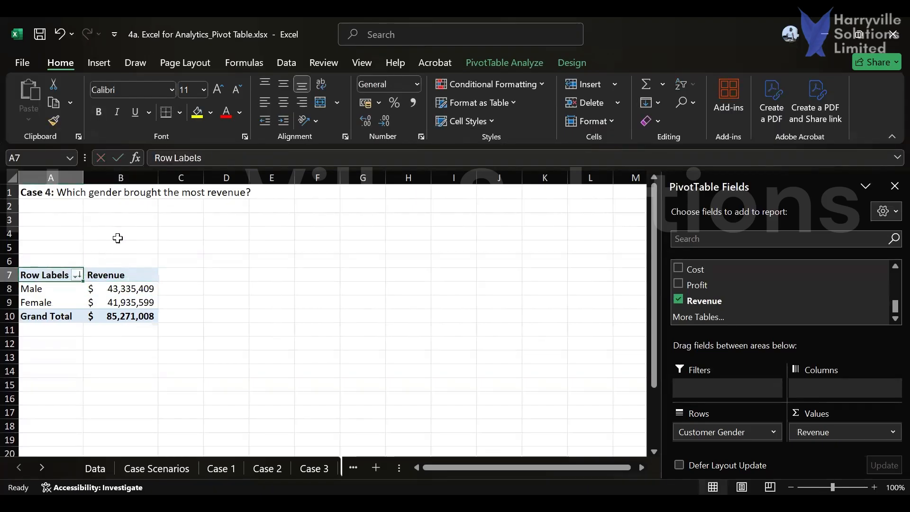
left_click(220, 158)
key("BackSpace")
key("BackSpace")
key("BackSpace")
key("BackSpace")
key("BackSpace")
key("BackSpace")
key("BackSpace")
key("BackSpace")
key("BackSpace")
key("BackSpace")
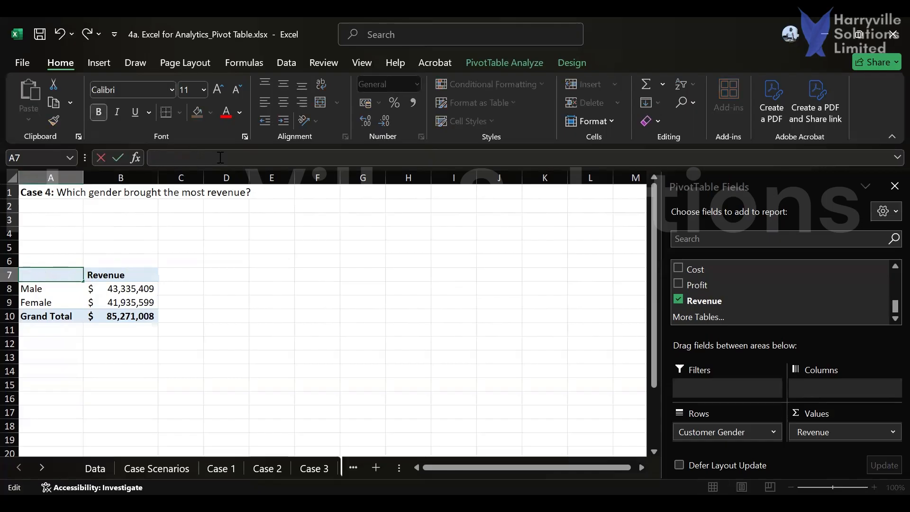
type("G")
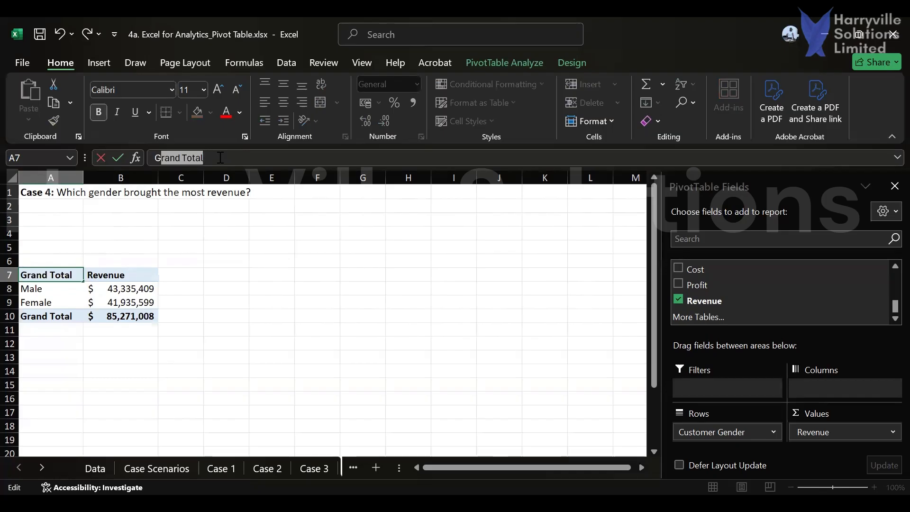
type("ender")
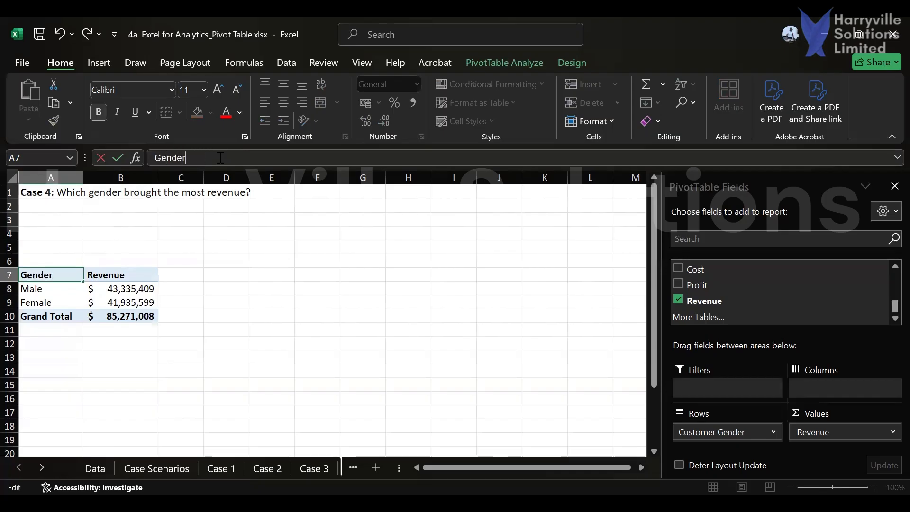
key("Return")
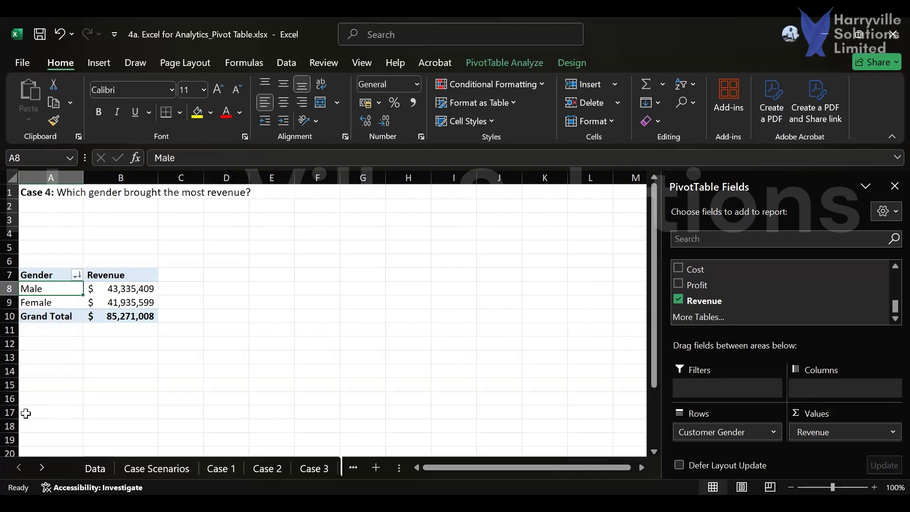
Enter "Insight: According to the data, the MALE gender generates the Most Revenue" in cell A12, with only MALE in bold
left_click(58, 347)
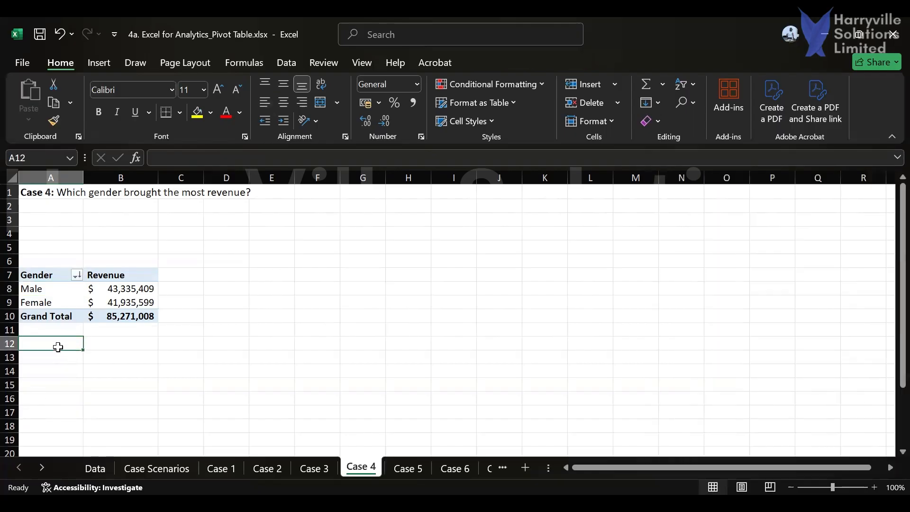
type("I")
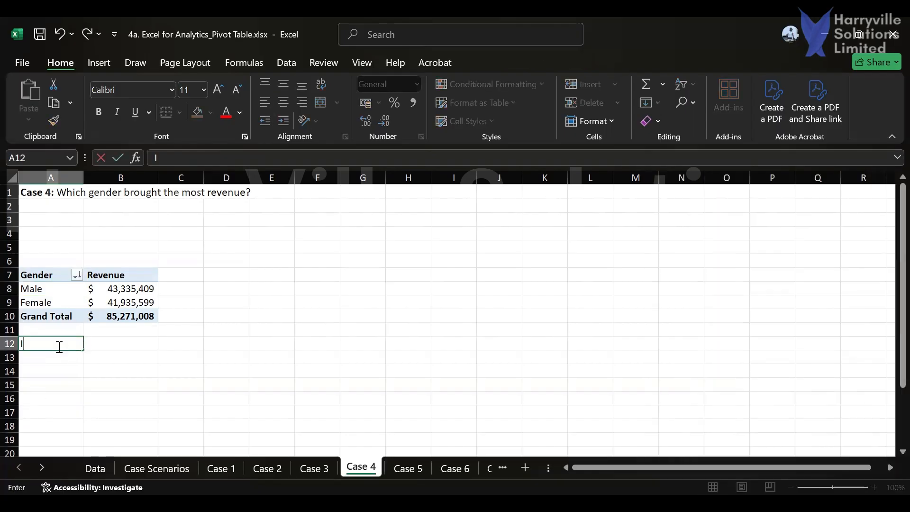
type("nsight: Ac")
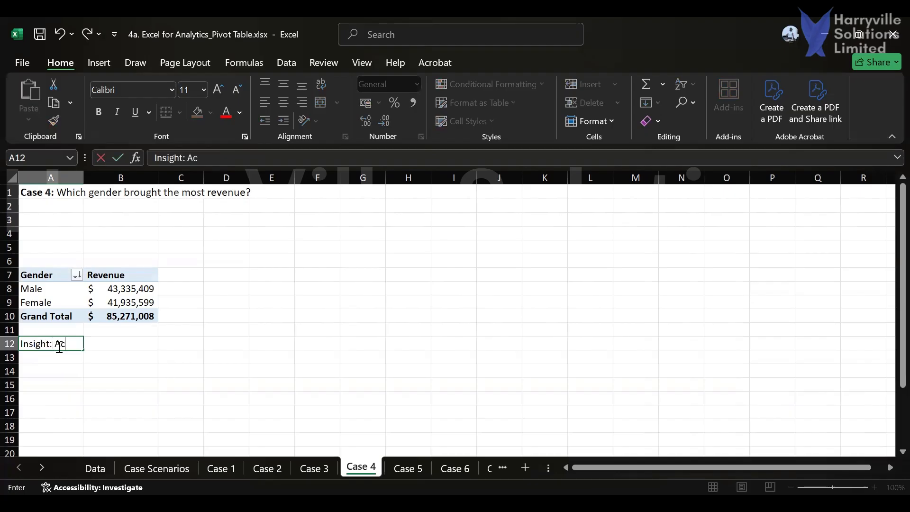
type("cording to")
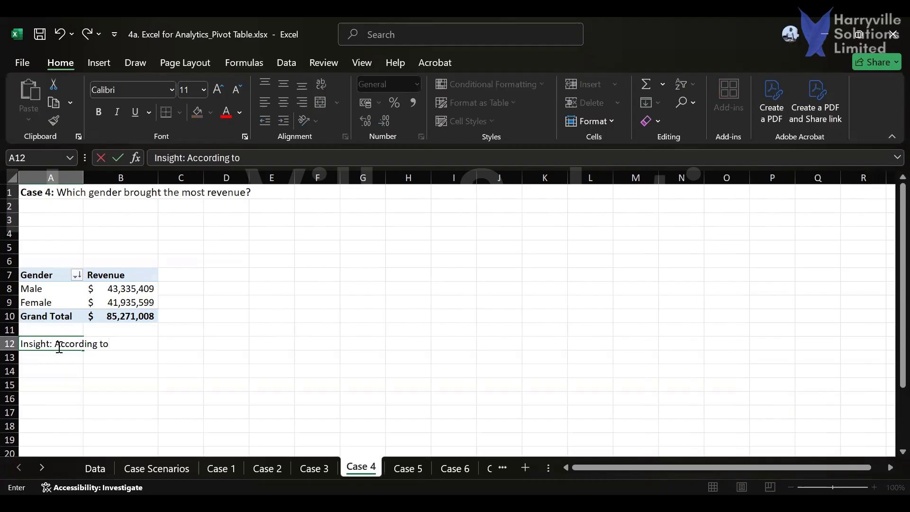
type(" the data, the M")
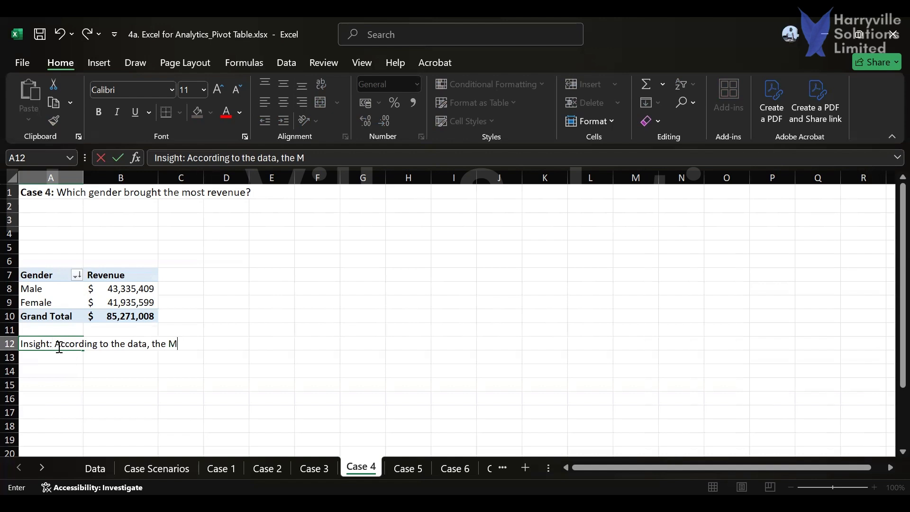
key("BackSpace")
key("ctrl+b")
type("MALE")
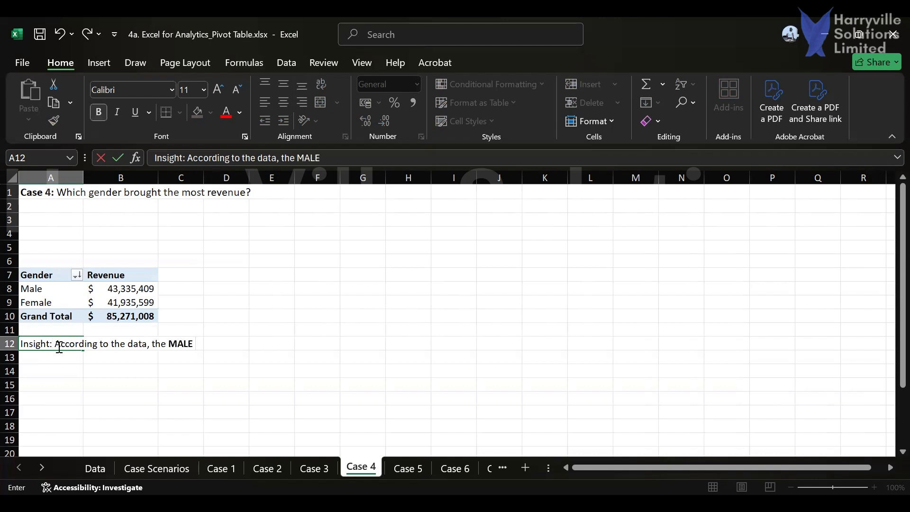
key("ctrl+b")
type("gender")
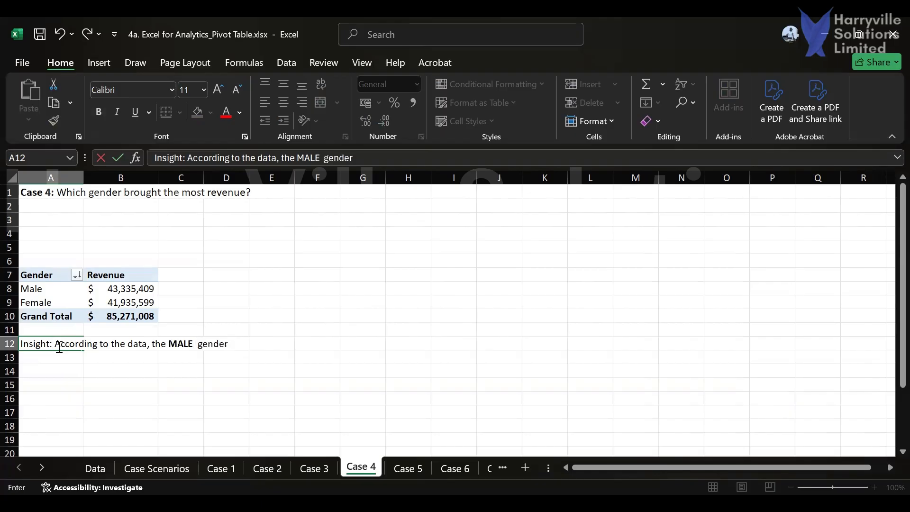
type(" generates the Most Revenue")
key("Return")
Continue the insight in cell A13 with "with a total of $43,335,409", making the amount bold
type("with a t")
type("oat")
key("BackSpace")
key("BackSpace")
type("tal of")
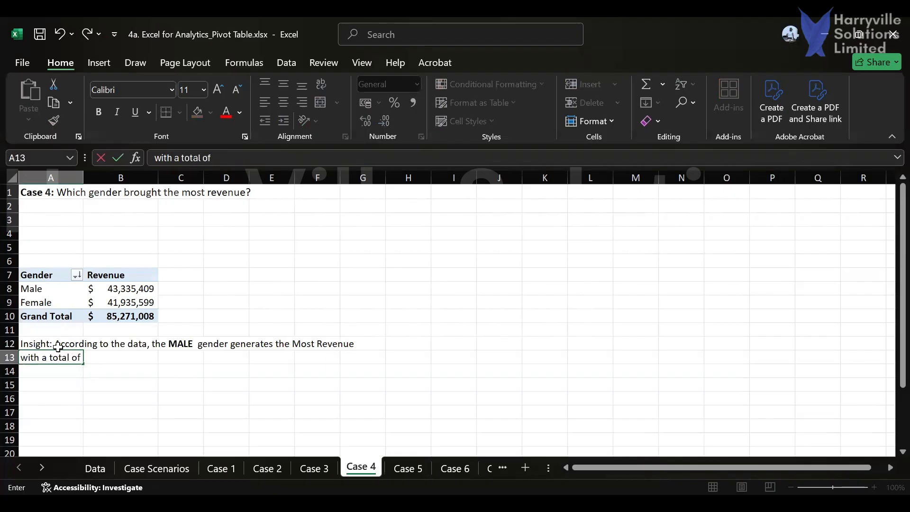
key("ctrl+b")
type("$")
type("43")
type(",")
type("335")
type(",")
type("5")
key("BackSpace")
type("409")
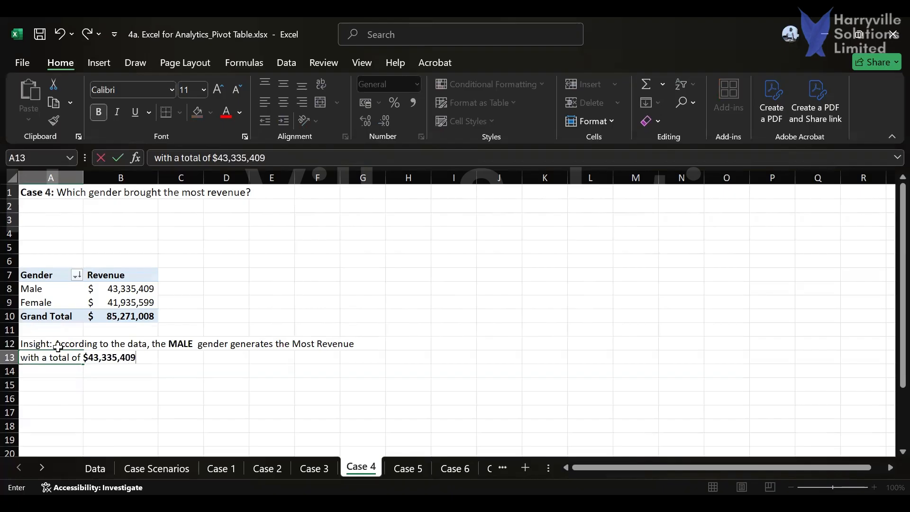
key("Return")
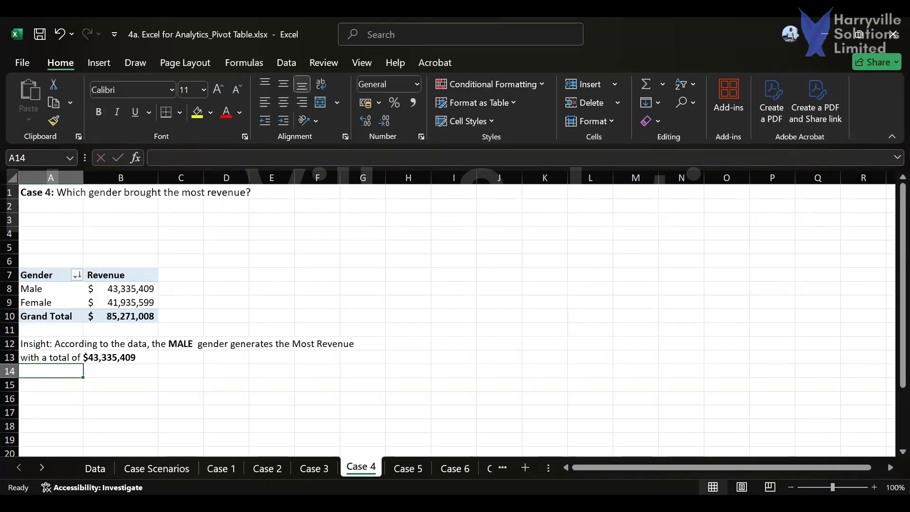
Copy the Case 5 question from cell A5 of the Case Scenarios sheet into cell A1 of the Case 5 sheet and save the workbook
left_click(410, 471)
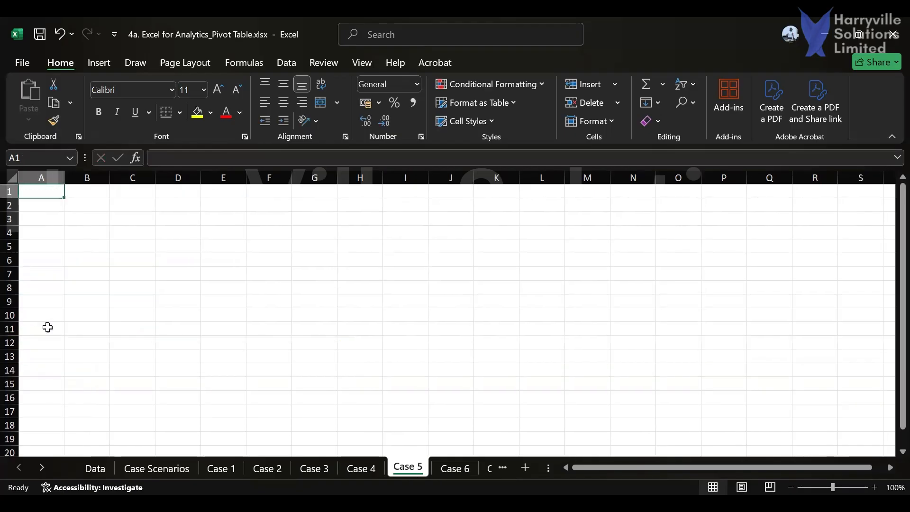
left_click(170, 469)
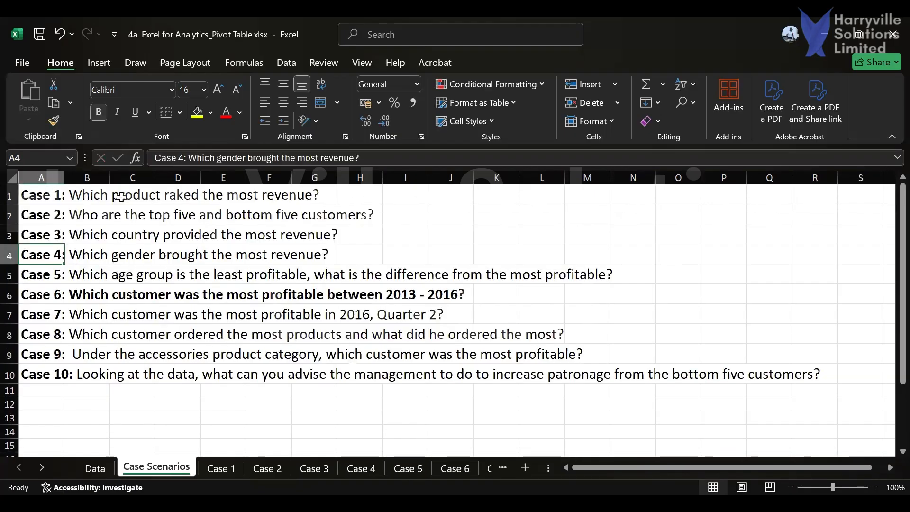
left_click(44, 277)
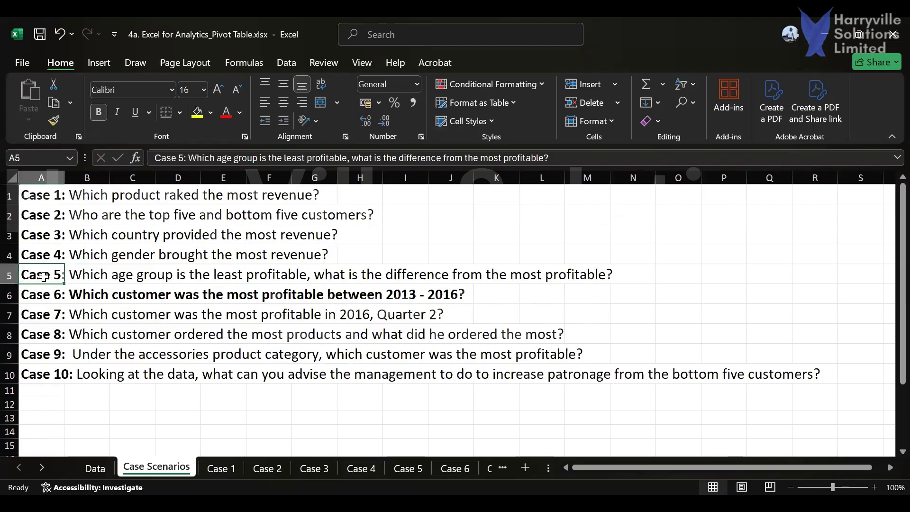
key("ctrl+c")
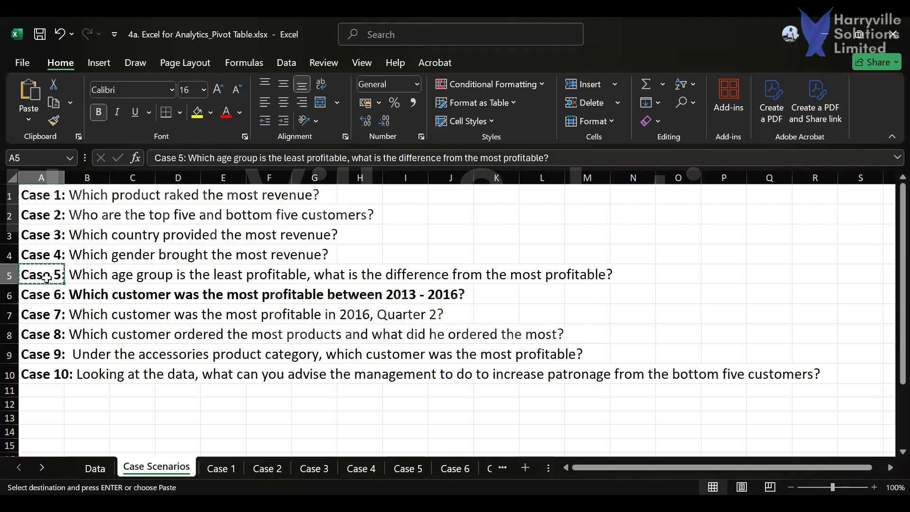
left_click(411, 471)
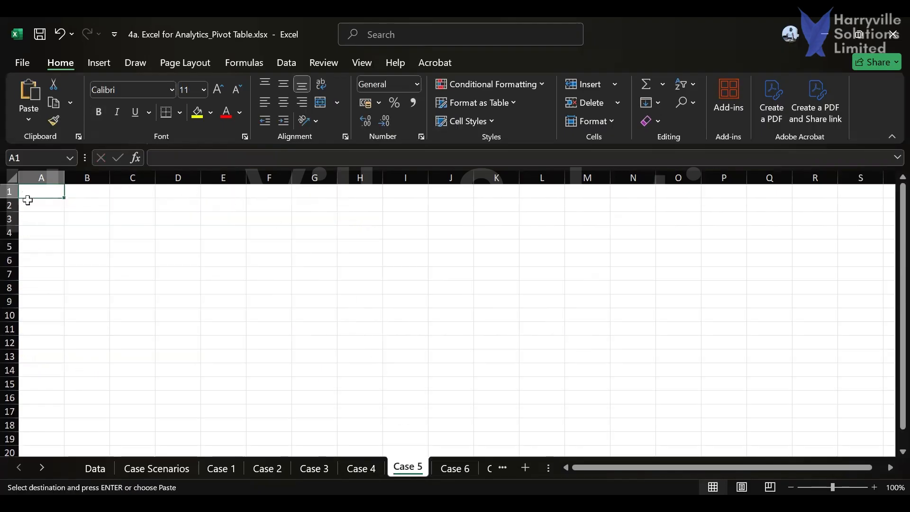
key("ctrl+v")
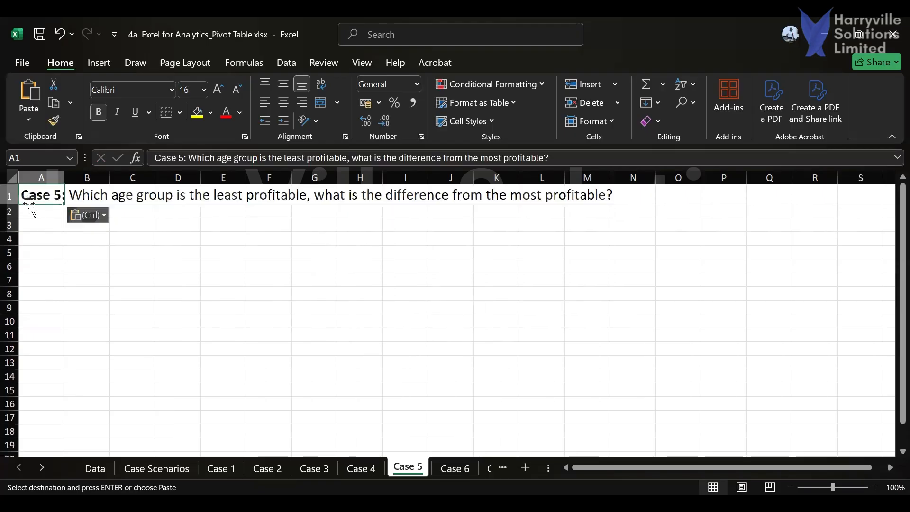
left_click(86, 194)
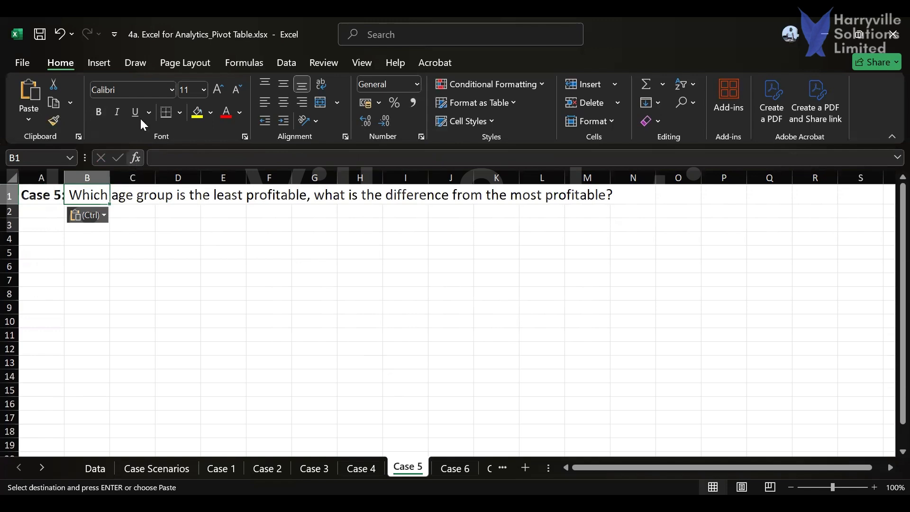
left_click(41, 35)
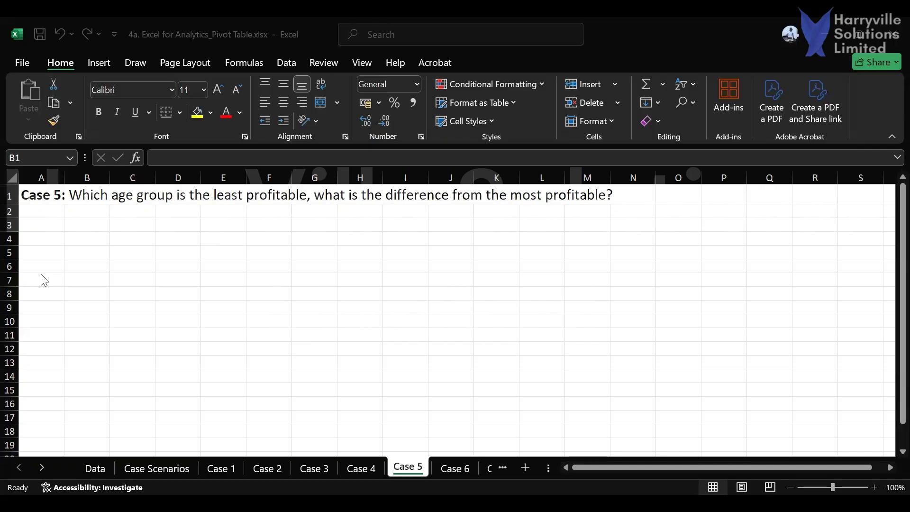
left_click(37, 280)
left_click(163, 199)
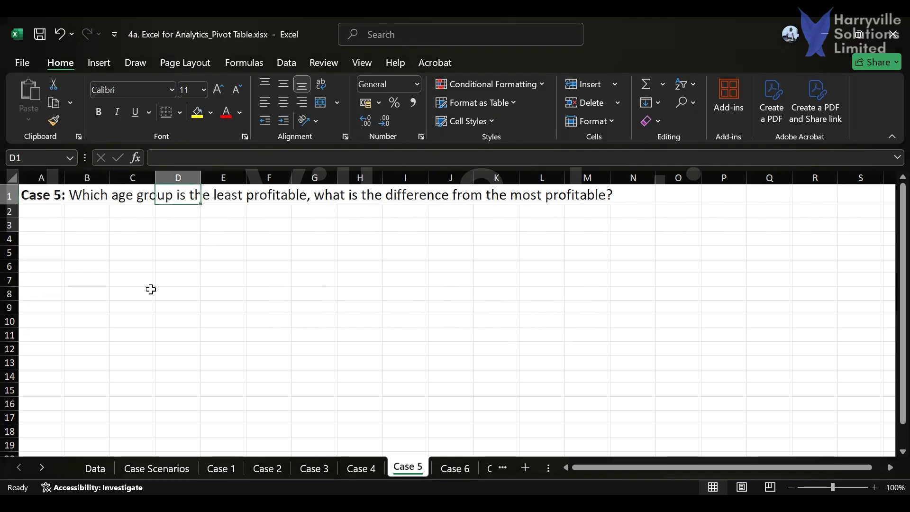
Insert a blank column between Customer Age and Customer Gender in the Data sheet's table
left_click(97, 469)
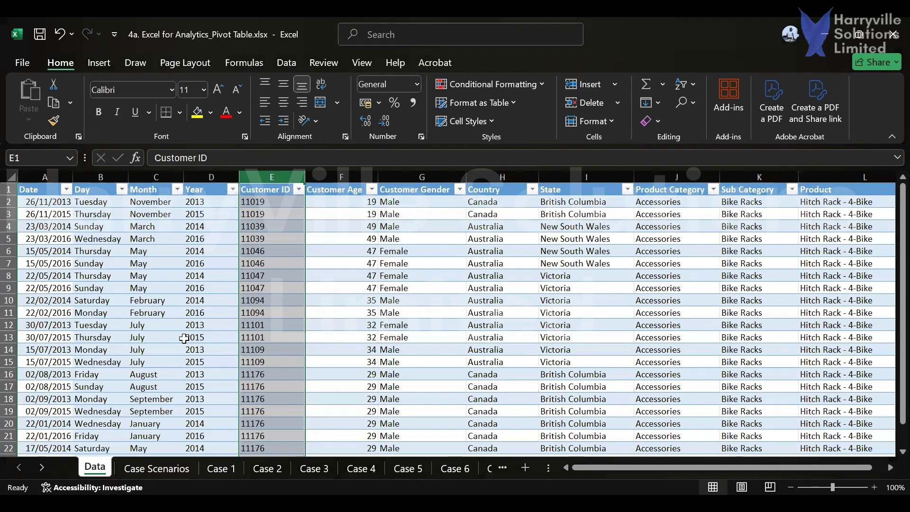
left_click(365, 348)
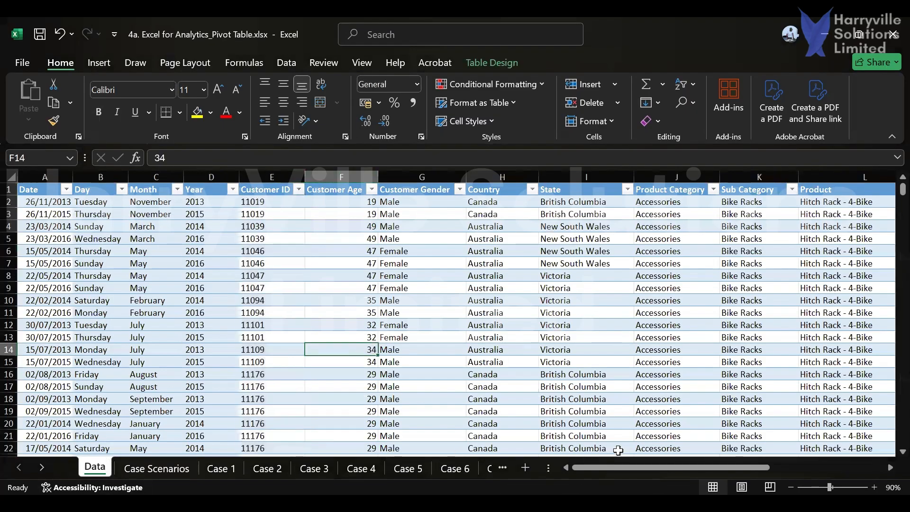
left_click(264, 309)
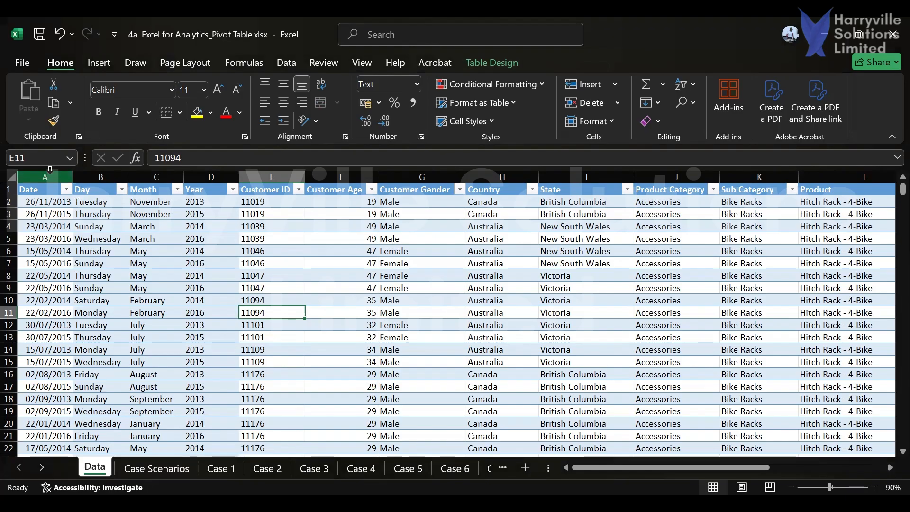
left_click(107, 177)
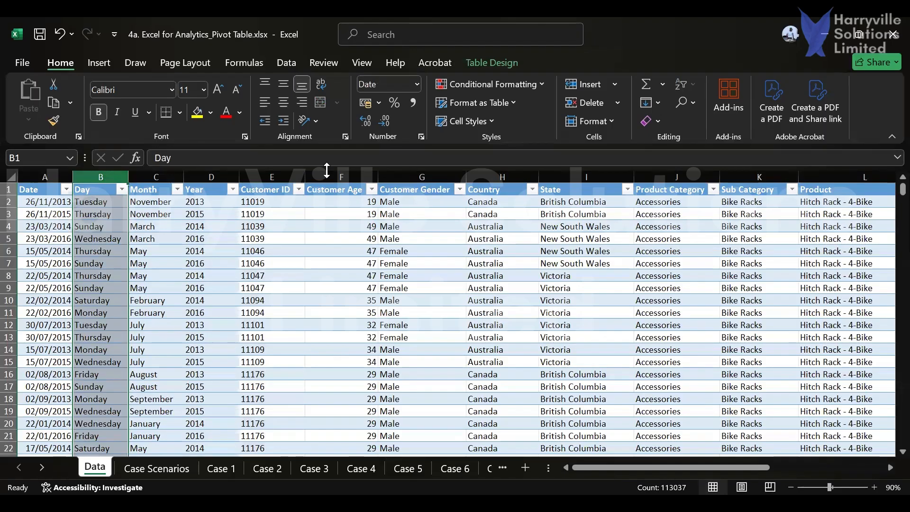
left_click(331, 197)
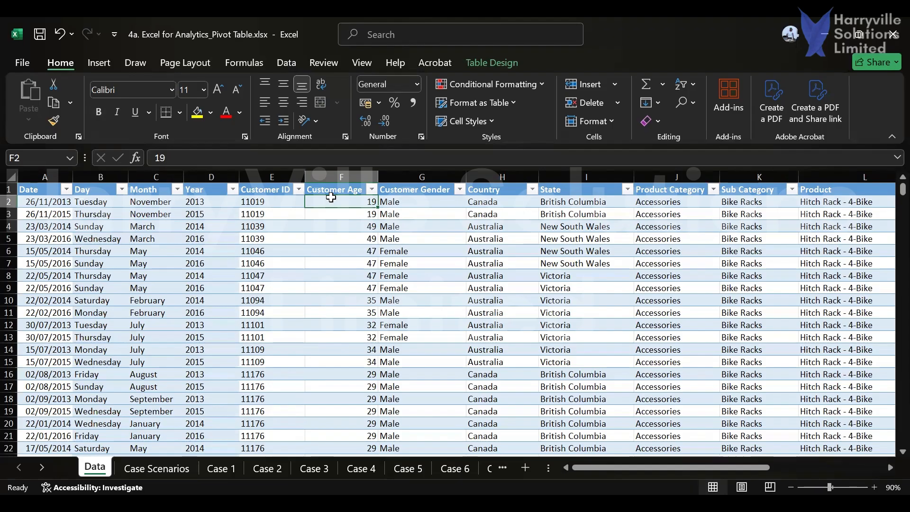
left_click(394, 176)
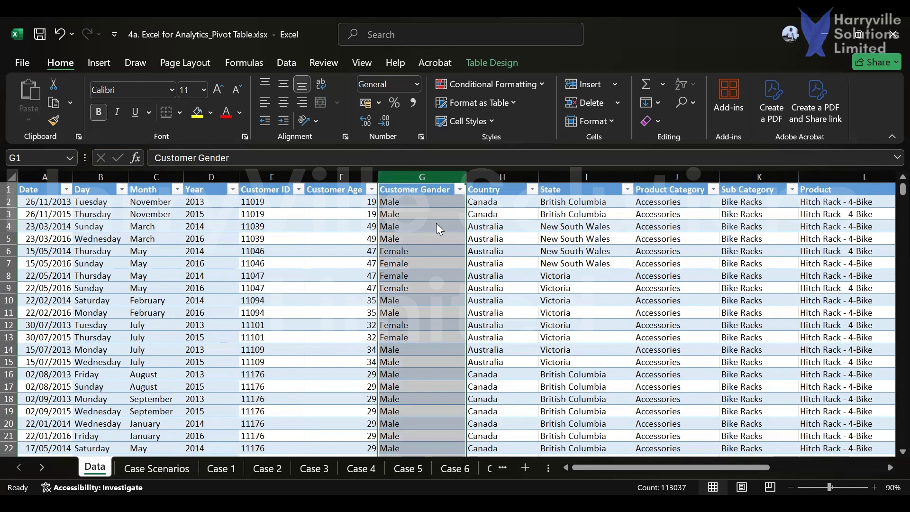
right_click(422, 169)
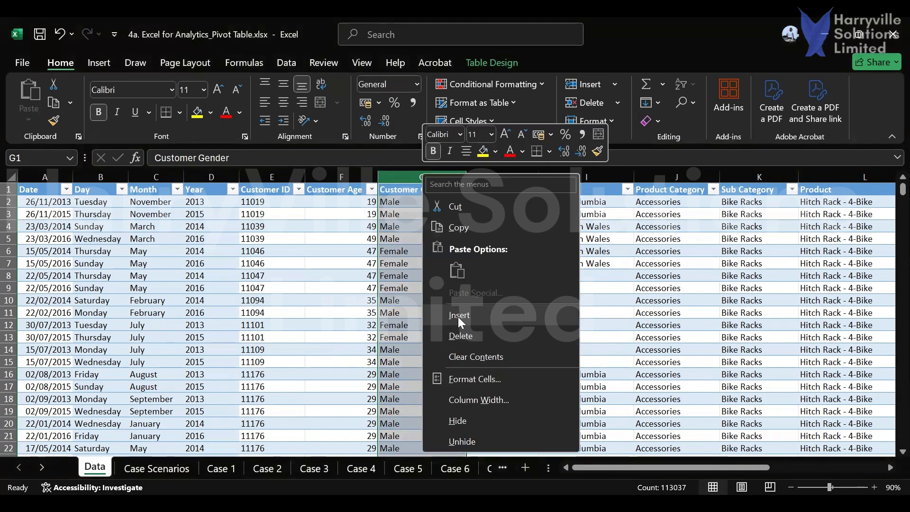
left_click(423, 184)
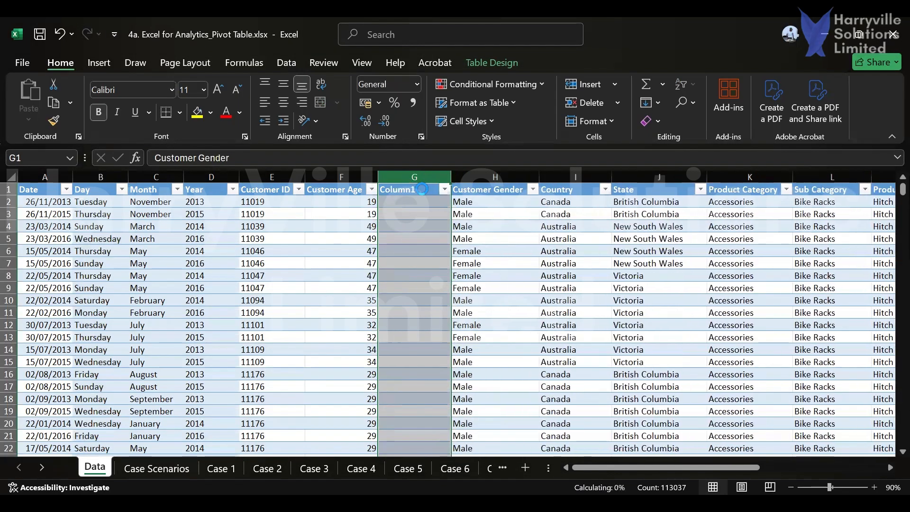
Rename the new column's header in cell G1 as "Age Group"
double_click(413, 189)
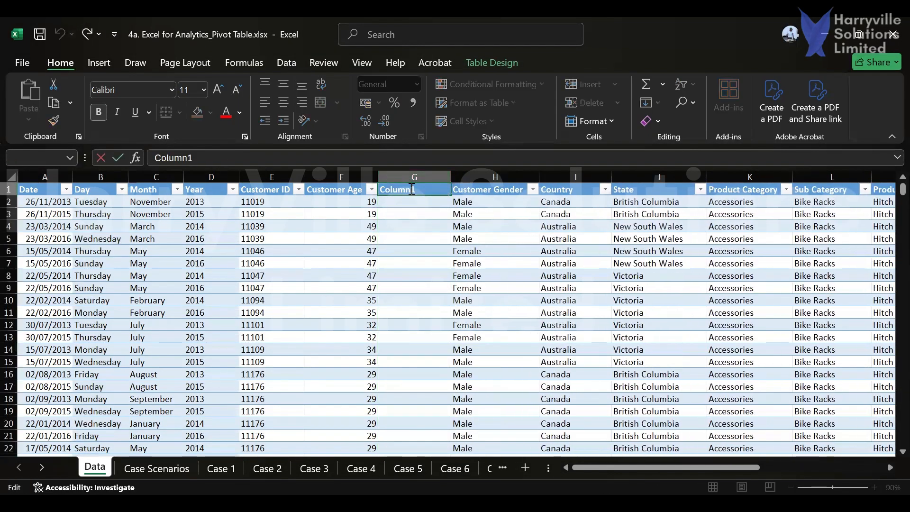
key("BackSpace")
key("BackSpace")
key("BackSpace")
key("BackSpace")
key("BackSpace")
key("BackSpace")
key("BackSpace")
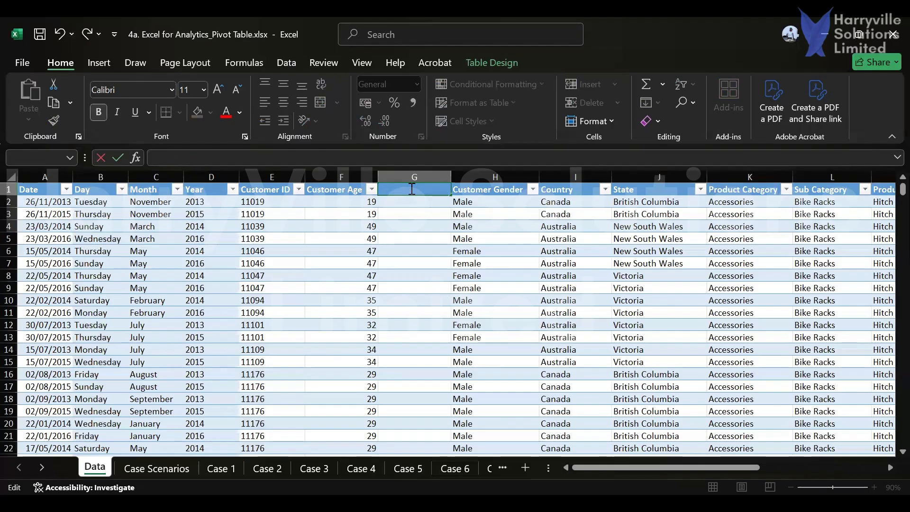
type("Age Grou")
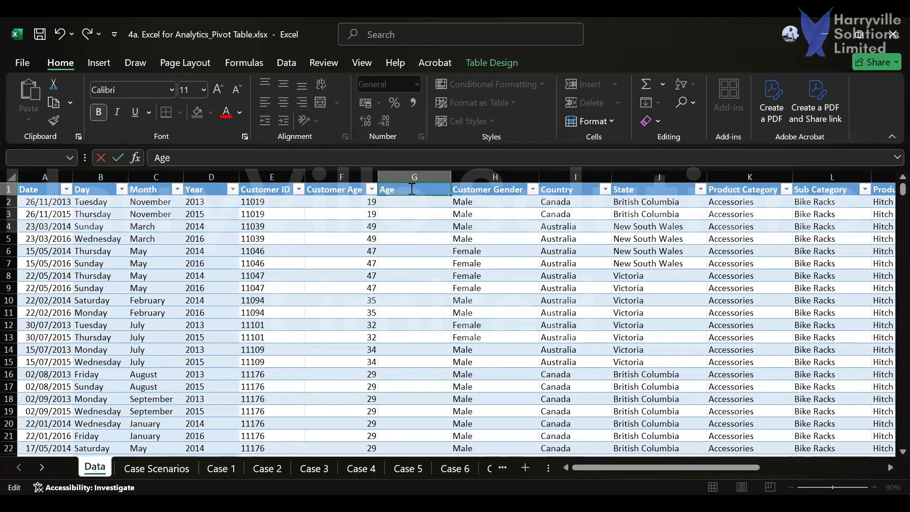
type("p")
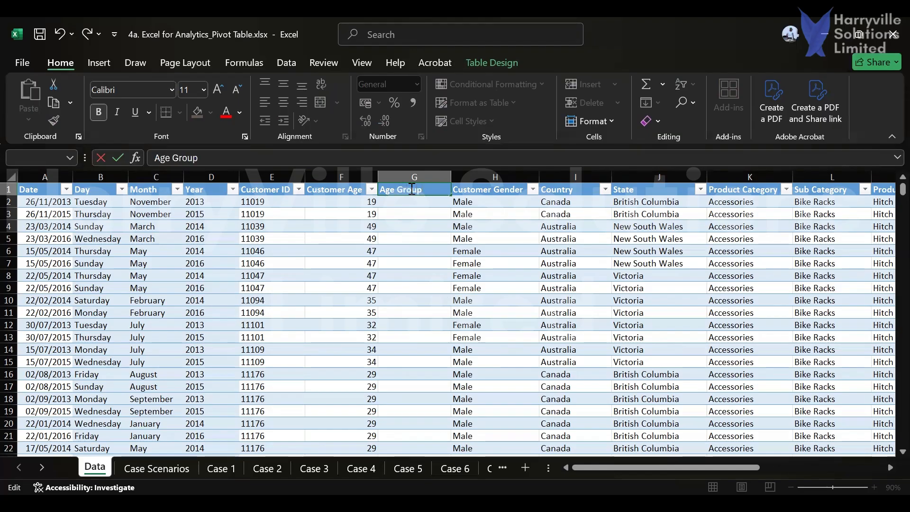
key("Return")
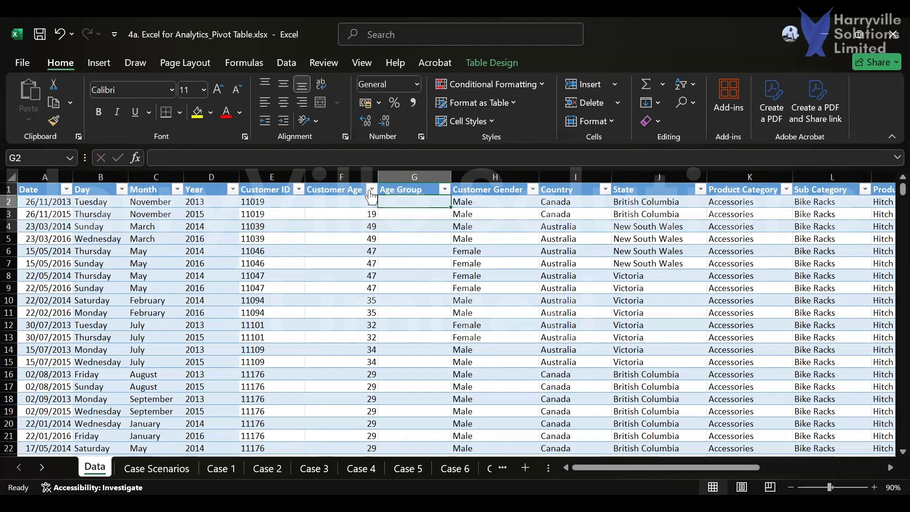
Check the lowest and highest ages in the Customer Age filter list, leaving every age selected
left_click(371, 190)
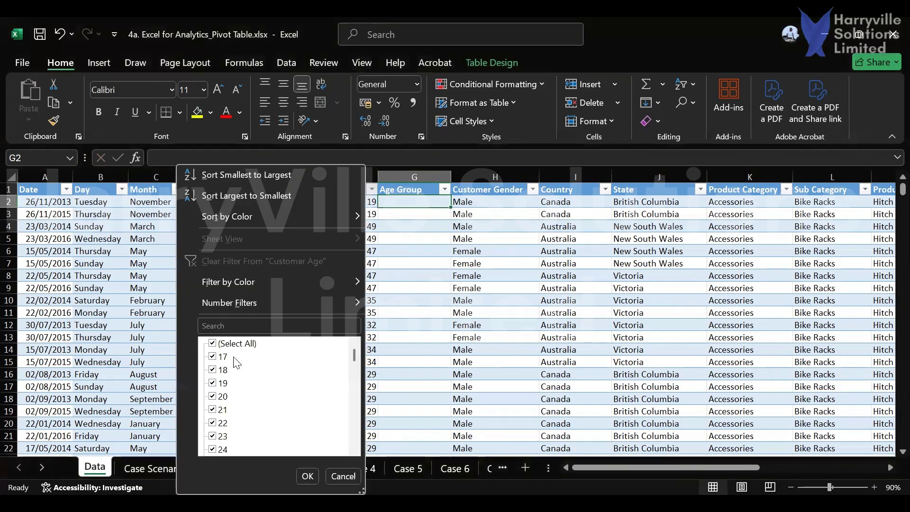
scroll(299, 363, "down", 15)
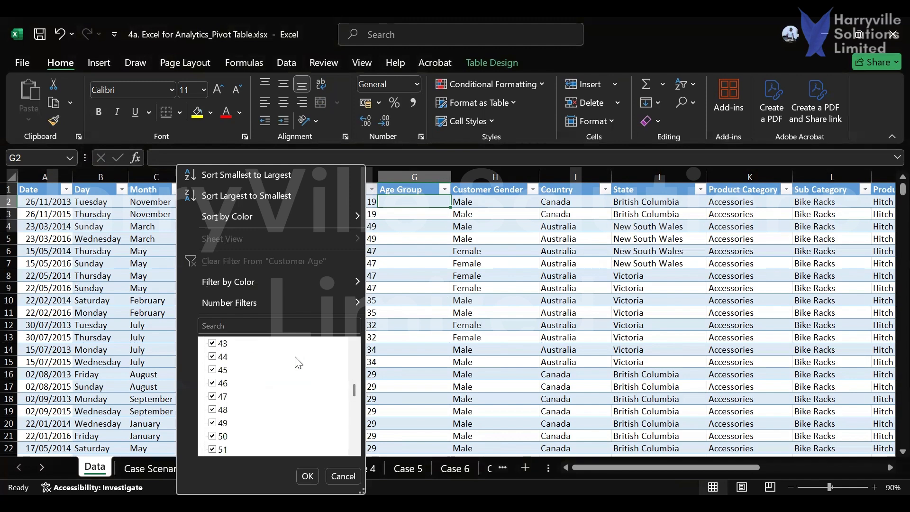
scroll(240, 375, "down", 2)
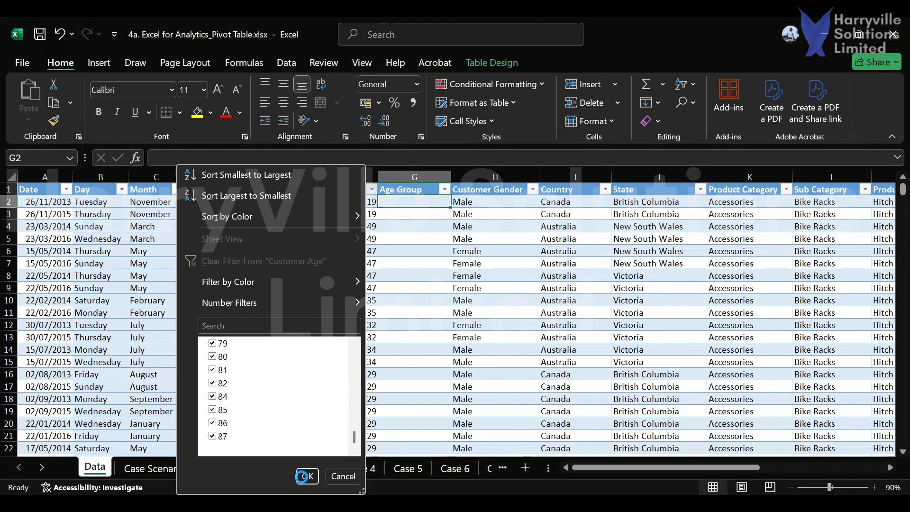
left_click(304, 475)
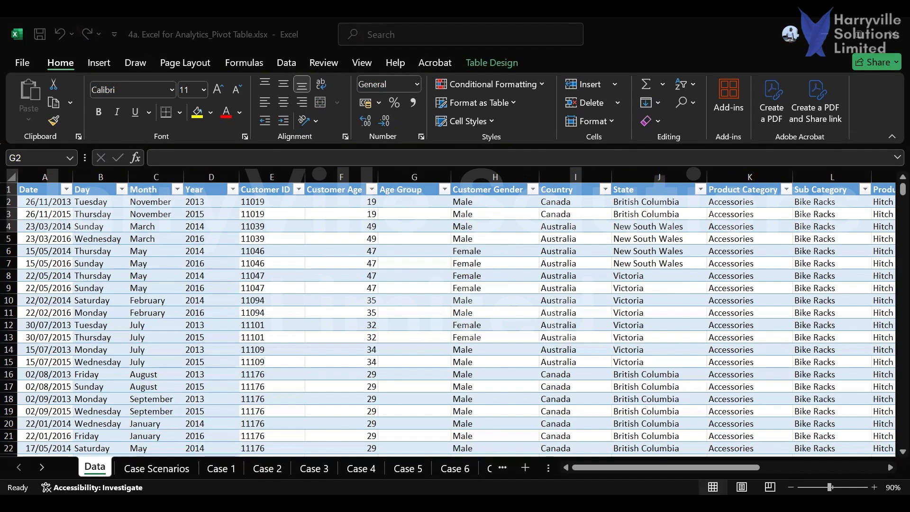
In the empty area beside the data table, enter the age bracket "17 - 30" in cell W9 and its label "Youth" in X9
left_click(399, 202)
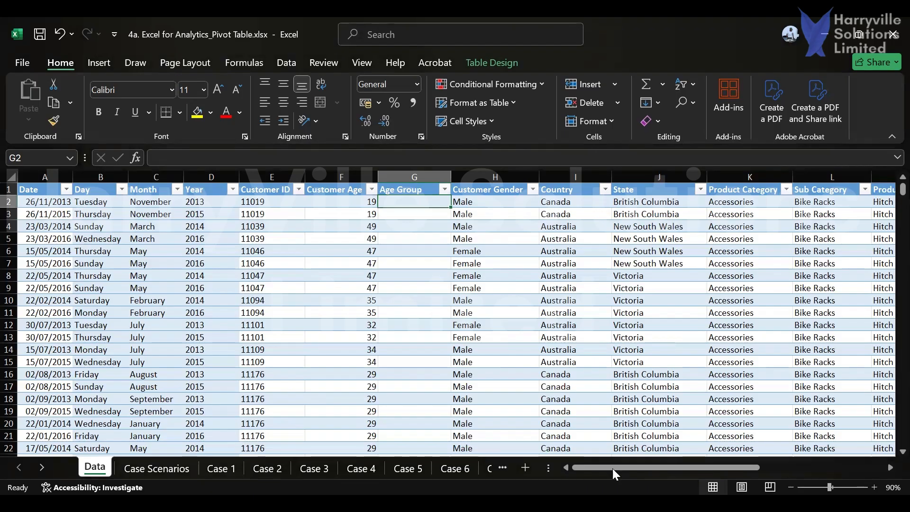
left_click_drag(654, 462, 888, 464)
left_click(890, 468)
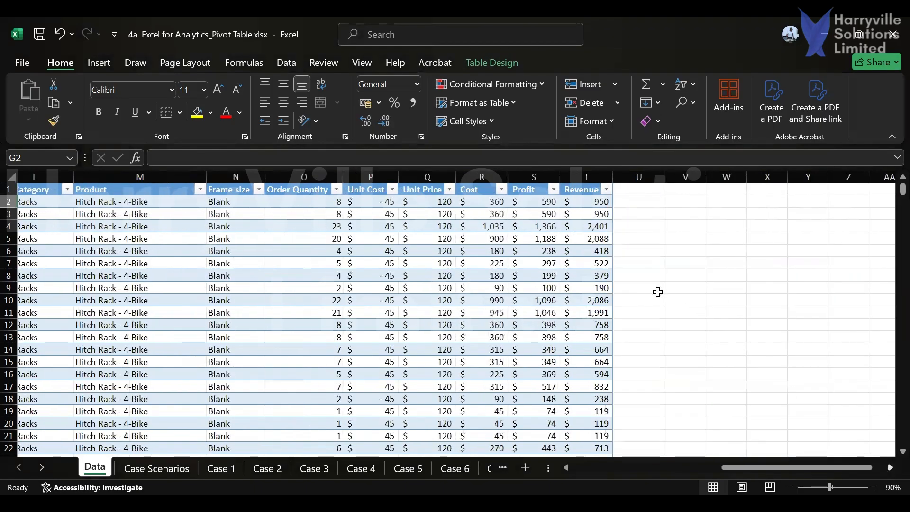
scroll(645, 291, "right", 1)
left_click(659, 290)
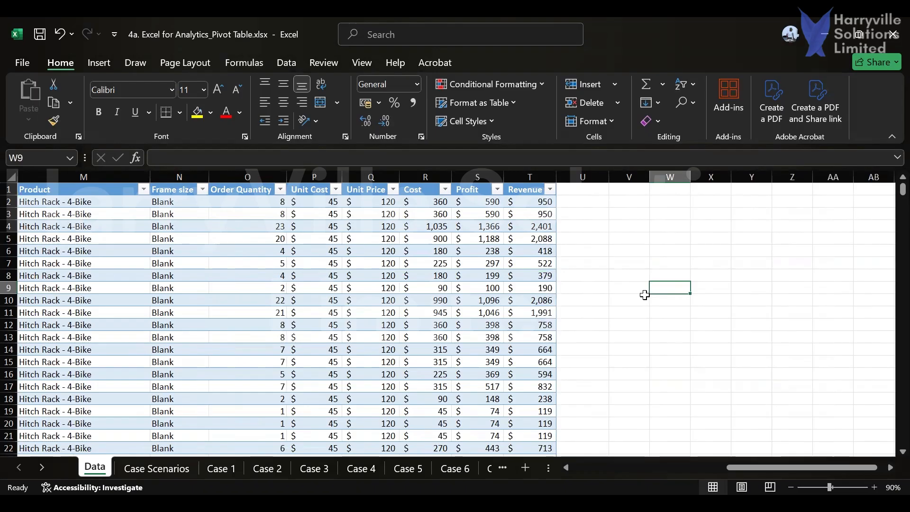
type("17")
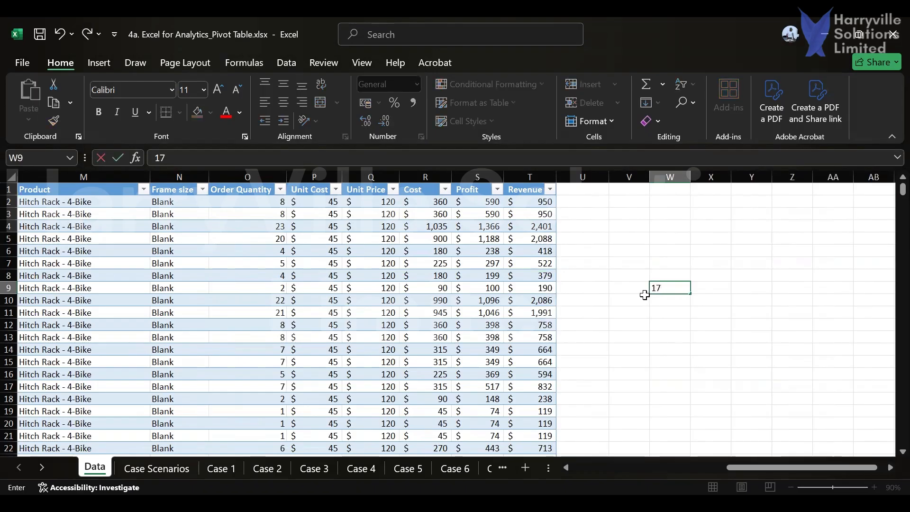
type(" - 30")
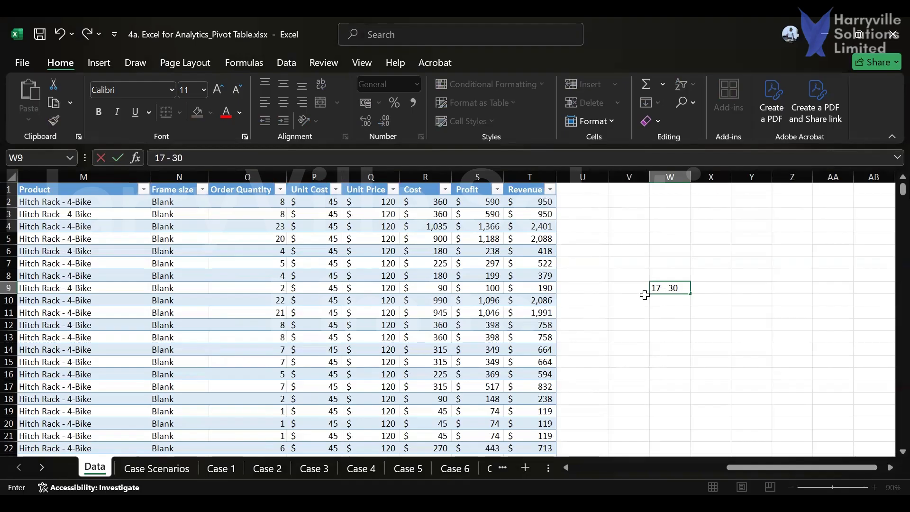
key("Tab")
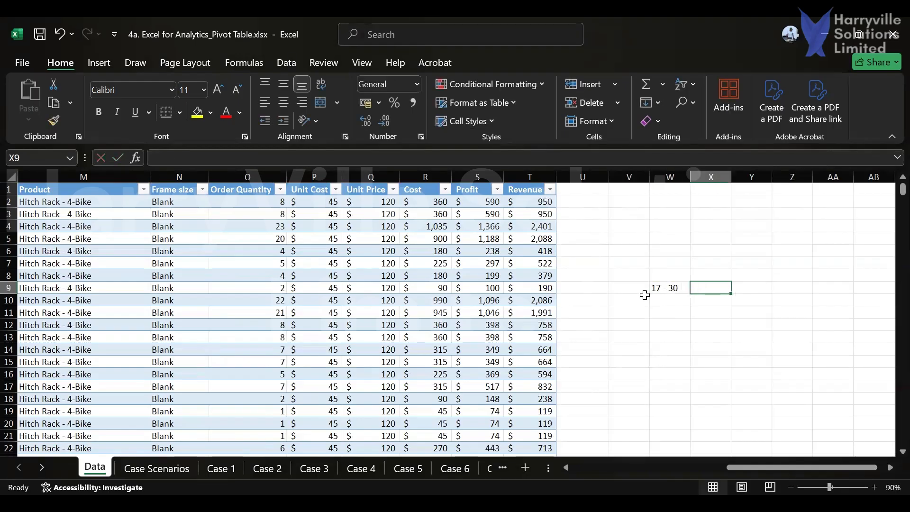
type("Y")
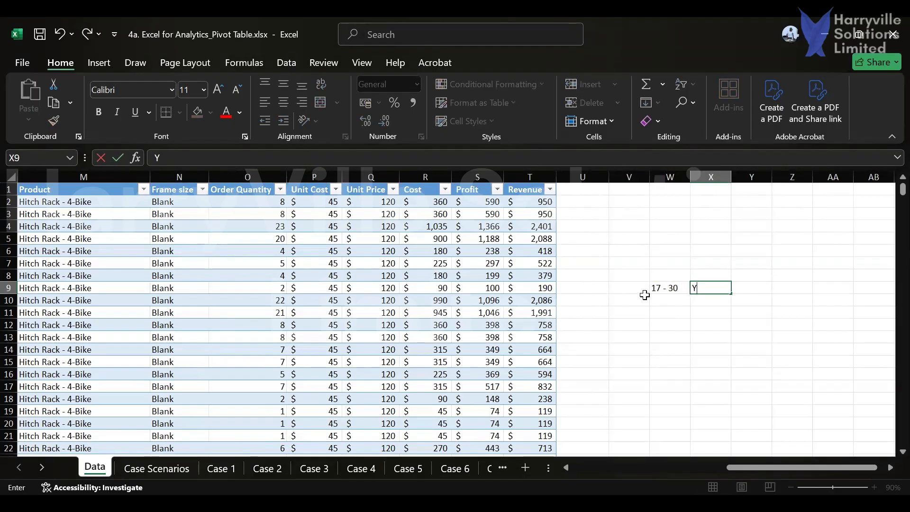
type("outh")
key("Return")
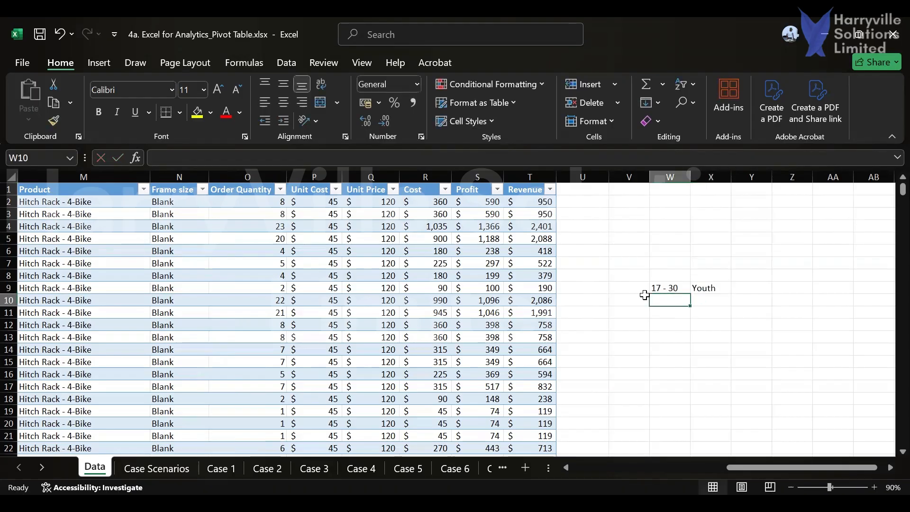
Enter the age bracket "31 - 50" in cell W10 and its label "Young Adult" in X10
type("31")
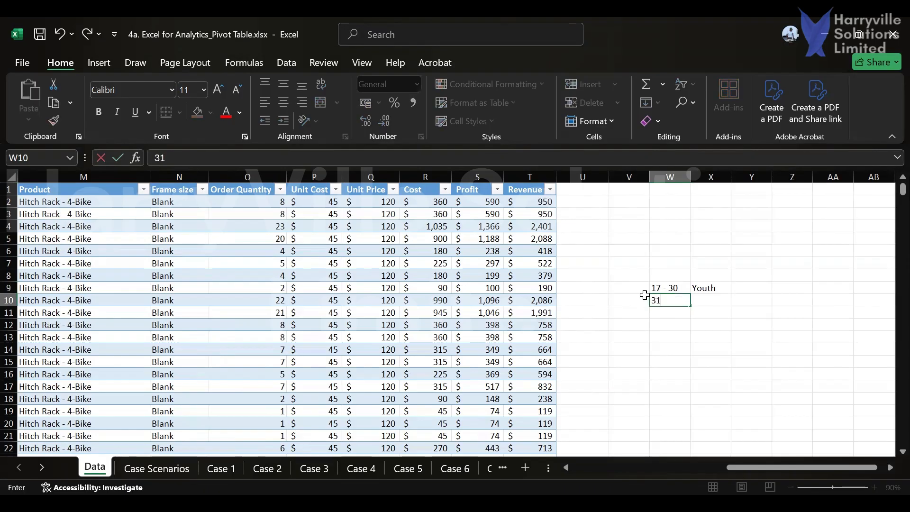
type(" - 50")
key("Tab")
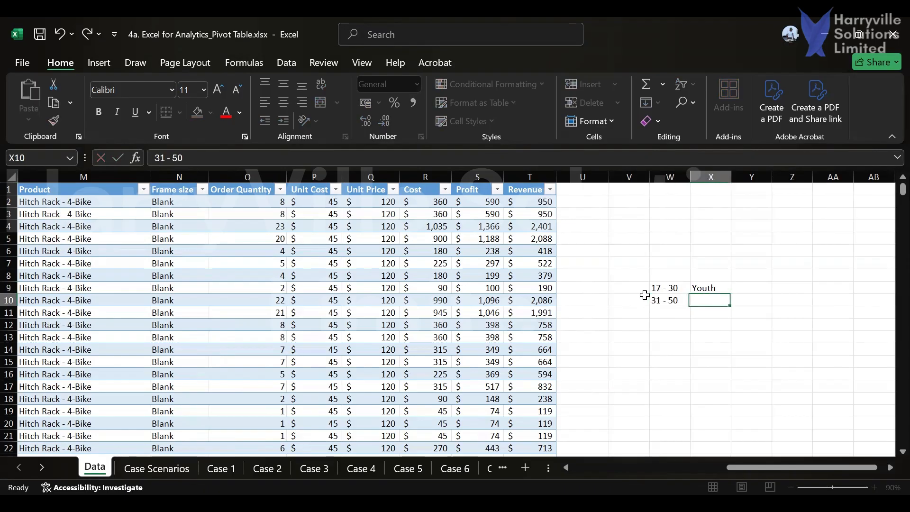
type("You")
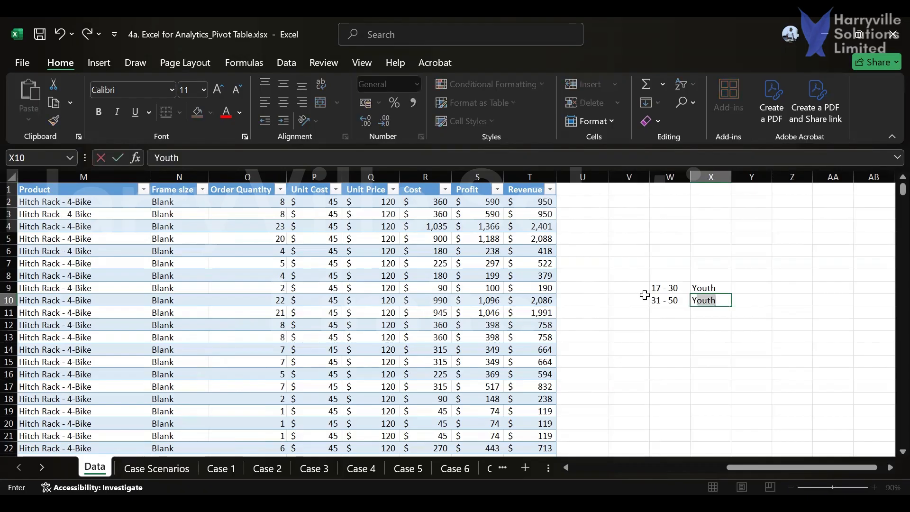
type("ng")
key("BackSpace")
type("g")
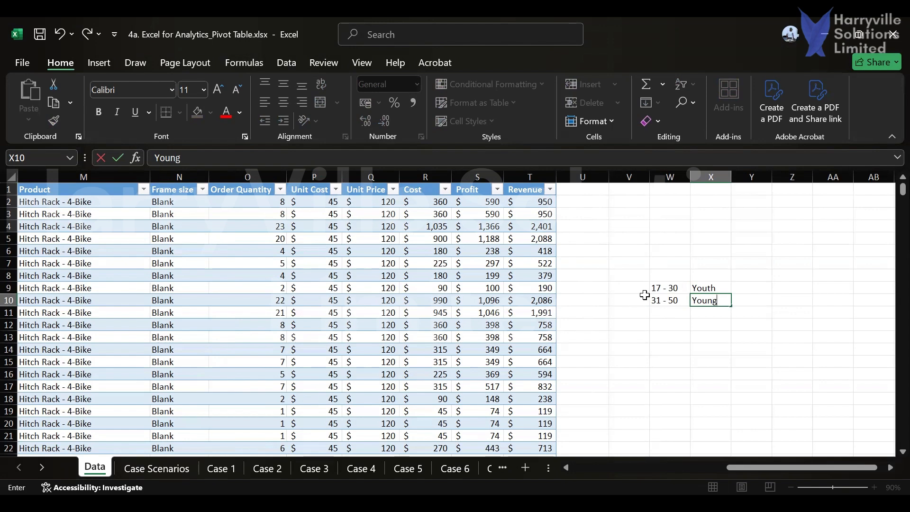
type(" Adult")
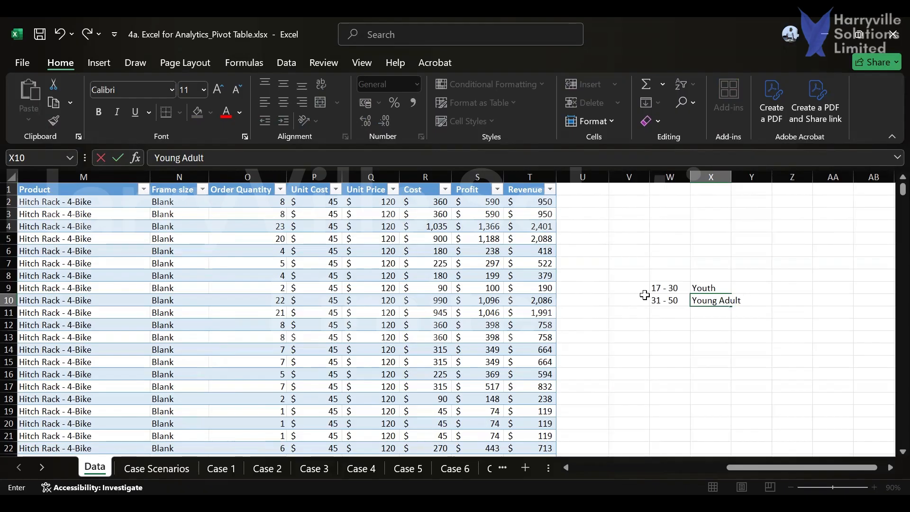
key("Return")
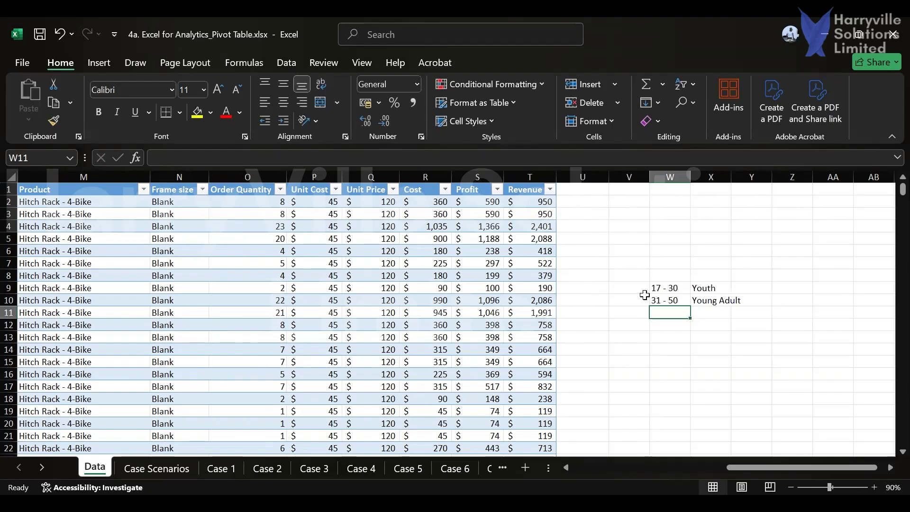
Enter the bracket "51 and Over" in W11 with the label "Adult" in X11, and widen column W to fit its text
type("51")
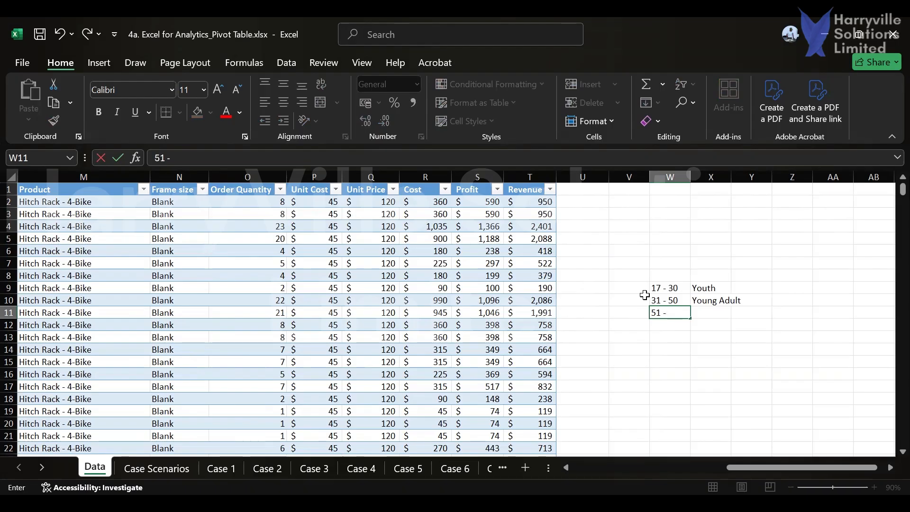
type(" -")
key("BackSpace")
type("and Over")
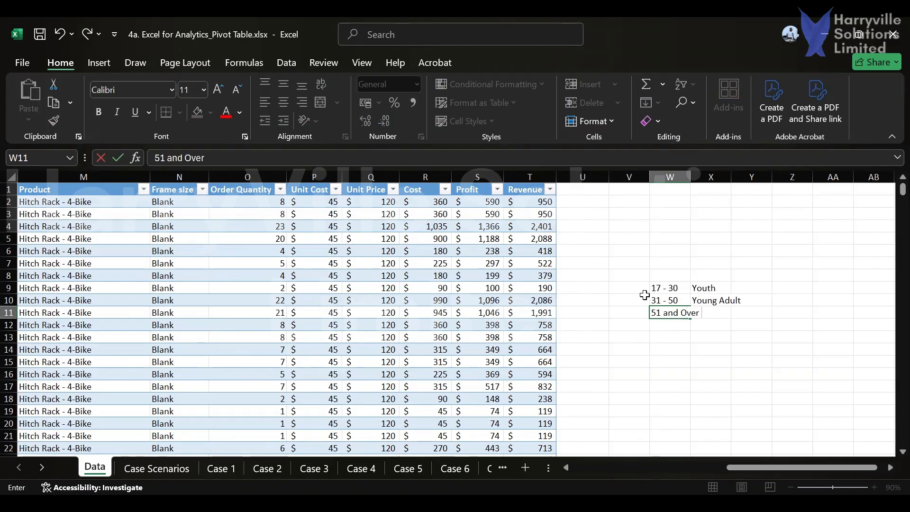
key("Tab")
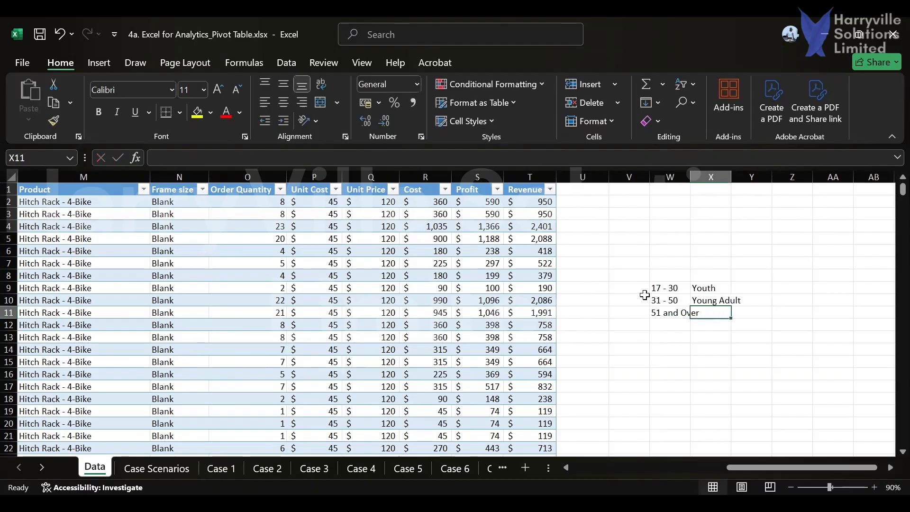
type("Adult")
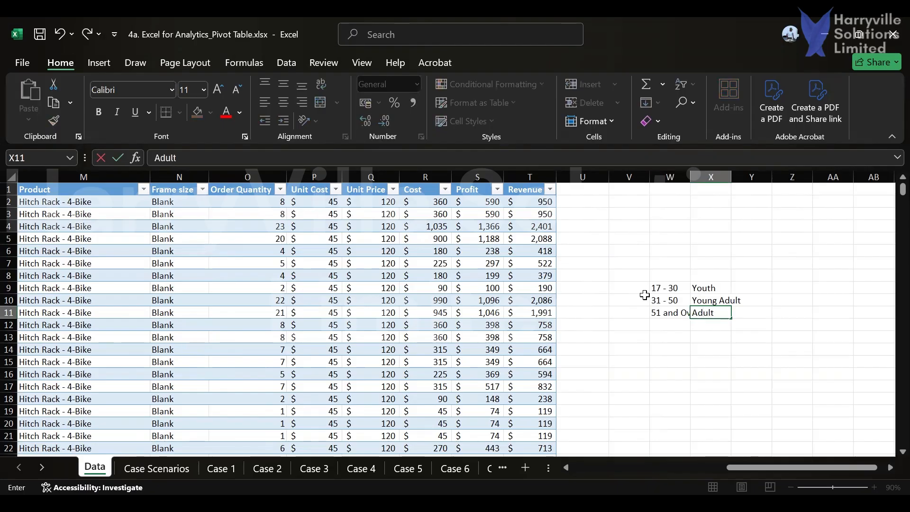
key("Return")
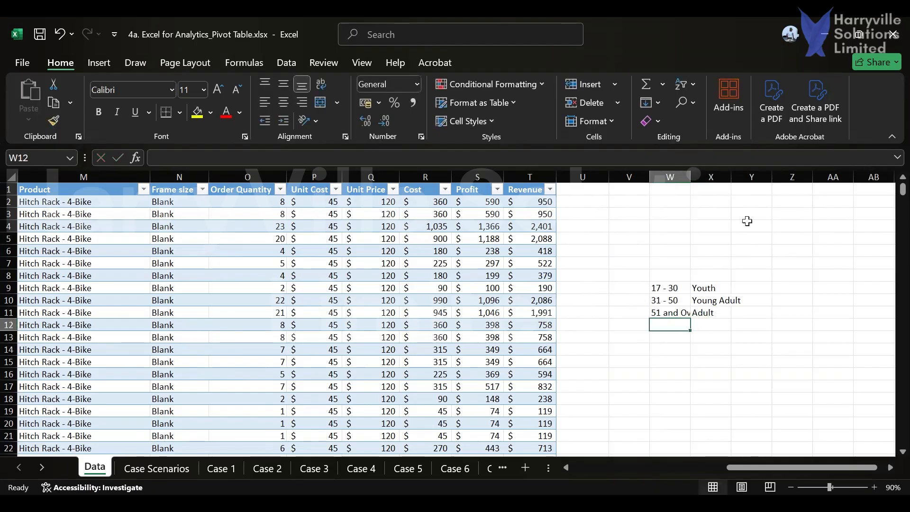
double_click(692, 176)
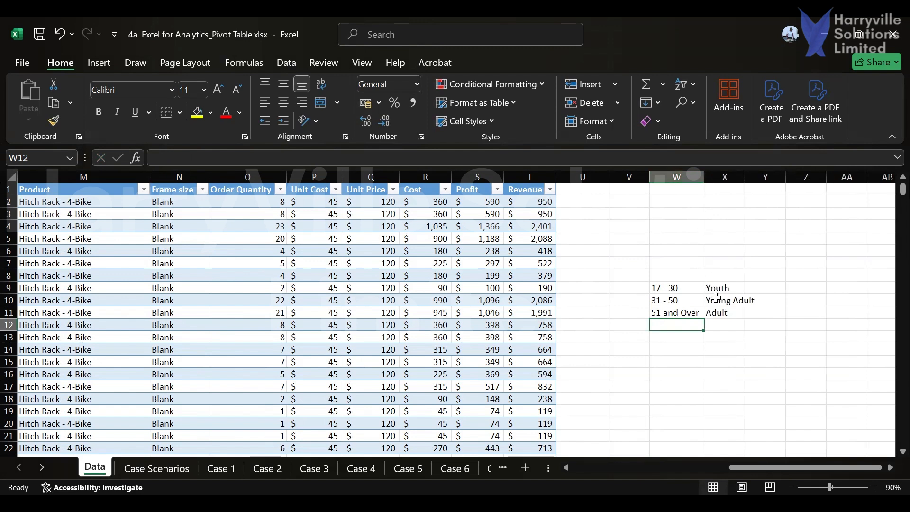
Start an IF formula in Age Group cell G2 that returns "Youth" when Customer Age is <=30
left_click_drag(743, 466, 607, 465)
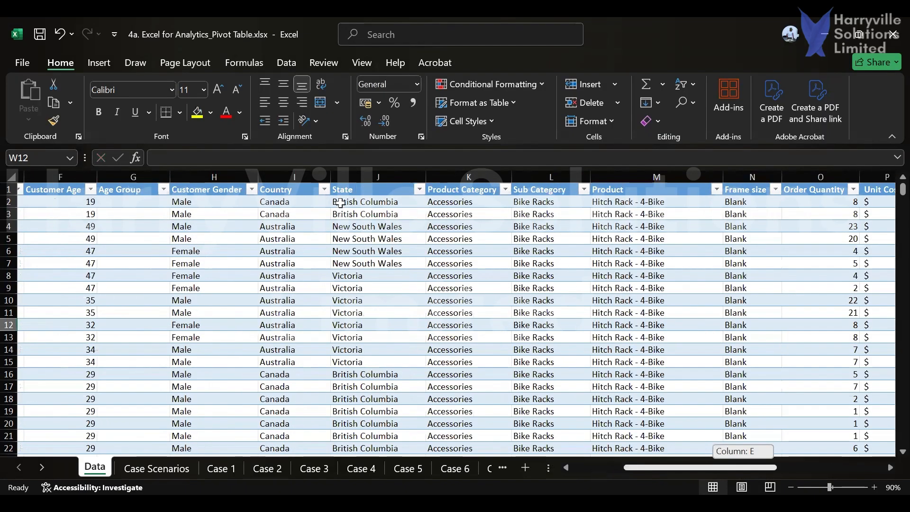
left_click(416, 201)
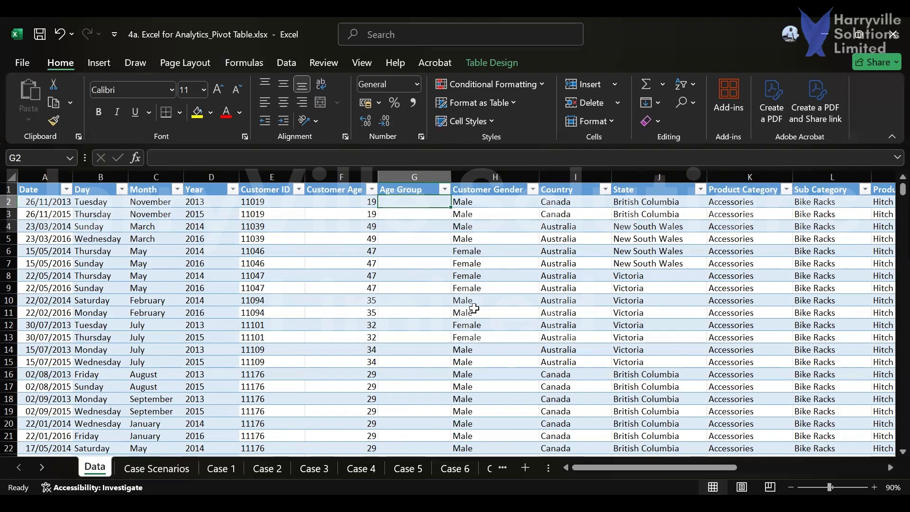
type("=")
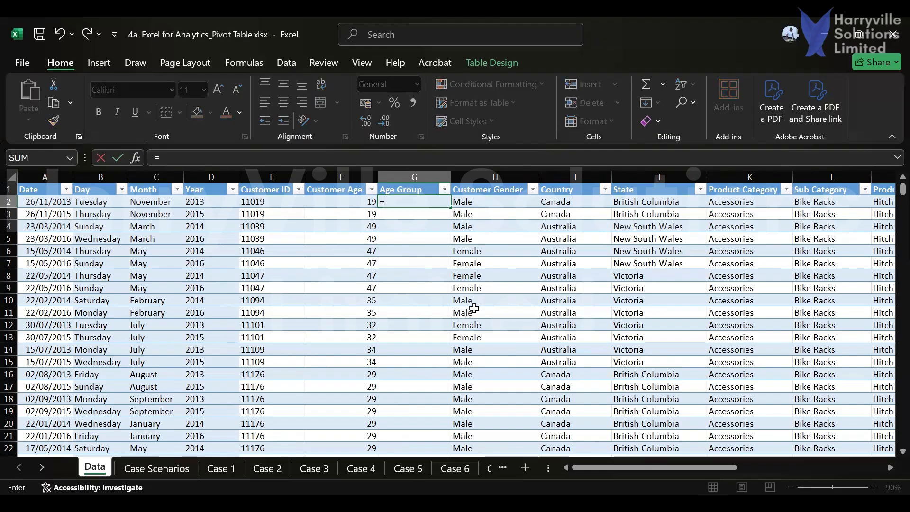
type("if")
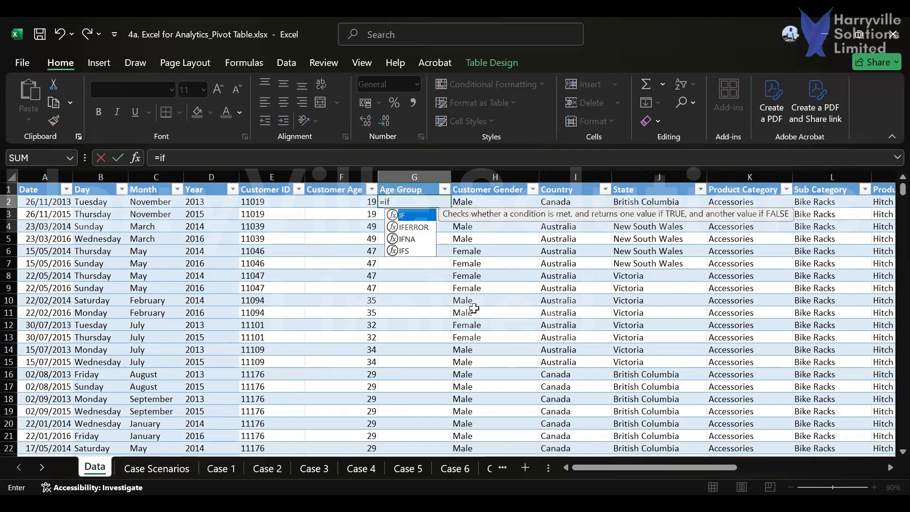
key("Tab")
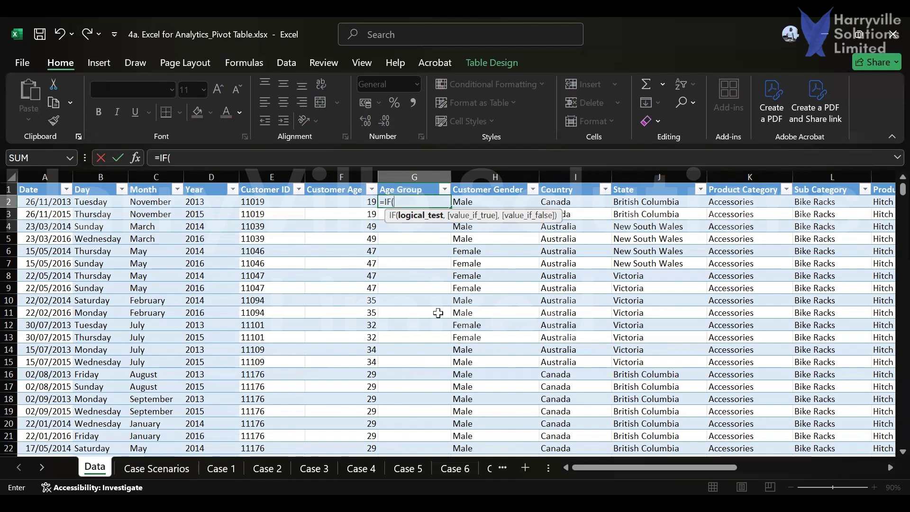
left_click(343, 202)
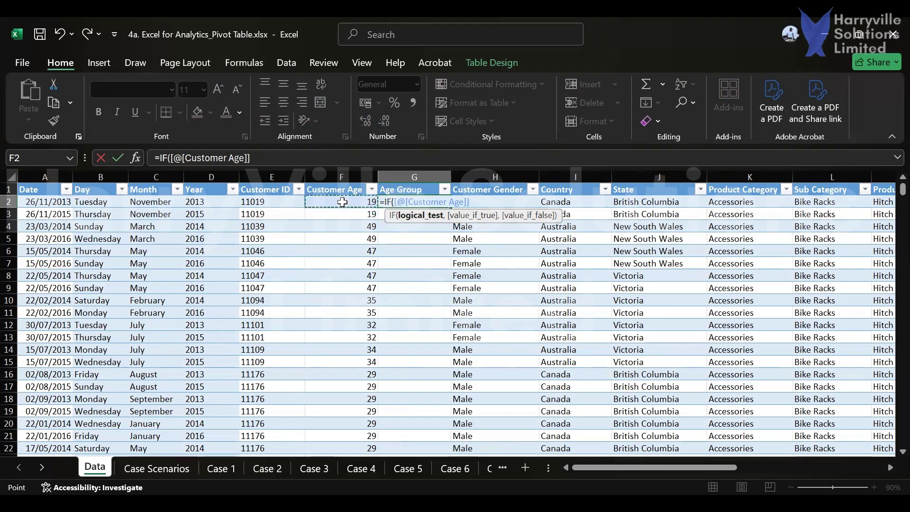
type("<=30")
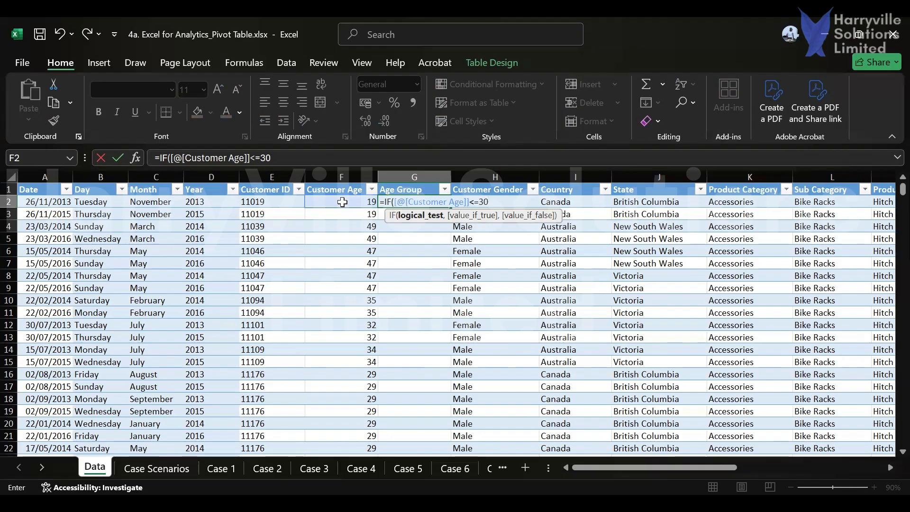
type(",")
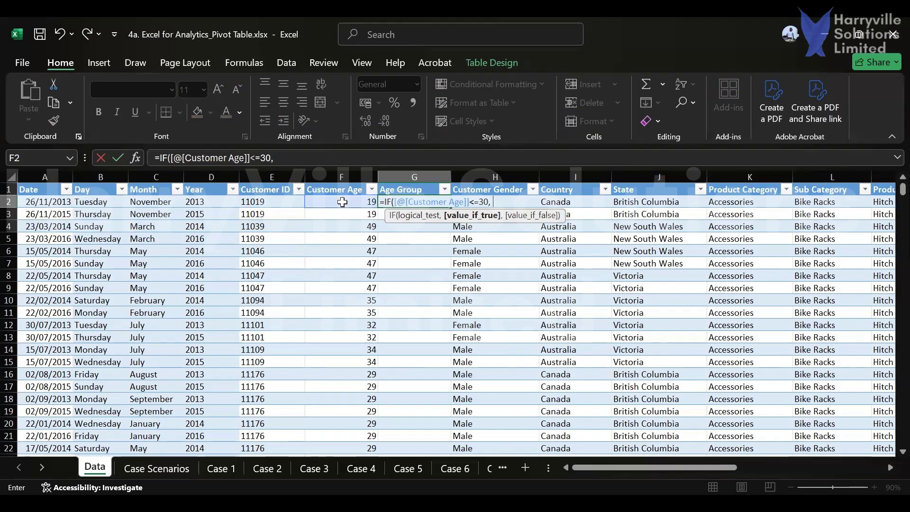
type("\"Youth")
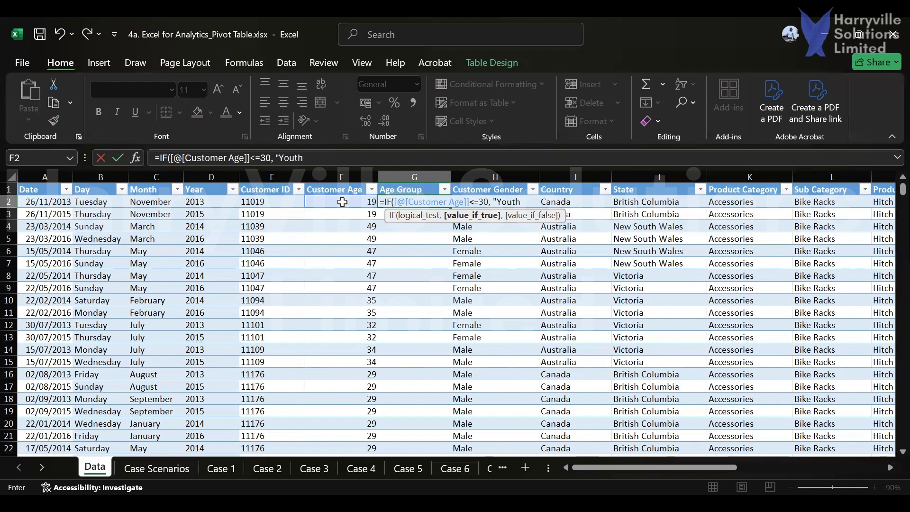
Complete the G2 formula with a nested IF returning "Young Adult" when Customer Age is <=50 and otherwise "Adult"
type("\", I")
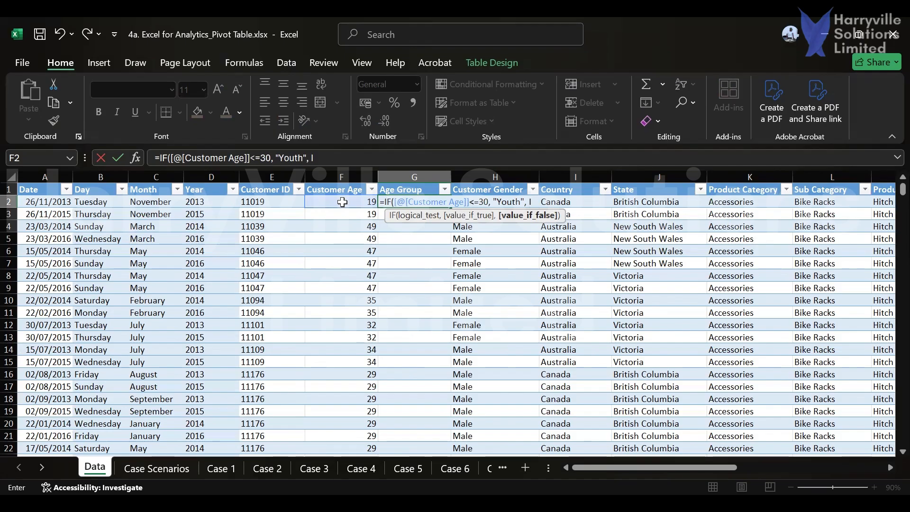
type("f")
key("Tab")
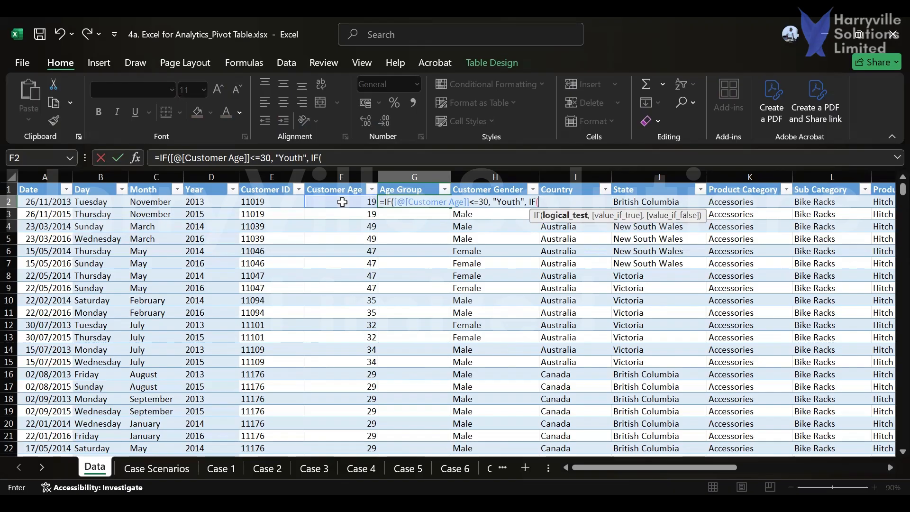
left_click(342, 202)
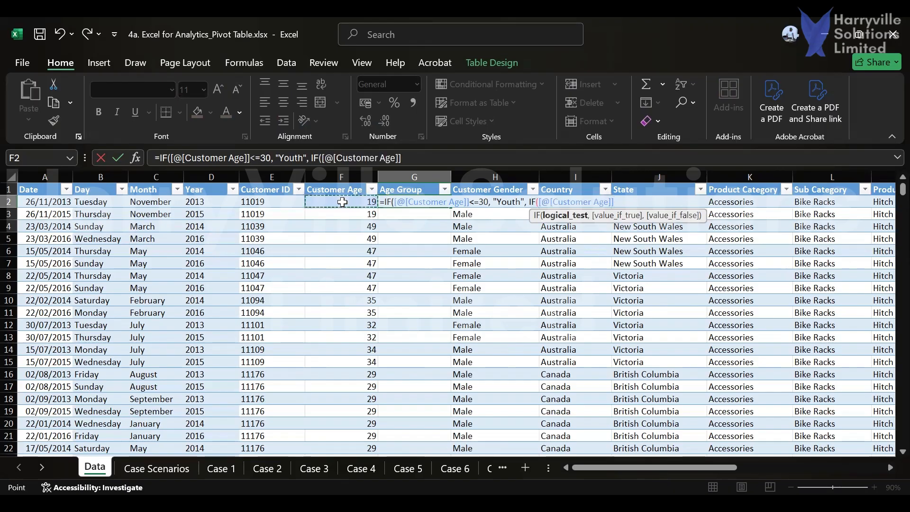
type("<=50")
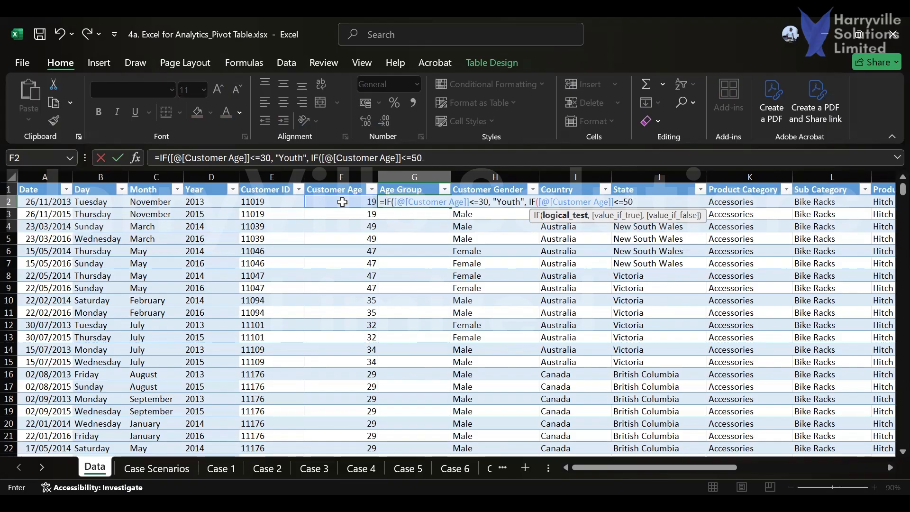
type(", \"")
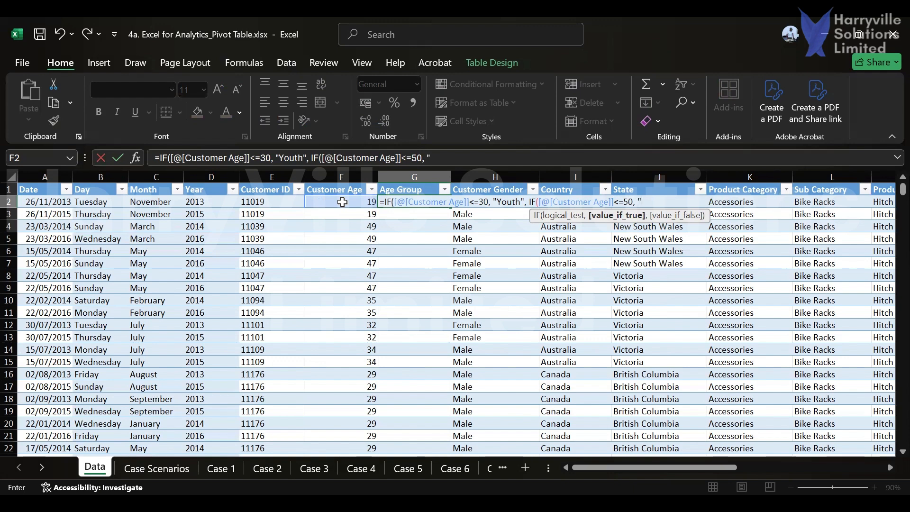
type("Young Adu")
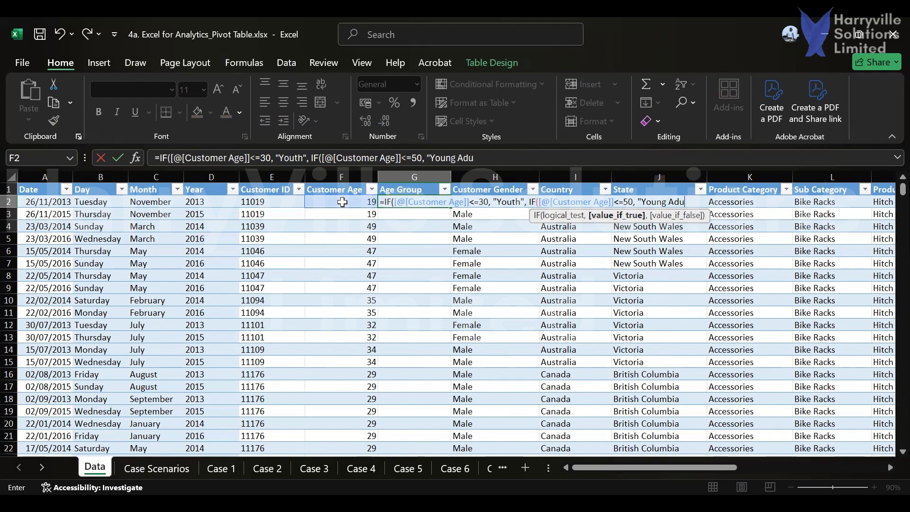
type("lt\",")
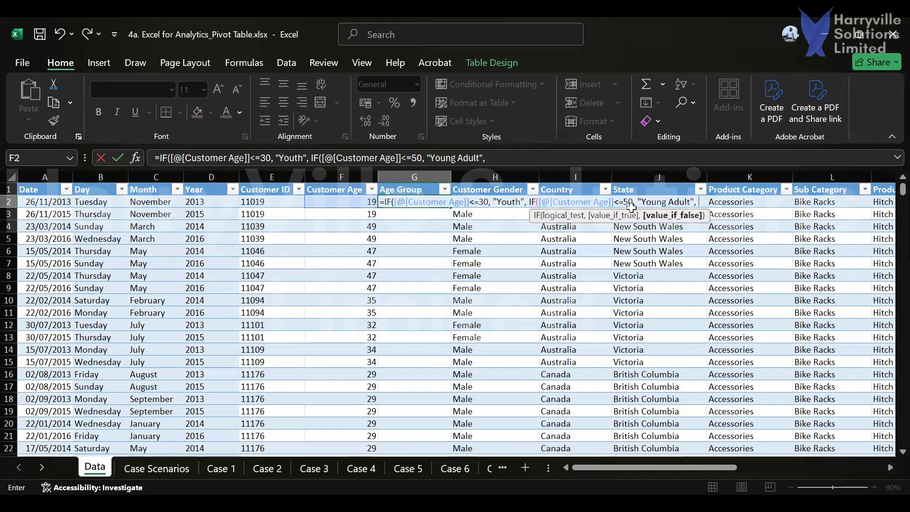
type("\"Adult\"")
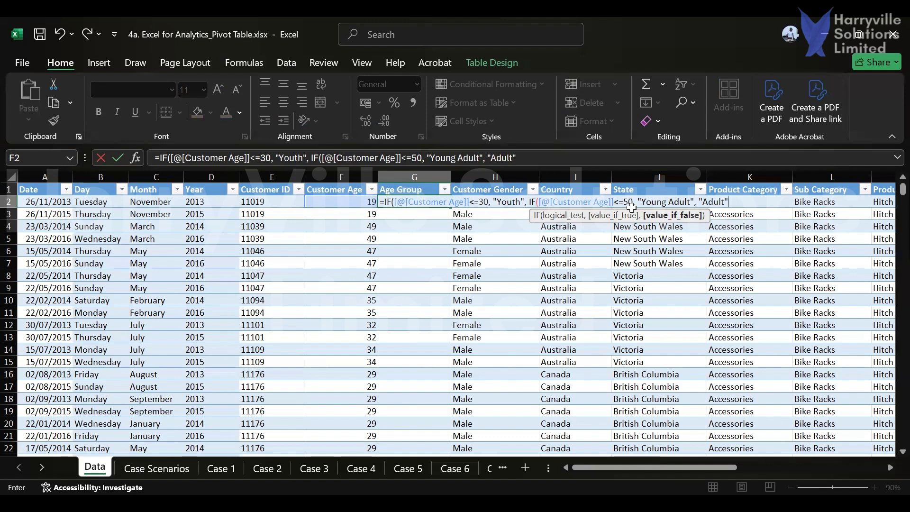
type("(")
key("BackSpace")
type(")")
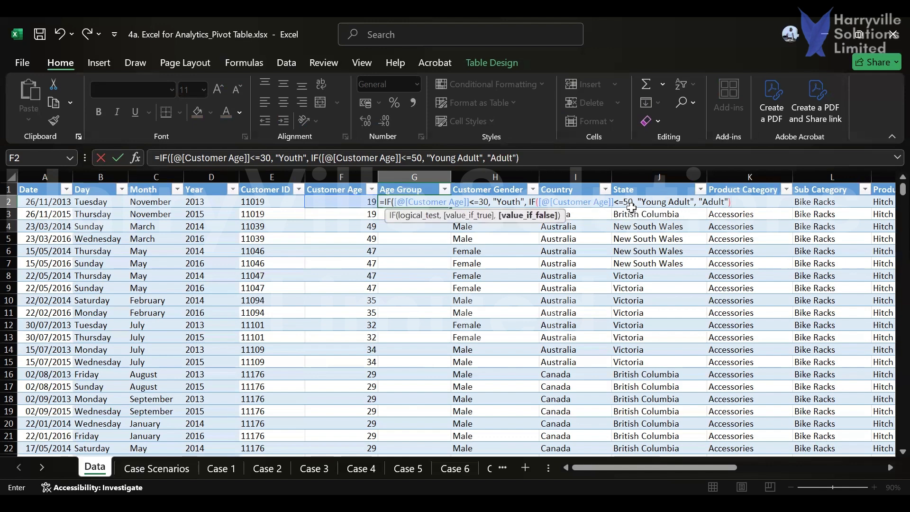
type(")")
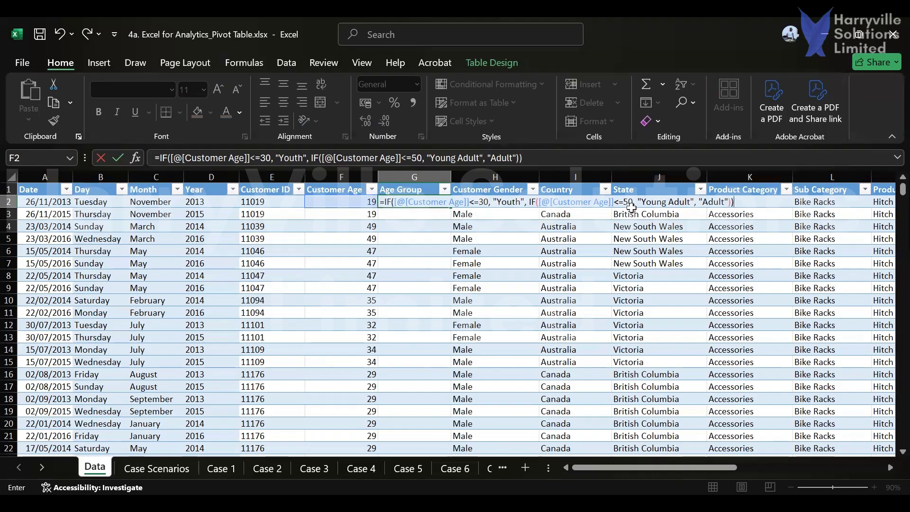
key("Return")
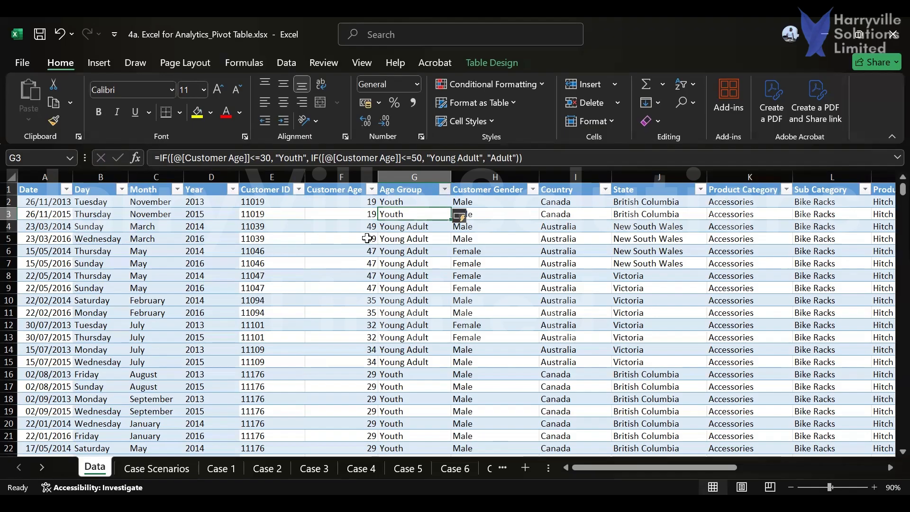
Look through the Customer Age filter values around age 30 in the data table
left_click(372, 189)
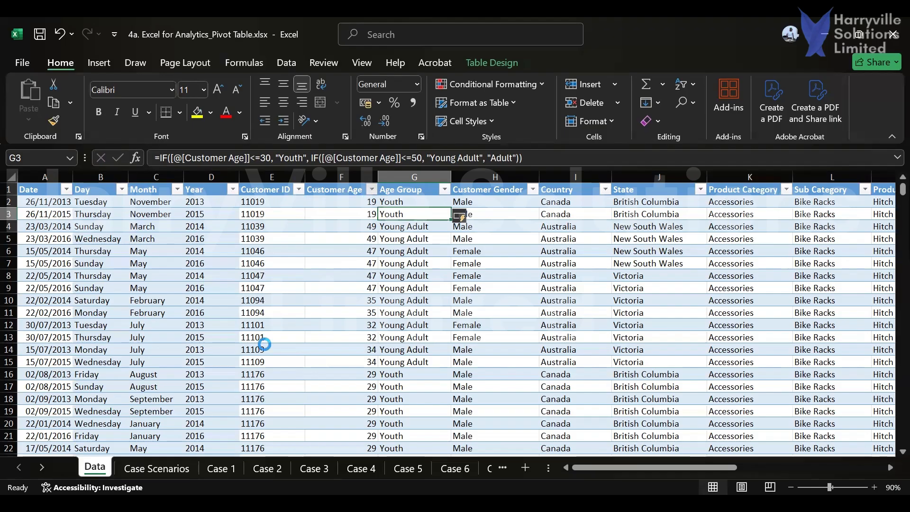
scroll(229, 360, "down", 6)
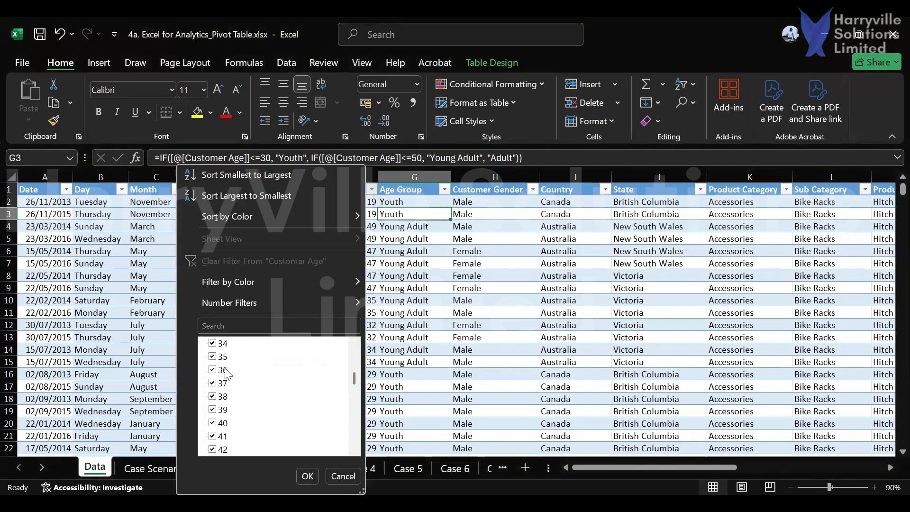
scroll(226, 373, "up", 2)
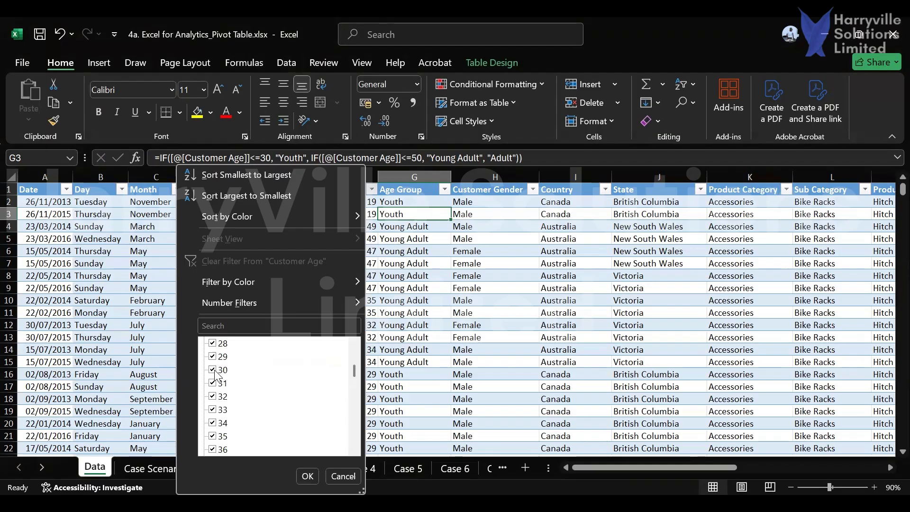
left_click(308, 476)
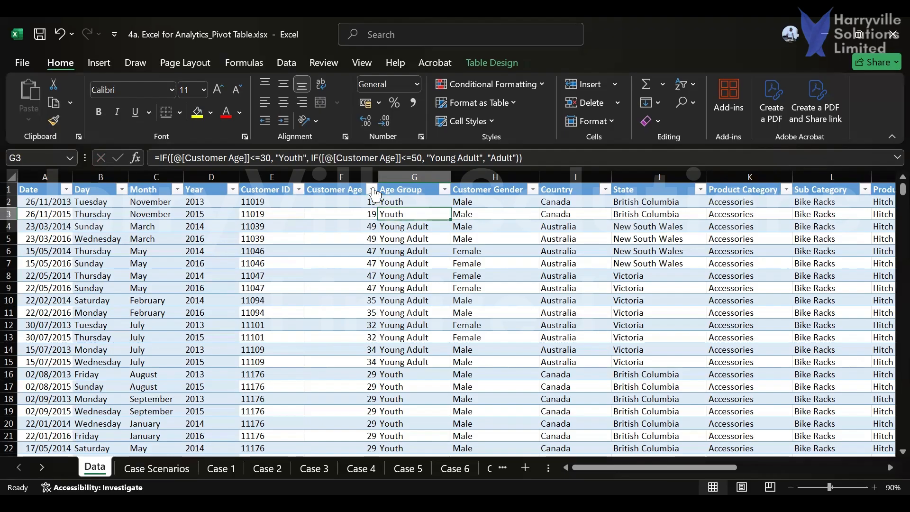
Filter Customer Age to 51 to check the Age Group labels of those rows, and clear the filter
left_click(368, 190)
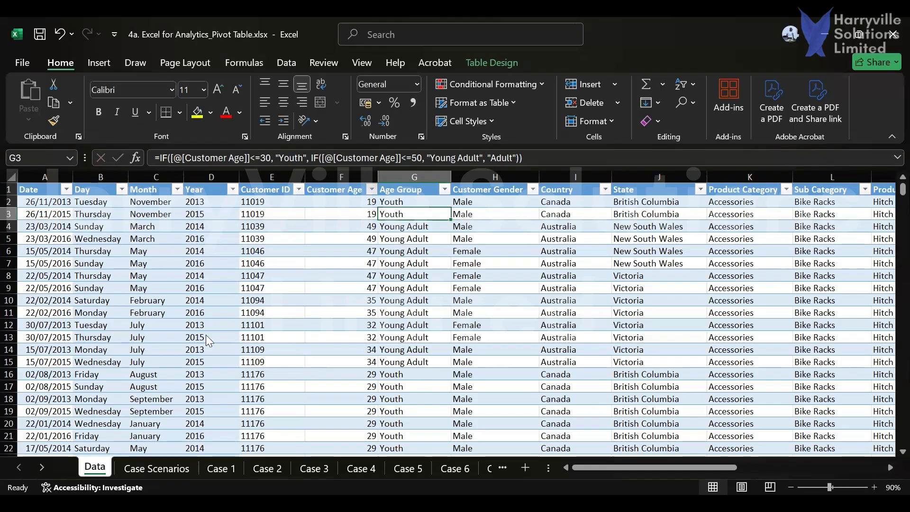
scroll(211, 375, "down", 8)
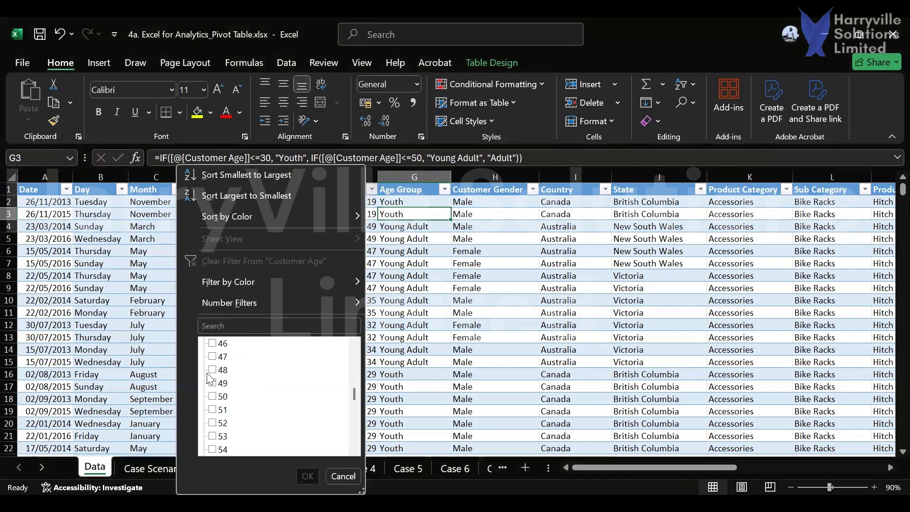
left_click(213, 410)
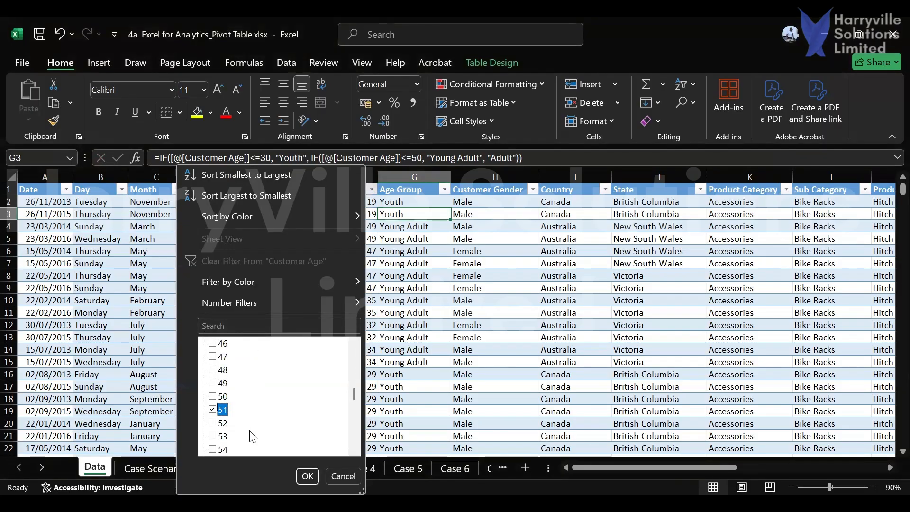
left_click(307, 476)
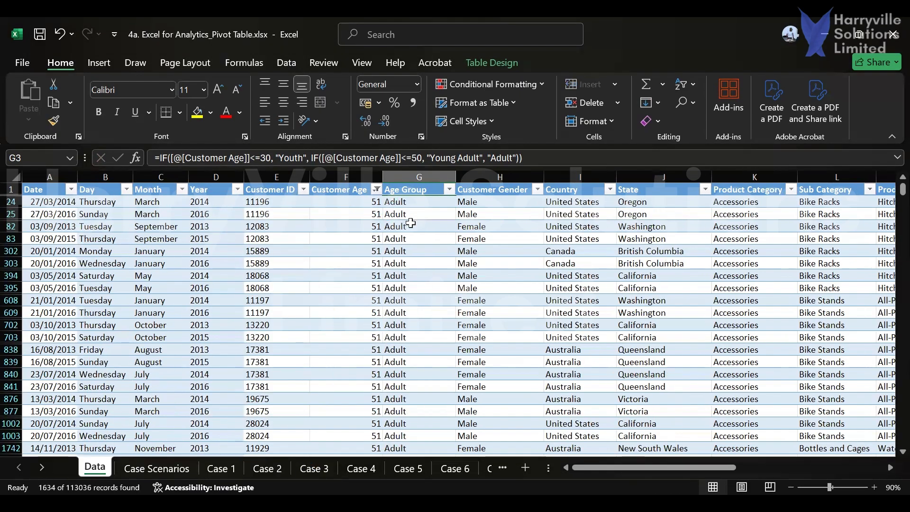
scroll(398, 233, "down", 1)
scroll(399, 237, "down", 7)
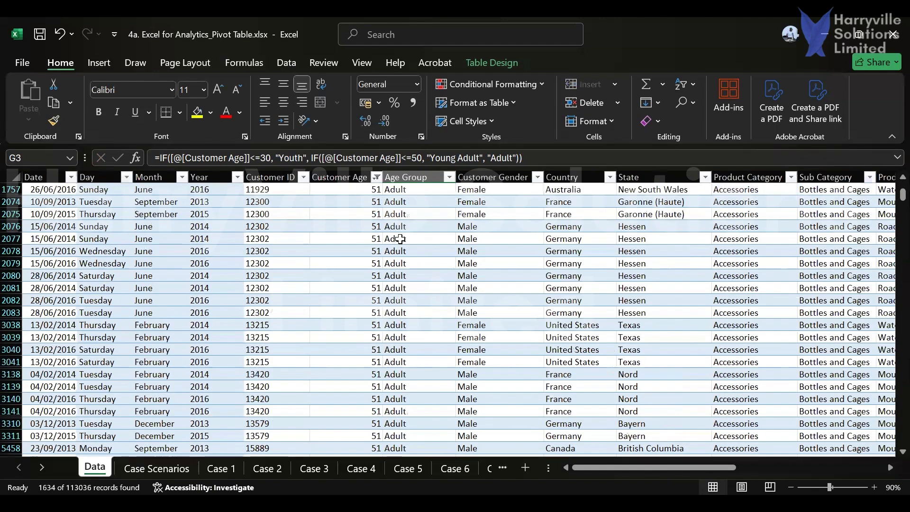
scroll(400, 239, "up", 4)
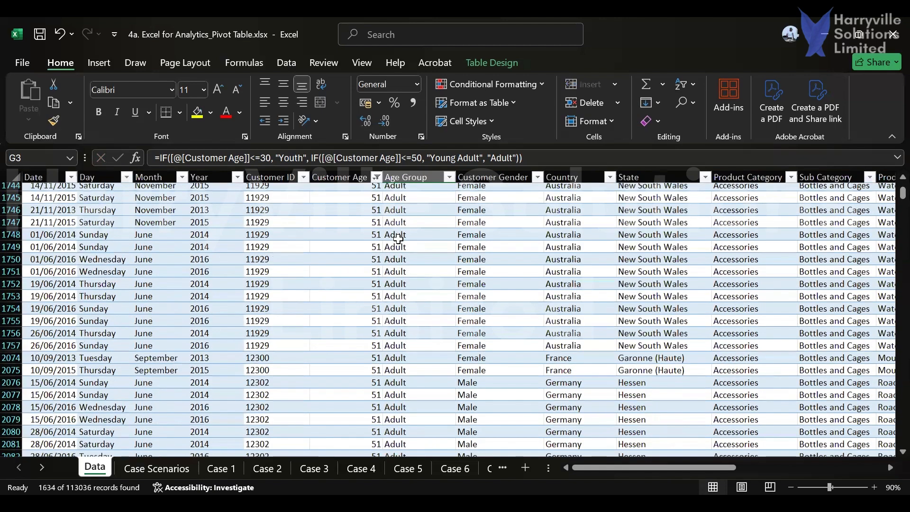
scroll(397, 238, "up", 8)
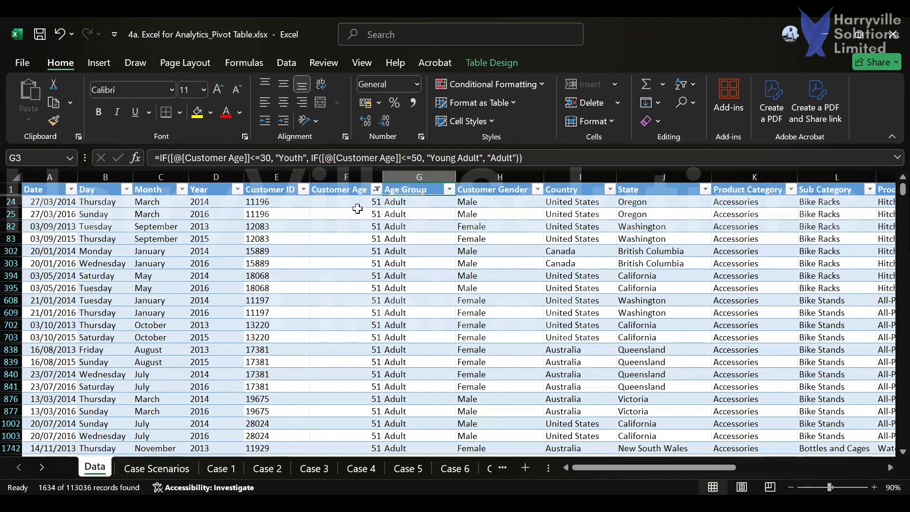
left_click(377, 189)
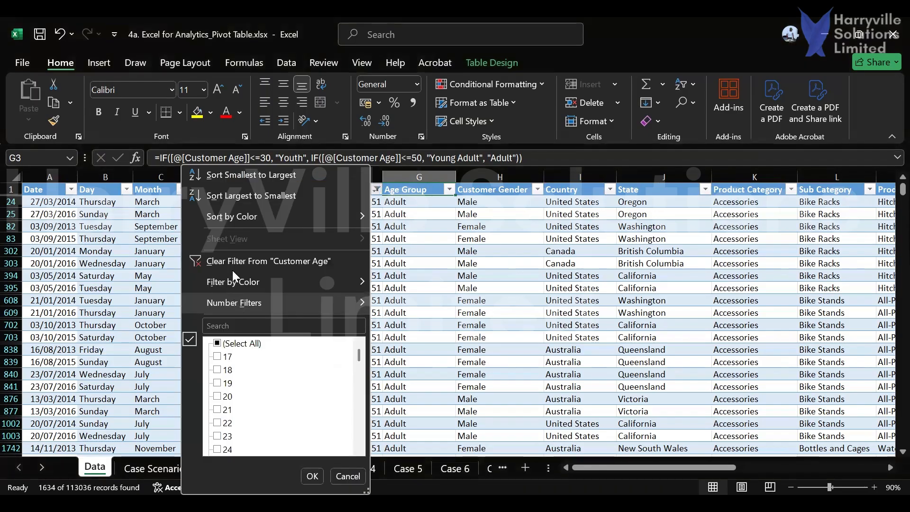
left_click(233, 261)
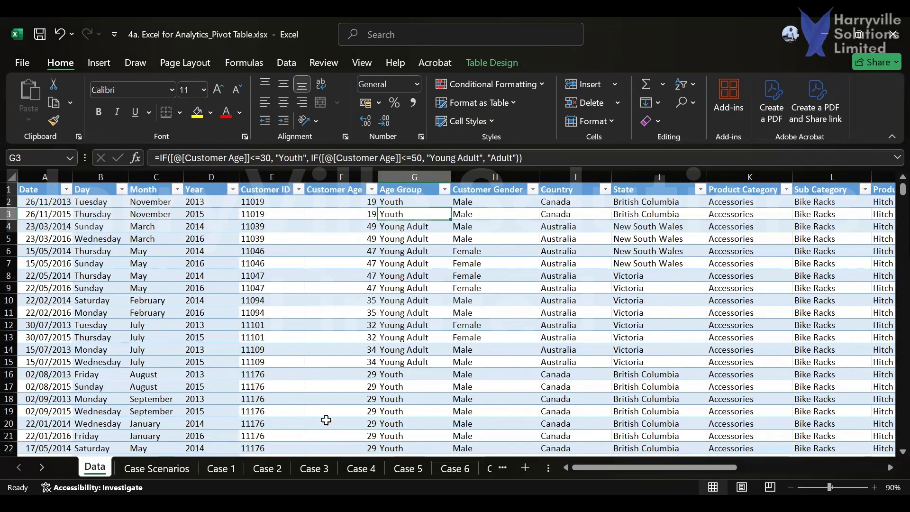
Insert a pivot table from the Dataset table at cell A7 of the Case 5 sheet
left_click(364, 471)
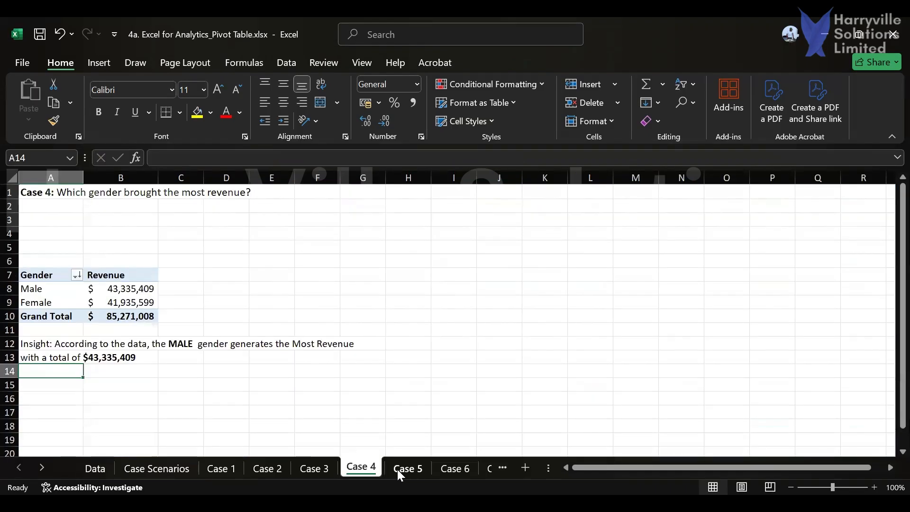
left_click(401, 469)
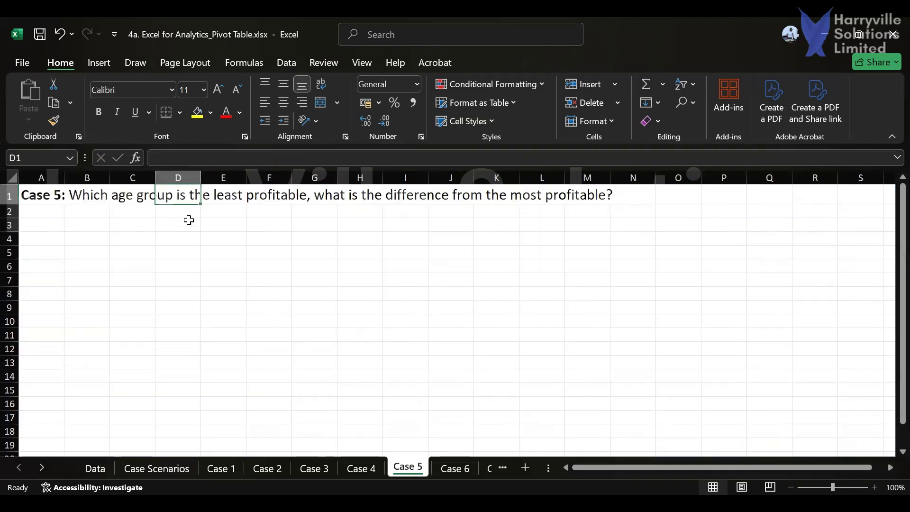
left_click(27, 281)
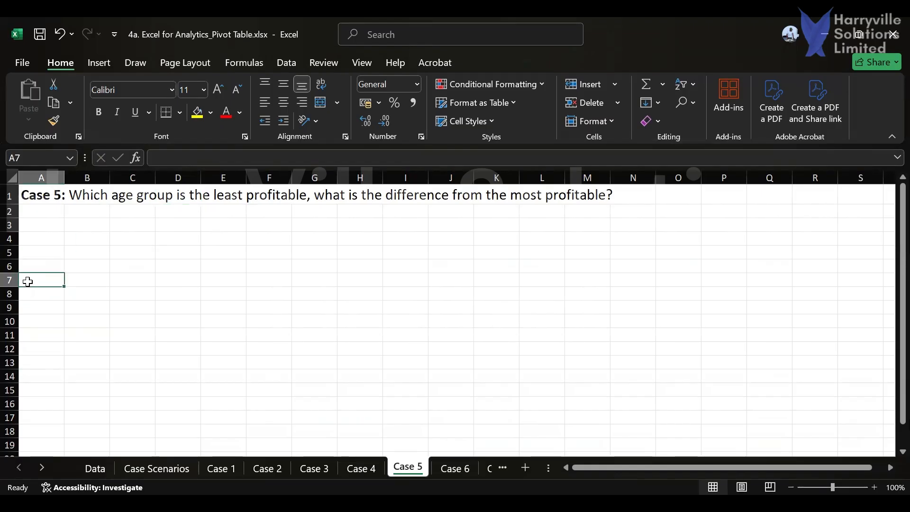
key("alt+n")
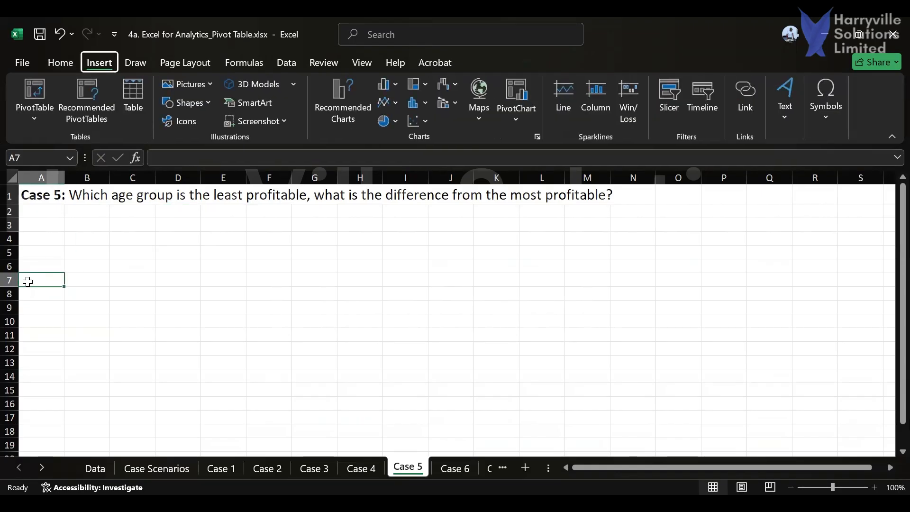
key("v")
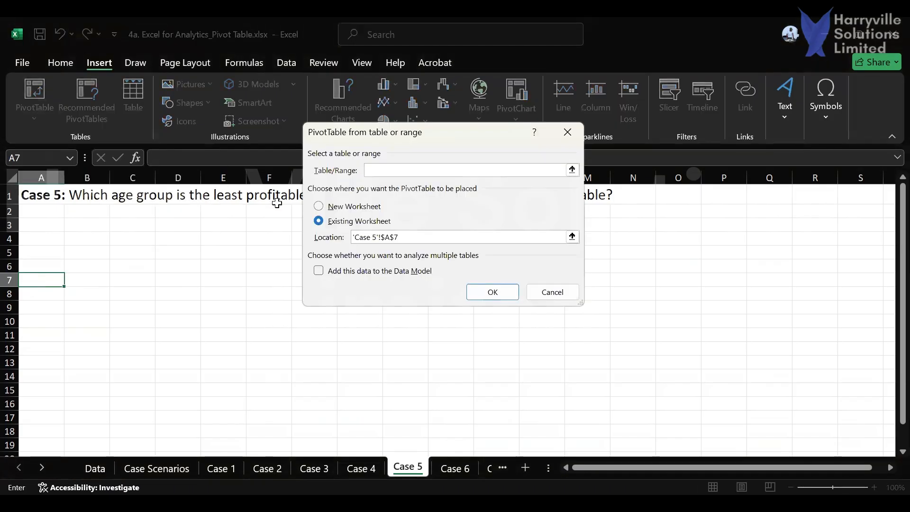
type("Dataset")
left_click(510, 293)
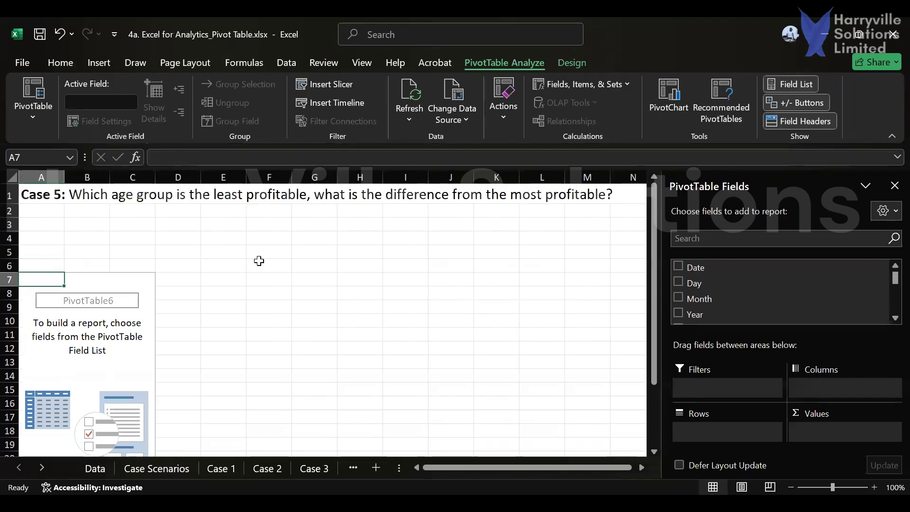
Reduce the font size of the Case 5 question in cell A1 to 12
left_click(56, 196)
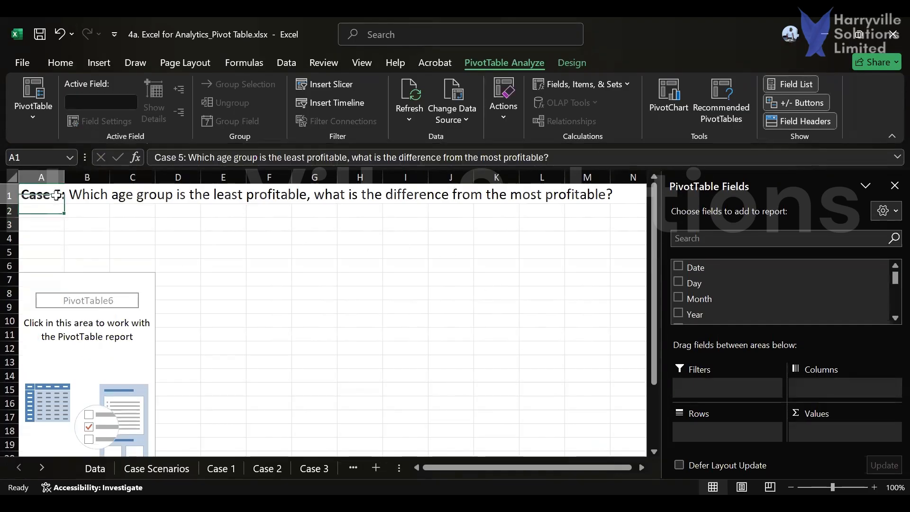
left_click(239, 92)
left_click(238, 93)
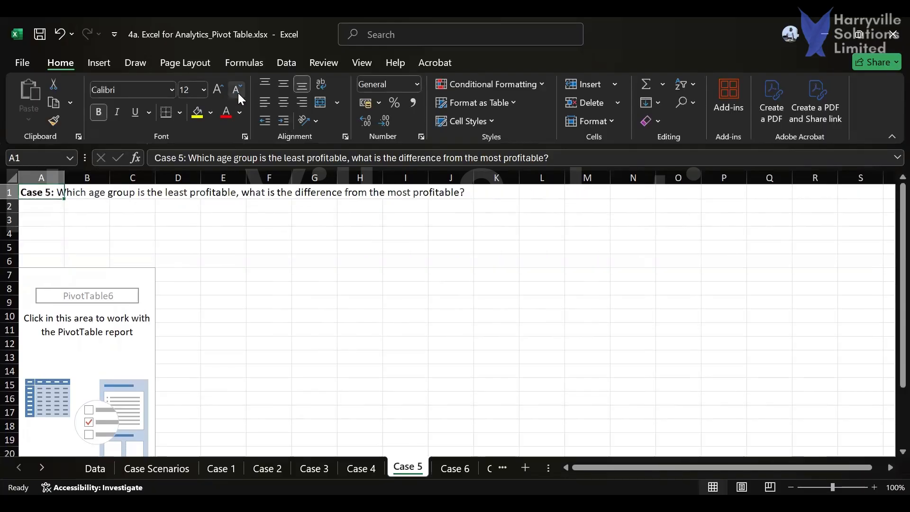
Refresh the Case 5 pivot table so its field list includes the Age Group column
left_click(78, 313)
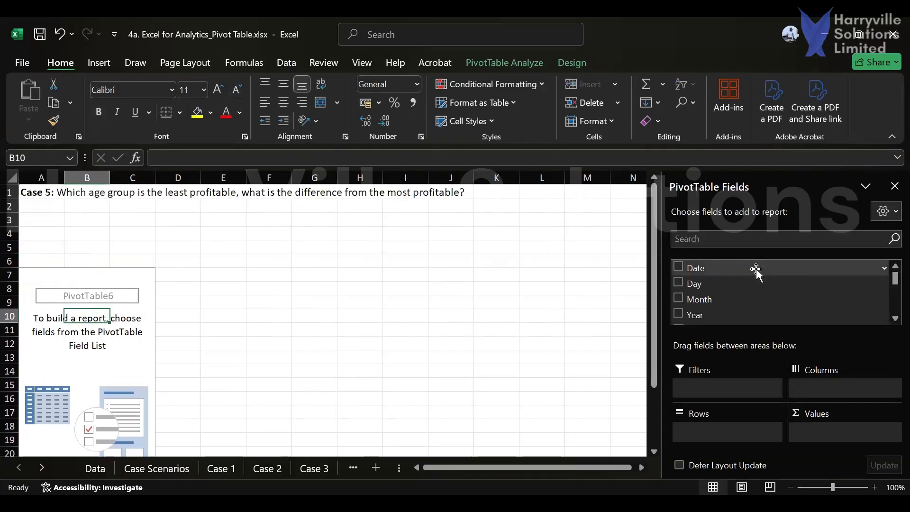
scroll(742, 294, "down", 5)
scroll(739, 299, "up", 5)
scroll(739, 299, "down", 2)
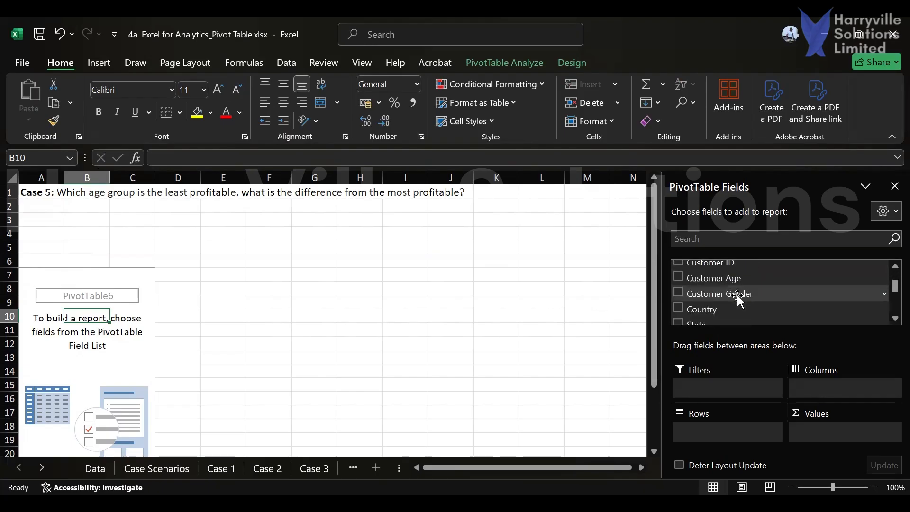
scroll(738, 298, "down", 5)
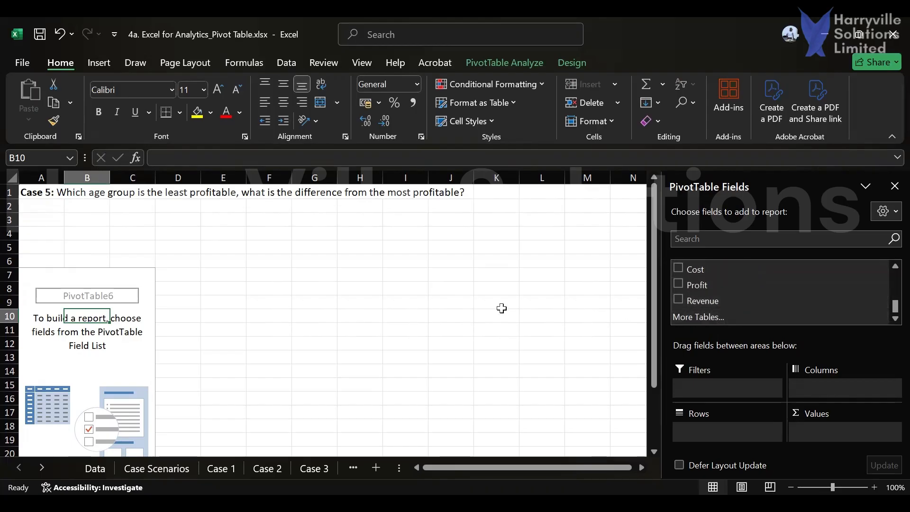
left_click(483, 63)
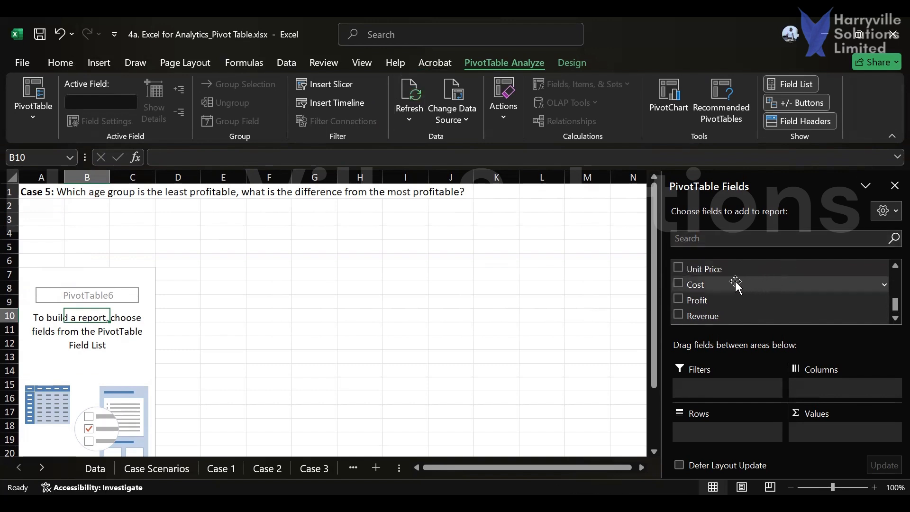
Add Age Group to the pivot table's rows and Profit to its values
scroll(734, 284, "up", 5)
scroll(735, 284, "down", 2)
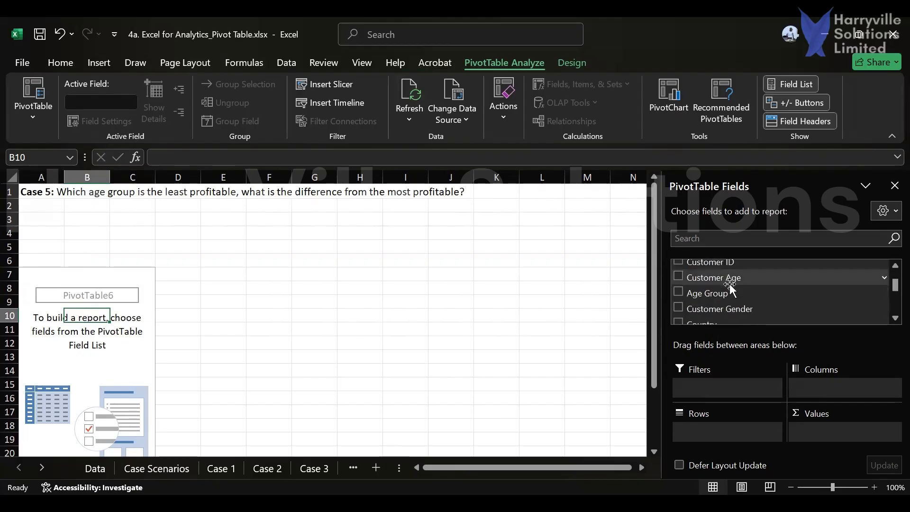
left_click(679, 292)
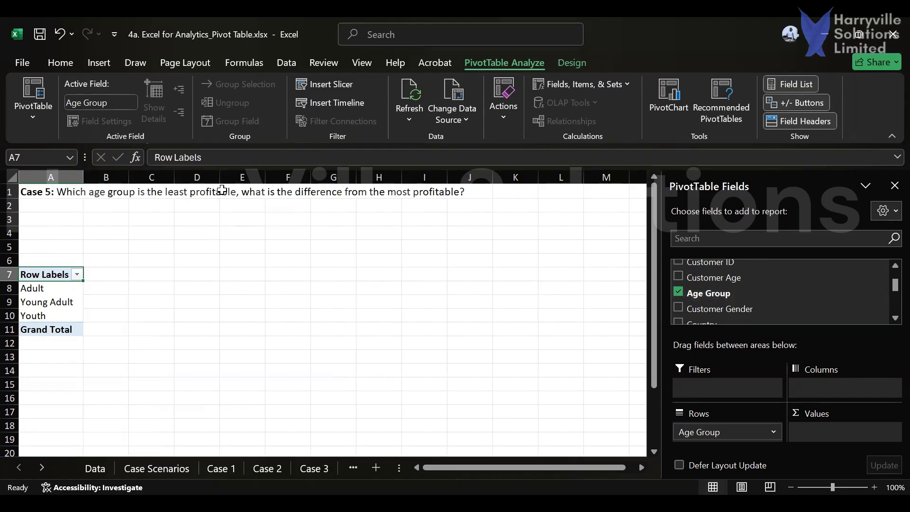
scroll(742, 295, "down", 2)
scroll(743, 295, "down", 5)
left_click(678, 284)
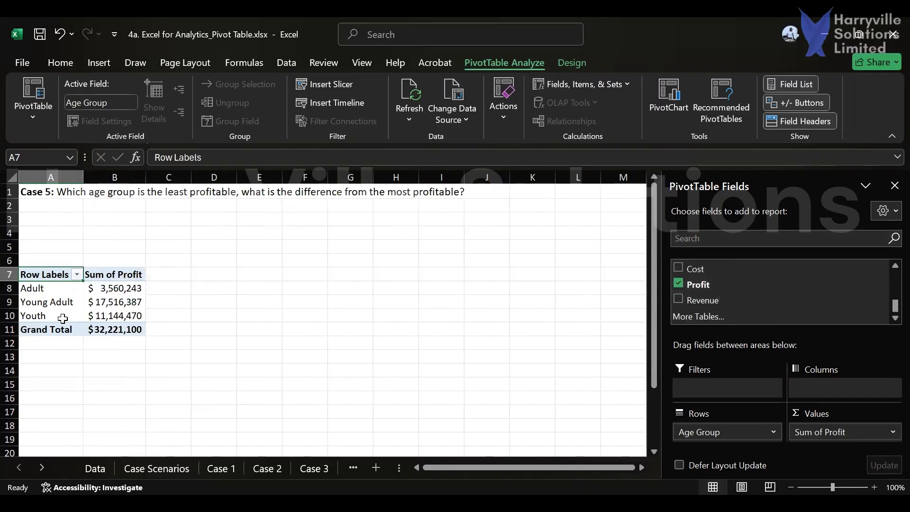
Sort the pivot table's age groups by Sum of Profit from smallest to largest
left_click(59, 293)
left_click(136, 296)
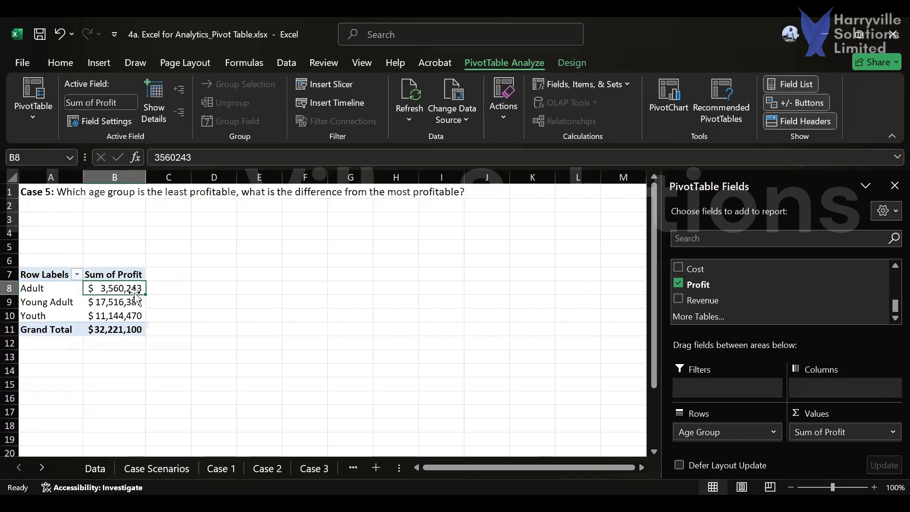
key("ctrl+shift+Down")
key("shift+Up")
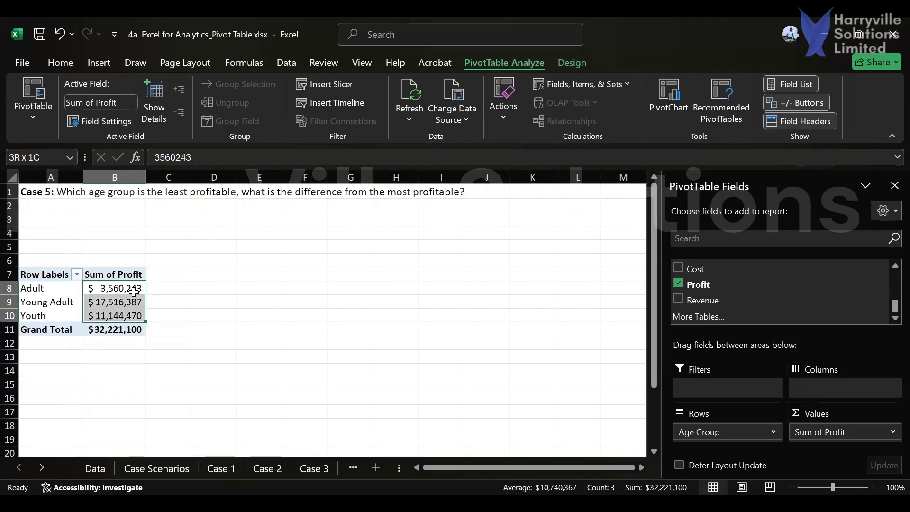
left_click(53, 63)
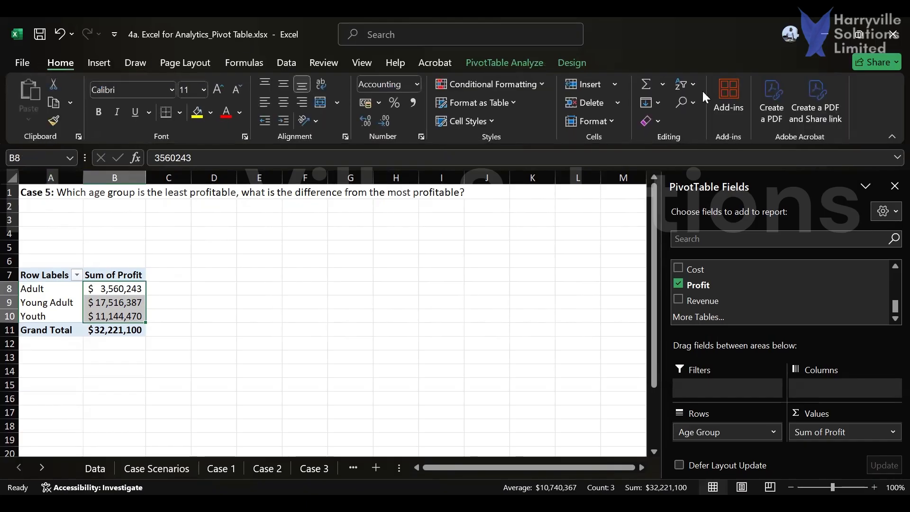
left_click(685, 85)
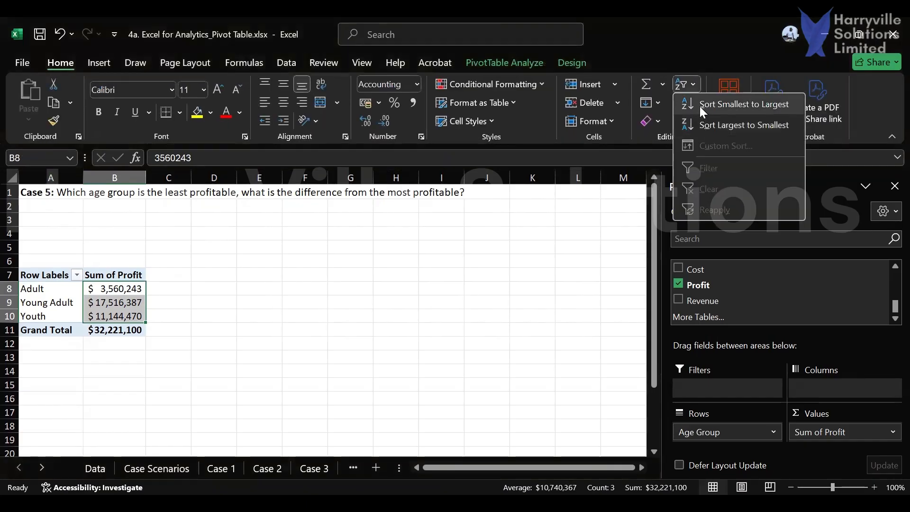
left_click(699, 106)
Emphasize the Adult row of the pivot table with bold text at font size 14
left_click(37, 293)
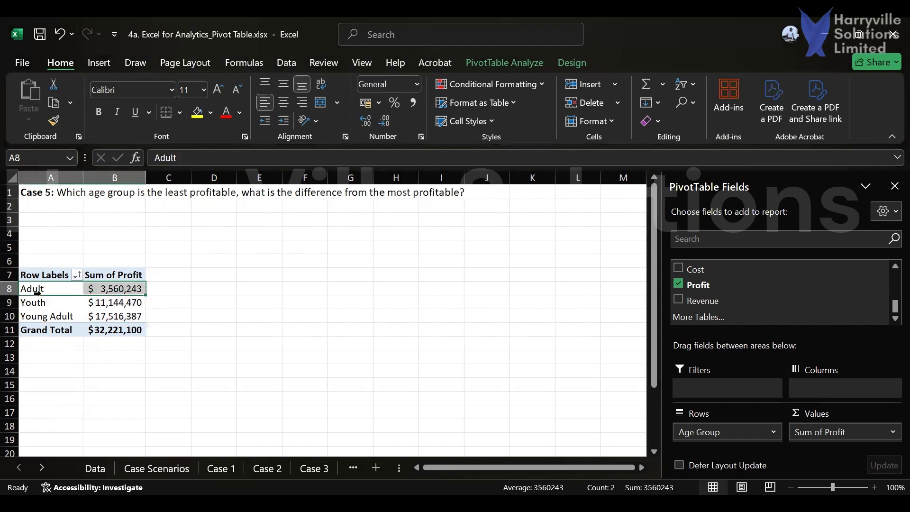
key("ctrl+b")
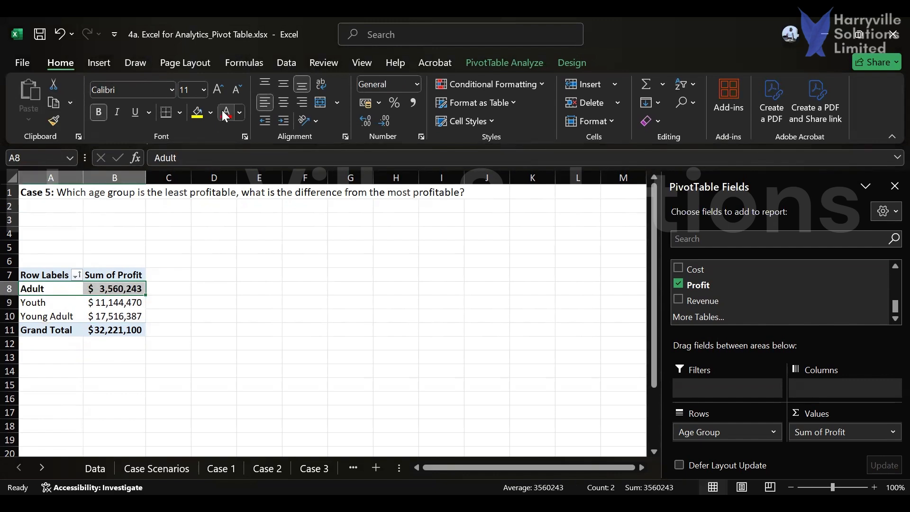
left_click(217, 91)
left_click(216, 91)
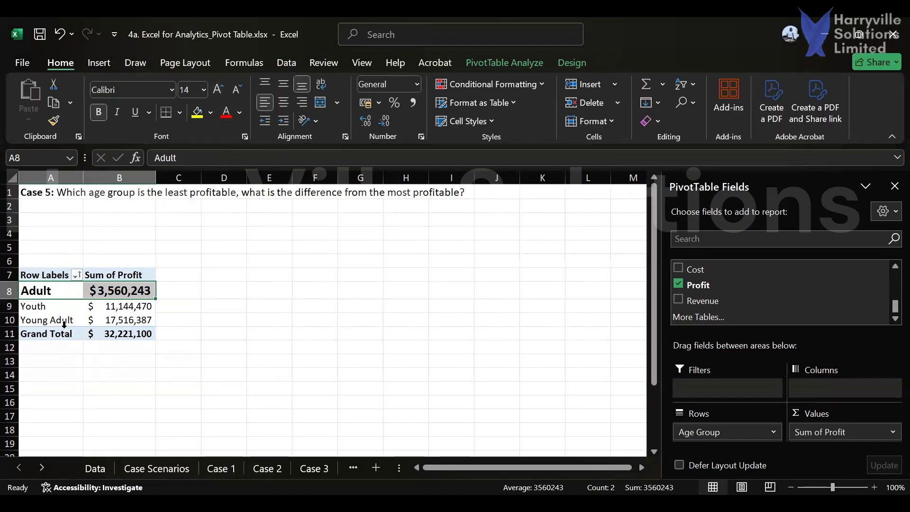
Begin the Case 5 insight in cell A13 with "Insight: The ADULT", making only ADULT bold
left_click(102, 319)
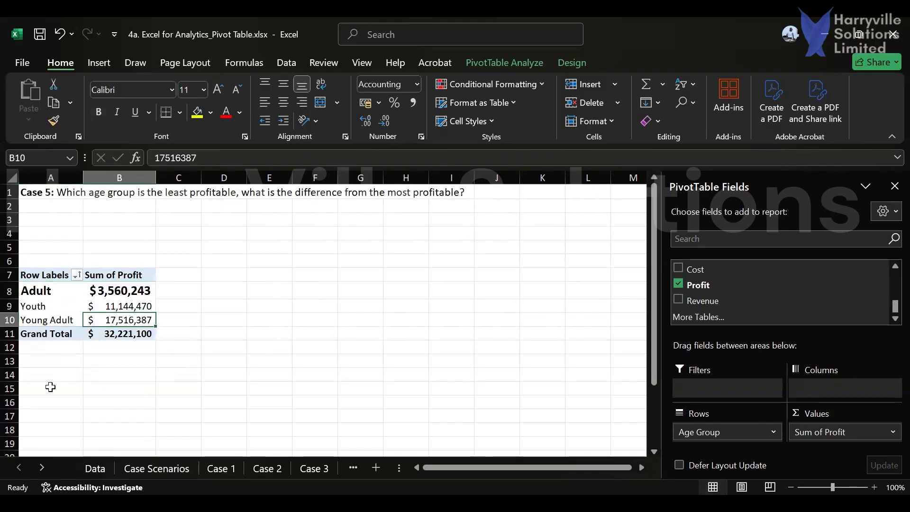
left_click(44, 362)
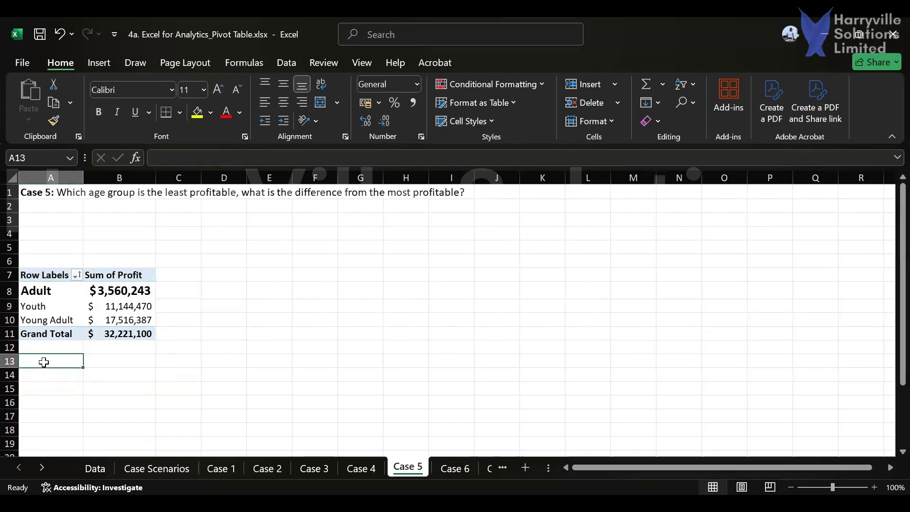
type("Insight:")
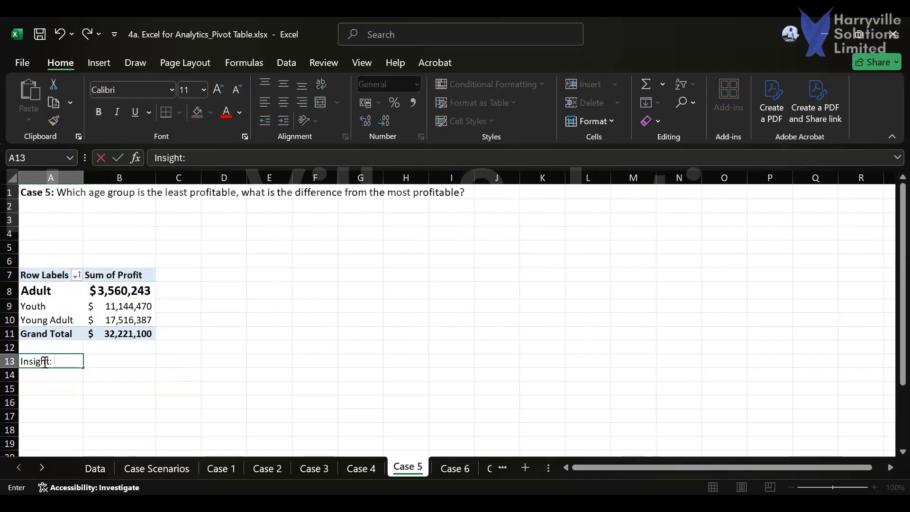
type(" The")
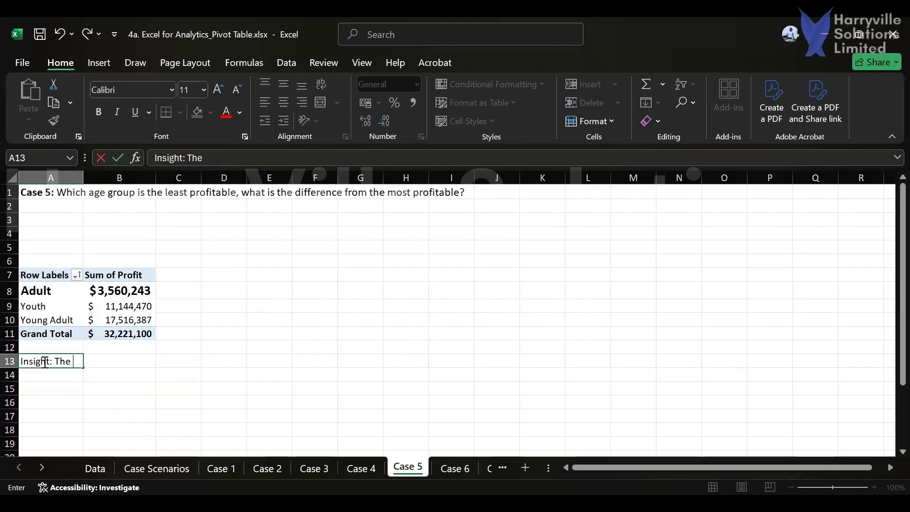
key("ctrl+b")
type("AUDLT")
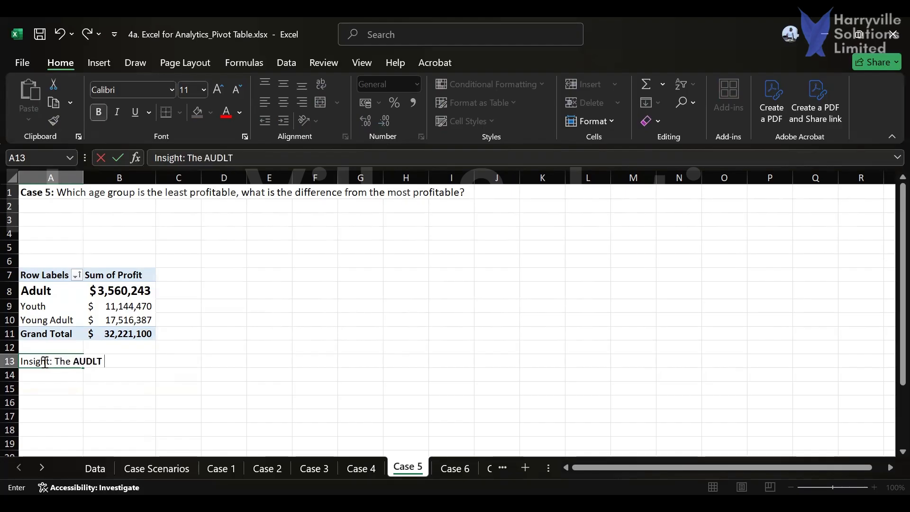
key("BackSpace")
key("BackSpace")
key("BackSpace")
key("BackSpace")
key("BackSpace")
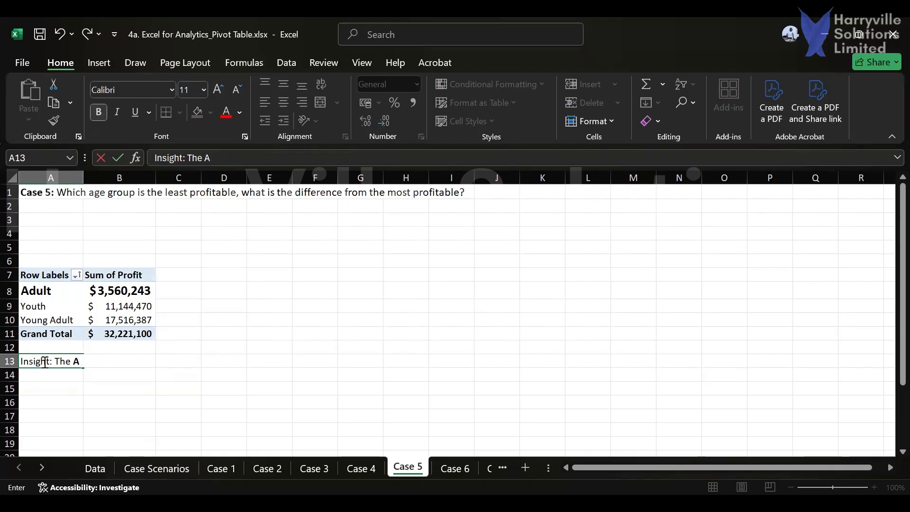
type("DULT")
key("ctrl+b")
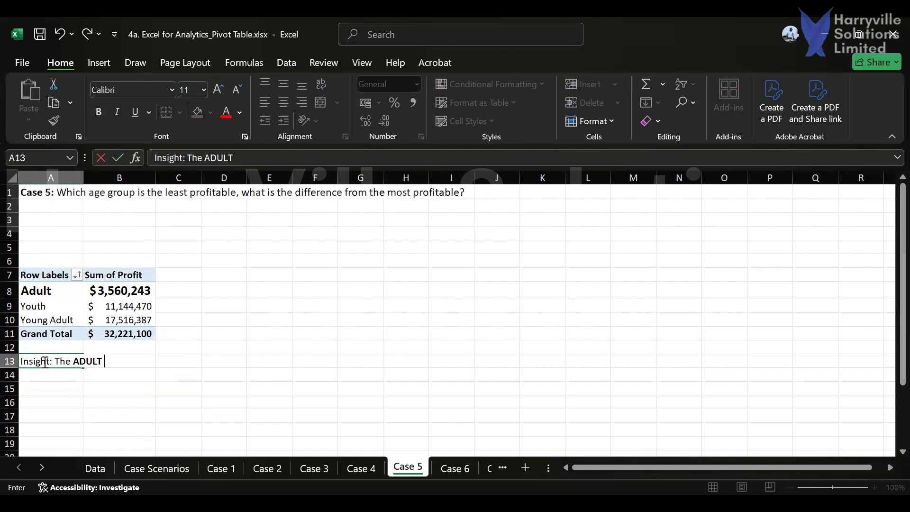
Complete the insight line in A13 with "age group are the least profitable group" in regular text
type("age group ar")
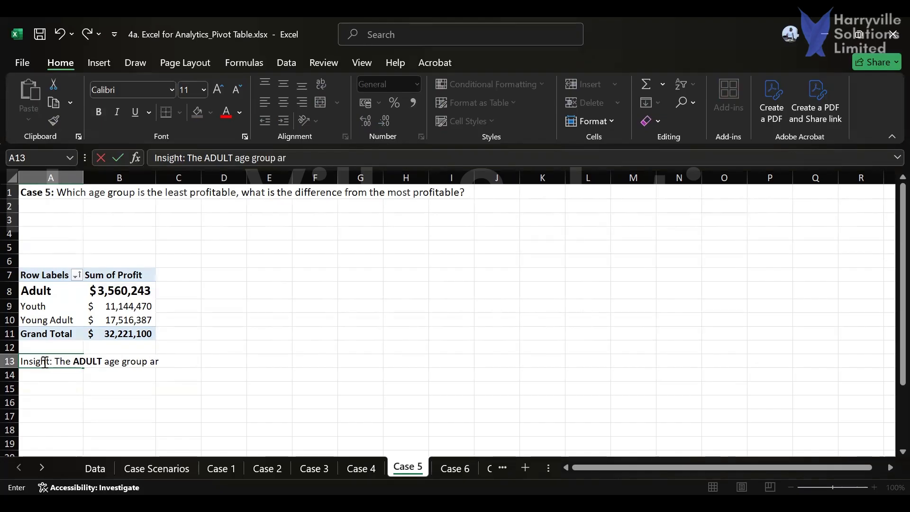
type("e the least")
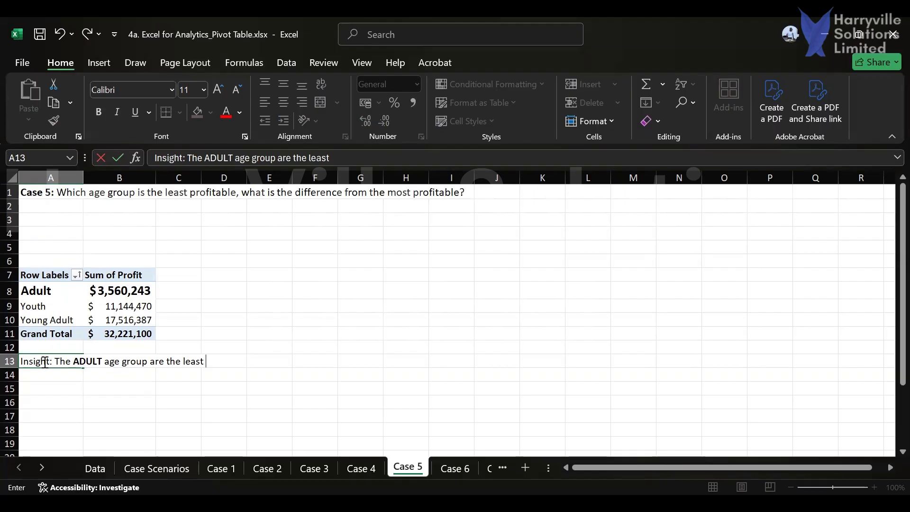
type("profita")
type("le ")
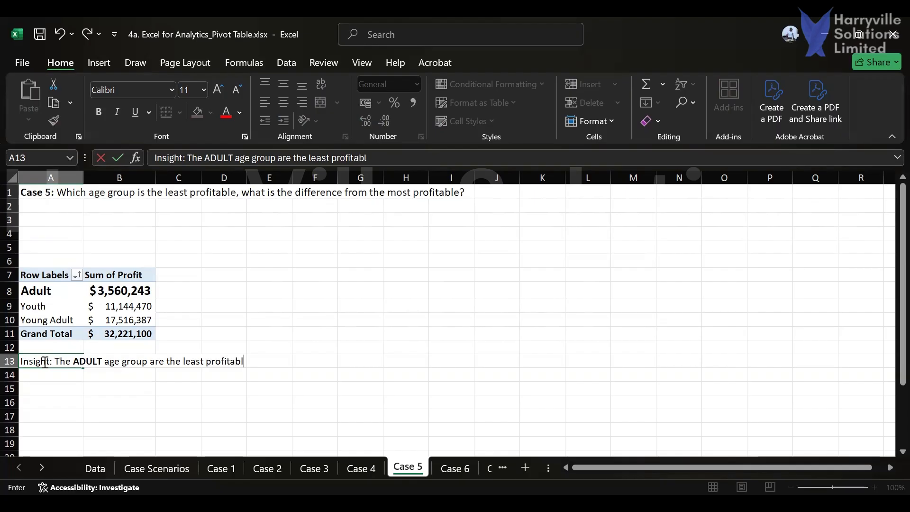
type("group")
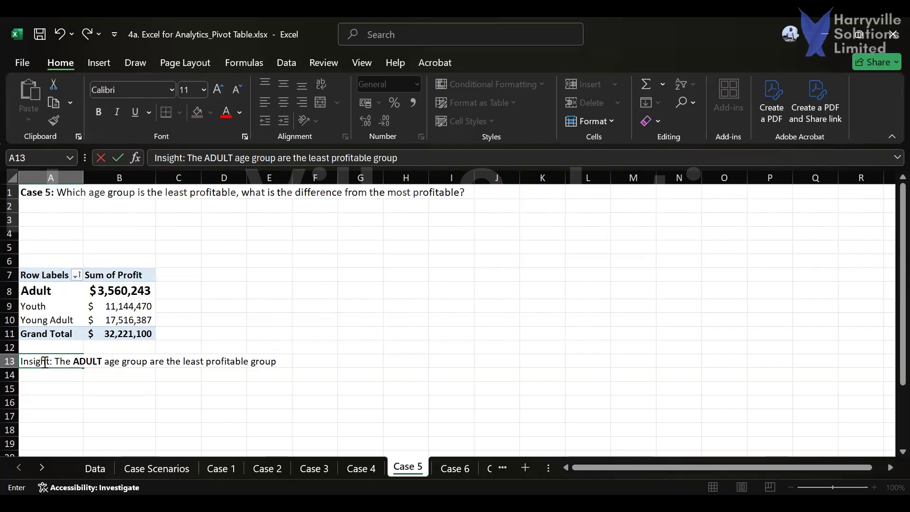
key("Return")
Continue the insight in cell A14 with "with just $3,560,243", making the amount bold
type("wit")
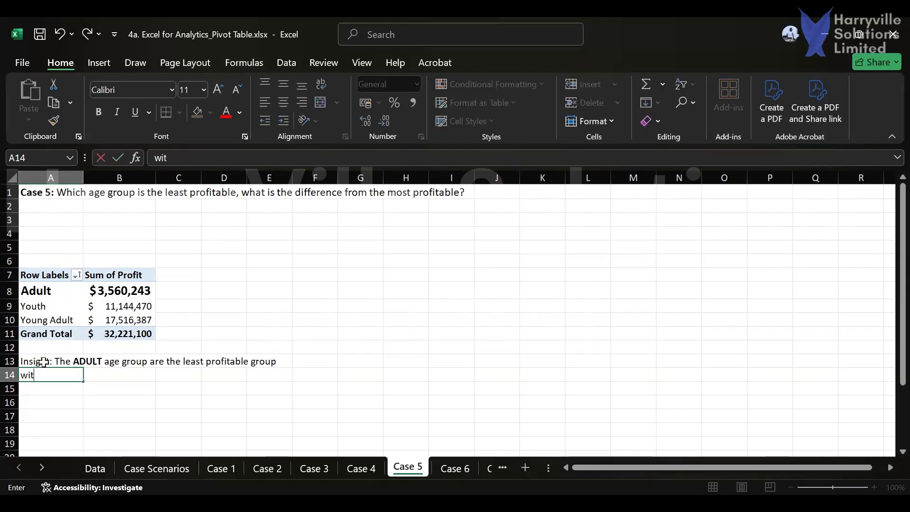
type("h just")
key("ctrl+b")
type("$3")
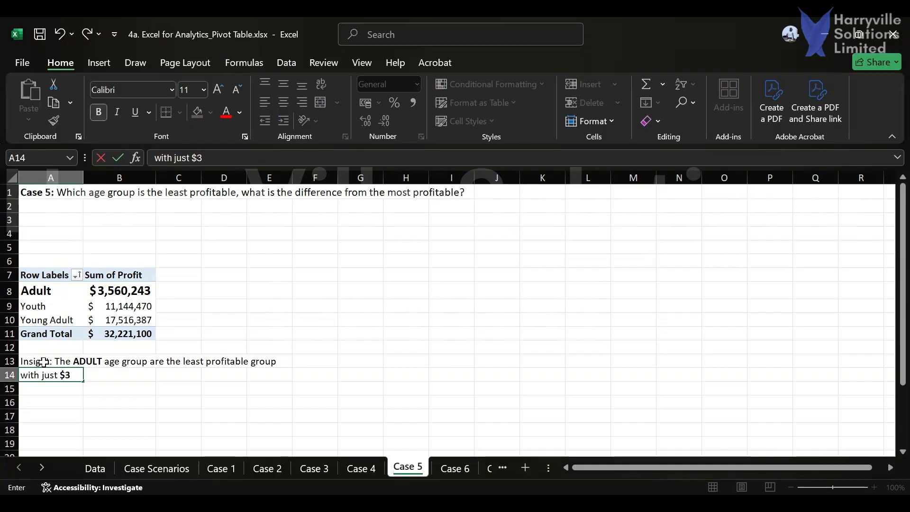
type(", 560")
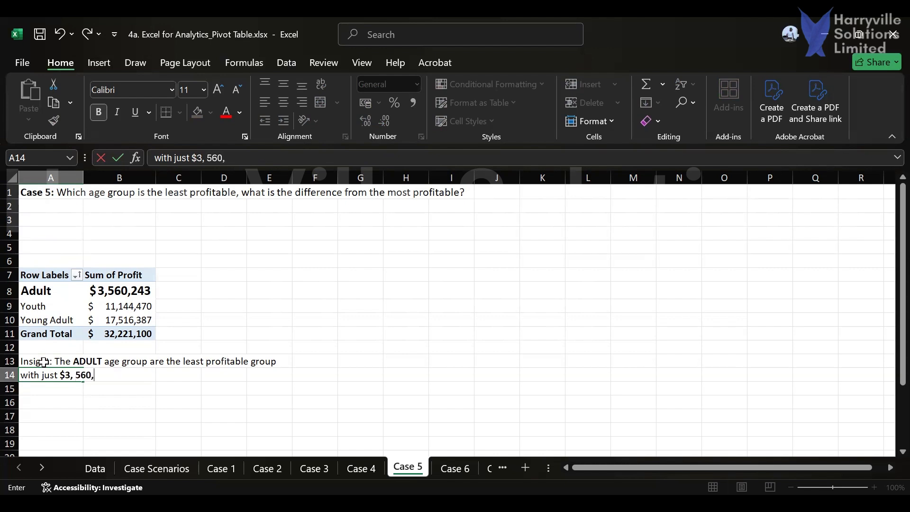
type(",243")
left_click(209, 158)
key("BackSpace")
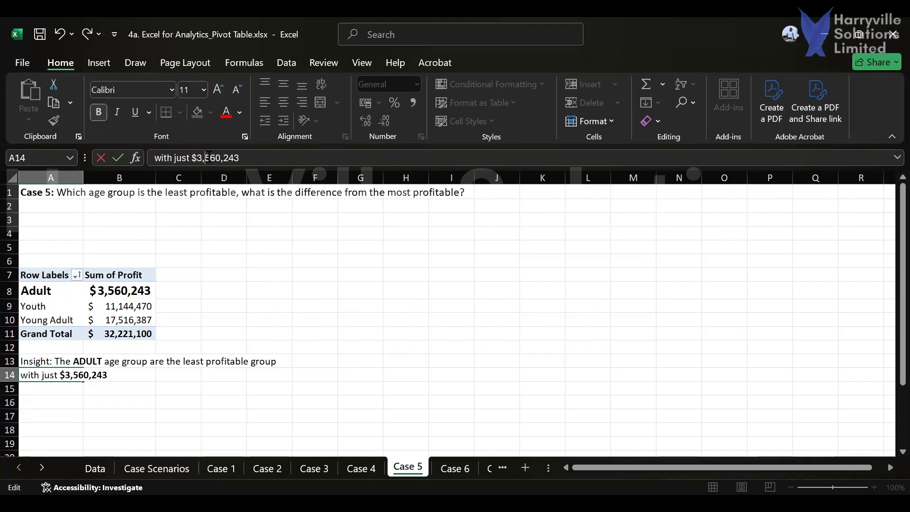
key("Return")
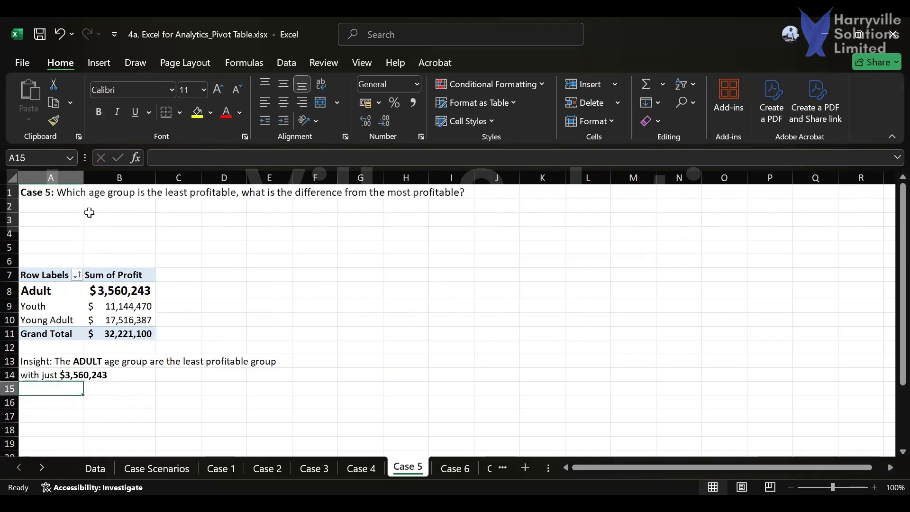
Widen column A slightly and rename the pivot table's Sum of Profit header to " Profit", keeping the leading space
left_click_drag(81, 176, 93, 176)
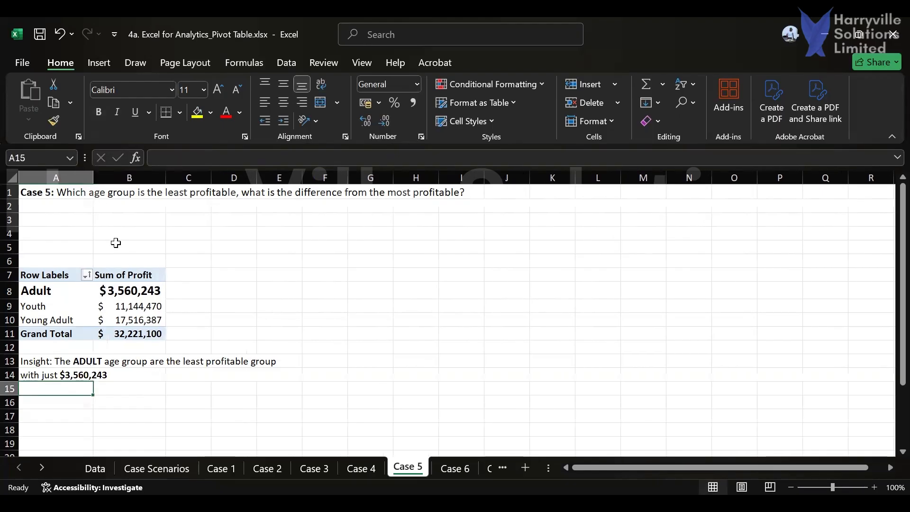
left_click(136, 272)
double_click(136, 273)
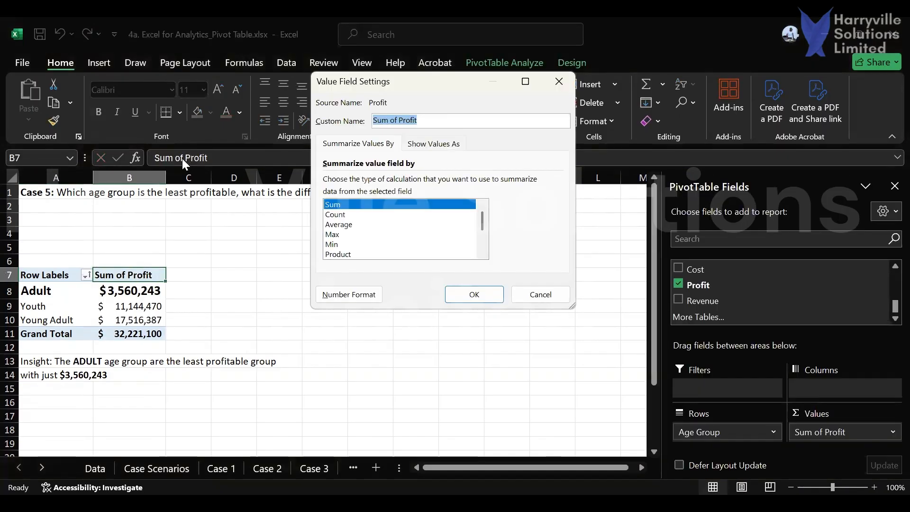
key("Escape")
left_click(182, 158)
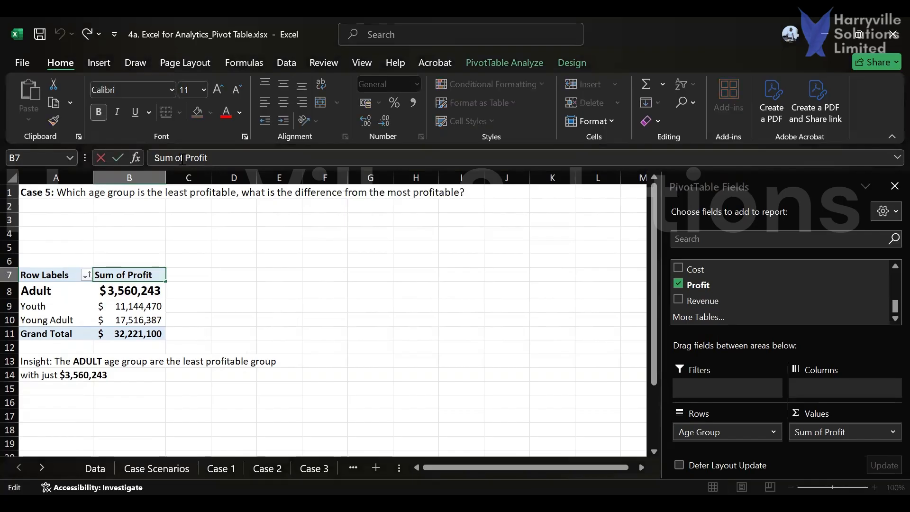
key("BackSpace")
key("BackSpace")
key("BackSpace")
key("BackSpace")
key("BackSpace")
key("BackSpace")
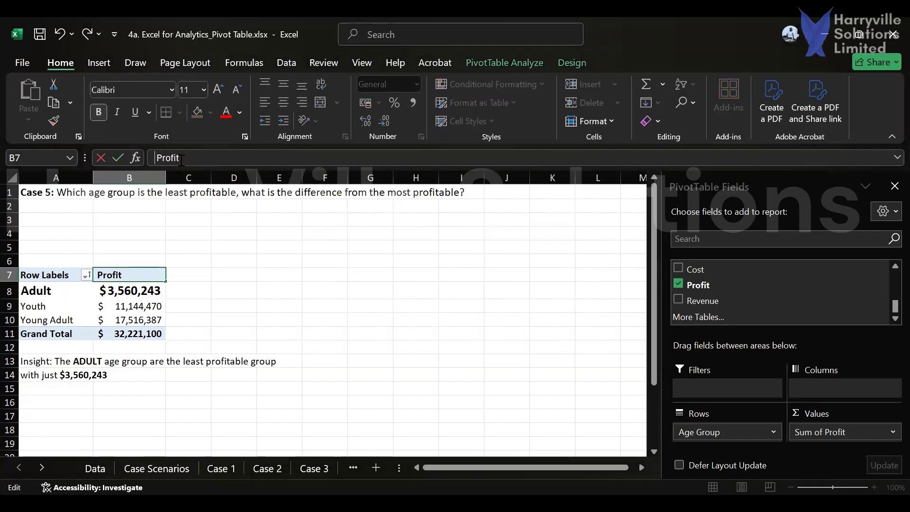
key("Return")
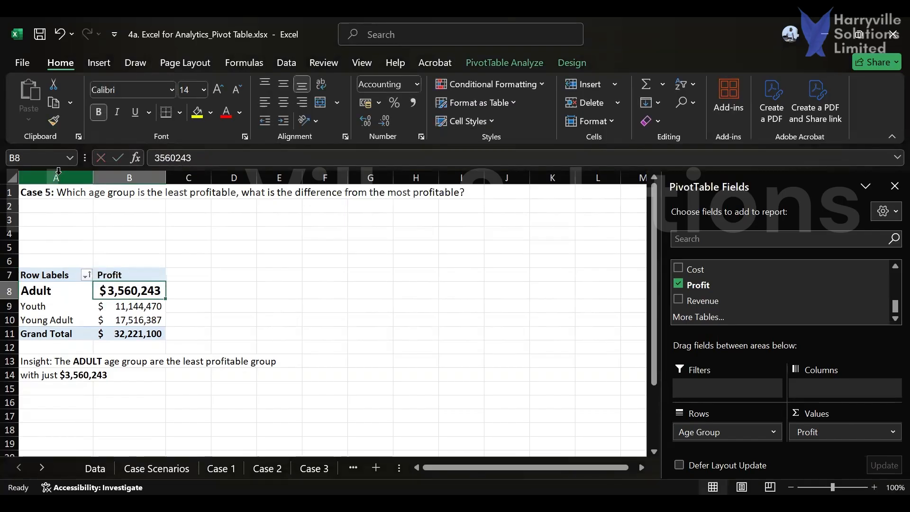
Rename the pivot table's Row Labels header to "Customer Age Group"
left_click(65, 274)
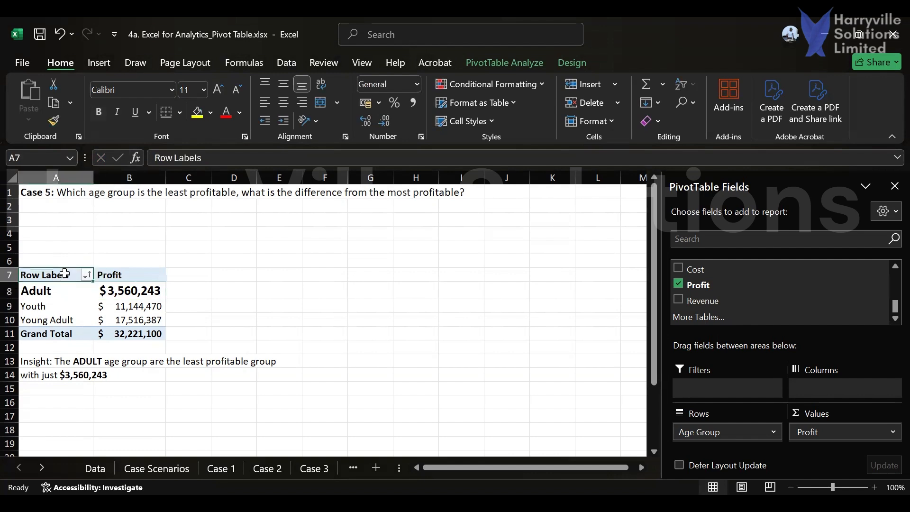
left_click(217, 152)
key("BackSpace")
key("BackSpace")
key("BackSpace")
key("BackSpace")
key("BackSpace")
key("BackSpace")
key("BackSpace")
key("BackSpace")
key("BackSpace")
key("BackSpace")
type("Custi")
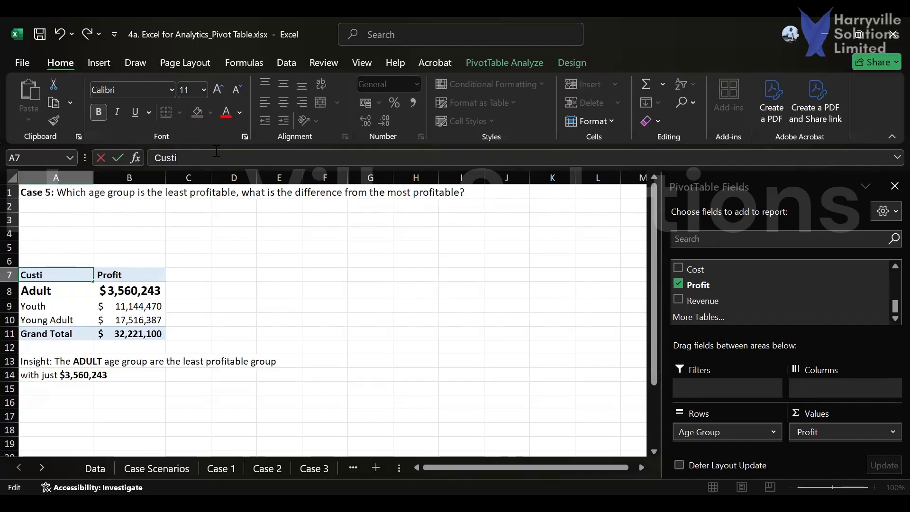
key("BackSpace")
type("omer Age Group")
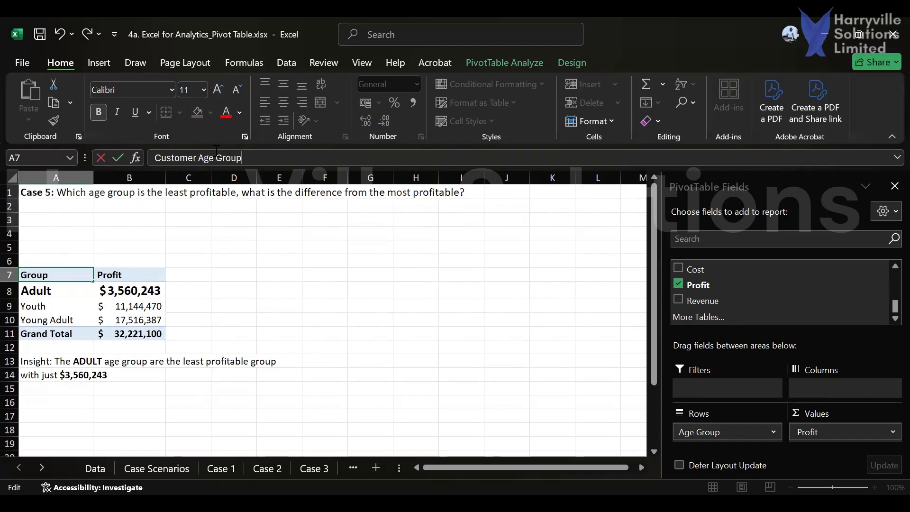
key("Return")
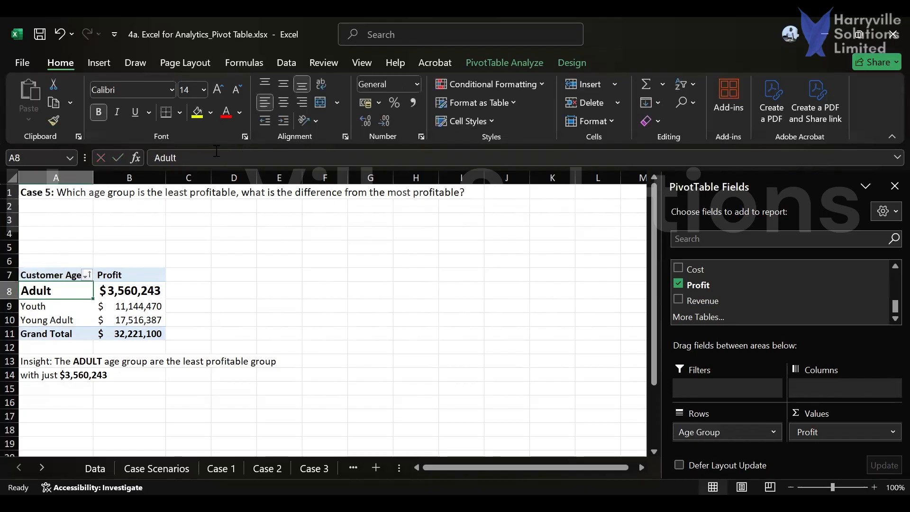
Adjust column A's width so it just fits the full Customer Age Group header
double_click(93, 171)
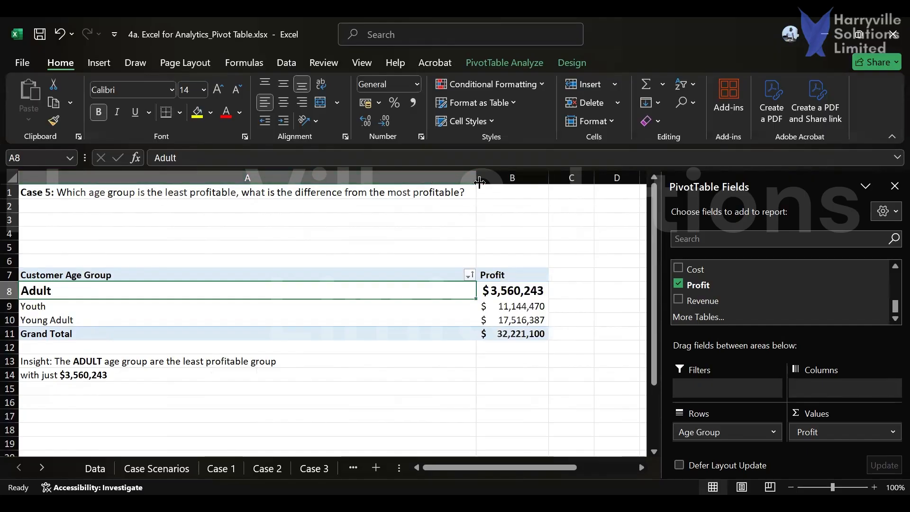
left_click_drag(479, 181, 127, 215)
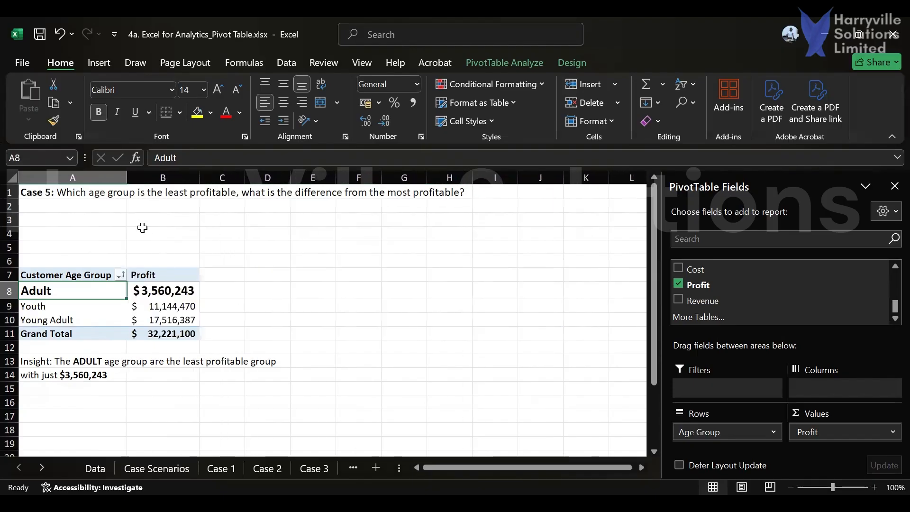
left_click(236, 291)
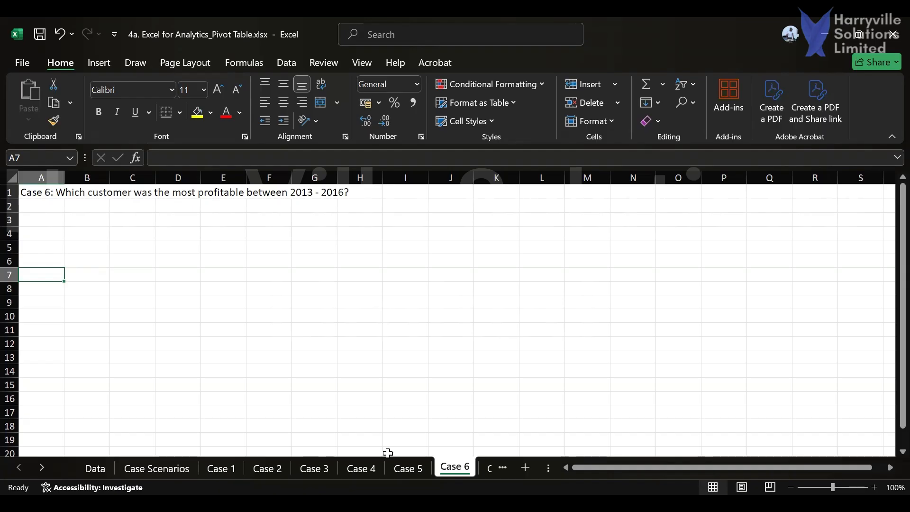
Check the Data sheet's columns and insert a pivot table from Dataset at cell A7 of the Case 6 sheet
left_click(94, 470)
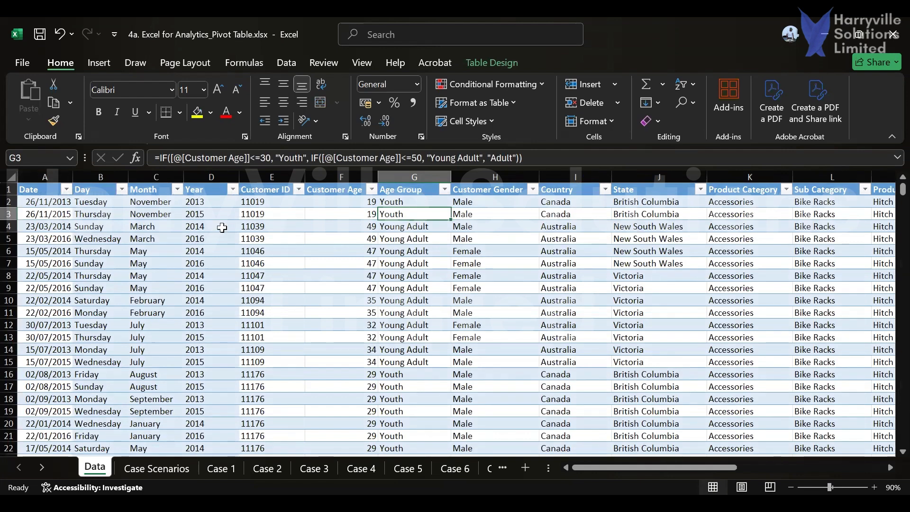
left_click(462, 471)
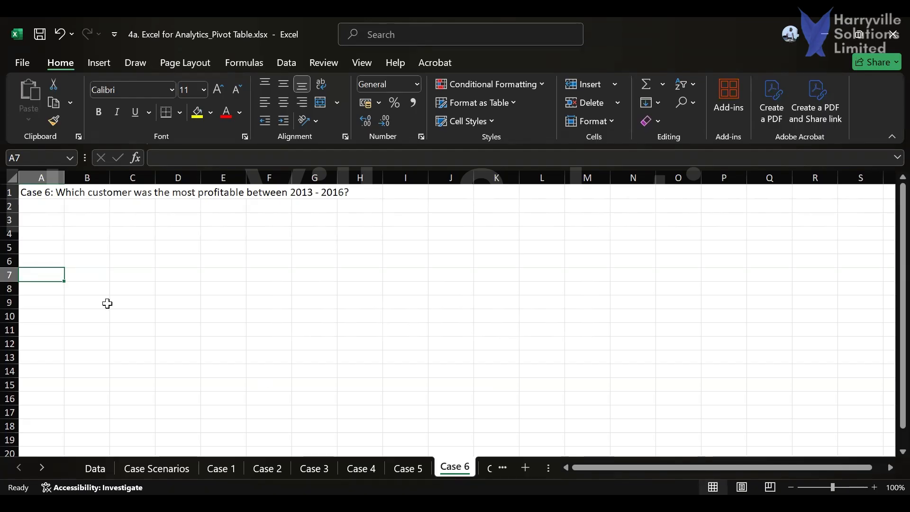
left_click(99, 62)
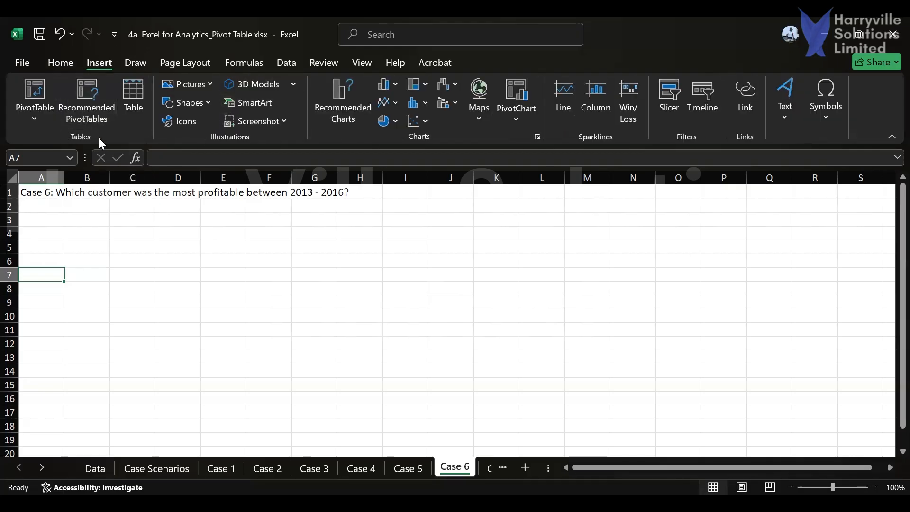
left_click(34, 118)
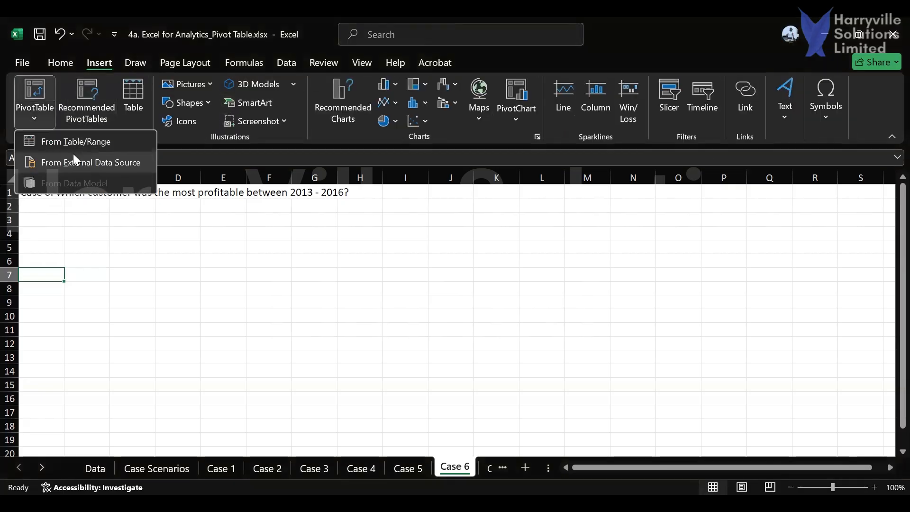
left_click(72, 138)
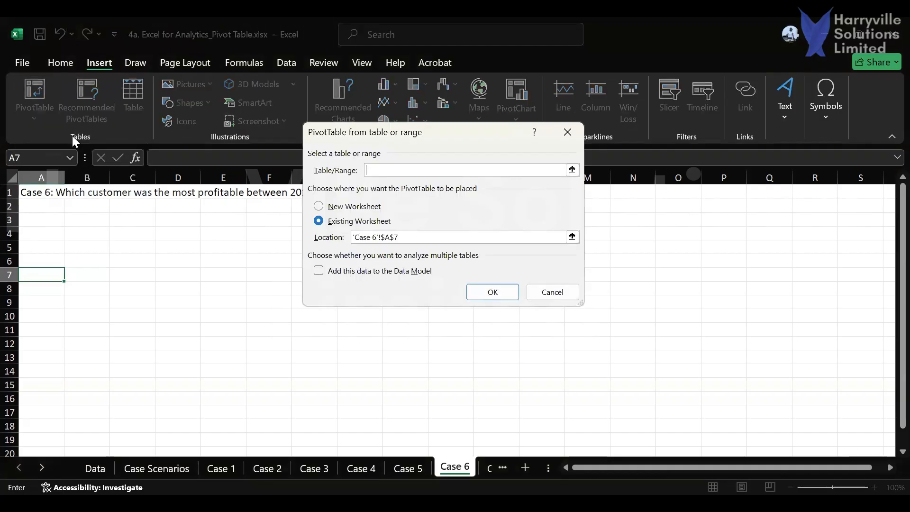
type("Dataset")
left_click(497, 295)
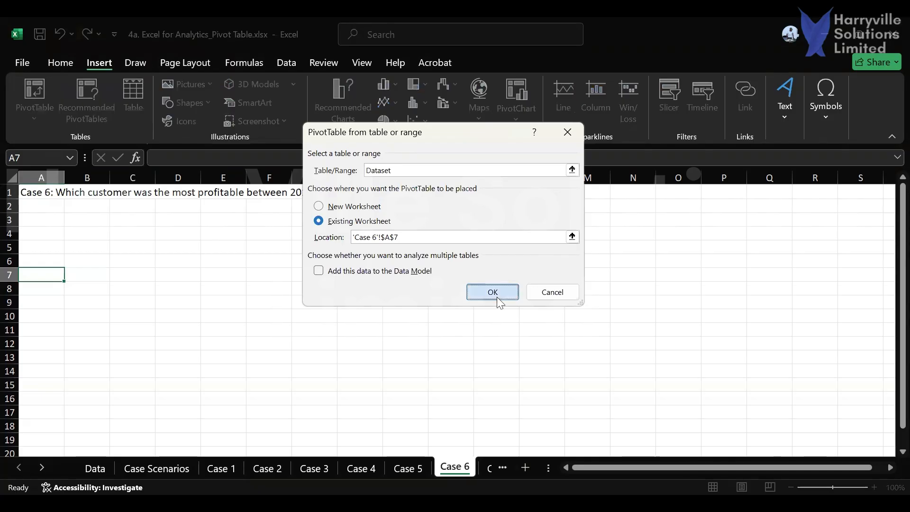
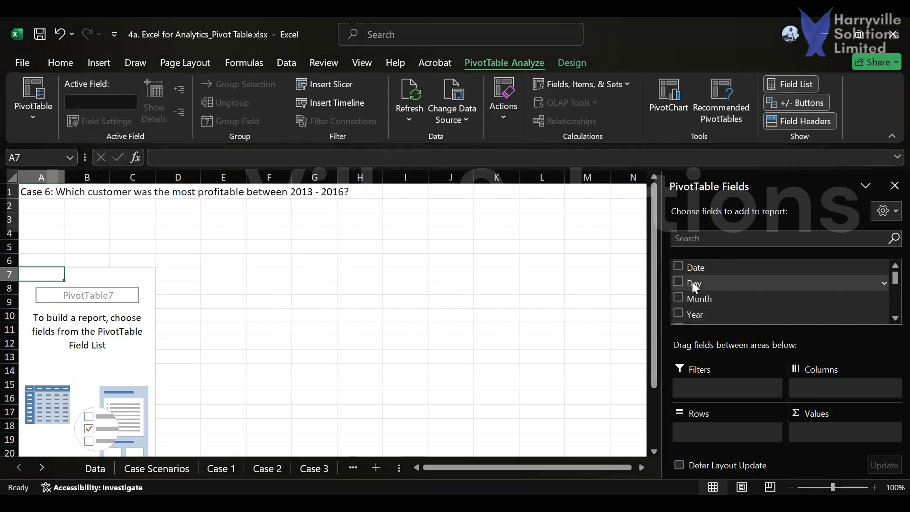
Build the pivot table with Customer ID as rows and the sum of Profit as values
scroll(689, 288, "down", 1)
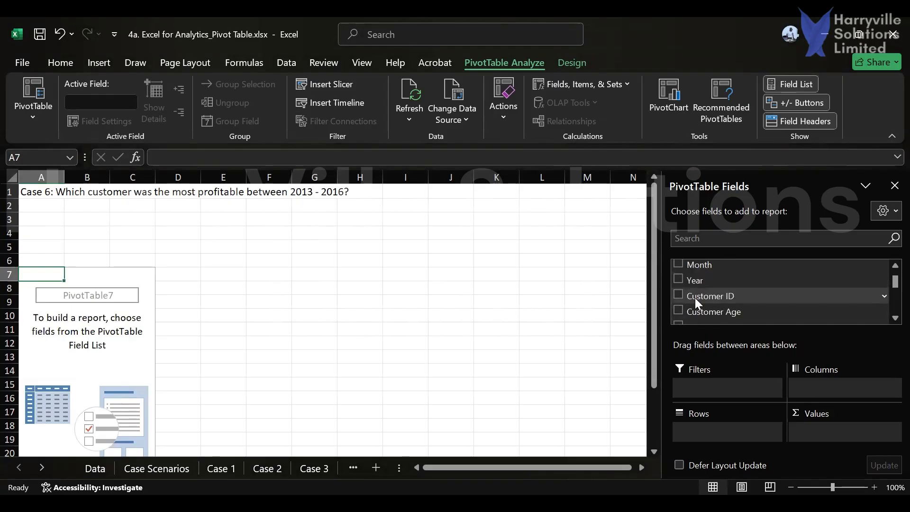
left_click(679, 294)
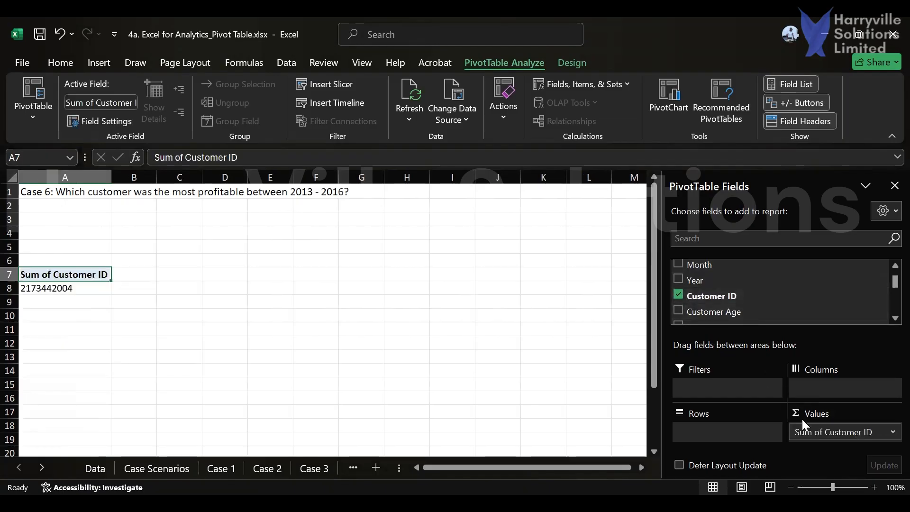
left_click_drag(809, 431, 724, 433)
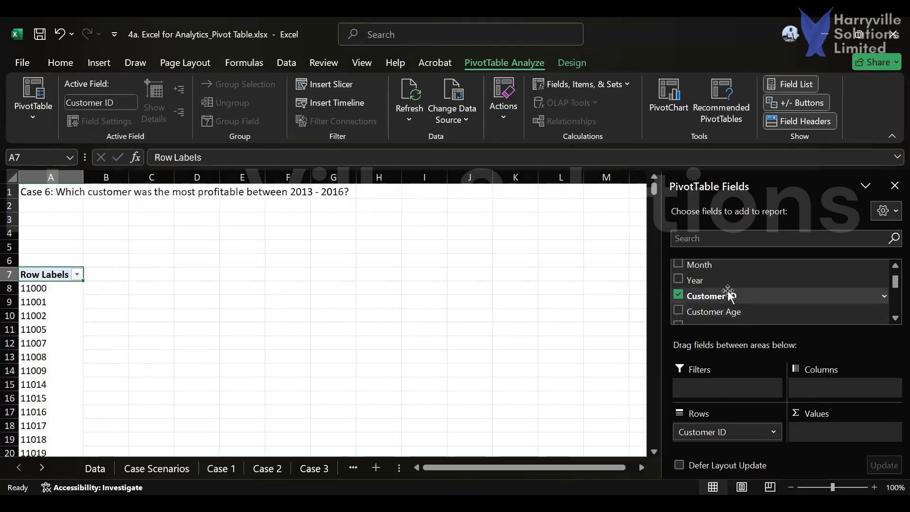
scroll(714, 311, "down", 3)
scroll(708, 312, "down", 3)
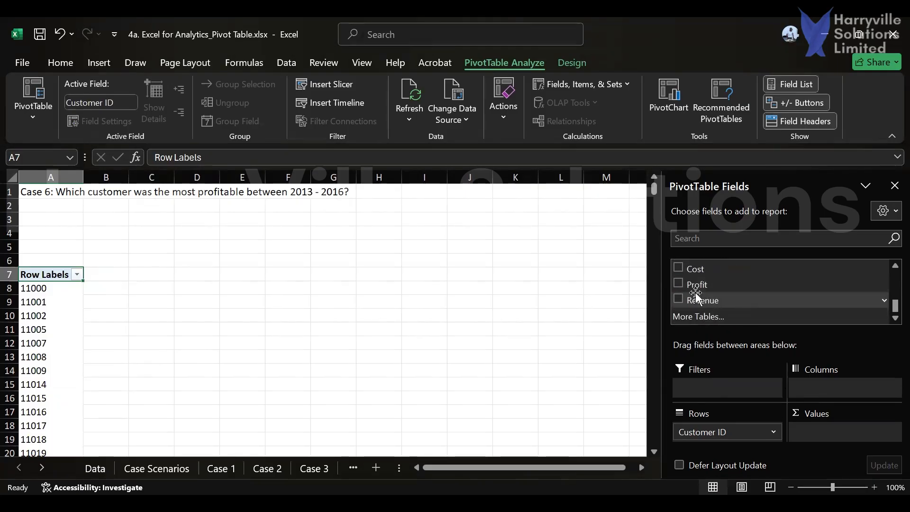
left_click(678, 284)
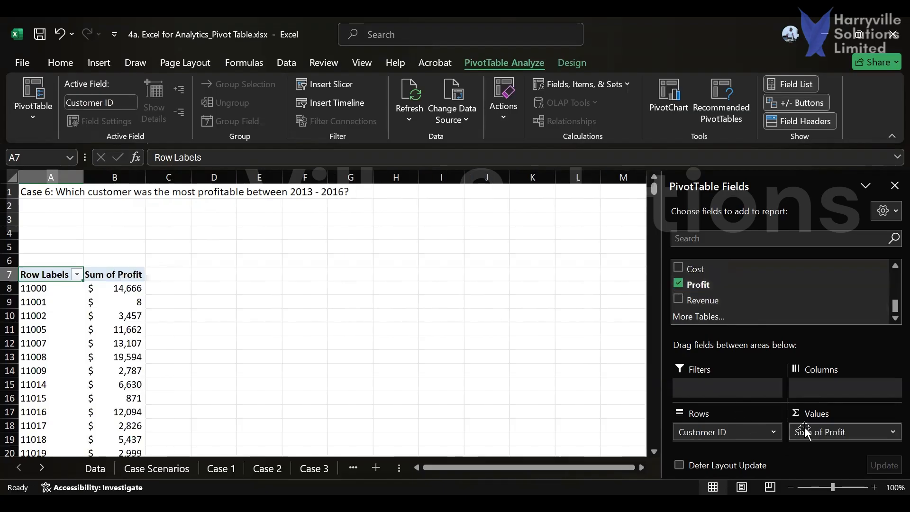
Add the Year field to the pivot table's rows beneath Customer ID
scroll(723, 296, "up", 3)
scroll(722, 297, "up", 5)
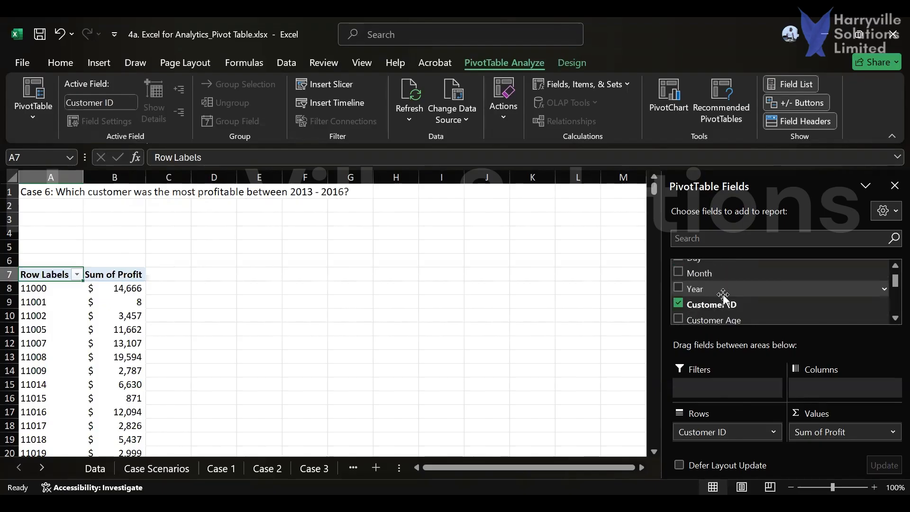
left_click(678, 287)
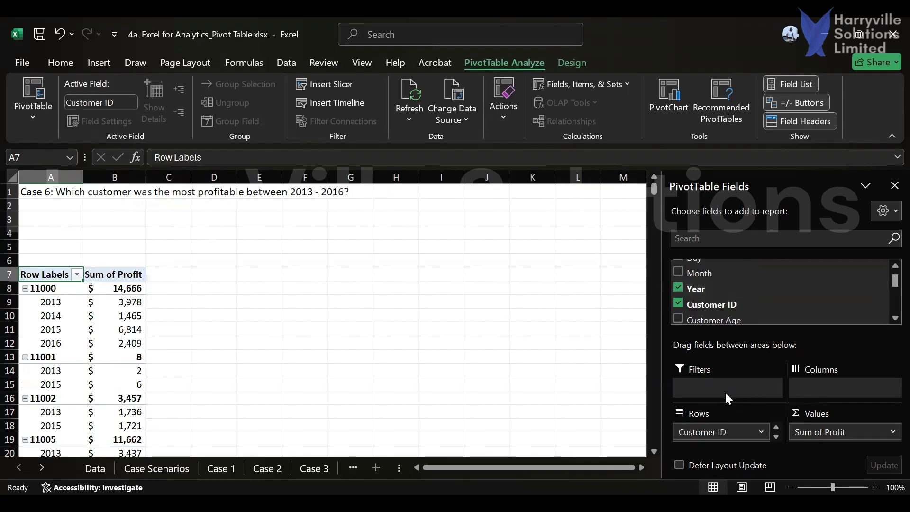
left_click(777, 436)
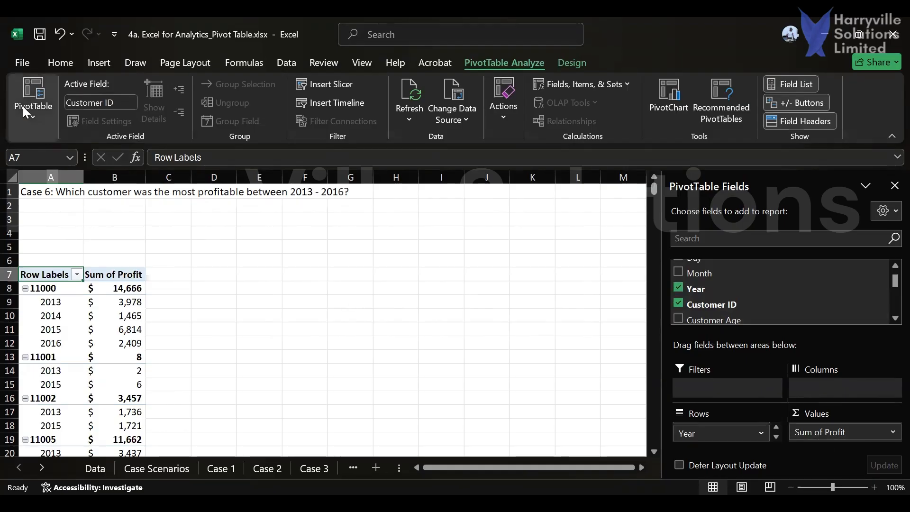
left_click(60, 63)
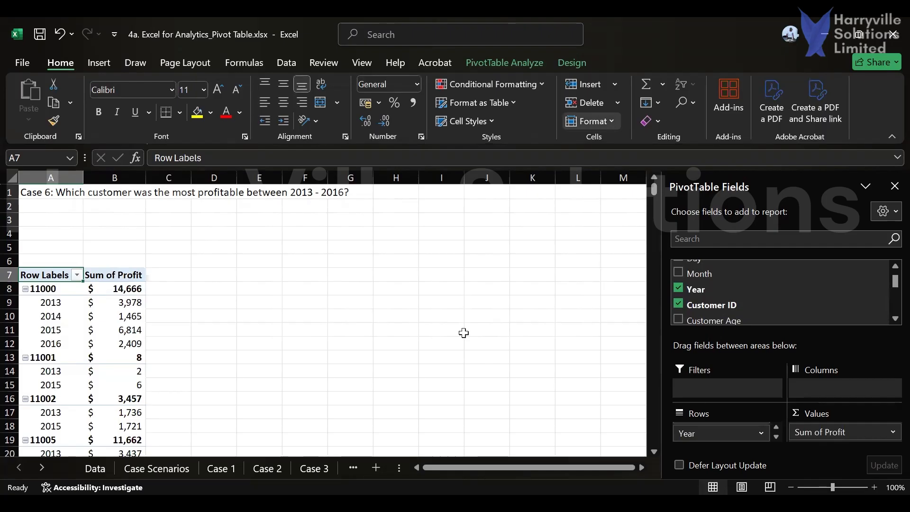
key("ctrl+Home")
key("ctrl+c")
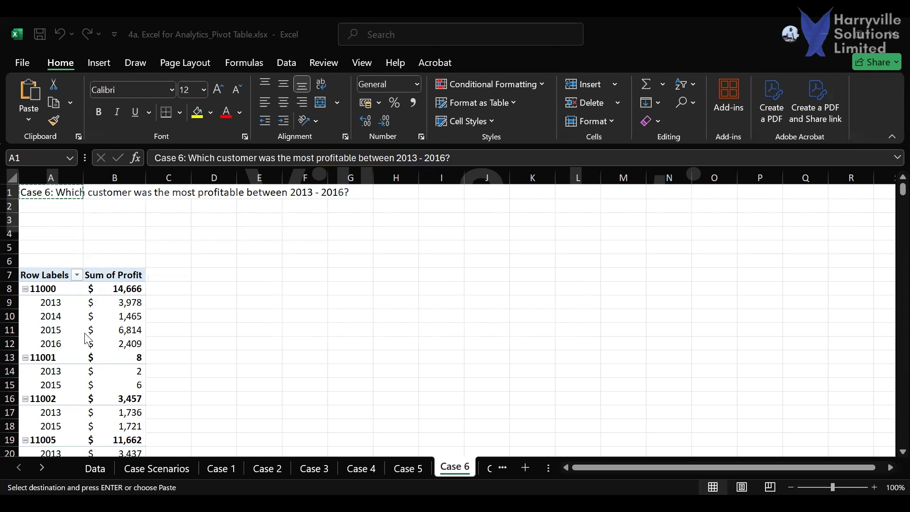
left_click(44, 303)
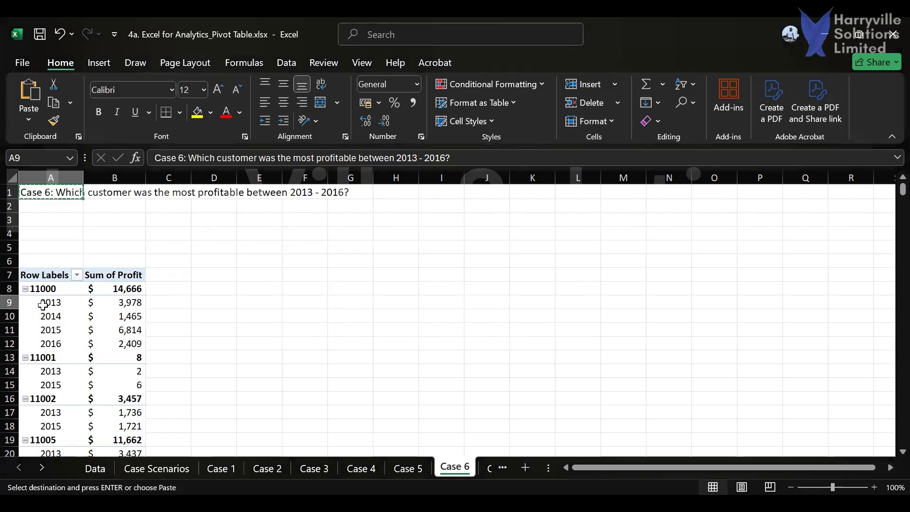
key("Escape")
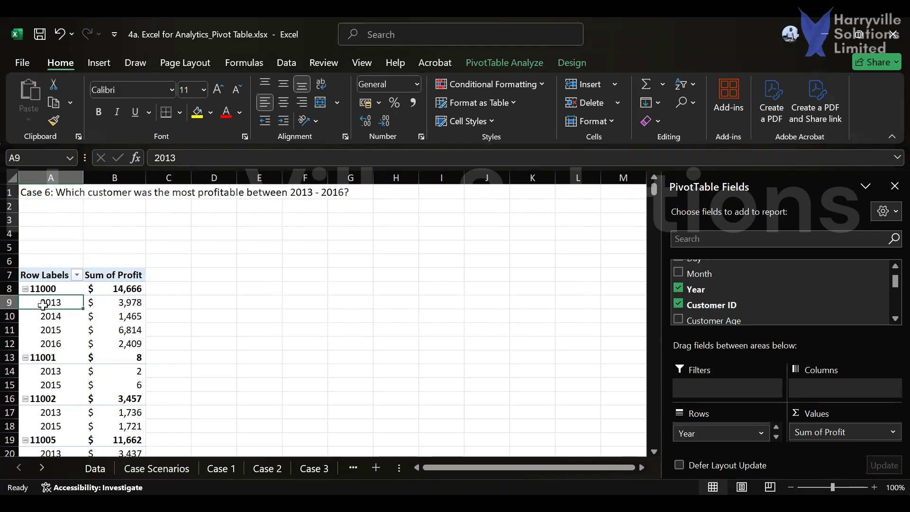
Apply a Top 10 value filter on the Year field, showing the top 5 items by Sum of Profit
left_click(78, 277)
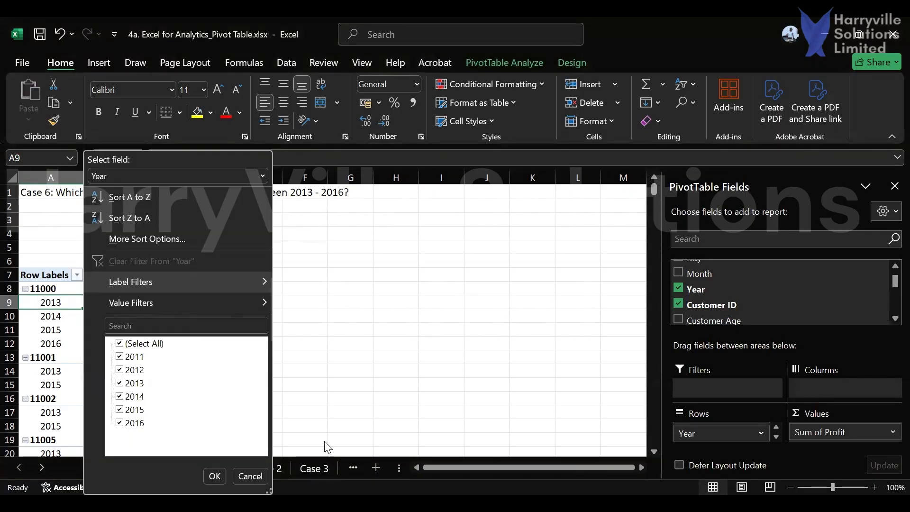
mouse_move(235, 310)
left_click(317, 477)
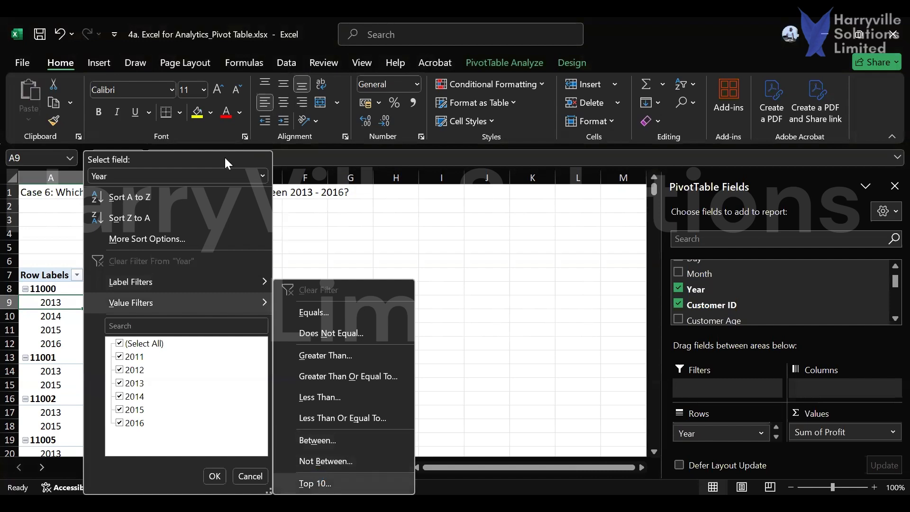
key("BackSpace")
key("BackSpace")
type("5")
key("Return")
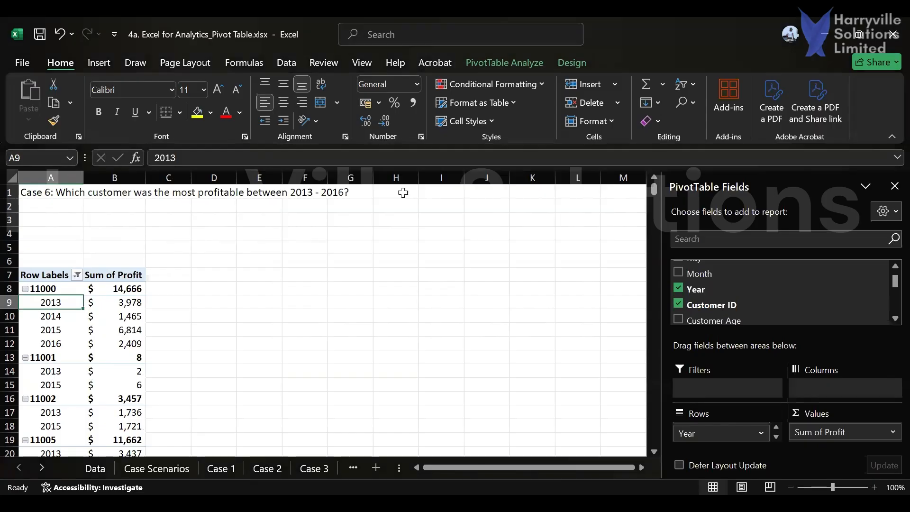
Collapse the yearly rows of the pivot table's first seven customers, except the second one
scroll(95, 313, "down", 1)
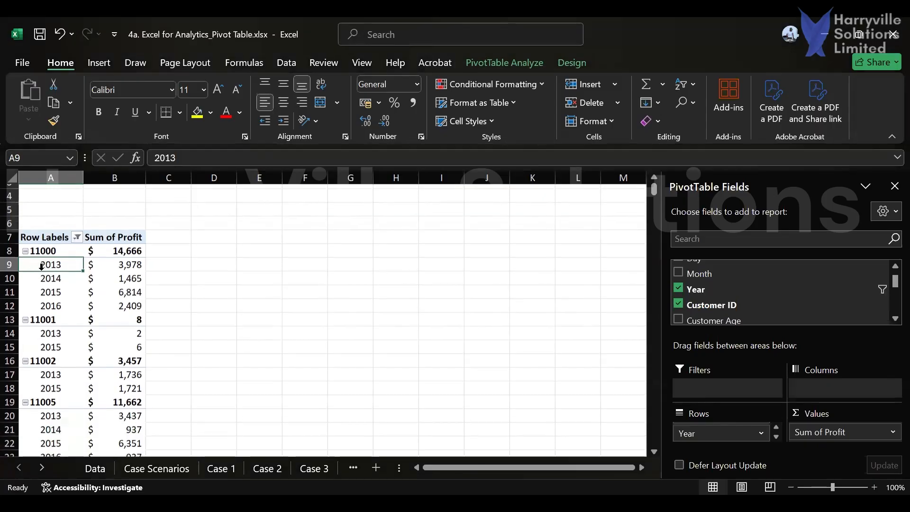
left_click(26, 247)
left_click(27, 248)
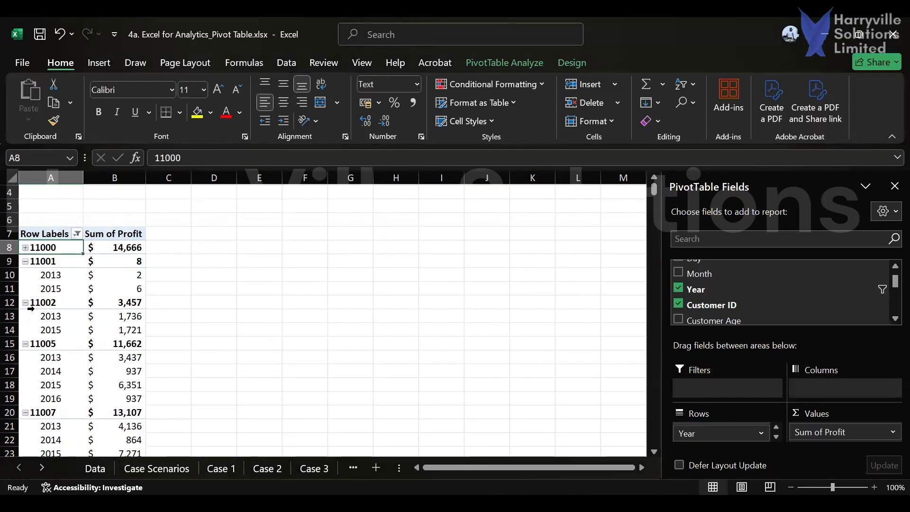
left_click(26, 305)
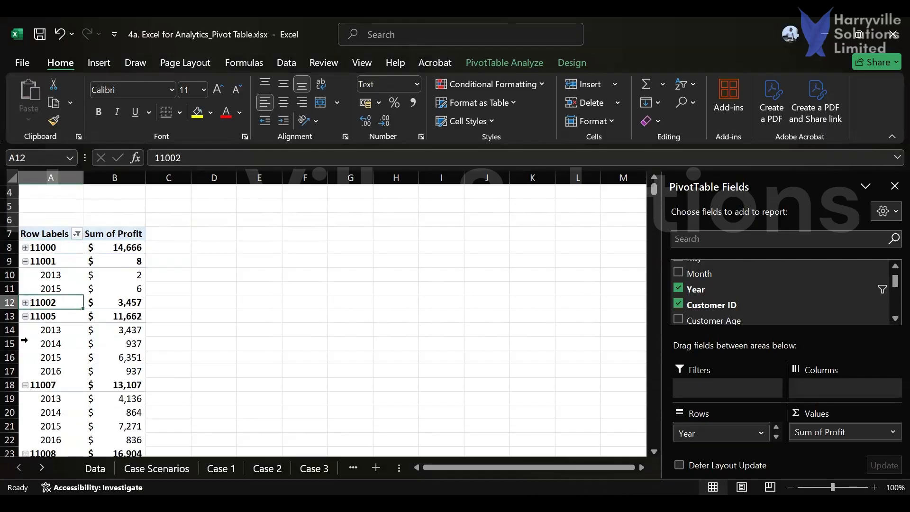
left_click(26, 318)
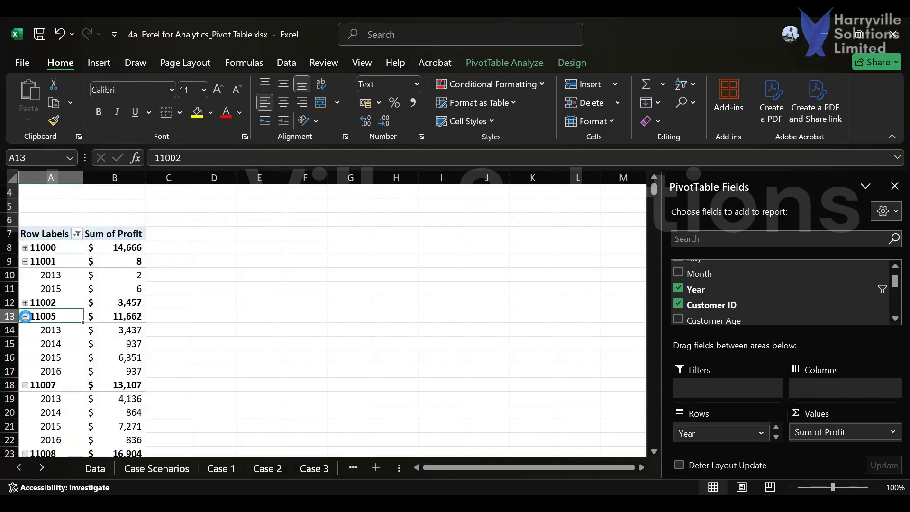
left_click(26, 330)
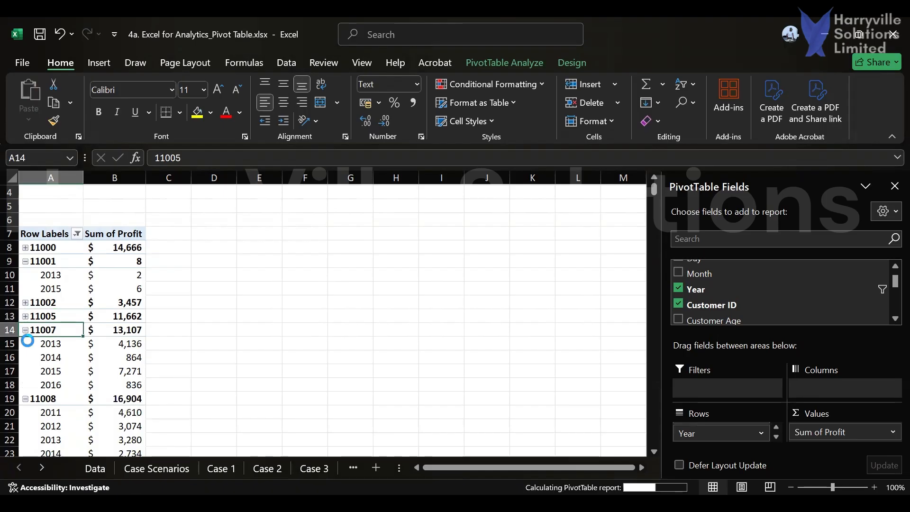
left_click(26, 345)
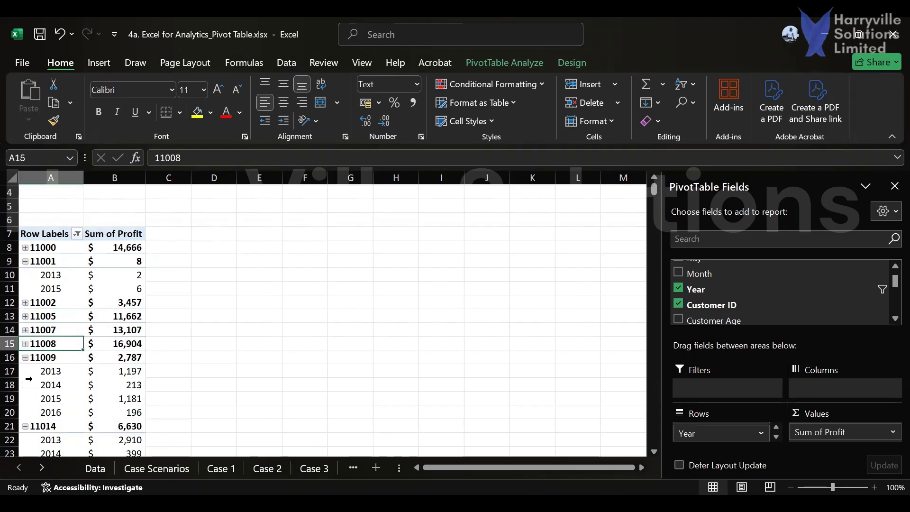
left_click(25, 358)
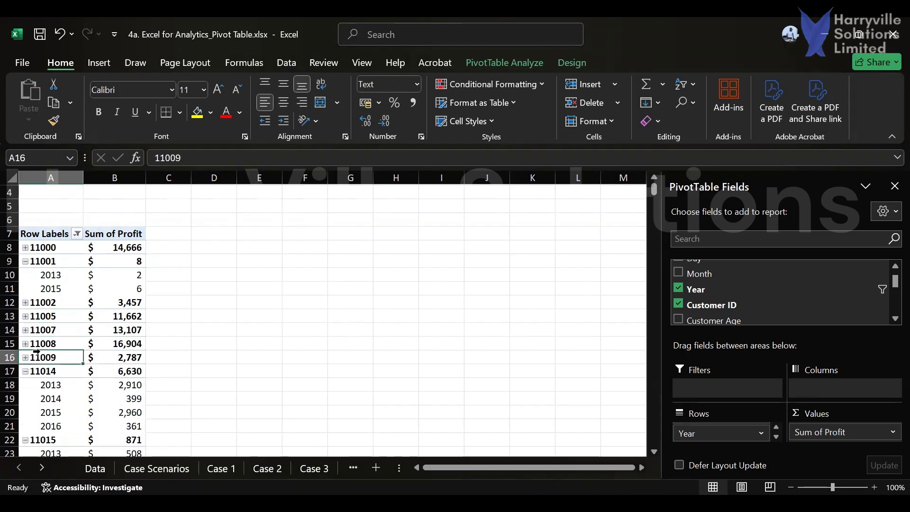
scroll(52, 351, "down", 3)
scroll(56, 336, "up", 4)
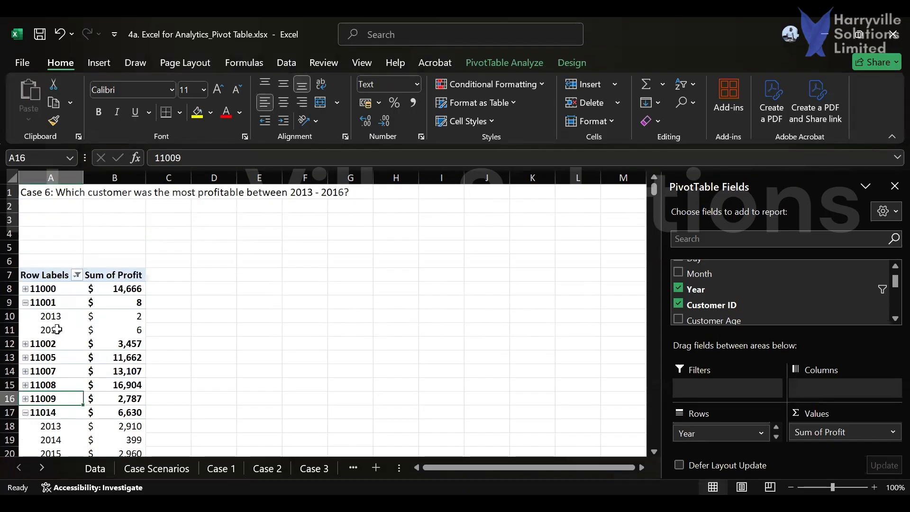
Filter Customer ID to the top 5 items by Sum of Profit
left_click(76, 275)
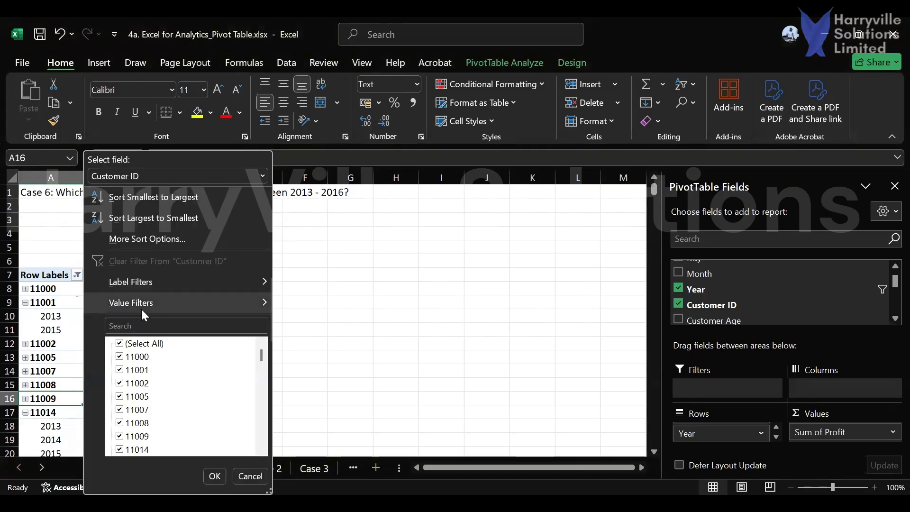
mouse_move(145, 305)
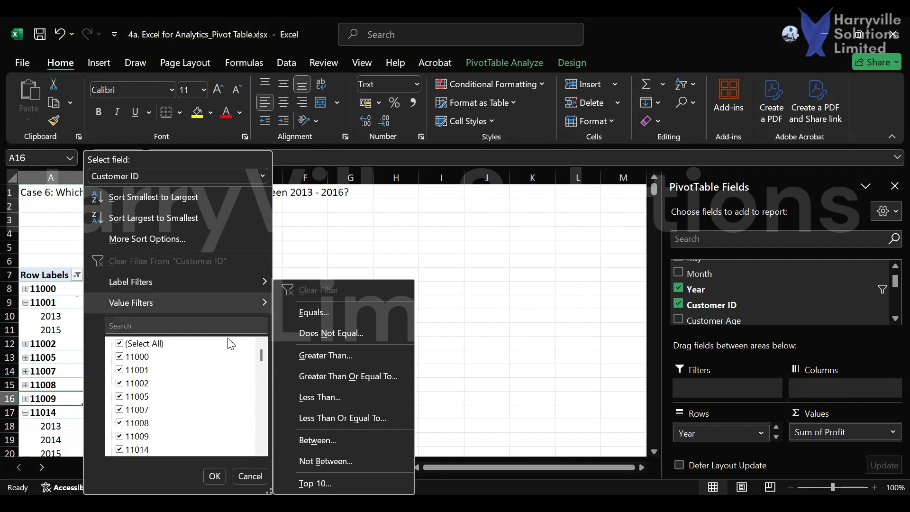
left_click(319, 475)
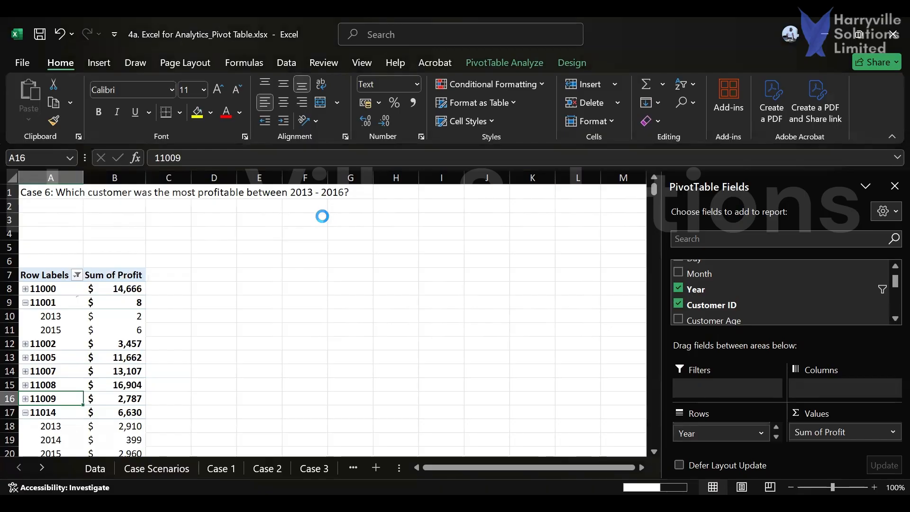
left_click(396, 194)
key("BackSpace")
key("BackSpace")
type("5")
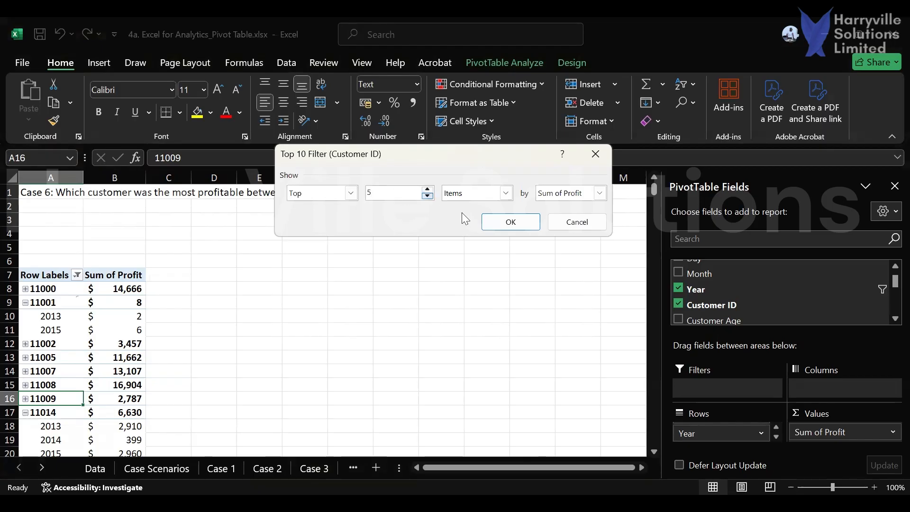
left_click(511, 223)
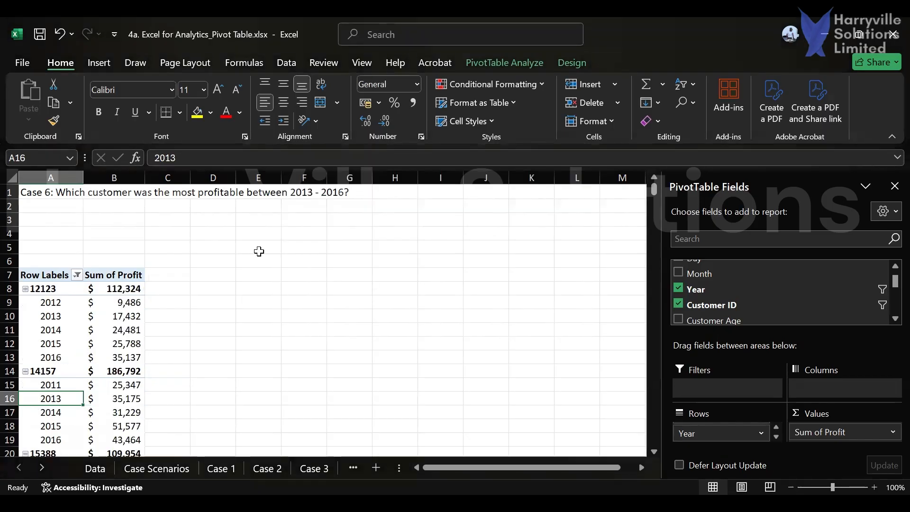
Collapse the yearly rows of all five customers left in the filtered pivot table
left_click(25, 288)
left_click(26, 303)
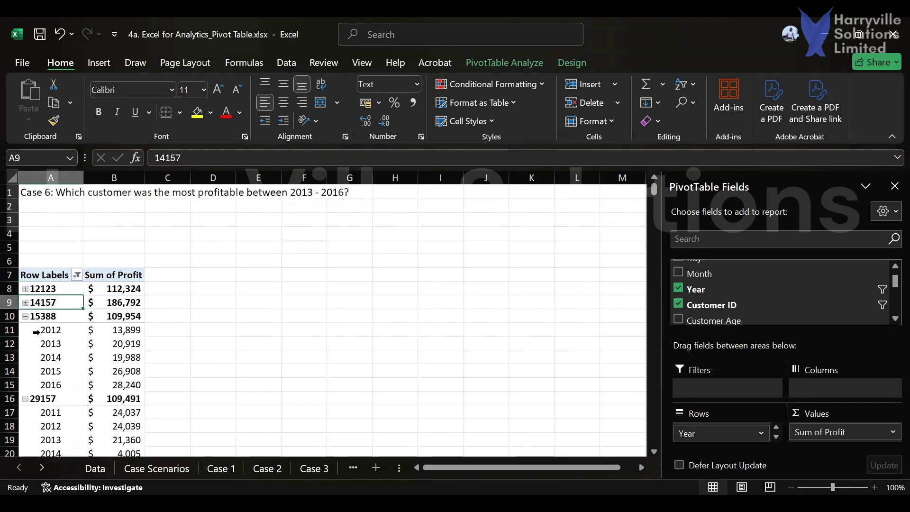
left_click(25, 316)
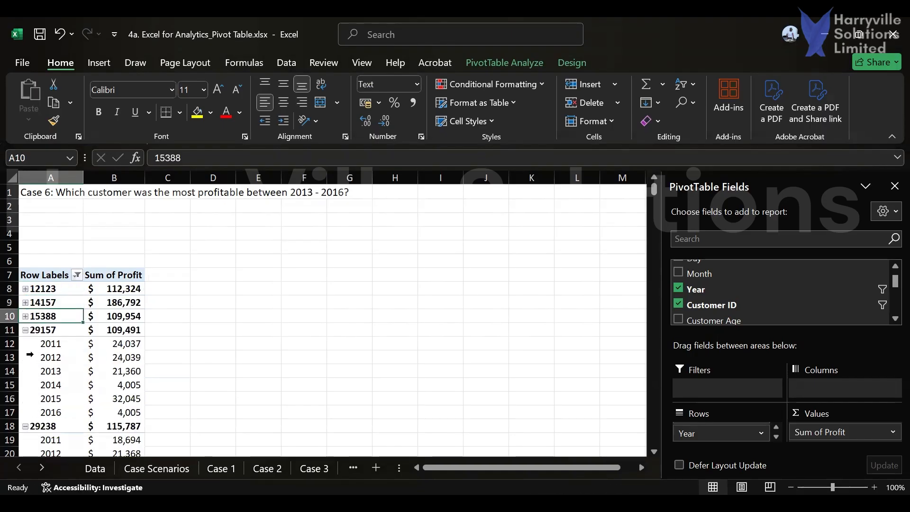
left_click(25, 330)
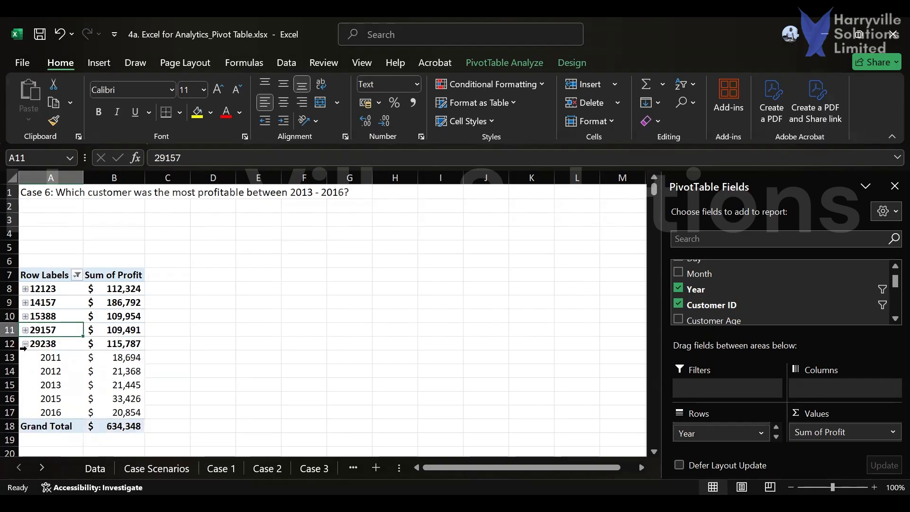
left_click(26, 344)
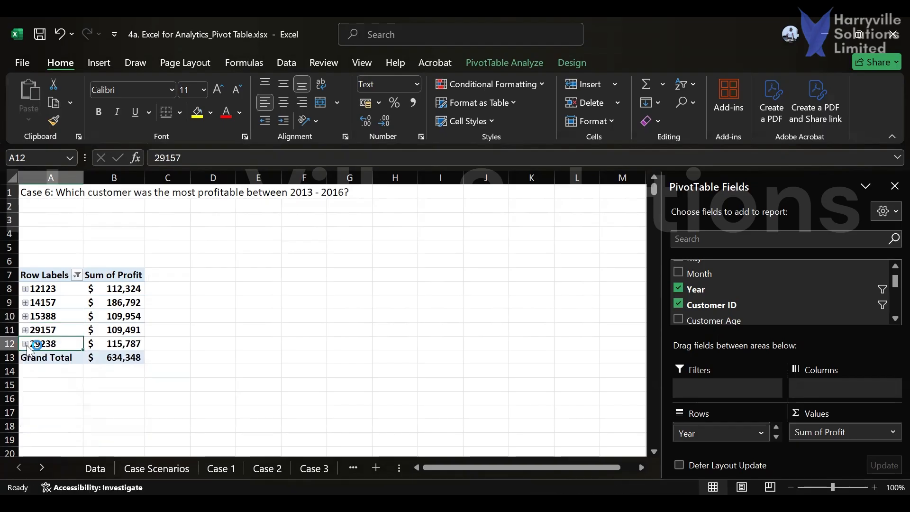
Sort the five customers' profit totals from largest to smallest and expand the top customer's yearly rows
left_click(104, 294)
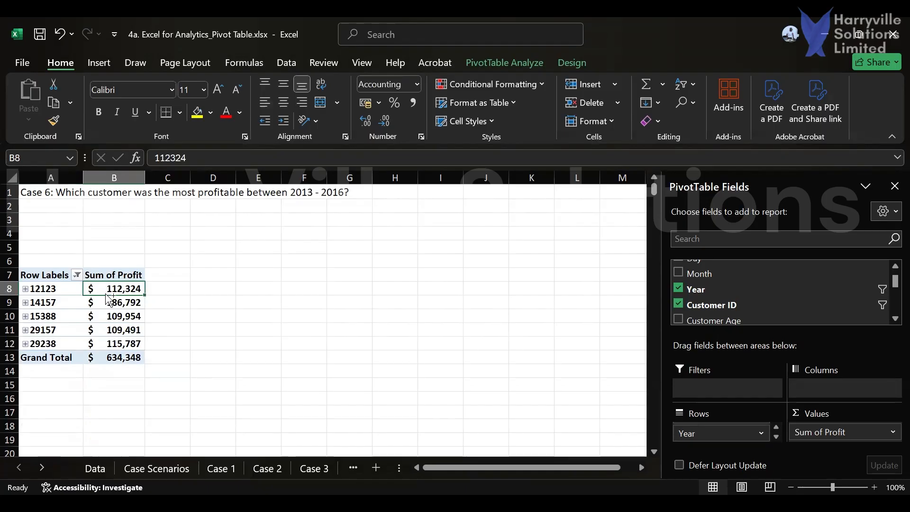
key("ctrl+shift+Down")
key("shift+Up")
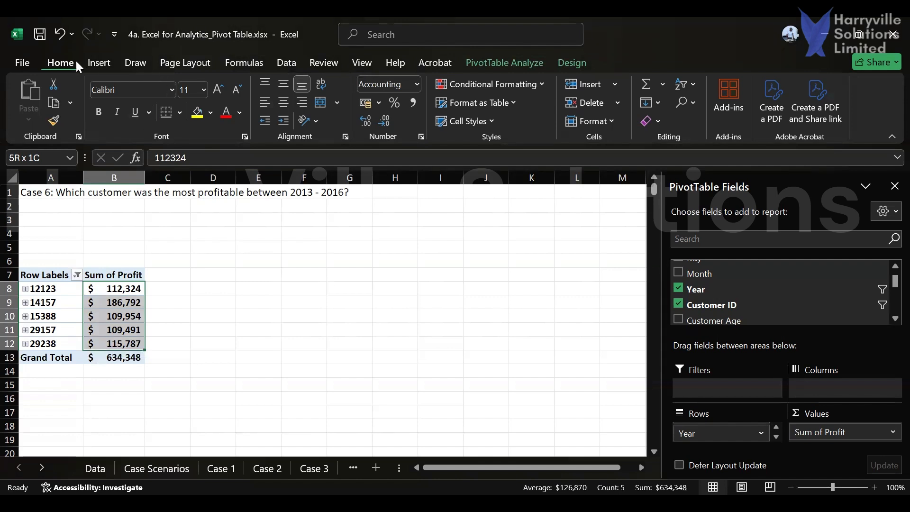
left_click(693, 85)
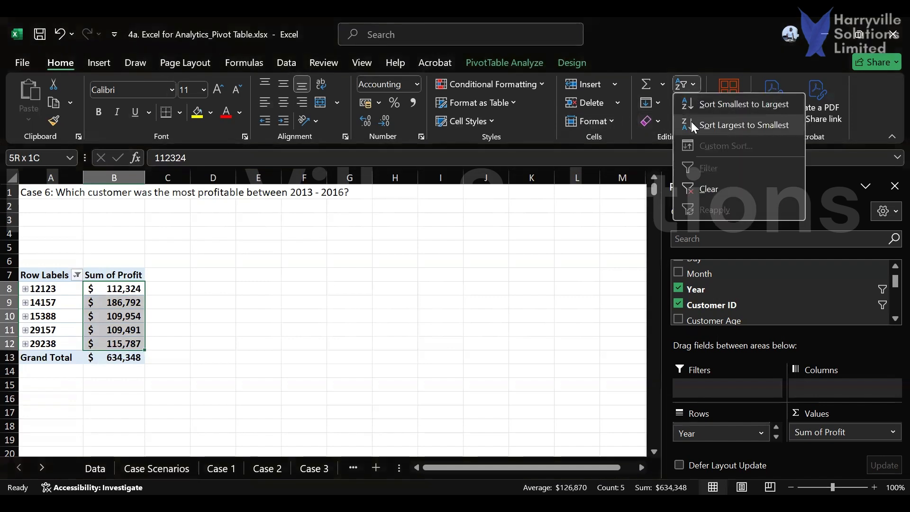
left_click(693, 125)
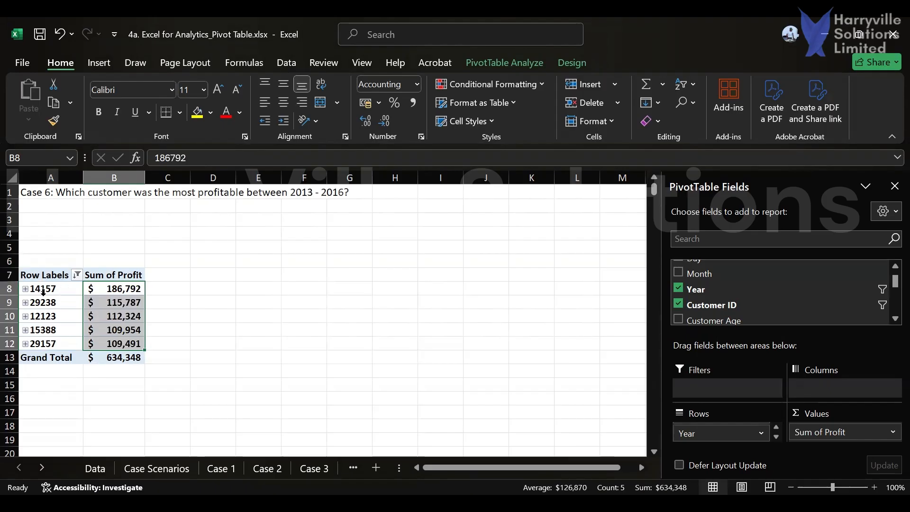
left_click(25, 289)
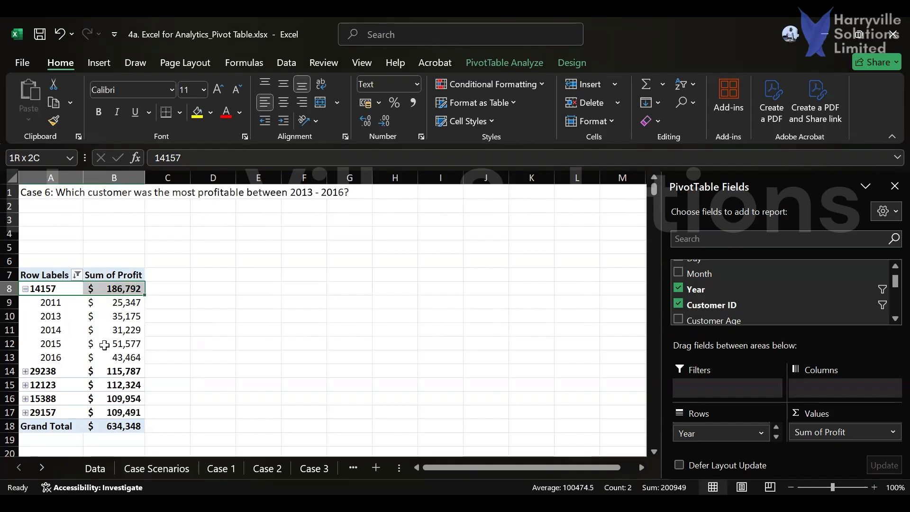
Apply bold to the top customer's total and yearly rows, including the profit values, and save the workbook
key("shift+Down")
key("shift+Down")
key("shift+Down")
key("shift+Down")
key("shift+Down")
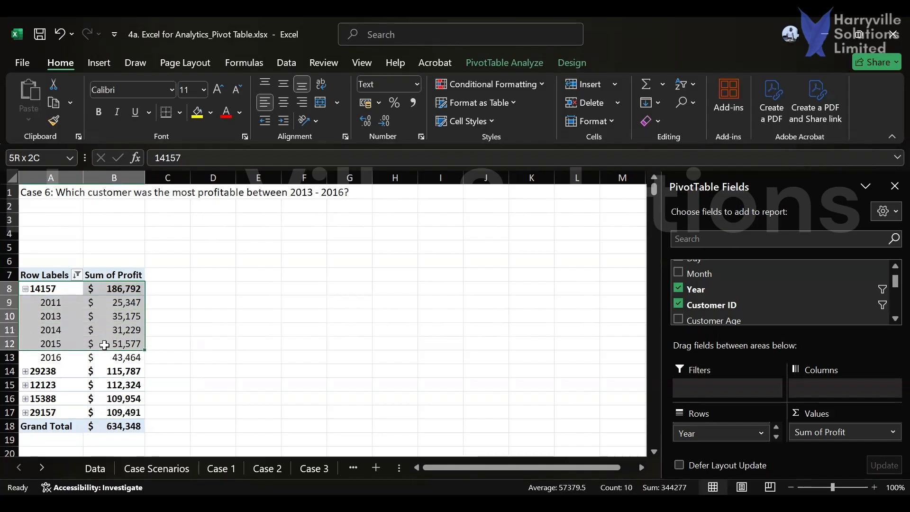
key("ctrl+b")
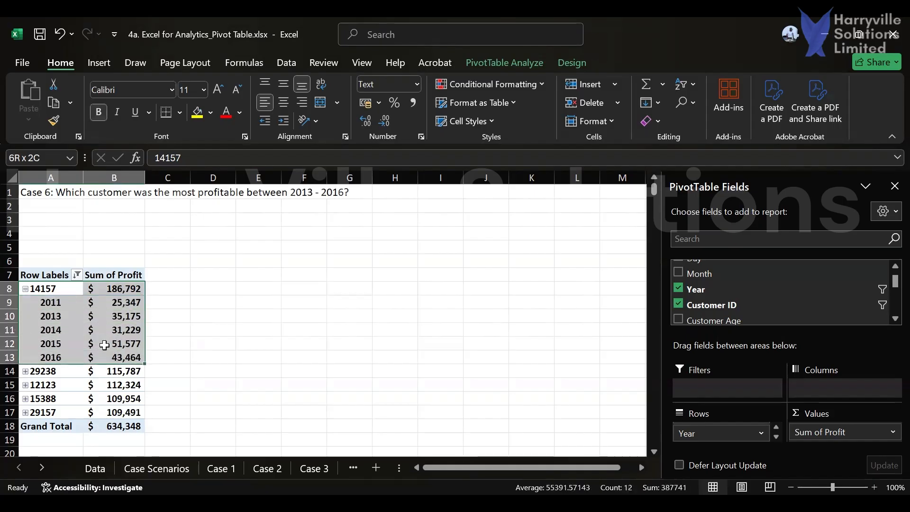
key("ctrl+s")
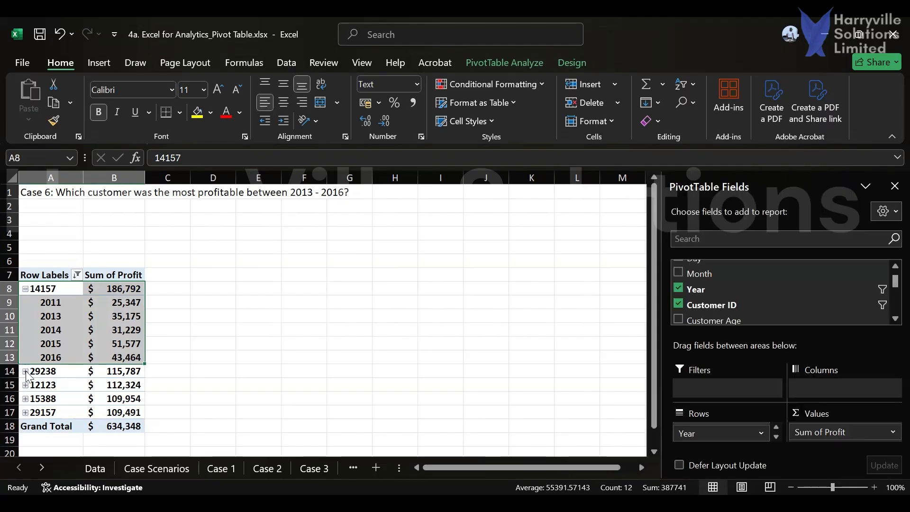
Remove the bold formatting from the top customer's yearly rows in A9:B13
left_click(21, 330)
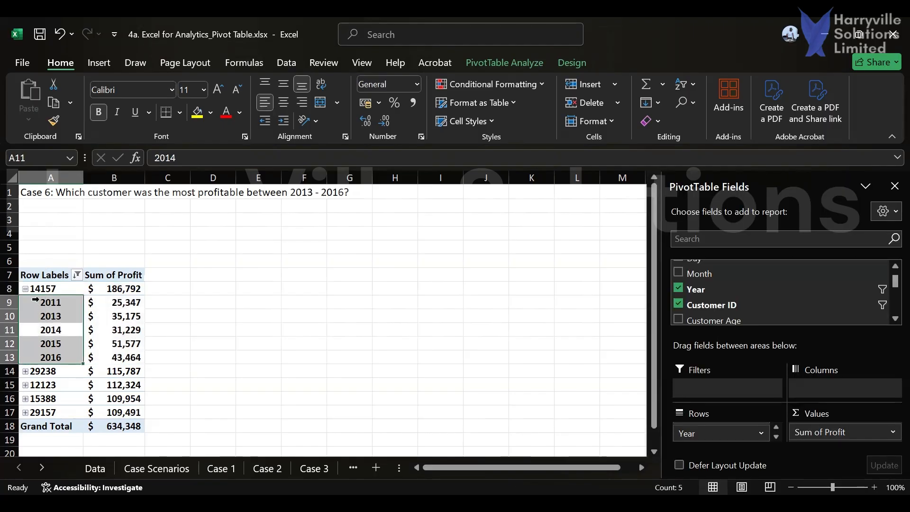
key("Right")
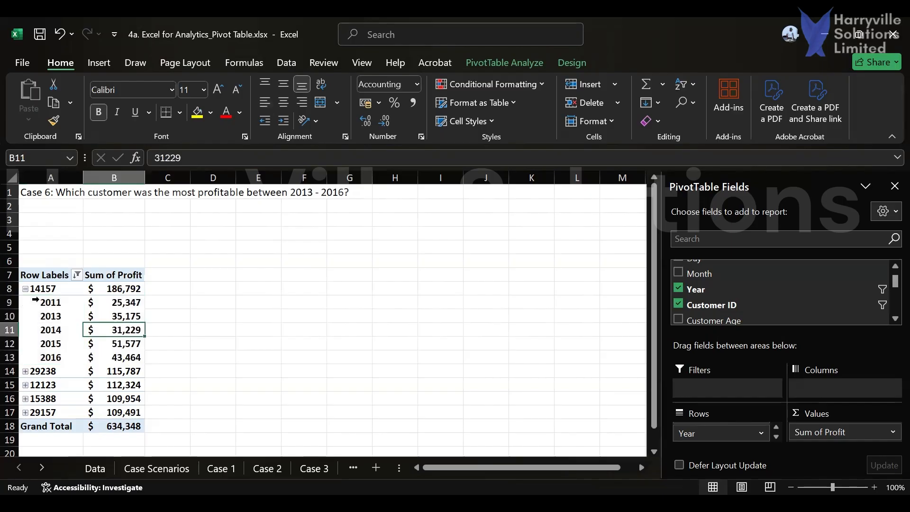
key("Up")
key("Up")
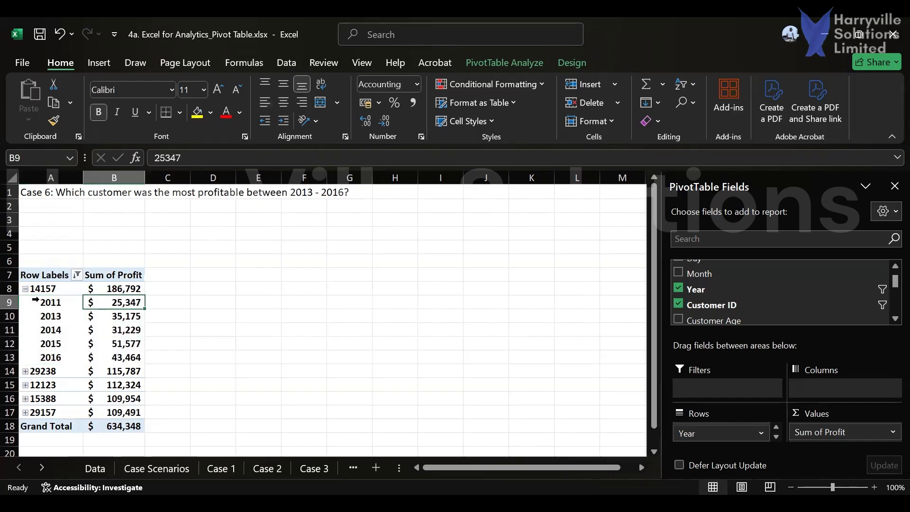
key("Left")
key("shift+Down")
key("shift+Down")
key("shift+Down")
key("shift+Down")
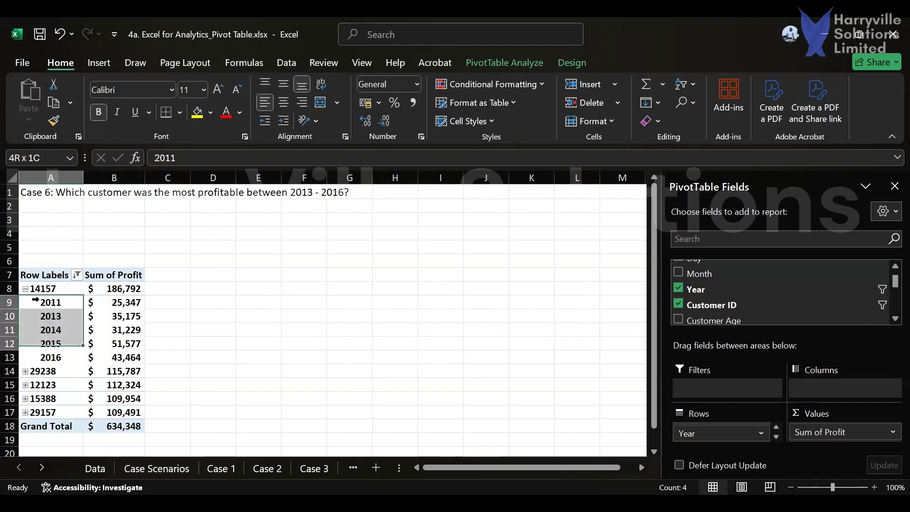
key("shift+Right")
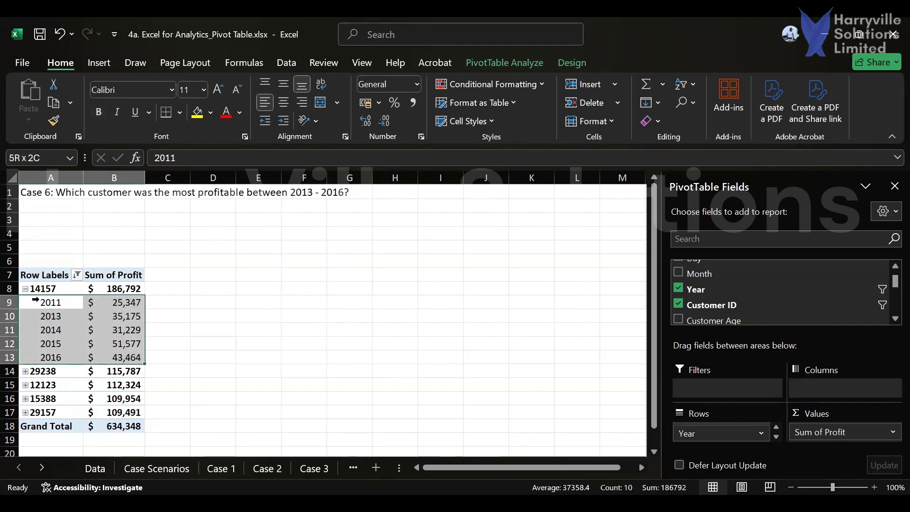
Increase the font size of the top customer's ID and profit total in row 8 to 14
left_click(43, 289)
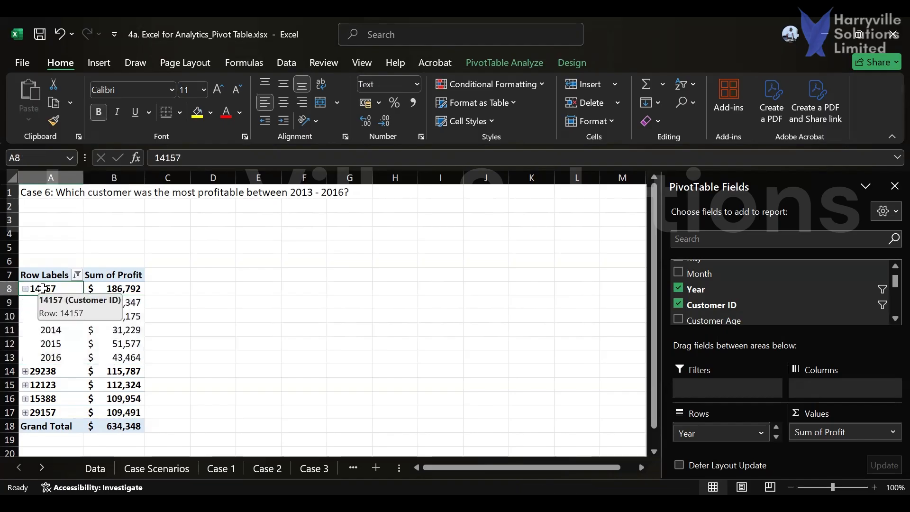
key("shift+Right")
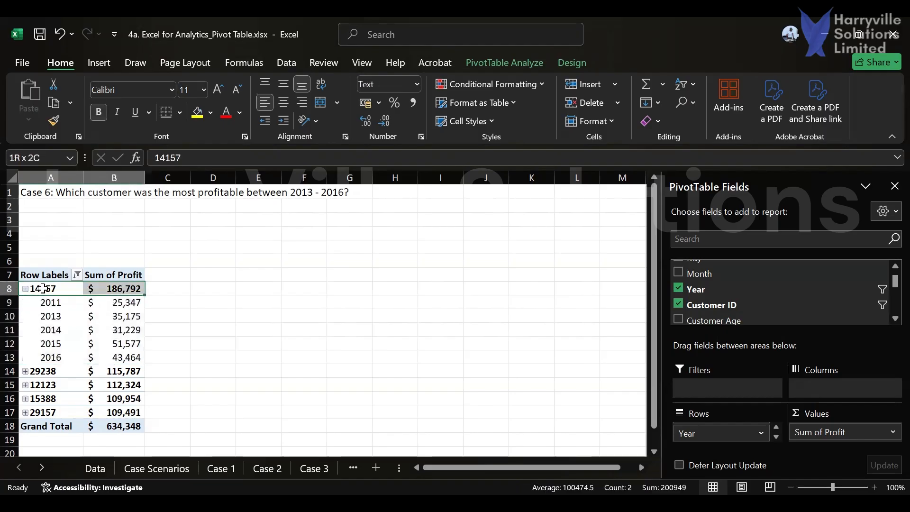
left_click(219, 93)
left_click(219, 94)
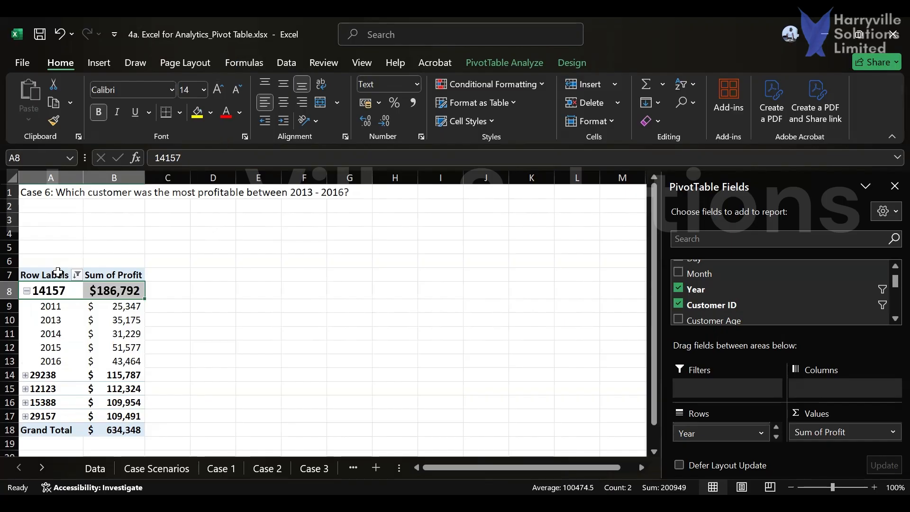
Rename the pivot table's Sum of Profit header in B7 to Profit
left_click(112, 275)
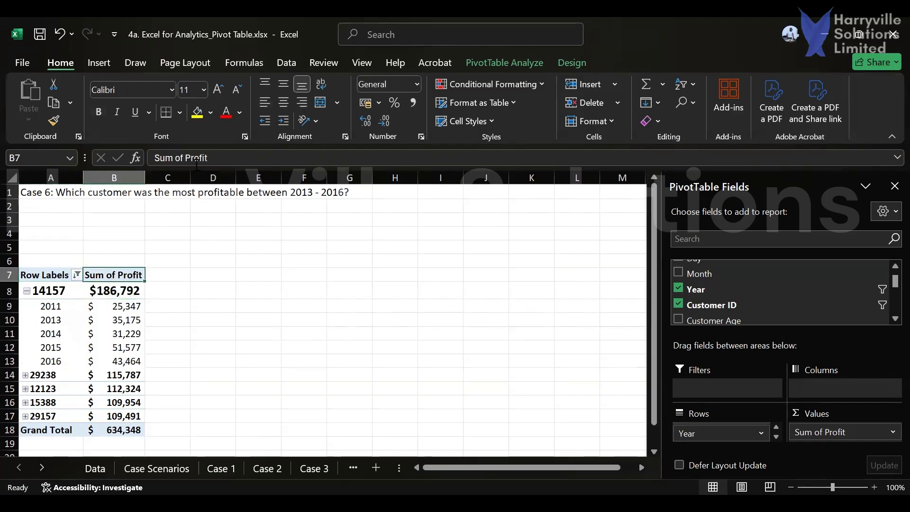
left_click(184, 158)
key("BackSpace")
key("BackSpace")
key("BackSpace")
key("BackSpace")
key("BackSpace")
key("BackSpace")
key("Return")
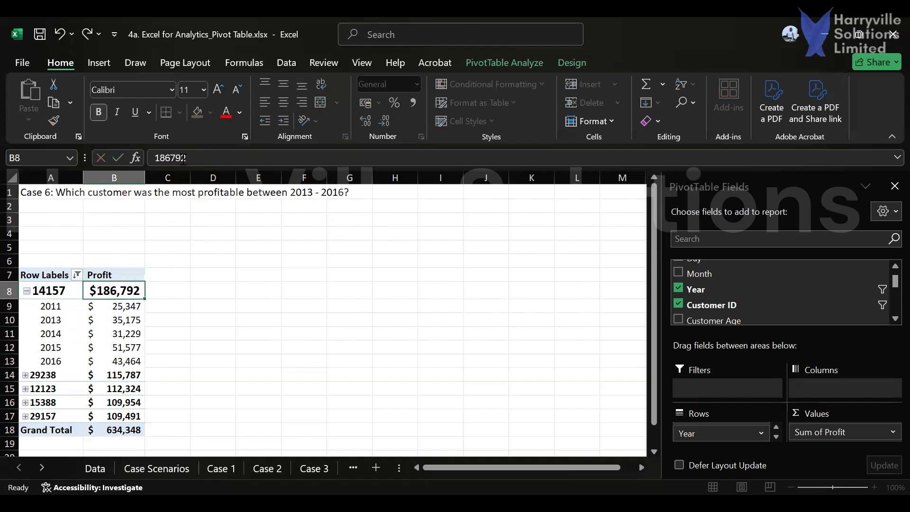
Rename the pivot table's Row Labels header in A7 to Customers
left_click(33, 277)
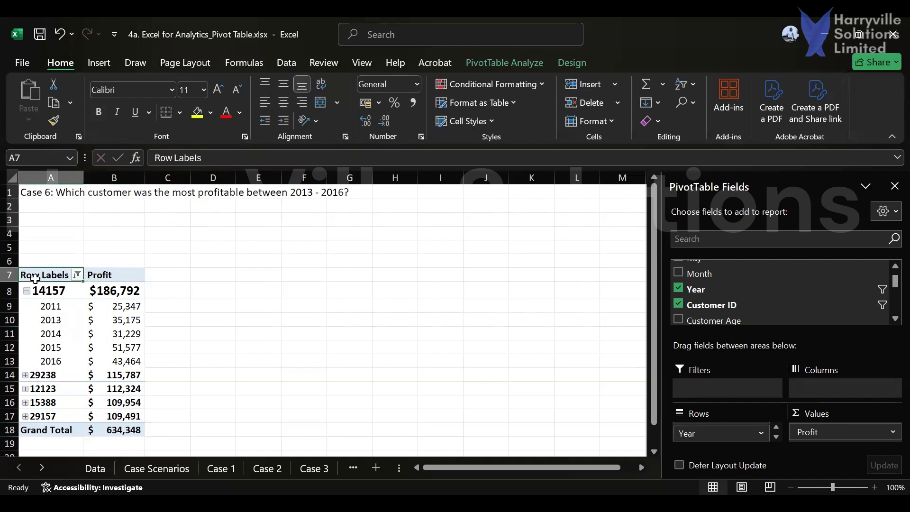
left_click(223, 158)
key("BackSpace")
key("BackSpace")
key("BackSpace")
key("BackSpace")
key("BackSpace")
key("BackSpace")
key("BackSpace")
key("BackSpace")
key("BackSpace")
key("BackSpace")
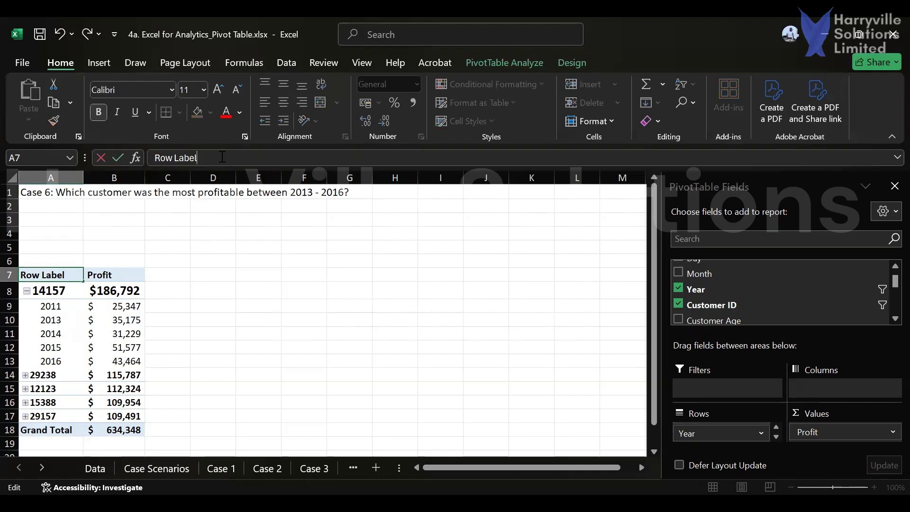
type("C")
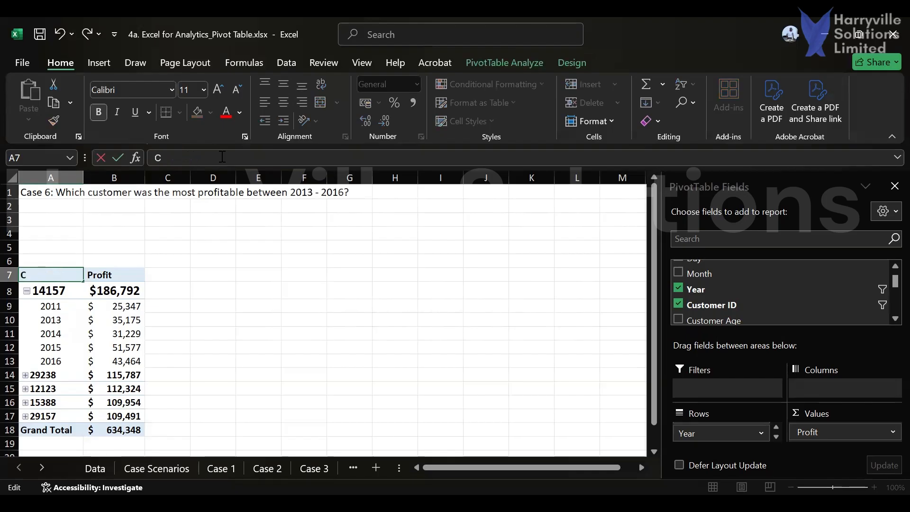
type("ustomers")
key("Return")
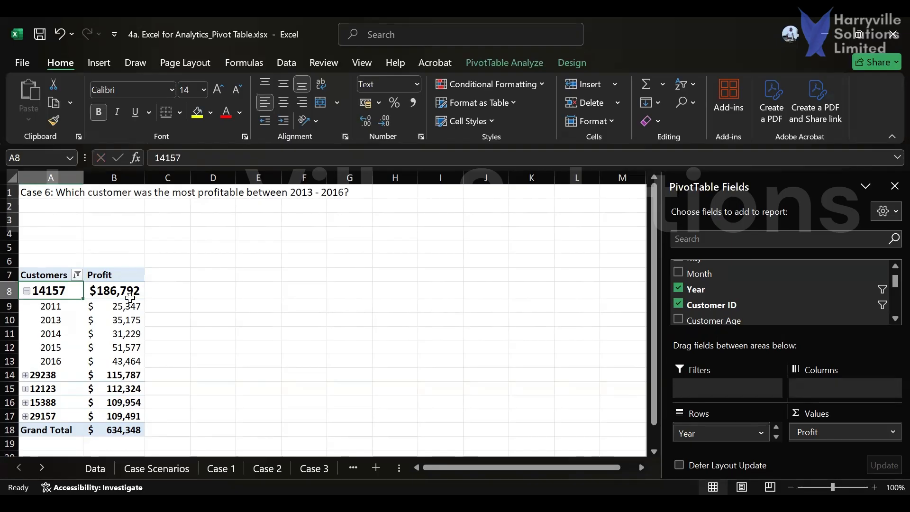
Open the Case 7 worksheet
left_click(41, 469)
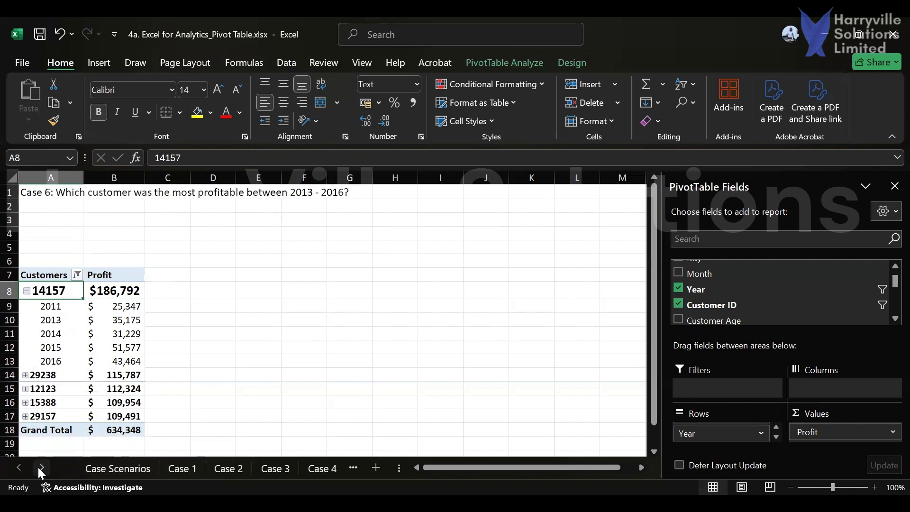
left_click(41, 469)
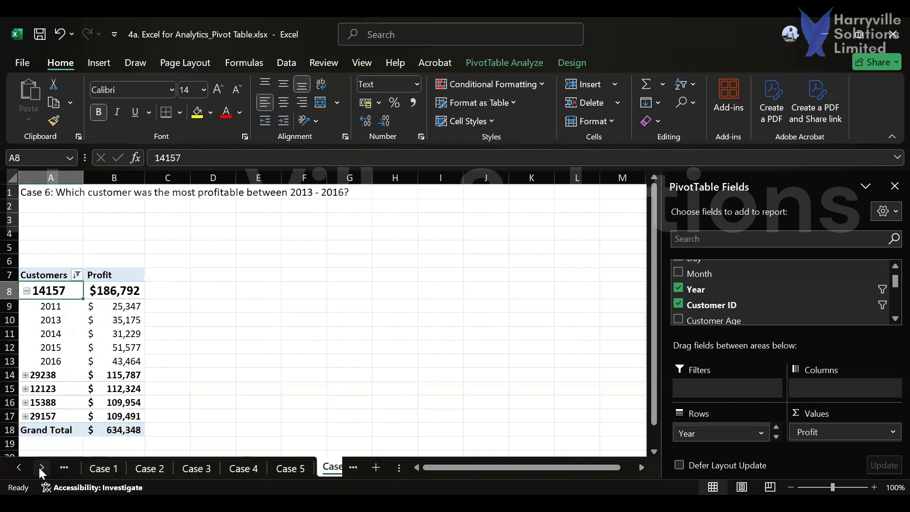
left_click(41, 468)
left_click(41, 468)
left_click(41, 468)
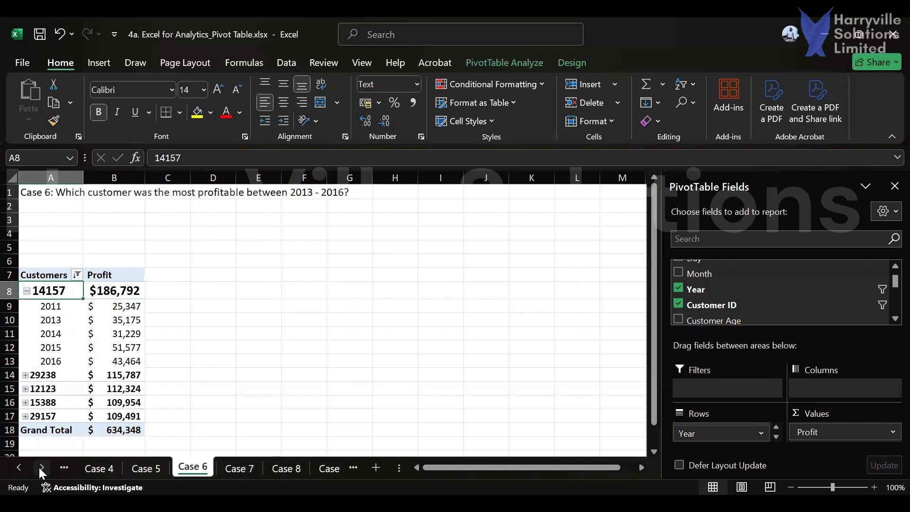
left_click(230, 469)
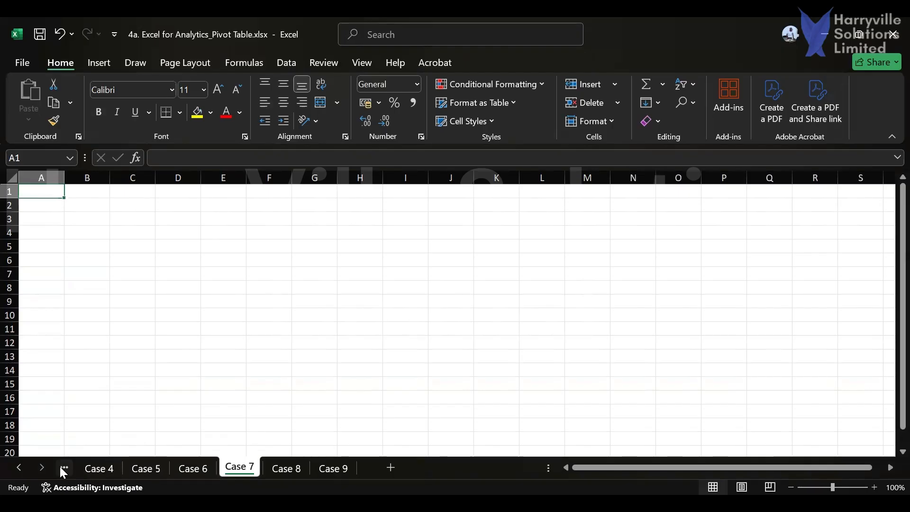
Copy the Case 7 question from cell A7 of the Case Scenarios sheet
left_click(18, 468)
left_click(18, 468)
left_click(18, 467)
left_click(18, 467)
left_click(19, 468)
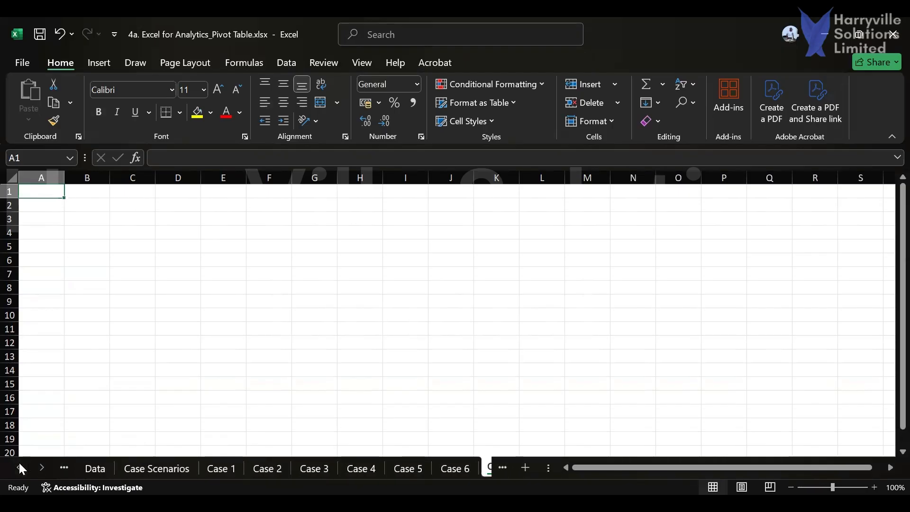
left_click(162, 471)
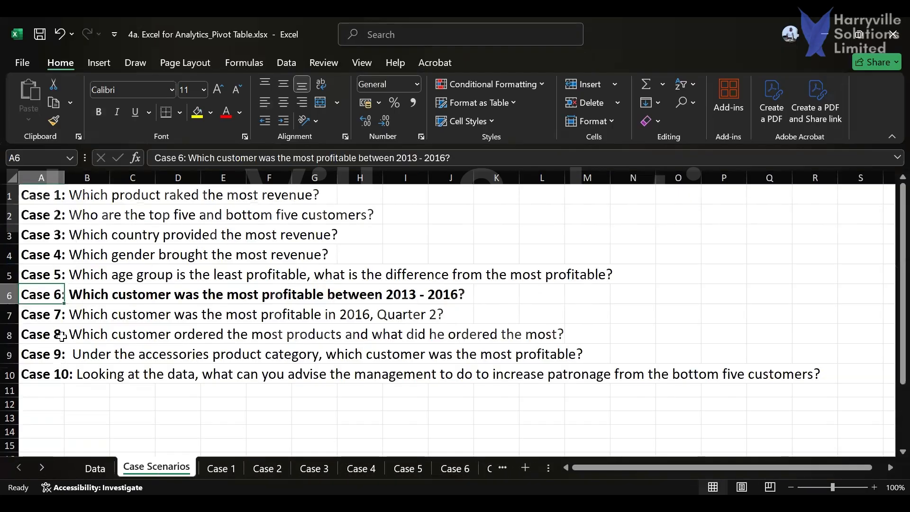
left_click(39, 318)
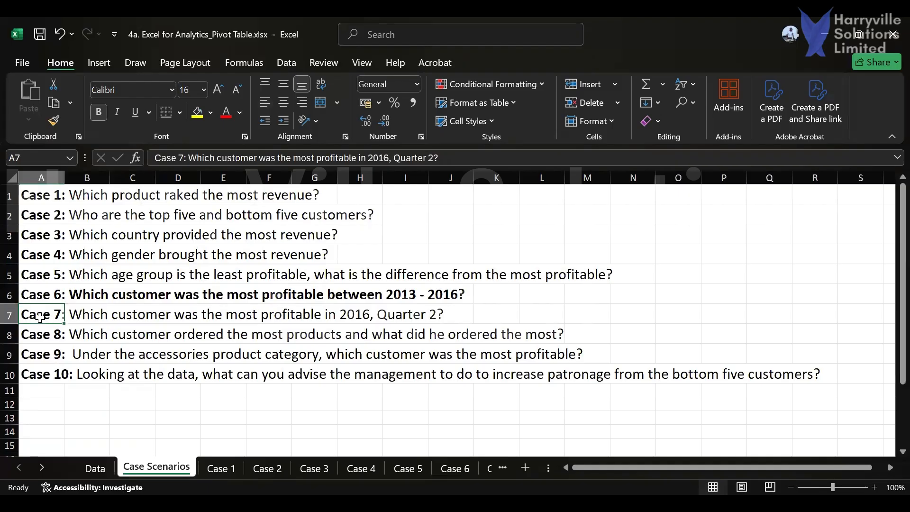
key("ctrl+c")
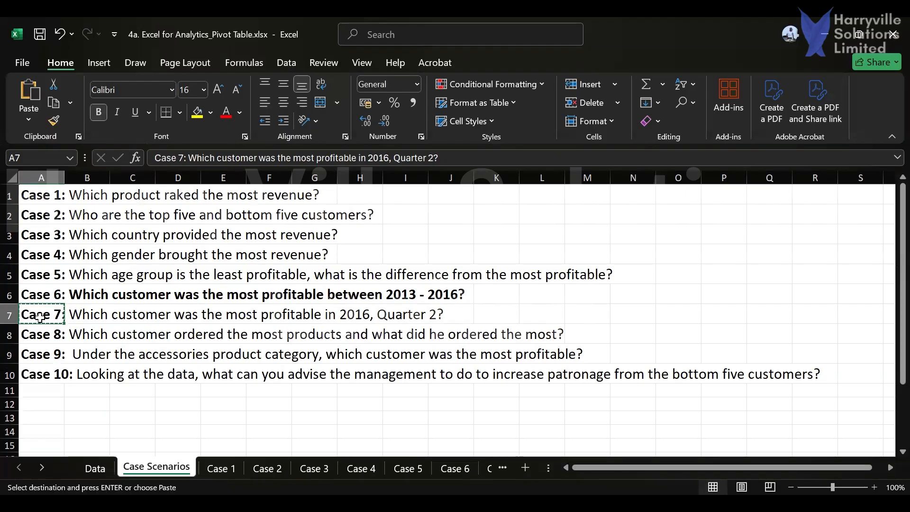
Paste the copied question into A1 of the Case 7 sheet and reduce its font size to 12
left_click(43, 467)
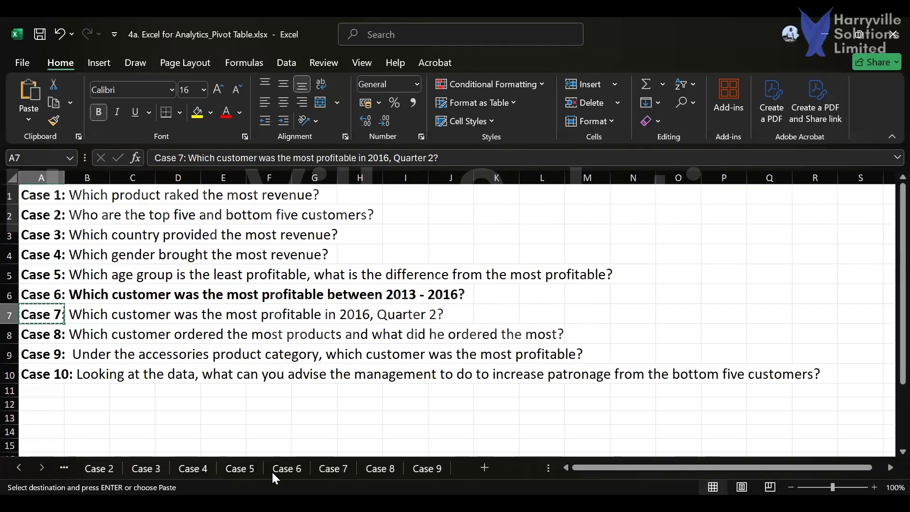
left_click(340, 468)
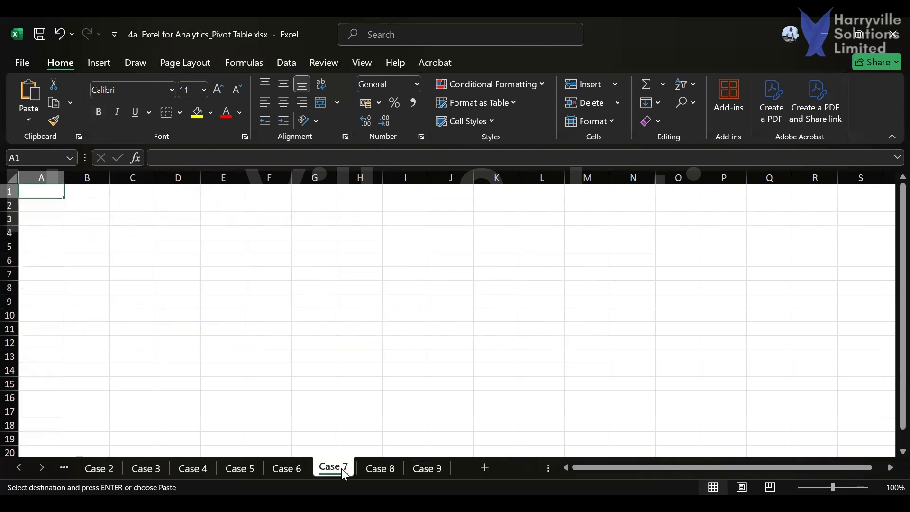
key("ctrl+v")
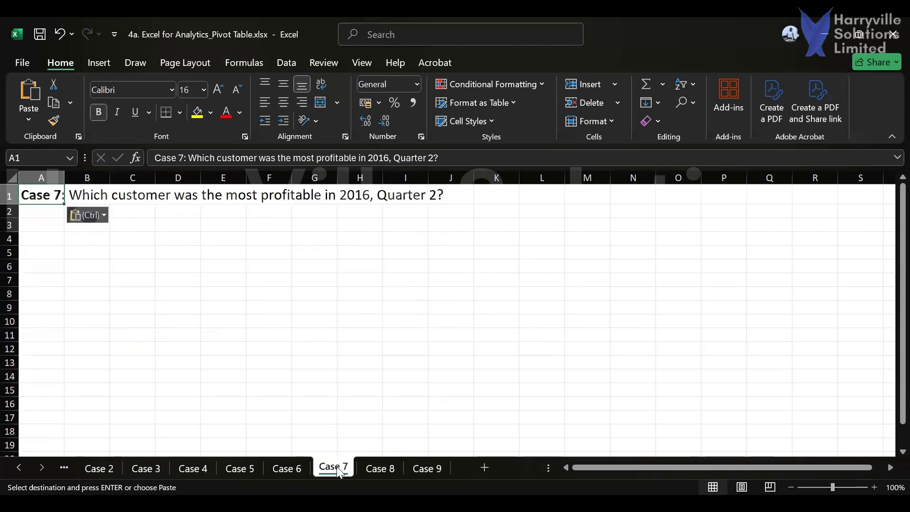
left_click(237, 90)
left_click(237, 89)
Open the Data worksheet
left_click(20, 470)
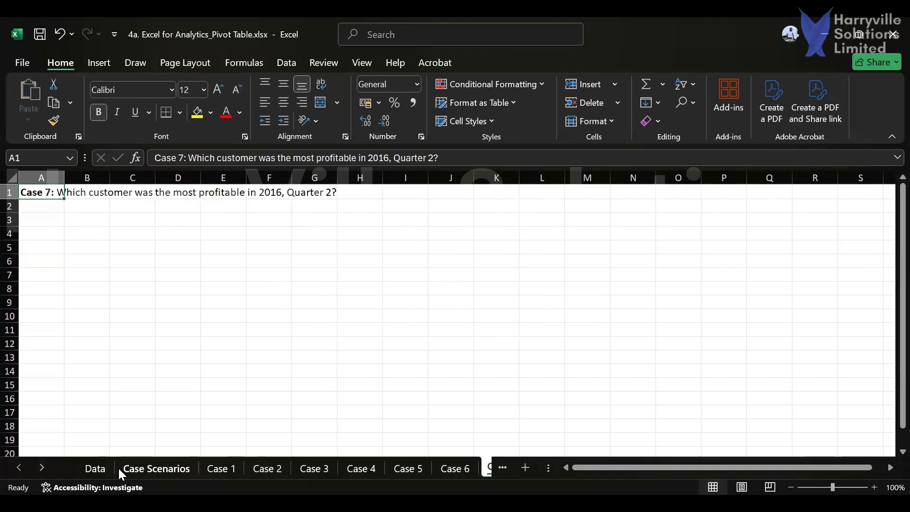
left_click(95, 468)
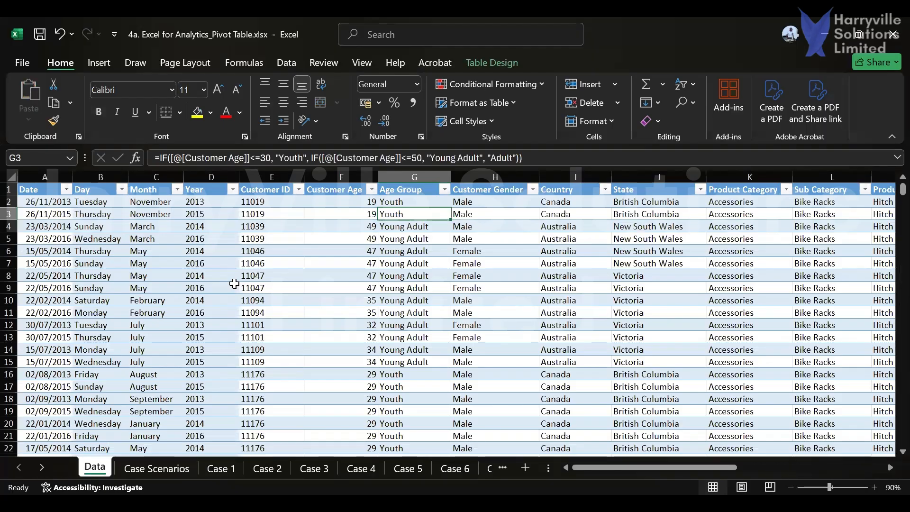
left_click_drag(327, 288, 326, 279)
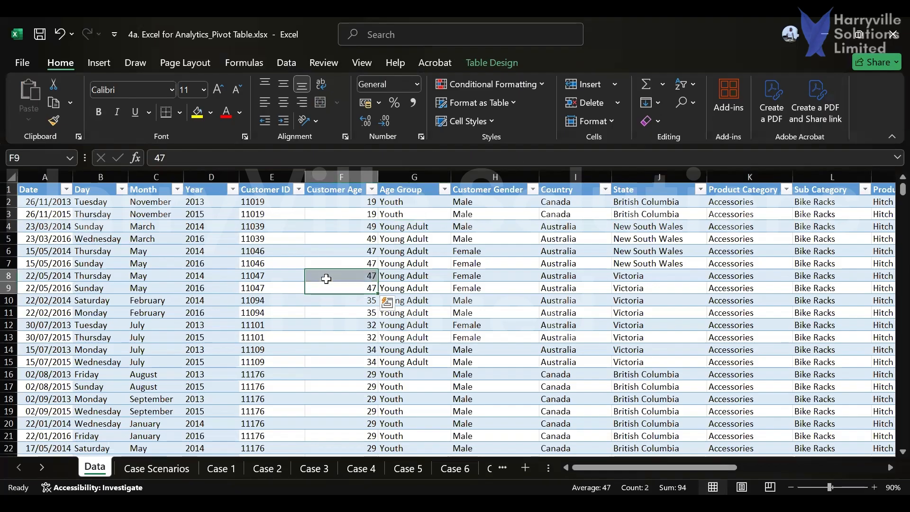
left_click(312, 303)
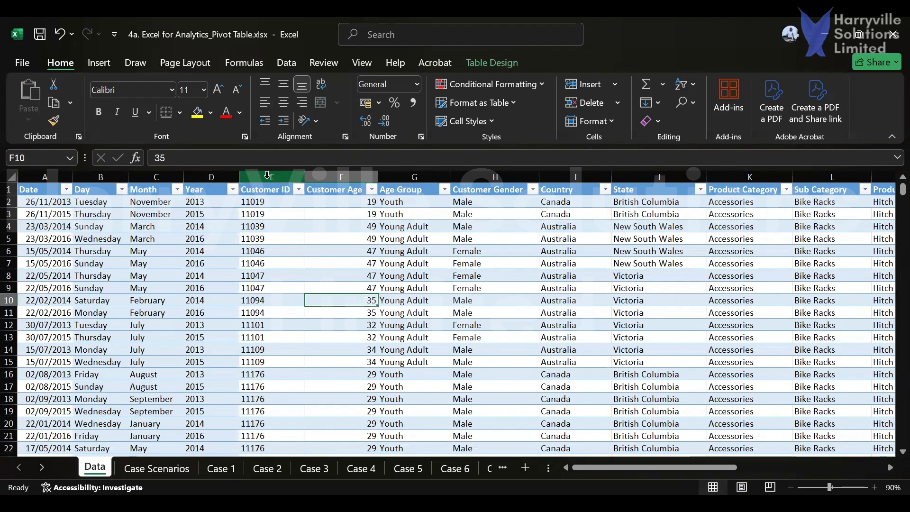
Insert a new table column before Customer ID and name it Quarter
left_click(266, 174)
right_click(268, 184)
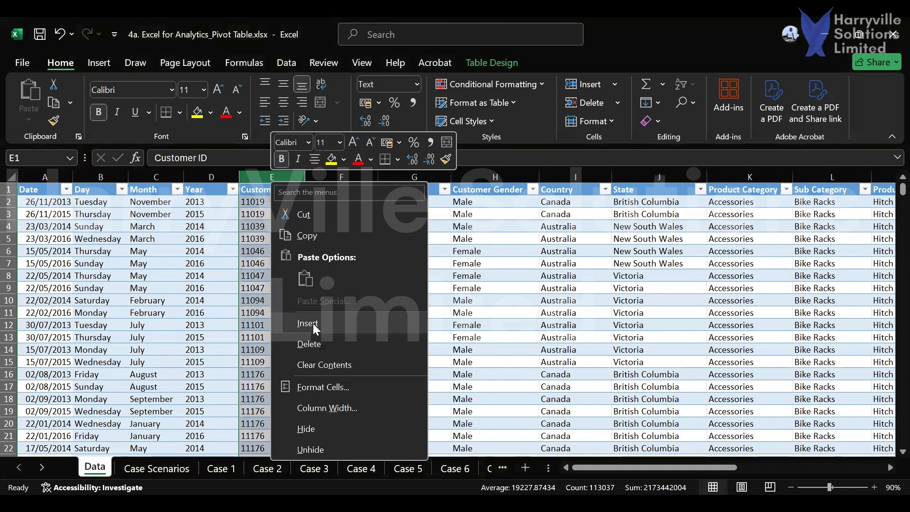
left_click(311, 325)
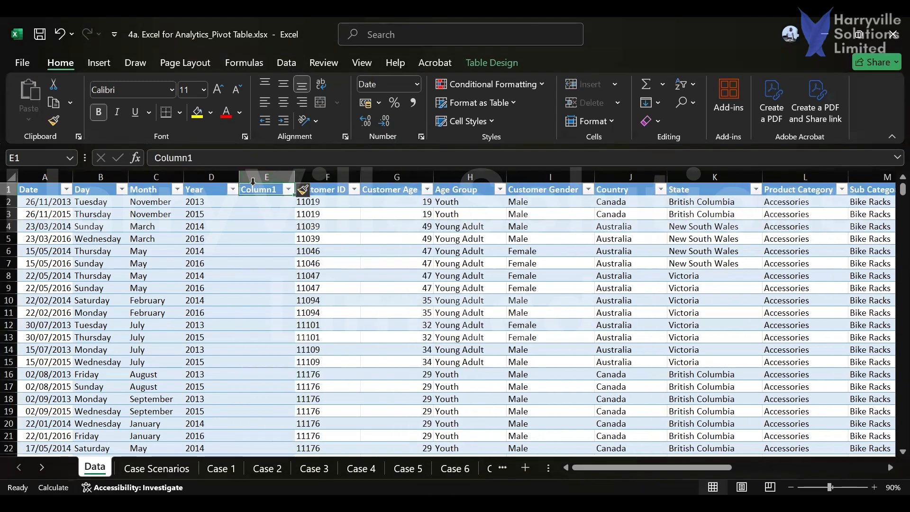
type("Quarter")
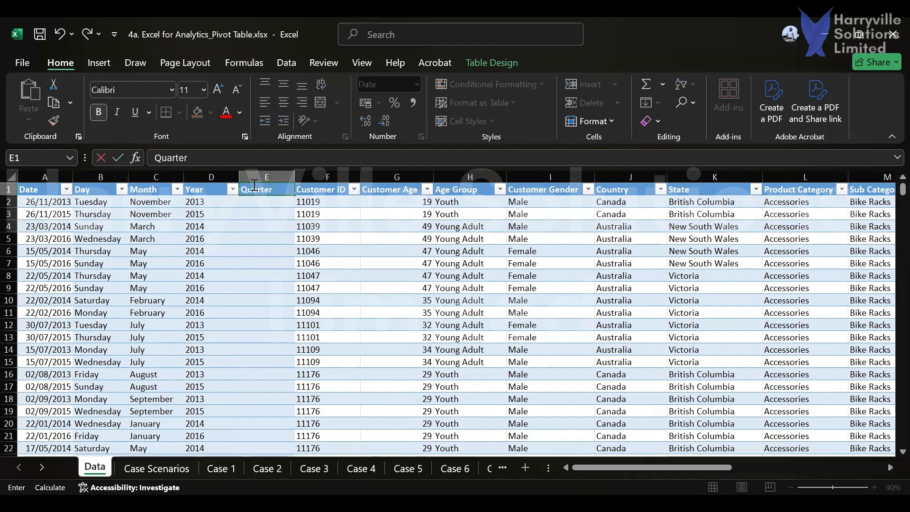
key("Return")
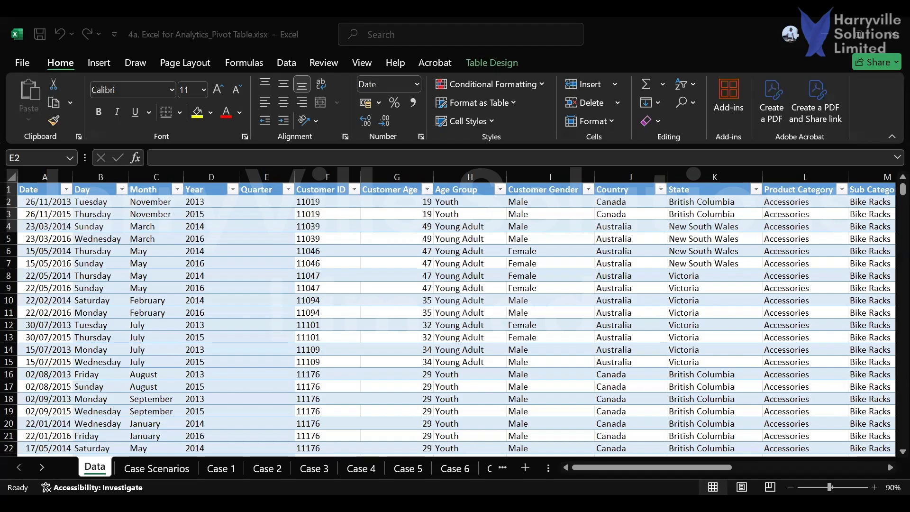
Begin a formula in cell E2 of the Quarter column with the MONTH function nested inside ROUNDUP
left_click(283, 202)
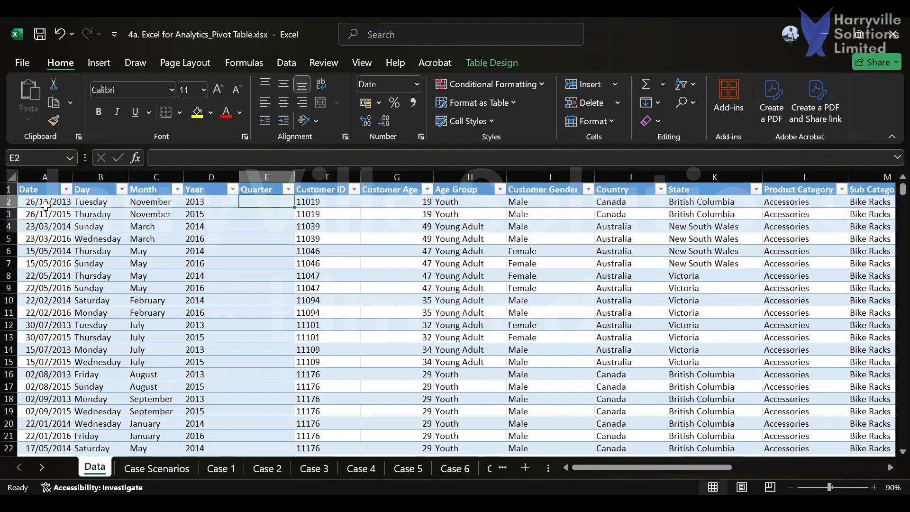
type("=r")
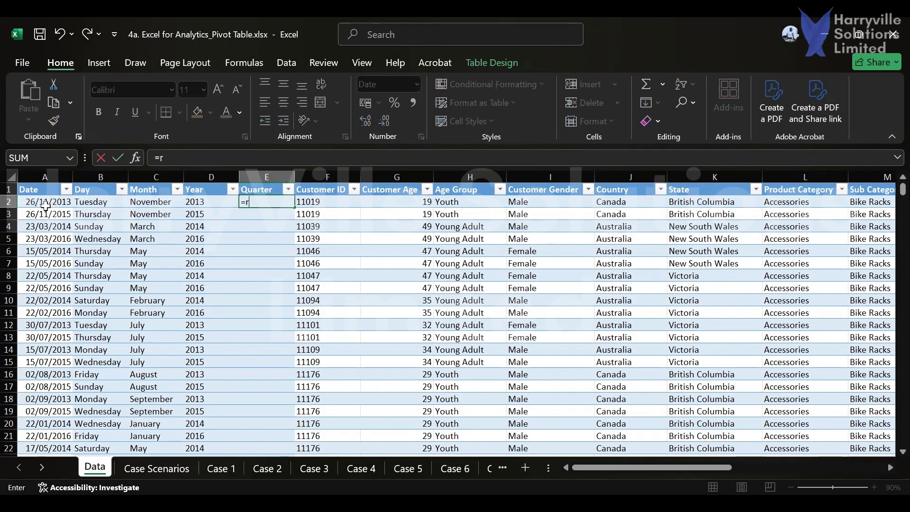
type("ound")
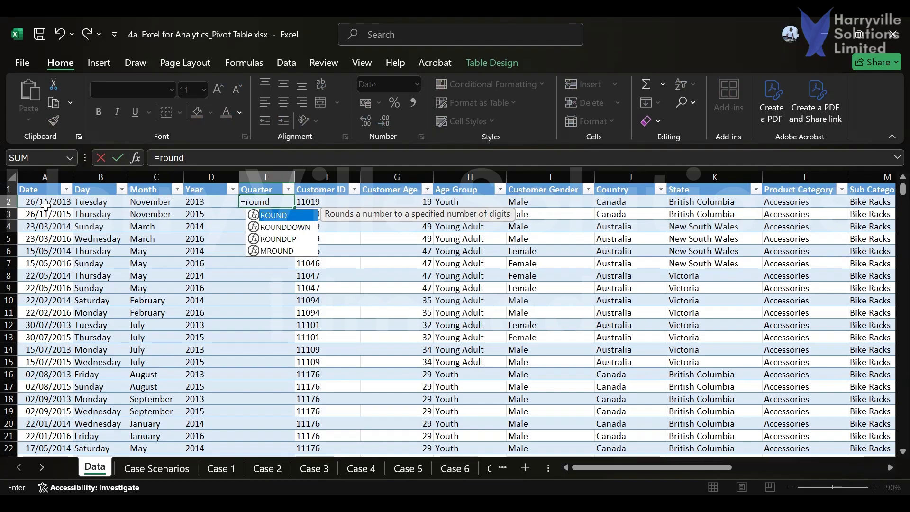
key("Down")
key("Down")
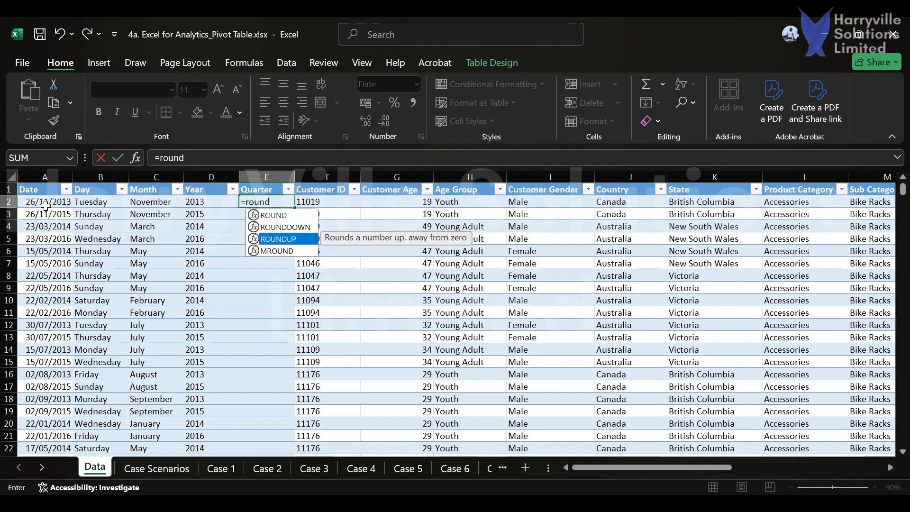
key("Tab")
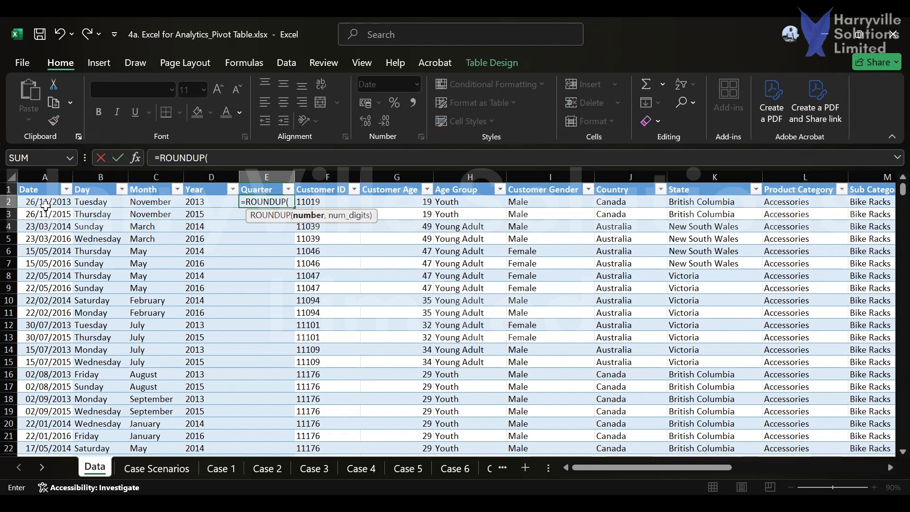
type("month")
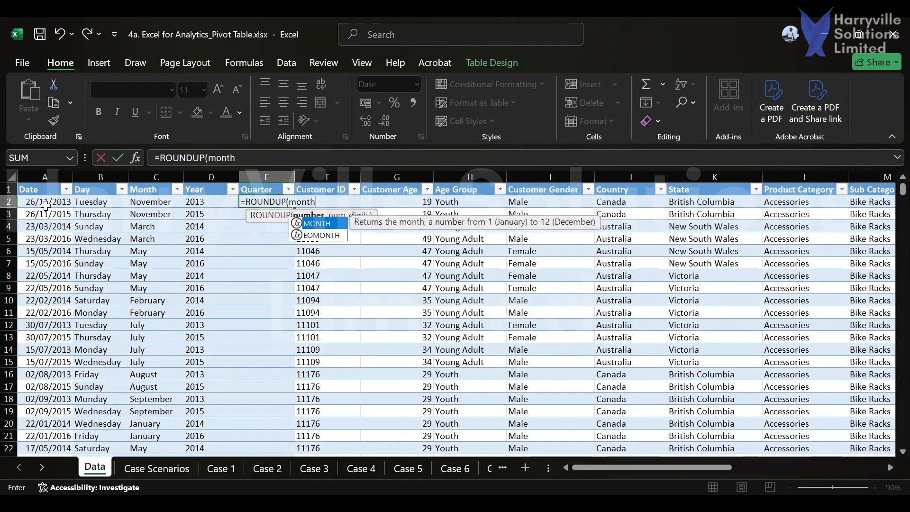
key("Tab")
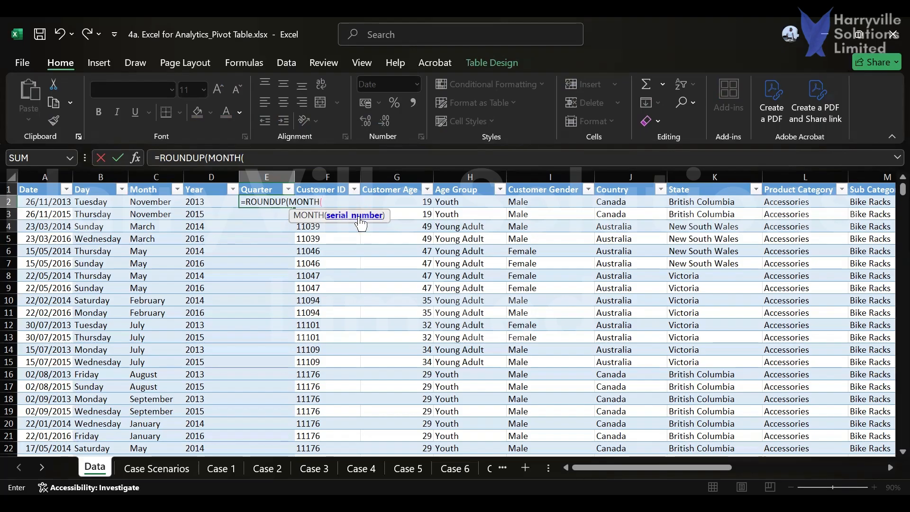
left_click(52, 201)
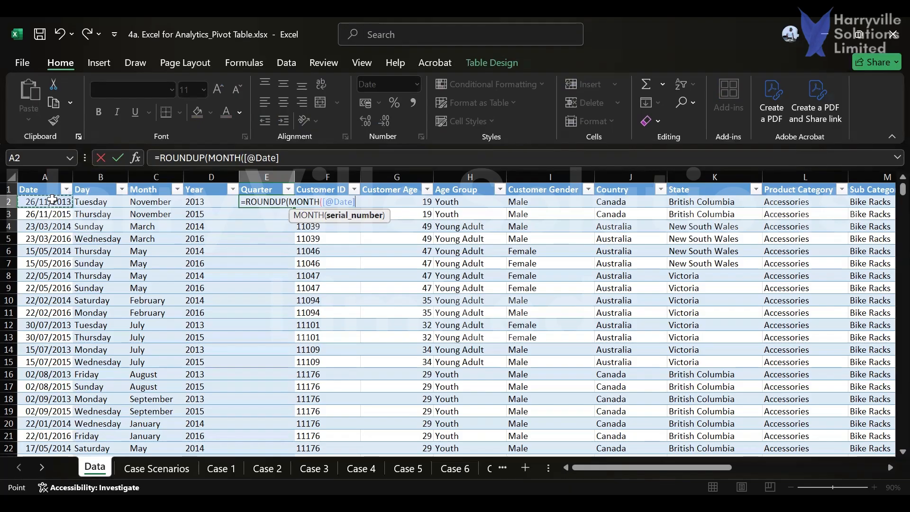
key("BackSpace")
key("BackSpace")
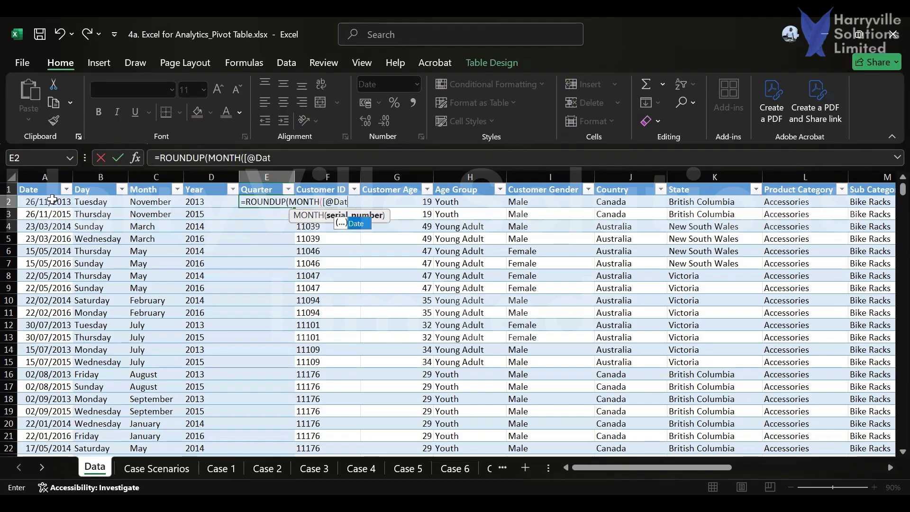
key("BackSpace")
key("BackSpace")
key("BackSpace")
key("BackSpace")
key("BackSpace")
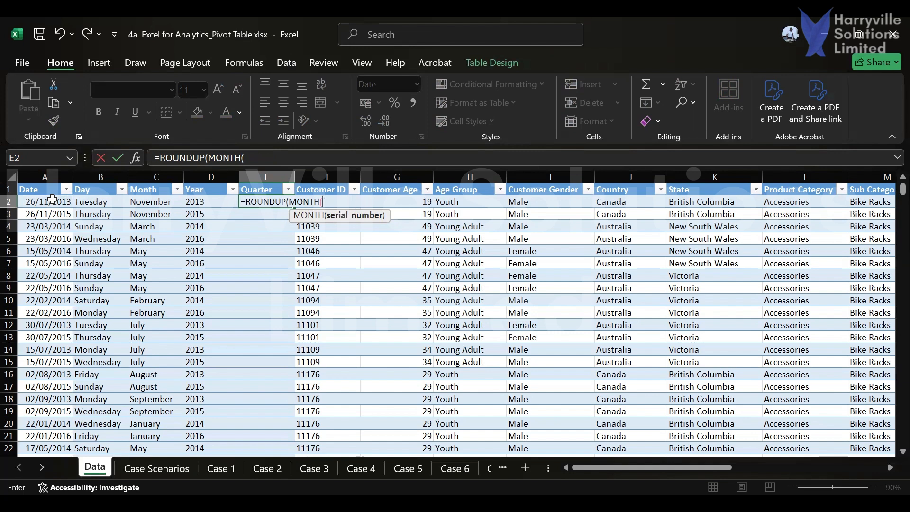
Complete the Quarter formula as =ROUNDUP(MONTH(A2)/3,0) and enter it for the table column
type("A2)")
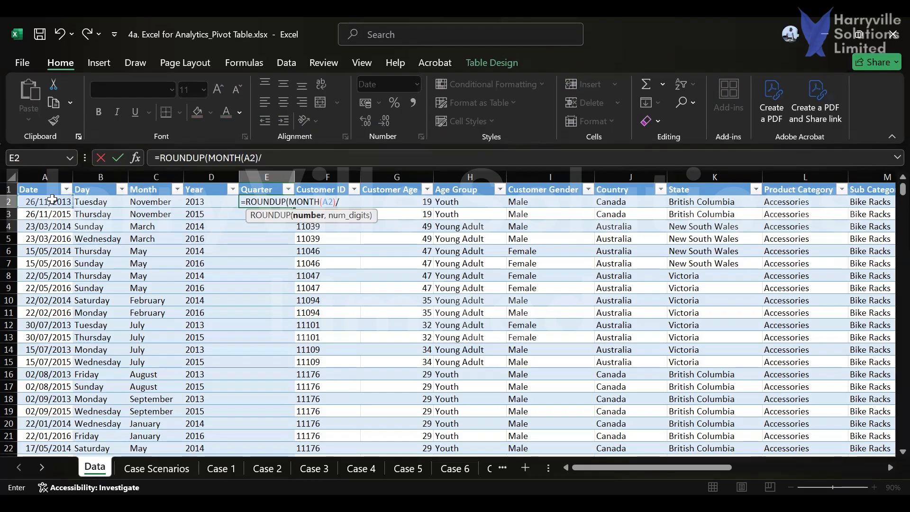
type("/3")
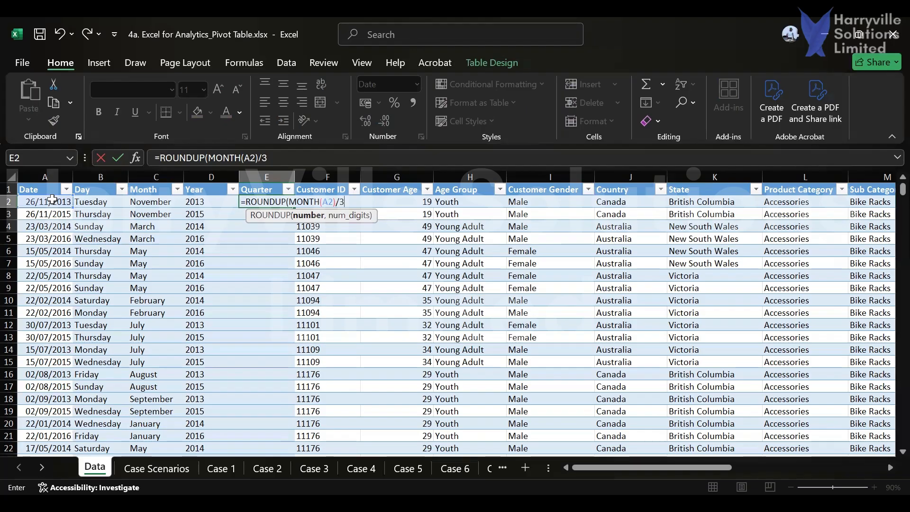
type(",0")
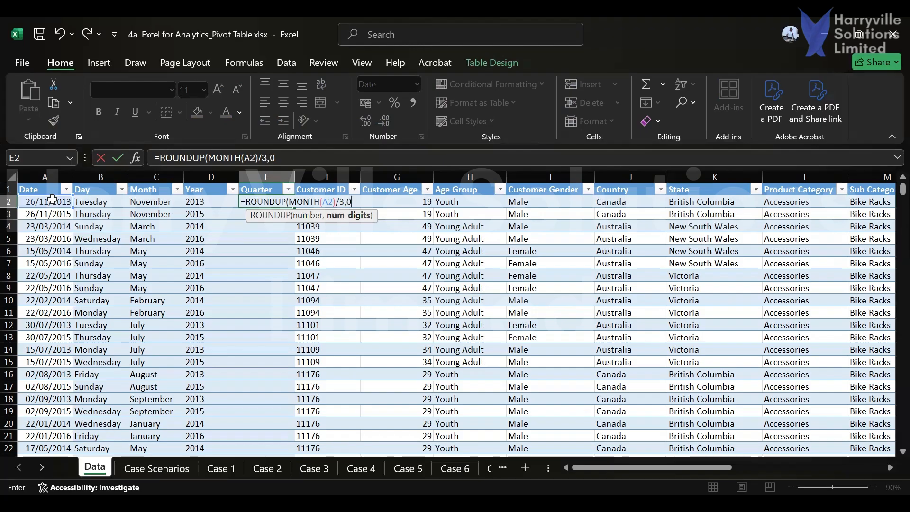
type(")")
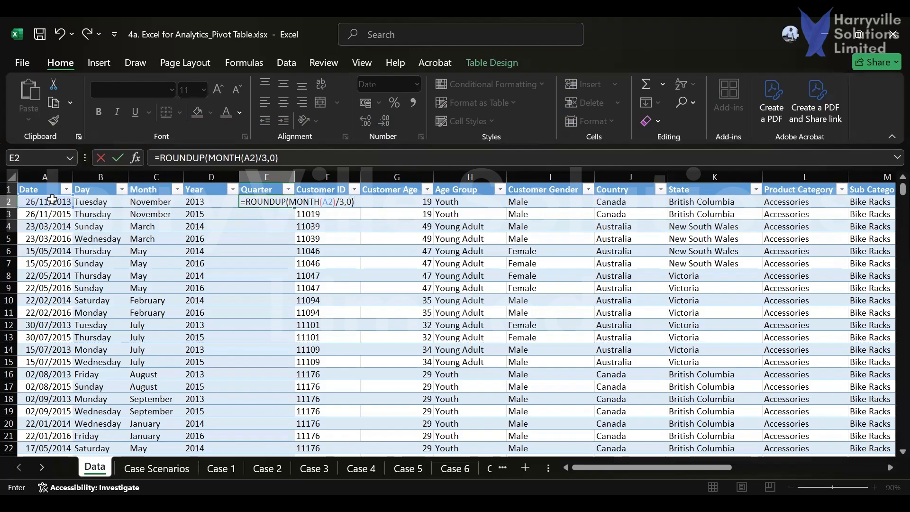
key("Return")
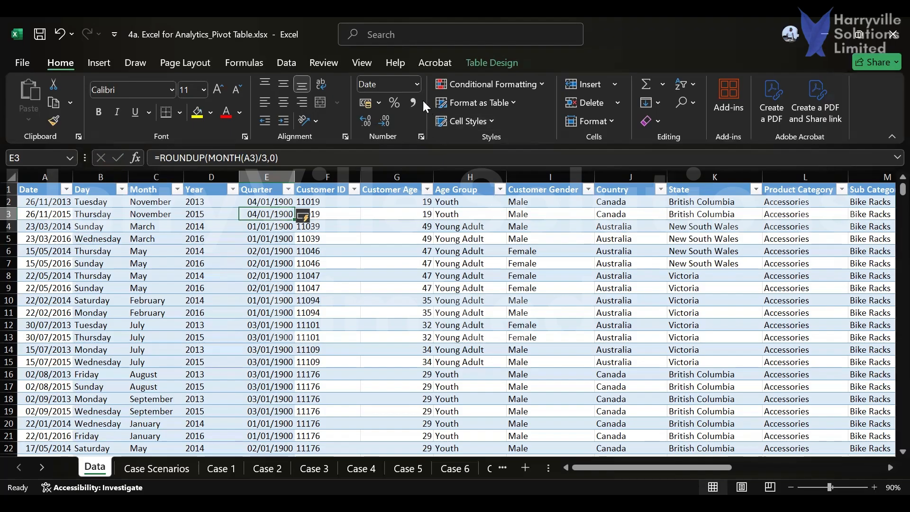
Try to set the number format of cell E3 alone to General
left_click(421, 136)
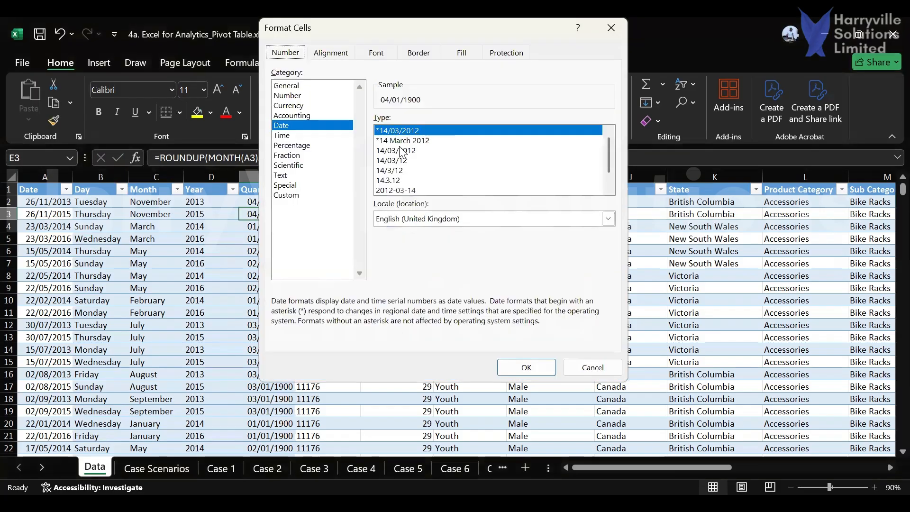
left_click(283, 195)
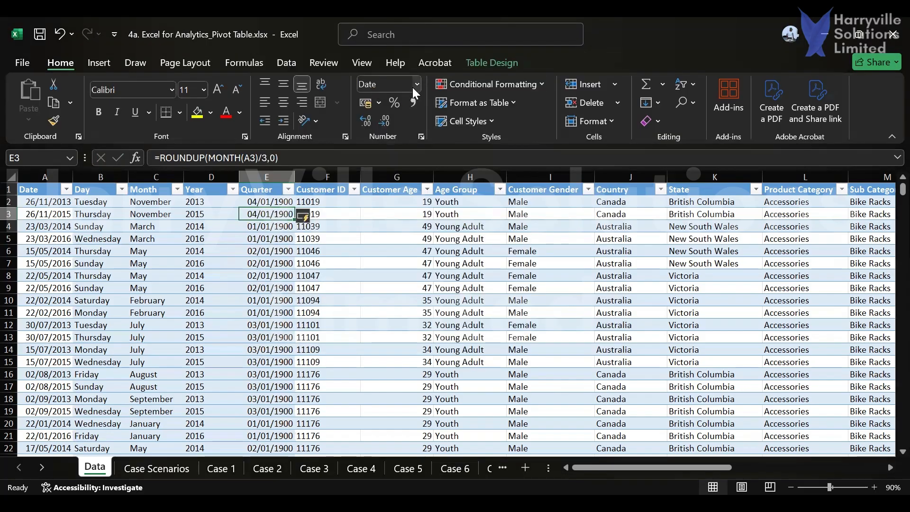
left_click(415, 85)
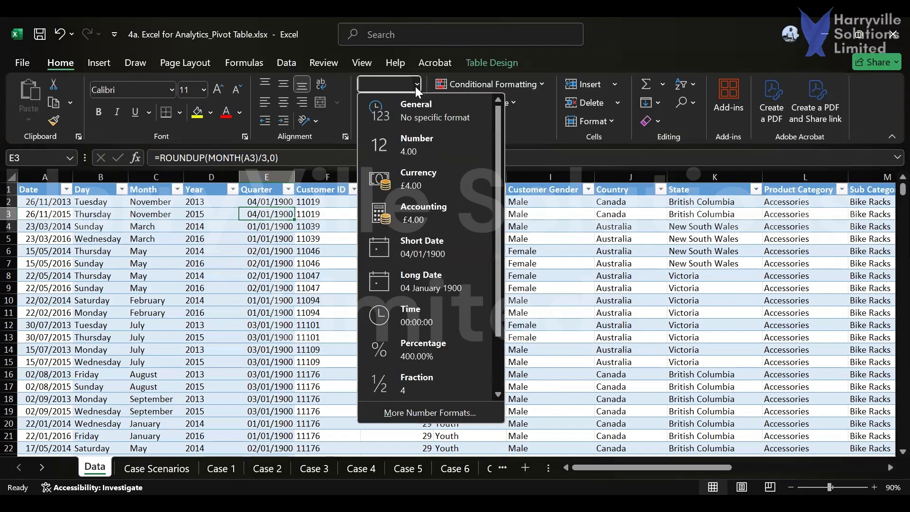
left_click(399, 117)
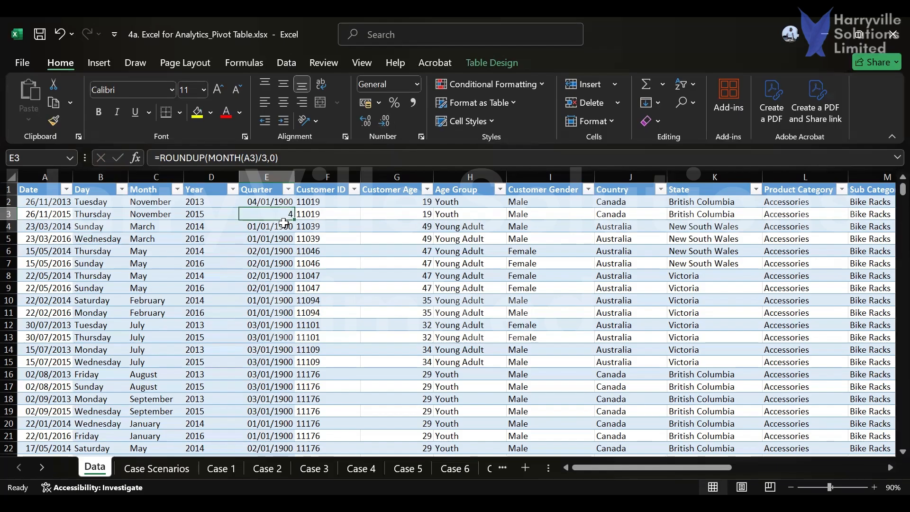
key("ctrl+z")
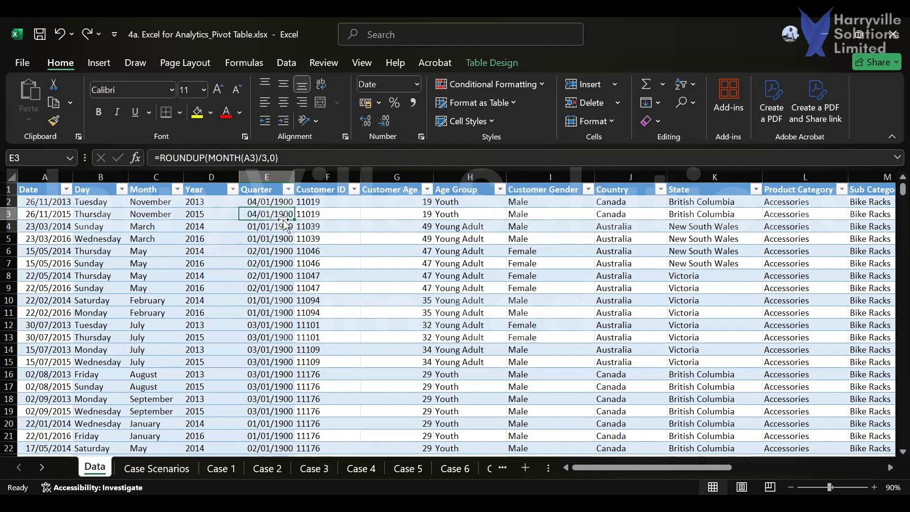
Set the whole Quarter column's number format to General and check its values against the Month column
left_click(264, 177)
left_click(417, 85)
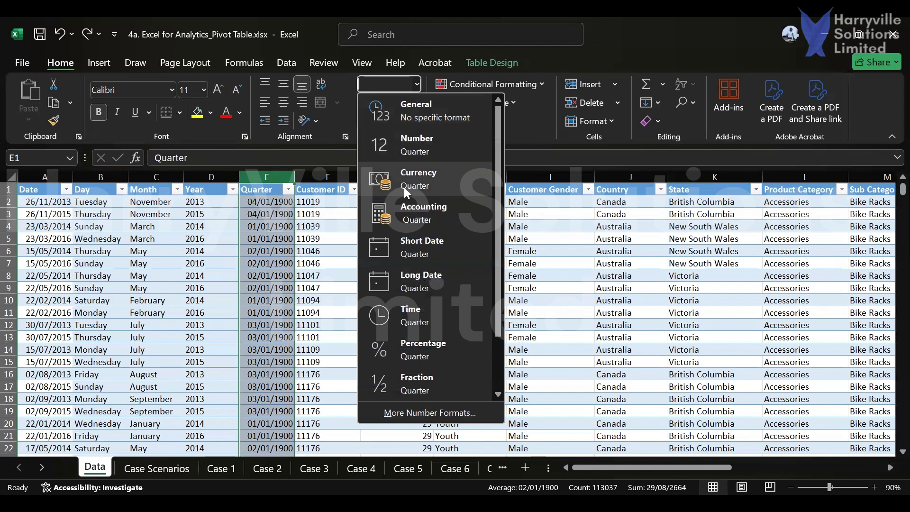
left_click(408, 118)
left_click(259, 224)
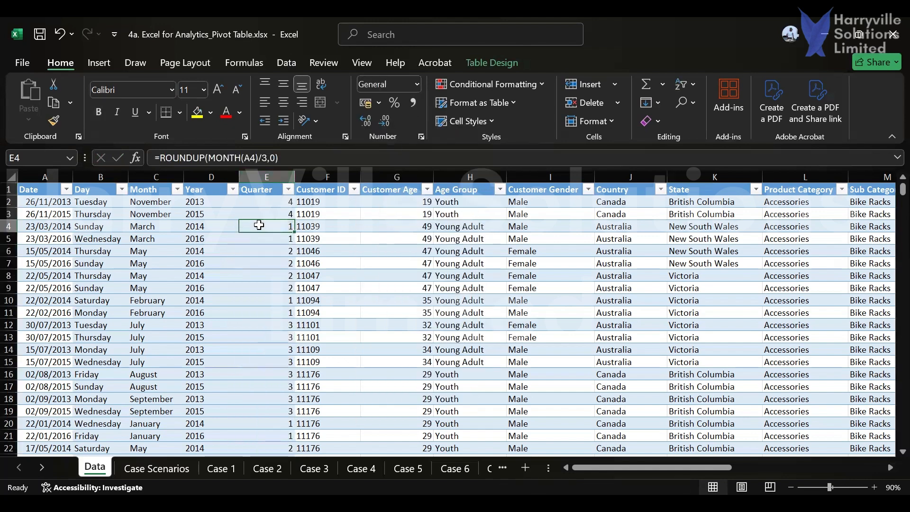
left_click(163, 202)
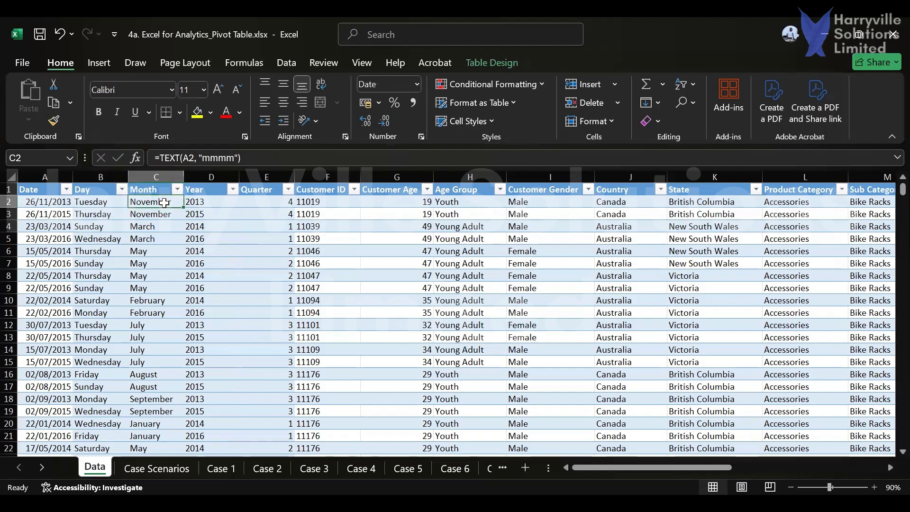
left_click(287, 204)
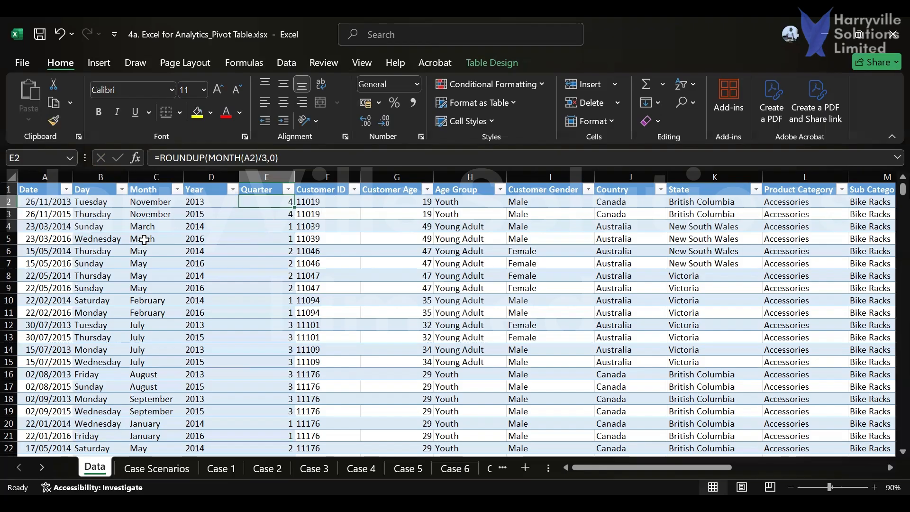
left_click(130, 226)
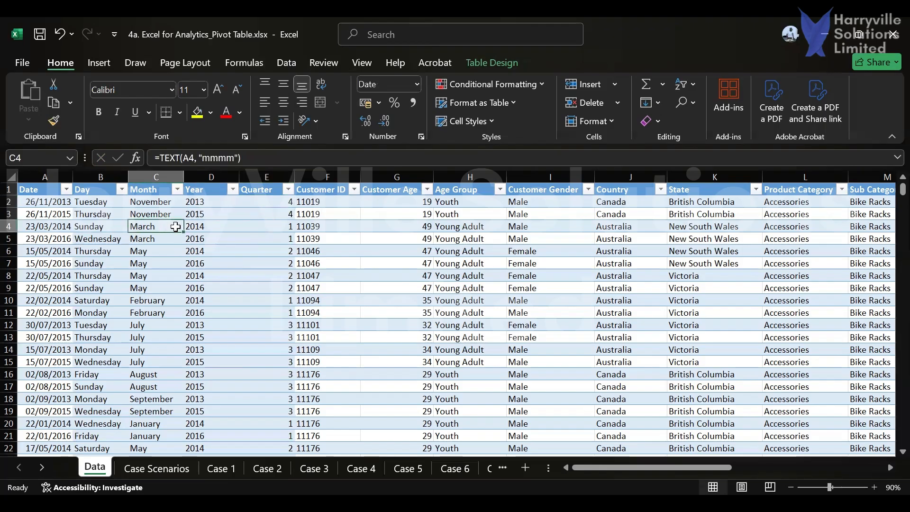
left_click(264, 226)
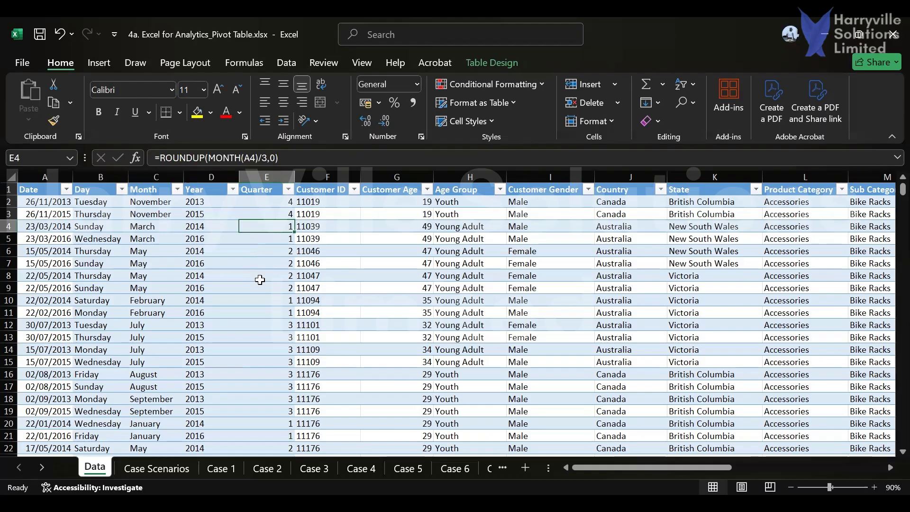
left_click(283, 274)
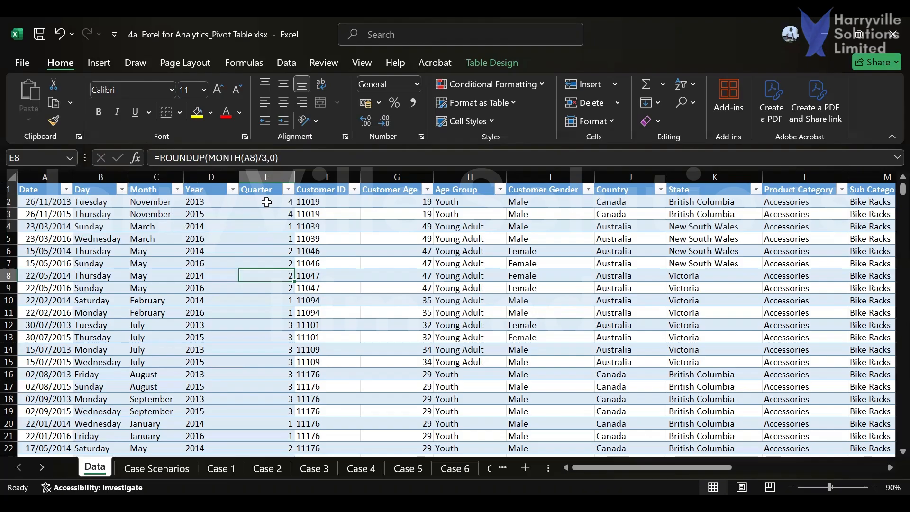
Apply the custom number format Q# to the whole Quarter column
left_click(266, 177)
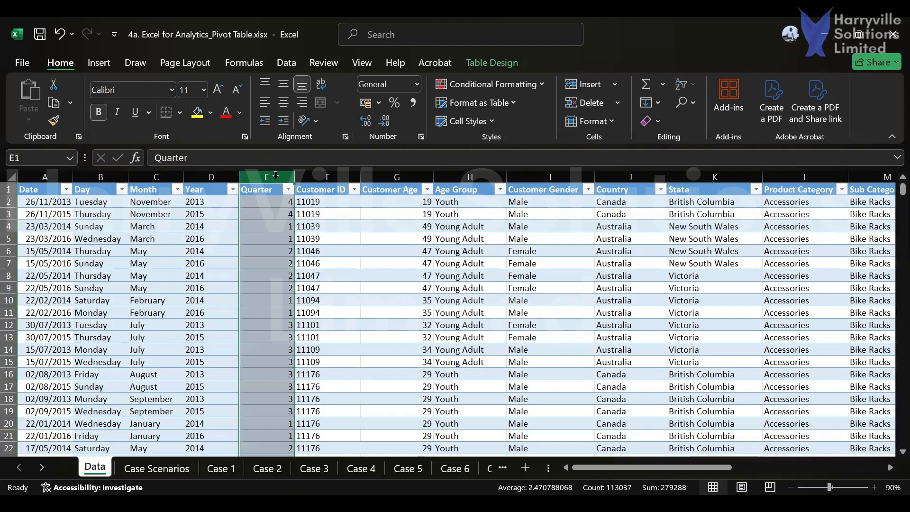
left_click(421, 137)
left_click(286, 195)
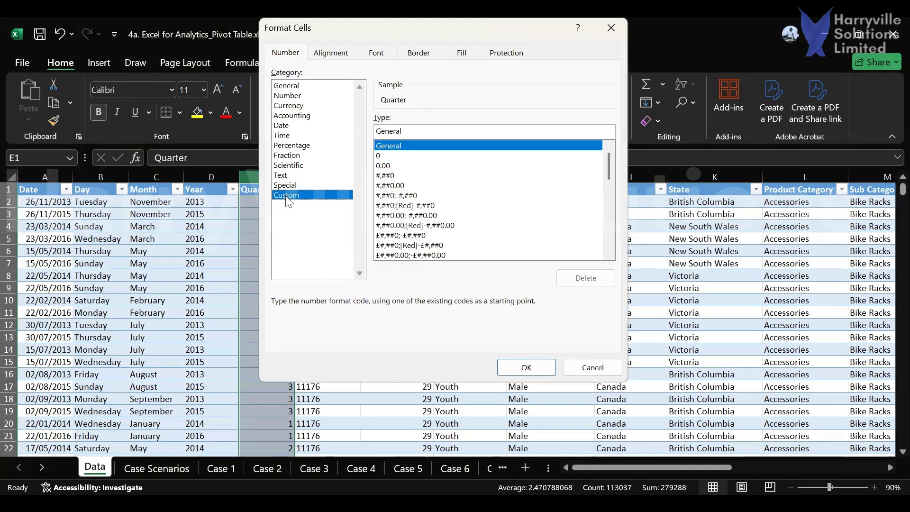
left_click(398, 176)
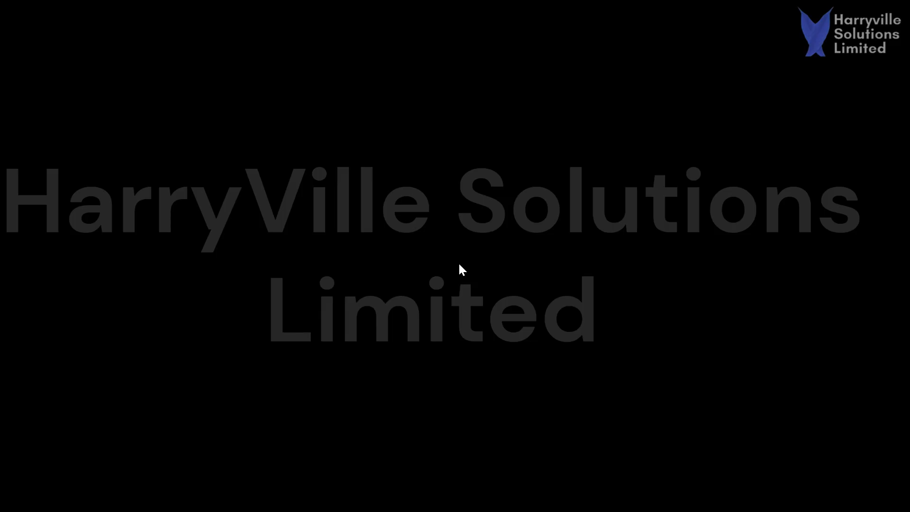
left_click(392, 146)
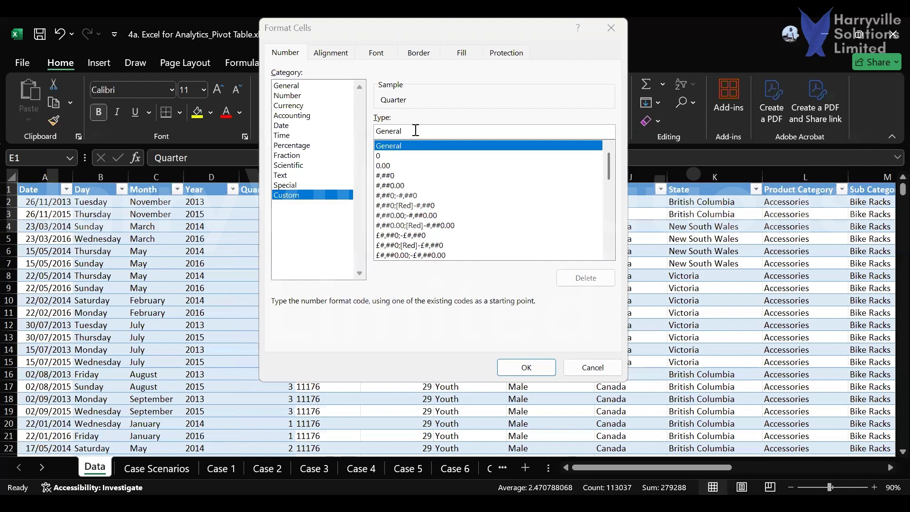
left_click_drag(416, 130, 385, 134)
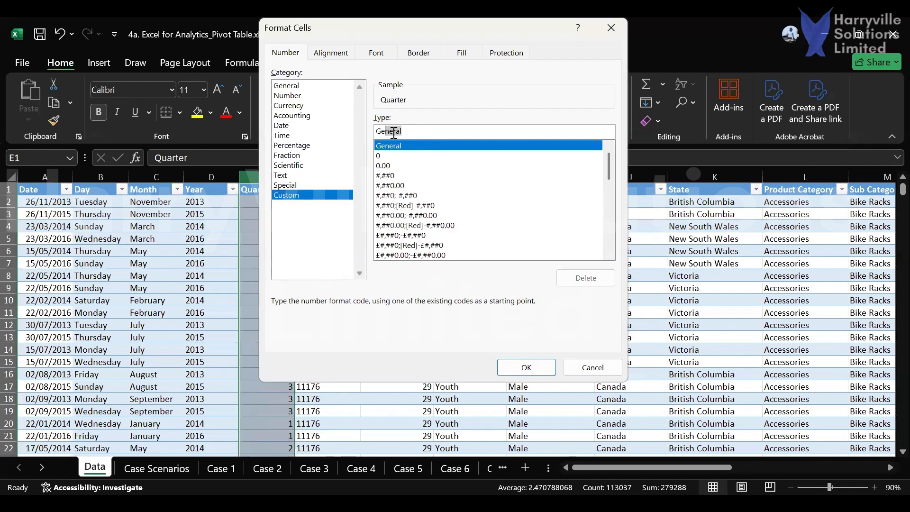
key("BackSpace")
key("BackSpace")
key("BackSpace")
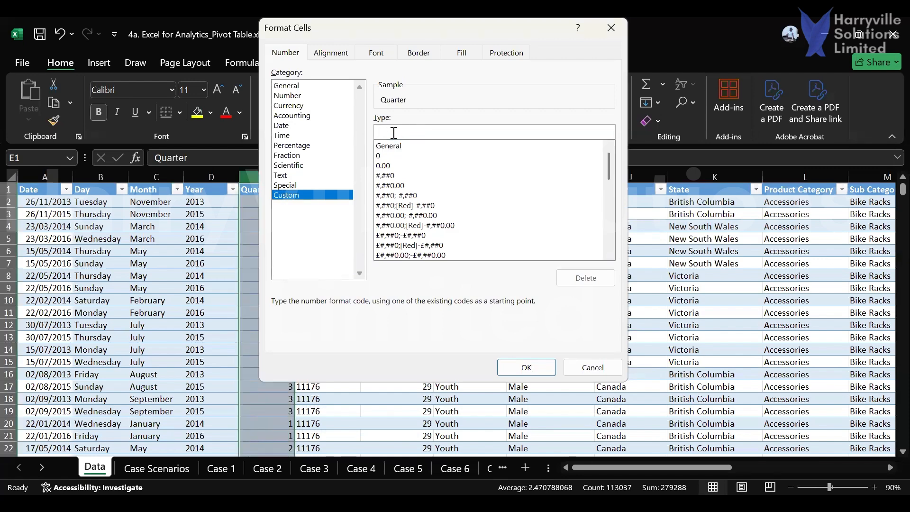
type("Q#")
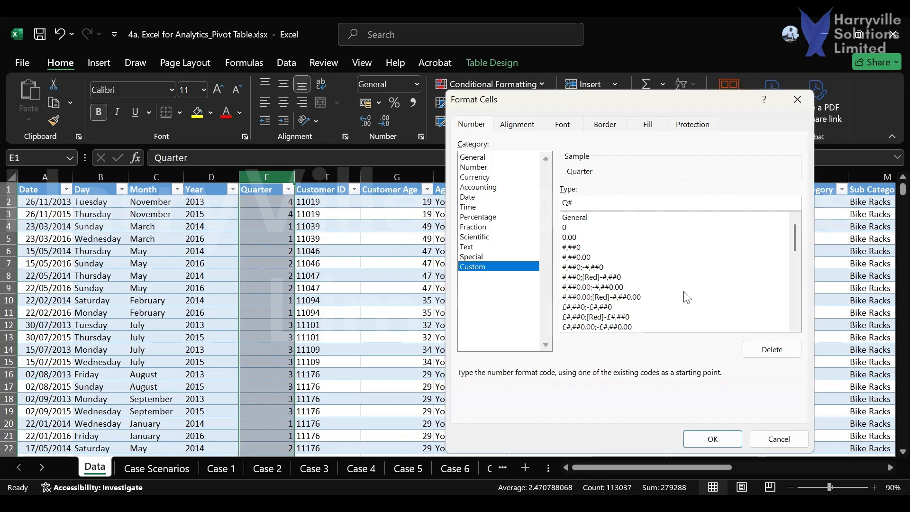
left_click(713, 440)
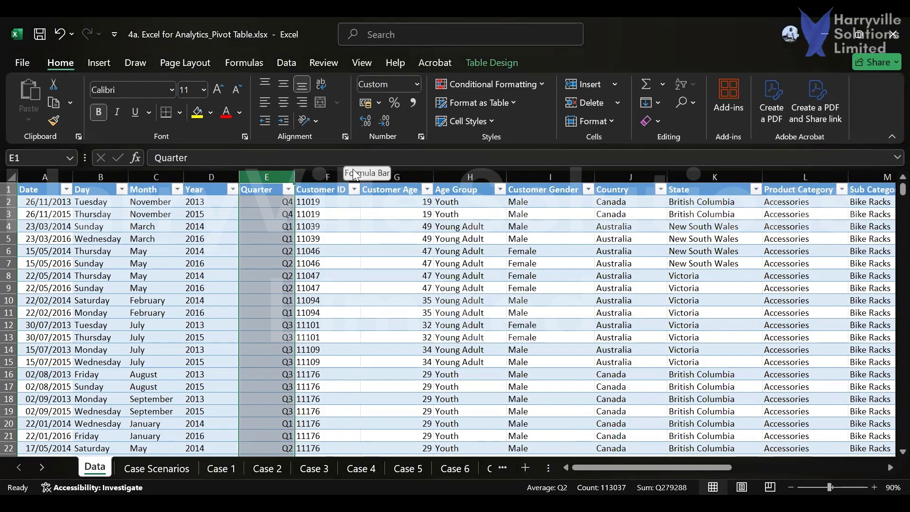
Change the Quarter column's custom number format to put Qtr directly before the quarter number
left_click(419, 135)
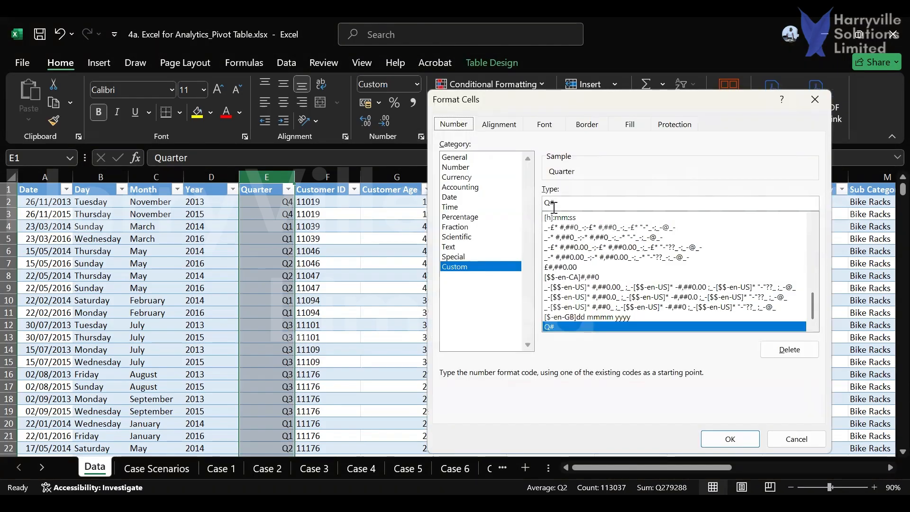
left_click(550, 206)
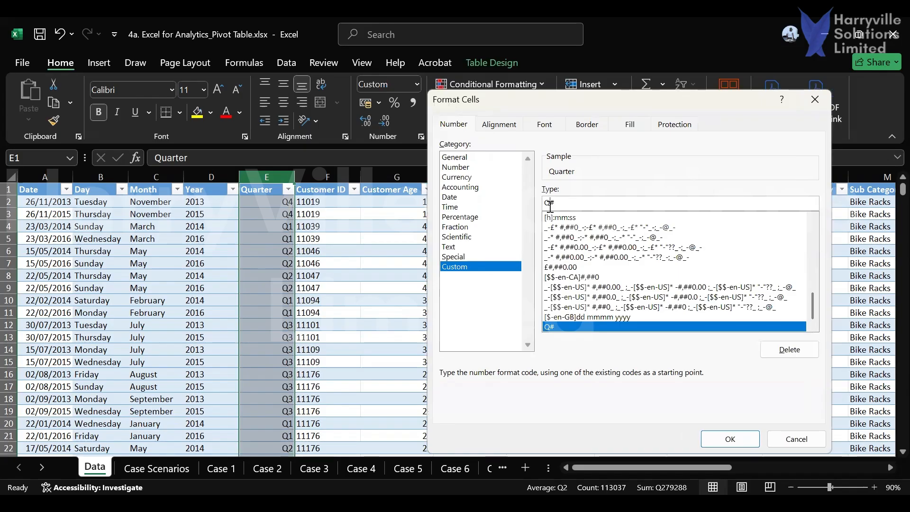
type("\"")
type("r")
left_click(727, 441)
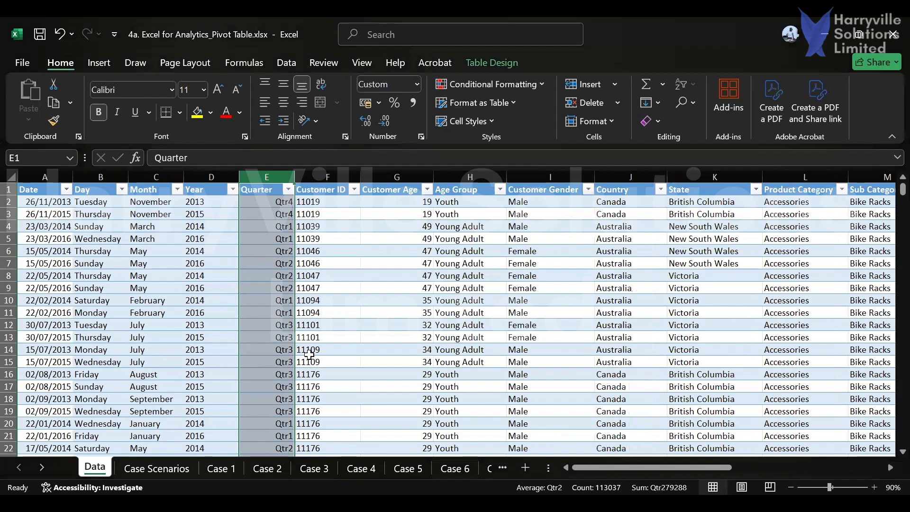
Add a space between Qtr and the # placeholder in the Quarter column's custom number format
left_click(421, 137)
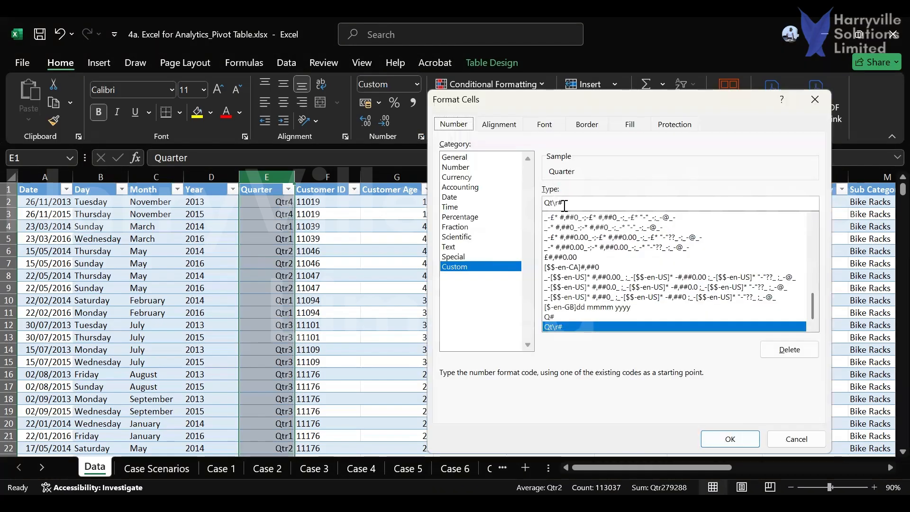
left_click(559, 202)
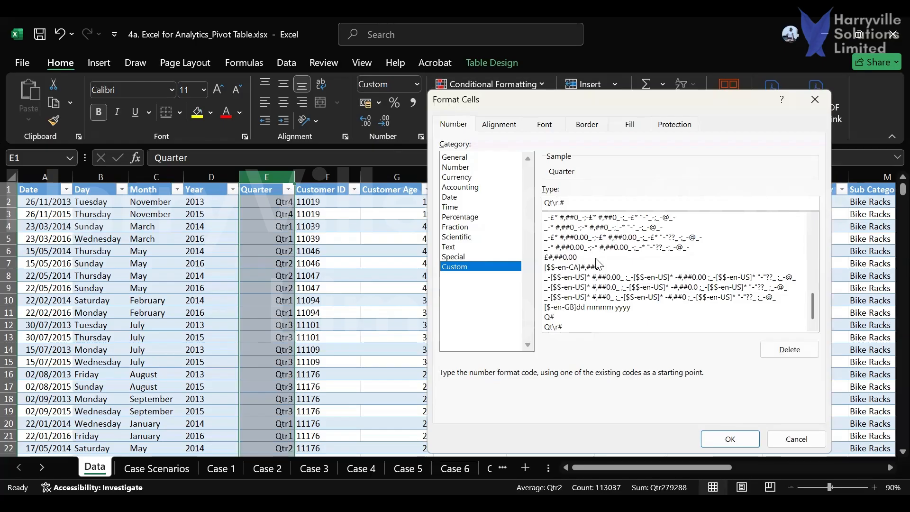
left_click(730, 438)
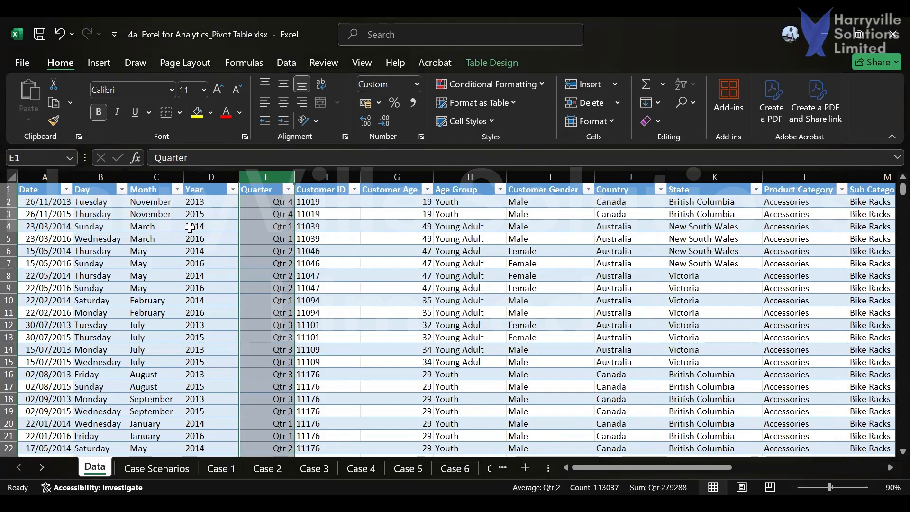
Filter the Quarter column to Qtr 2 only, look through the matching rows and clear the filter
left_click(288, 190)
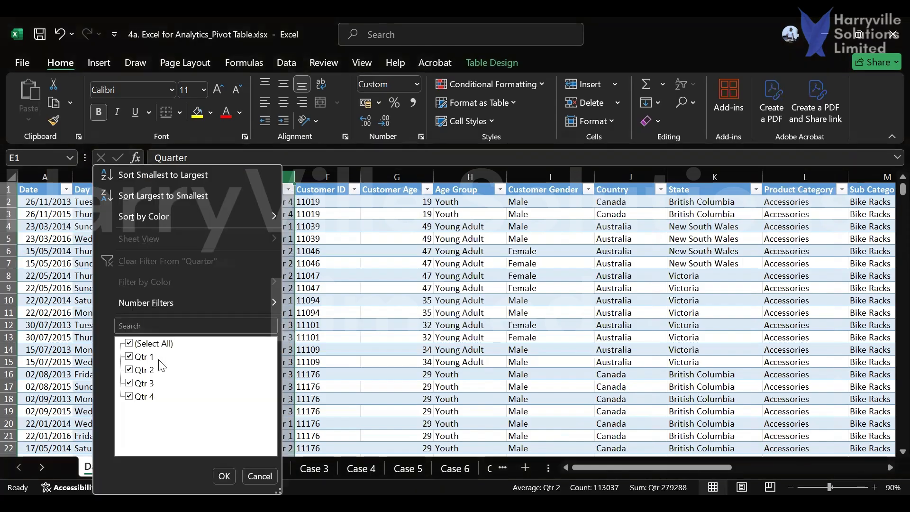
left_click(129, 344)
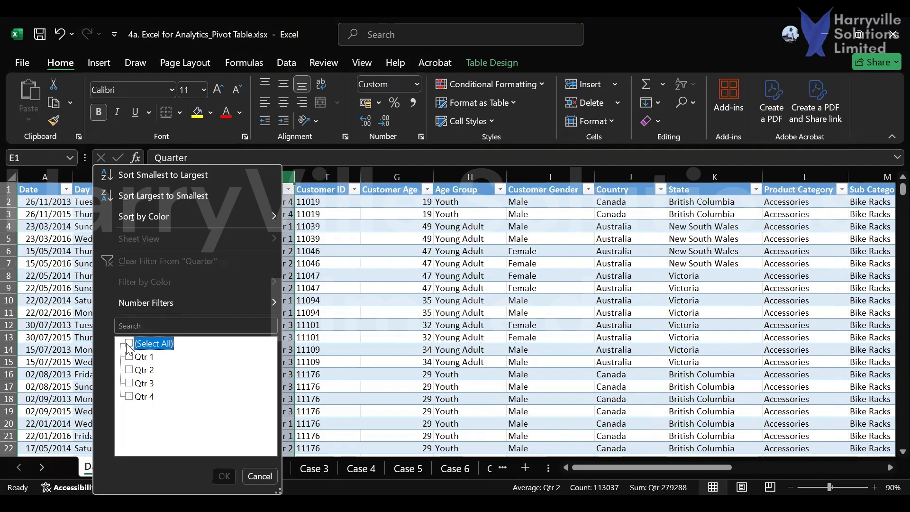
left_click(129, 370)
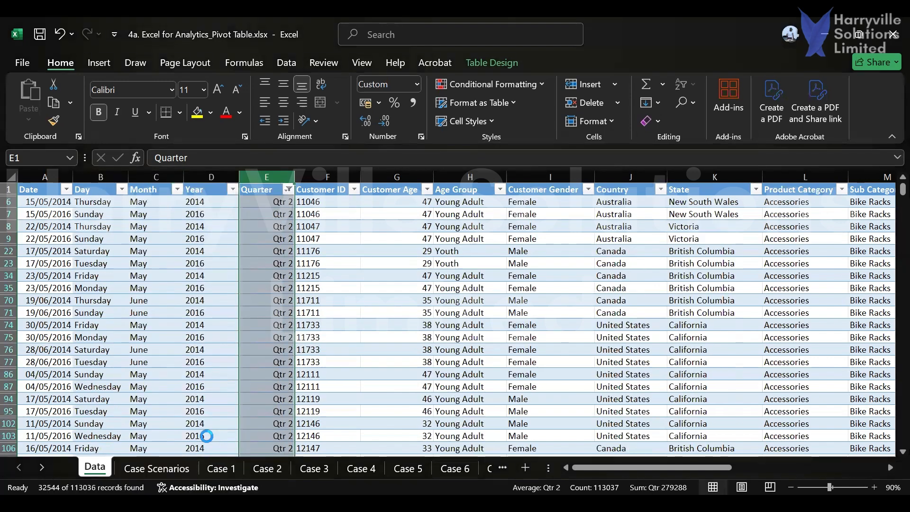
scroll(209, 287, "down", 3)
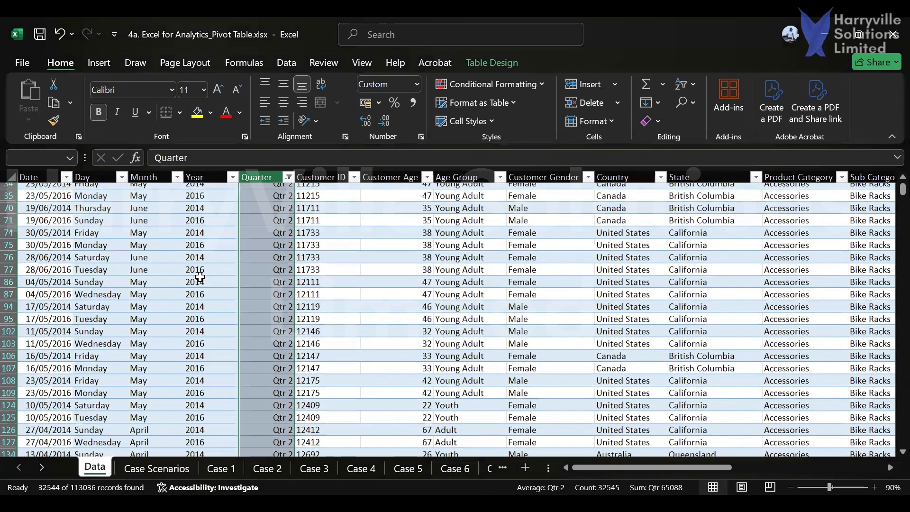
scroll(200, 276, "up", 3)
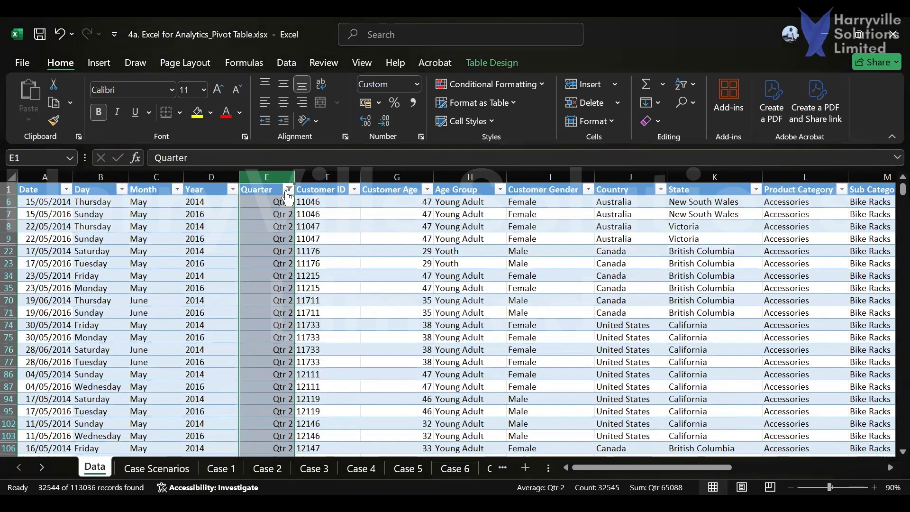
left_click(289, 194)
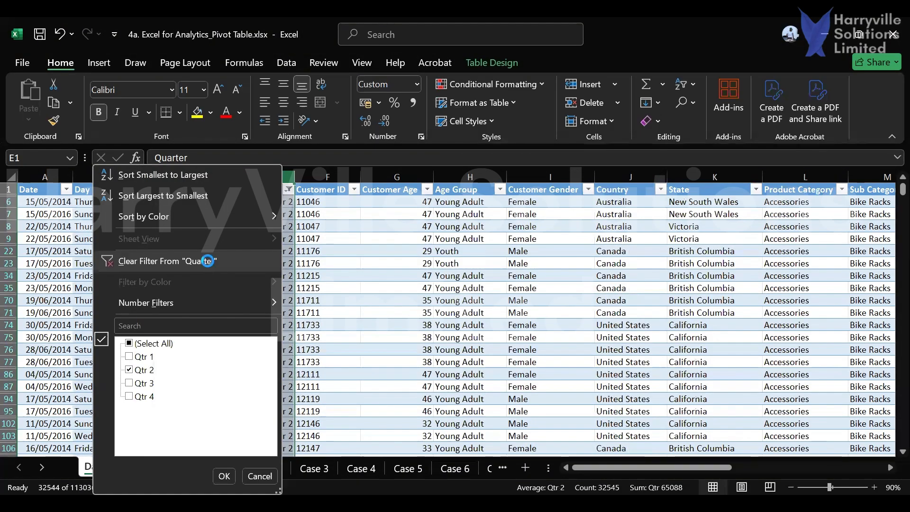
left_click(207, 261)
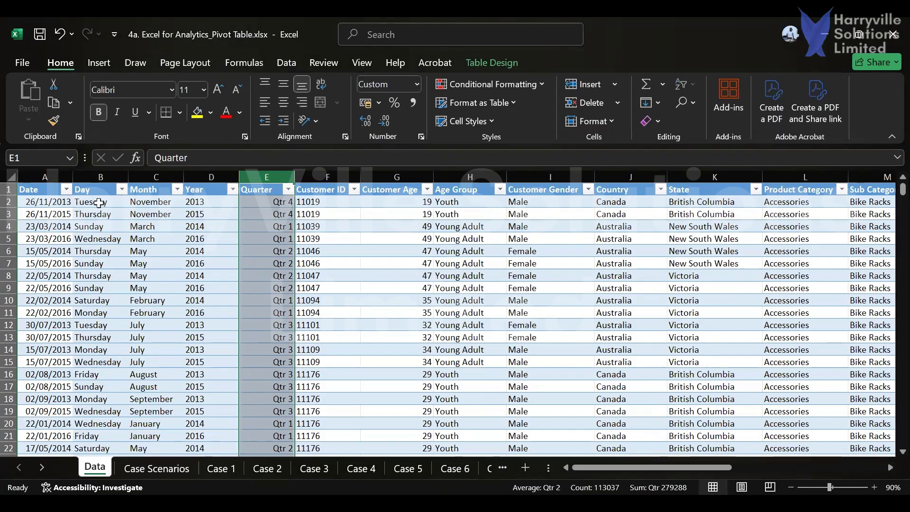
Check the Month, Year and Quarter formulas in row 2 and save the workbook
left_click(137, 201)
left_click(196, 200)
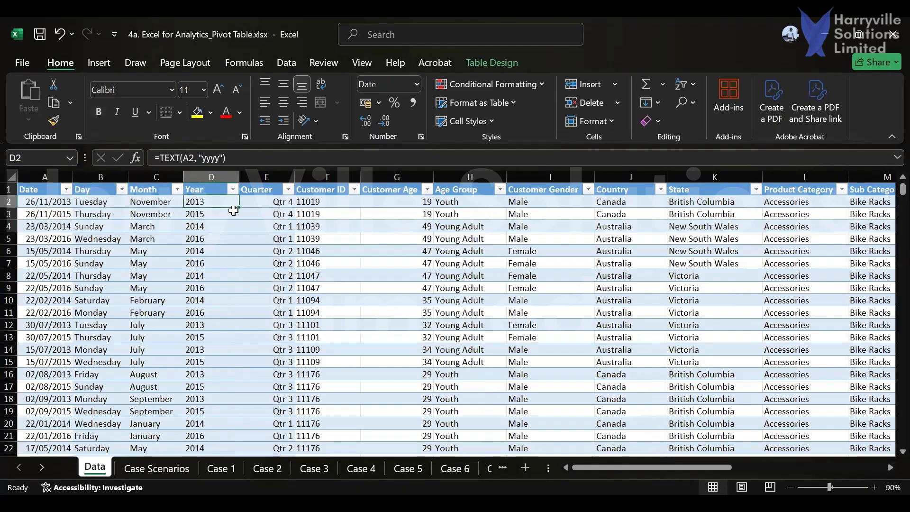
left_click(272, 202)
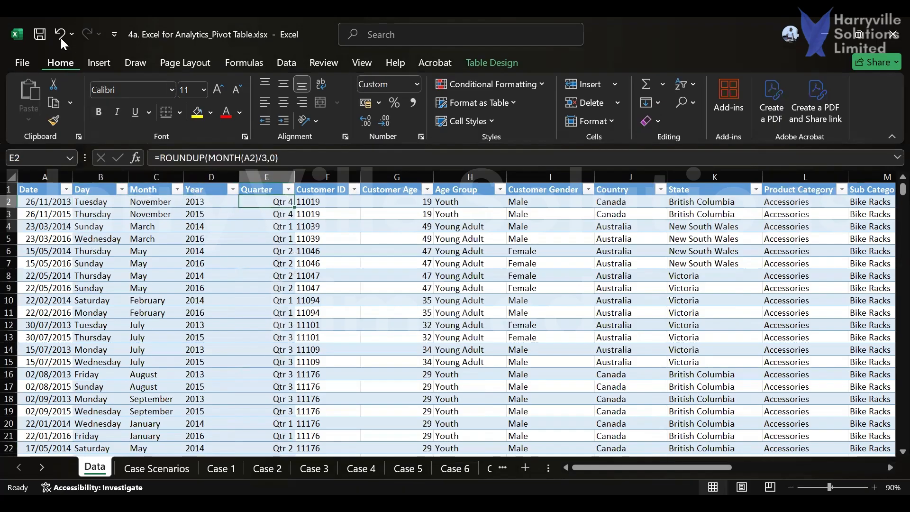
left_click(41, 34)
Insert a pivot table from the dataset table at cell A7 of the Case 7 sheet
left_click(41, 467)
left_click(41, 467)
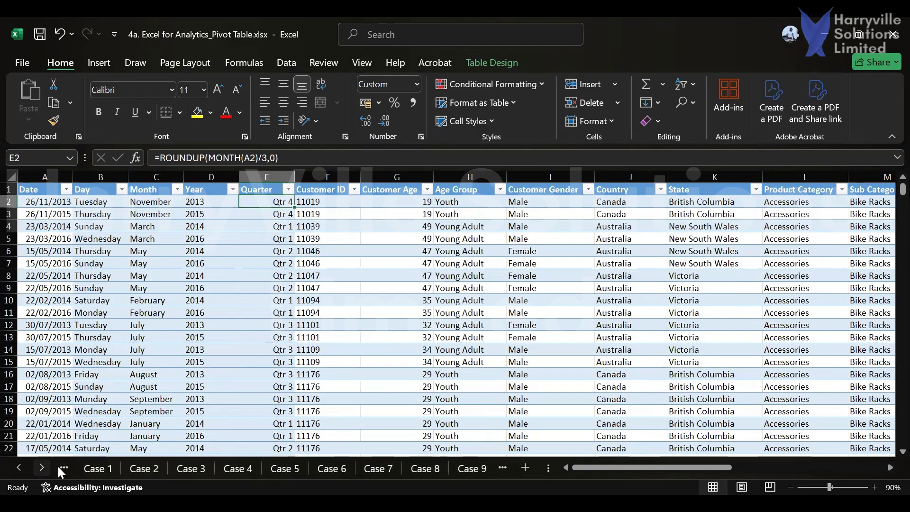
left_click(372, 468)
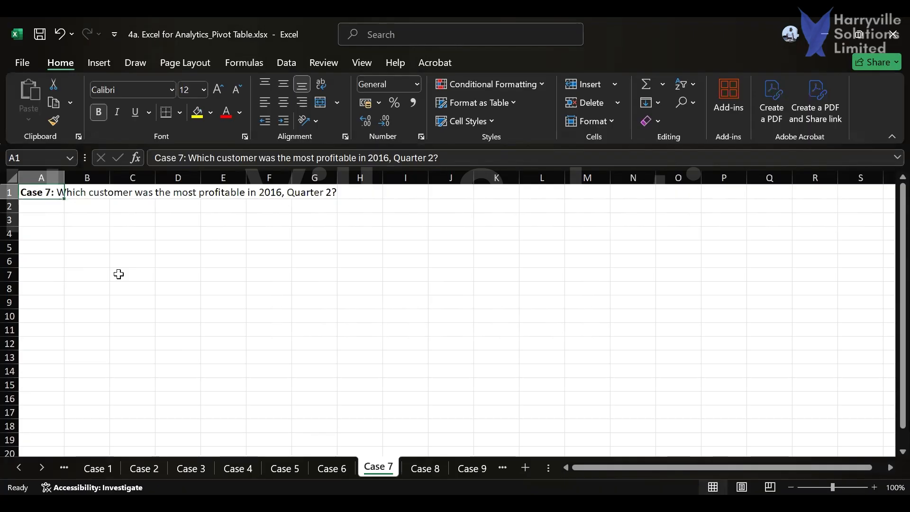
left_click(33, 277)
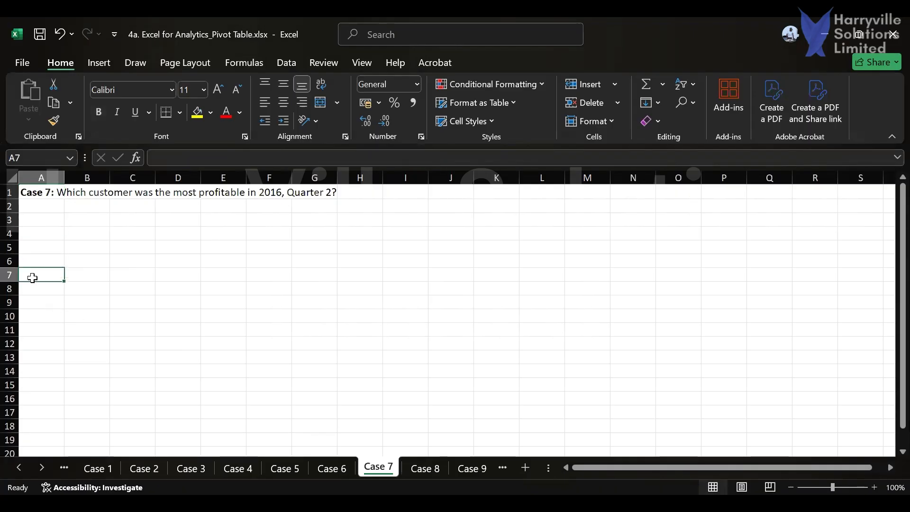
left_click(98, 62)
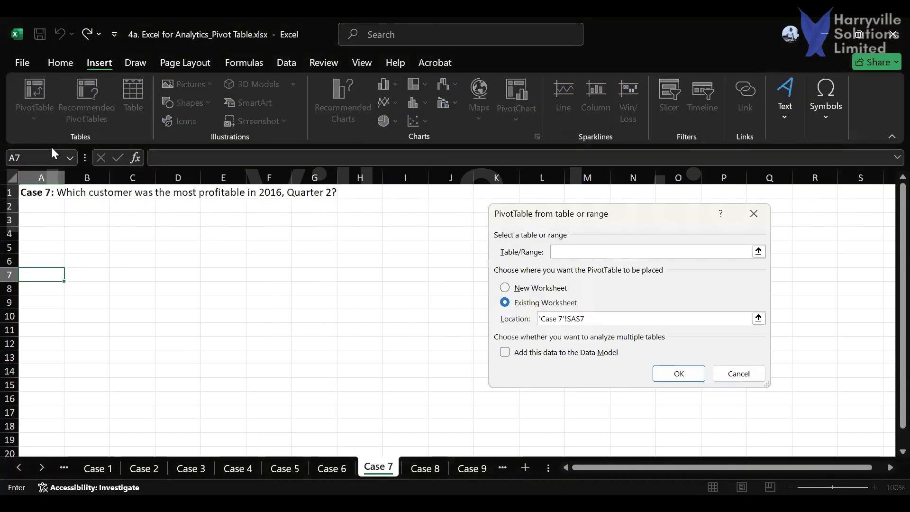
type("dataset")
left_click(676, 373)
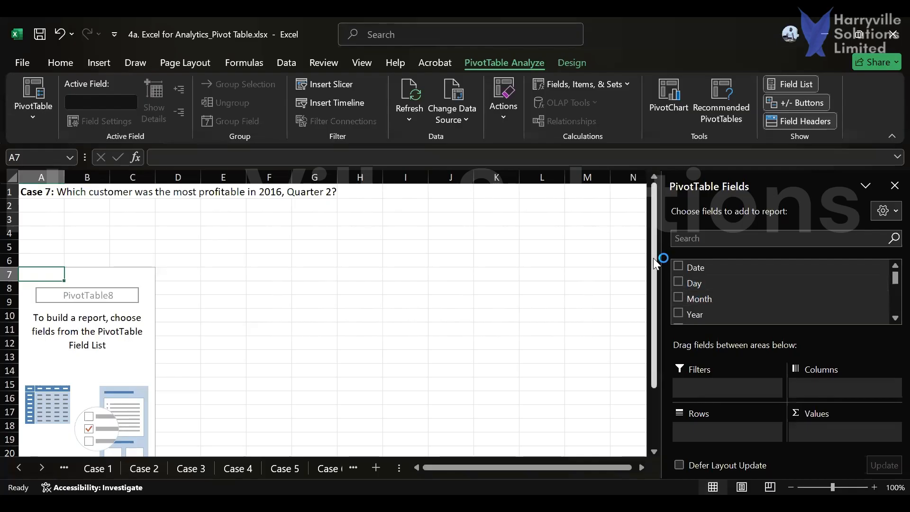
Look for the Quarter field in the pivot table's field list and refresh the pivot table's data
scroll(723, 281, "down", 5)
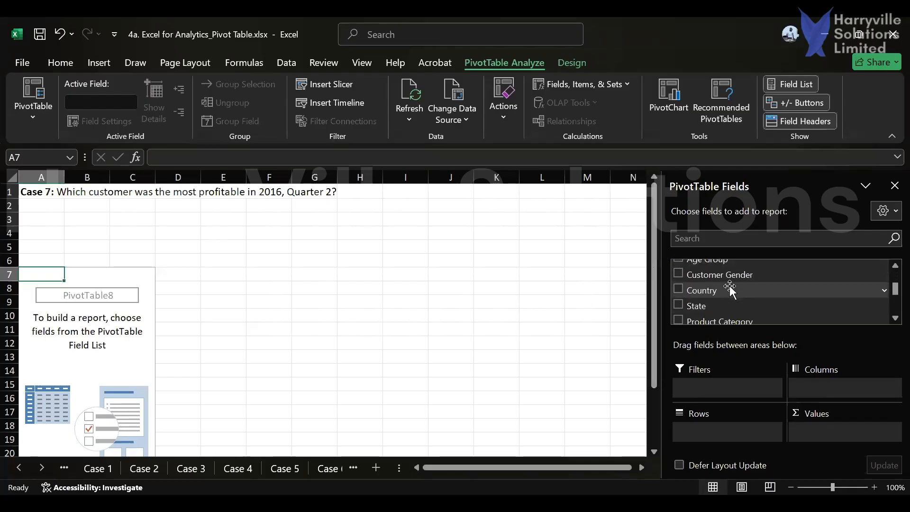
scroll(730, 284, "down", 2)
scroll(730, 283, "up", 7)
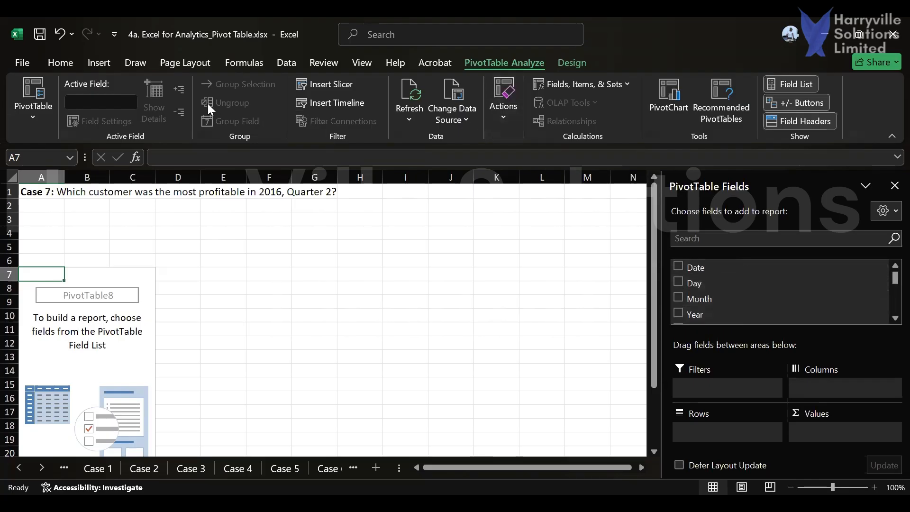
left_click(410, 95)
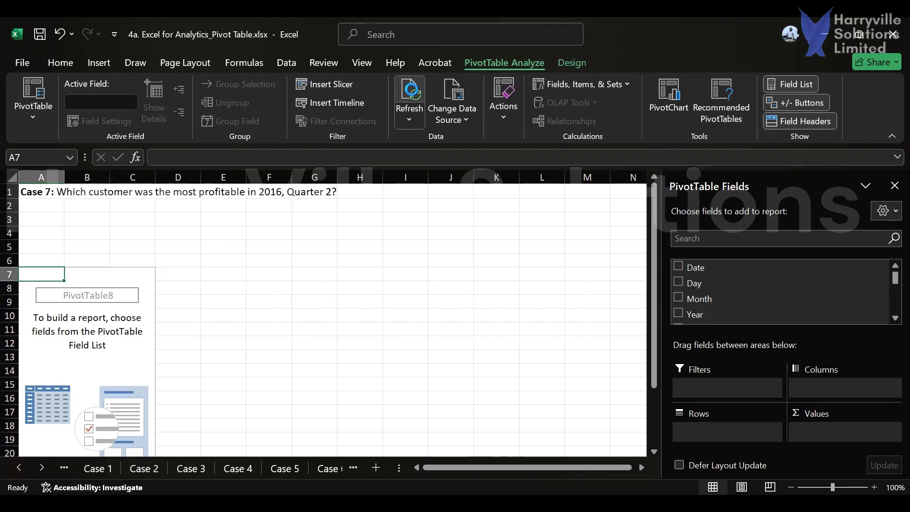
Put Customer ID in the pivot table's rows and add the Year field beneath it
scroll(710, 299, "down", 1)
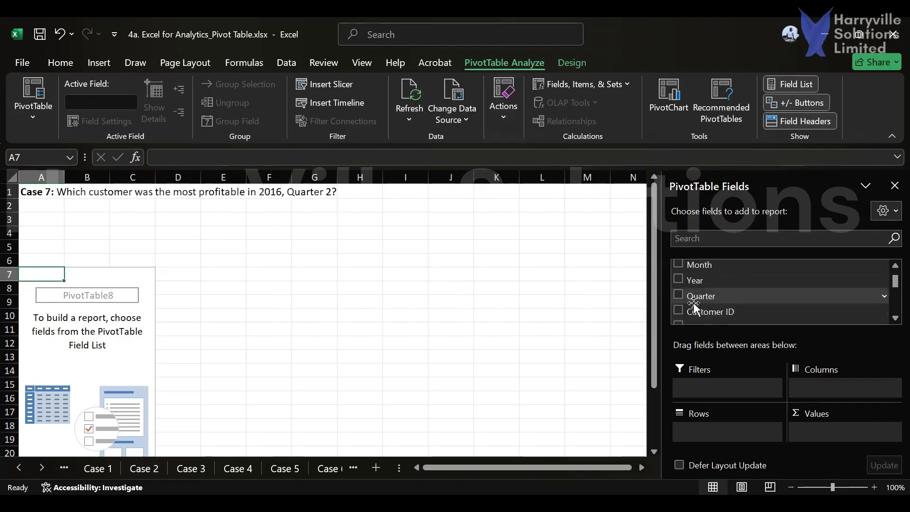
left_click(679, 311)
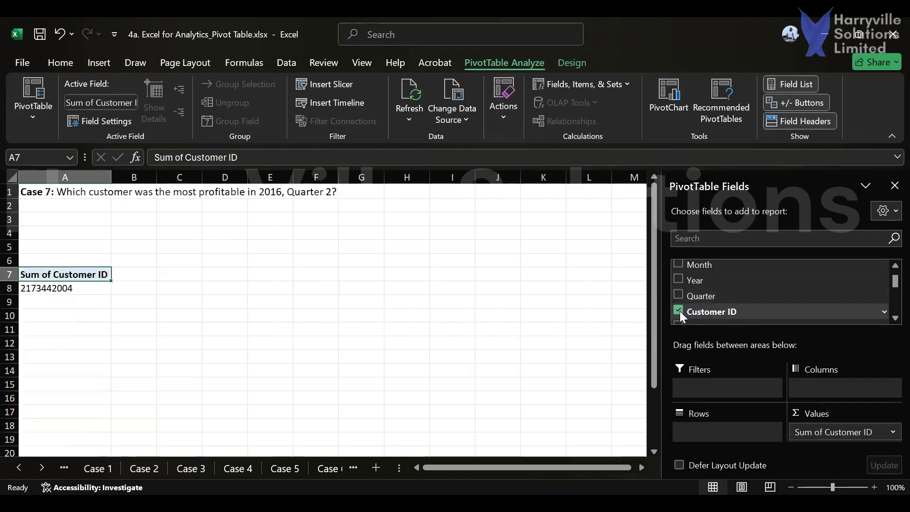
left_click_drag(802, 437, 701, 432)
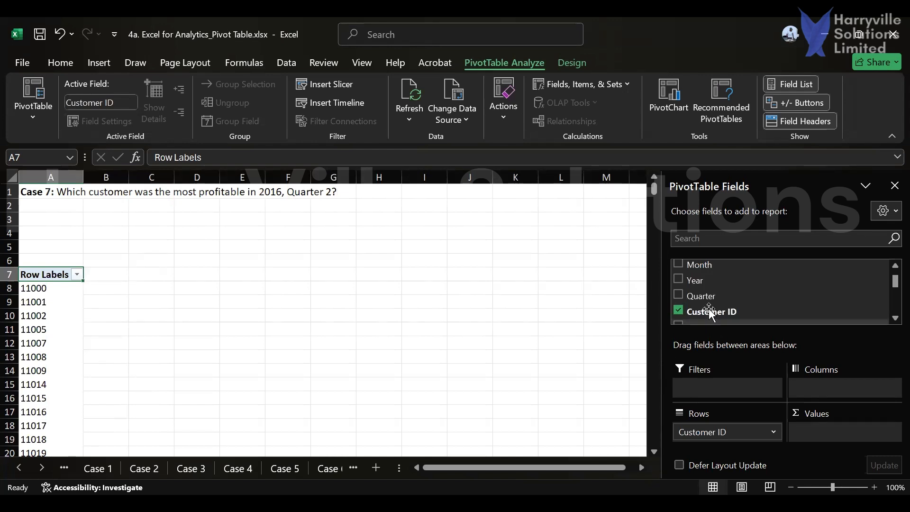
left_click(677, 280)
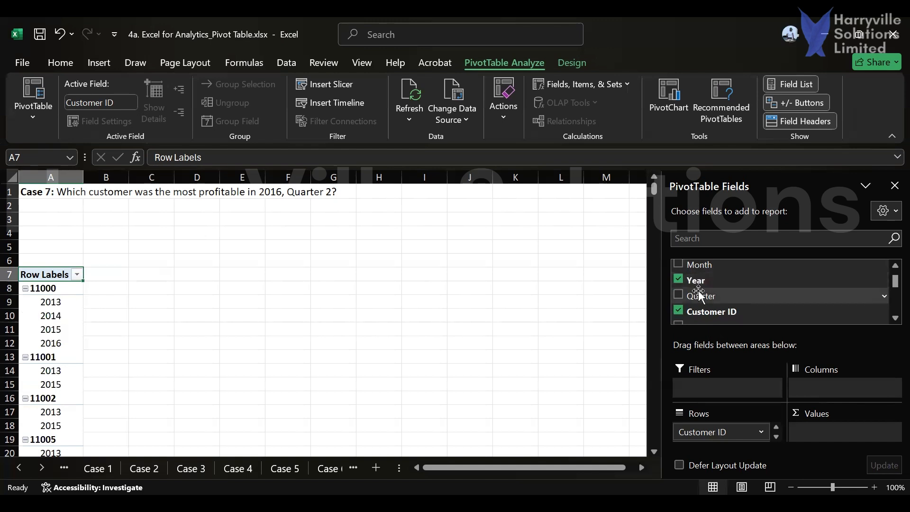
Add the Profit and Quarter fields to the pivot table's values
scroll(699, 293, "down", 3)
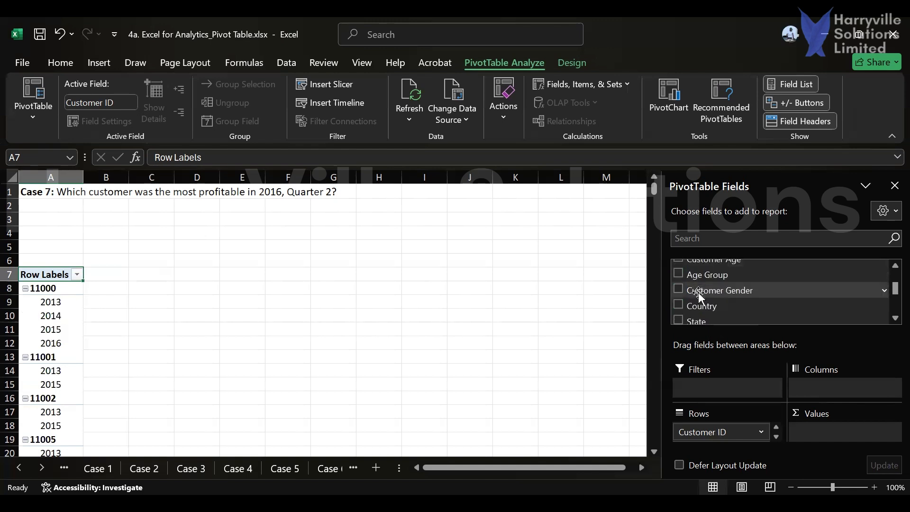
scroll(701, 295, "down", 3)
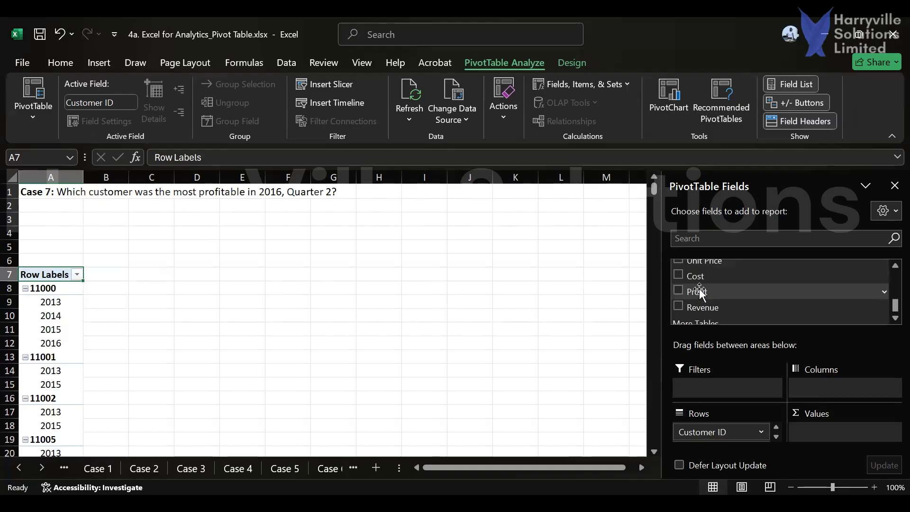
left_click(679, 290)
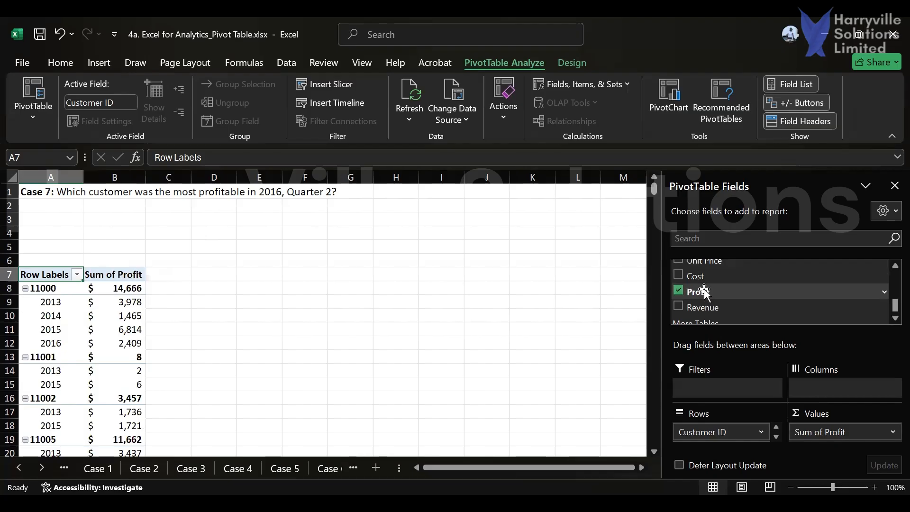
scroll(701, 292, "up", 5)
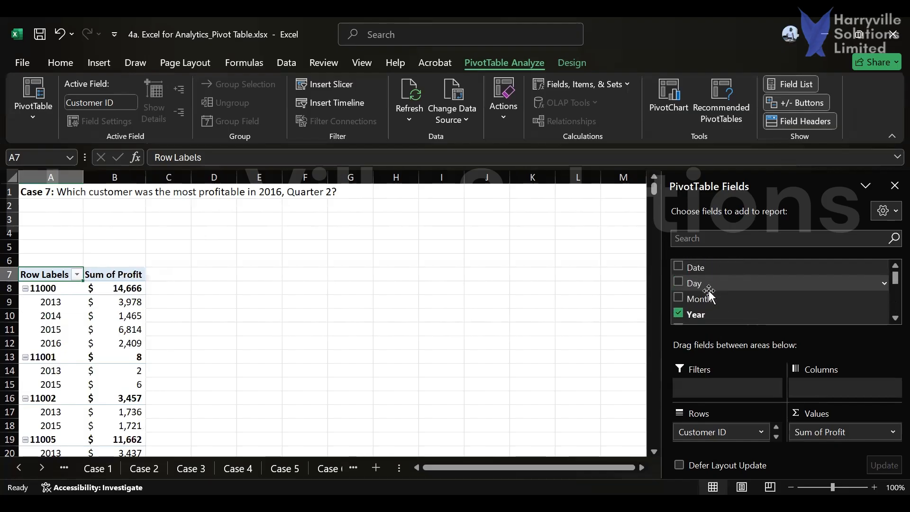
scroll(710, 293, "down", 2)
left_click(678, 260)
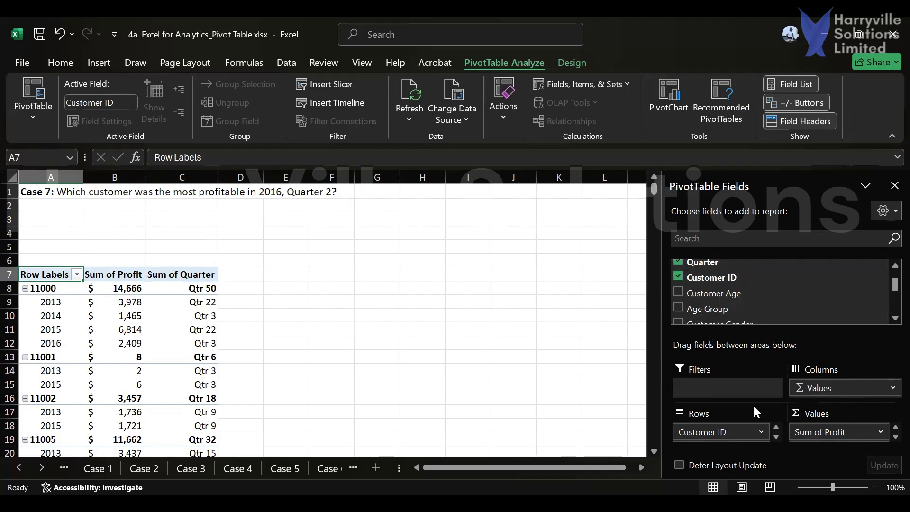
Filter the pivot table's Year field to show only 2016
scroll(759, 299, "up", 2)
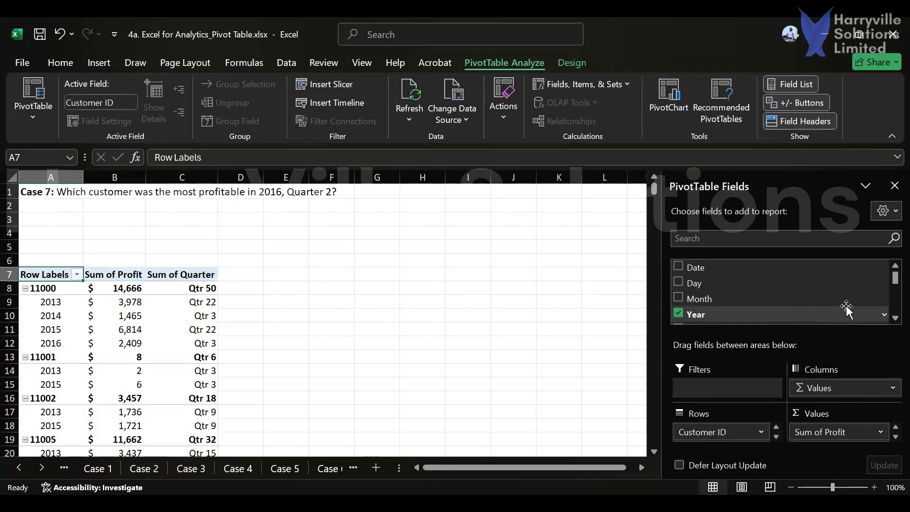
left_click(884, 317)
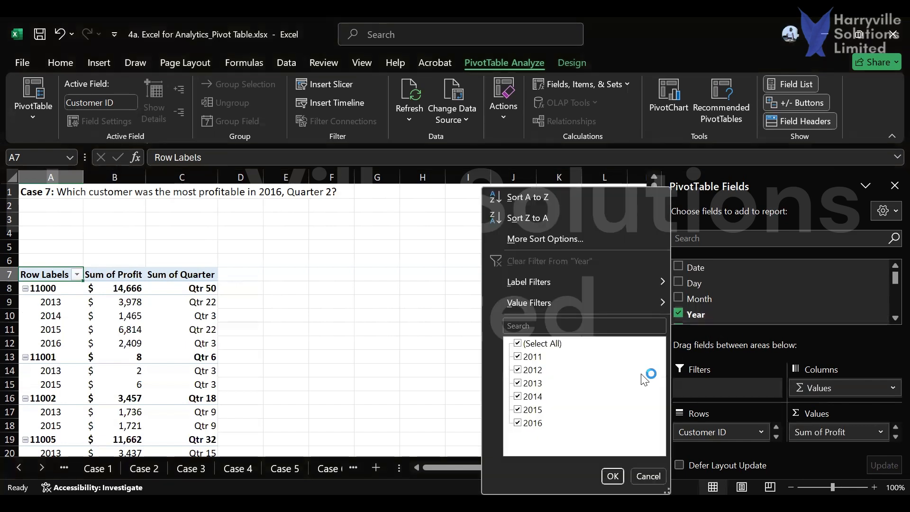
left_click(520, 343)
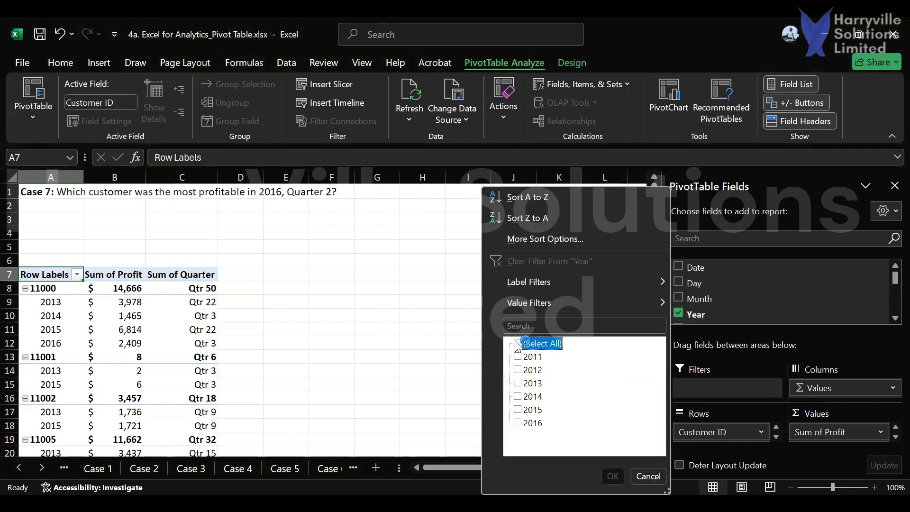
left_click(518, 423)
left_click(612, 475)
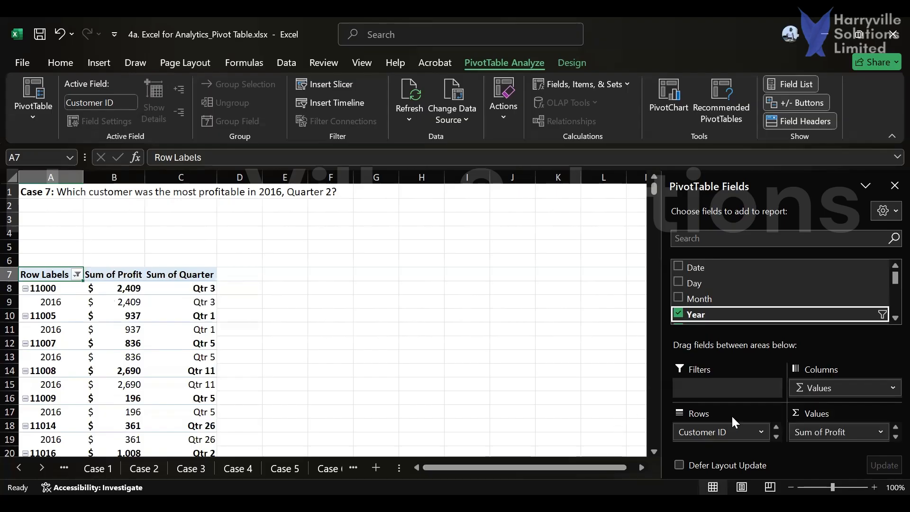
Move the Values item from the pivot table's columns into its rows and remove it from the layout
left_click(777, 434)
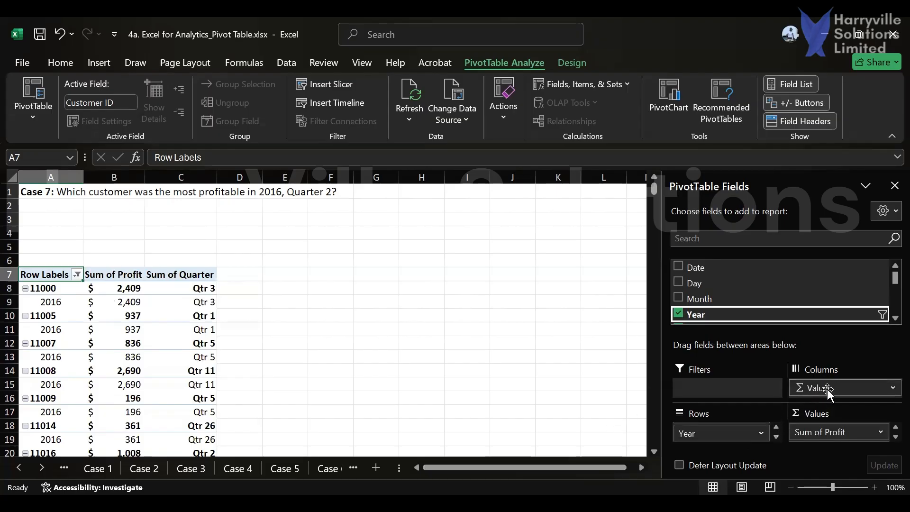
left_click_drag(829, 392, 708, 441)
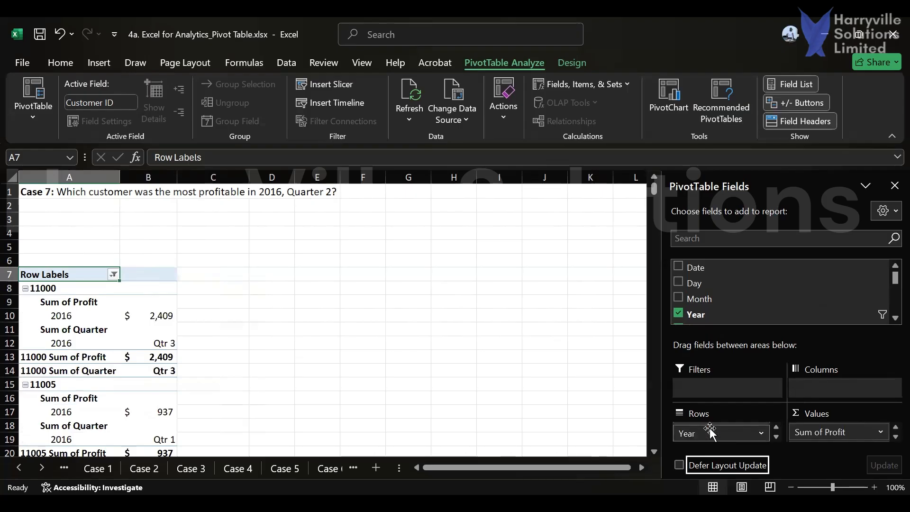
left_click(775, 427)
left_click(774, 427)
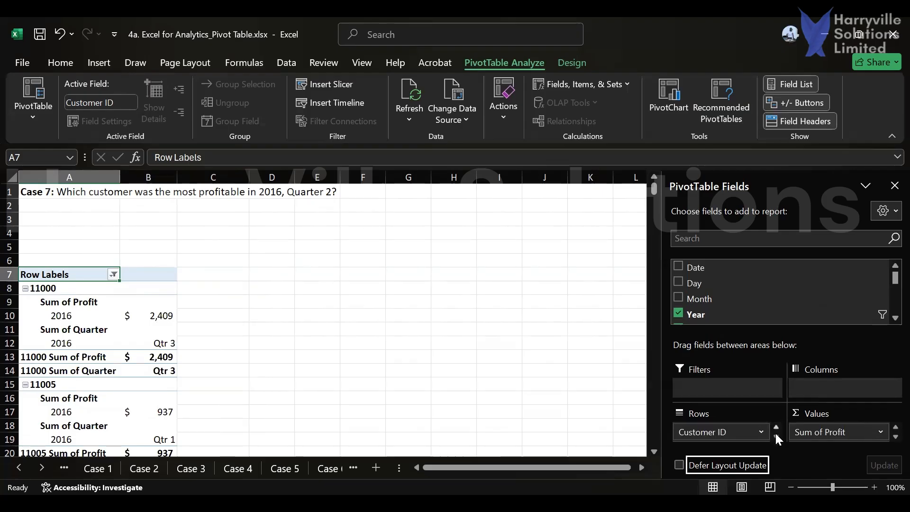
left_click(776, 437)
left_click(776, 436)
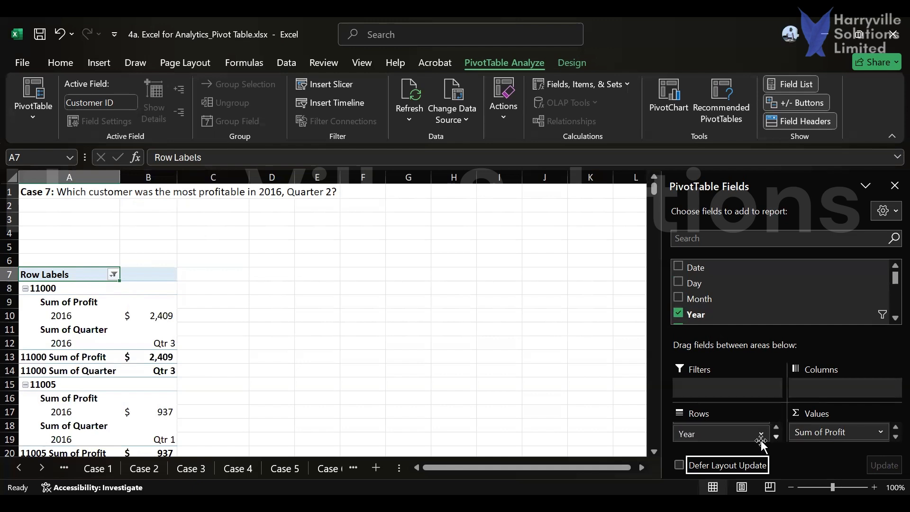
left_click(776, 426)
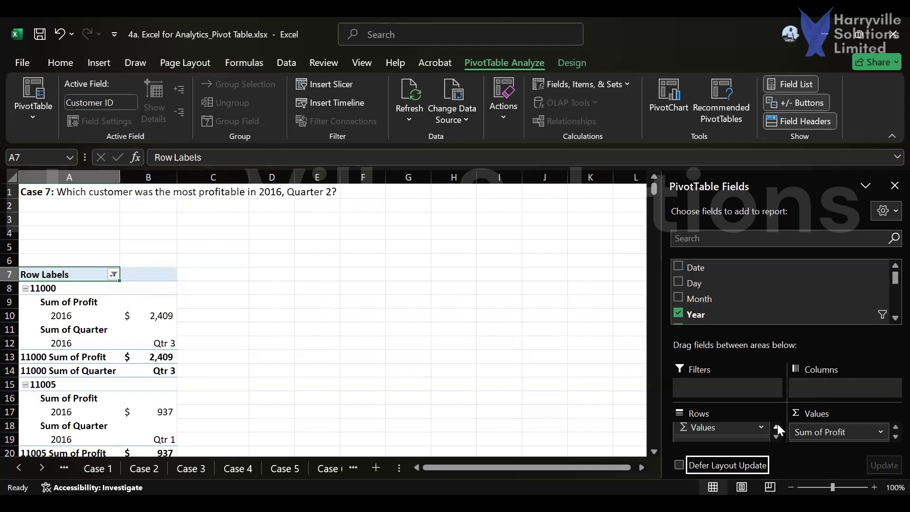
left_click_drag(745, 429, 640, 411)
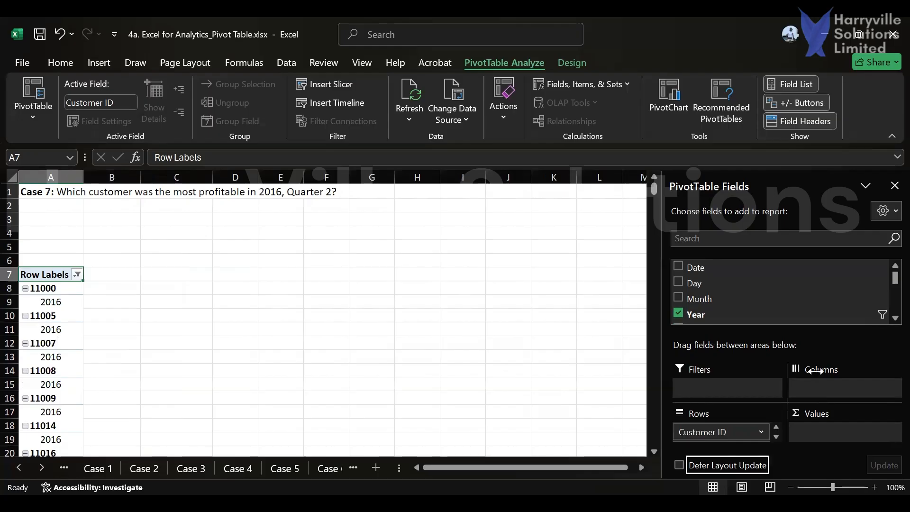
Filter the Quarter field to show only Qtr 2
scroll(745, 303, "down", 3)
scroll(744, 303, "up", 3)
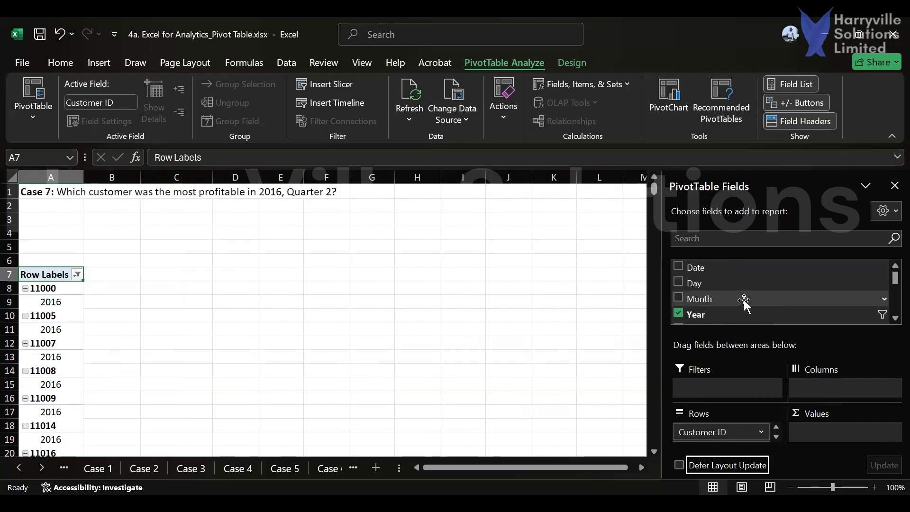
scroll(732, 306, "down", 1)
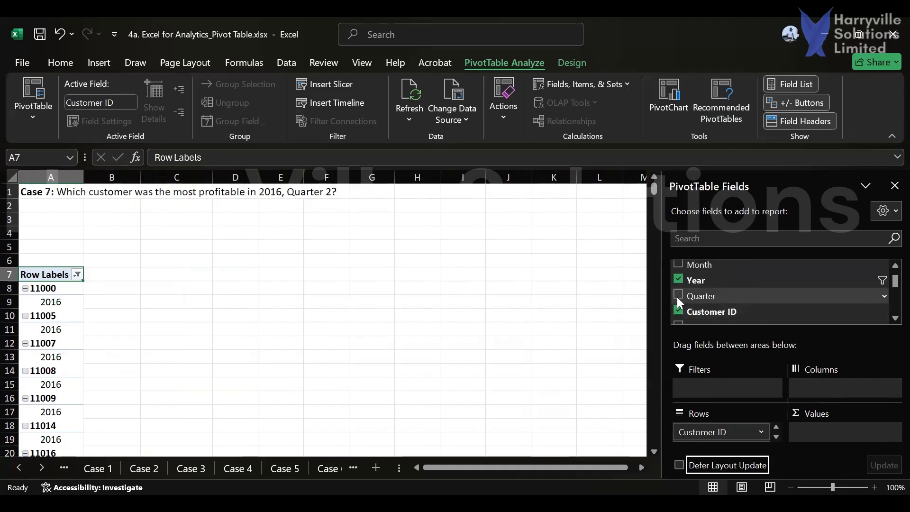
left_click(884, 299)
left_click(885, 299)
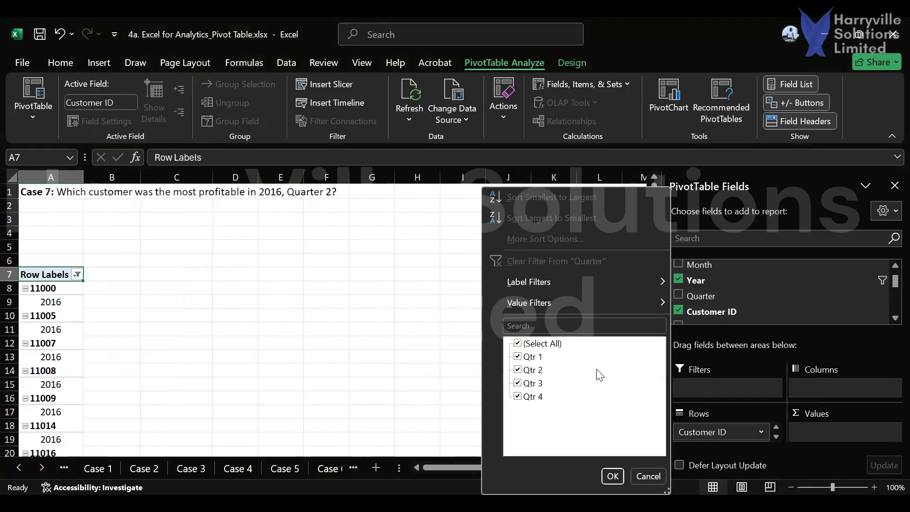
left_click(517, 345)
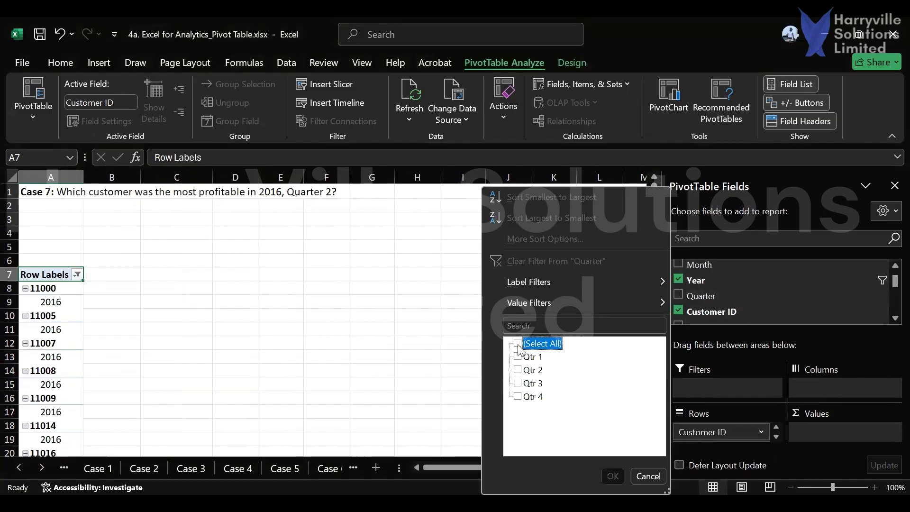
left_click(518, 371)
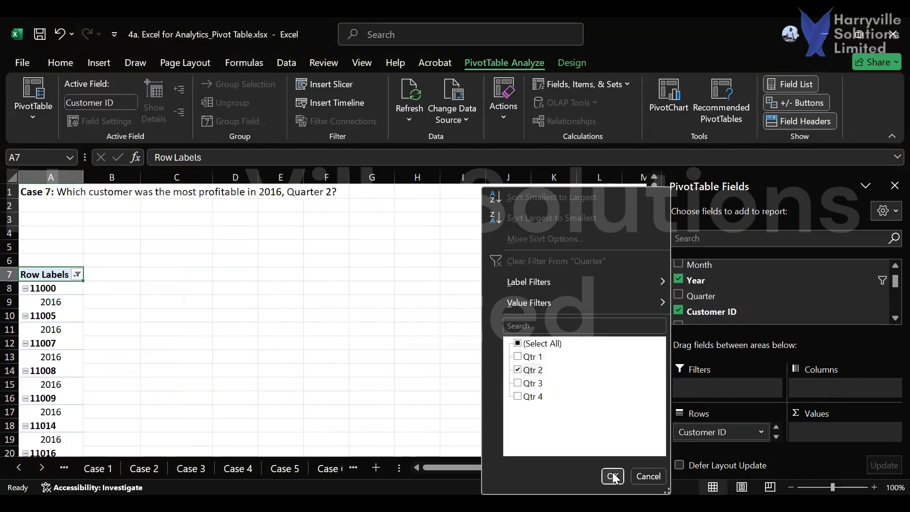
left_click(613, 477)
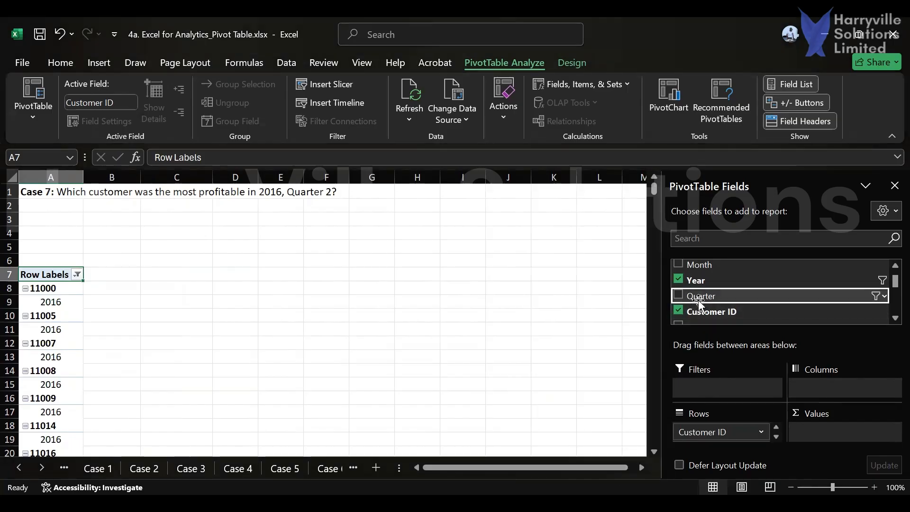
Add the Quarter field to the pivot table's rows and place it beneath Year
left_click_drag(696, 298, 715, 436)
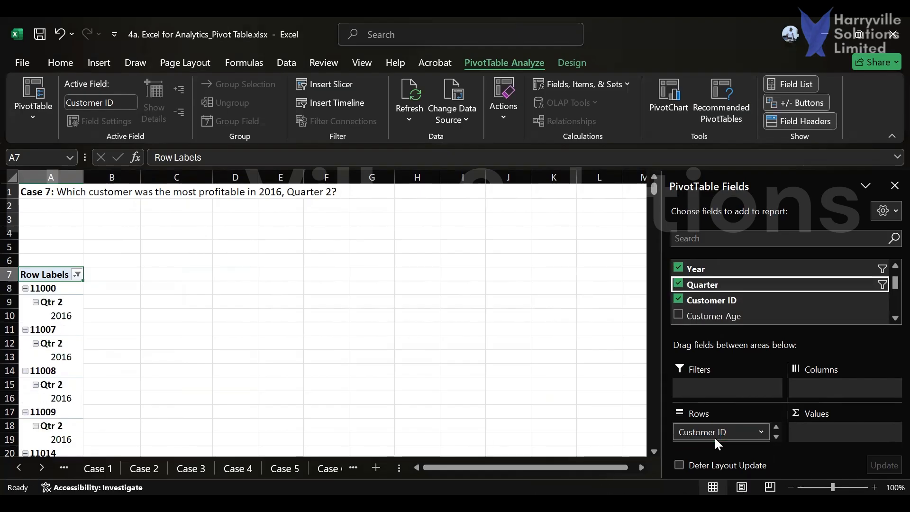
scroll(713, 429, "up", 2)
scroll(712, 428, "down", 2)
scroll(712, 428, "down", 3)
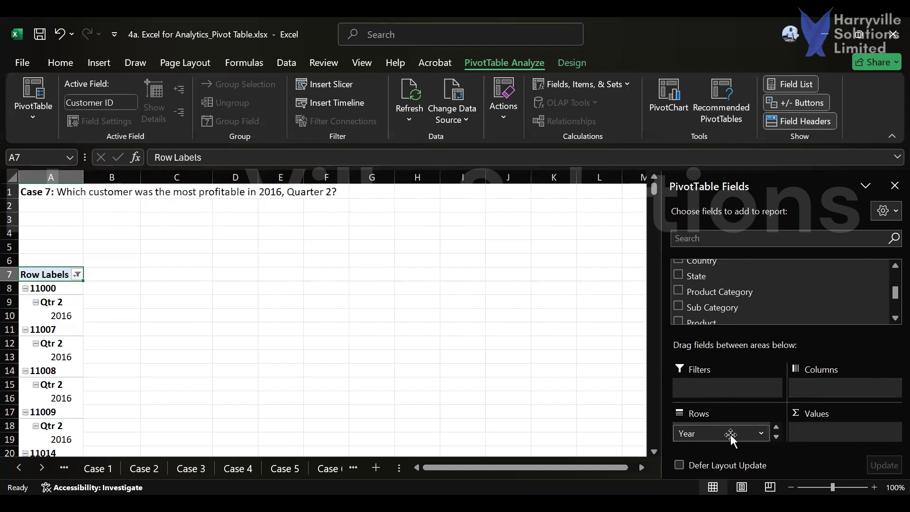
left_click_drag(727, 434, 731, 434)
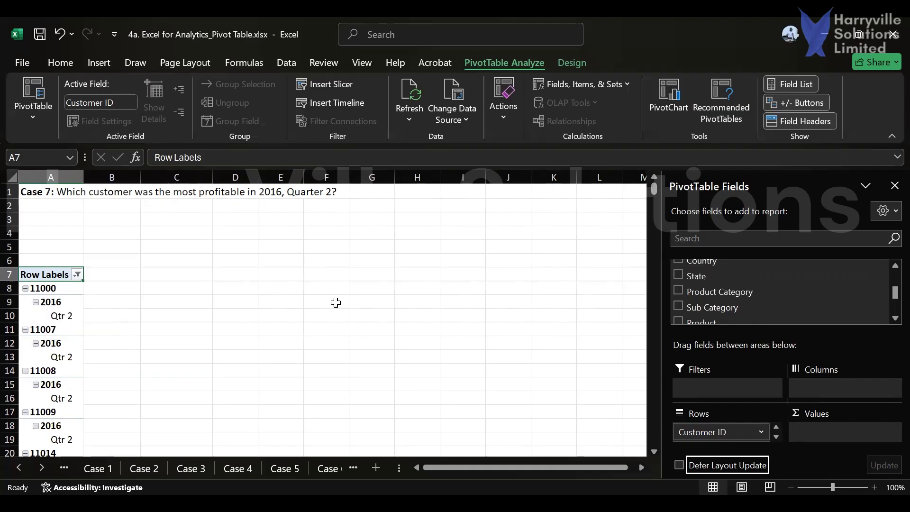
Add the Profit field to the pivot table's values as a sum
scroll(890, 308, "up", 1)
scroll(686, 298, "down", 5)
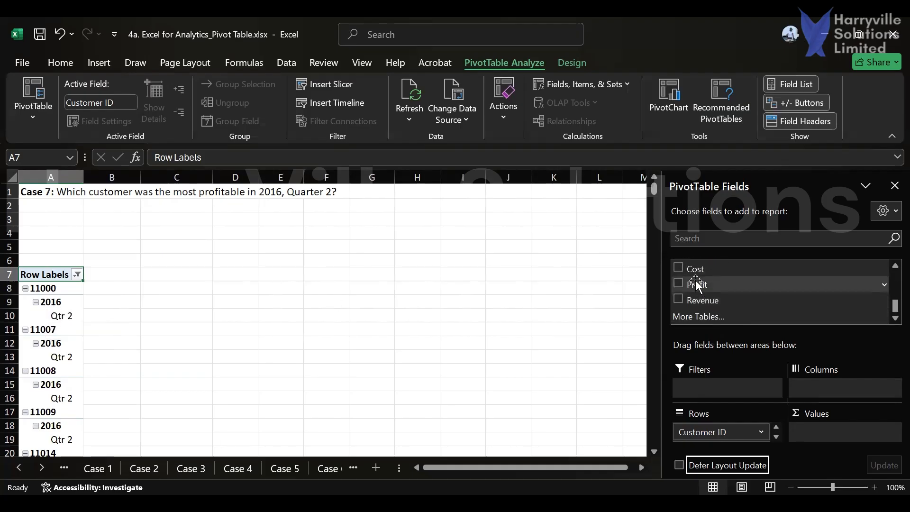
left_click(678, 284)
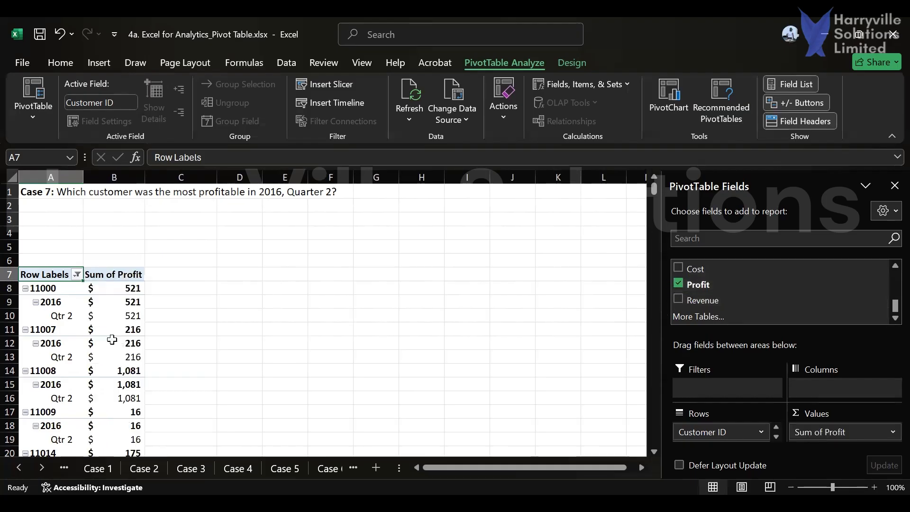
Apply a value filter on Customer ID that keeps the top 5 items by Sum of Profit
mouse_move(112, 340)
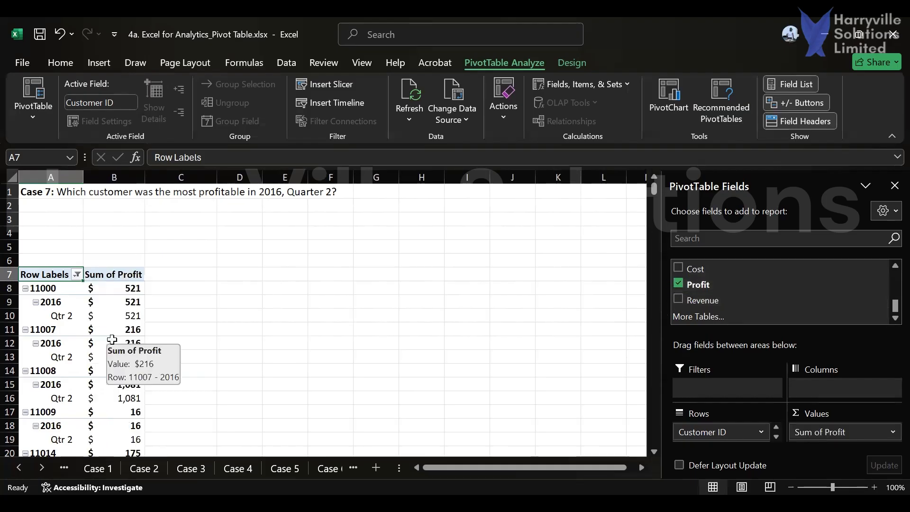
left_click(76, 274)
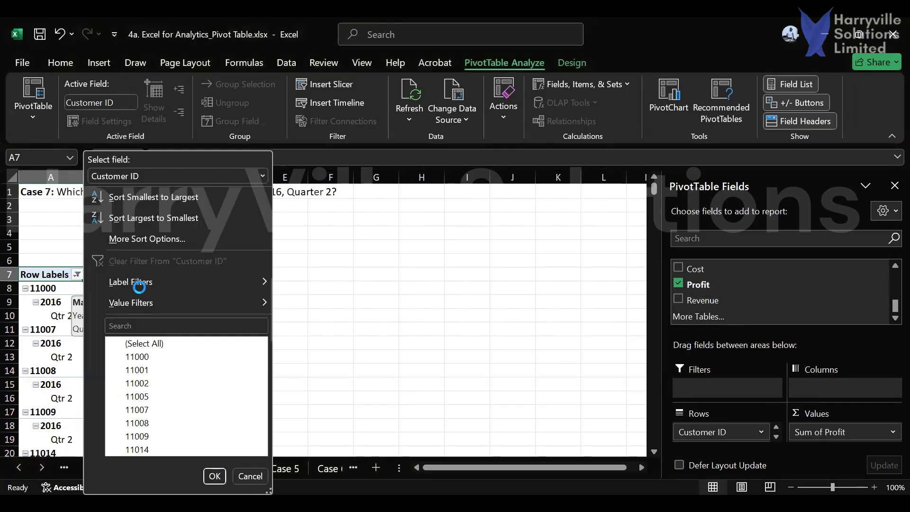
mouse_move(156, 306)
left_click(311, 483)
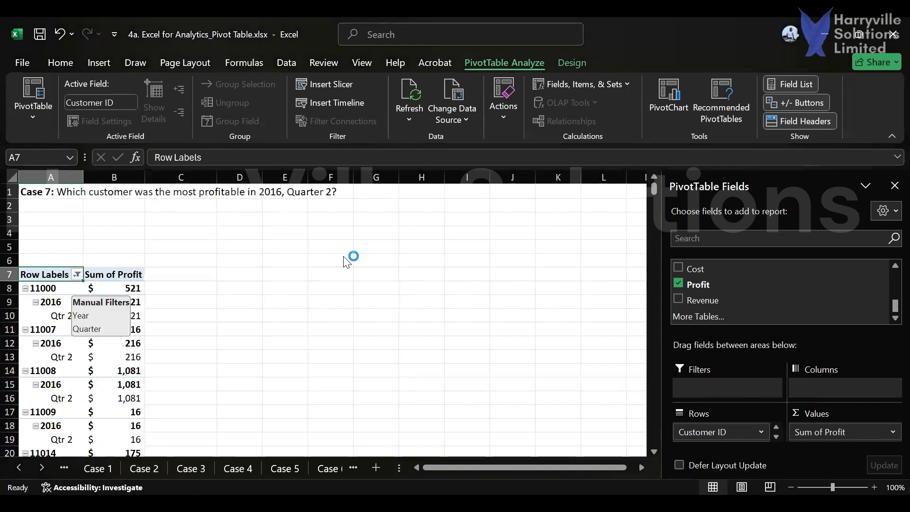
left_click(582, 275)
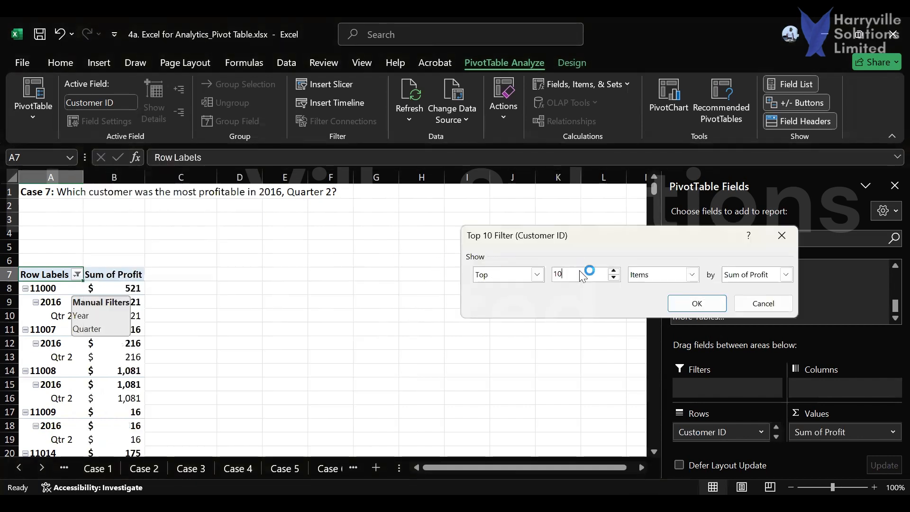
key("BackSpace")
key("BackSpace")
type("5")
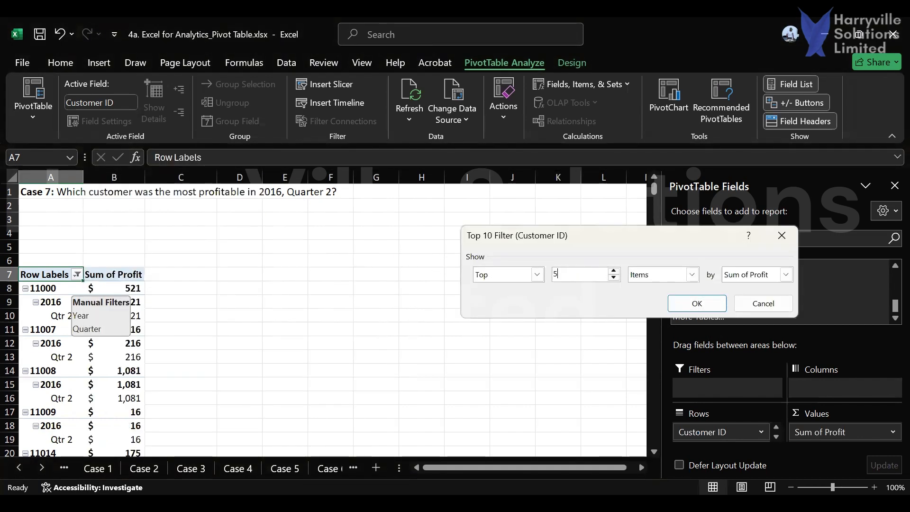
key("Return")
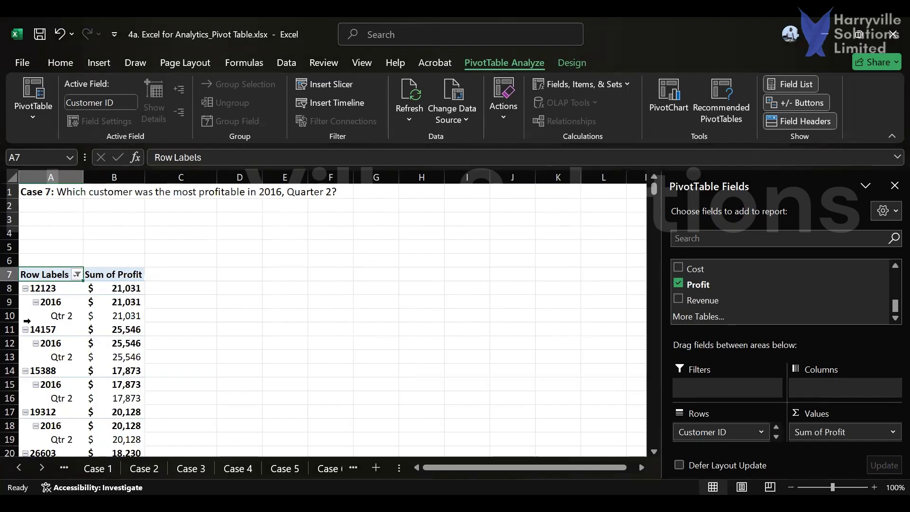
Collapse the year and quarter details beneath all five customers in the Case 7 pivot table
left_click(25, 288)
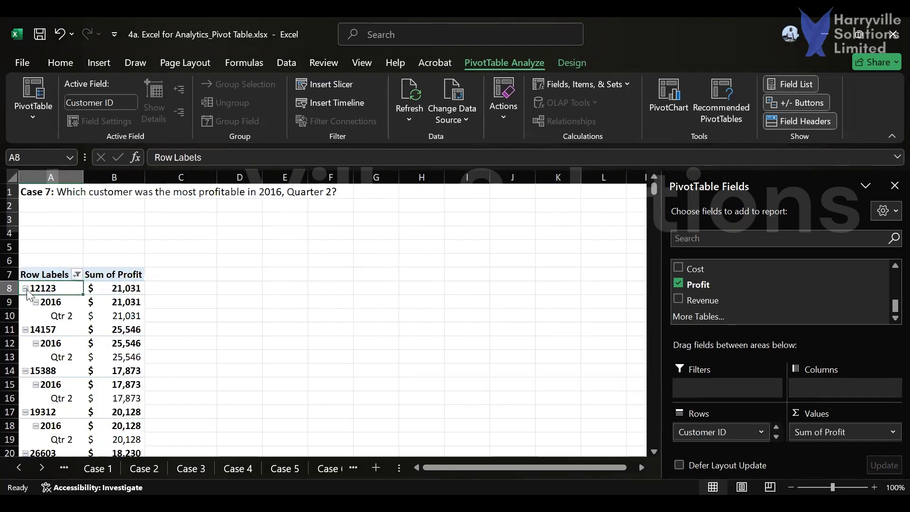
left_click(25, 302)
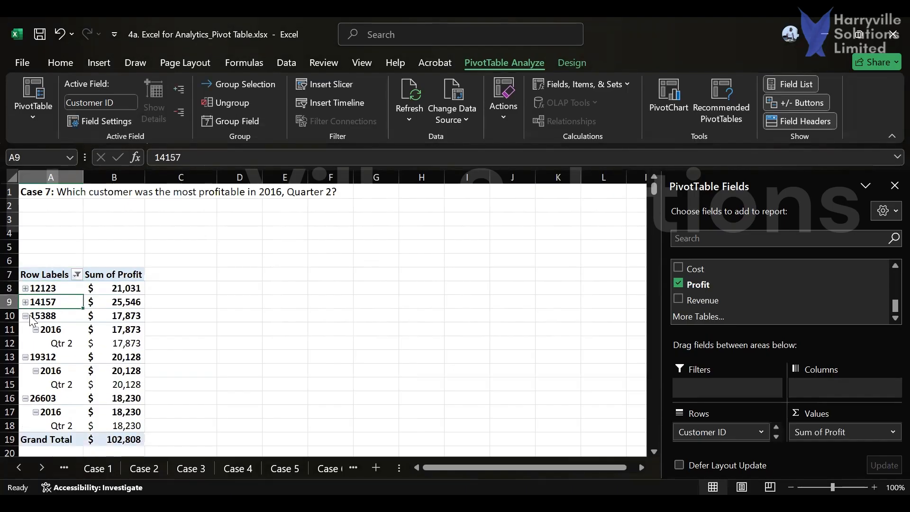
left_click(25, 315)
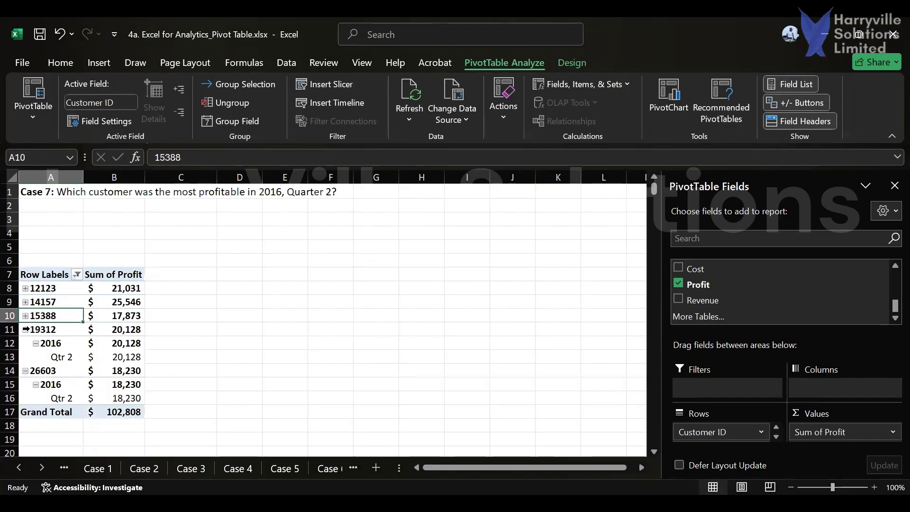
left_click(25, 330)
left_click(26, 329)
left_click(25, 344)
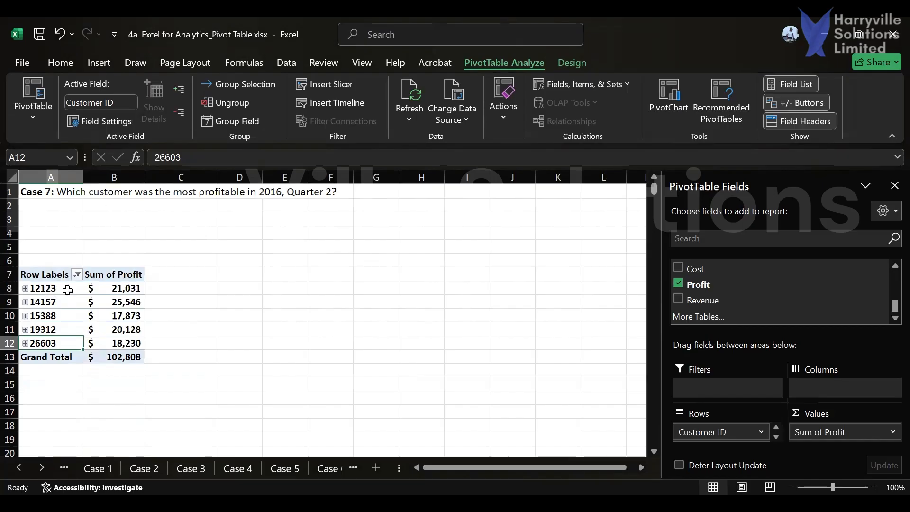
Sort the customers by Sum of Profit from largest to smallest and expand the details of the most profitable one
left_click(108, 286)
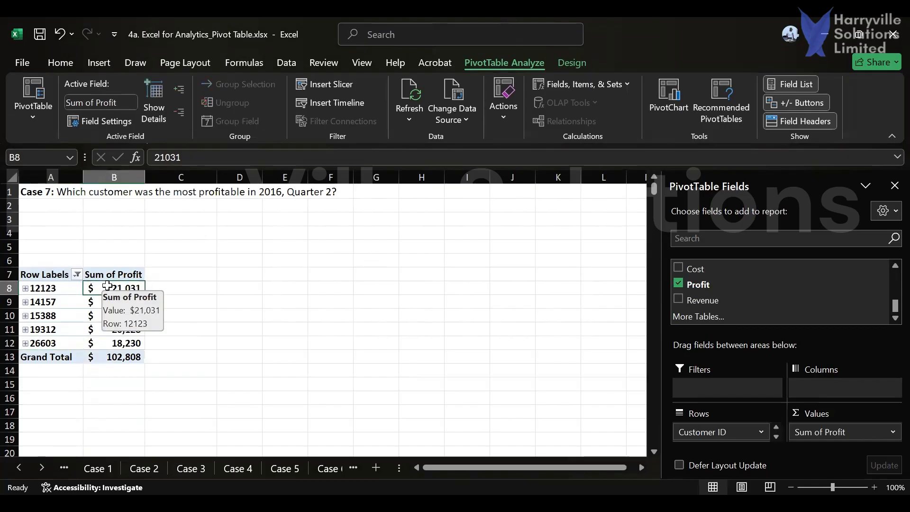
key("ctrl+shift+Down")
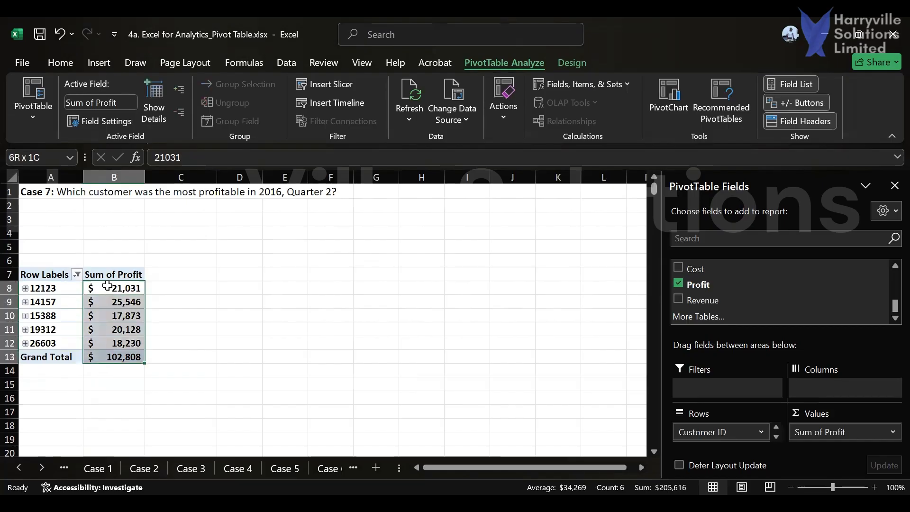
key("shift+Up")
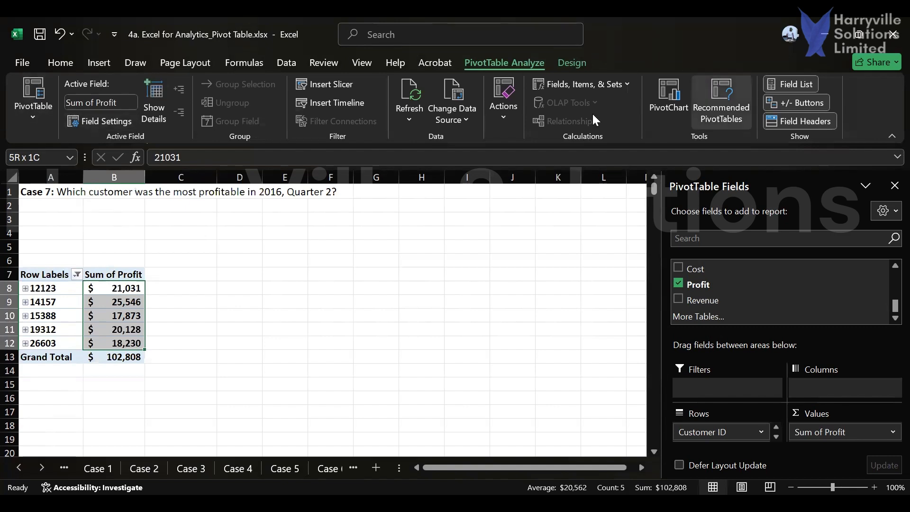
left_click(72, 62)
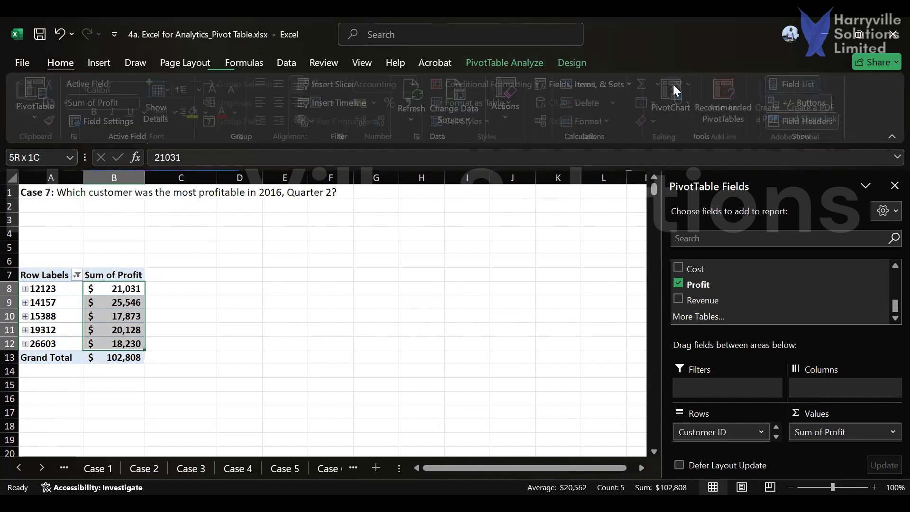
left_click(684, 84)
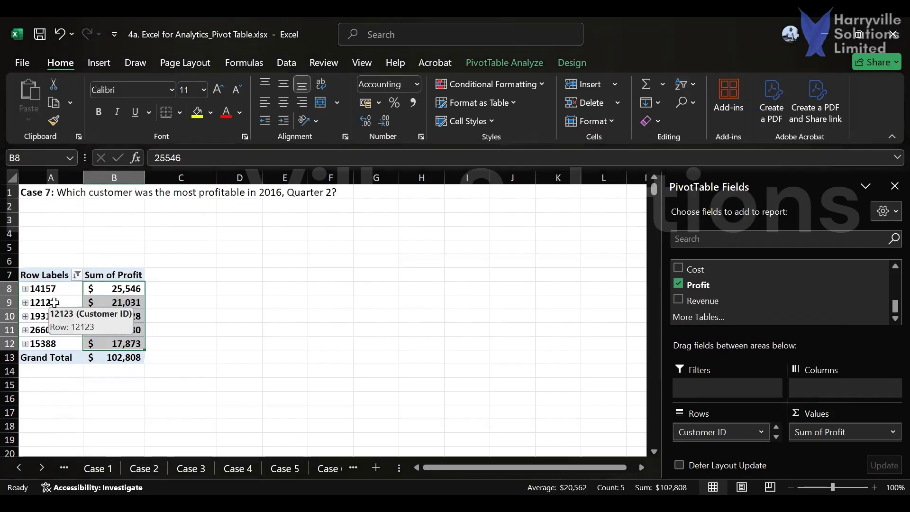
left_click(25, 290)
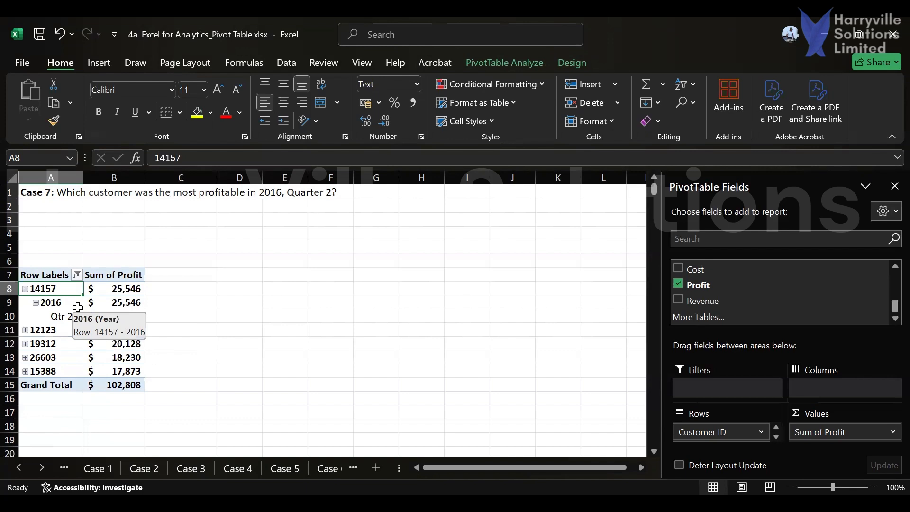
Rename the pivot table's Sum of Profit header to "Profit", keeping a leading space
left_click(114, 275)
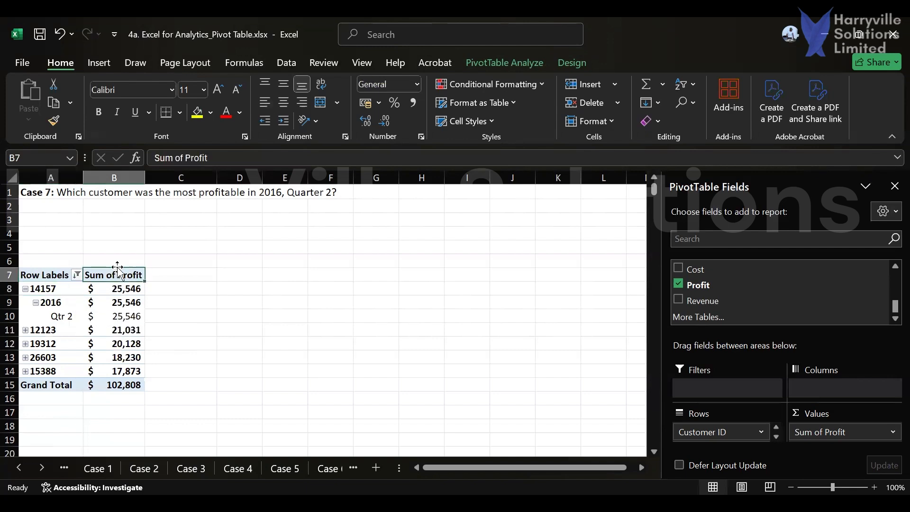
left_click(182, 158)
key("BackSpace")
key("BackSpace")
key("BackSpace")
key("BackSpace")
key("BackSpace")
key("BackSpace")
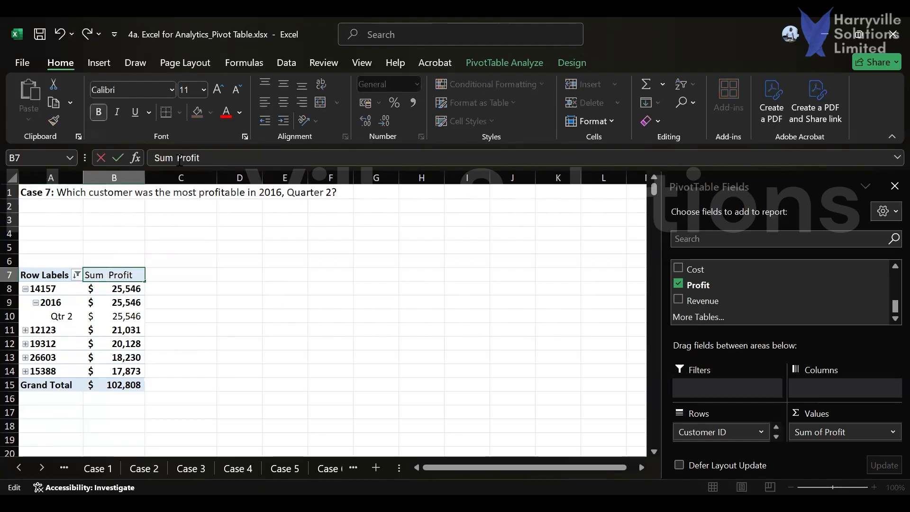
key("Return")
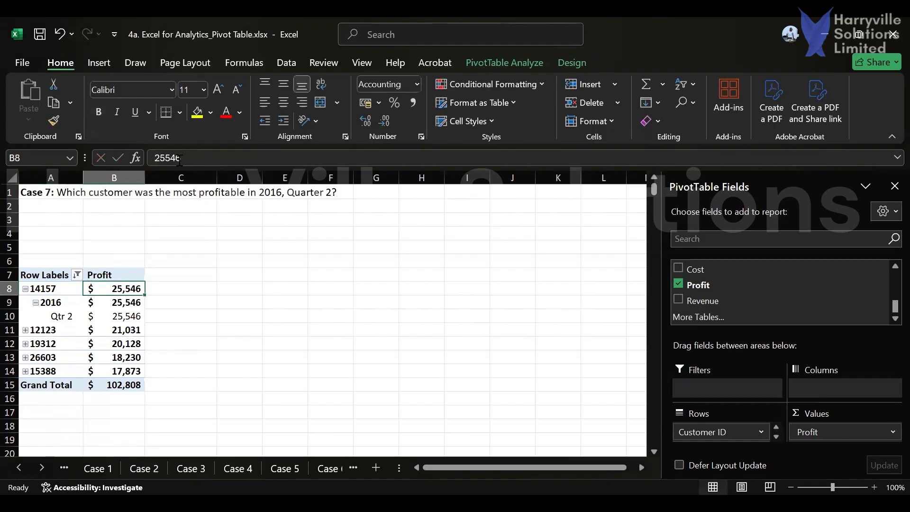
Rename the pivot table's Row Labels header to "Customers"
left_click(39, 274)
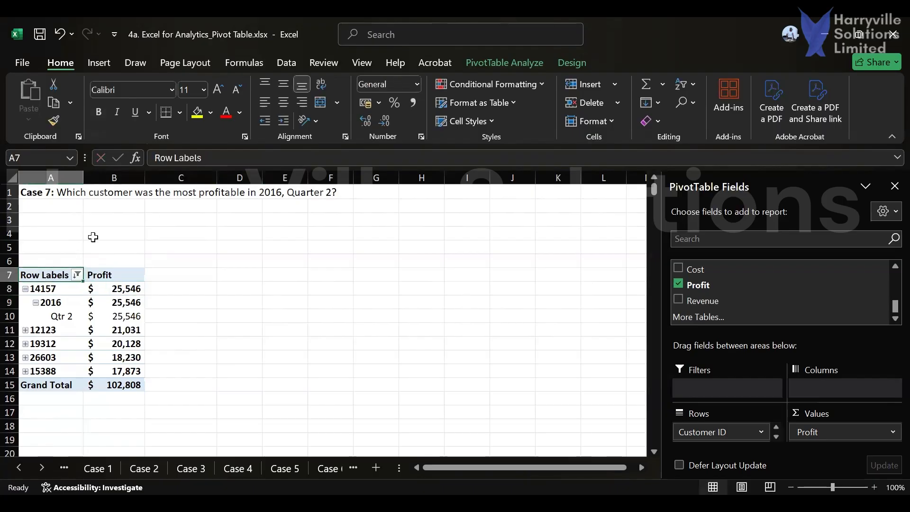
left_click(228, 161)
key("BackSpace")
key("BackSpace")
key("BackSpace")
key("BackSpace")
key("BackSpace")
key("BackSpace")
key("BackSpace")
key("BackSpace")
key("BackSpace")
key("BackSpace")
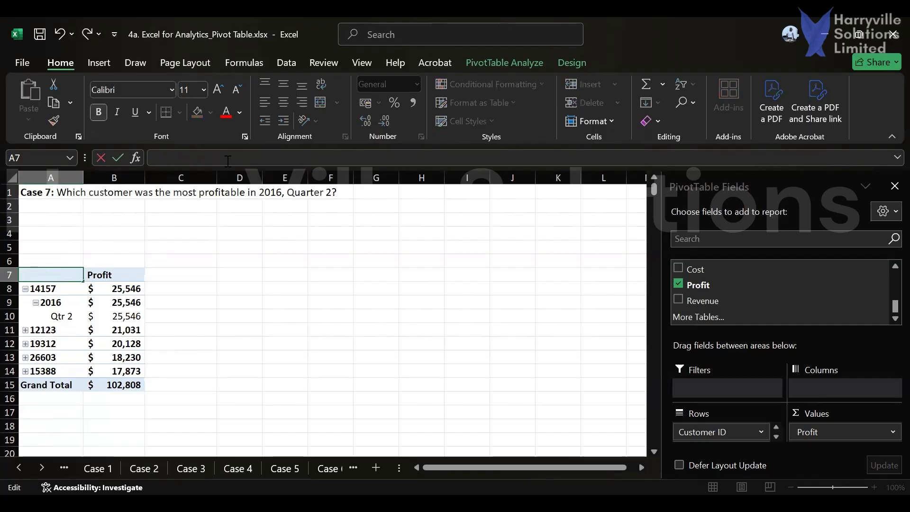
type("Customers")
key("Return")
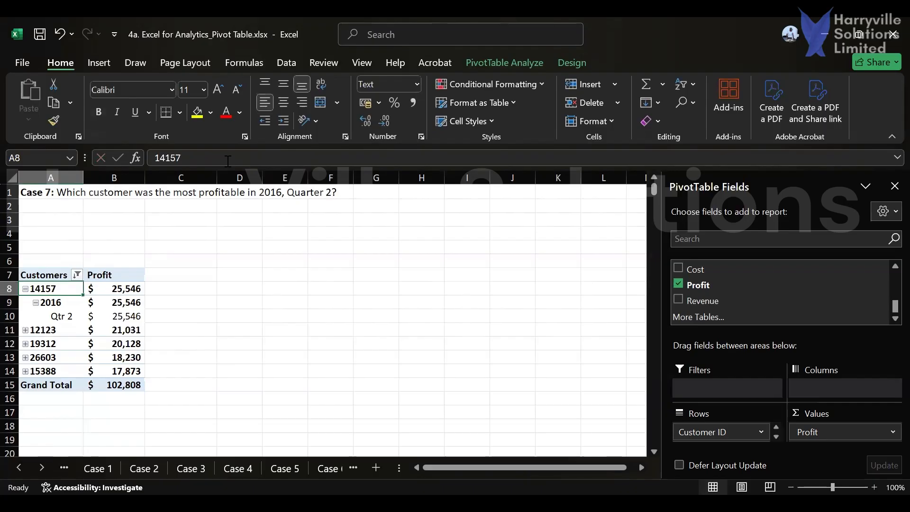
Format the most profitable customer's three rows, A8:B10, in bold at font size 14
key("shift+Right")
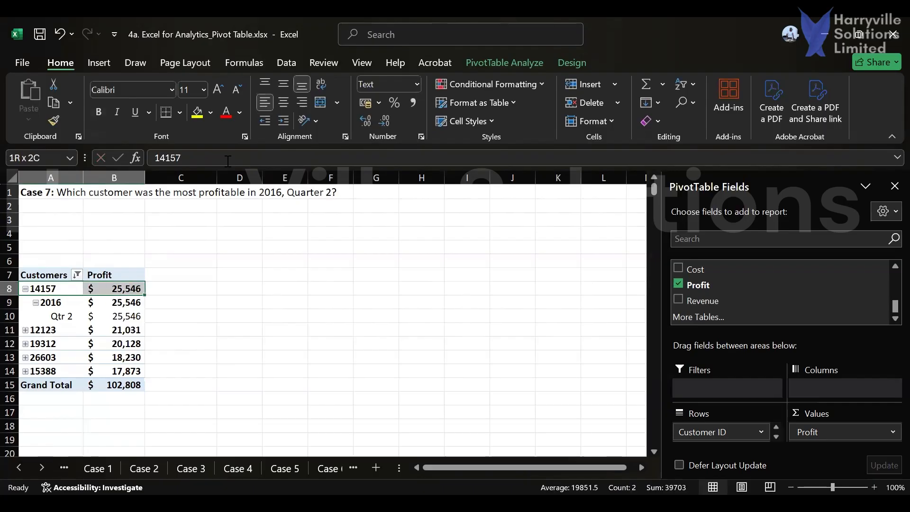
key("shift+Down")
key("shift+Down")
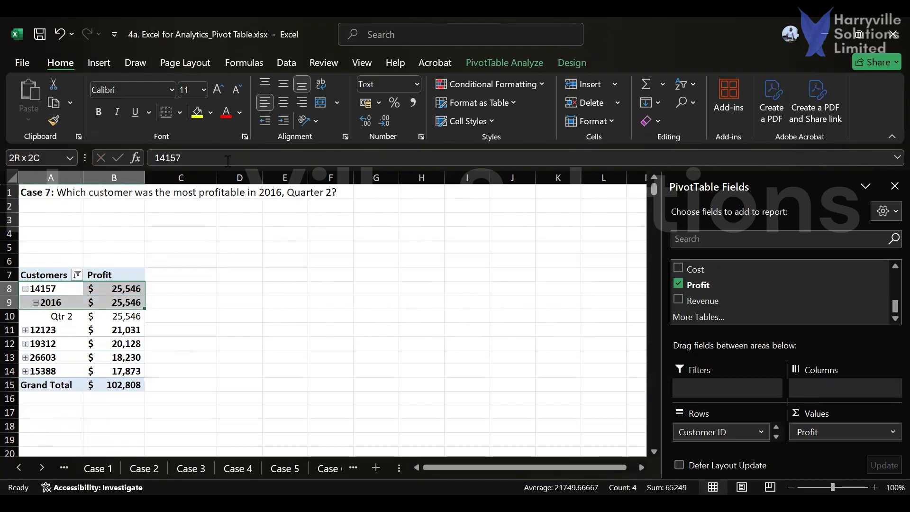
left_click(97, 114)
left_click(218, 89)
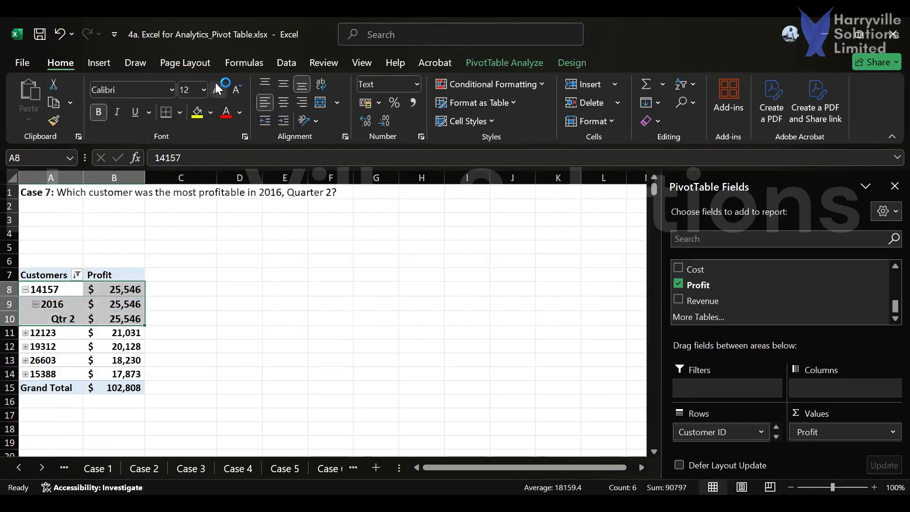
left_click(218, 88)
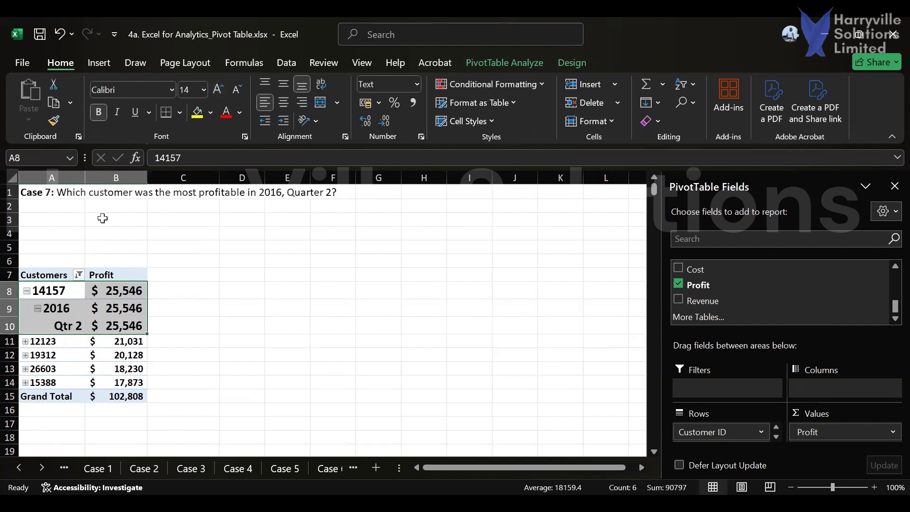
left_click(175, 287)
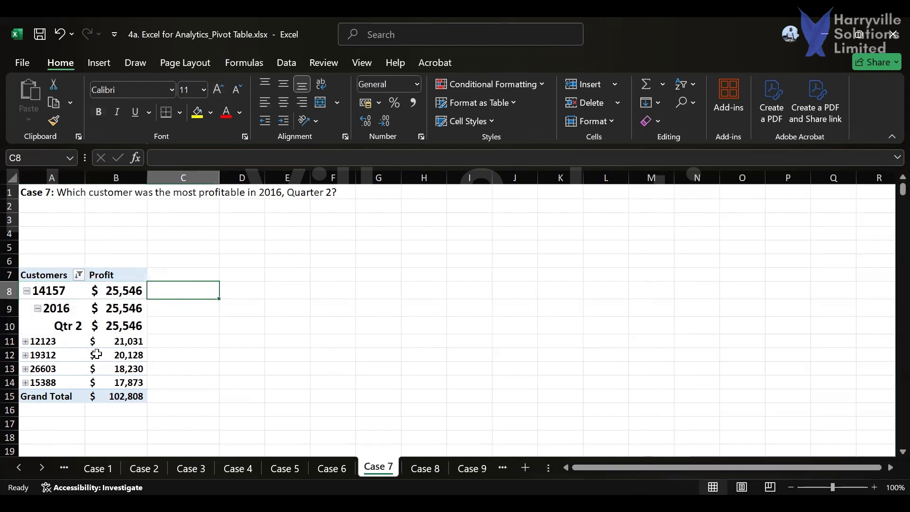
Review the ranked customers, briefly expanding the second customer's year and quarter details and collapsing them again
scroll(96, 355, "down", 1)
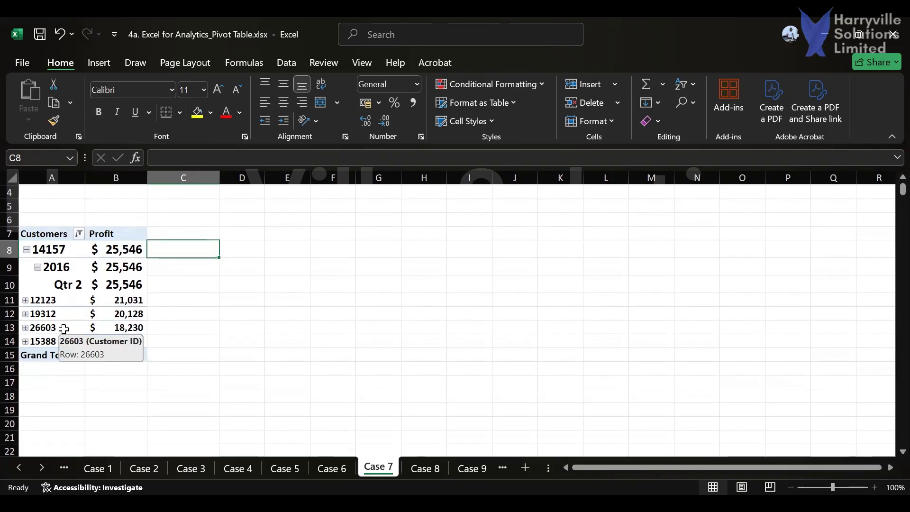
scroll(64, 328, "up", 1)
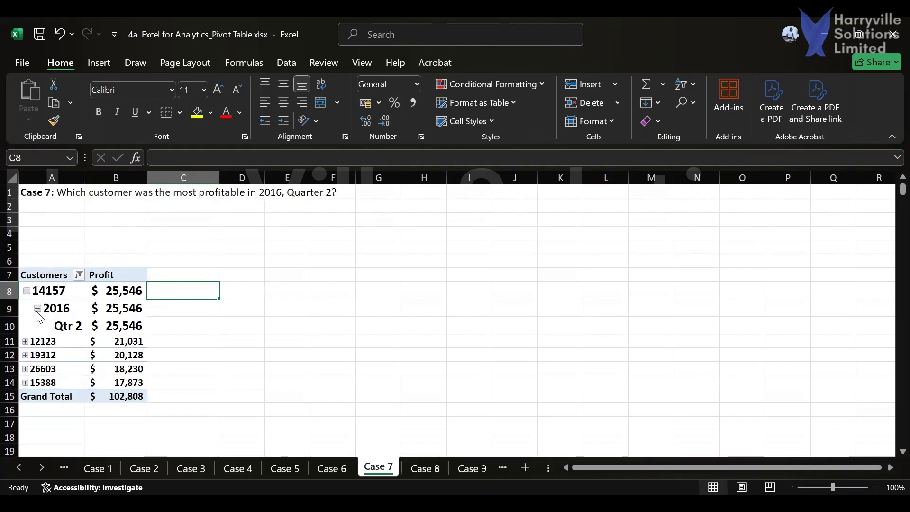
left_click(25, 341)
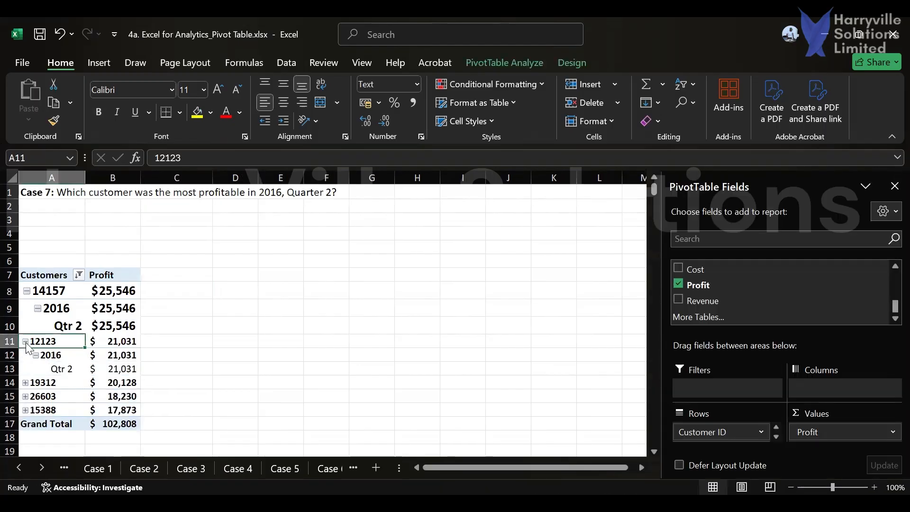
left_click(25, 341)
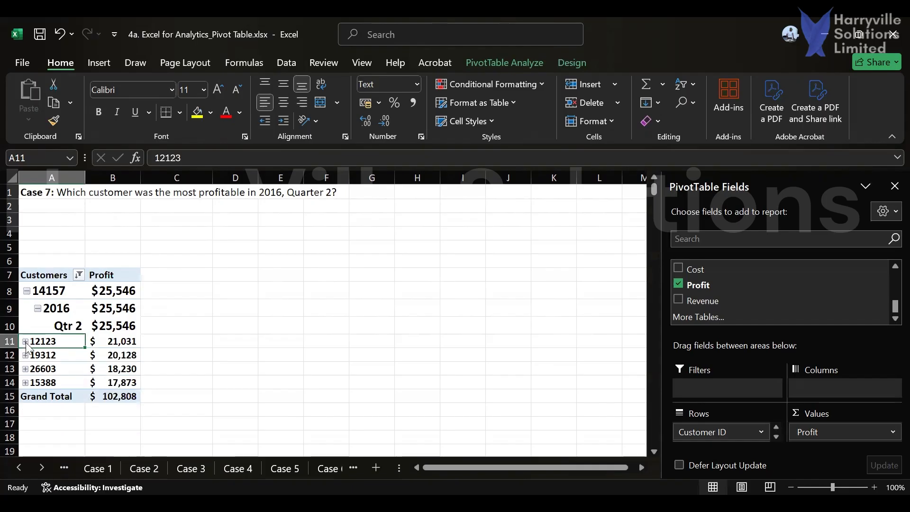
left_click(25, 341)
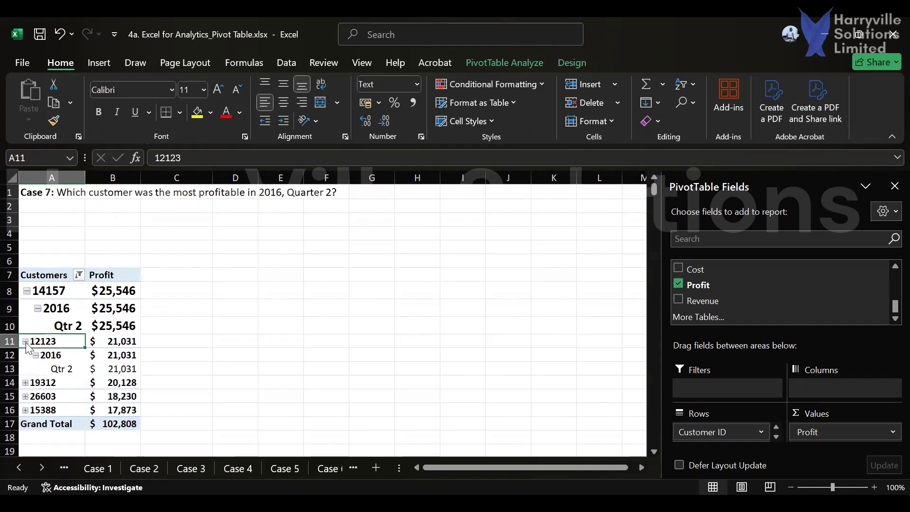
left_click(26, 341)
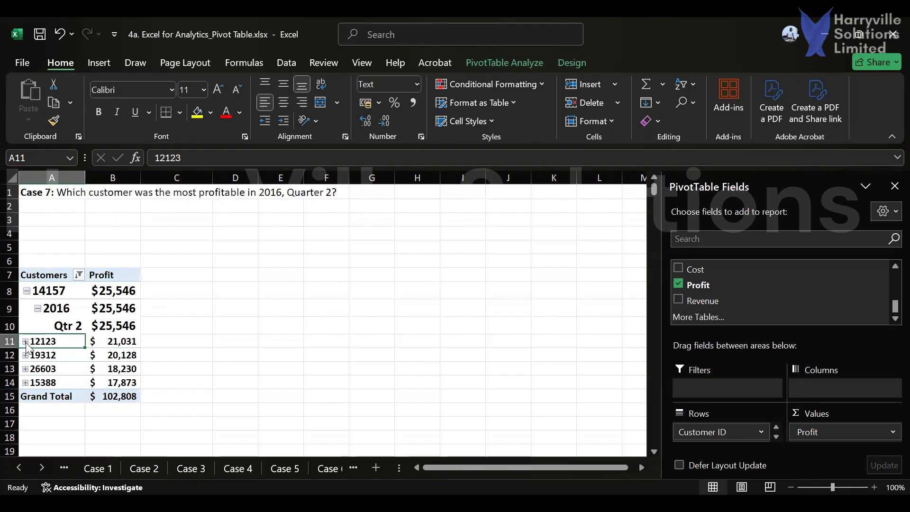